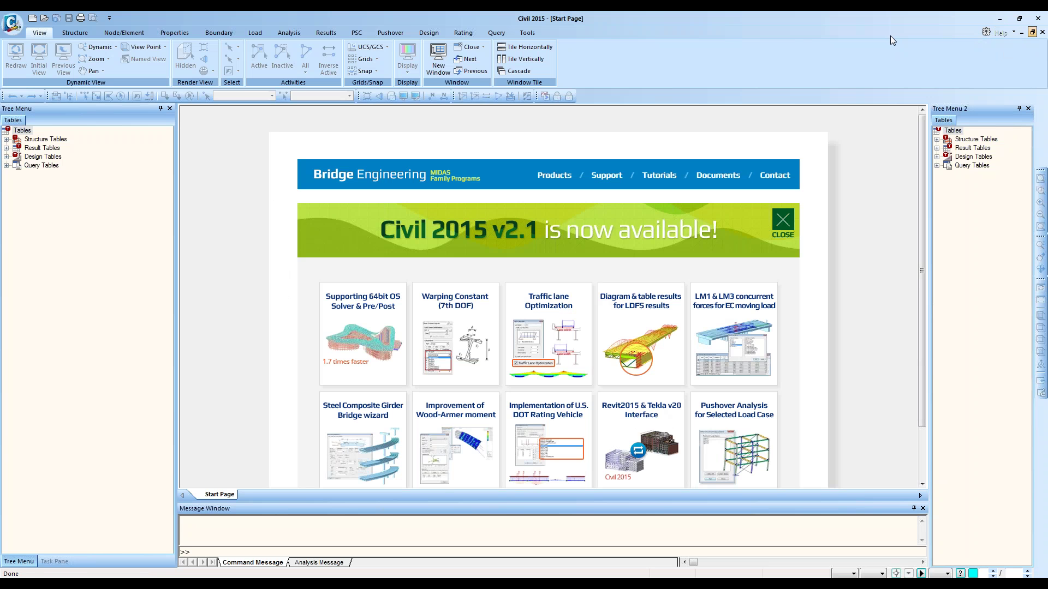
Step: View the program version and licence information, then close that window
click(1013, 32)
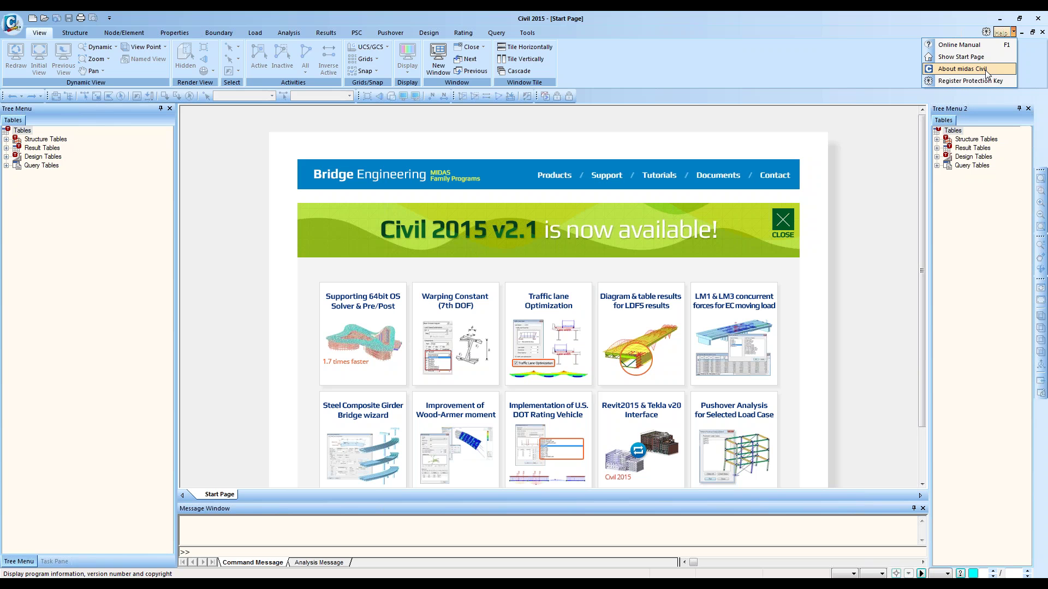
click(985, 70)
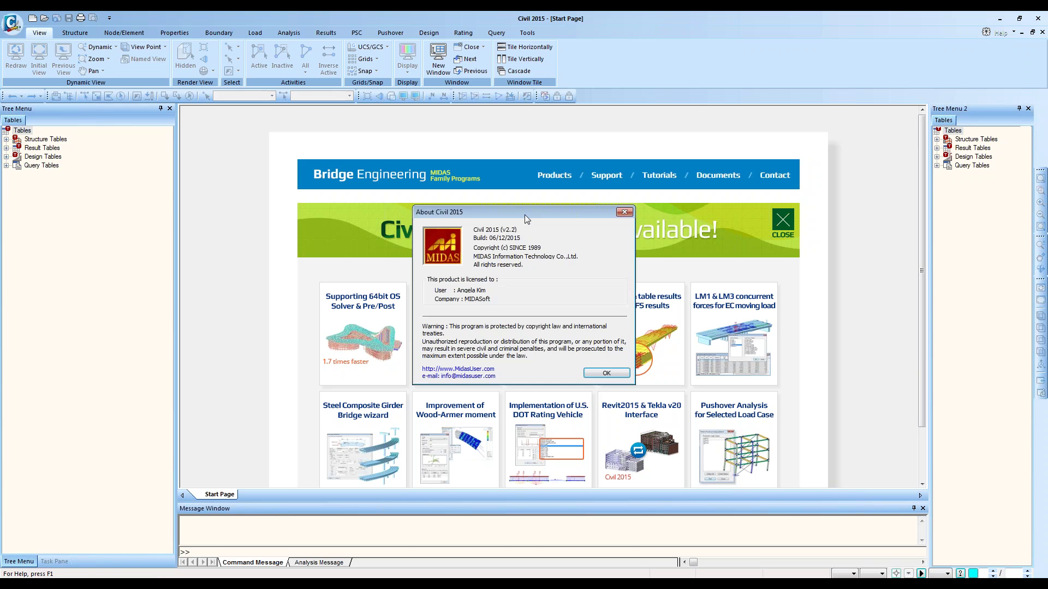
drag(525, 215, 535, 224)
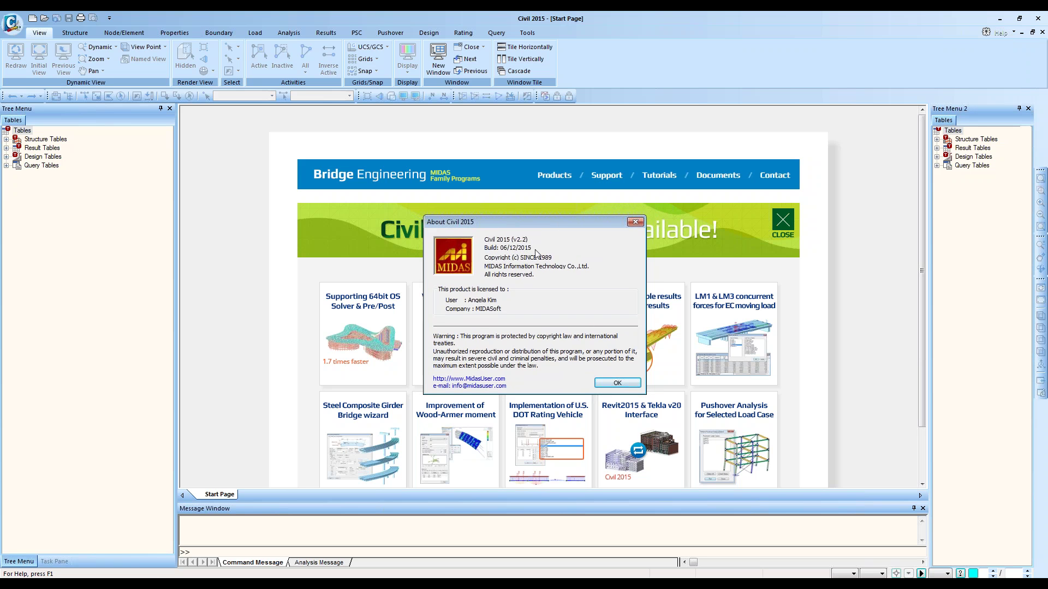
click(617, 384)
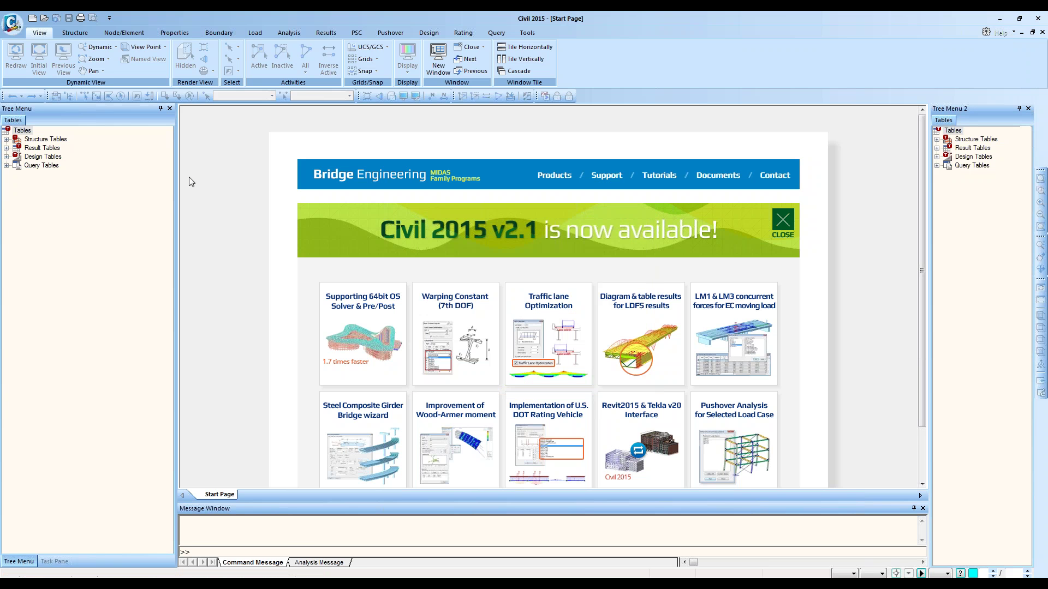
Step: Create a new blank project and launch the Steel Composite Girder Bridge Wizard from the Structure tools
click(33, 19)
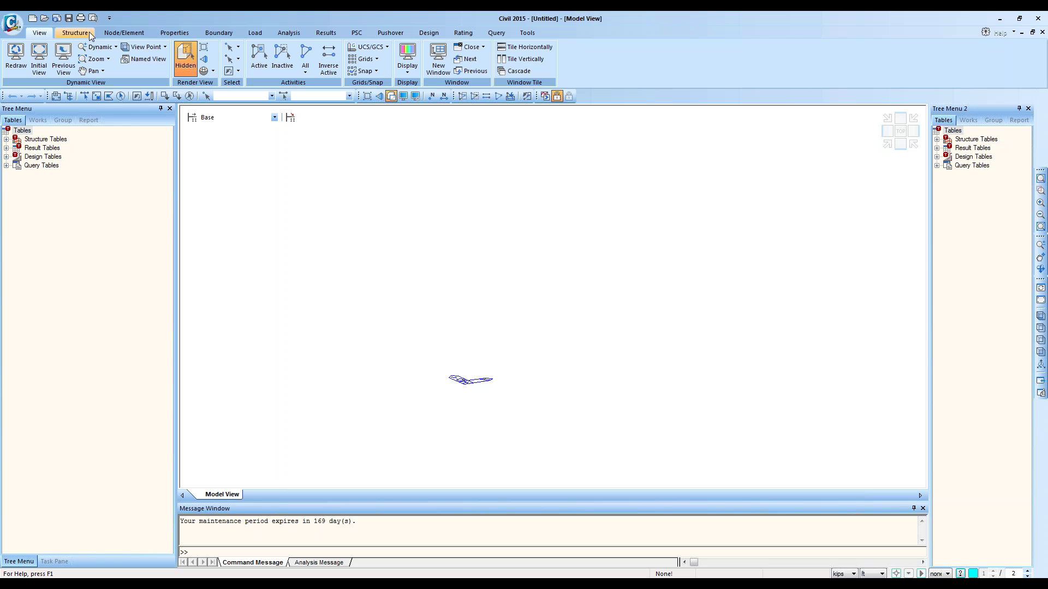
click(90, 31)
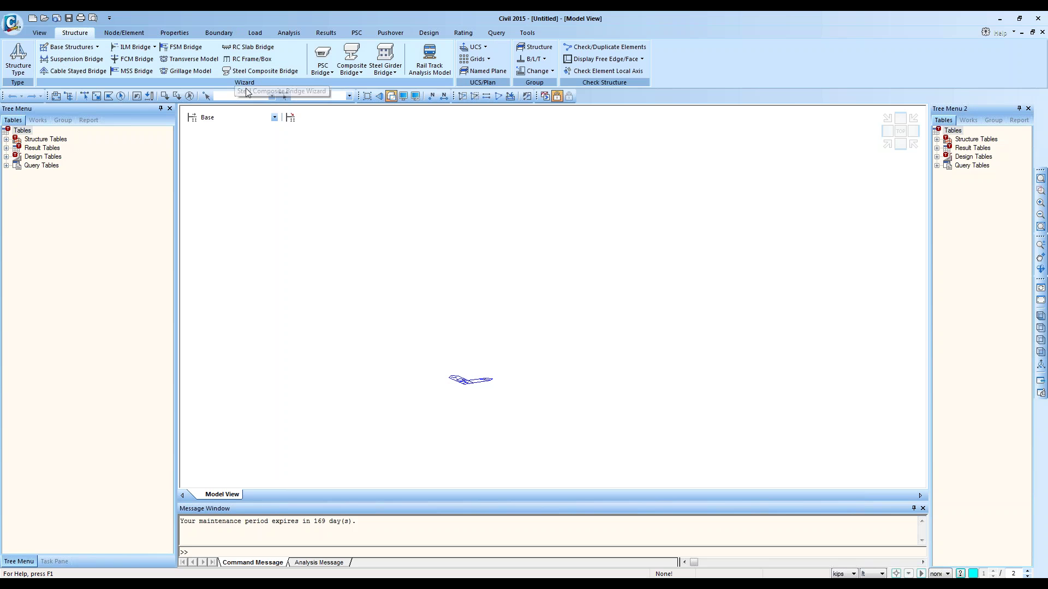
click(293, 74)
drag(242, 53, 544, 124)
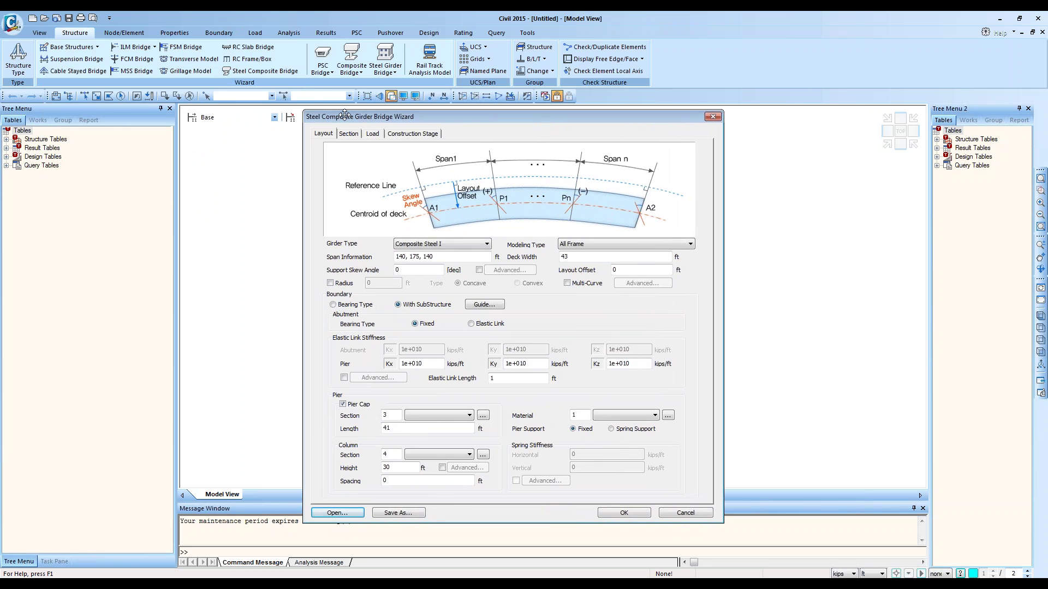
drag(344, 115, 322, 112)
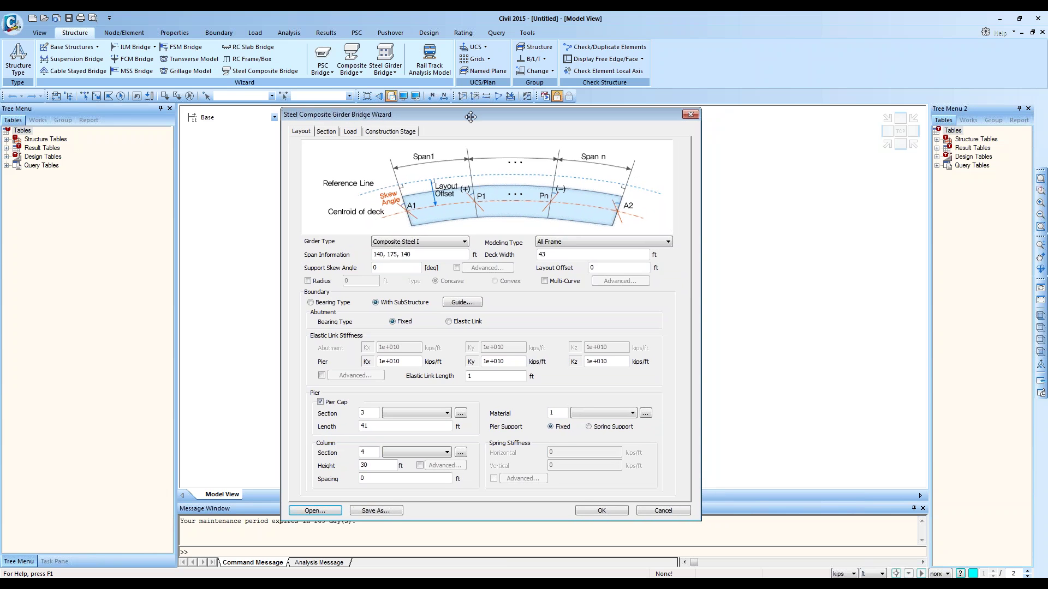
Step: Check the deck/girder section and pavement/barrier load data, then uncheck Construction Stage analysis
click(325, 132)
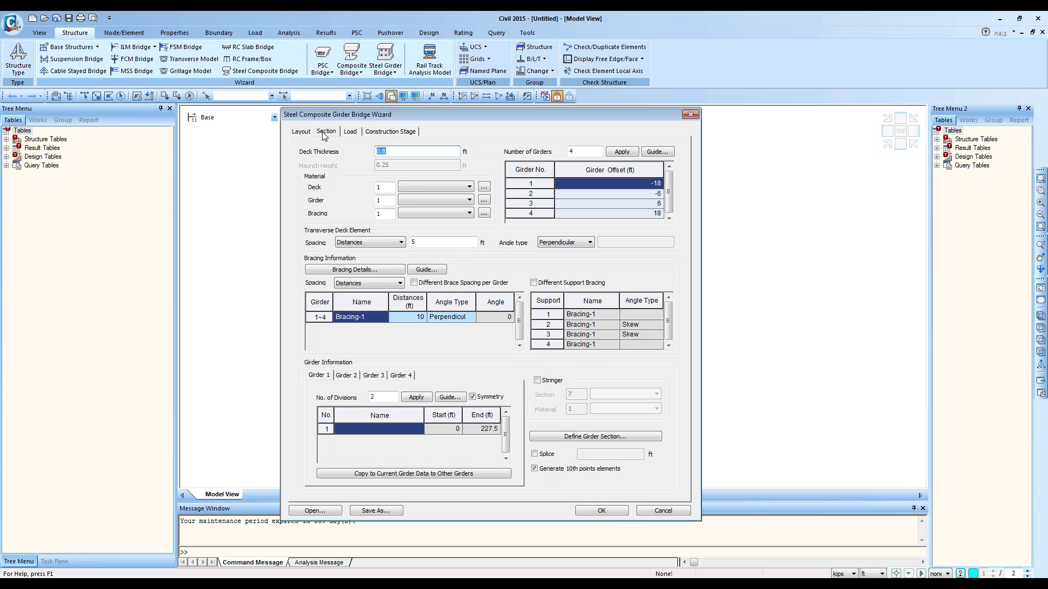
click(354, 132)
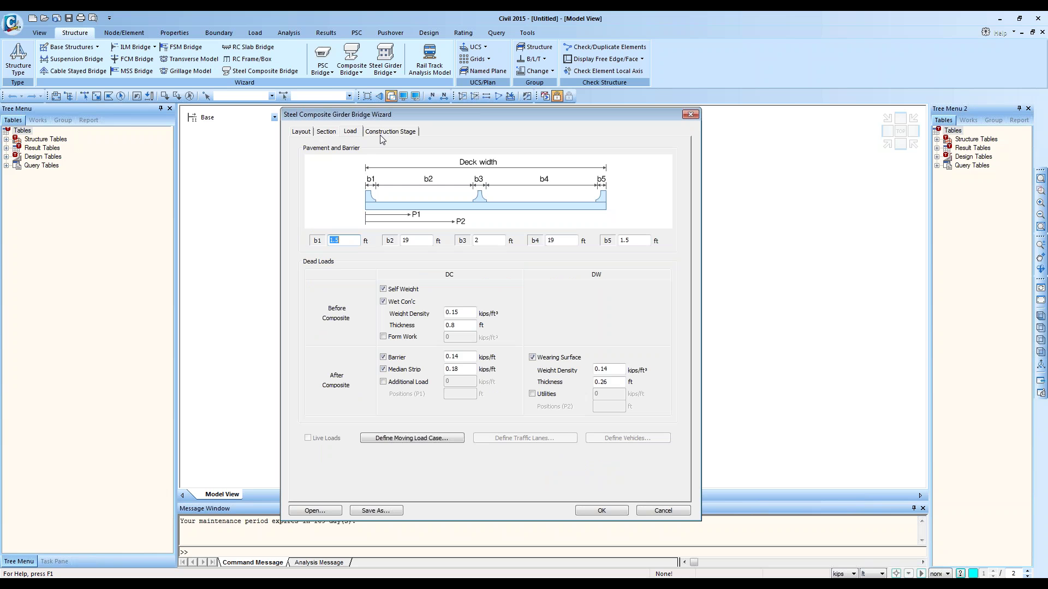
click(380, 133)
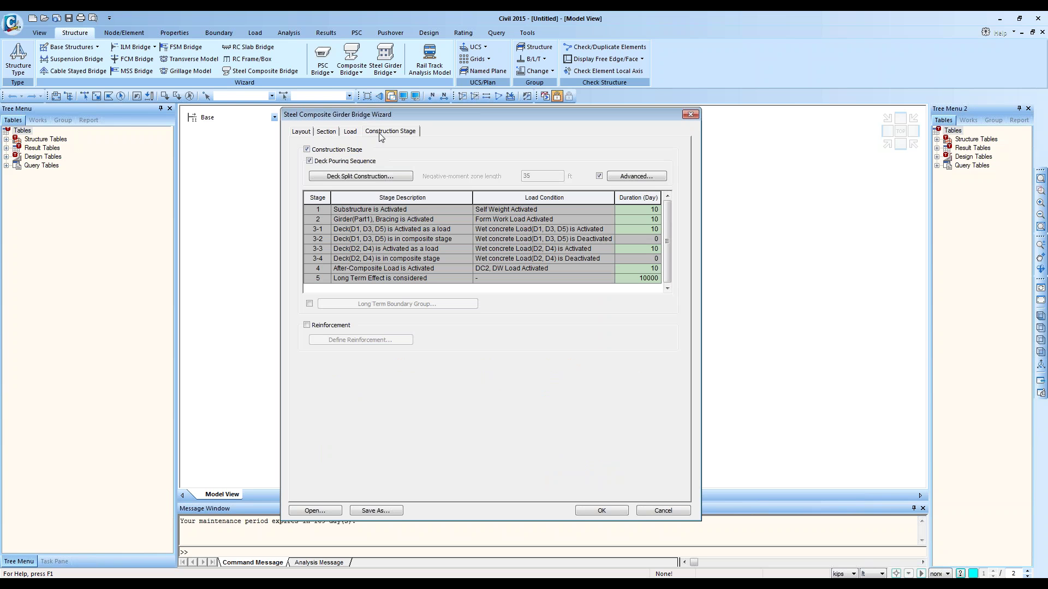
click(321, 149)
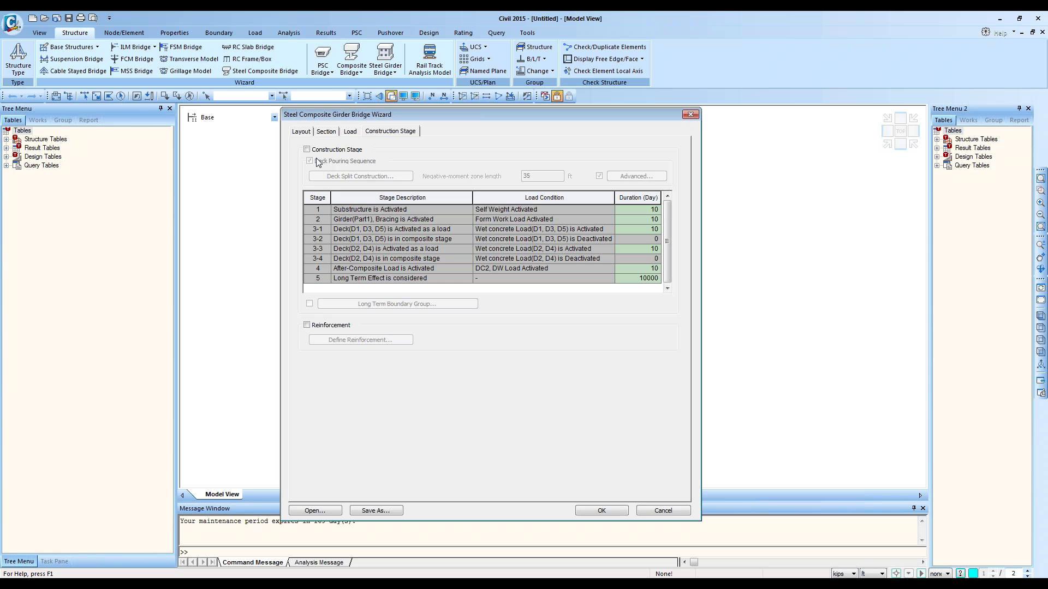
Step: On the Layout tab, find the Pier Cap Section list empty and open the section Properties dialog
click(301, 132)
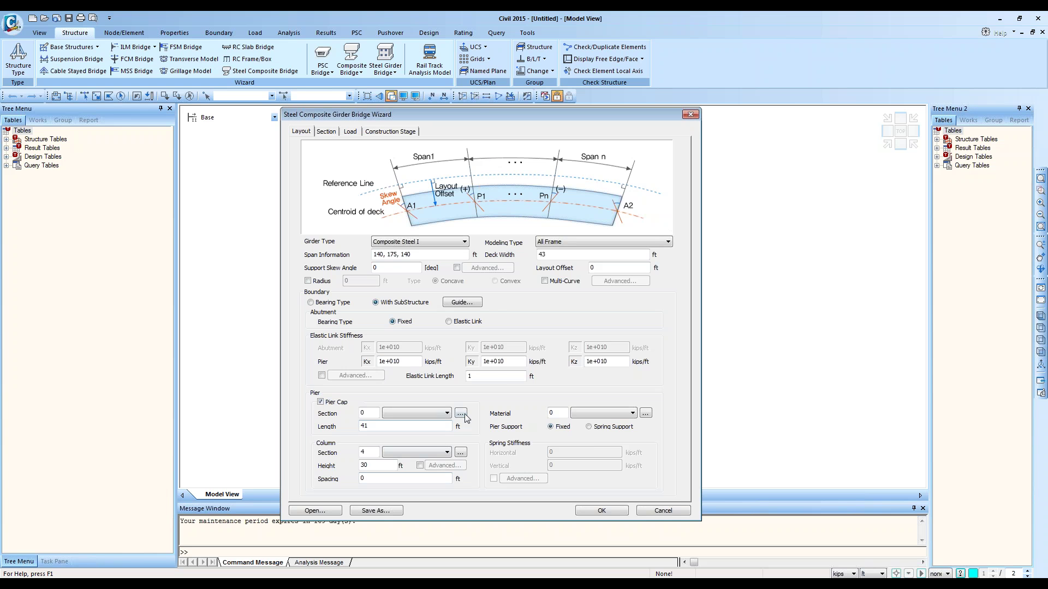
click(370, 413)
click(440, 415)
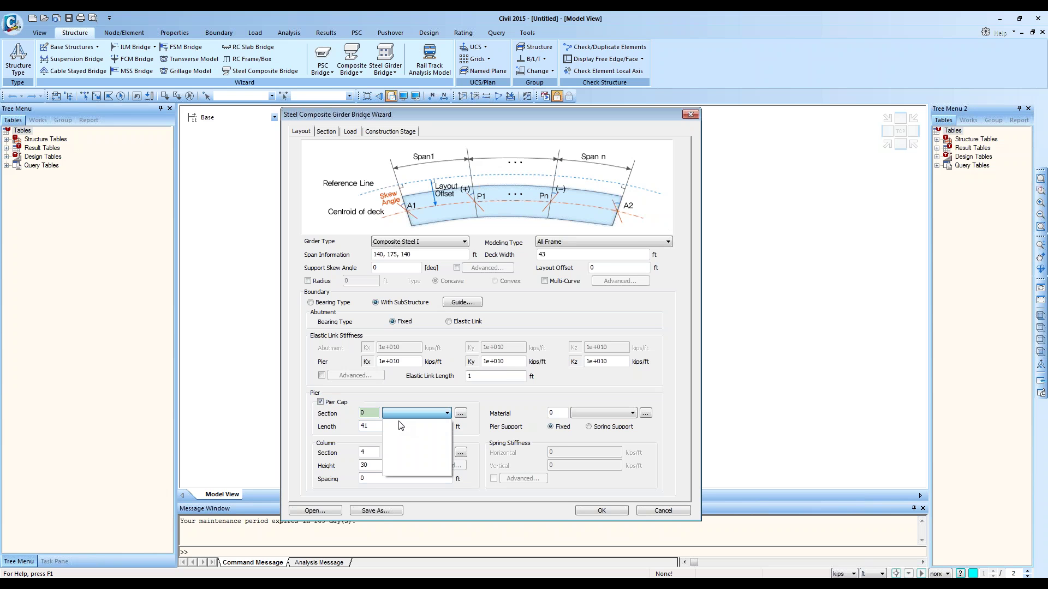
click(397, 404)
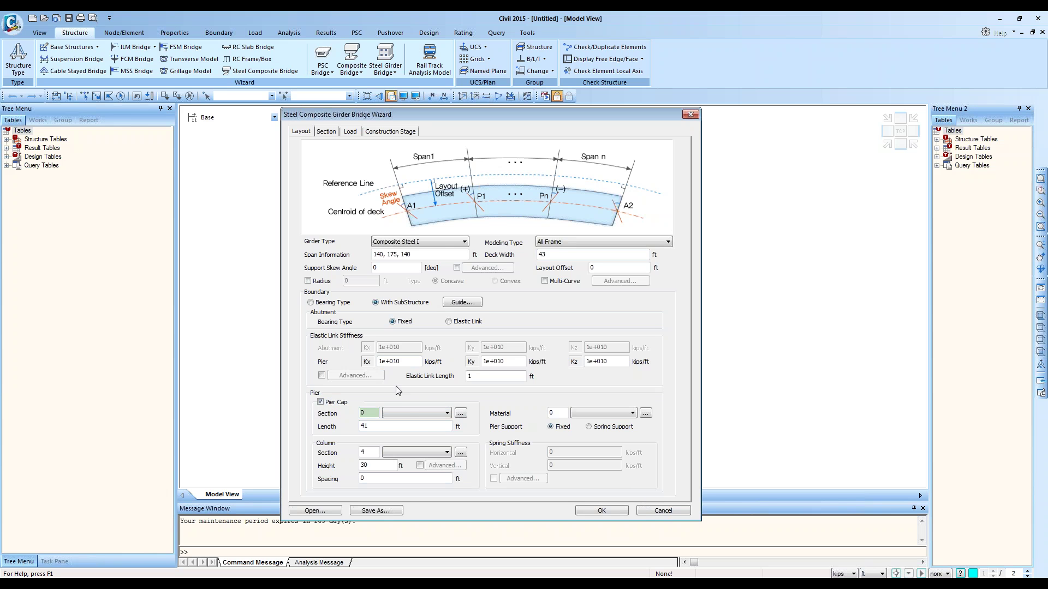
click(461, 414)
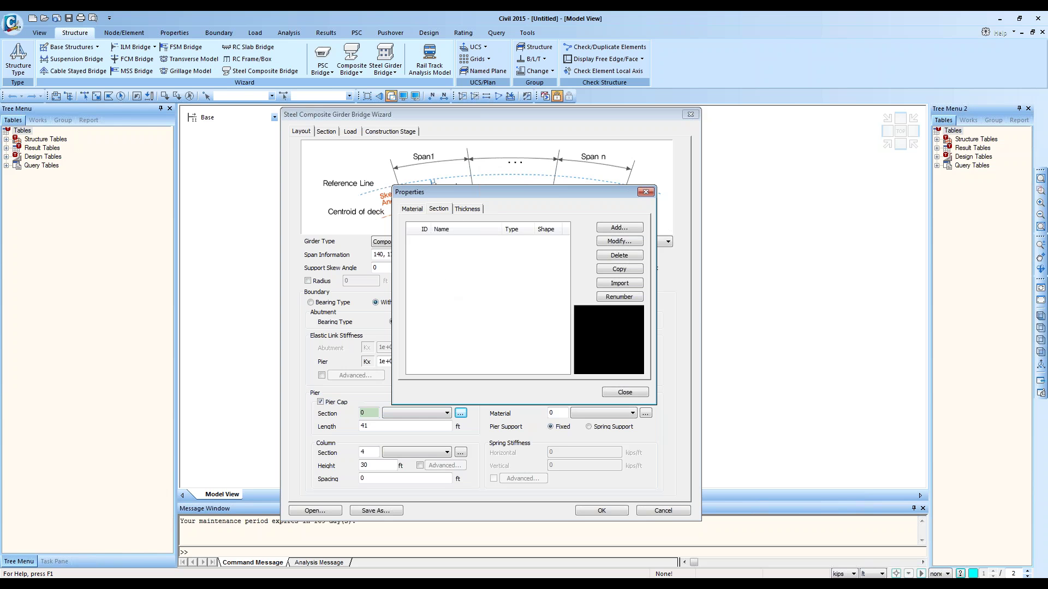
Step: Define material 1 as steel grade A709-50W from the ASTM09(S) database
click(416, 212)
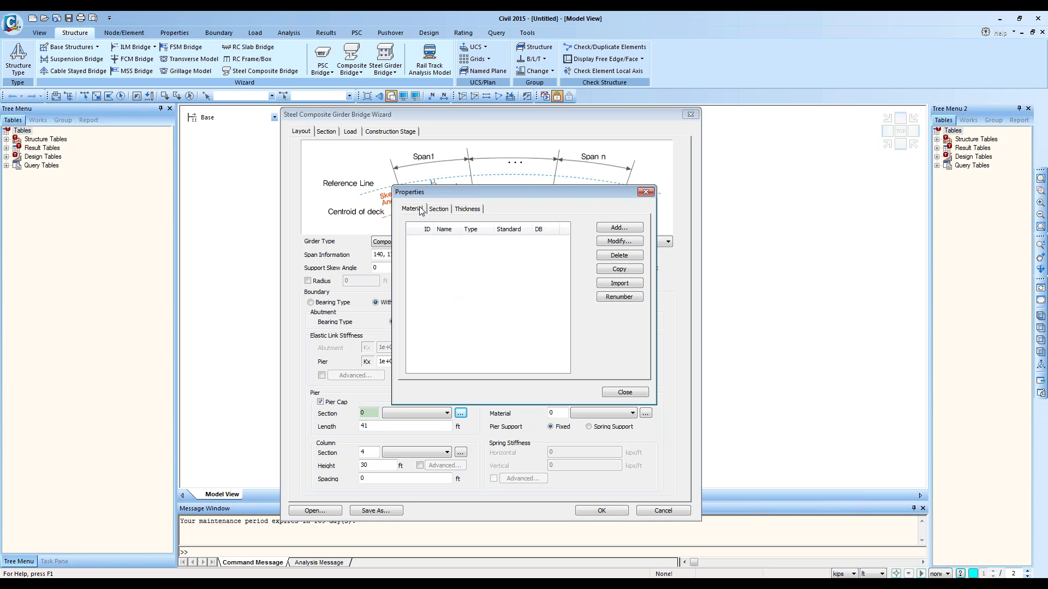
click(629, 231)
drag(706, 25, 707, 151)
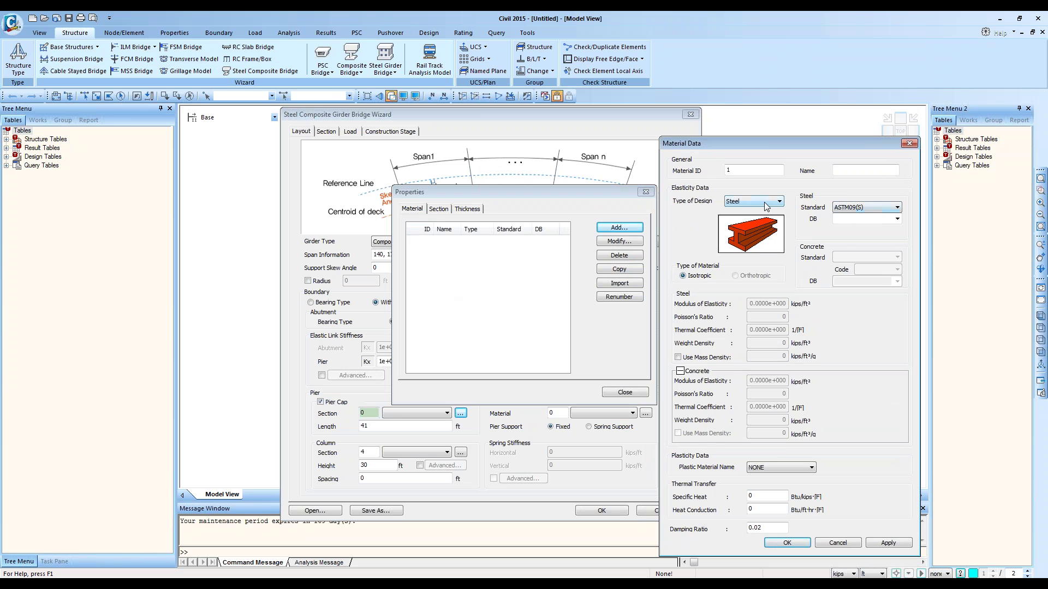
click(896, 219)
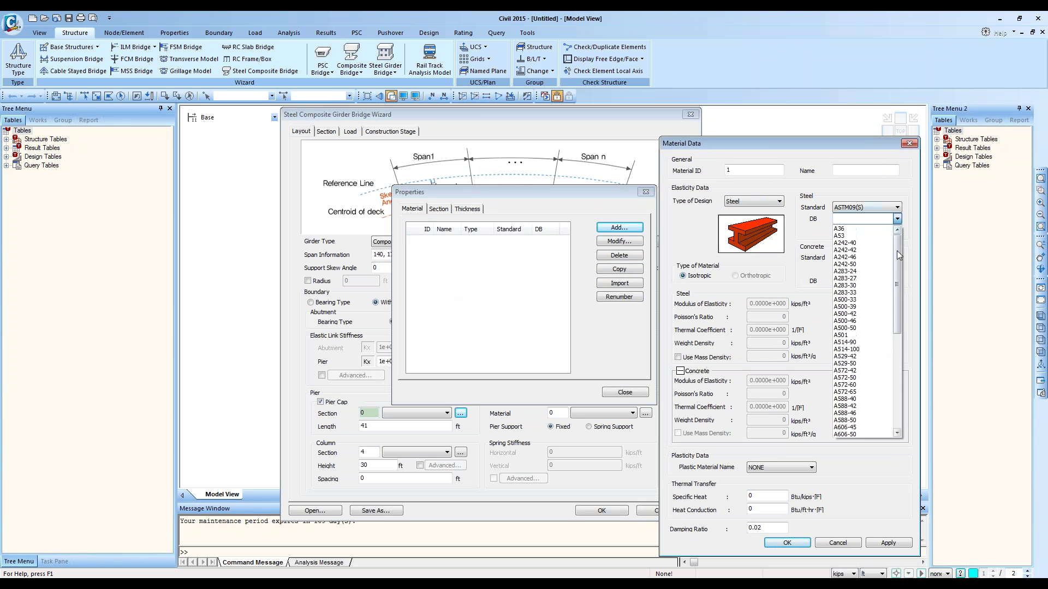
drag(895, 281, 895, 316)
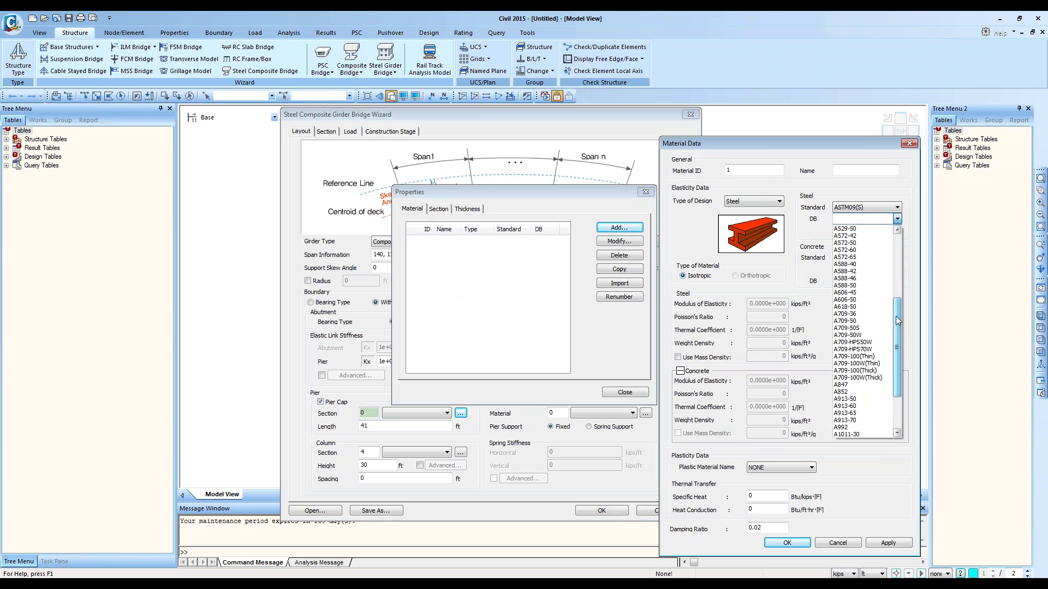
click(851, 334)
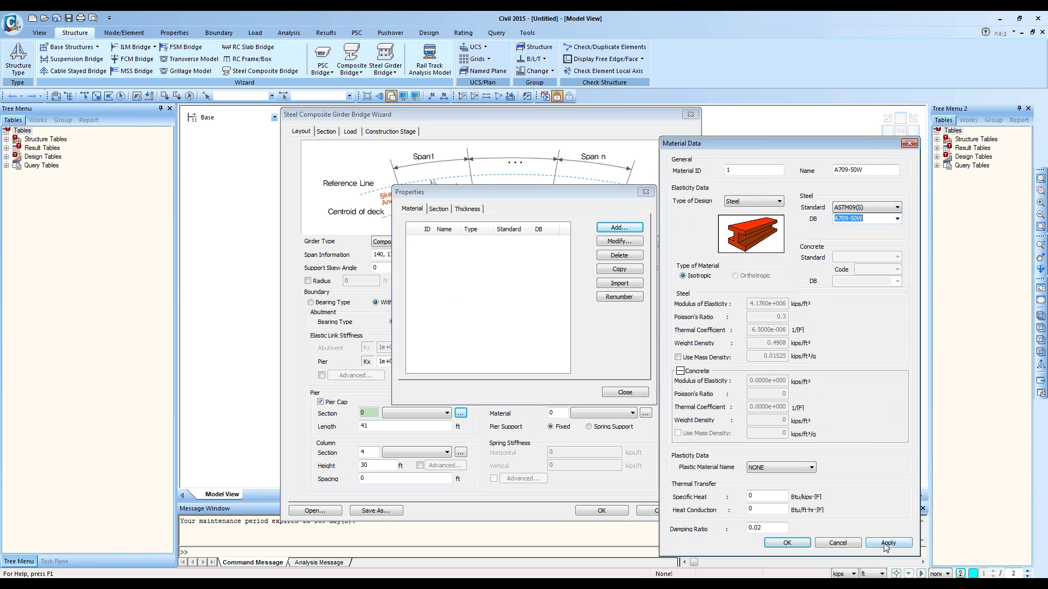
click(888, 543)
click(846, 543)
Step: Open the Start model project in the 2 span straight bridge folder for material import
click(611, 283)
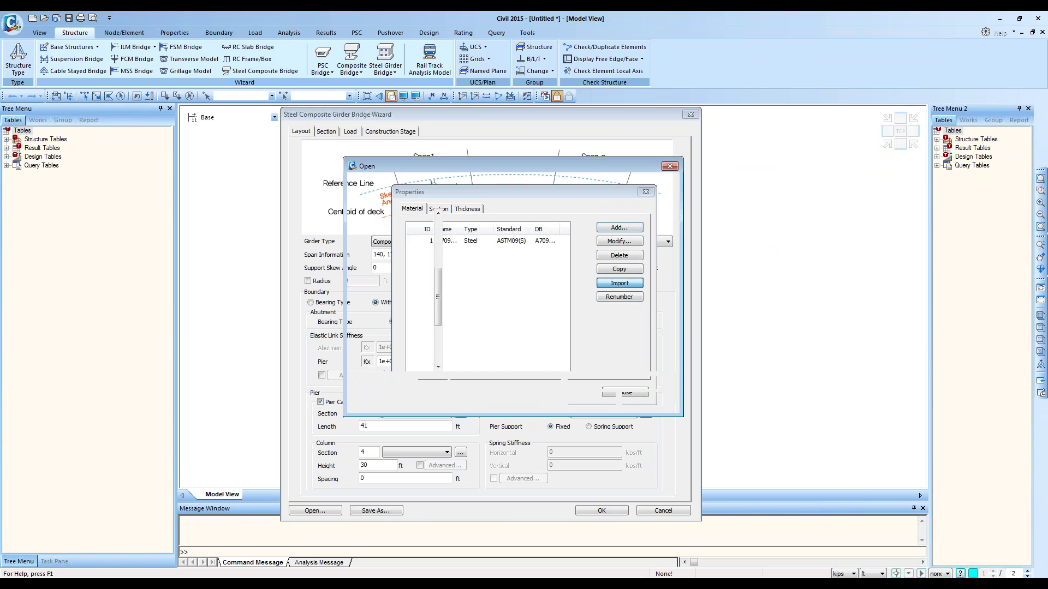
drag(582, 116, 882, 279)
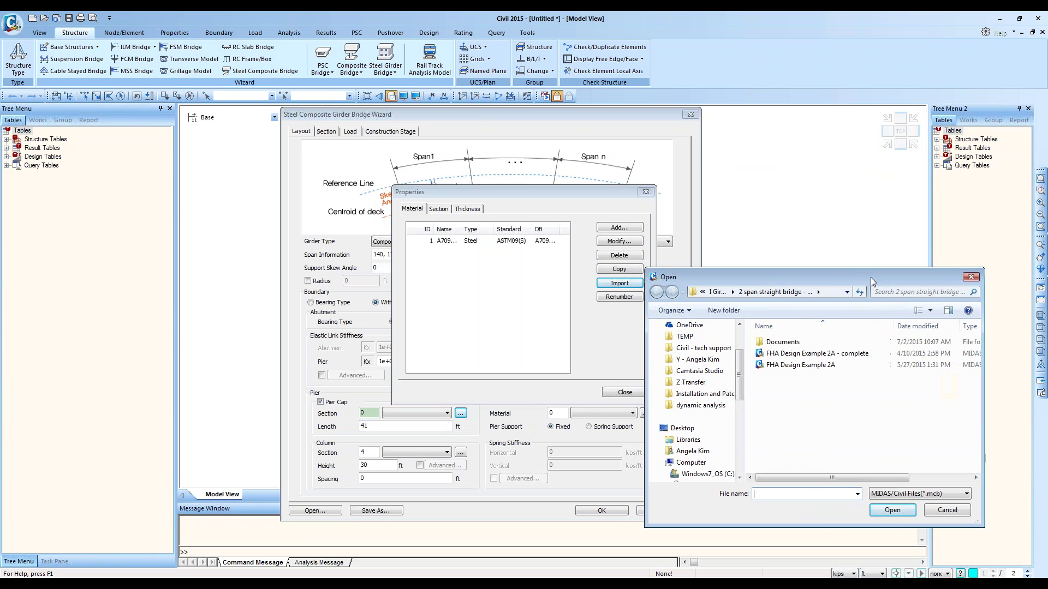
click(718, 294)
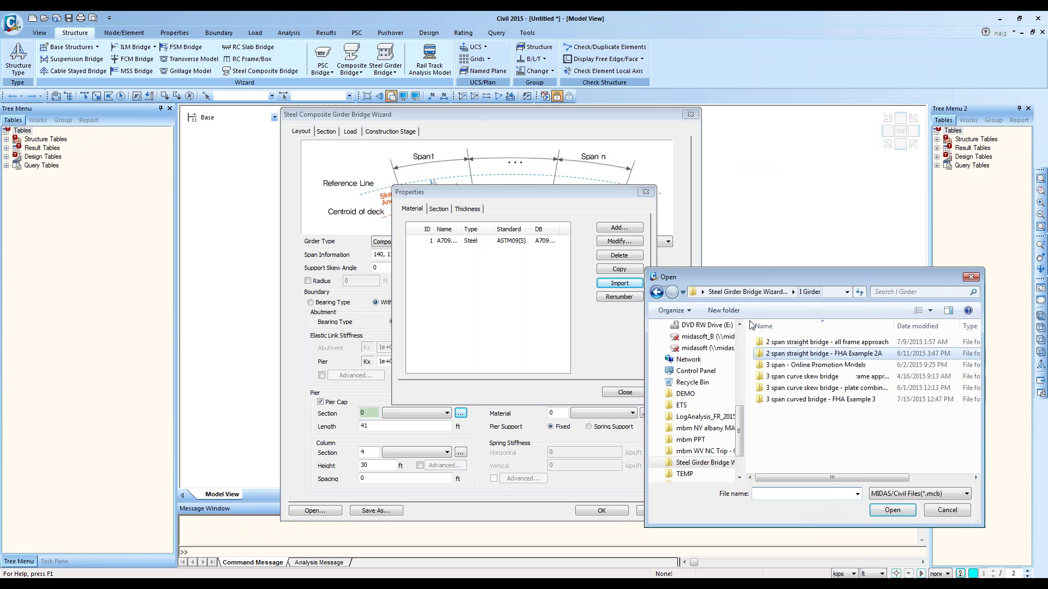
double_click(839, 343)
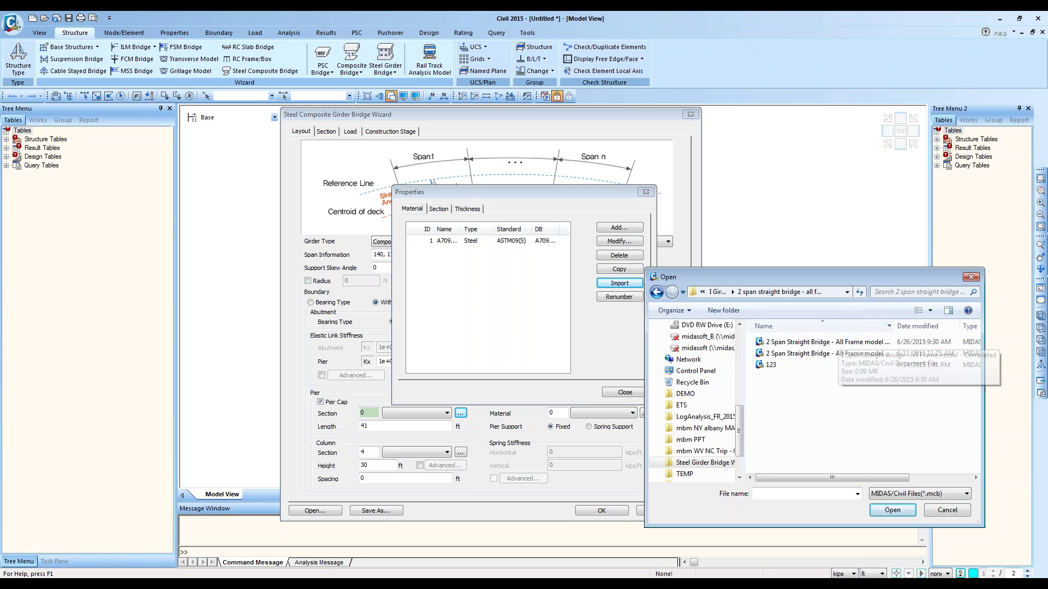
double_click(894, 326)
click(895, 341)
double_click(891, 355)
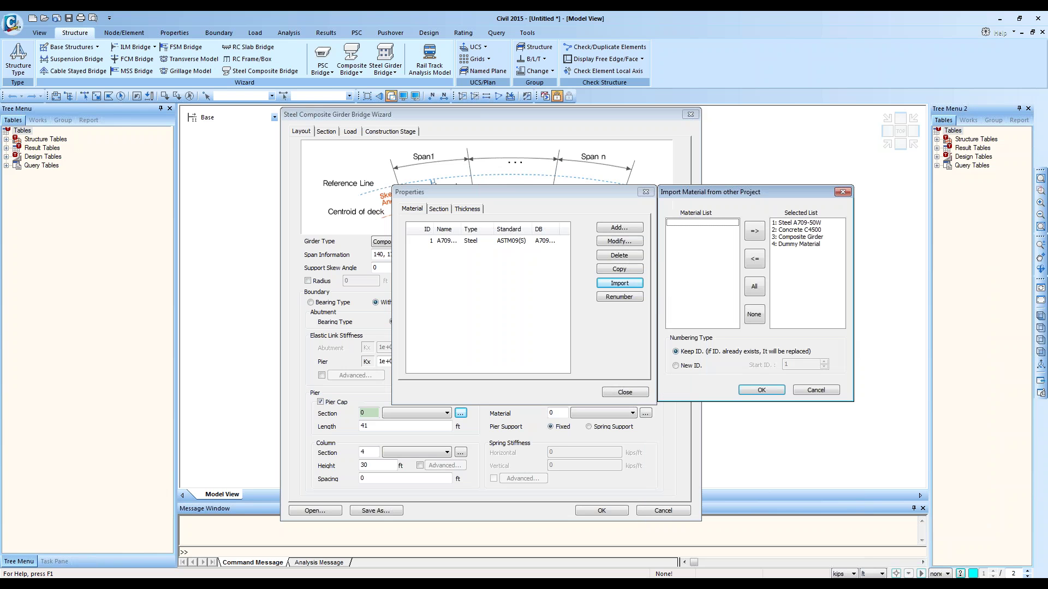
Step: Import Steel A709-50W, Concrete C4500 and Composite Girder, excluding Dummy Material
click(799, 244)
click(754, 258)
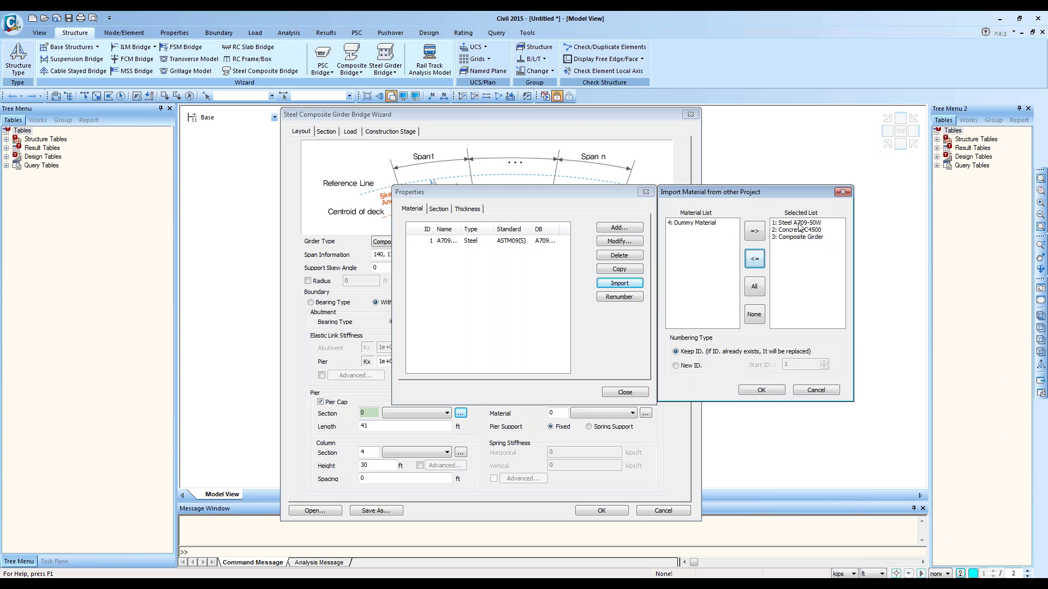
click(798, 223)
click(806, 230)
click(822, 239)
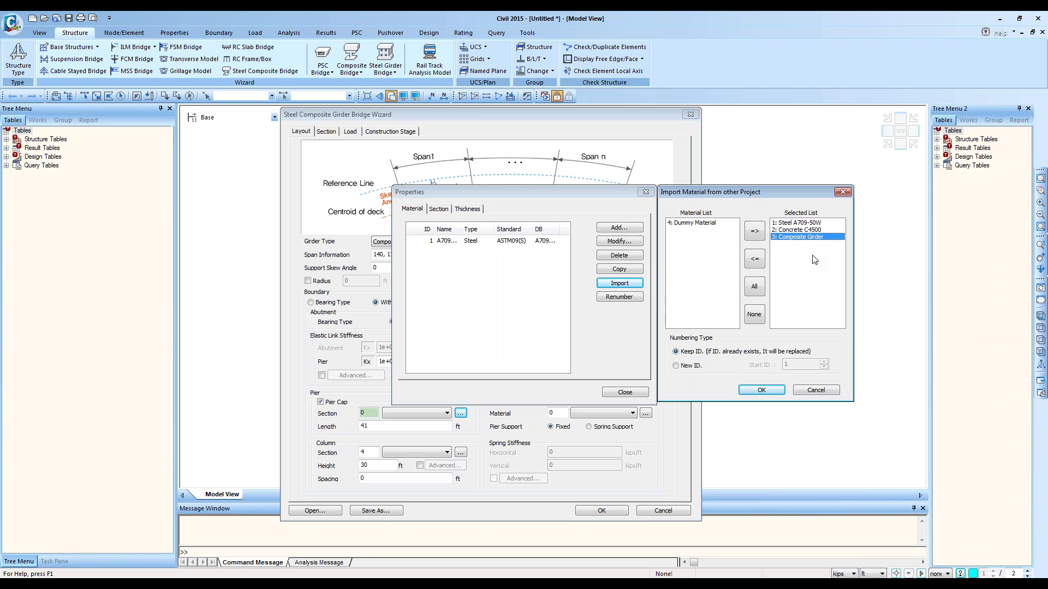
click(761, 390)
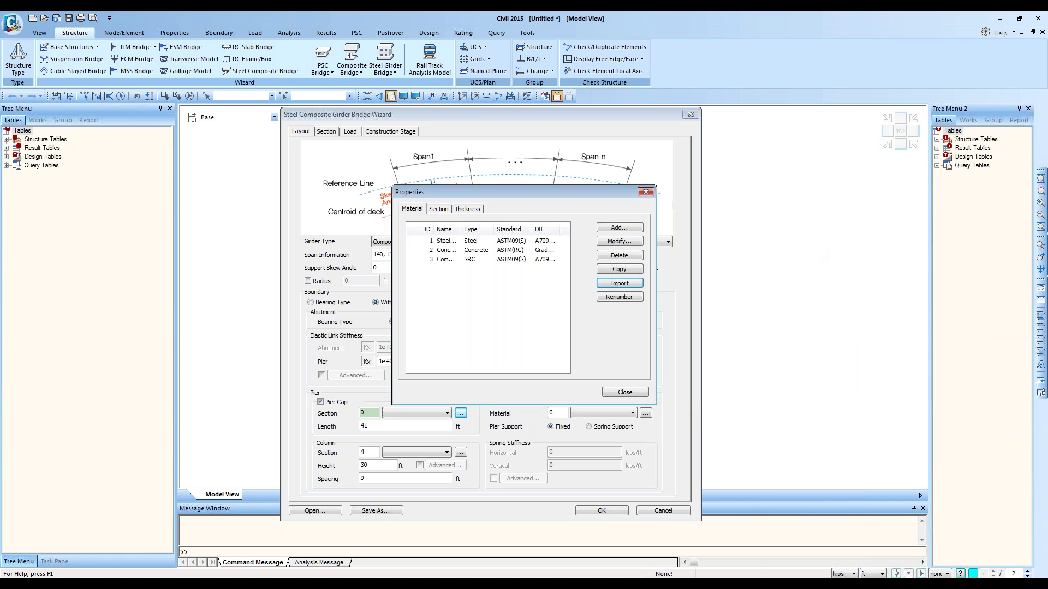
Step: Open the Composite Girder material data briefly and close it unchanged
click(510, 260)
double_click(513, 261)
drag(799, 16, 799, 128)
click(908, 129)
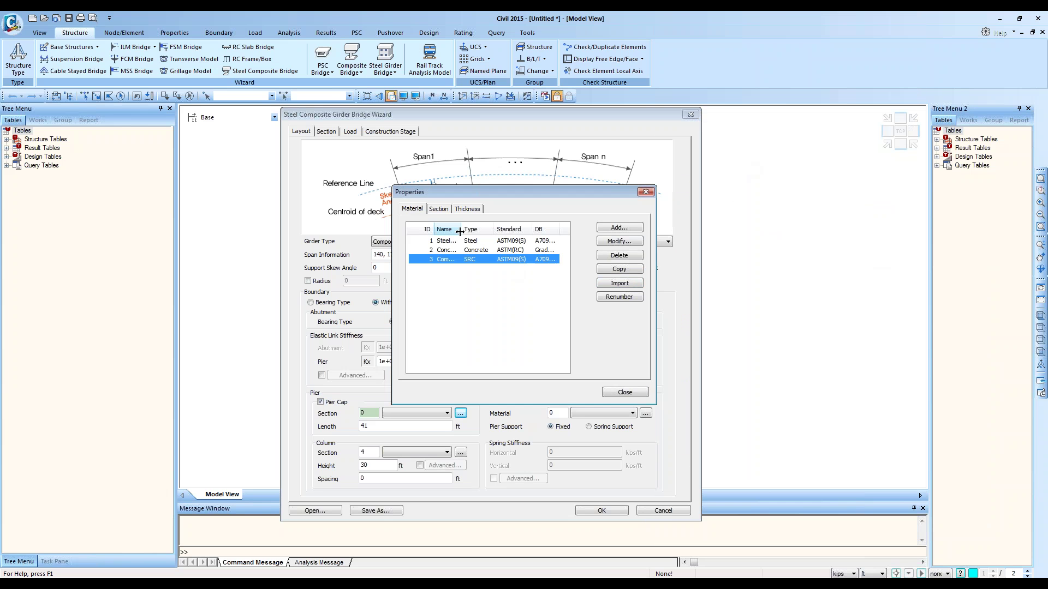
drag(461, 231, 492, 231)
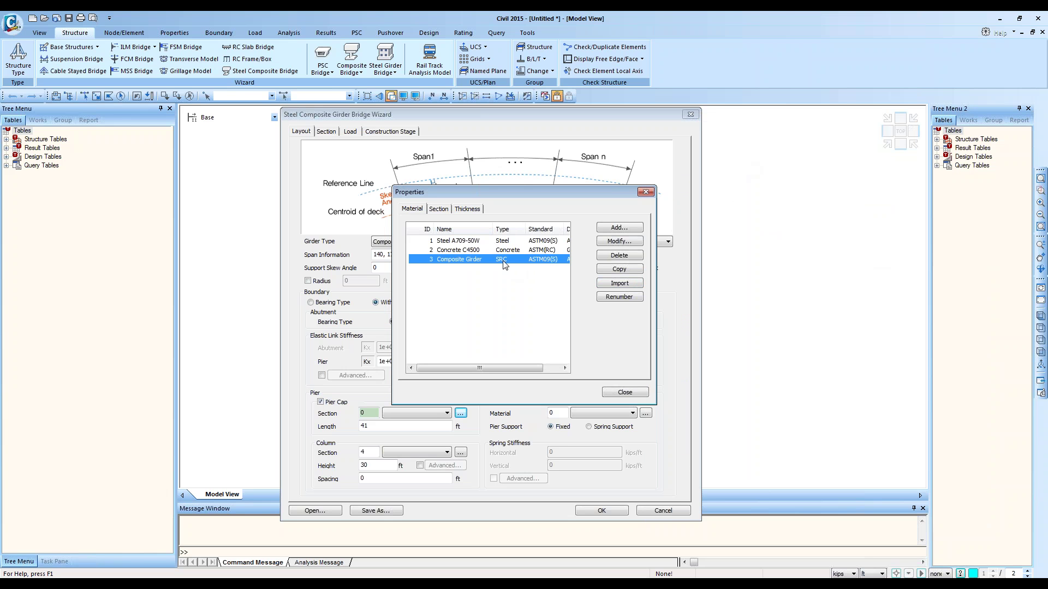
Step: Try Steel and Concrete design types for Composite Girder, then restore SRC and close
double_click(544, 258)
drag(752, 19, 750, 110)
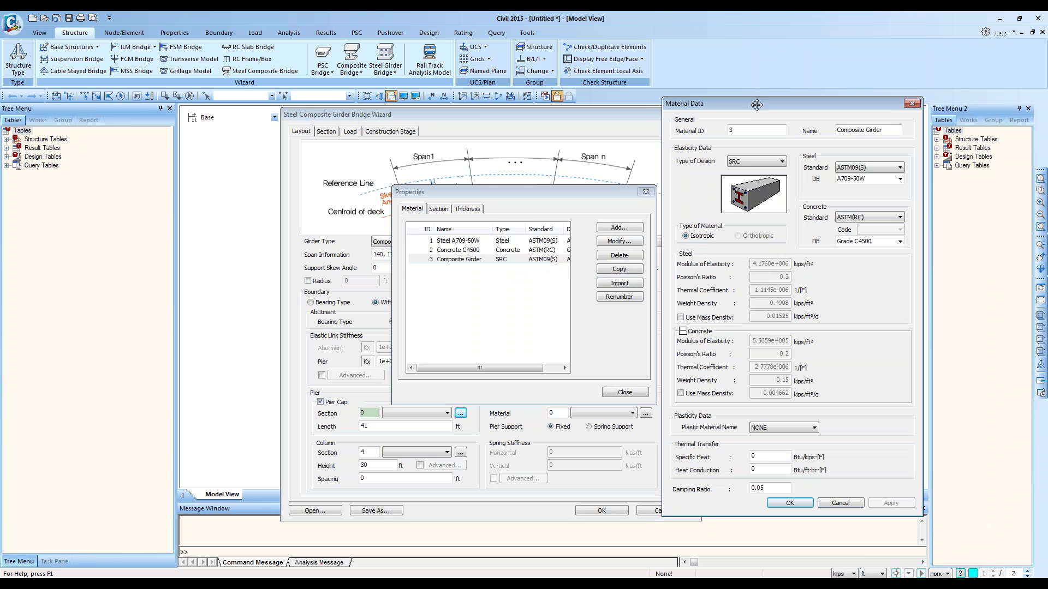
click(767, 164)
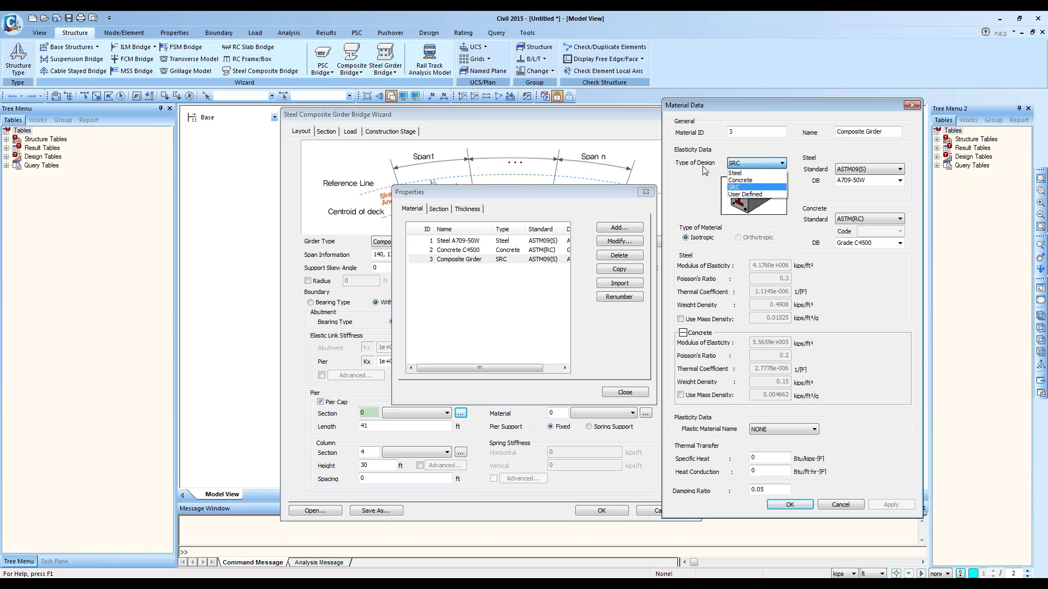
click(736, 173)
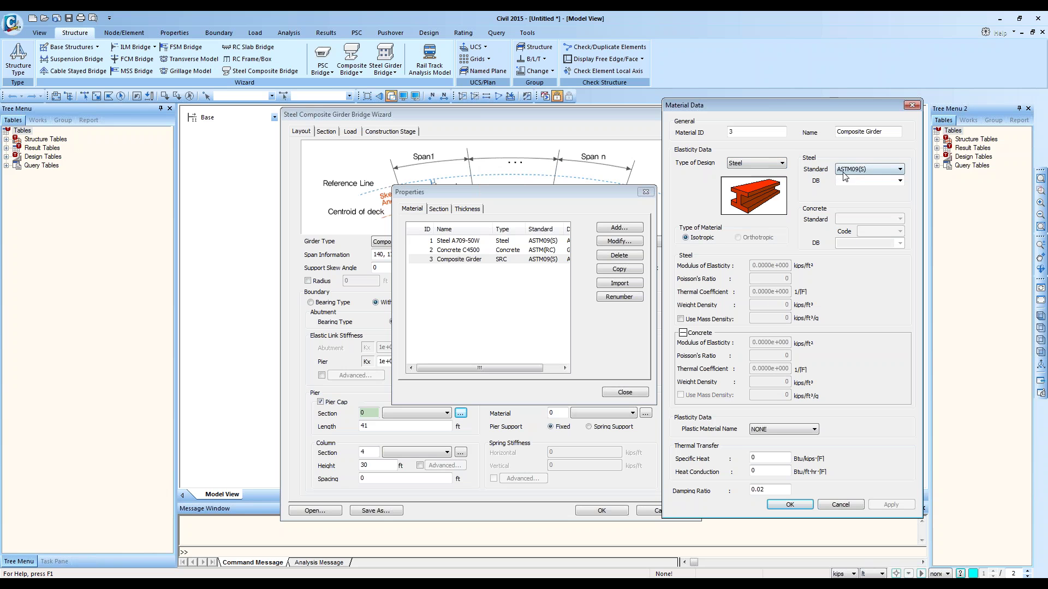
click(899, 181)
click(899, 182)
click(755, 163)
click(743, 179)
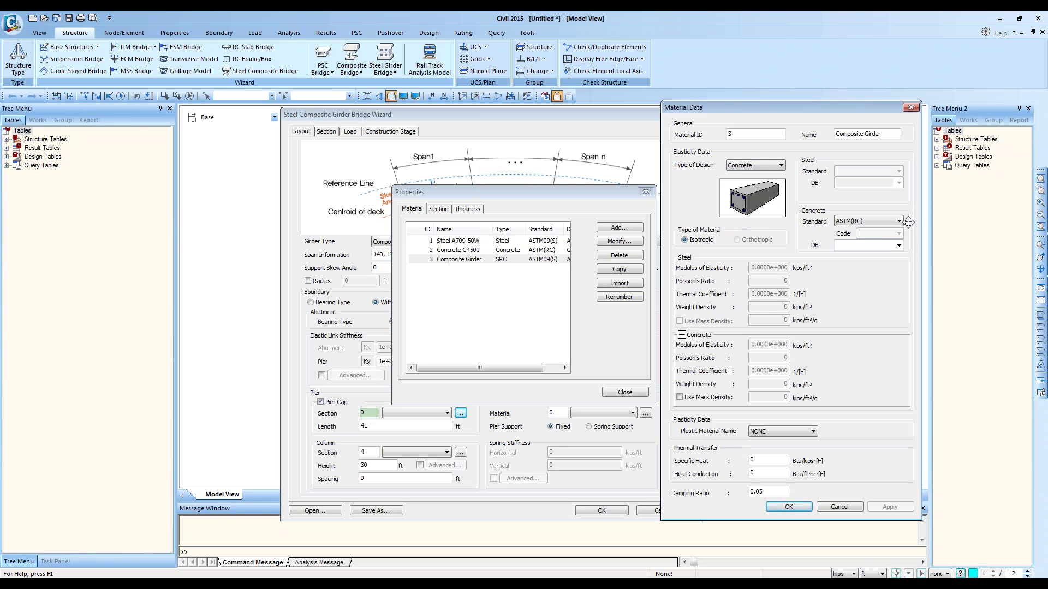
click(761, 165)
click(752, 190)
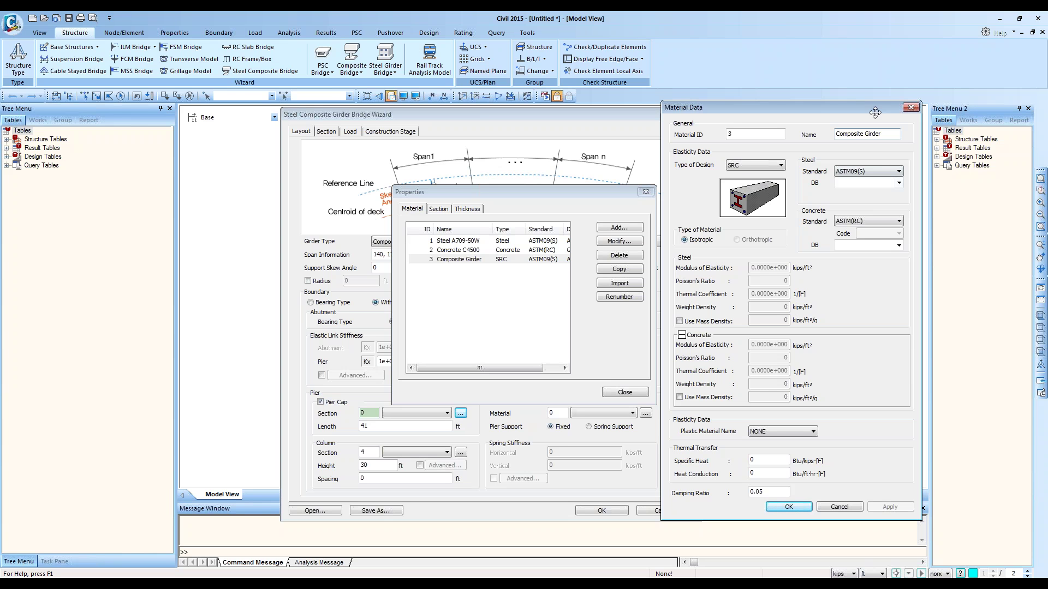
click(910, 108)
Step: Recheck Composite Girder's A709-50W steel and C4500 concrete data, then show the empty Section list
click(457, 240)
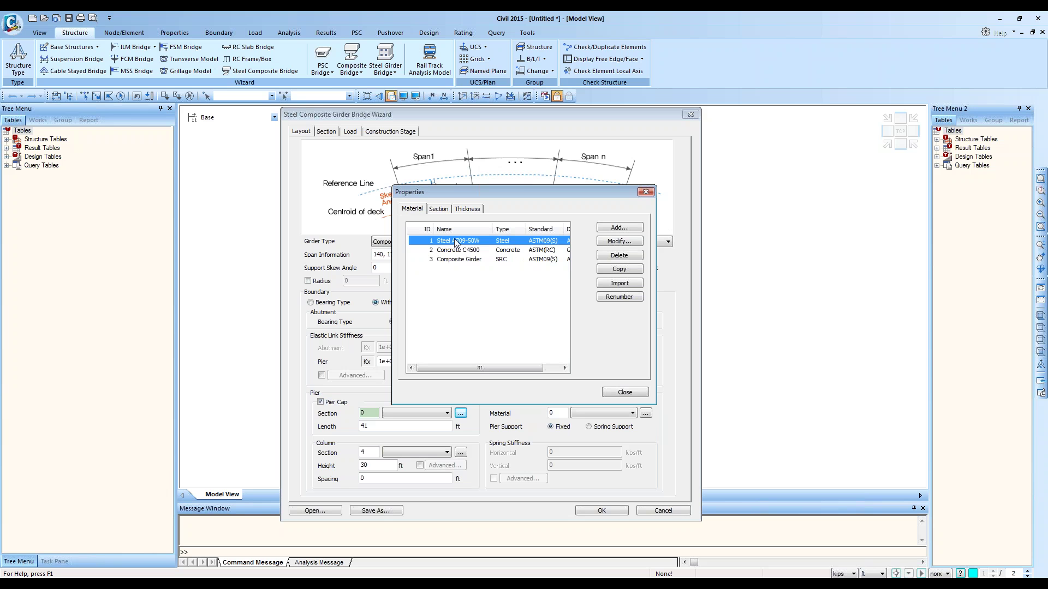
click(480, 261)
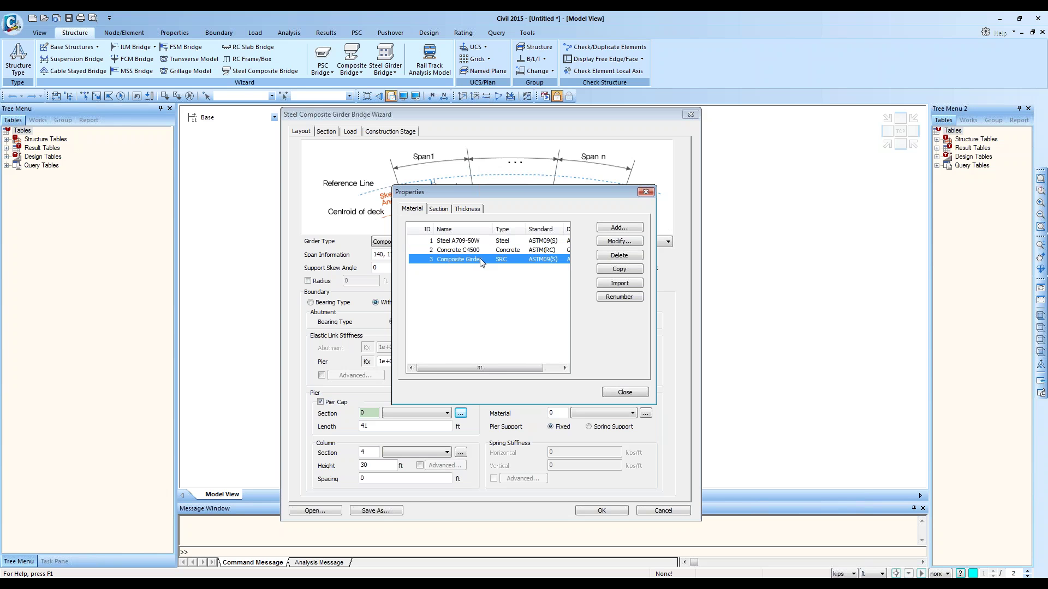
click(466, 244)
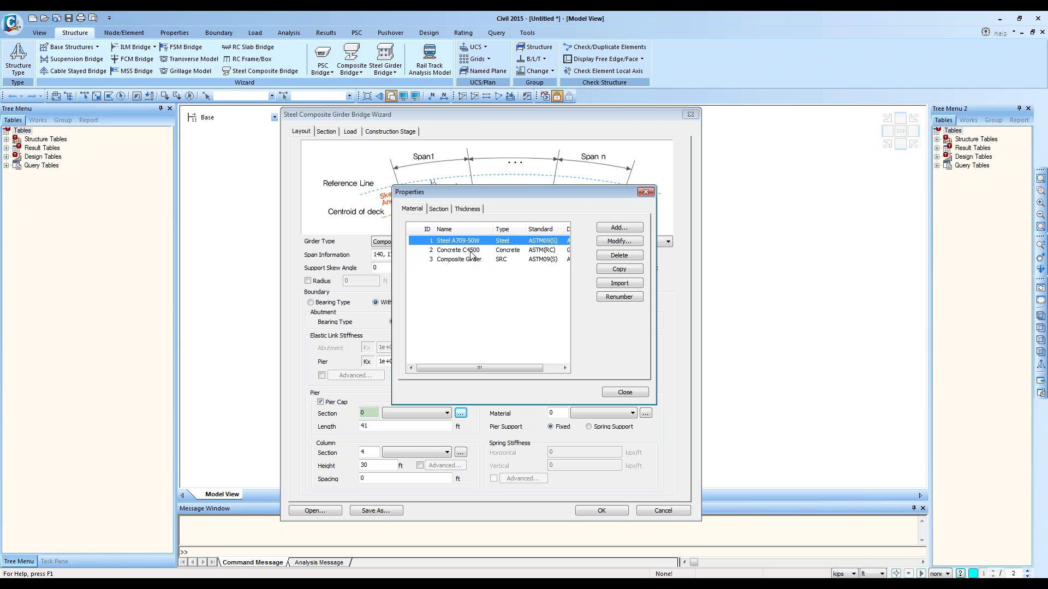
click(482, 251)
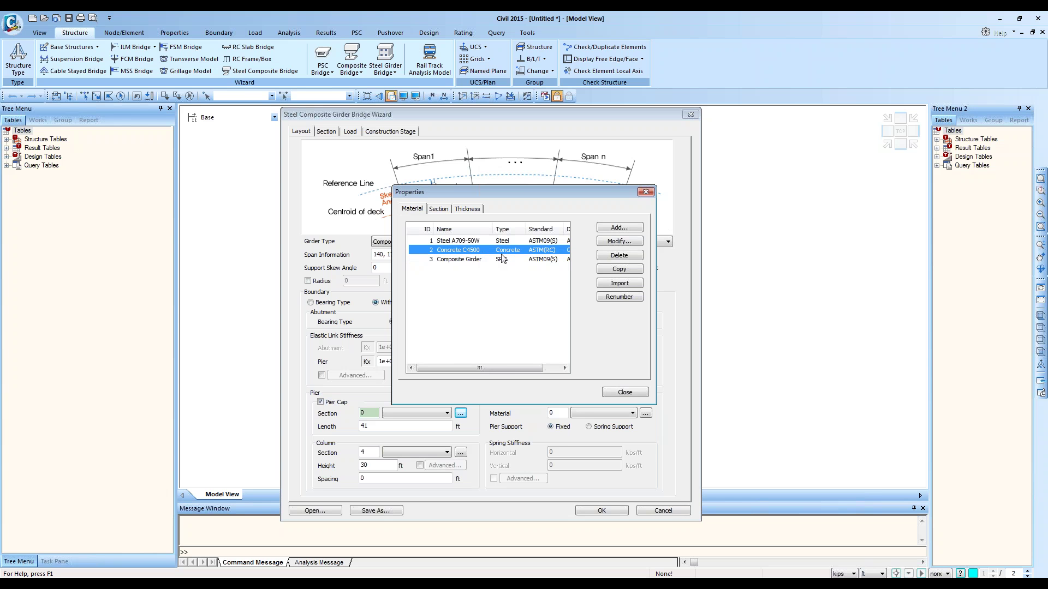
double_click(483, 260)
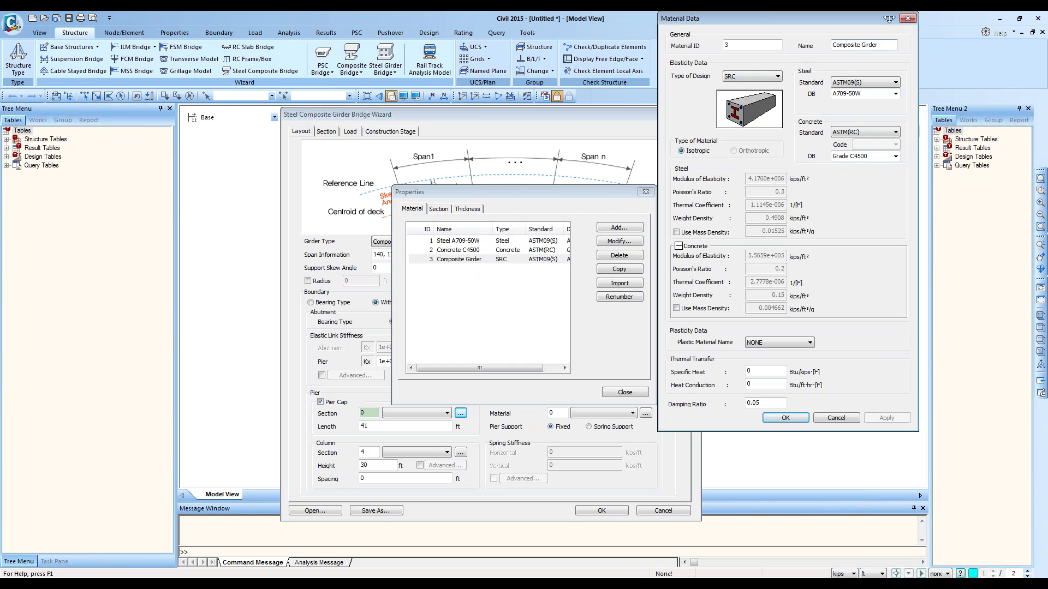
click(908, 19)
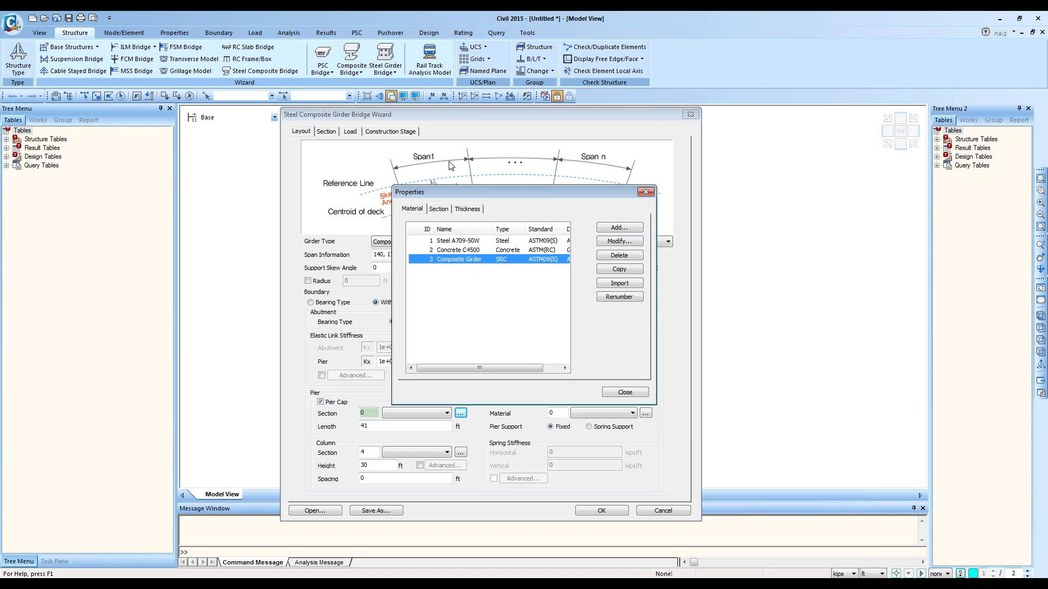
click(437, 210)
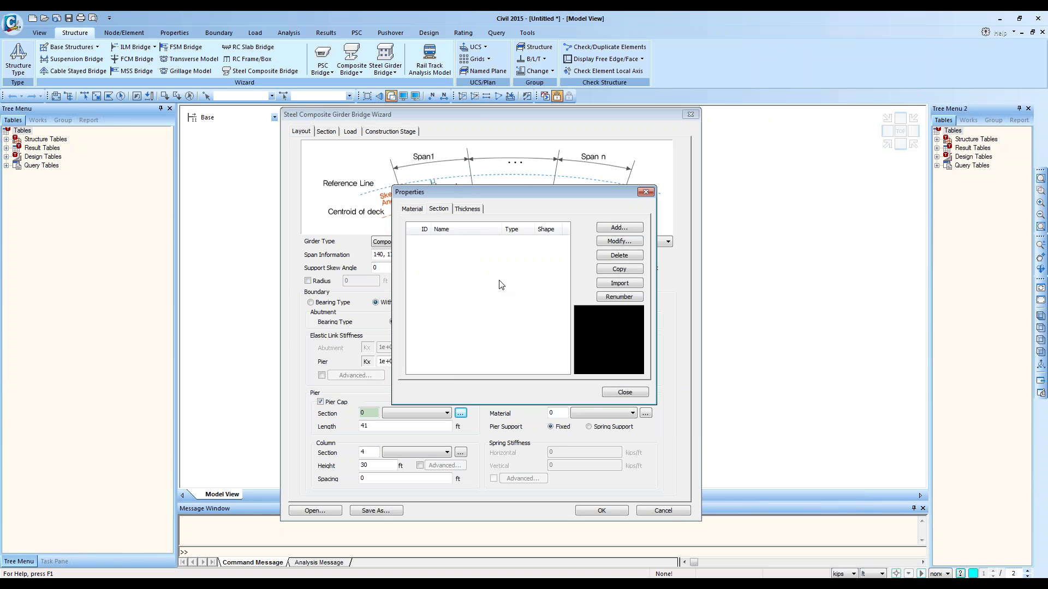
Step: Import five sections from the Completed project, leaving out GirderWizRectangle_6 and GirderWizRectangle_7
click(609, 284)
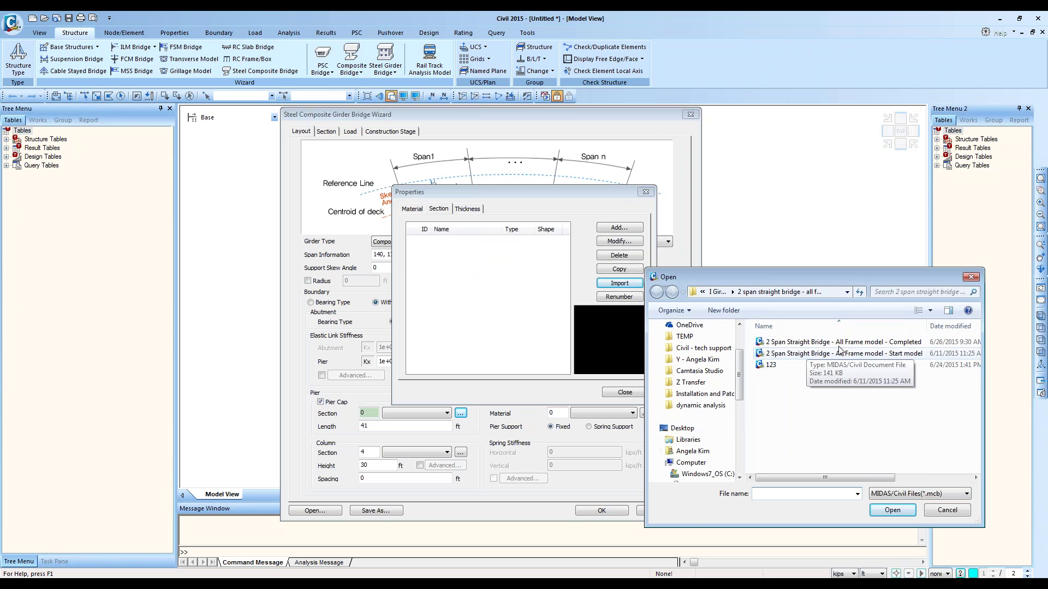
click(845, 342)
key(Return)
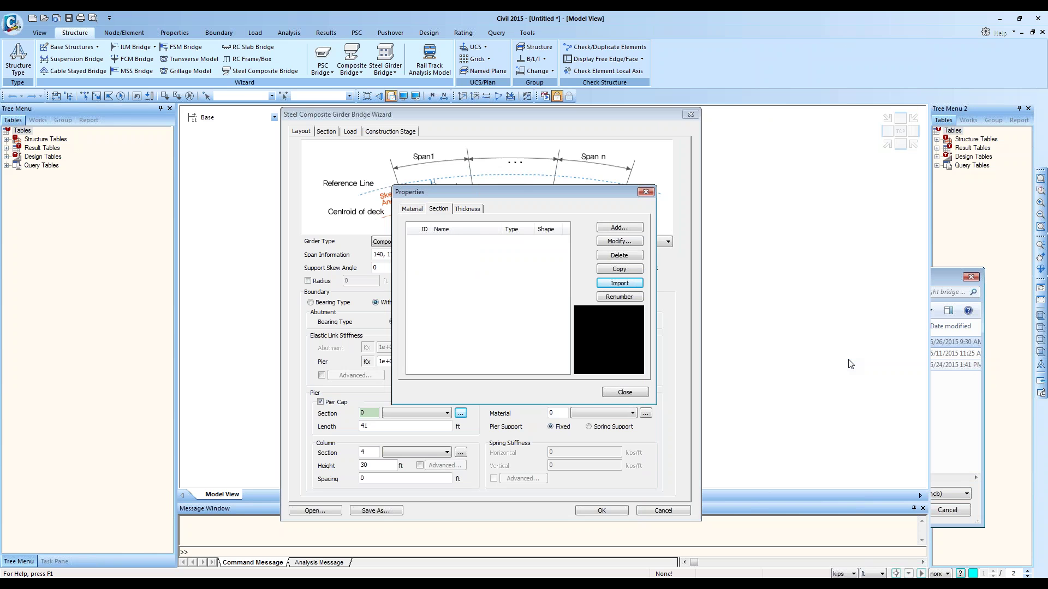
click(798, 259)
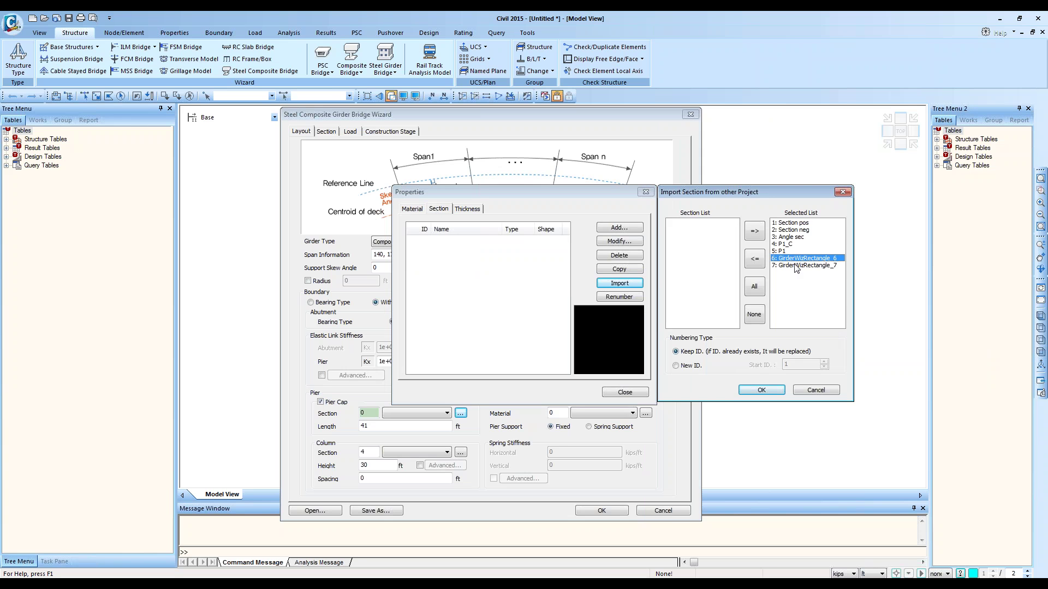
shift+click(794, 265)
click(755, 261)
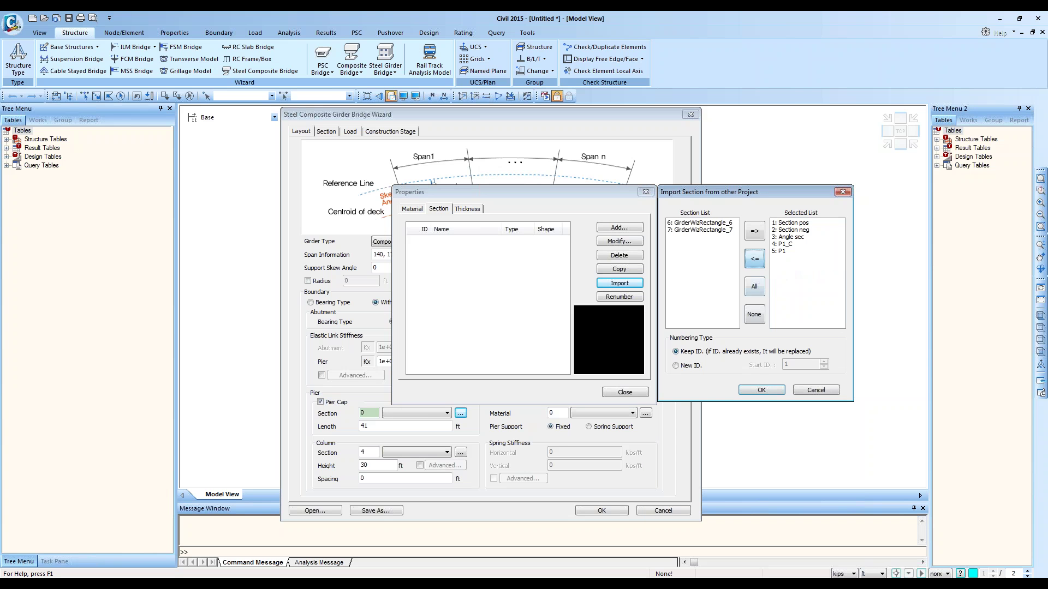
click(761, 390)
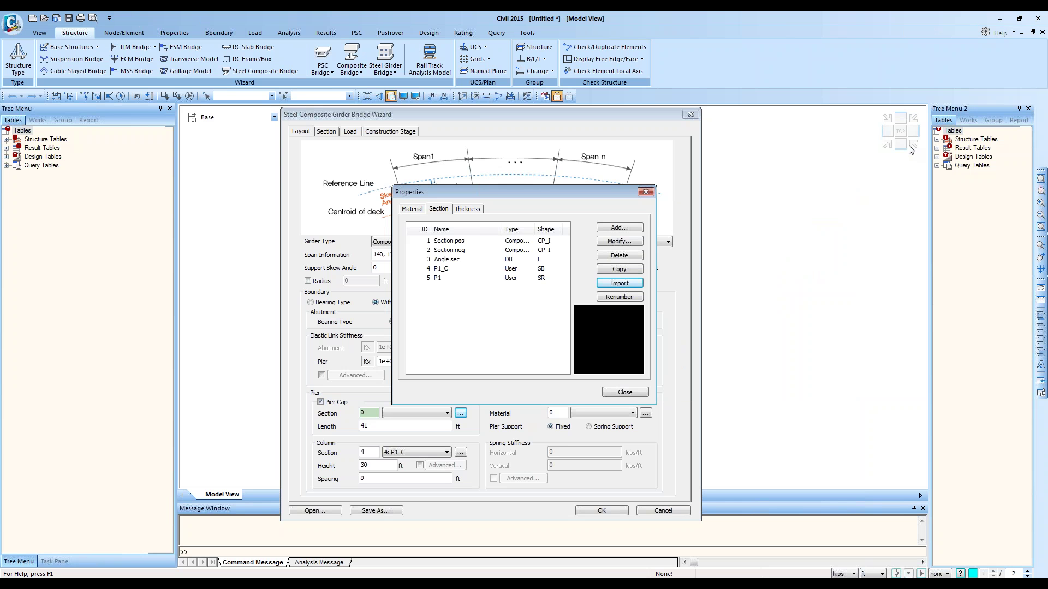
Step: Preview the shapes of Section pos, Section neg, Angle sec, P1_C and P1
click(457, 244)
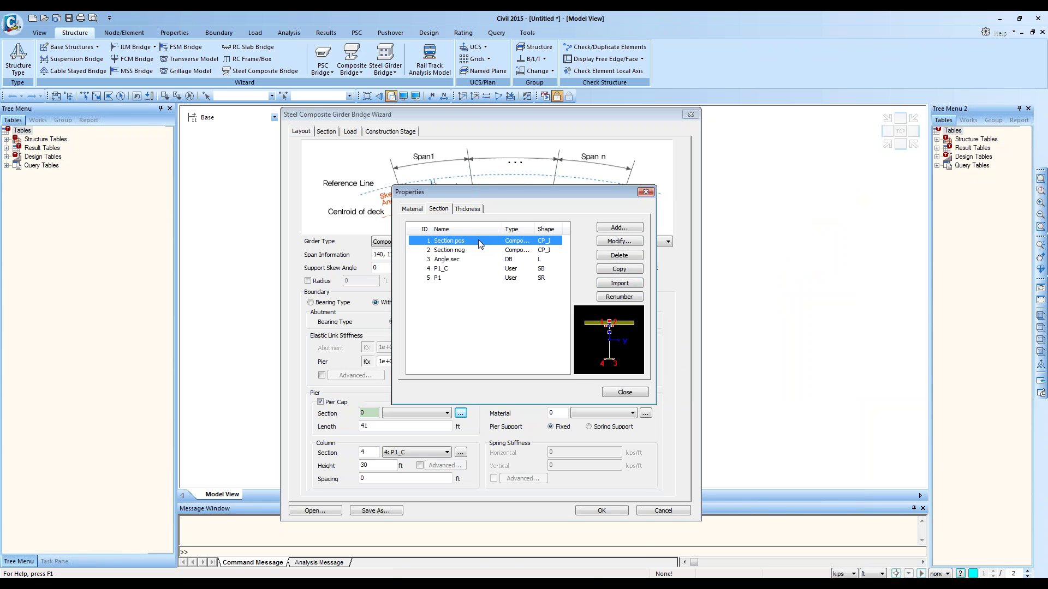
double_click(478, 240)
click(633, 208)
click(483, 252)
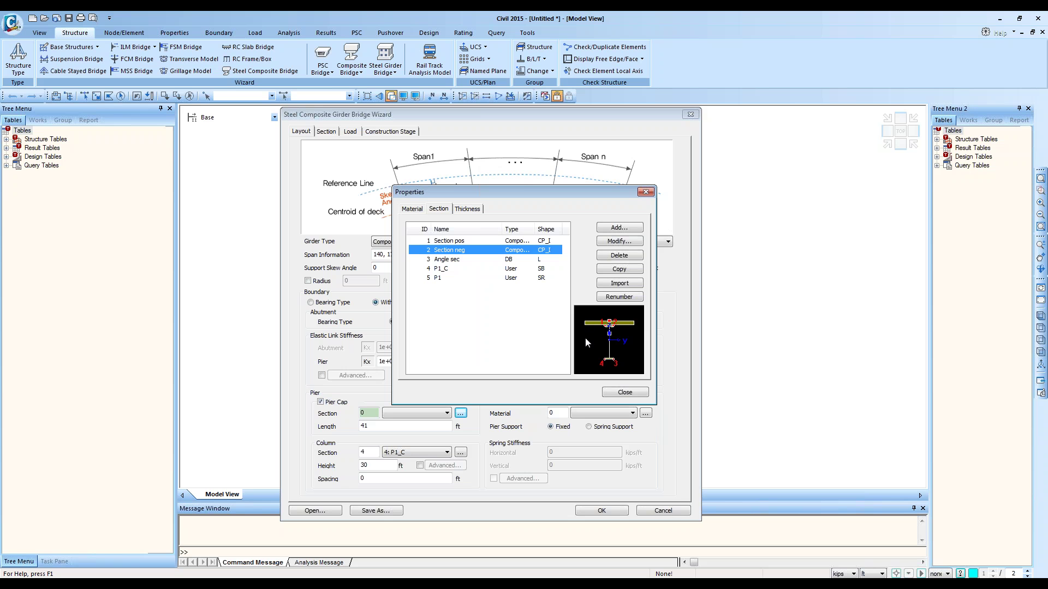
click(452, 262)
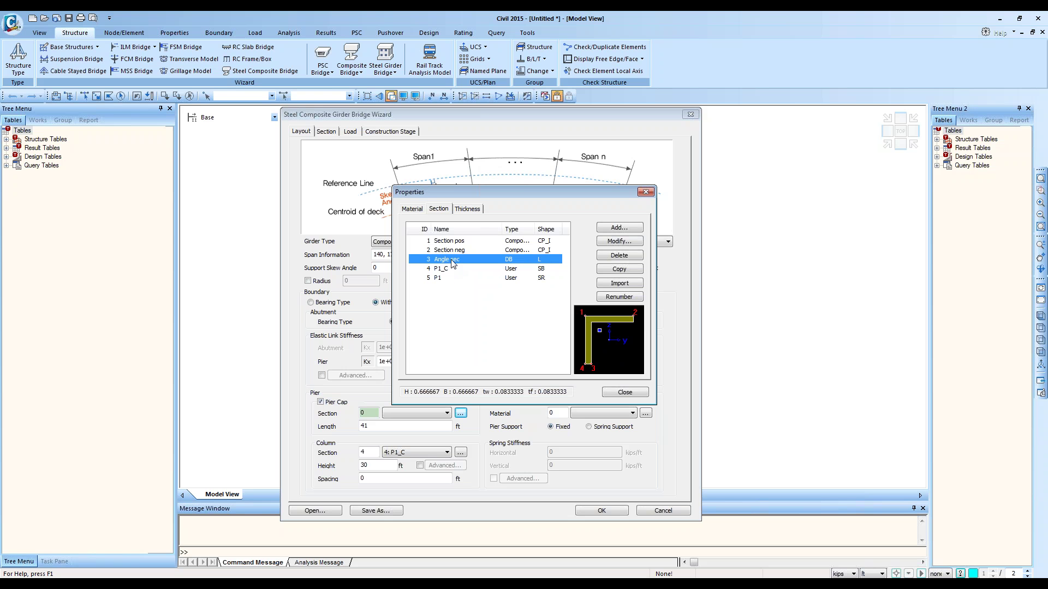
click(446, 270)
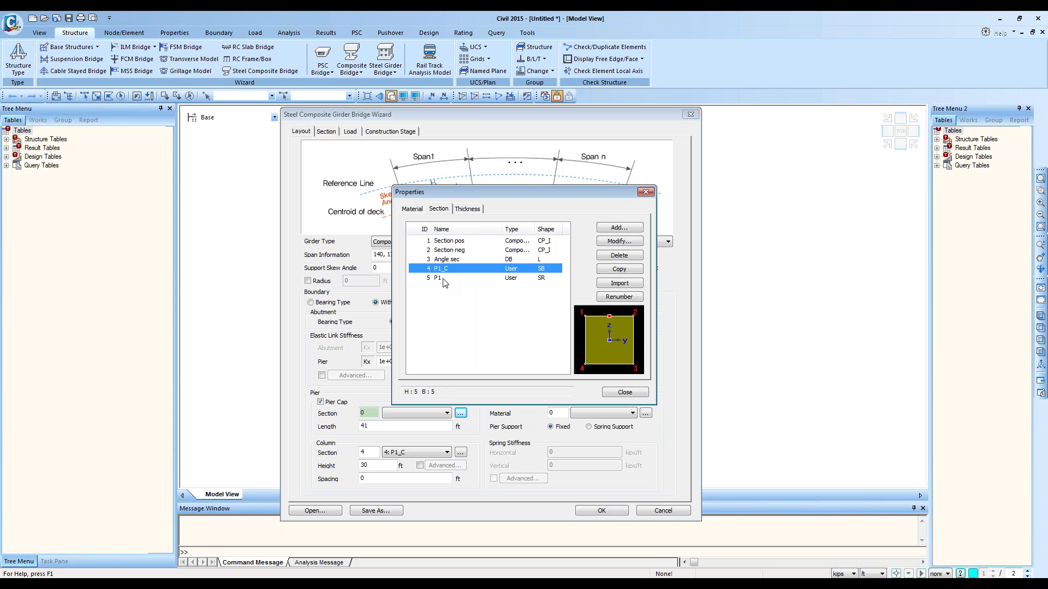
click(445, 279)
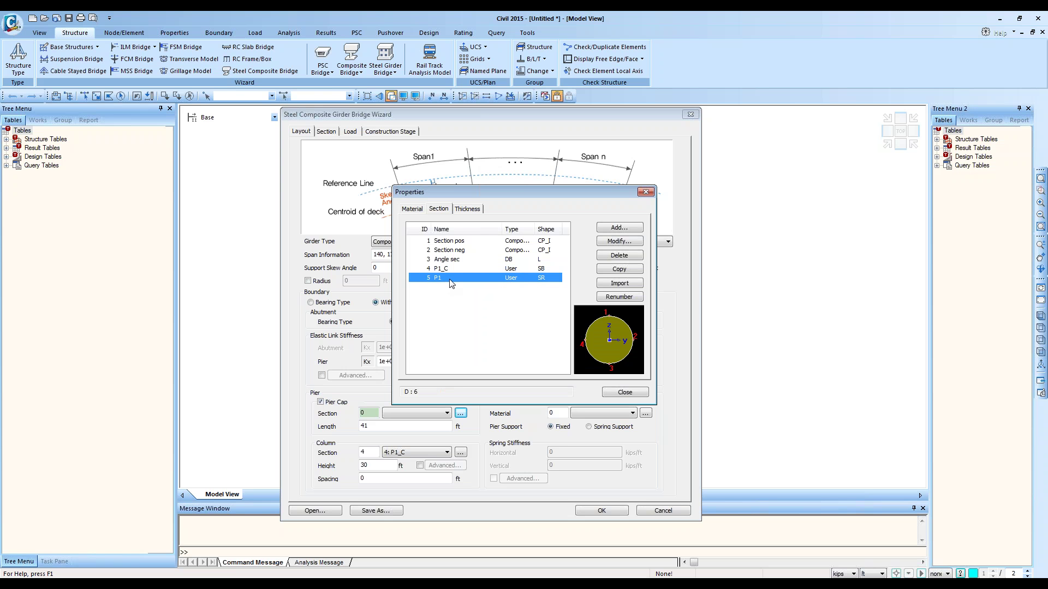
Step: Open Section pos composite data: Steel-I girder, 9 ft slab width, 5.75 ft web height
click(472, 242)
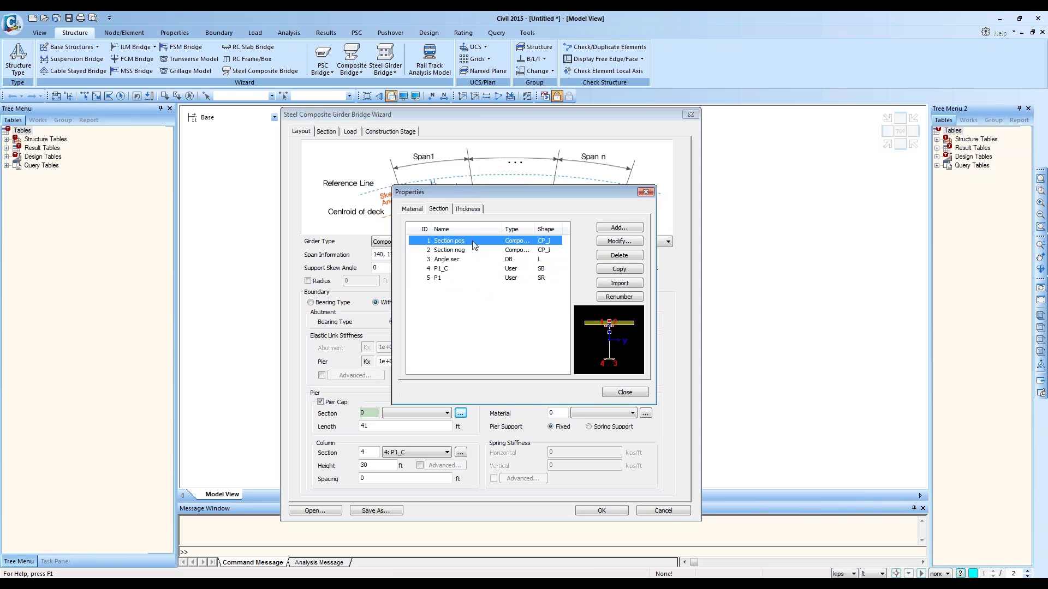
double_click(472, 245)
drag(506, 197, 615, 168)
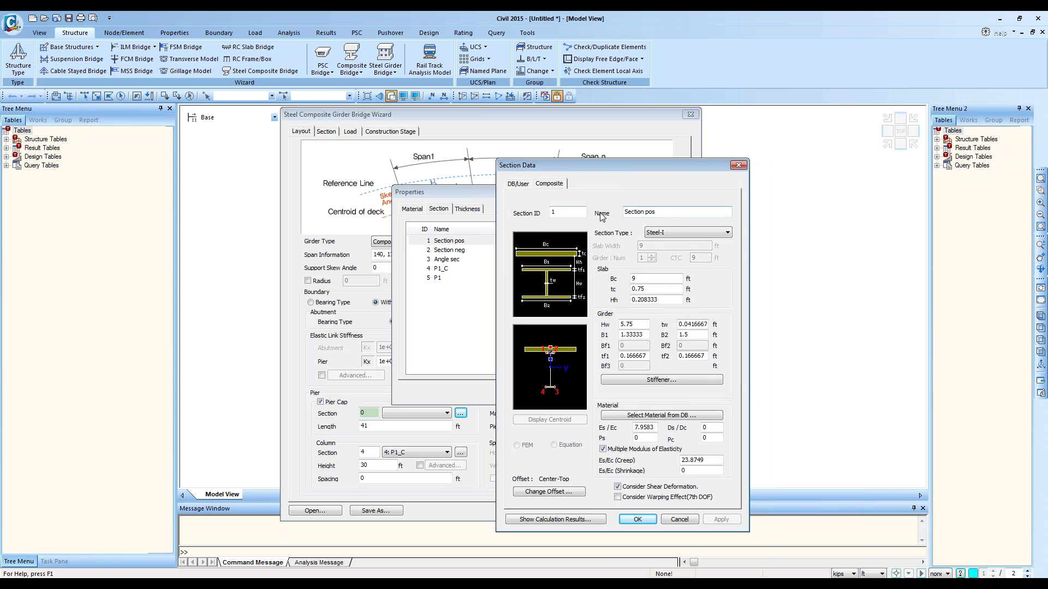
click(661, 211)
click(666, 233)
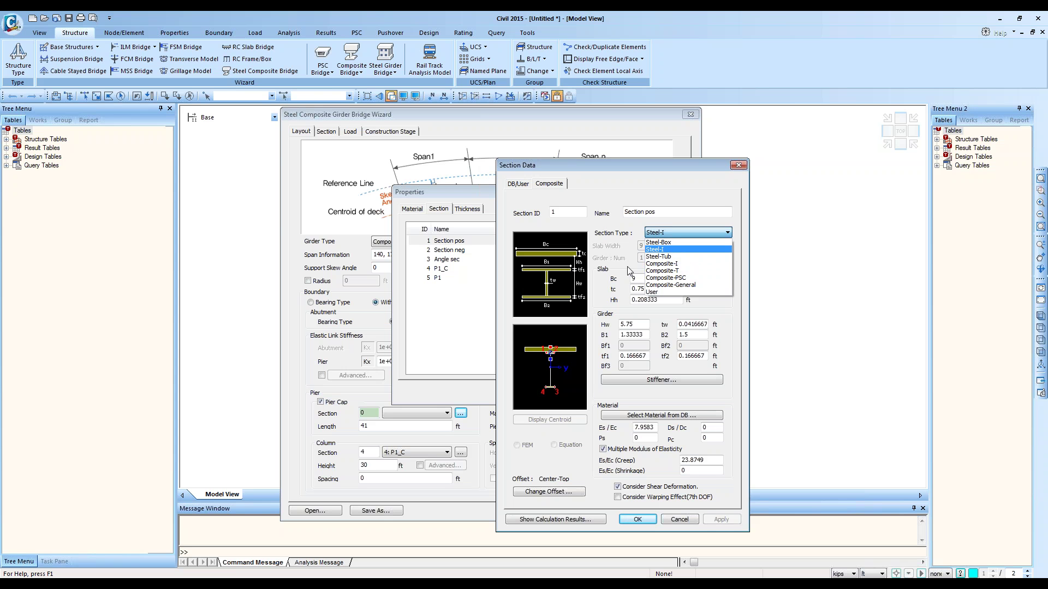
click(655, 250)
click(644, 279)
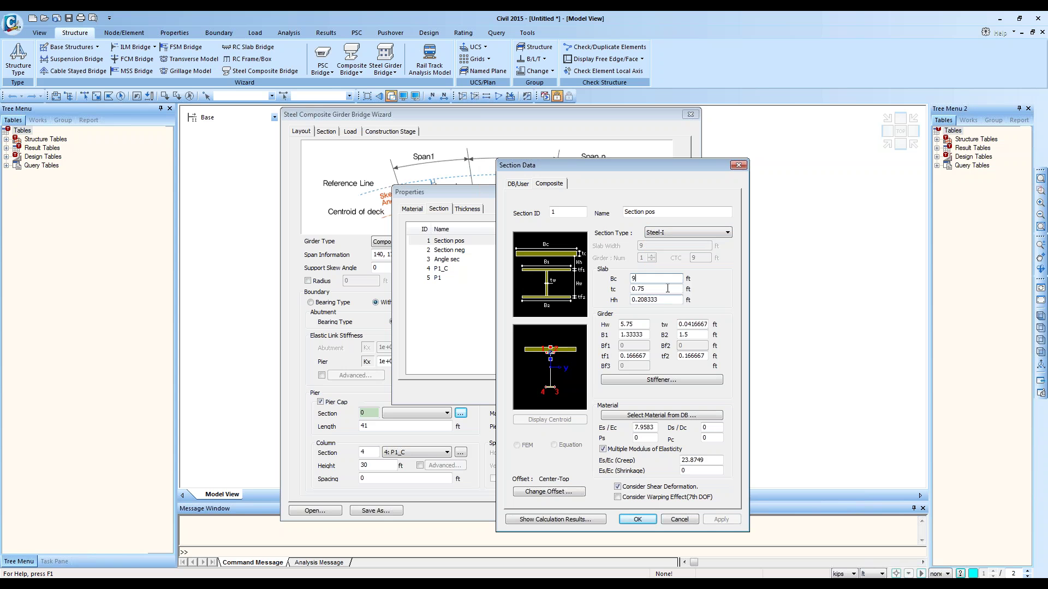
click(667, 288)
click(633, 384)
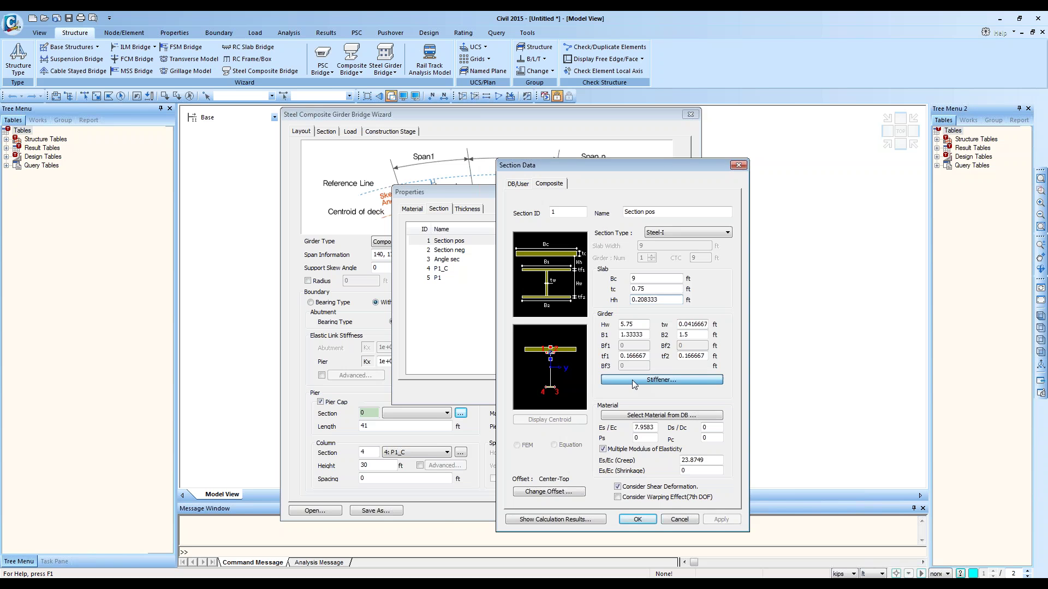
drag(623, 174, 763, 183)
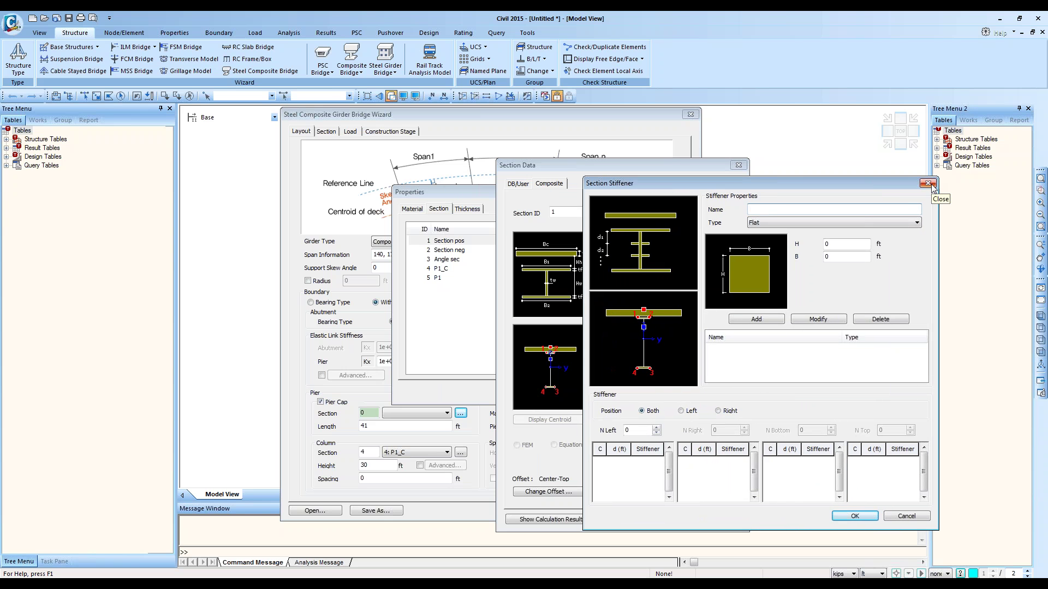
click(927, 183)
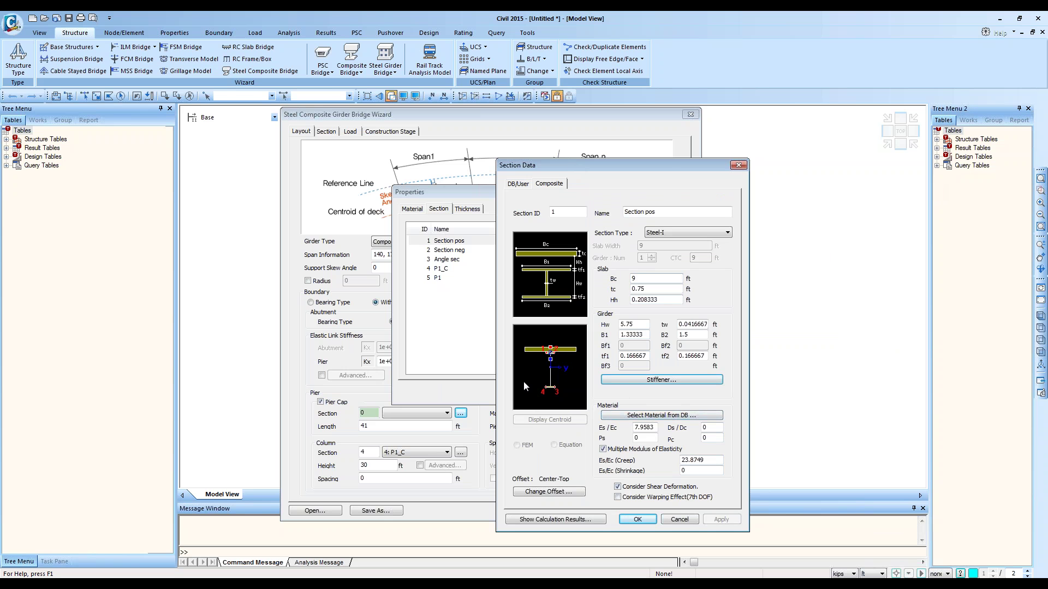
click(544, 519)
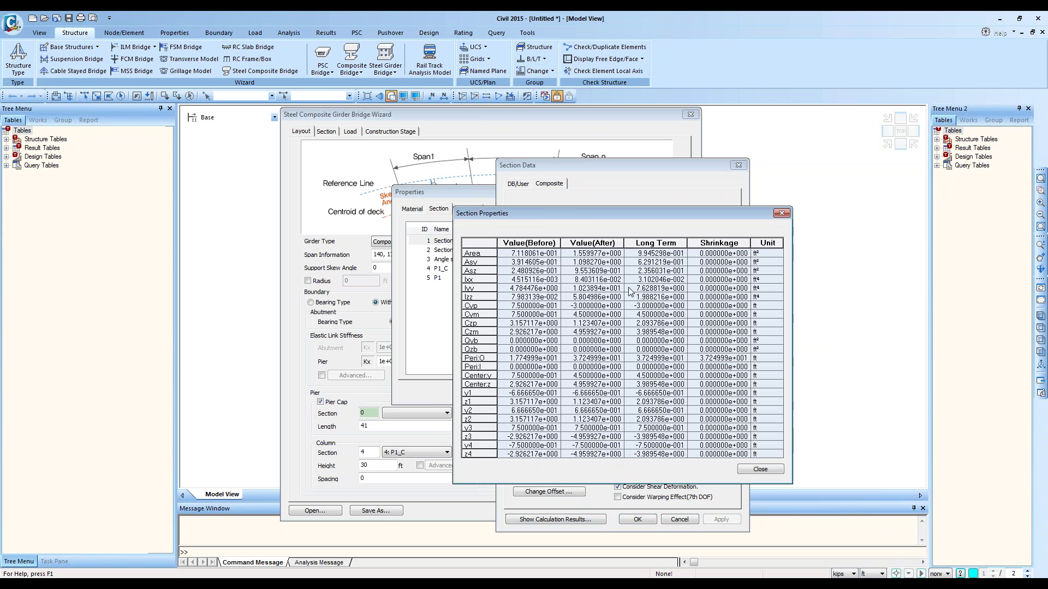
drag(581, 170, 729, 233)
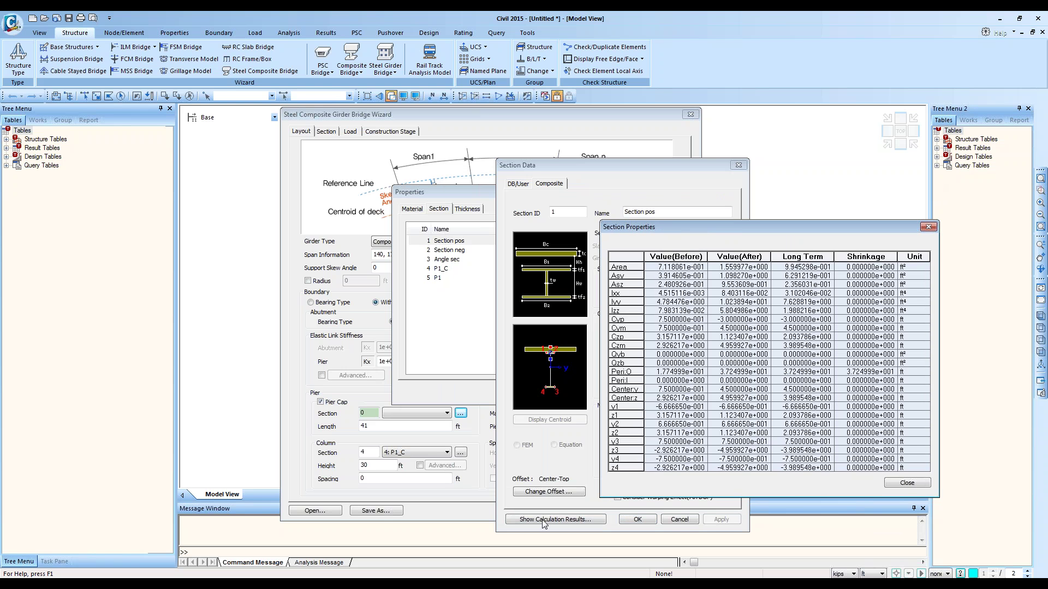
click(699, 256)
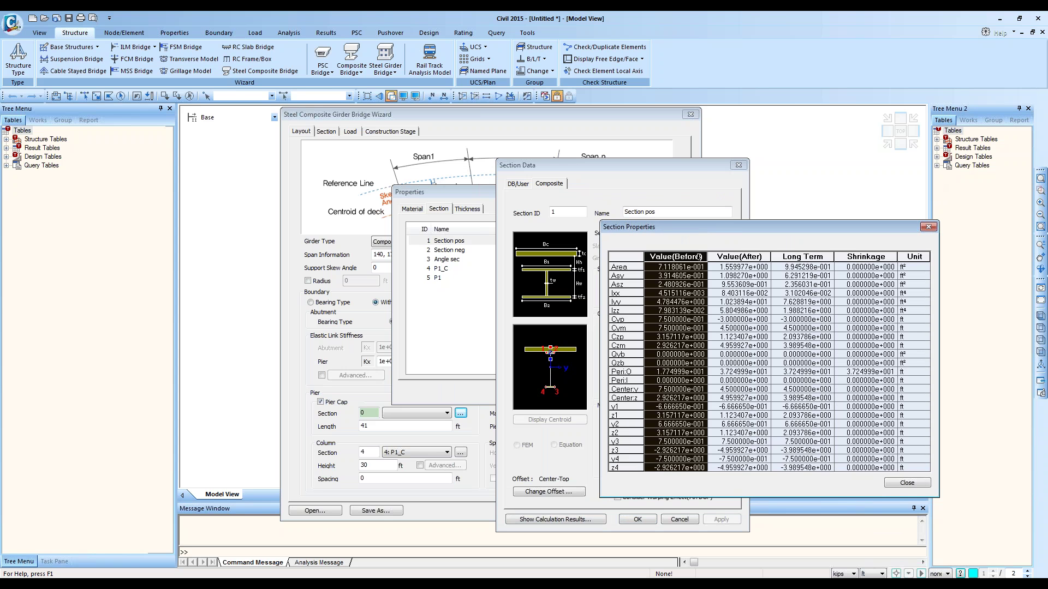
click(742, 257)
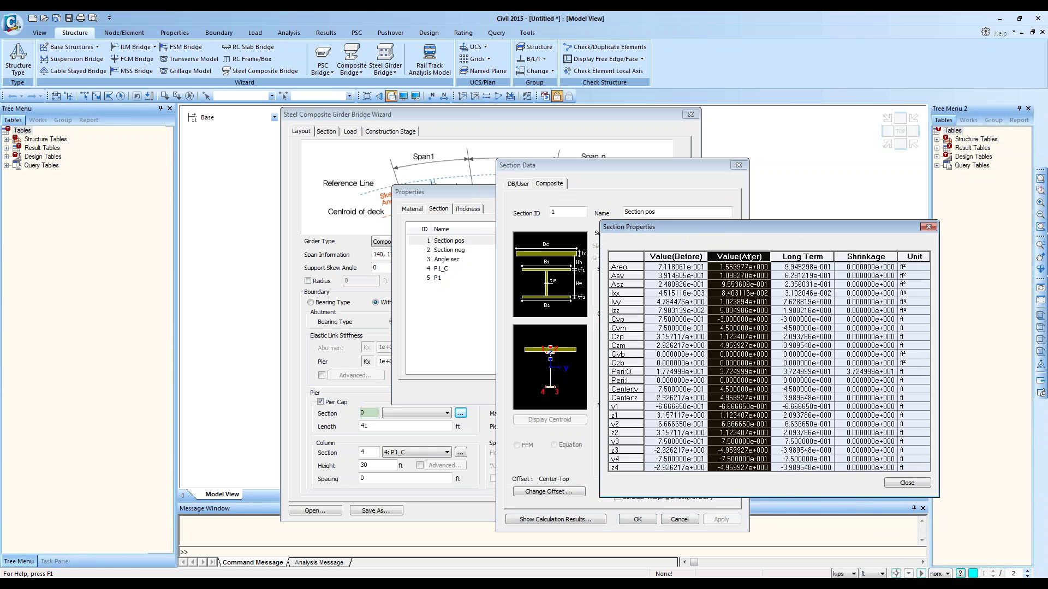
click(811, 256)
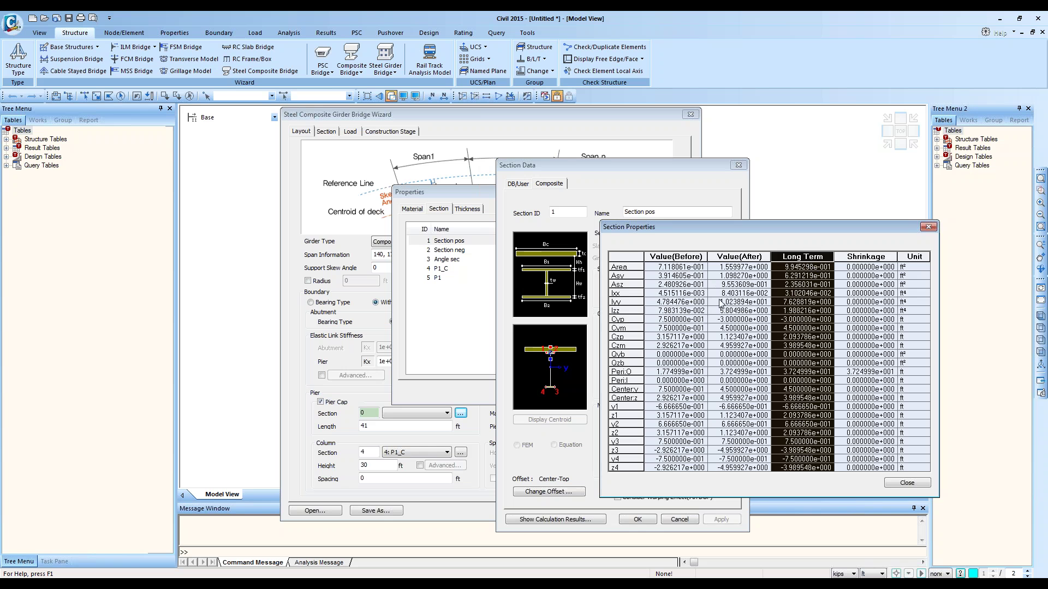
click(928, 226)
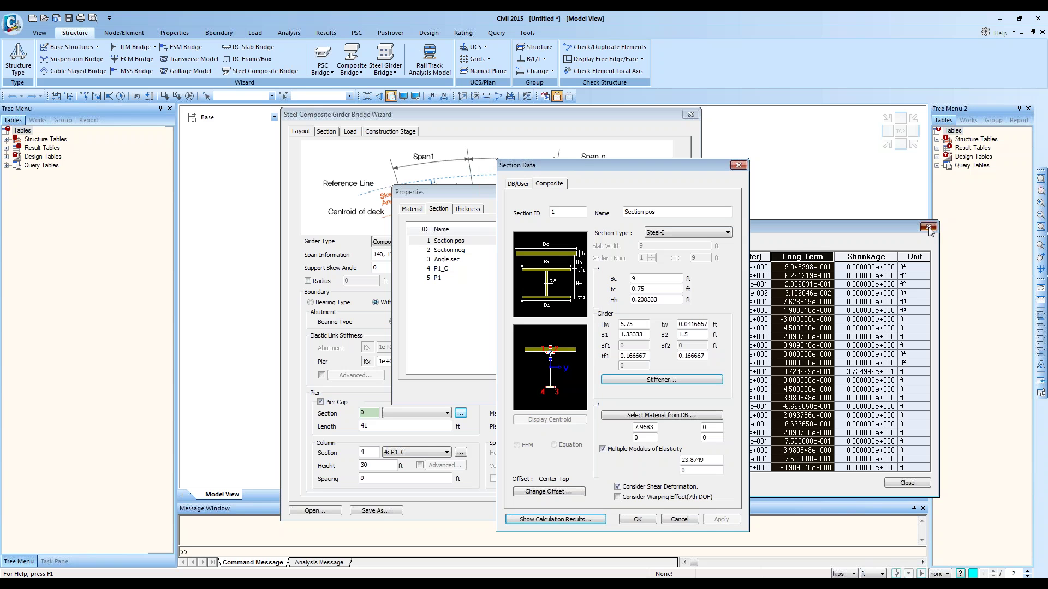
Step: Pick Grade C4500 concrete and A709-50W steel for Section pos, giving Es/Ec 7.50284
click(671, 417)
drag(769, 420, 799, 350)
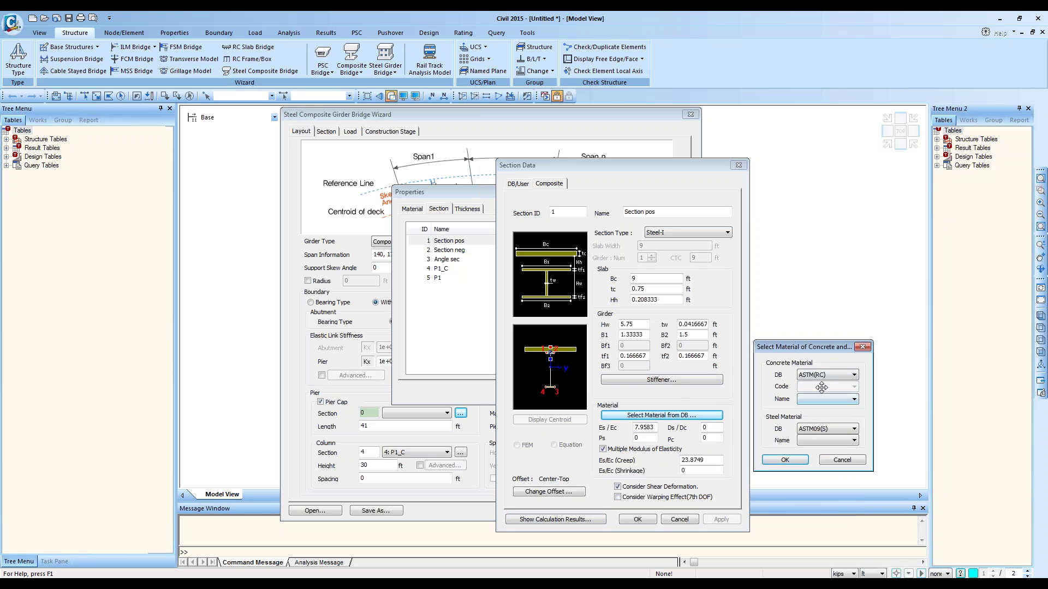
click(840, 399)
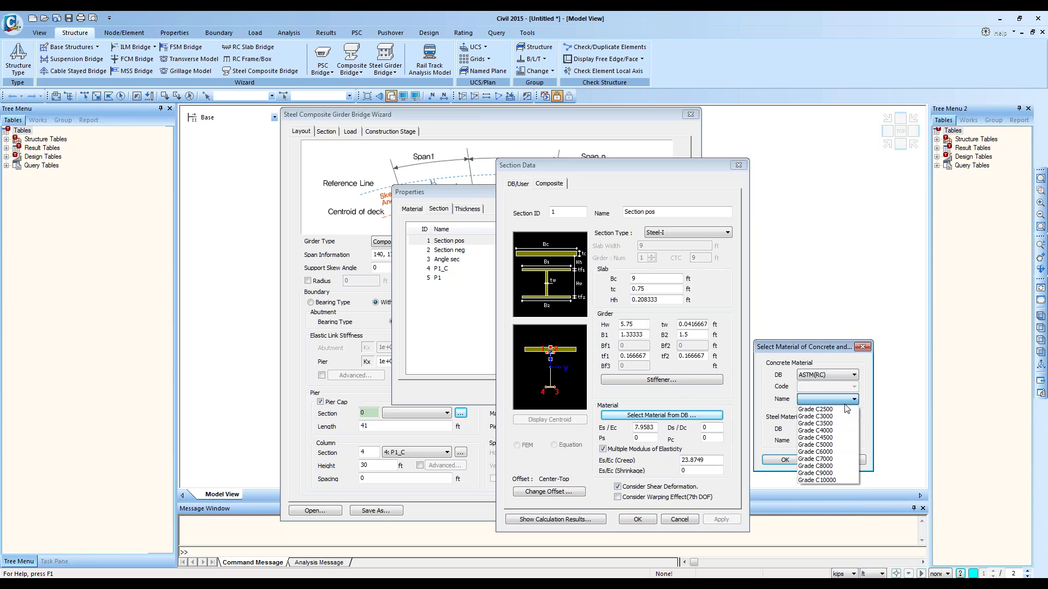
click(830, 432)
click(849, 441)
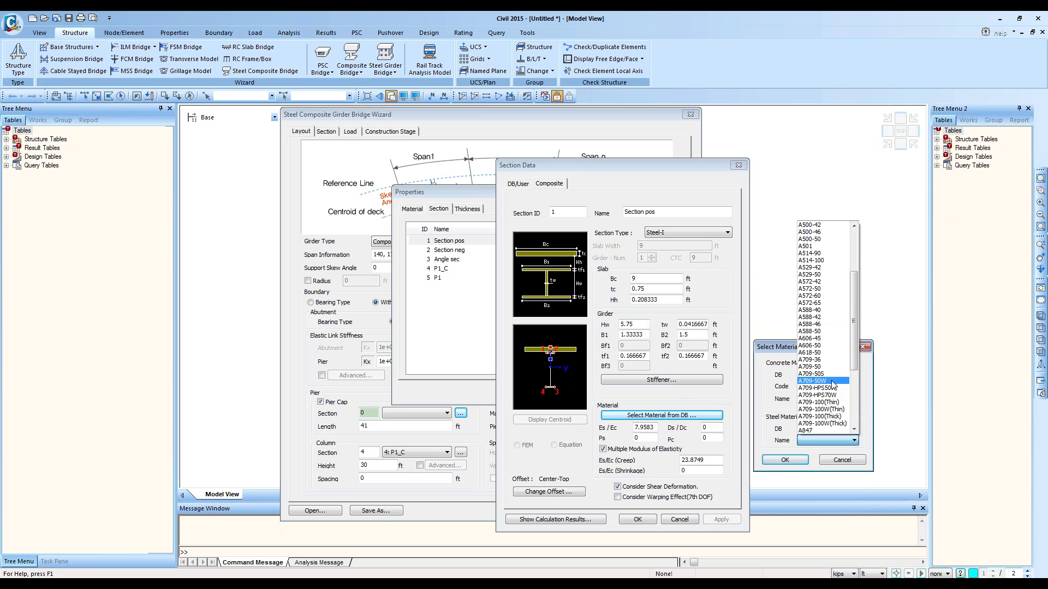
click(829, 381)
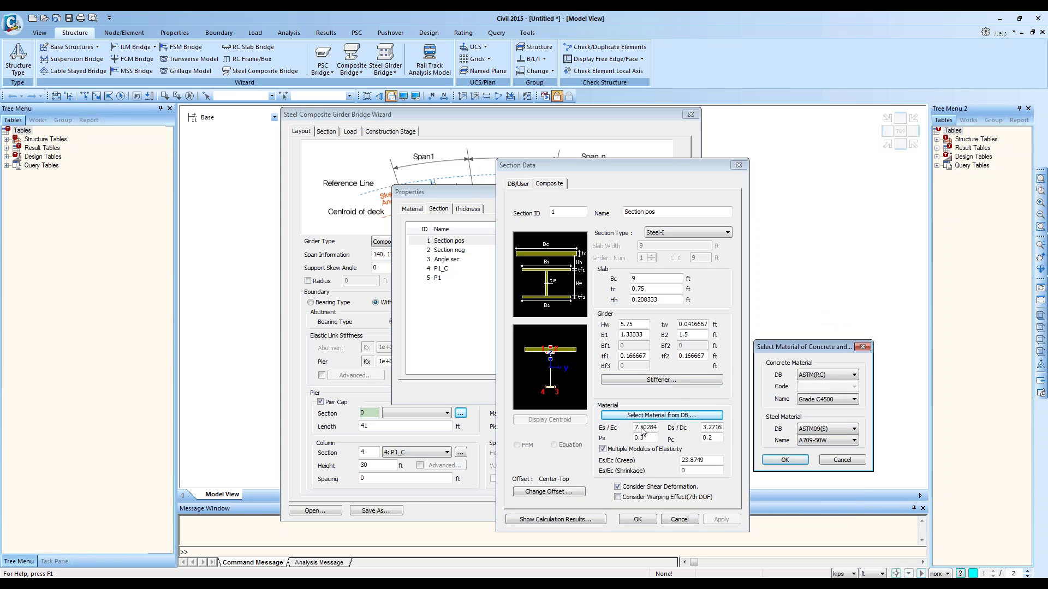
click(785, 460)
click(677, 416)
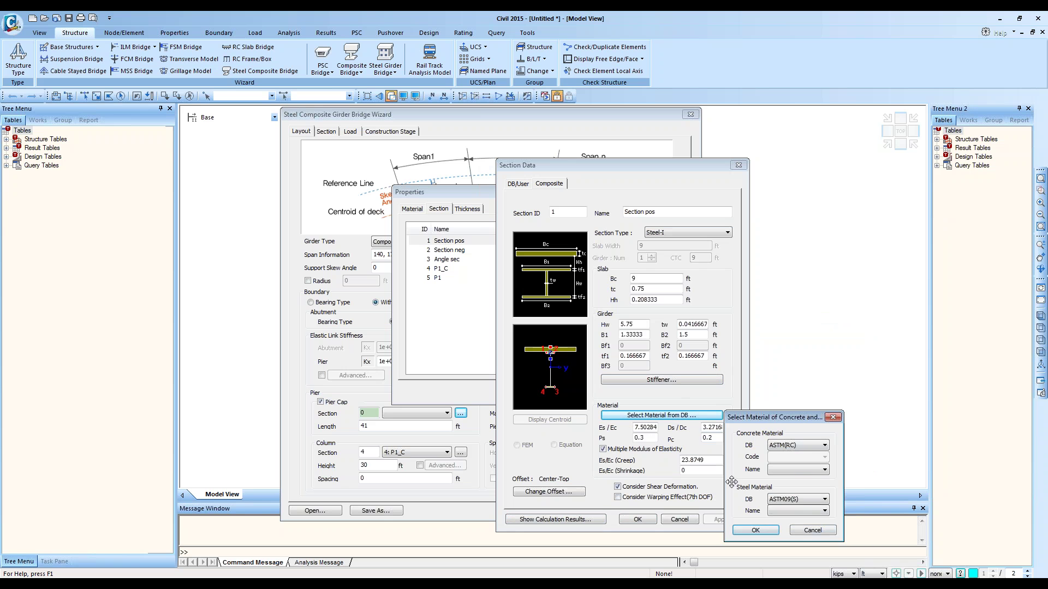
click(812, 530)
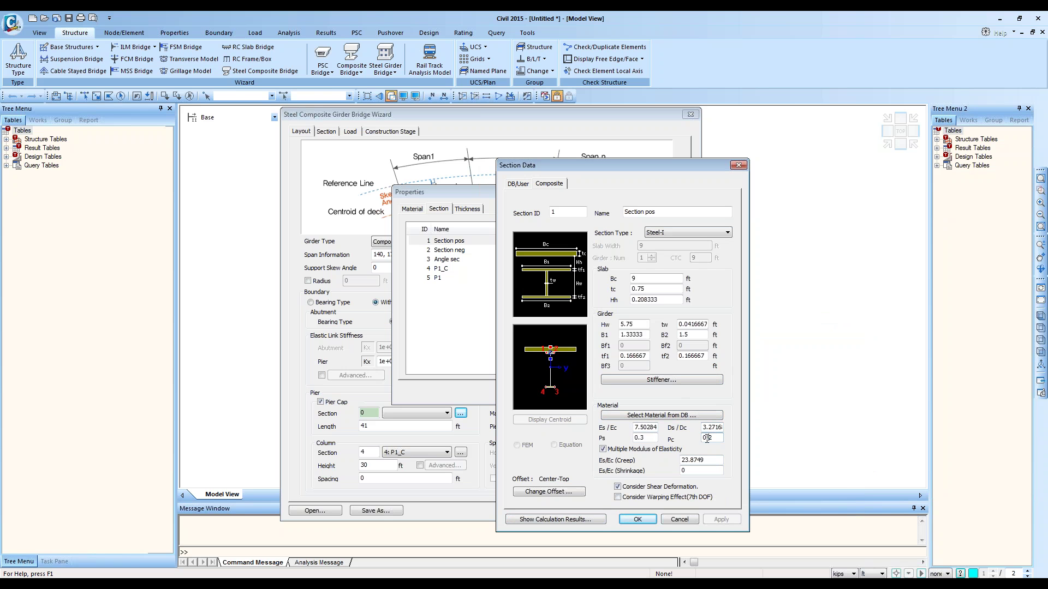
click(644, 439)
click(602, 448)
right_click(80, 584)
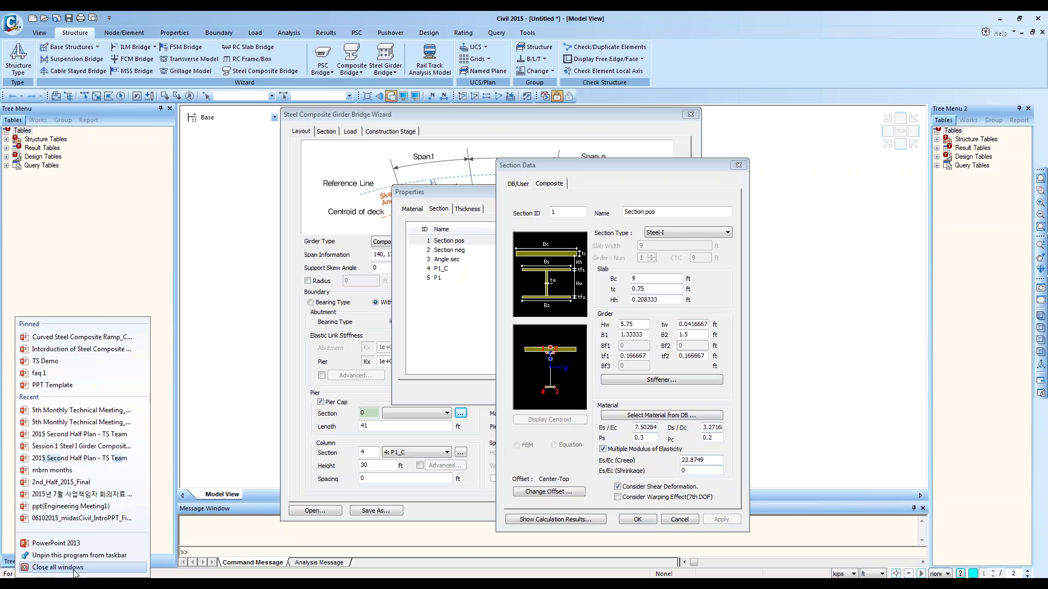
click(81, 582)
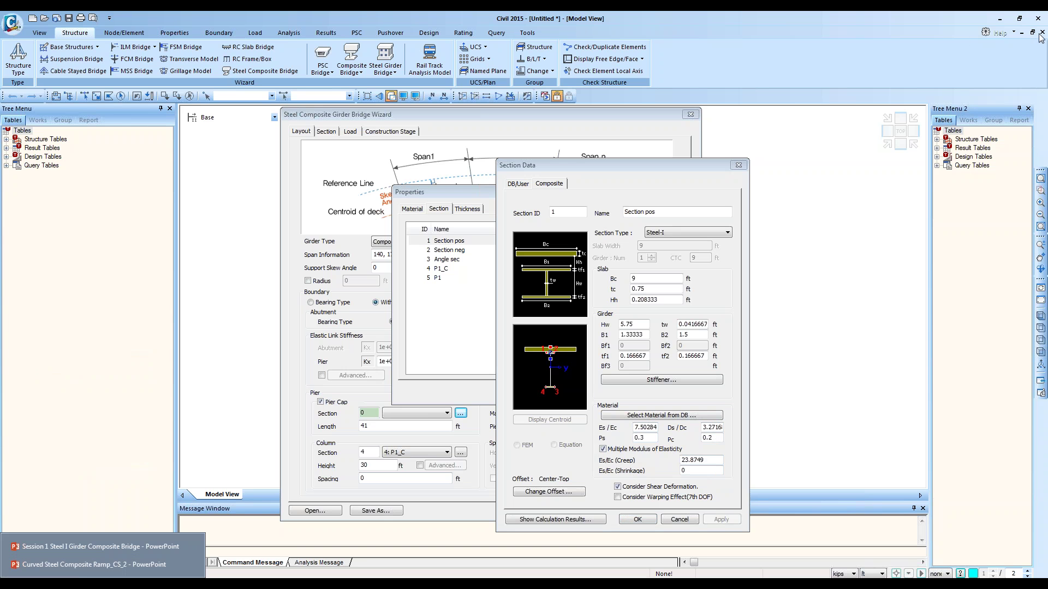
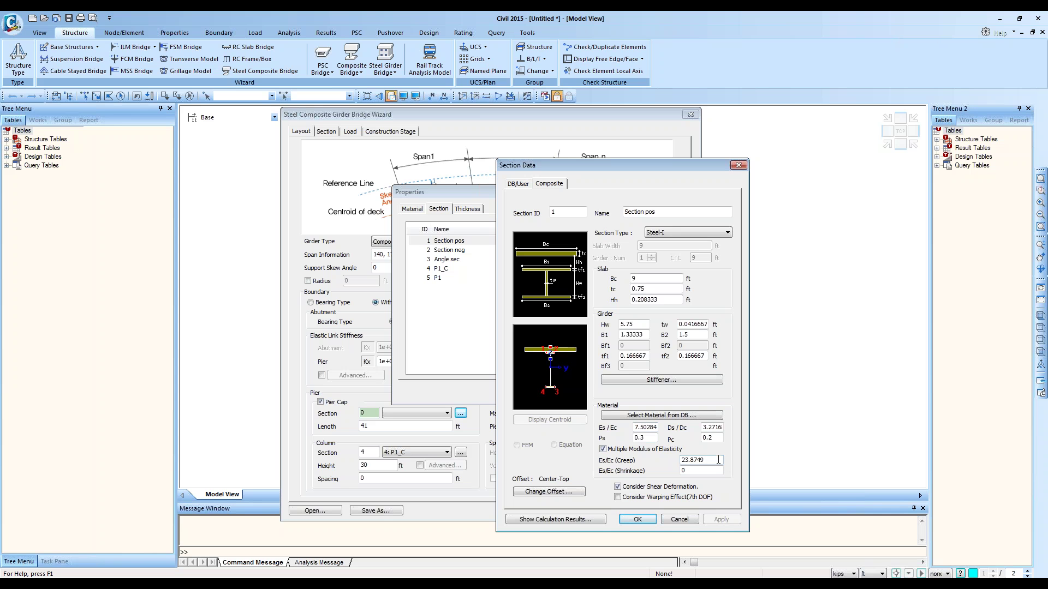
Step: Toggle Consider Warping Effect on and off for Section pos, then confirm its section data
drag(637, 428, 653, 428)
click(708, 461)
click(631, 498)
click(631, 501)
click(637, 520)
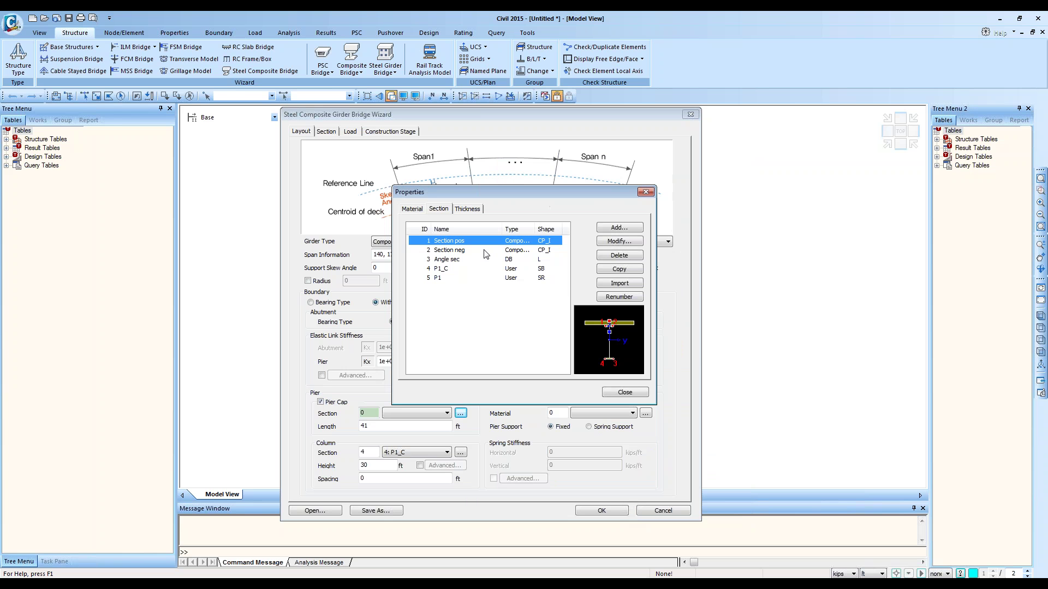
Step: Browse the P1_C and P1 sections and the material list, then close Properties
click(467, 268)
click(465, 277)
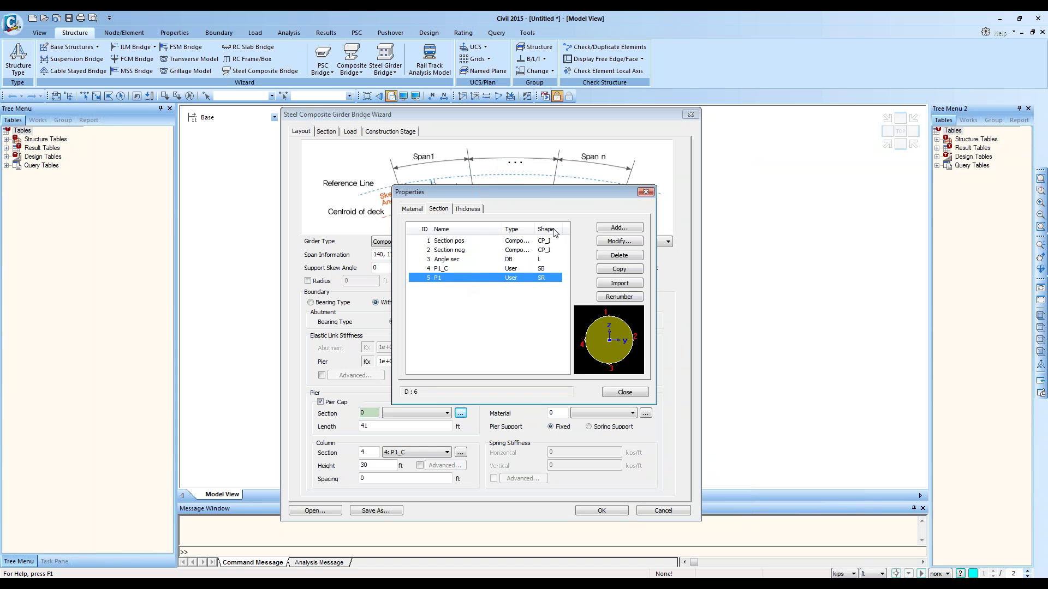
click(418, 209)
click(438, 210)
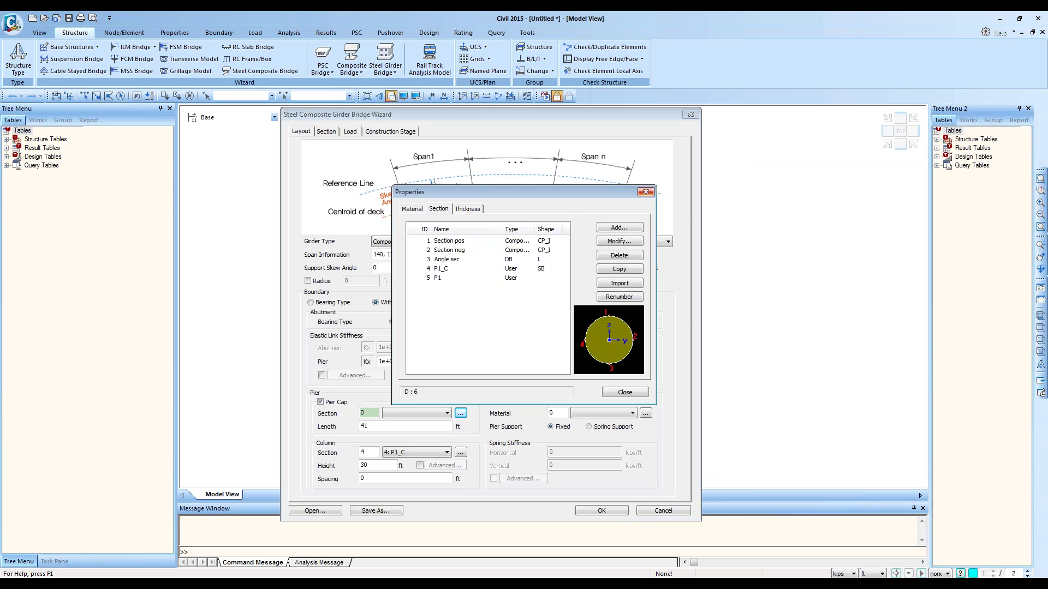
click(645, 193)
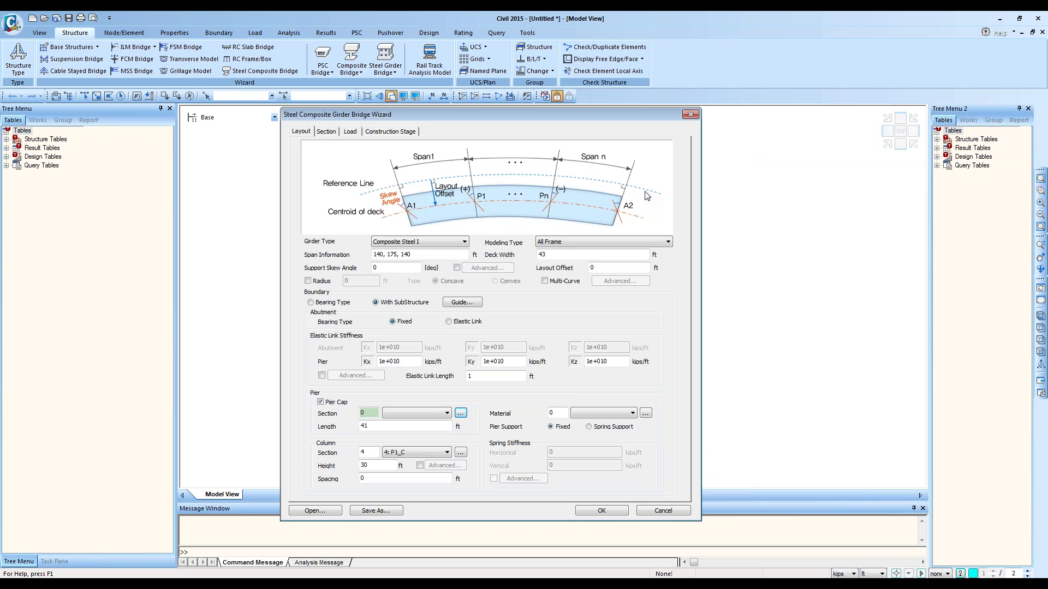
Step: Load 2 Span Straight Bridge.wzd from the I Girder 'all frame approach' folder, giving spans 2@140
click(323, 515)
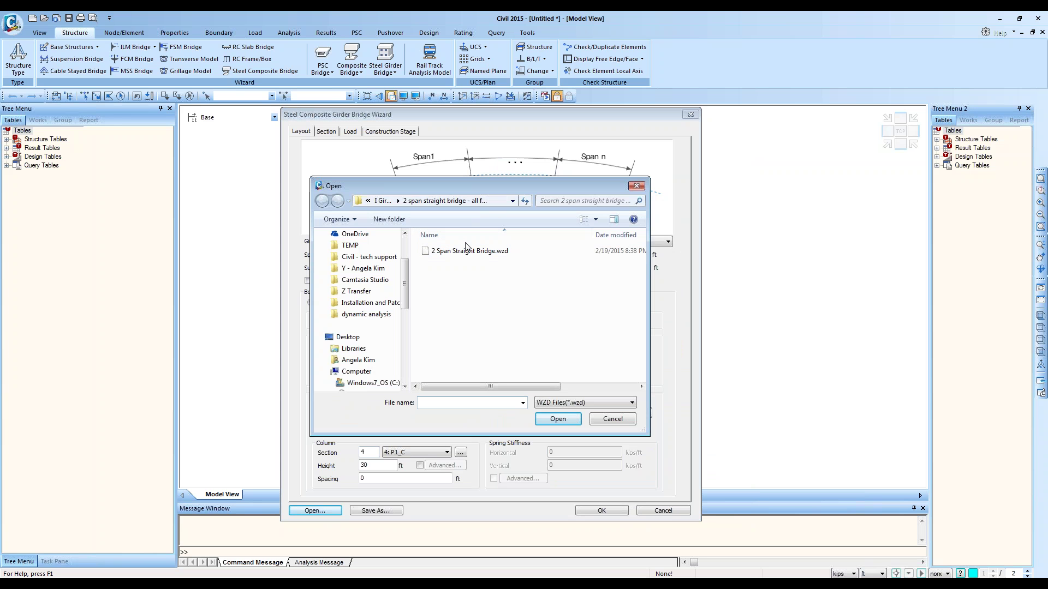
click(382, 201)
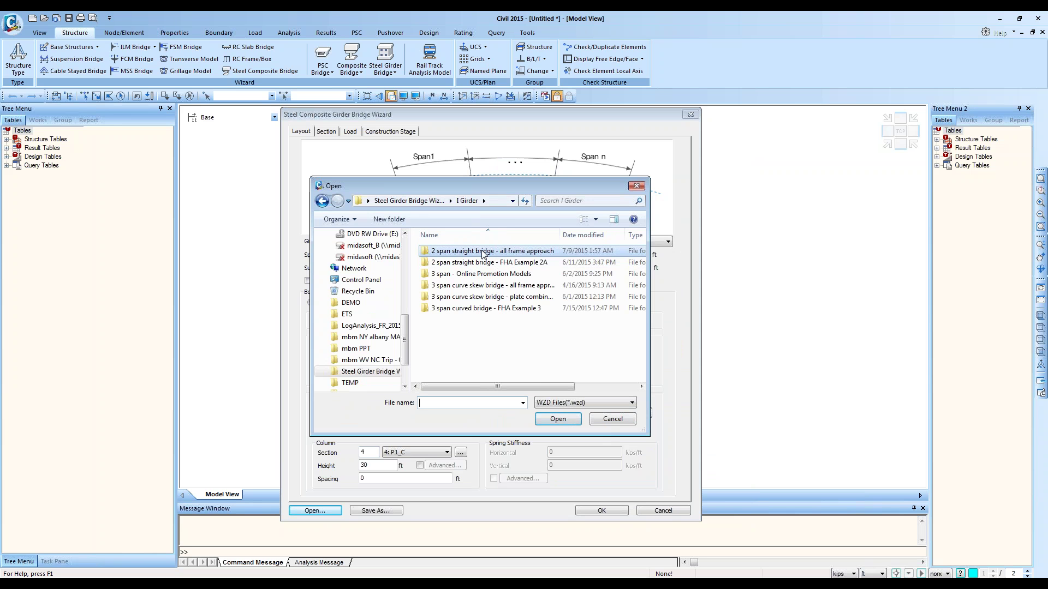
double_click(482, 252)
double_click(480, 251)
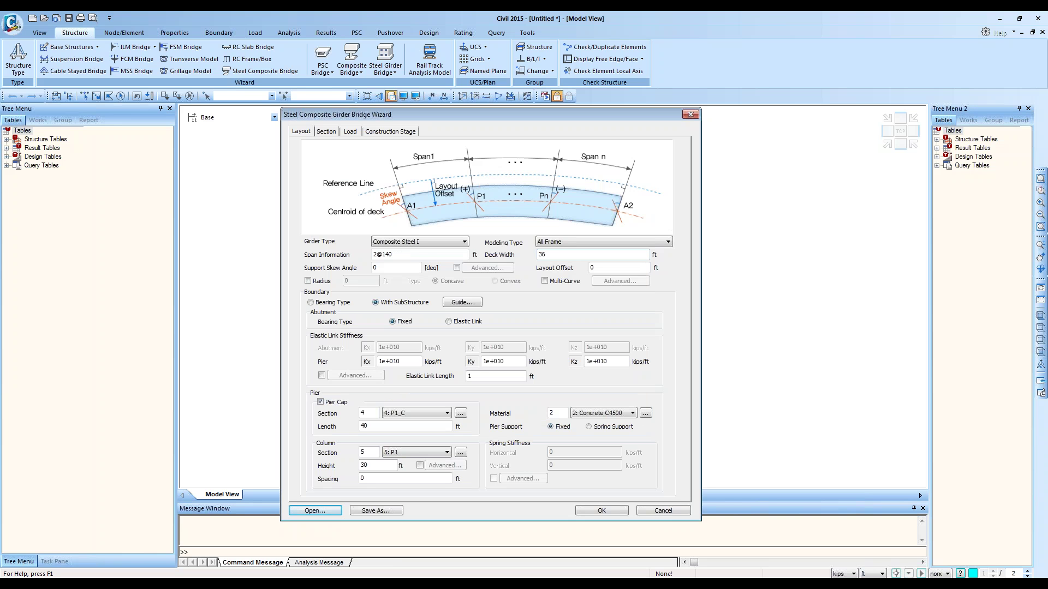
click(438, 257)
Step: Drop down Modeling Type to list All Frame, All Plate and the deck-as-plate options
click(575, 243)
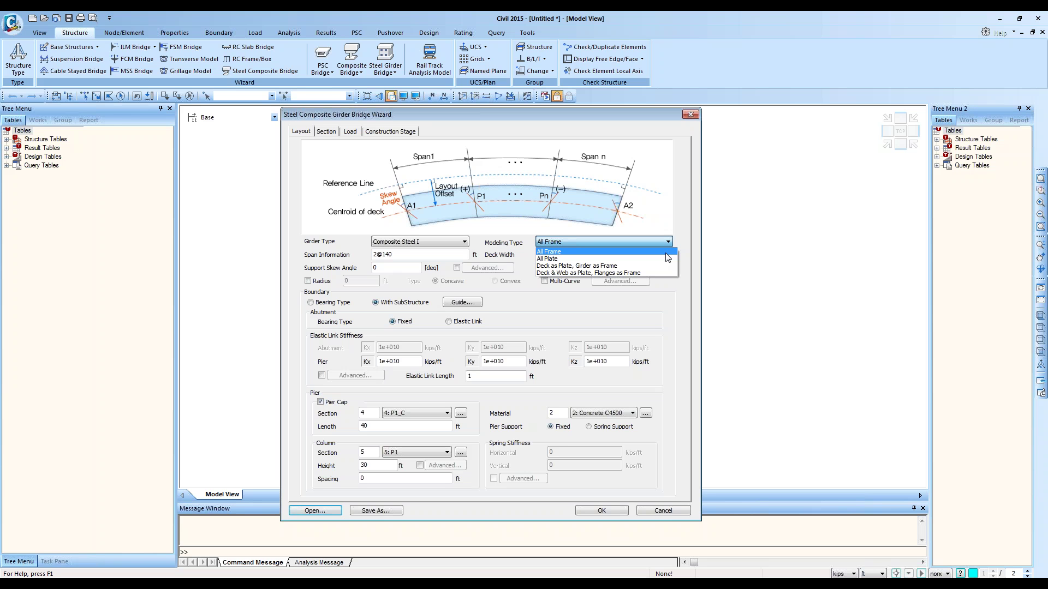
Step: Keep All Frame modeling and submit, dismissing the 'Moving Load Code is not selected' error
click(665, 254)
click(587, 241)
click(586, 252)
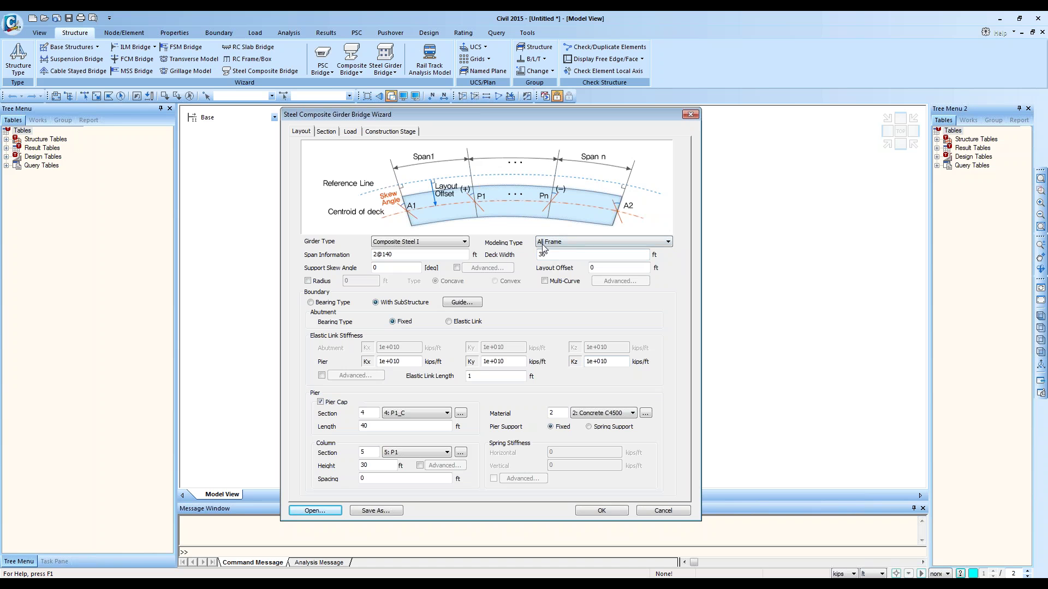
click(601, 510)
click(571, 343)
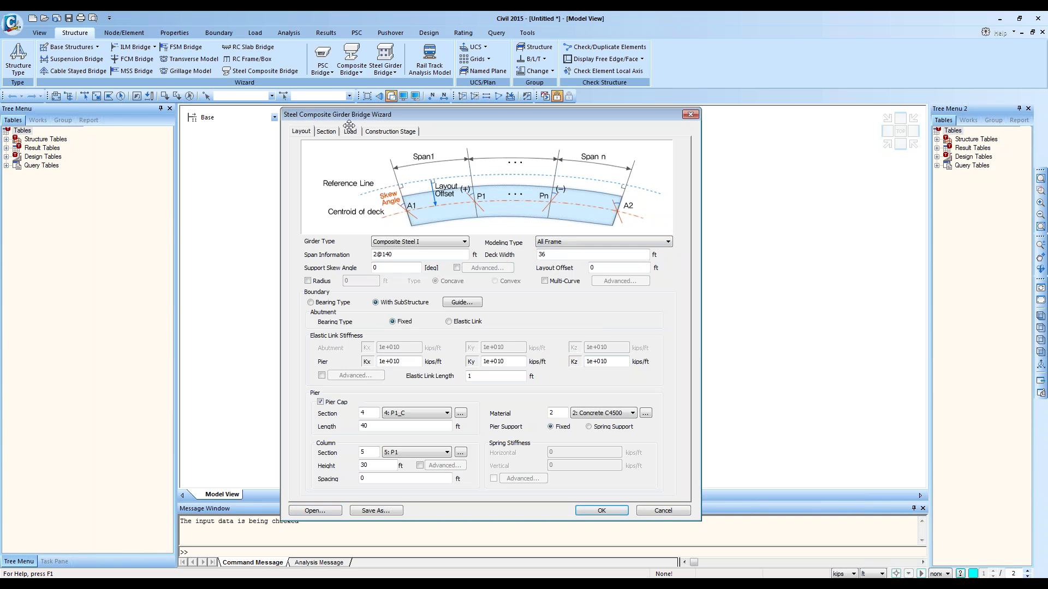
Step: Define a moving load case with a selected code on the Load tab, then return to Layout
click(349, 132)
click(382, 439)
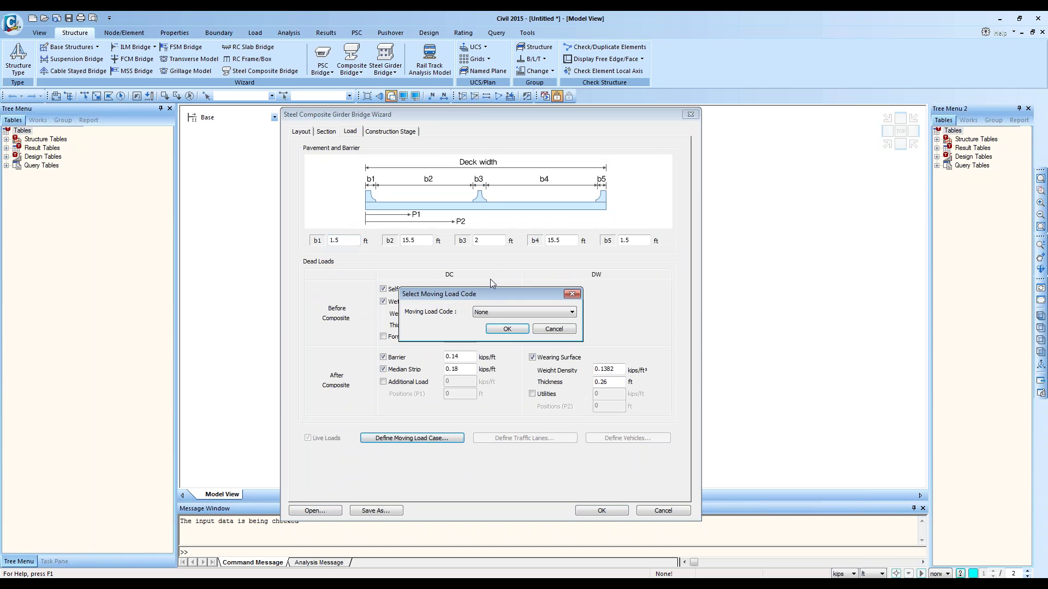
click(496, 311)
click(501, 343)
click(500, 327)
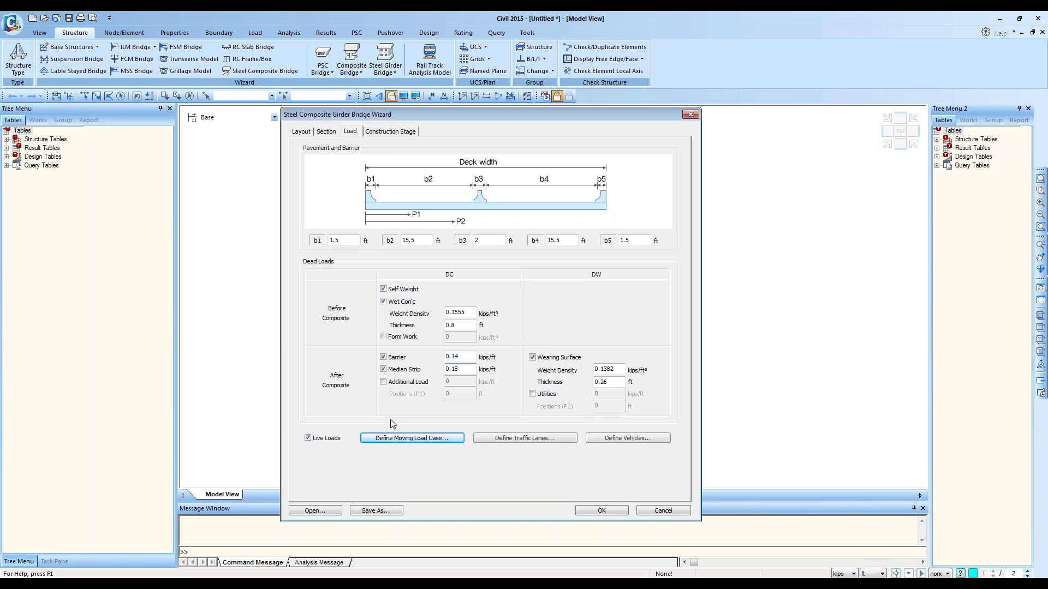
click(307, 438)
click(302, 133)
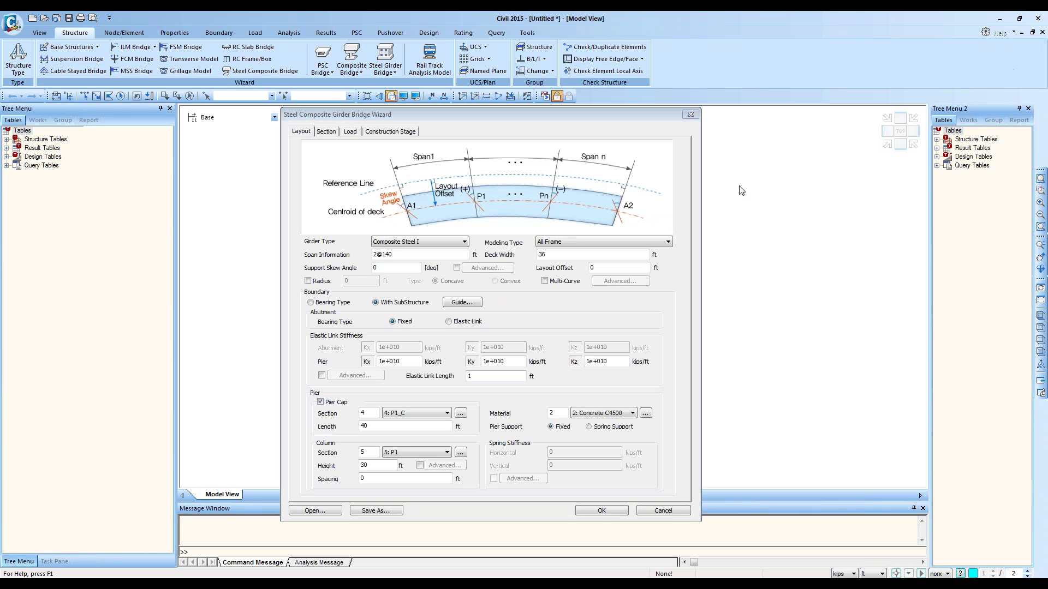
Step: Generate the all-frame bridge model and view it as a rotated wireframe
click(600, 513)
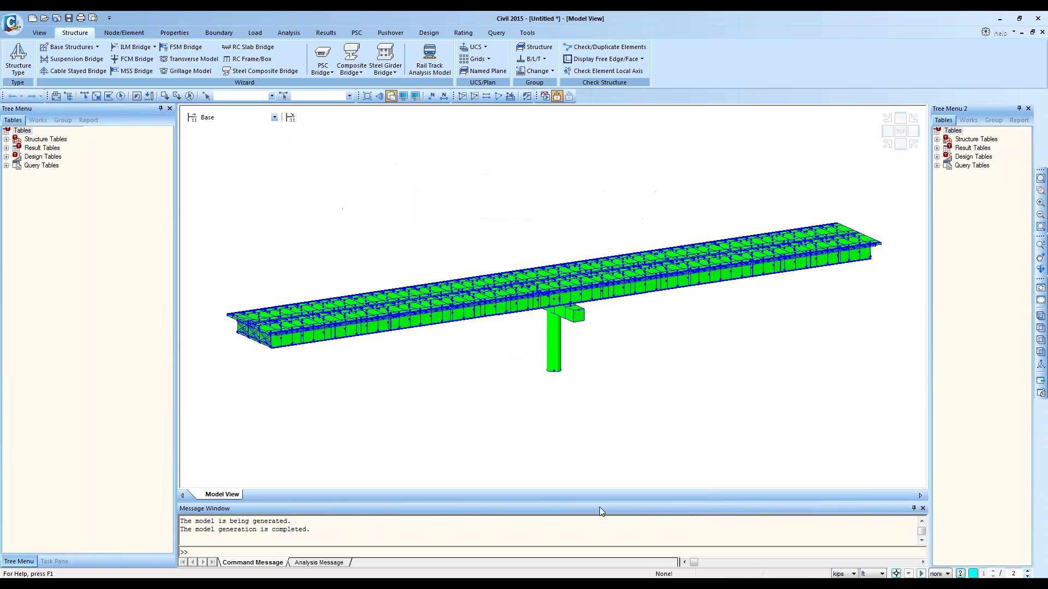
click(393, 96)
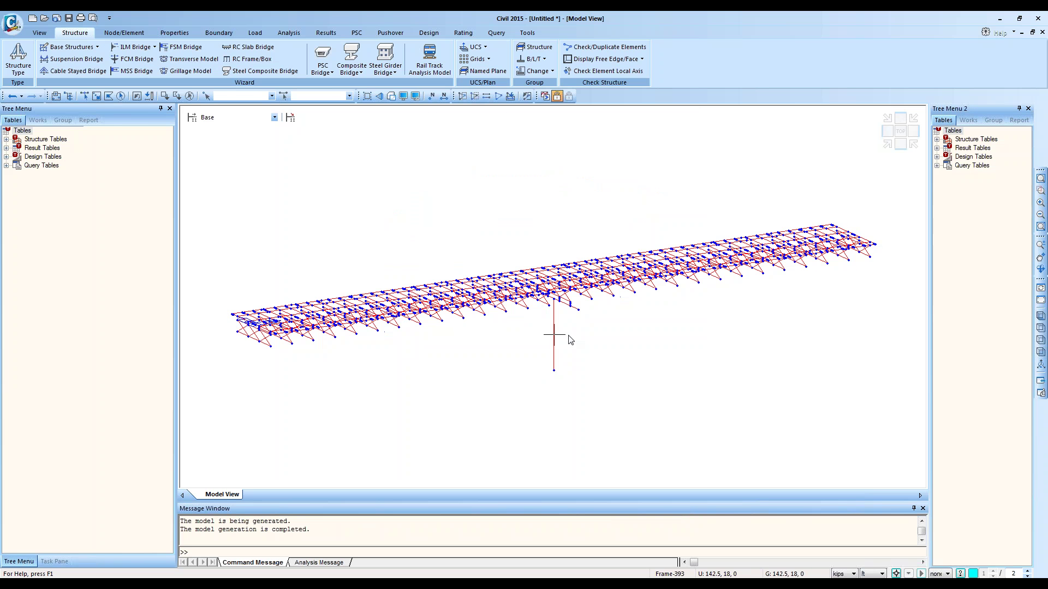
mouse_move(565, 266)
ctrl+middle_down()
mouse_move(580, 301)
mouse_move(563, 277)
ctrl+middle_up()
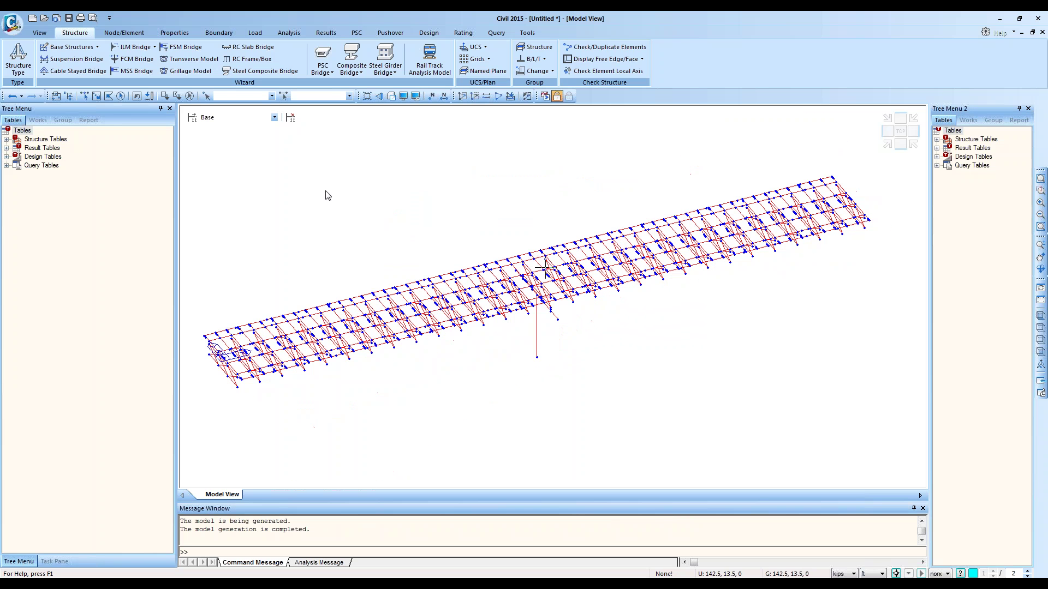
Step: Select all beam elements via Works > Elements, then undo the generation and reopen the wizard
click(39, 121)
double_click(49, 174)
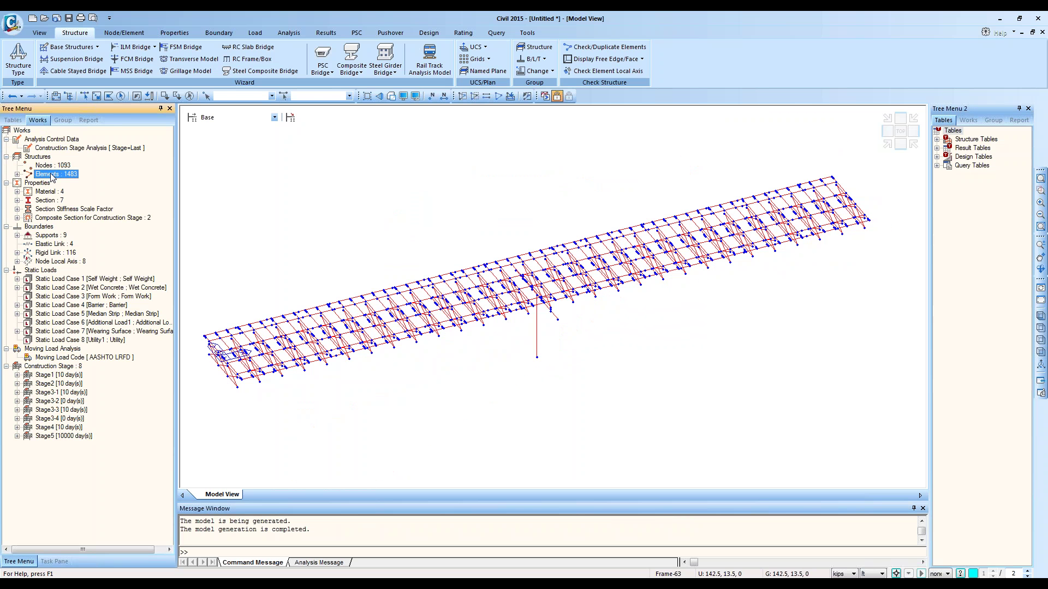
click(61, 191)
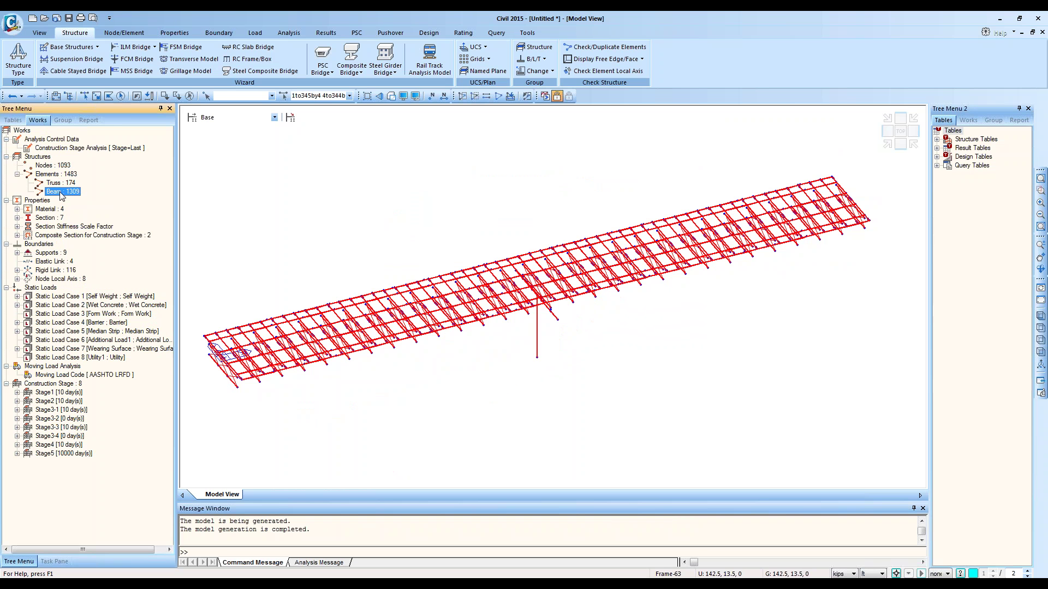
click(12, 96)
click(260, 70)
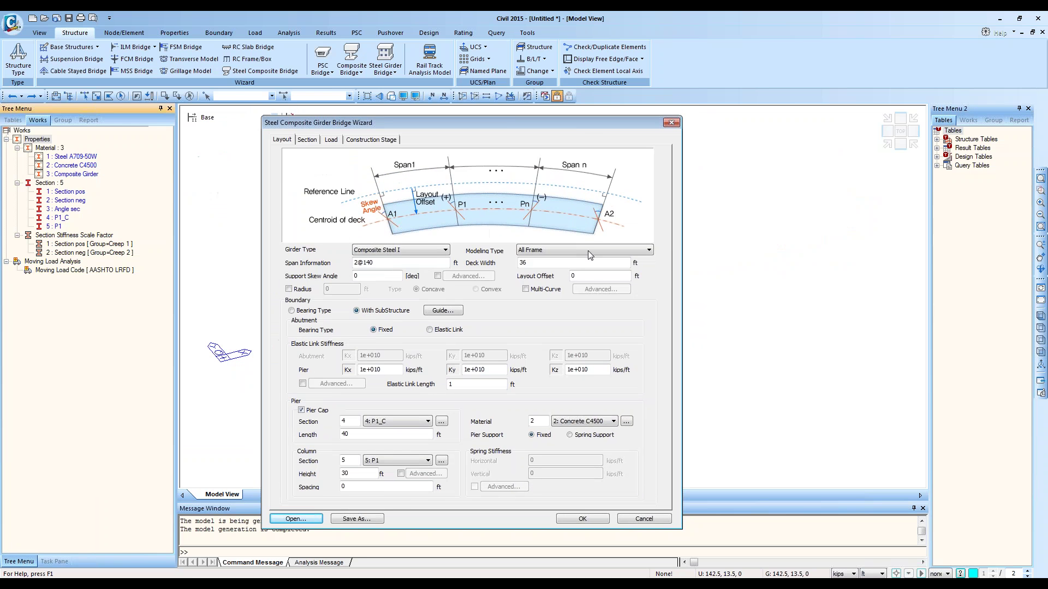
Step: Set Modeling Type to All Plate, opening and cancelling the wizard file browser twice
click(592, 256)
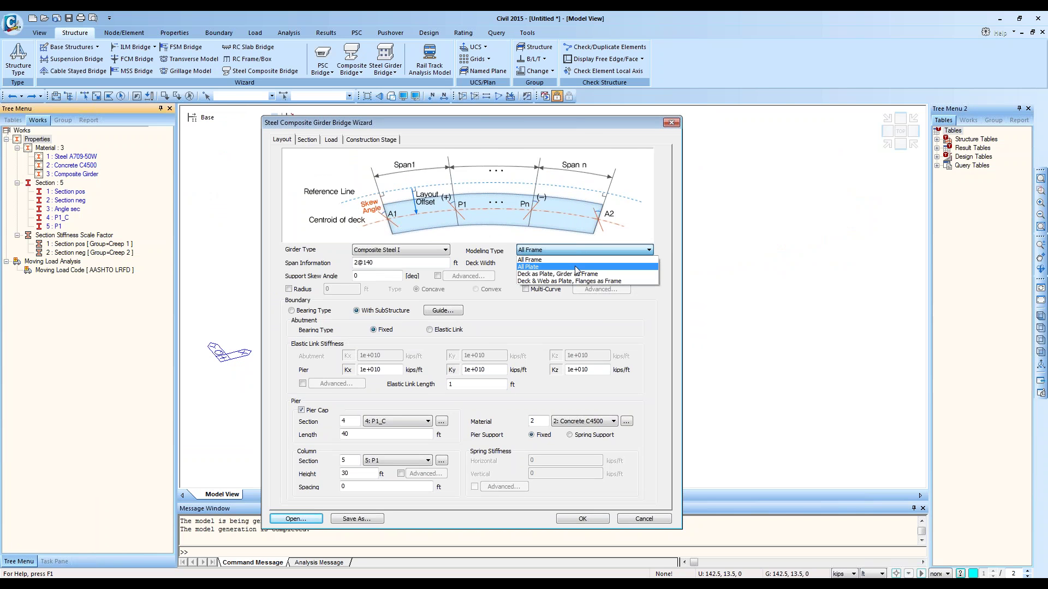
click(576, 267)
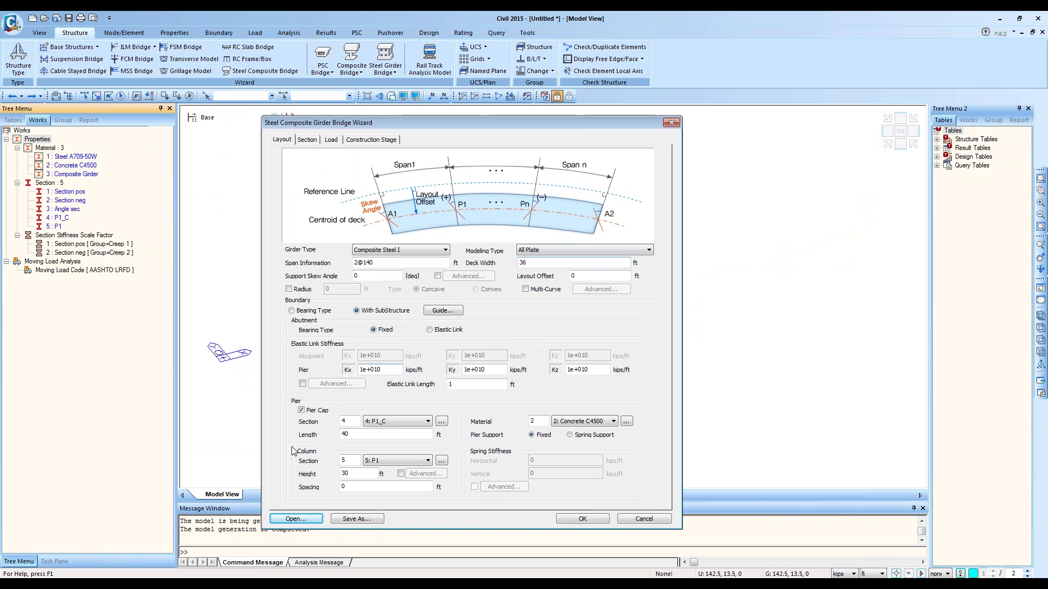
click(295, 518)
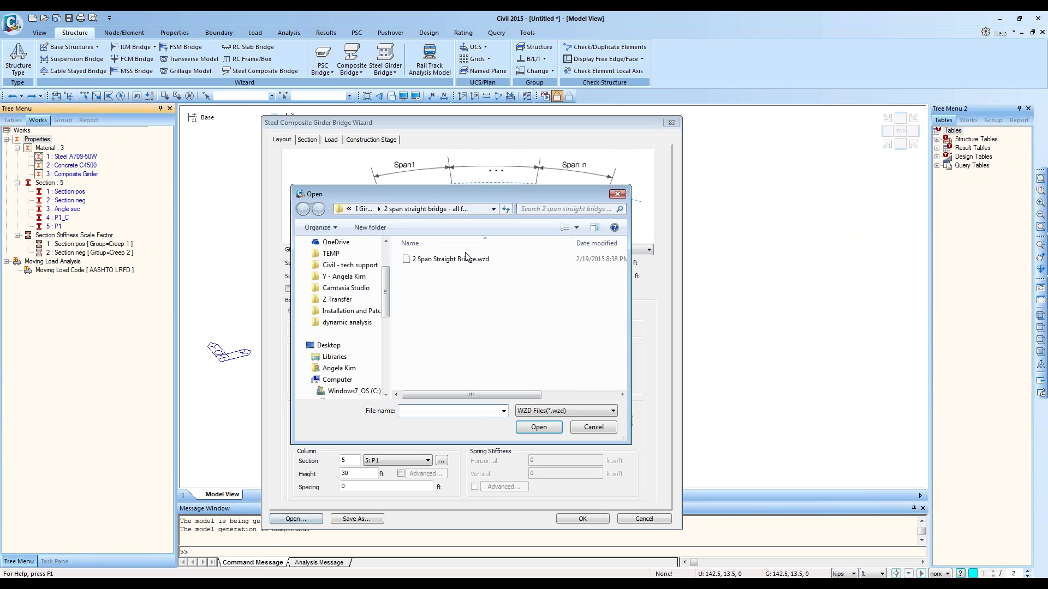
click(587, 430)
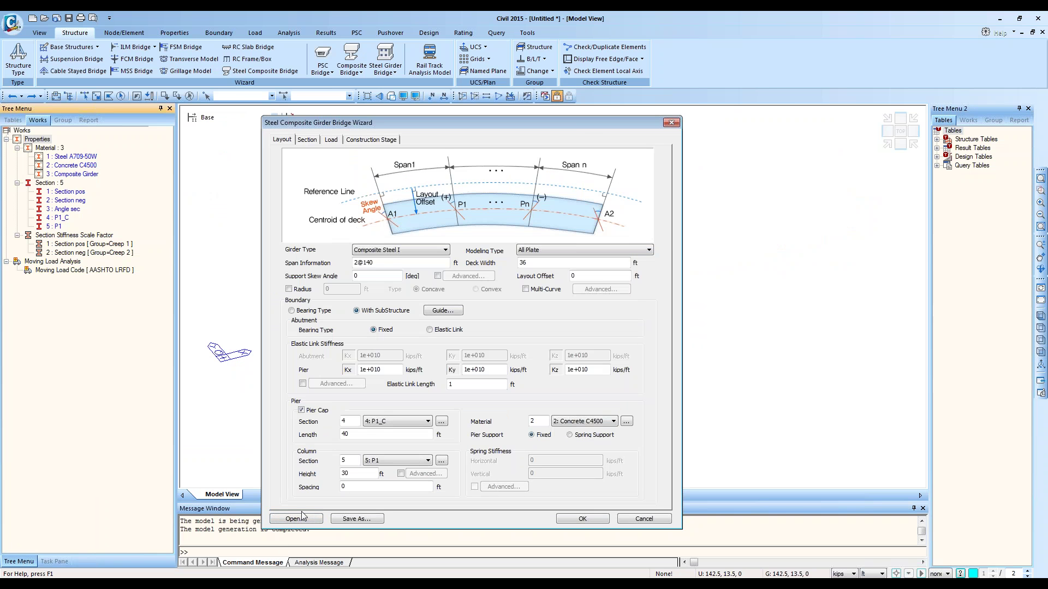
click(298, 518)
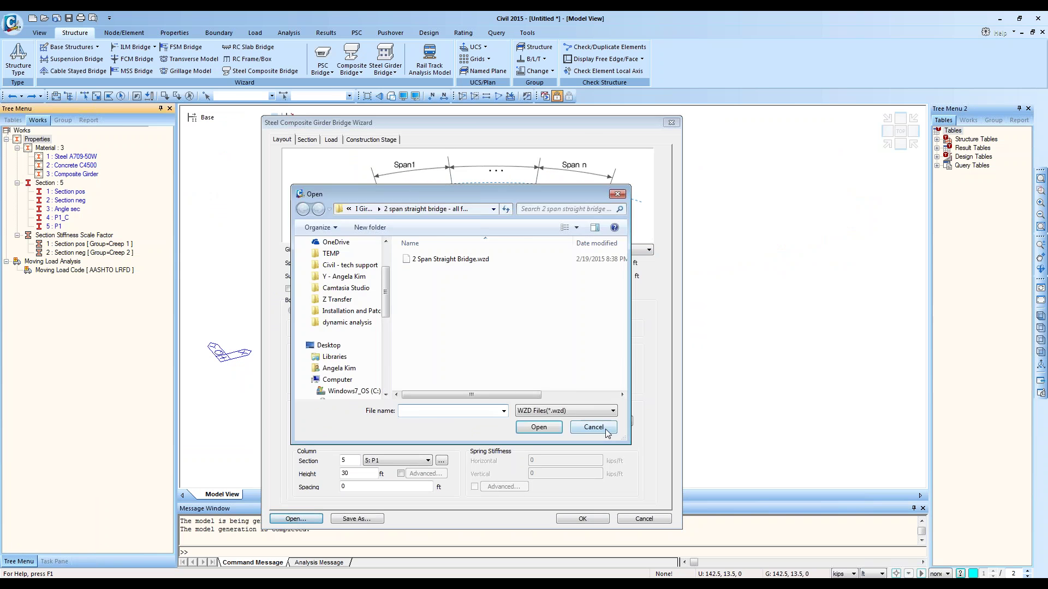
click(601, 429)
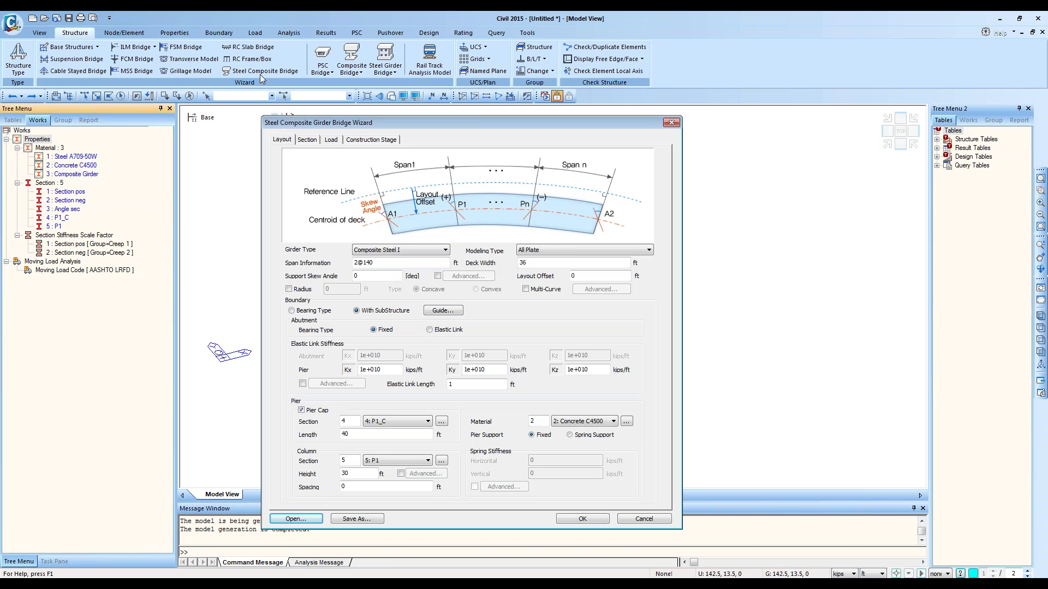
Step: Confirm All Plate modeling and generate the model with 3841 nodes and 3471 elements
click(551, 264)
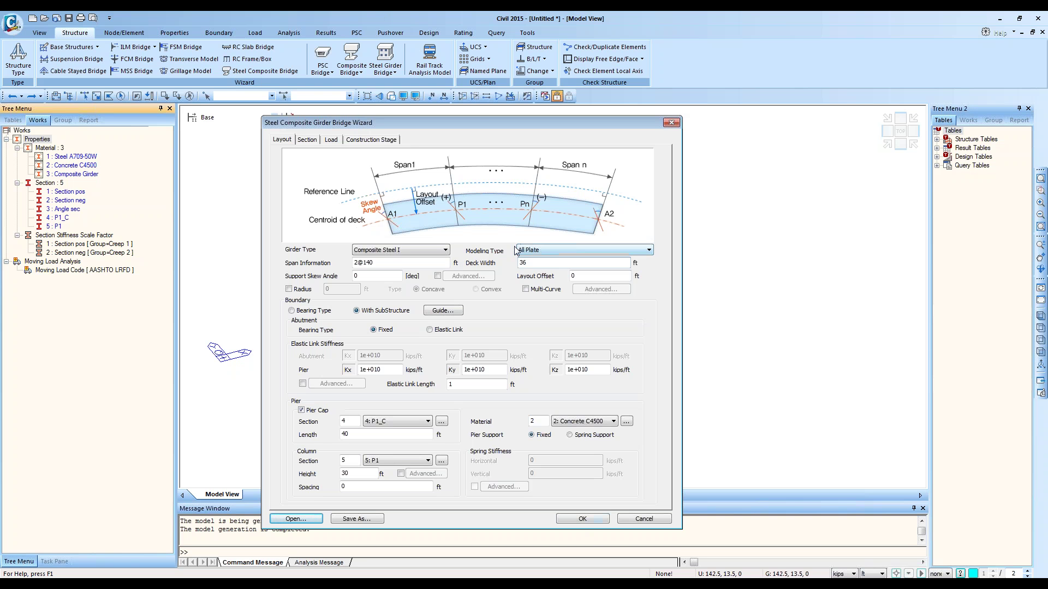
click(540, 254)
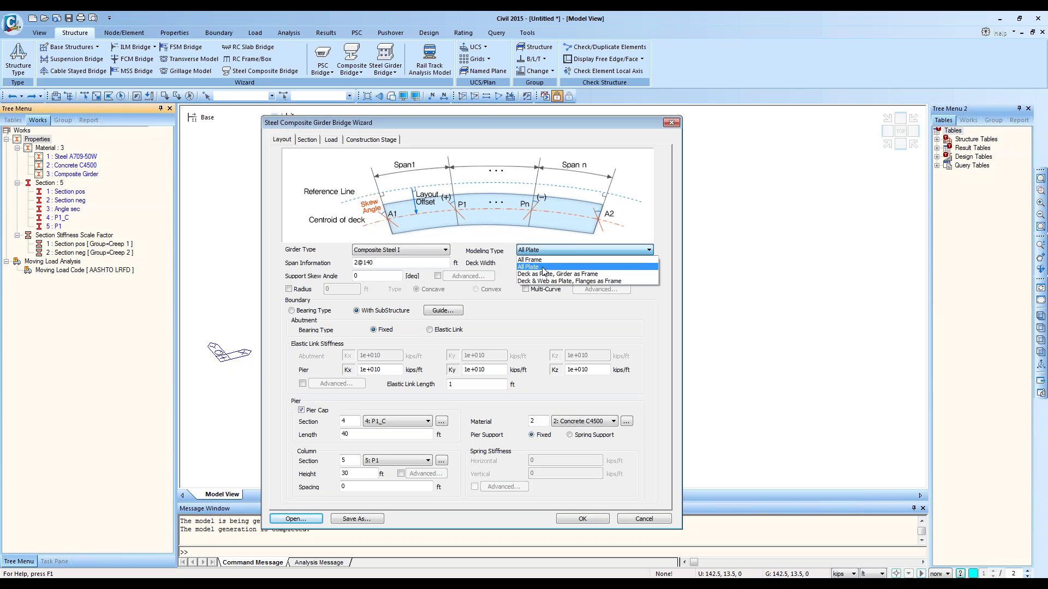
click(552, 293)
click(582, 518)
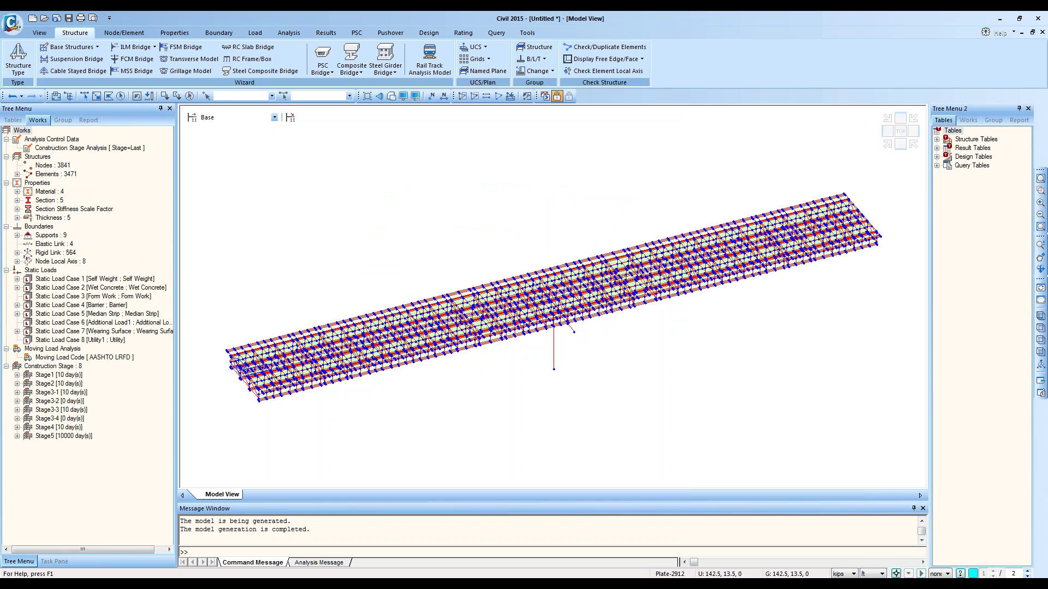
Step: Expand Elements into 174 truss, 181 beam and 3116 plate, select all plates, and reorient the view
double_click(66, 175)
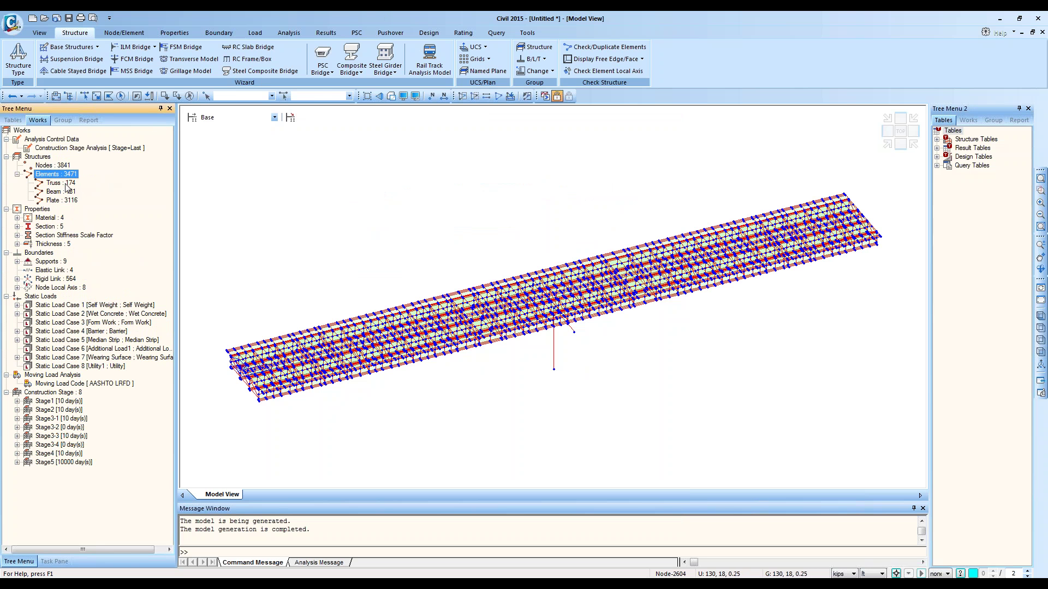
double_click(62, 200)
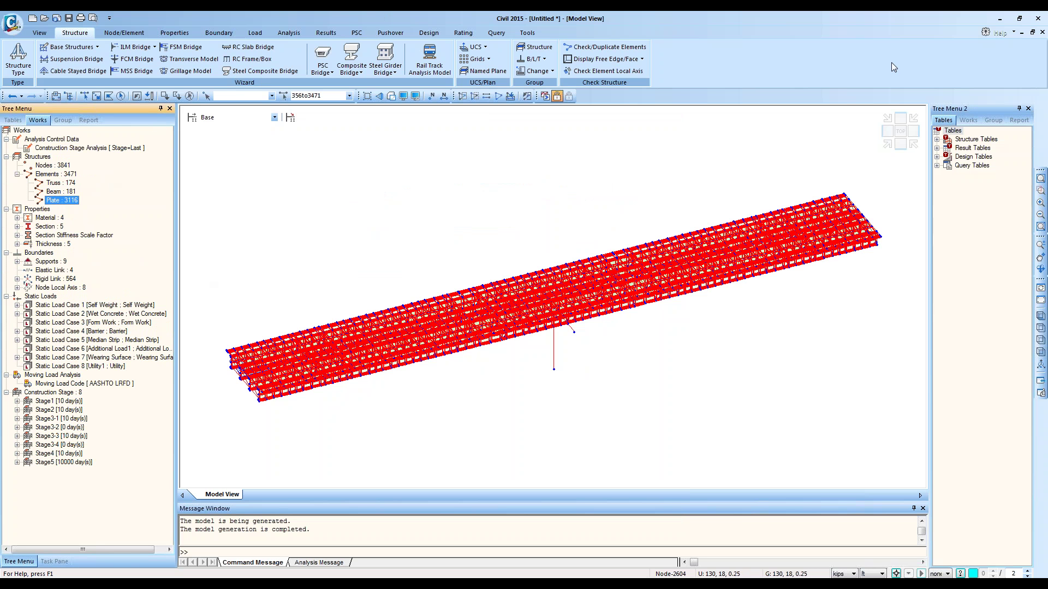
click(887, 144)
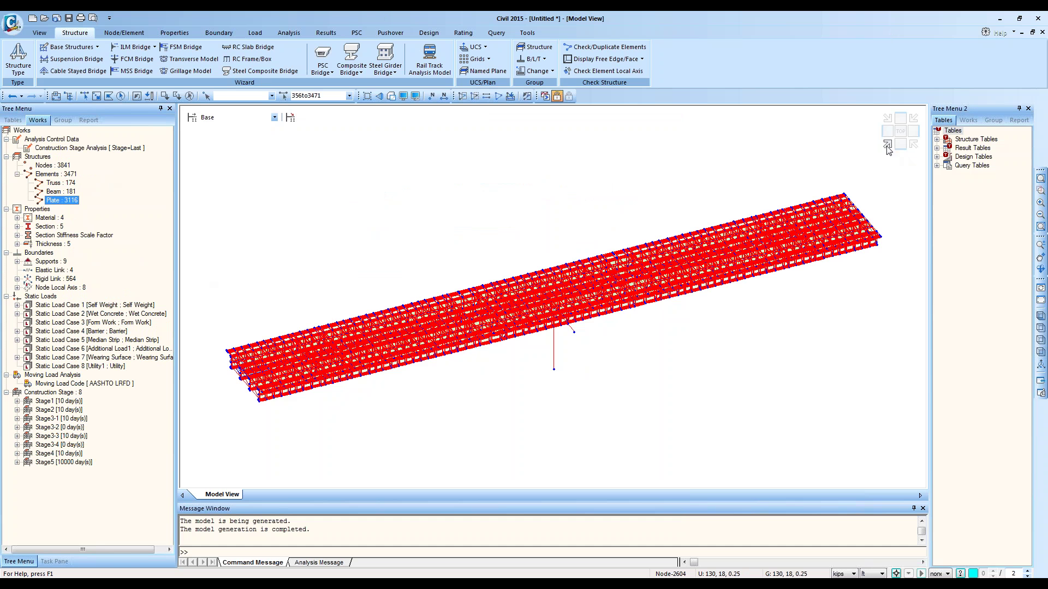
ctrl+middle_drag(509, 390, 527, 354)
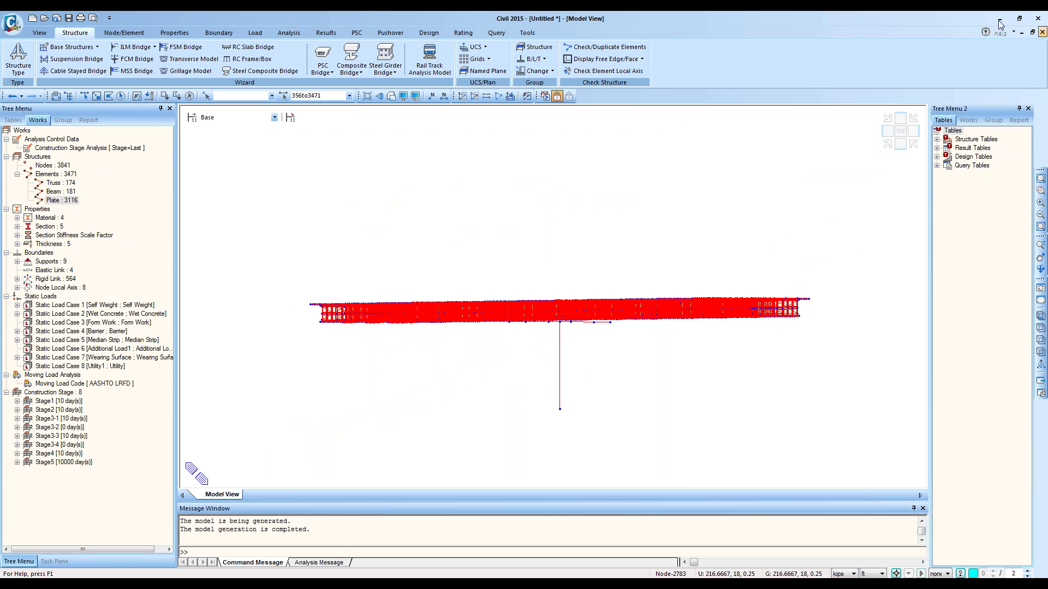
click(887, 144)
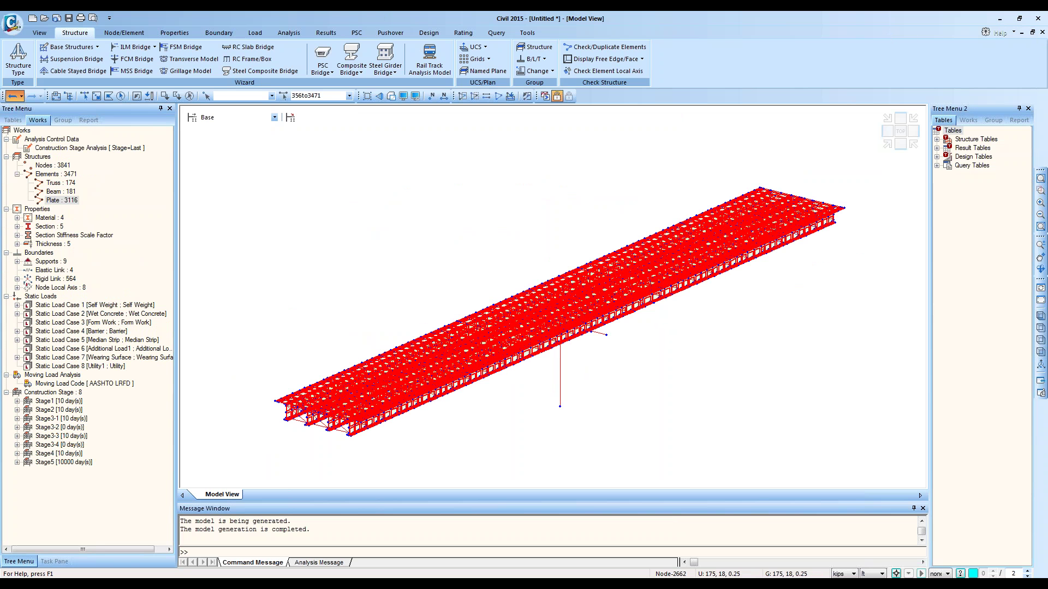
Step: Relaunch the Steel Composite Bridge wizard with All Frame modeling and show its Section tab
click(264, 73)
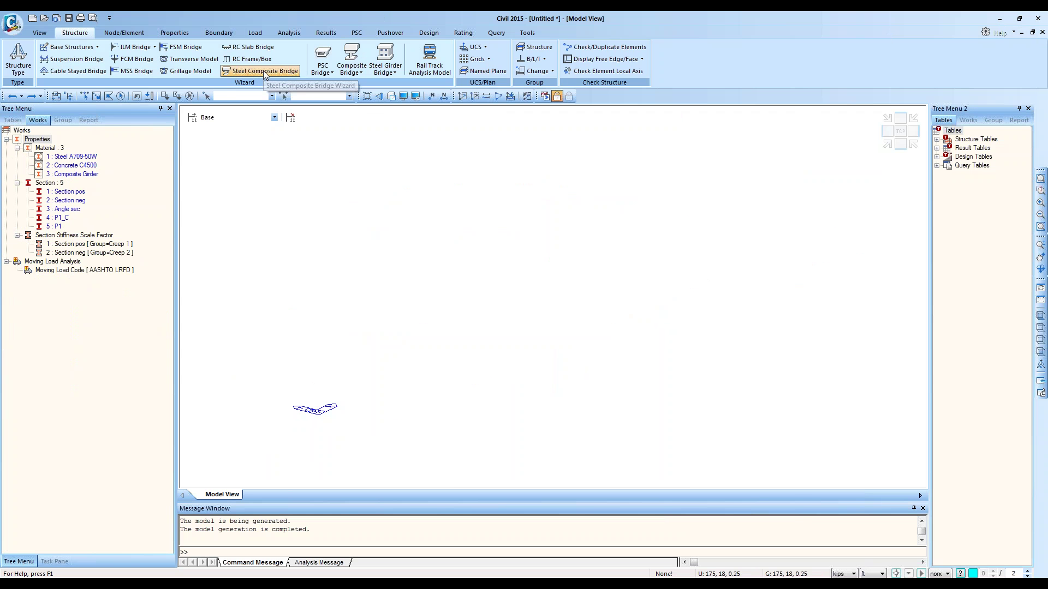
click(266, 75)
drag(240, 52, 578, 125)
click(644, 249)
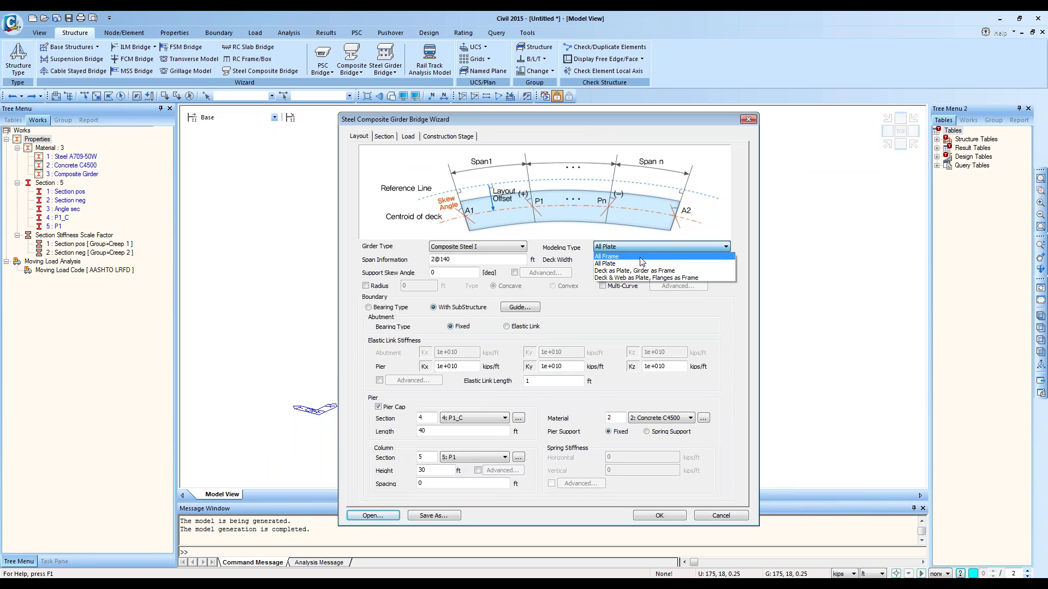
click(642, 257)
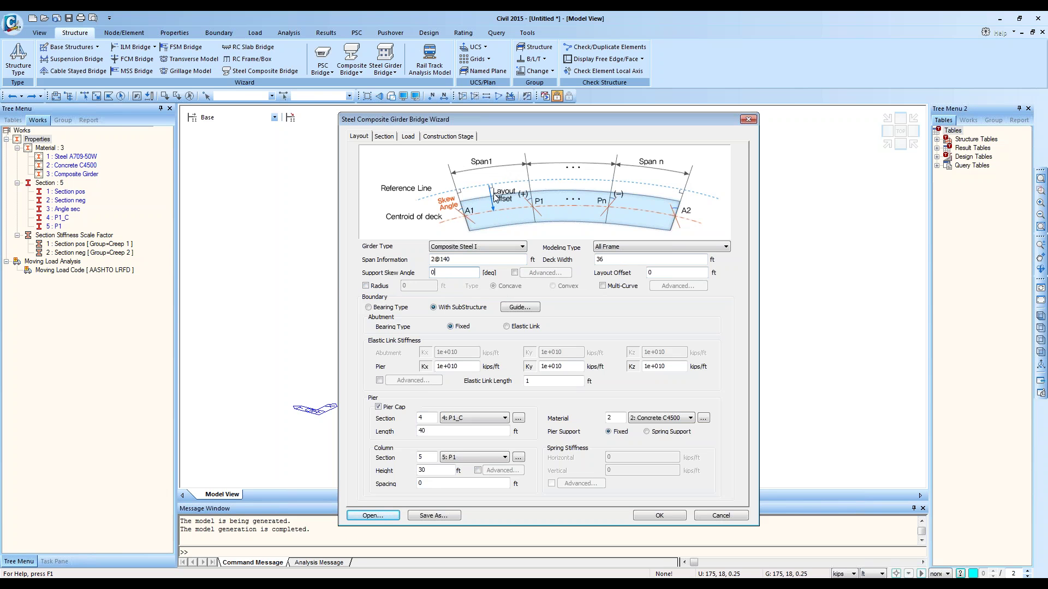
click(384, 137)
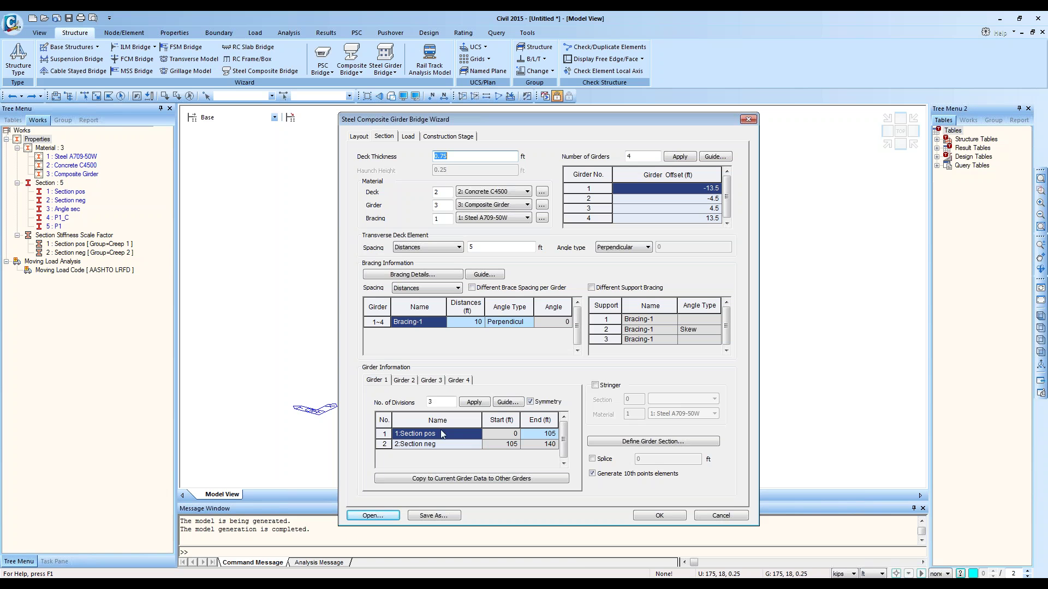
Step: Check Girders 1–4 section assignments (Girder 1: Section pos 0–105 ft, Section neg 105–140 ft), then return to Layout
click(545, 445)
click(404, 380)
click(431, 381)
click(464, 384)
click(433, 380)
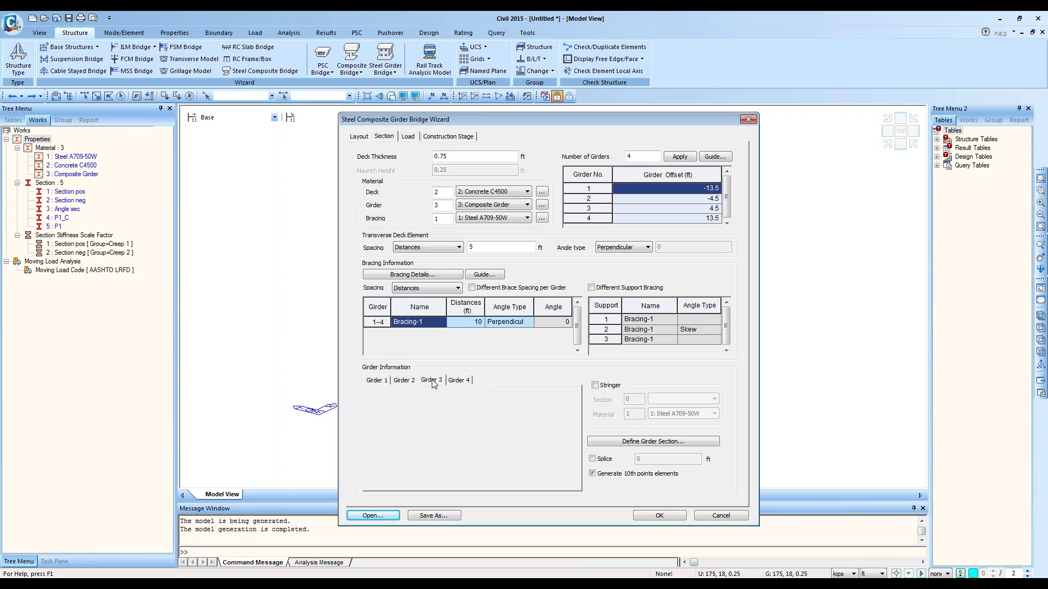
click(401, 380)
click(378, 380)
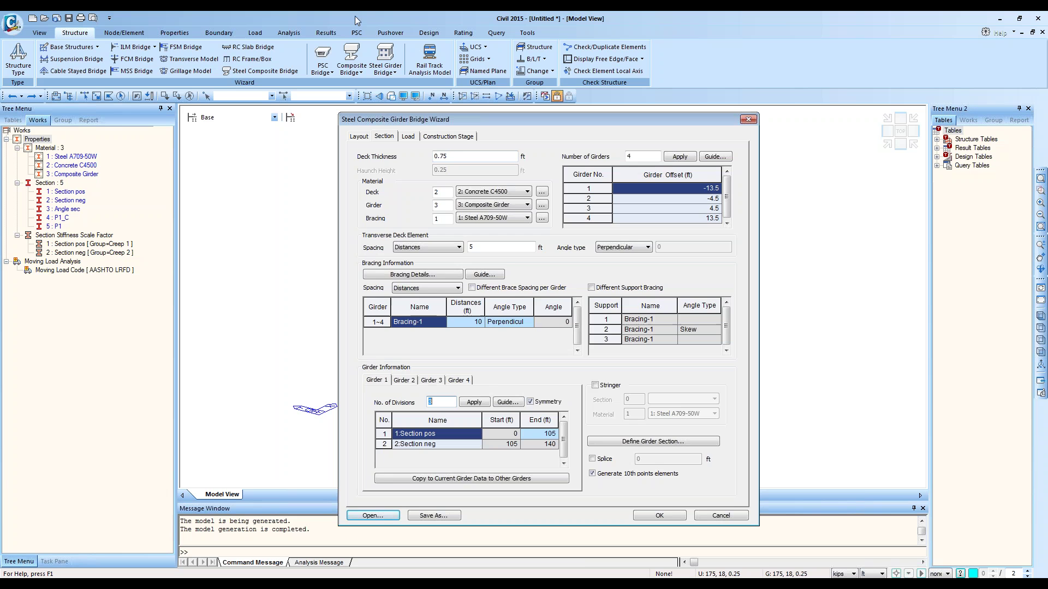
click(361, 136)
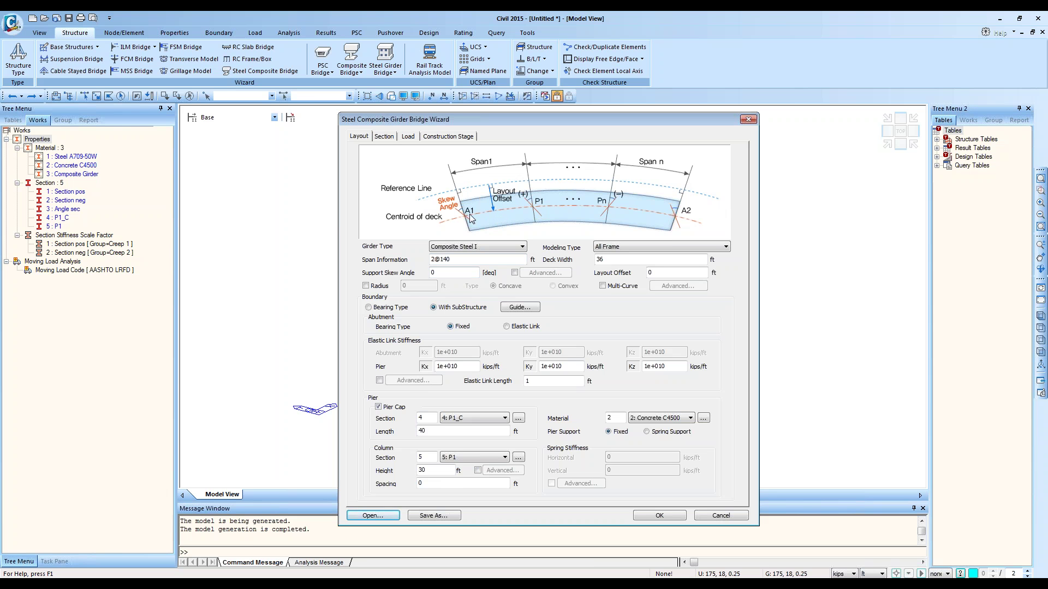
Step: Try a layout offset of 18, then reset it to 0
click(658, 271)
click(1034, 36)
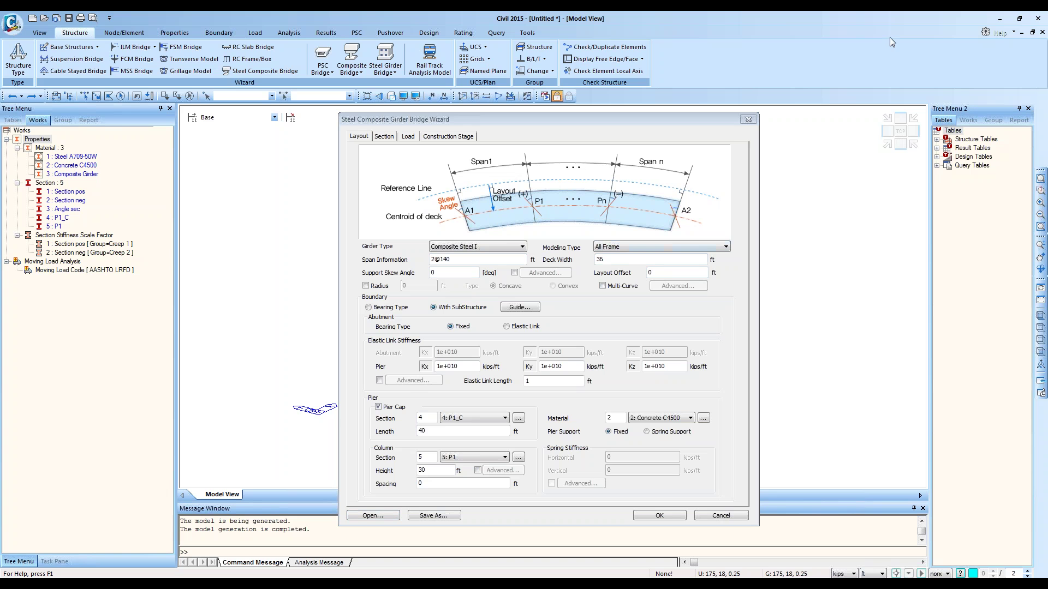
click(499, 210)
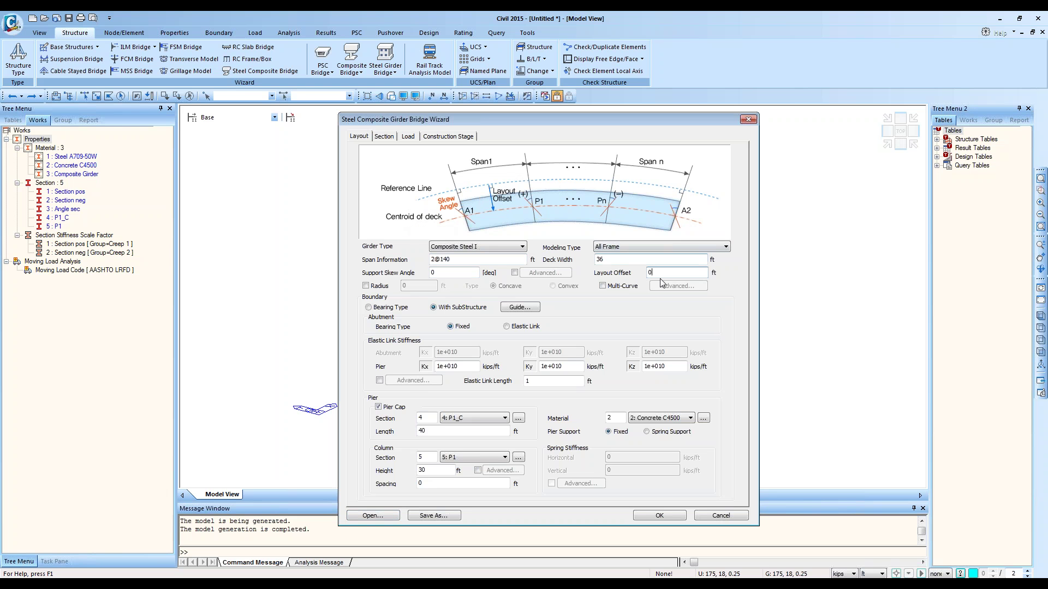
click(610, 259)
click(668, 275)
text(18)
key(BackSpace)
key(BackSpace)
text(0)
Step: Toggle the curved Radius option on and off, then bring up the wizard's Open dialog
click(365, 286)
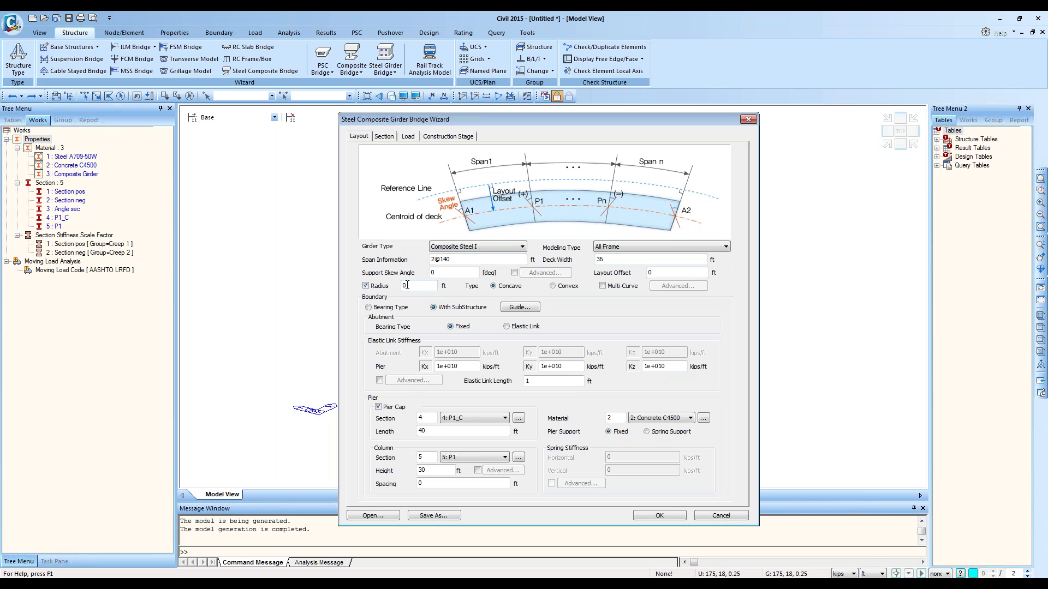
drag(413, 284, 402, 290)
click(366, 287)
click(371, 516)
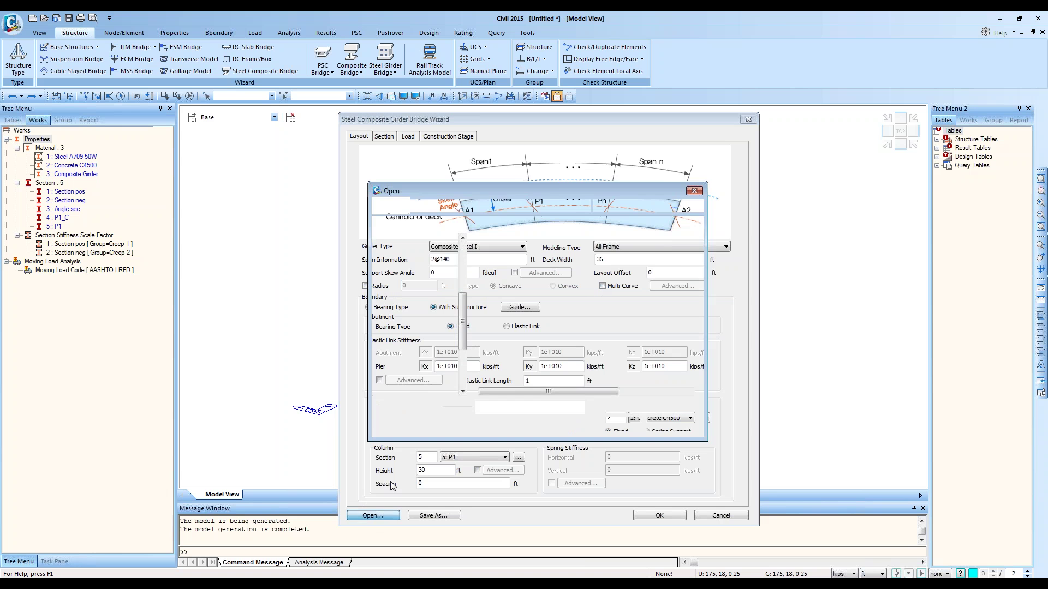
Step: Browse to Multi Curve > US Unit and load US Multi Curve Wizard.wzd
click(440, 205)
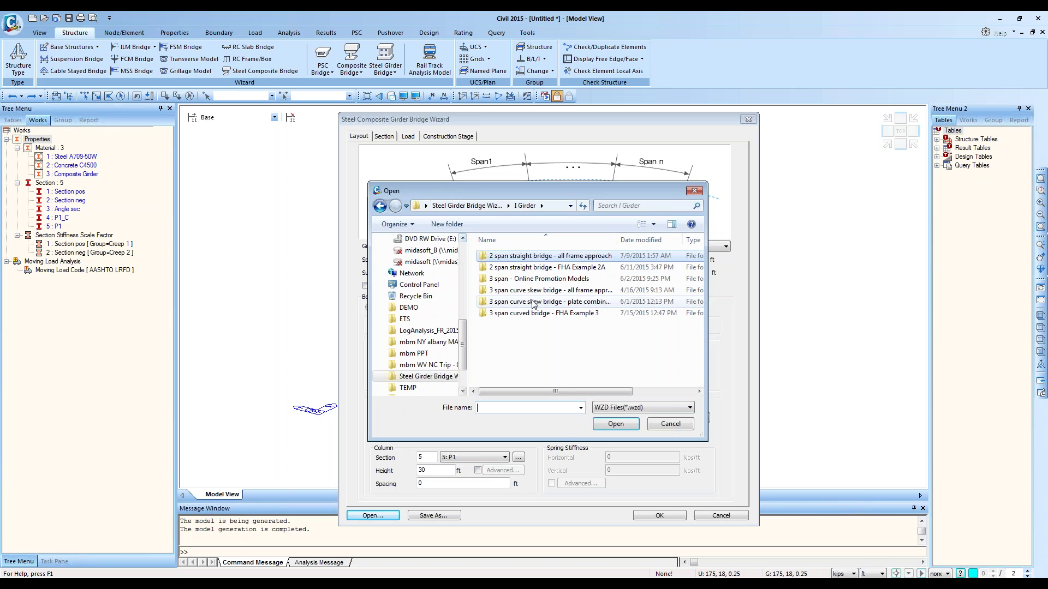
click(474, 206)
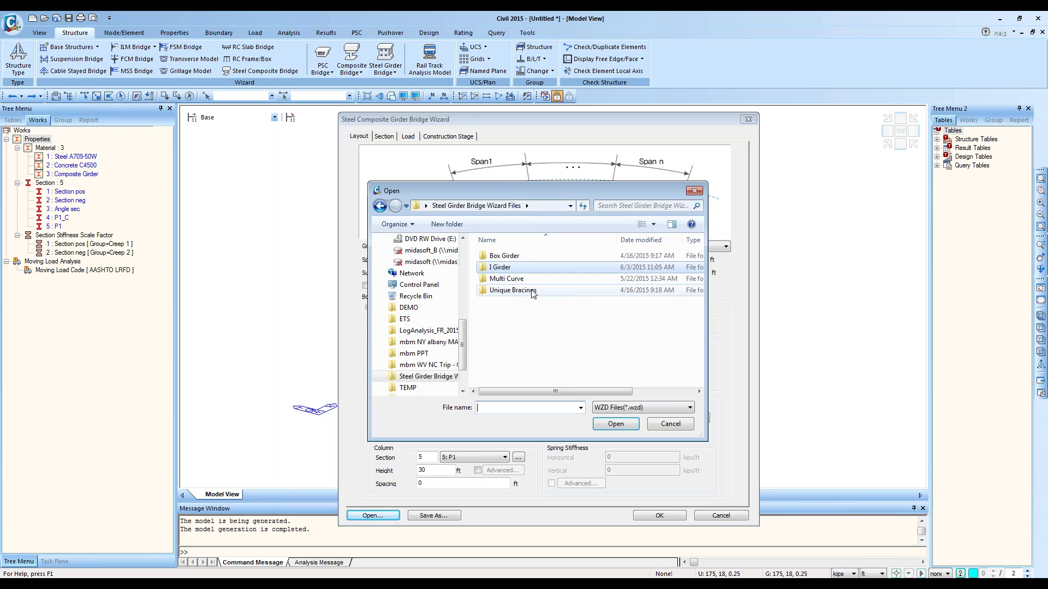
double_click(524, 280)
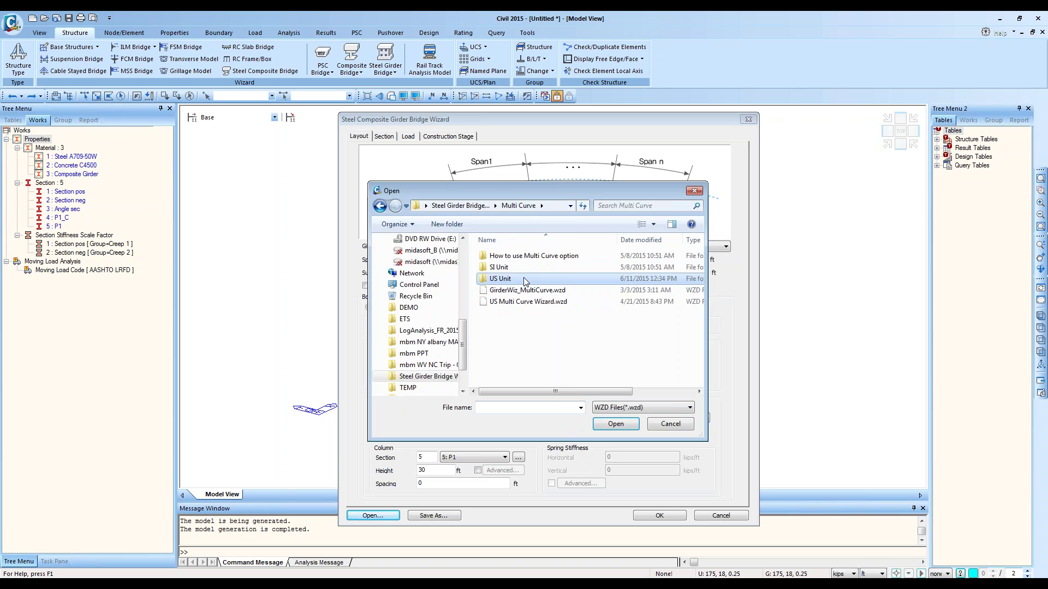
double_click(525, 279)
double_click(527, 256)
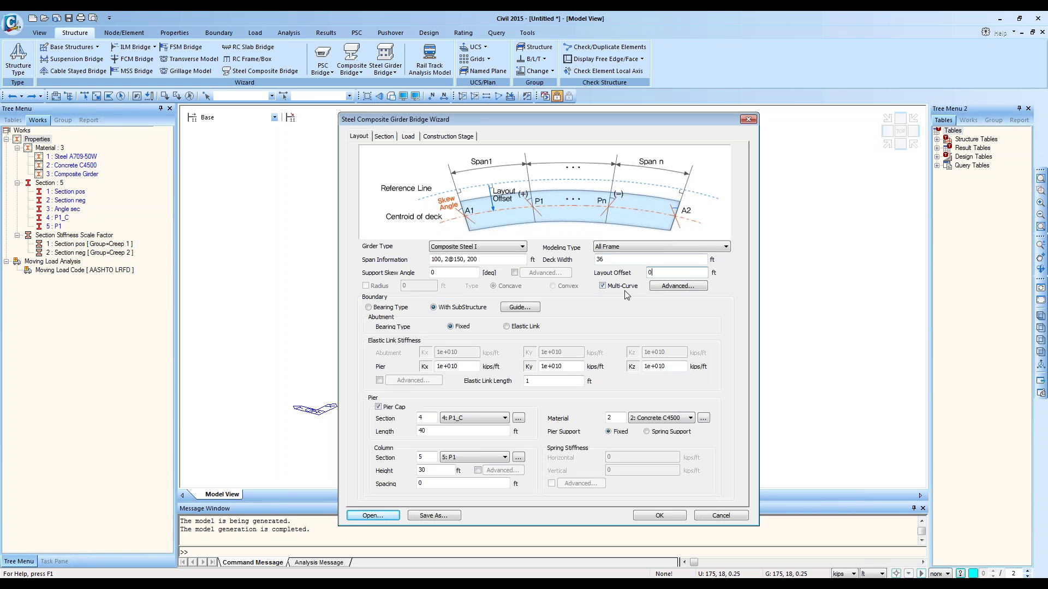
Step: Open the multi-curve alignment data, move it aside to view the layout, then close it
click(675, 286)
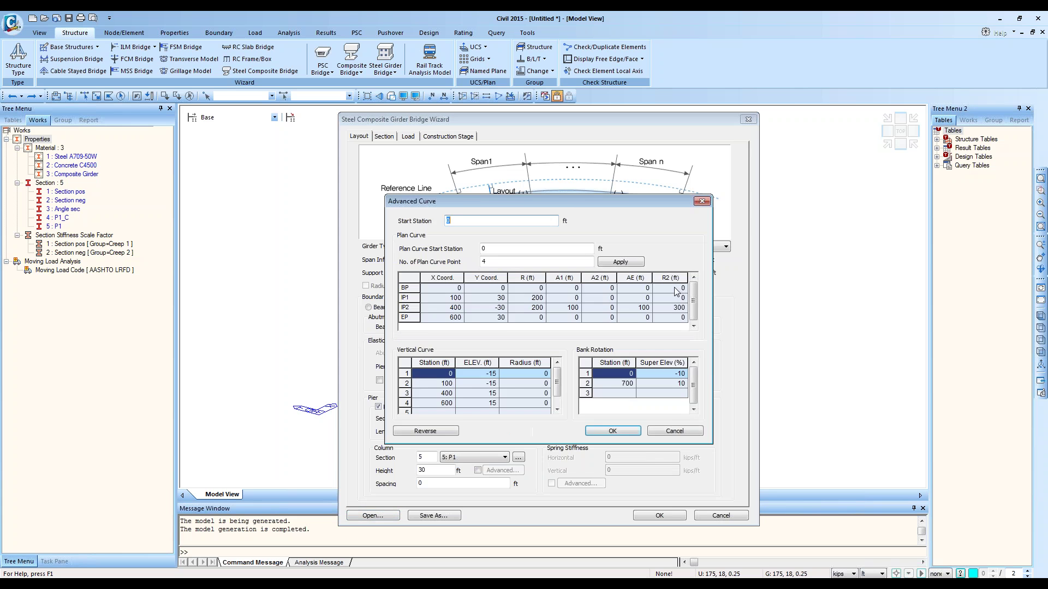
drag(542, 199, 732, 303)
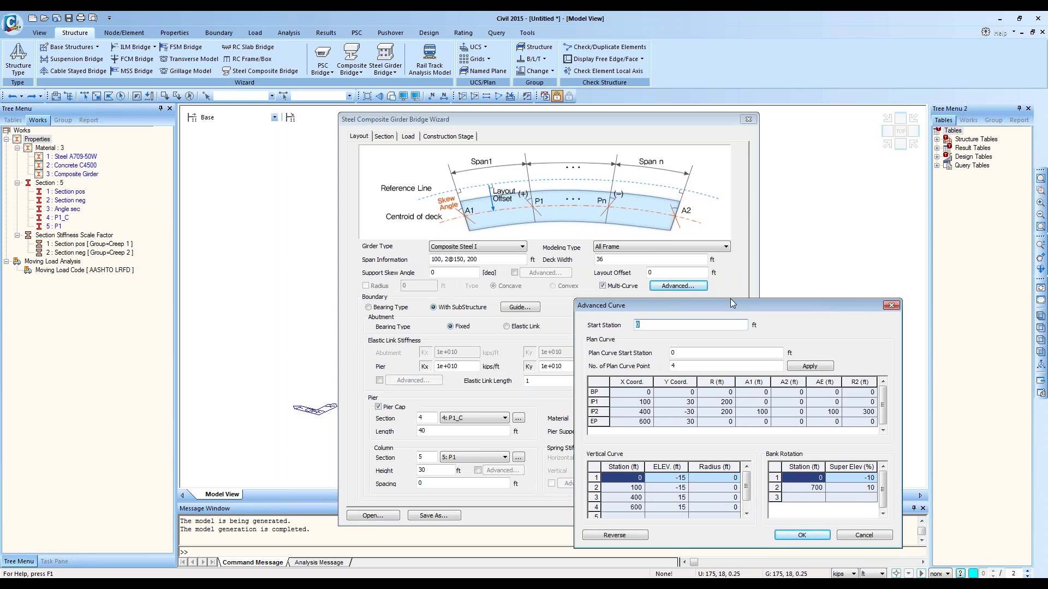
drag(821, 305, 793, 304)
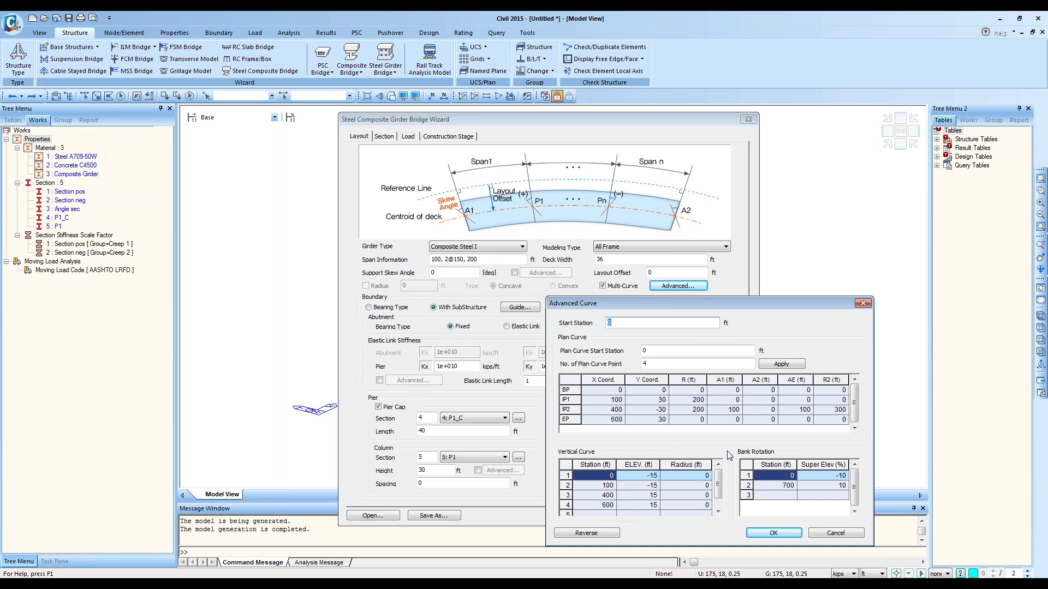
click(862, 304)
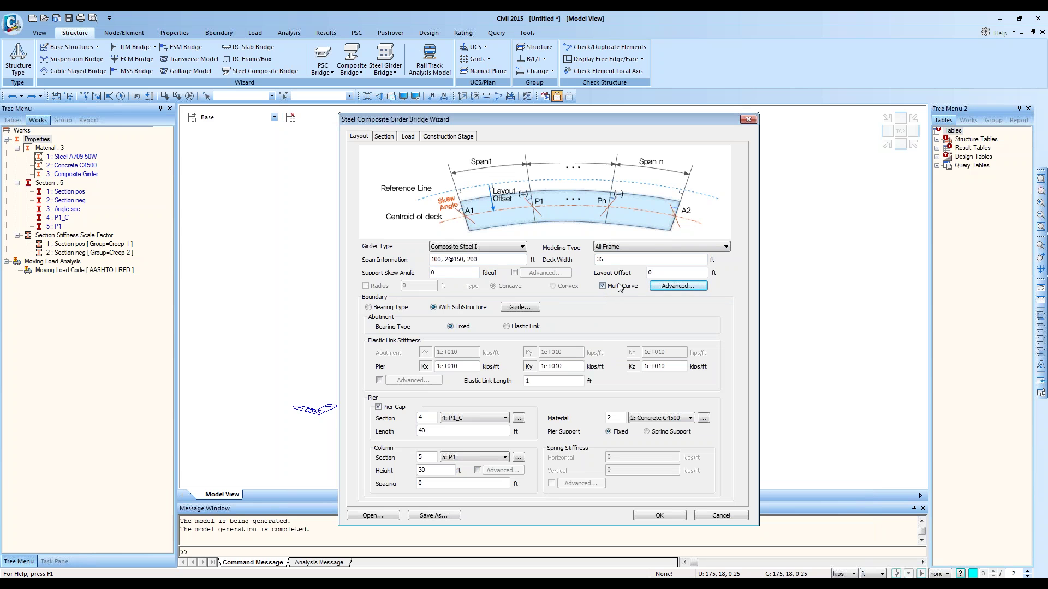
Step: Reopen the Advanced Curve data, review plan curve, vertical curve and bank rotation rows, then close it
click(660, 287)
drag(630, 201, 689, 293)
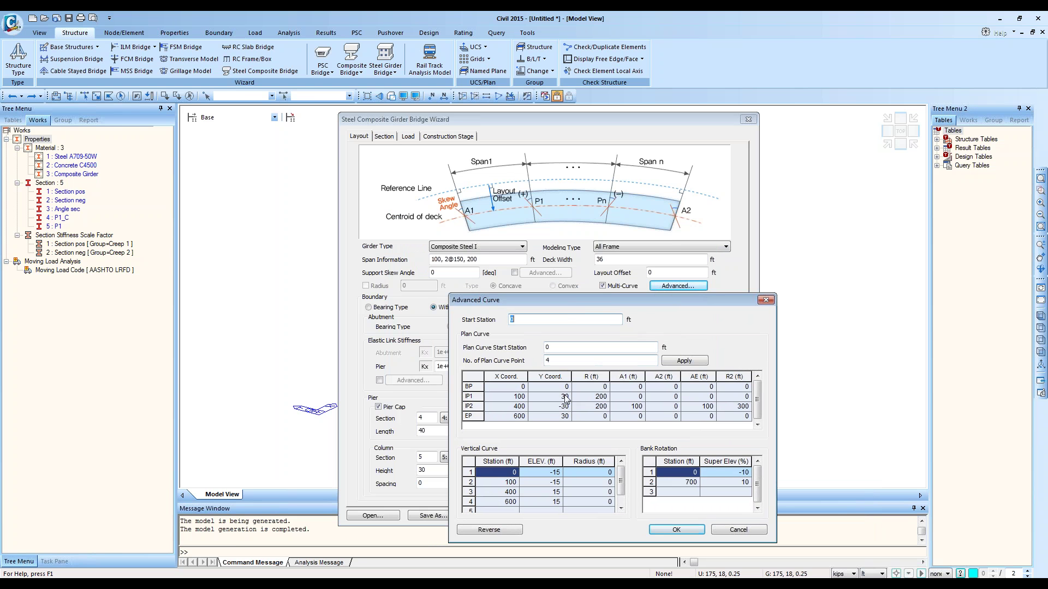
click(528, 377)
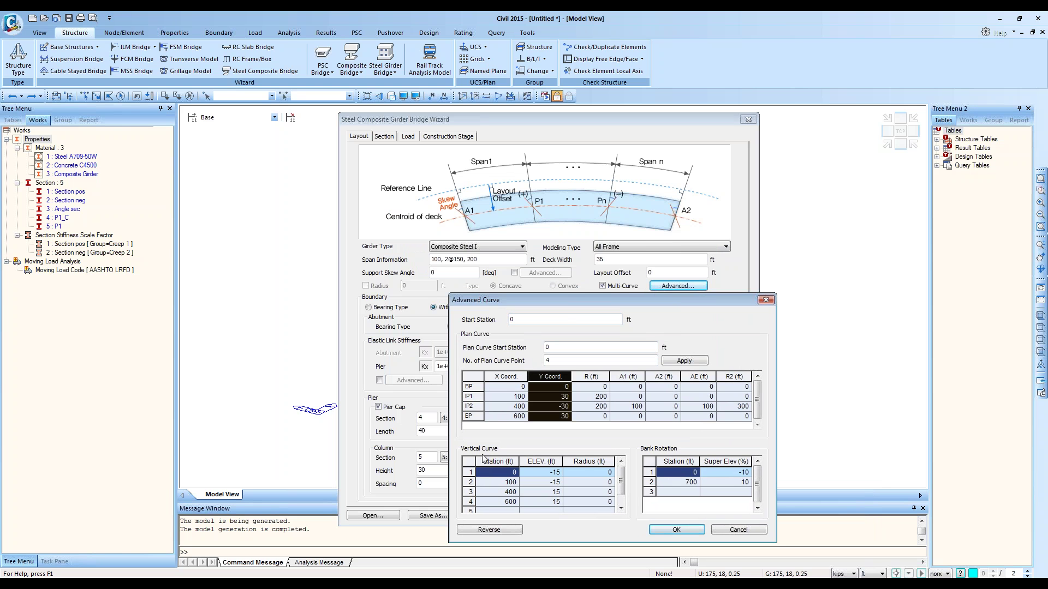
click(511, 482)
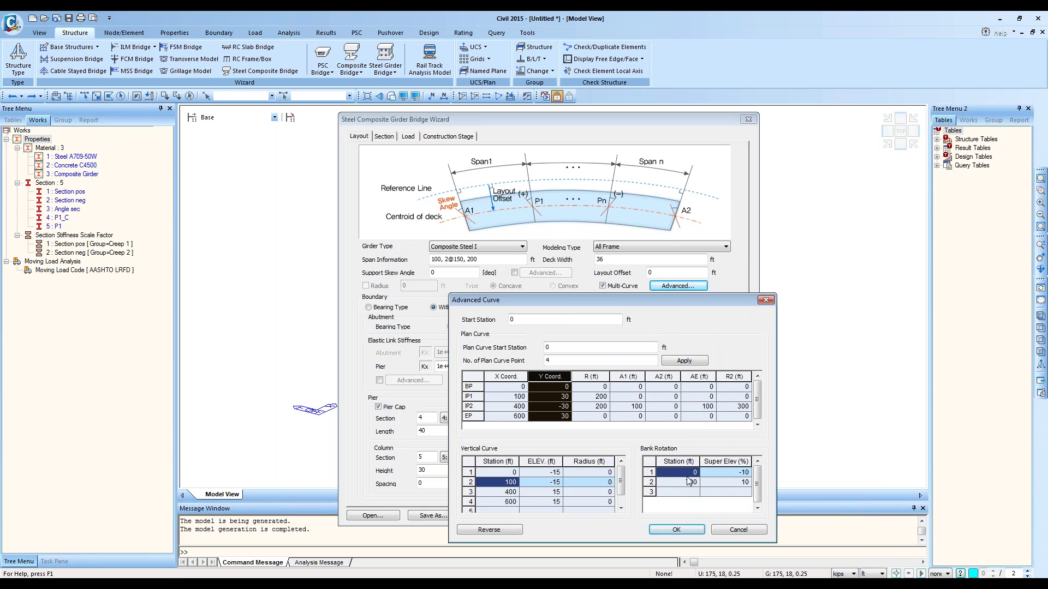
drag(688, 475, 735, 485)
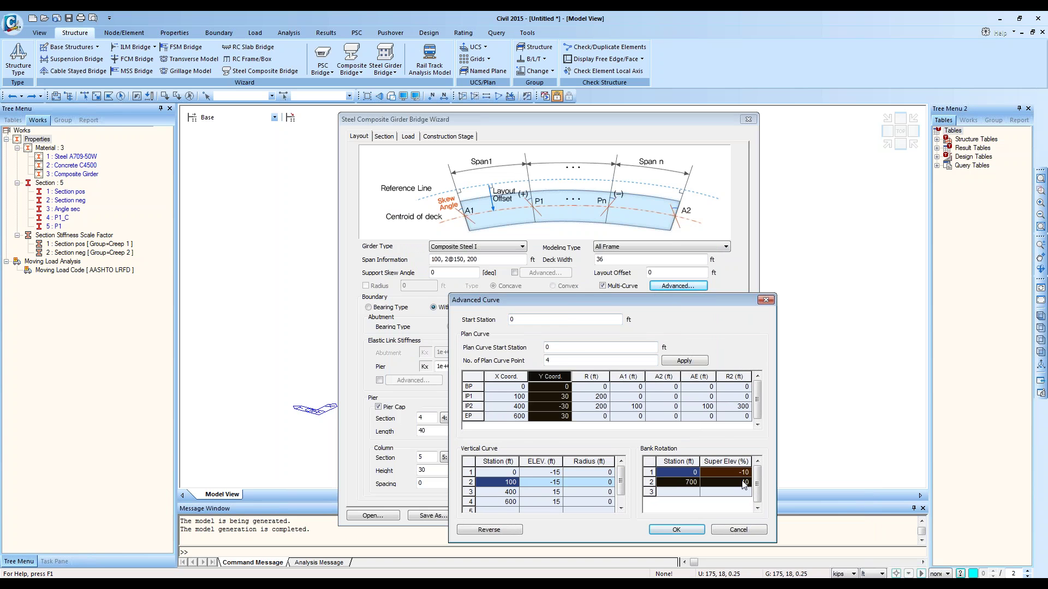
click(510, 390)
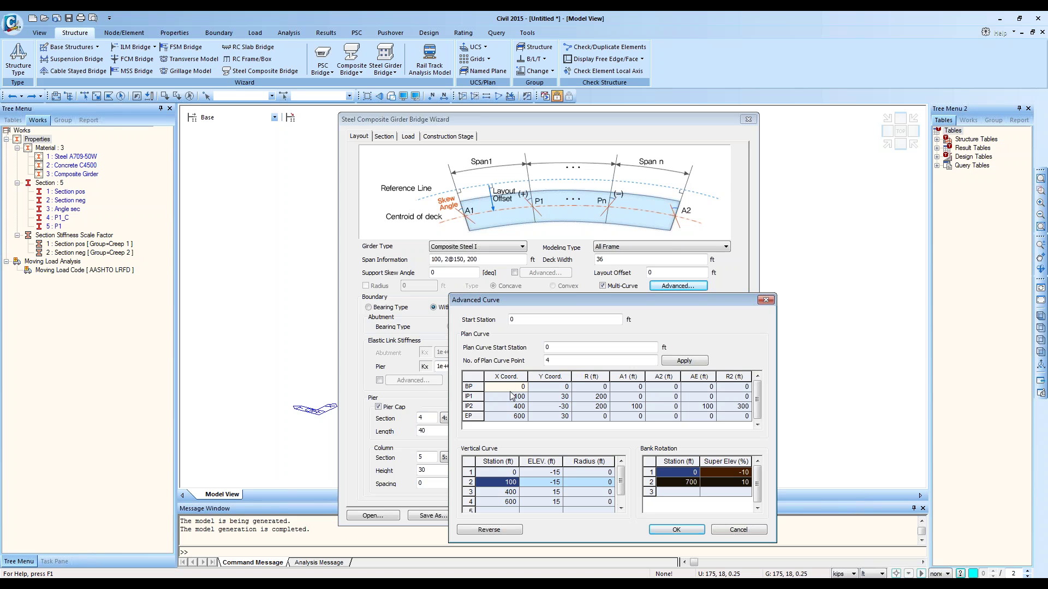
click(766, 300)
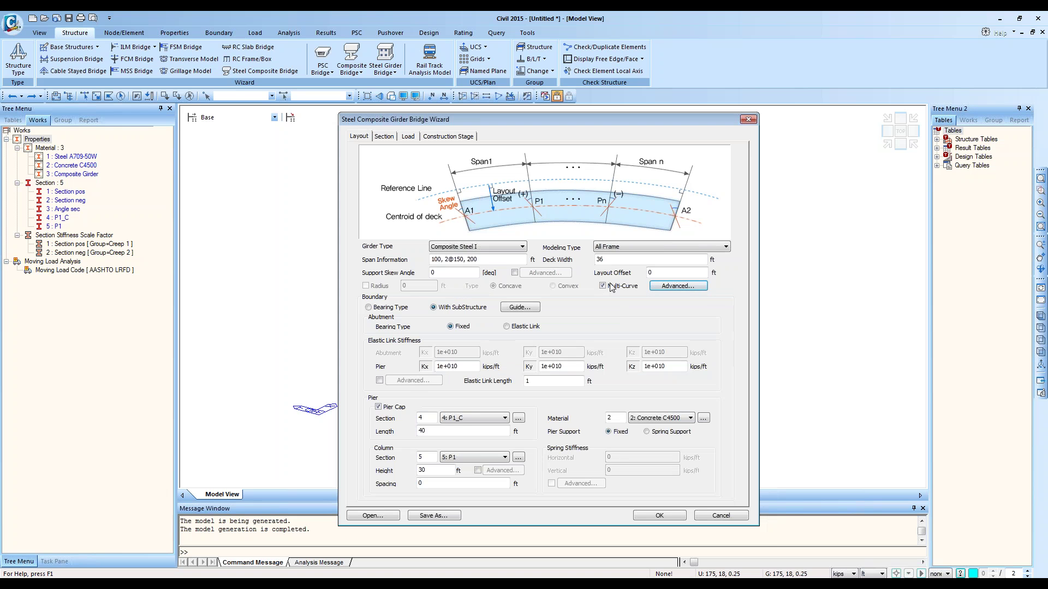
Step: Load 2 Span Straight Bridge.wzd from the I Girder > 2 span straight bridge folder
click(381, 515)
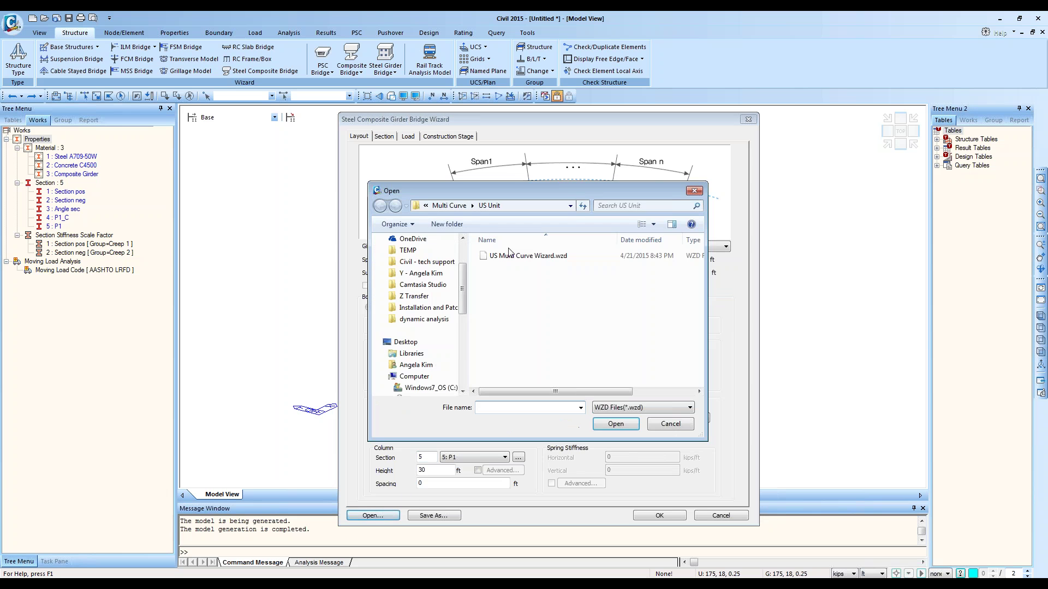
click(438, 206)
click(464, 206)
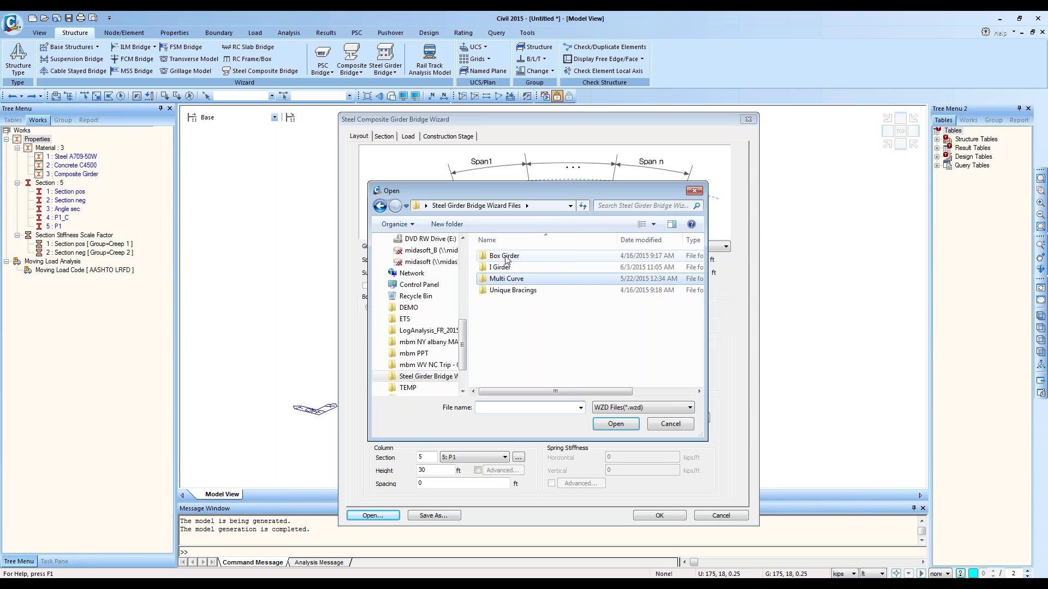
double_click(507, 268)
double_click(532, 255)
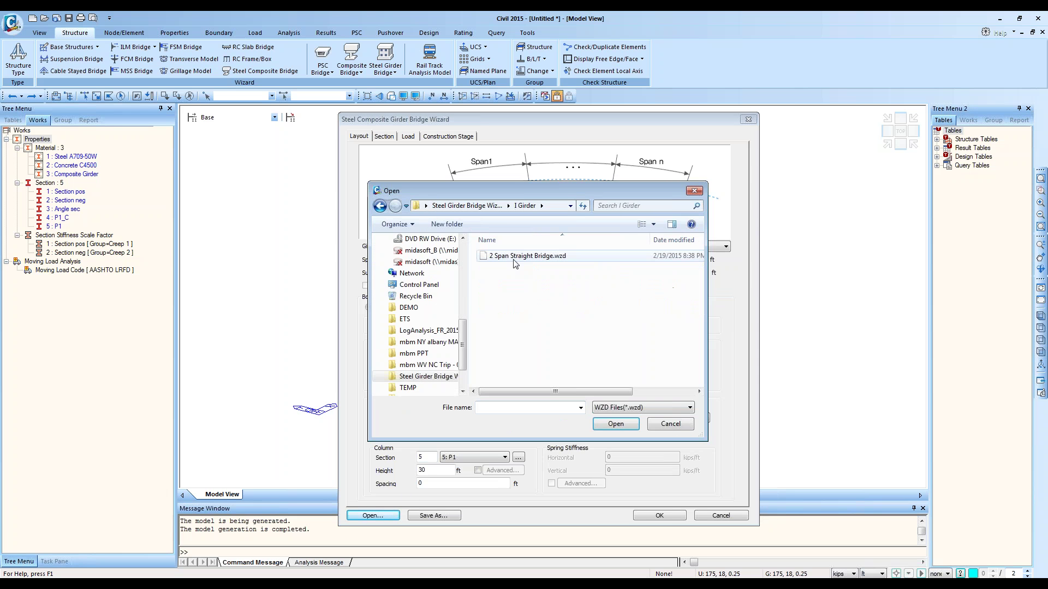
double_click(538, 259)
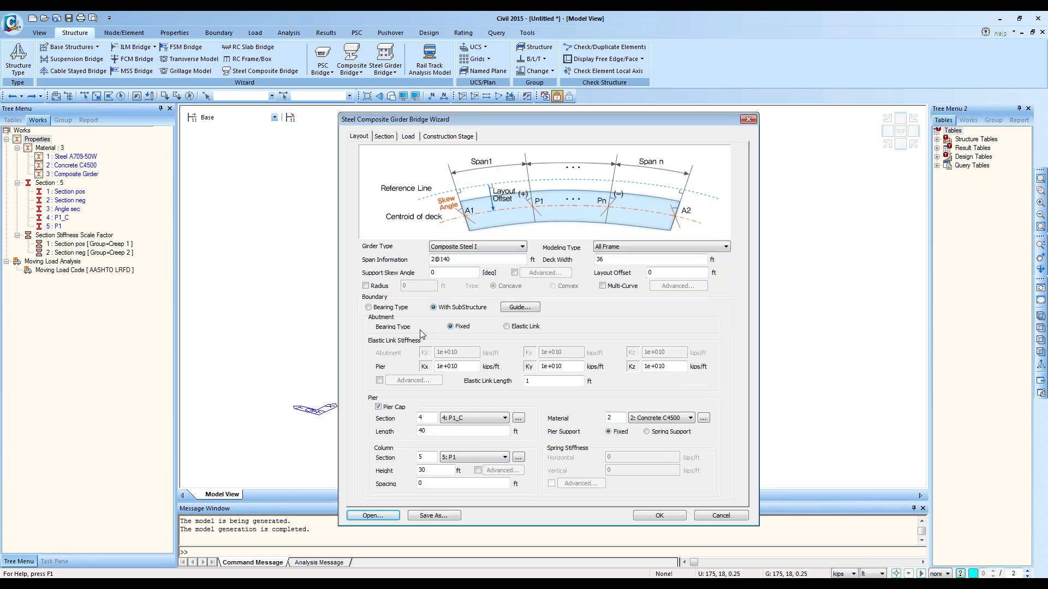
Step: Set the boundary to Bearing Type and switch to the finished 2-span straight bridge model
click(393, 308)
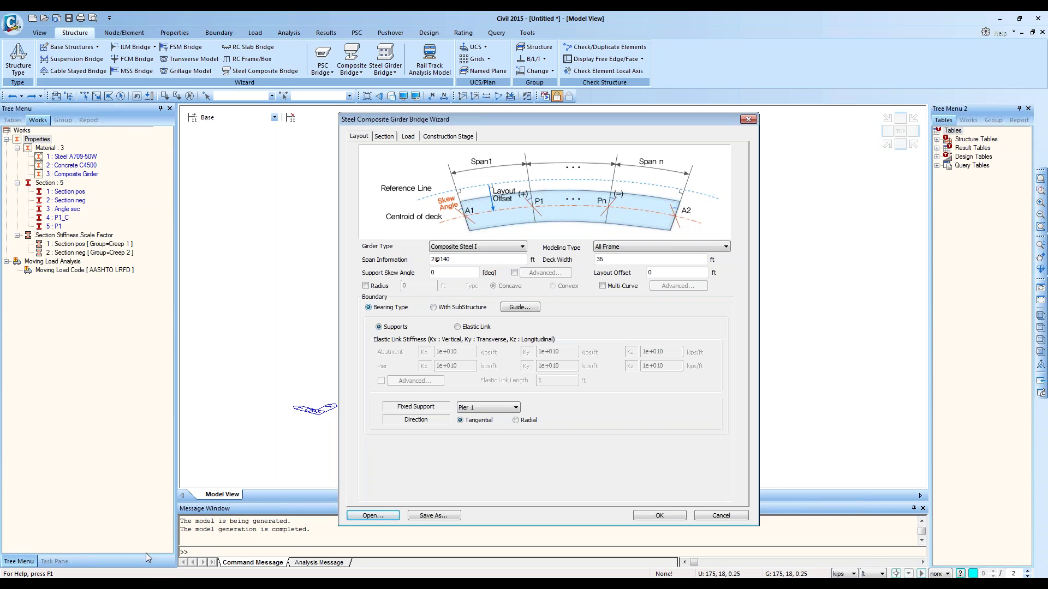
click(146, 583)
click(147, 467)
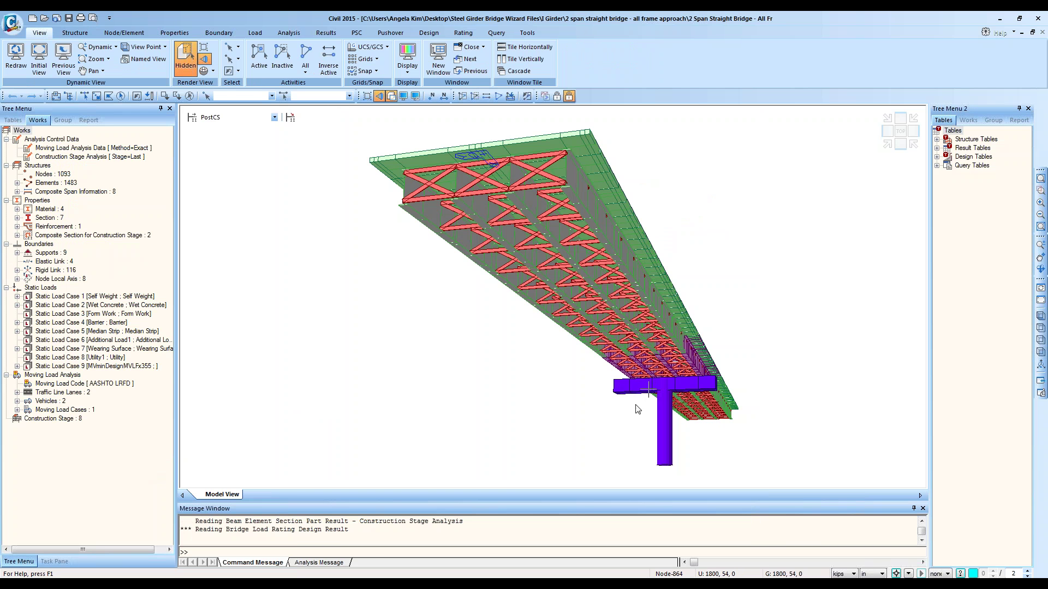
Step: Switch to the 3-span curved bridge model window, then back to the Untitled wizard window
click(146, 584)
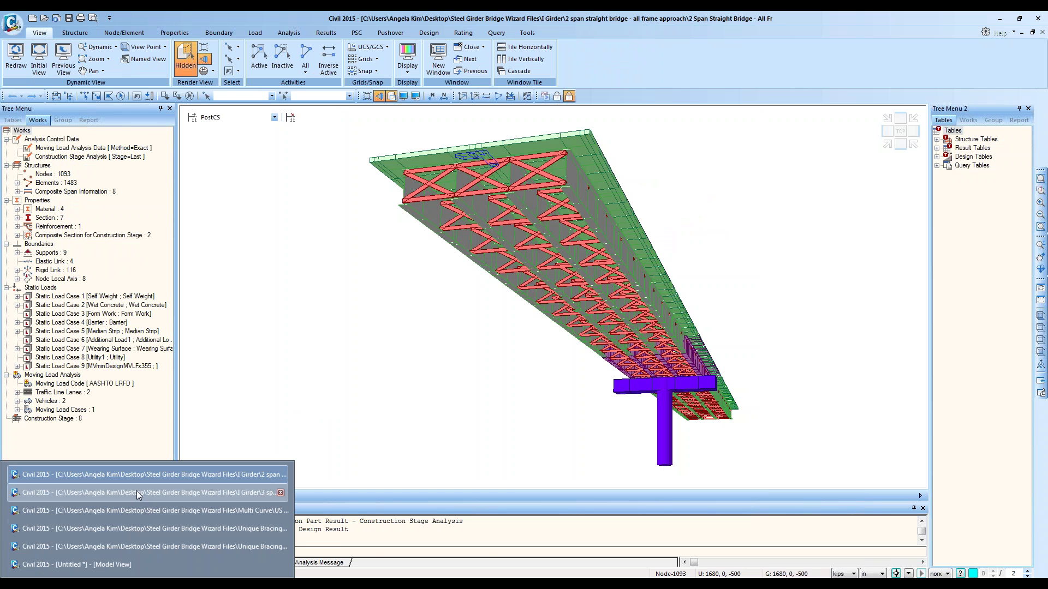
click(137, 490)
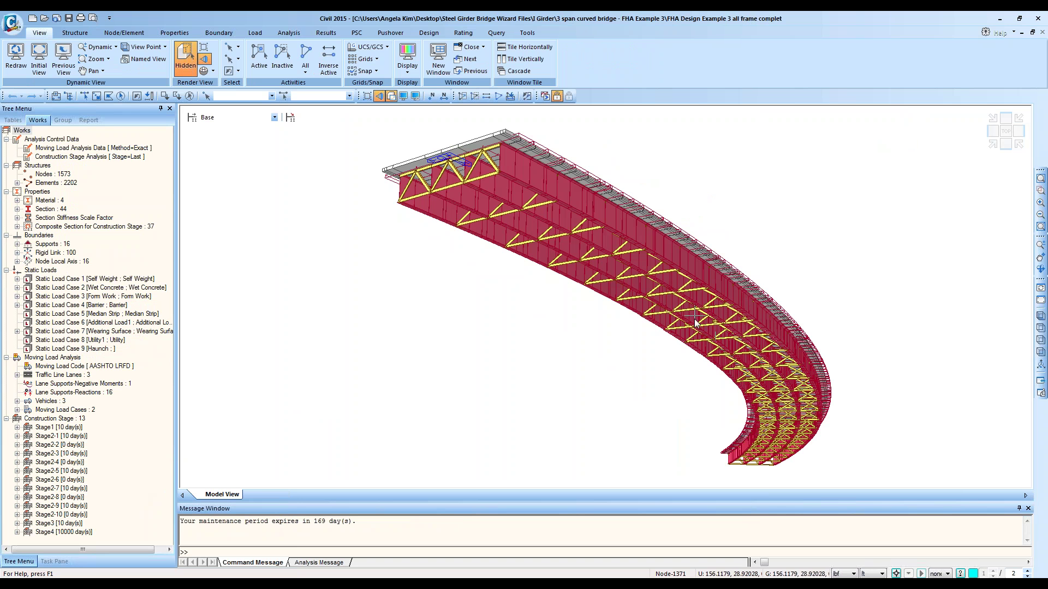
click(146, 584)
click(117, 565)
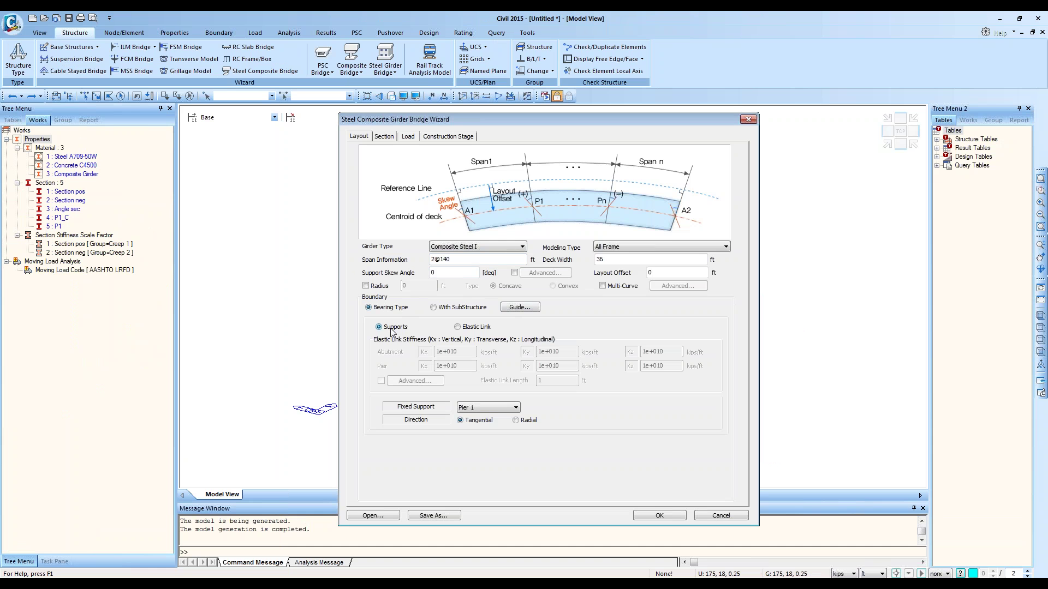
click(1043, 37)
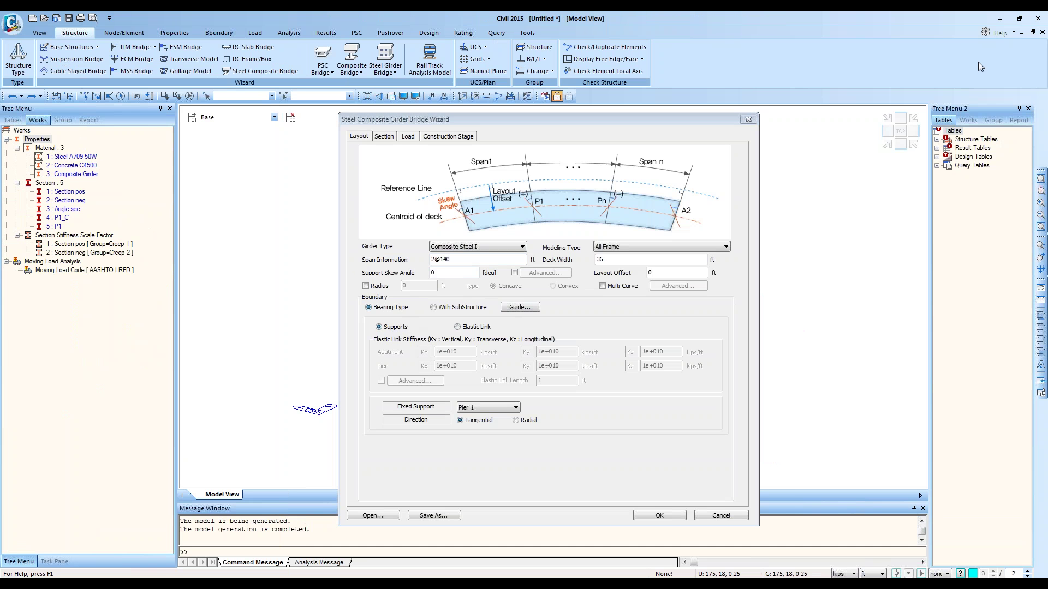
click(442, 420)
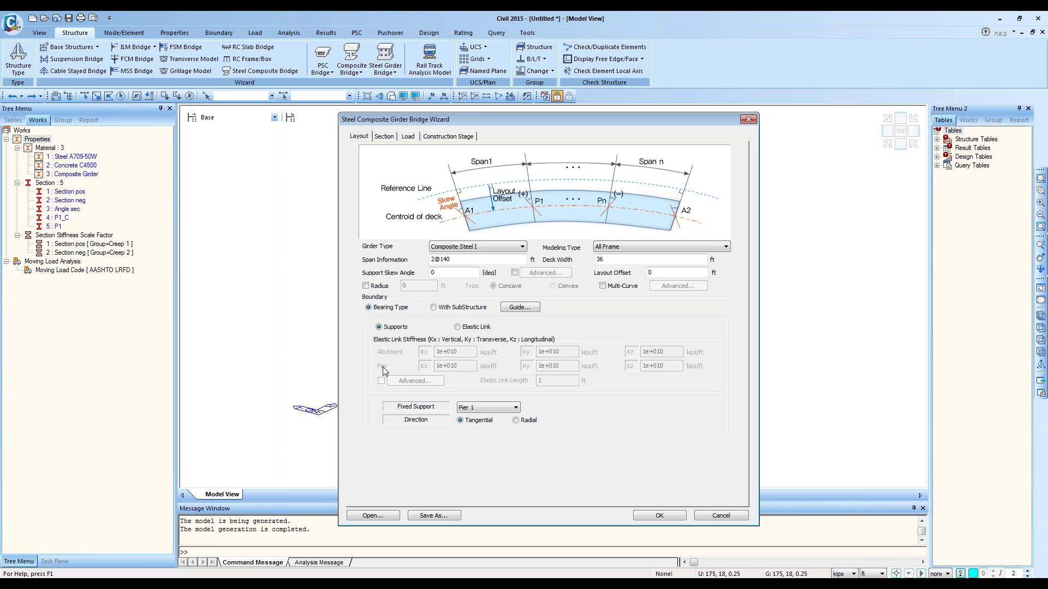
Step: Set the bearings to Elastic Link after briefly comparing with plain supports
click(459, 327)
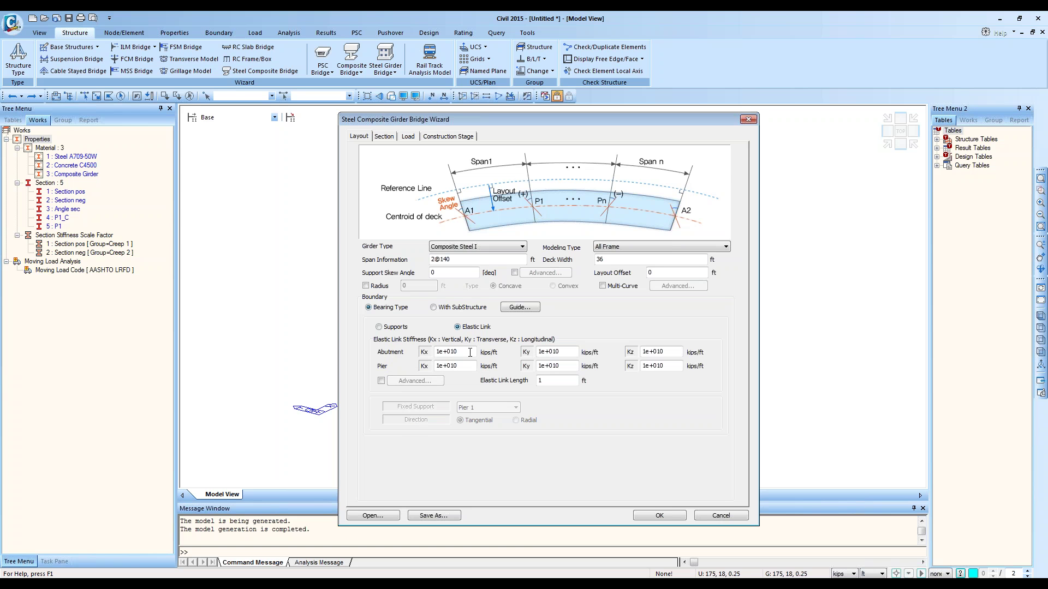
click(395, 327)
click(470, 327)
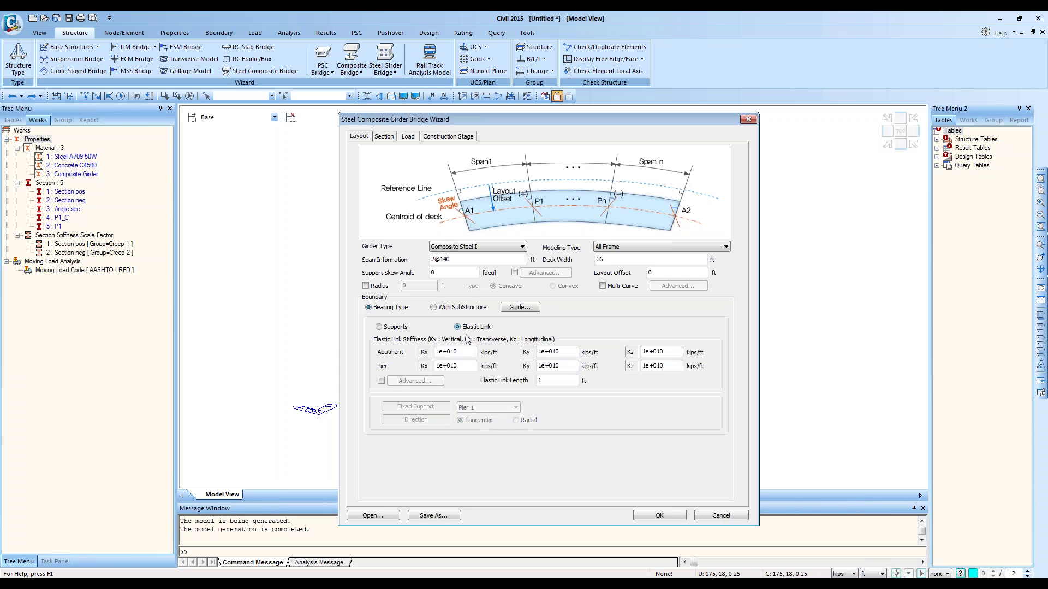
click(386, 327)
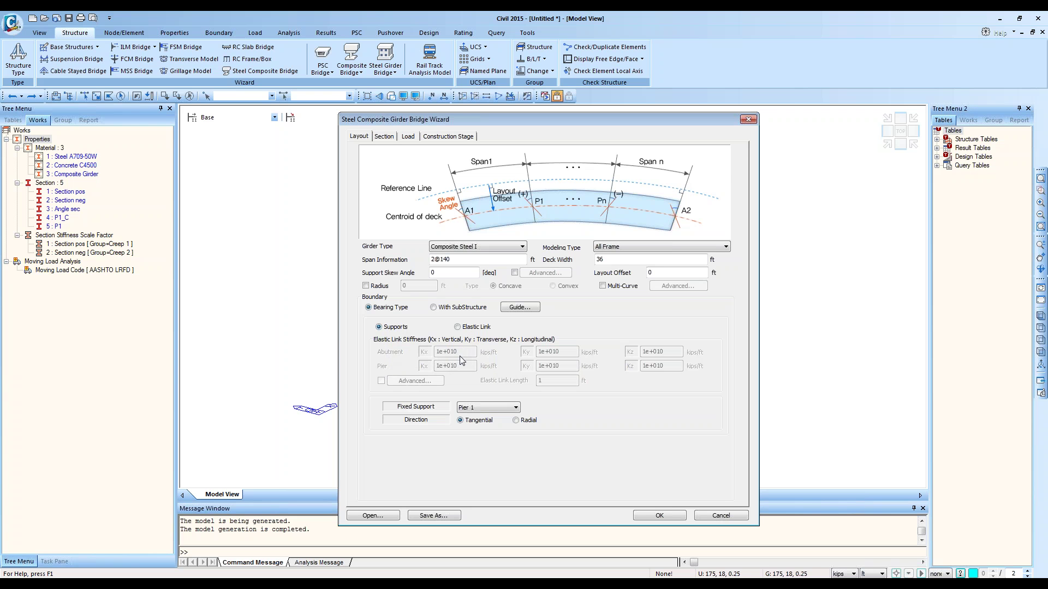
click(465, 328)
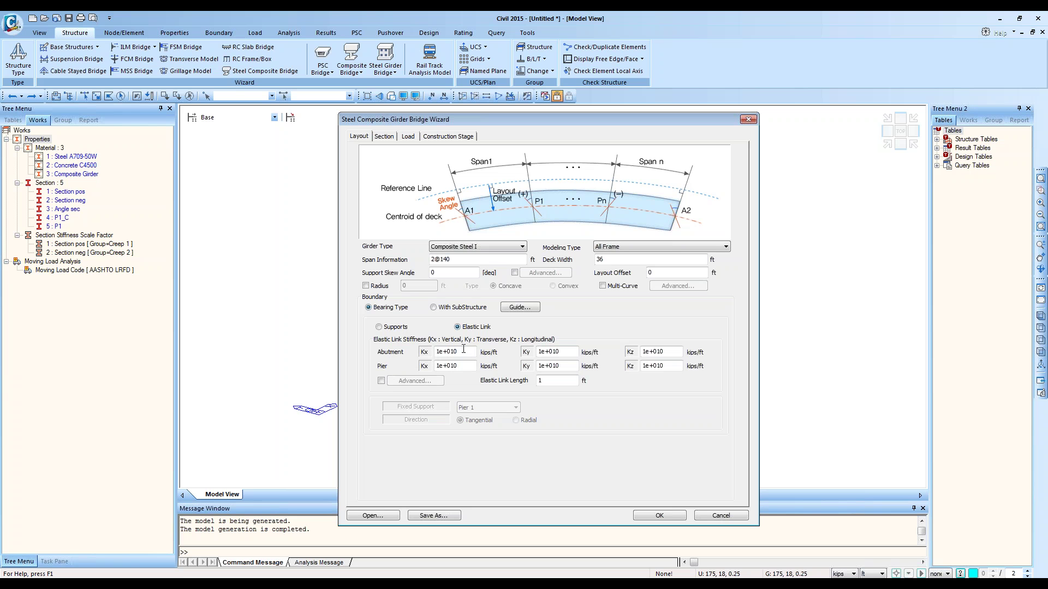
Step: Inspect the 1e+010 kips/ft Kx and Ky stiffness values, then enable Advanced per-support stiffness
click(468, 351)
drag(469, 350, 433, 352)
drag(569, 351, 499, 366)
click(568, 365)
click(381, 381)
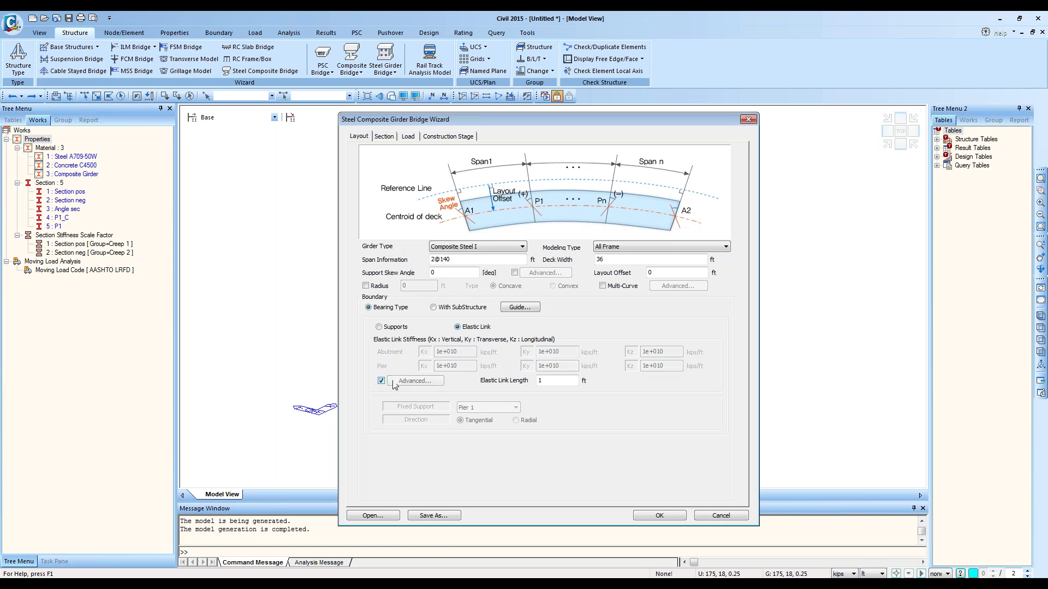
click(415, 381)
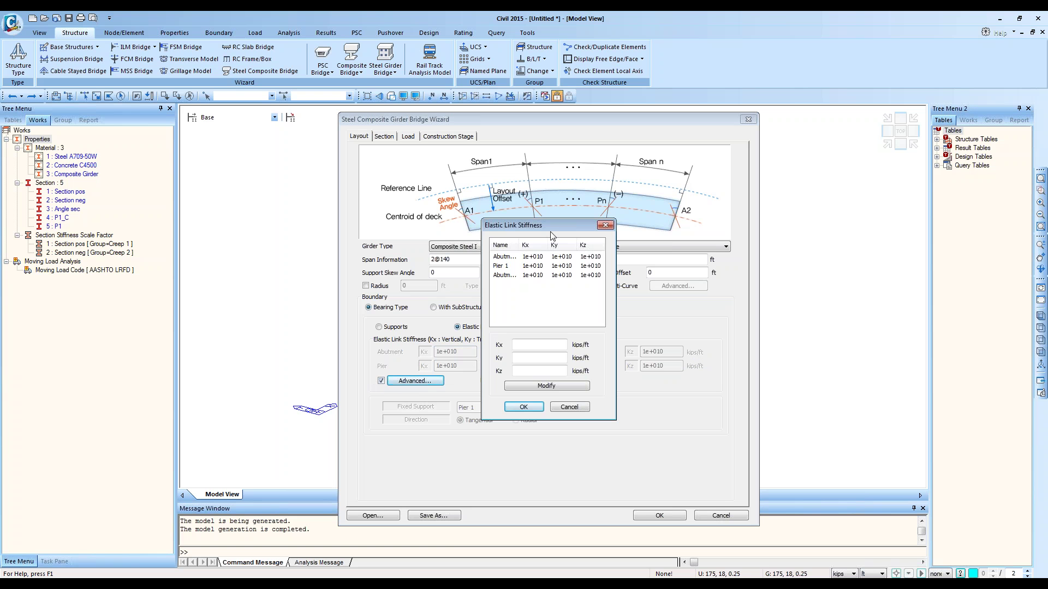
drag(561, 228, 666, 306)
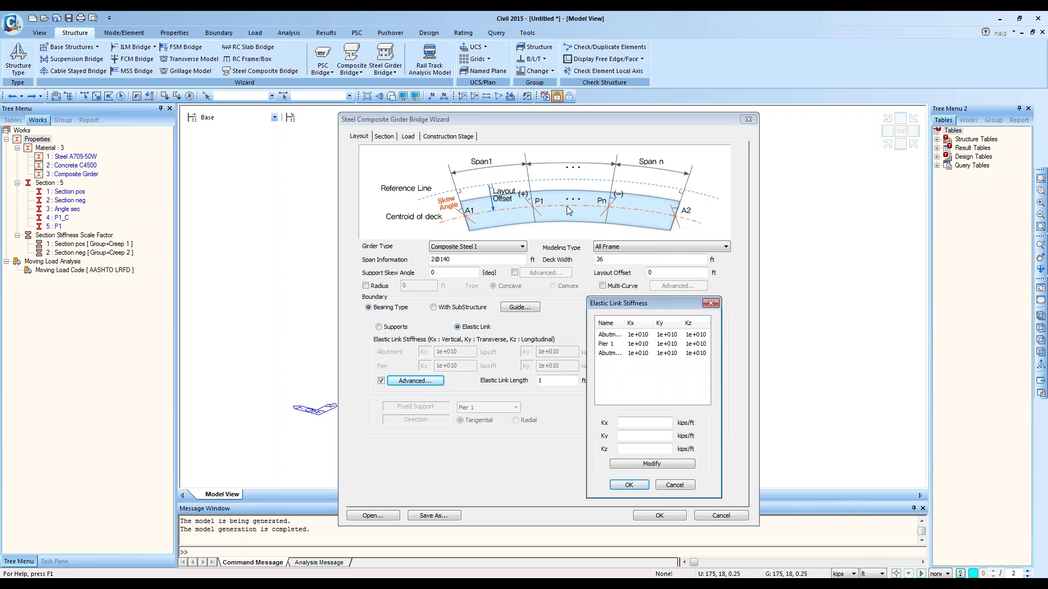
click(633, 334)
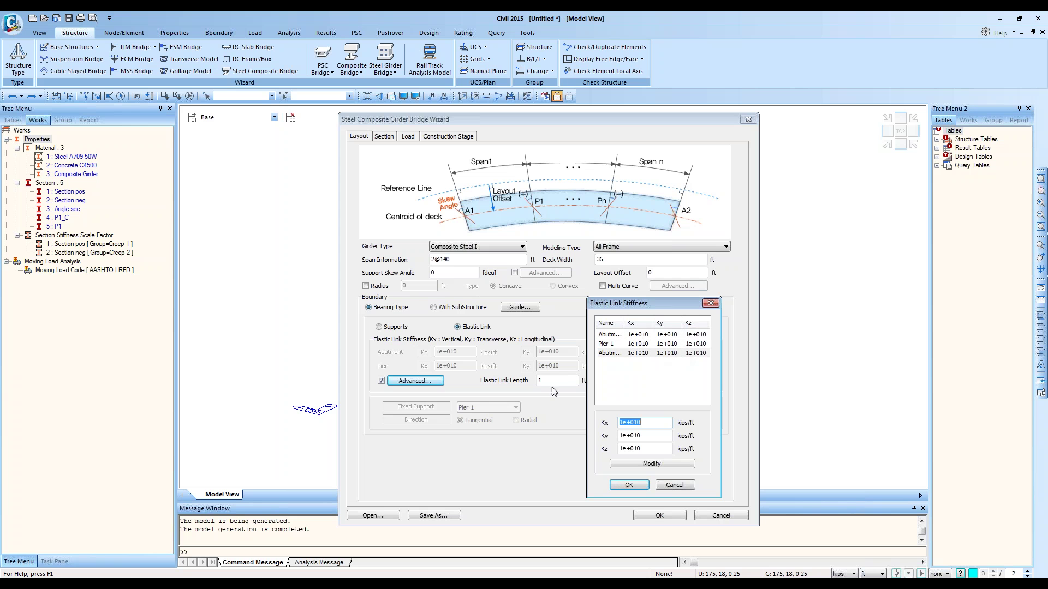
click(675, 485)
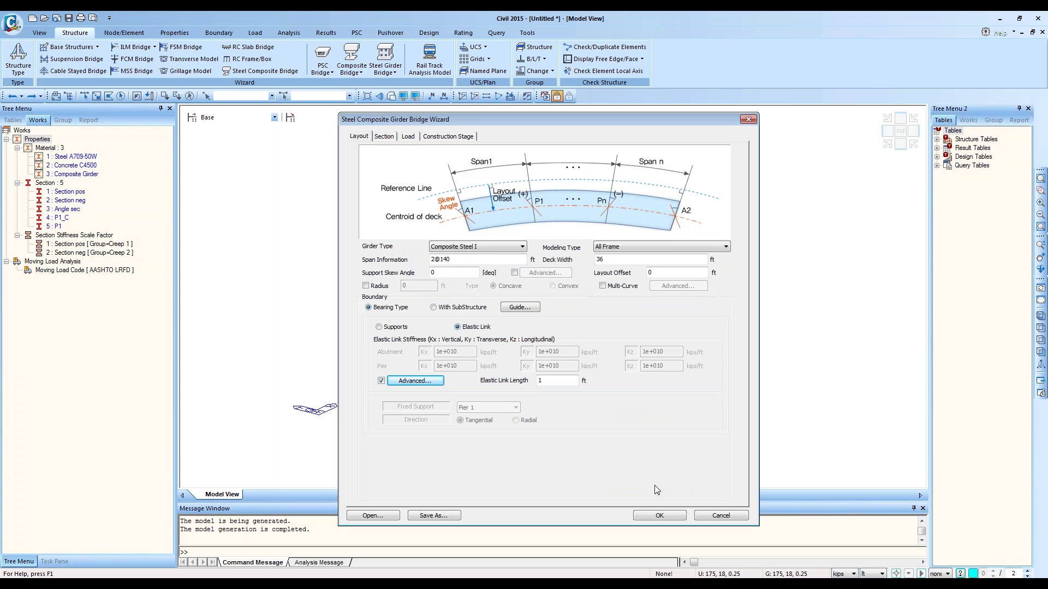
click(520, 307)
drag(853, 120, 683, 271)
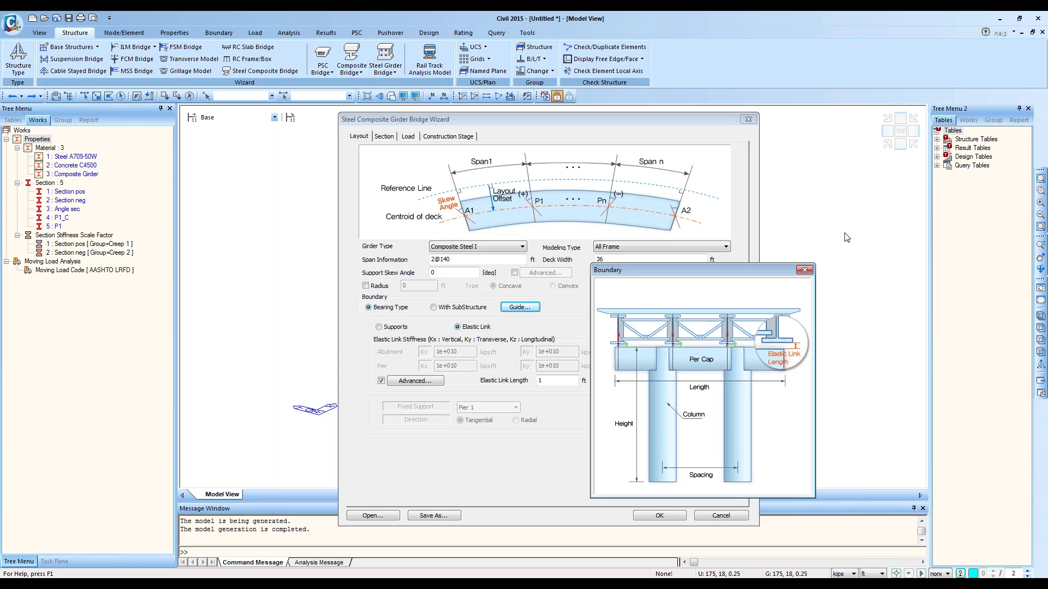
click(805, 270)
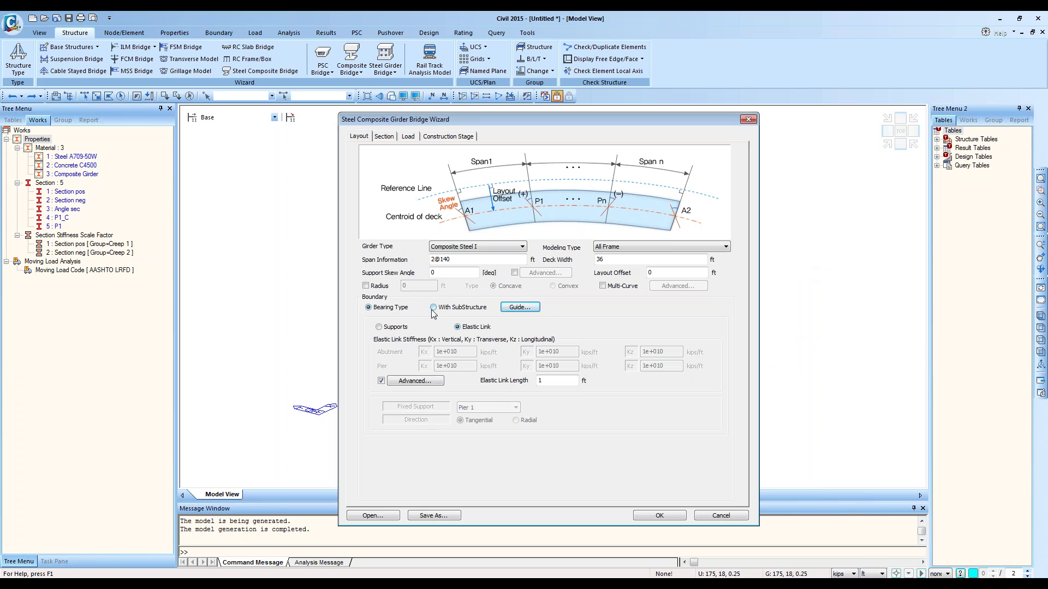
Step: Return bearings to supports fixed at Pier 1, then choose the With SubStructure boundary
click(397, 327)
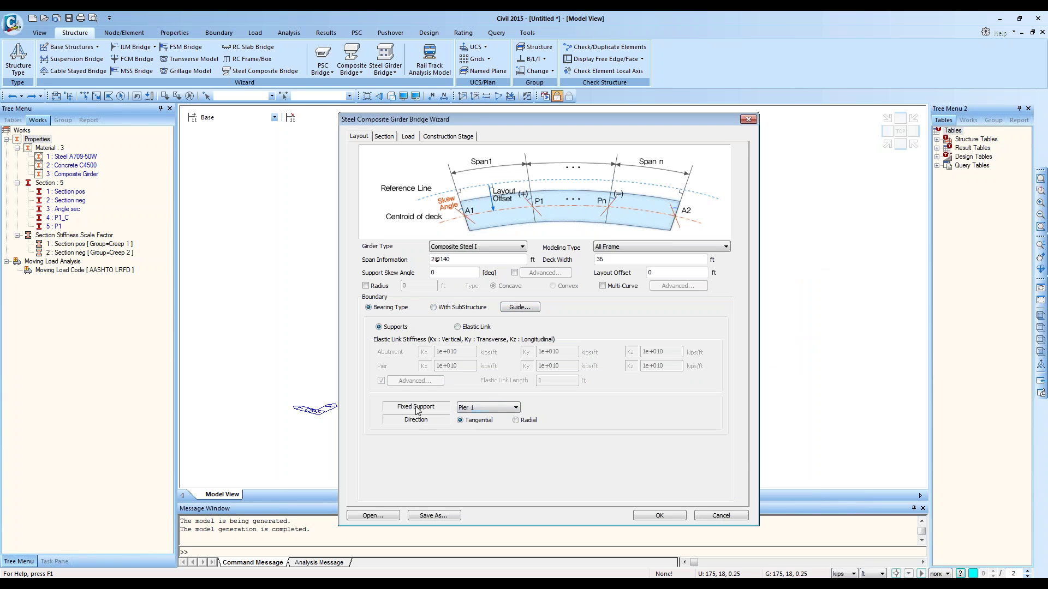
click(483, 407)
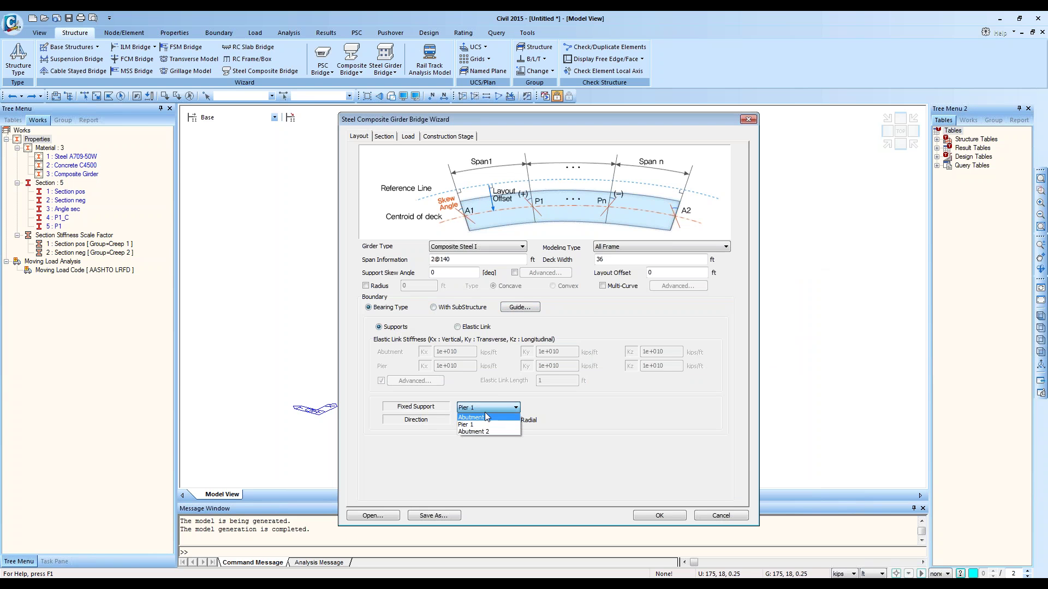
click(485, 427)
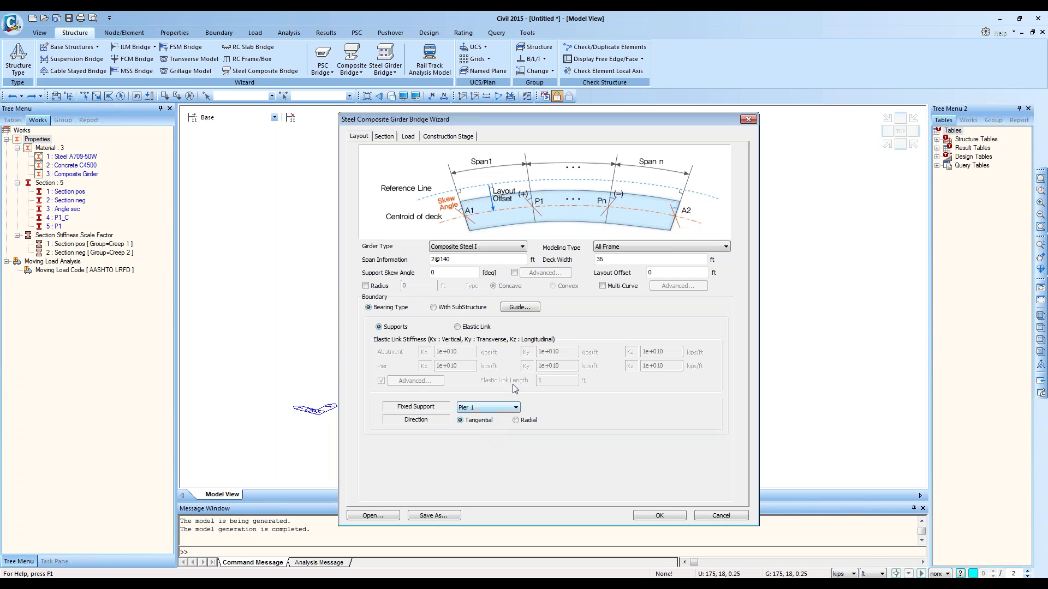
click(459, 312)
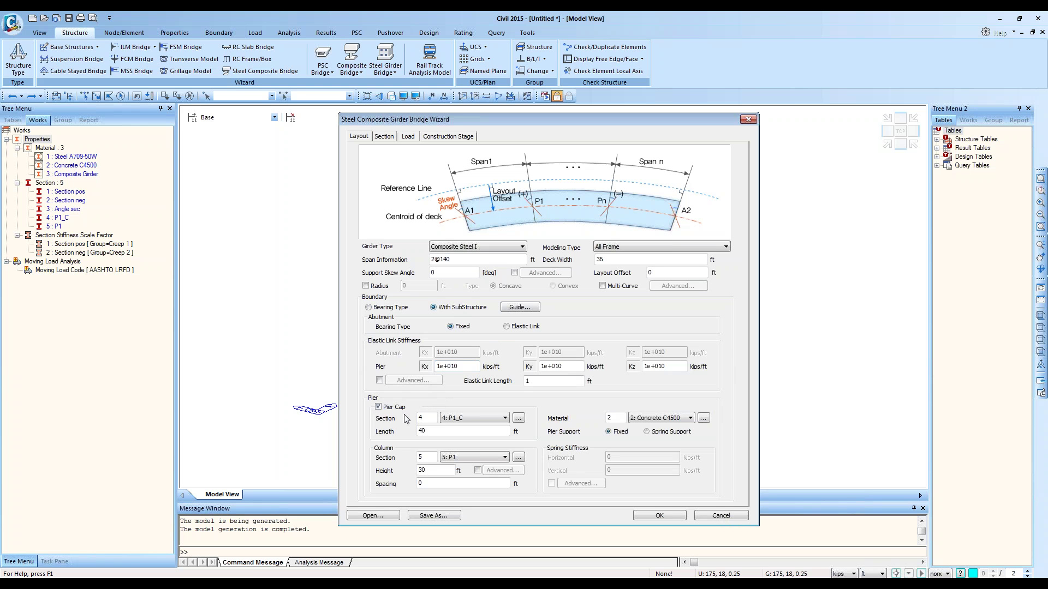
Step: Review the boundary illustration guide and the per-pier column height Advanced settings
click(518, 307)
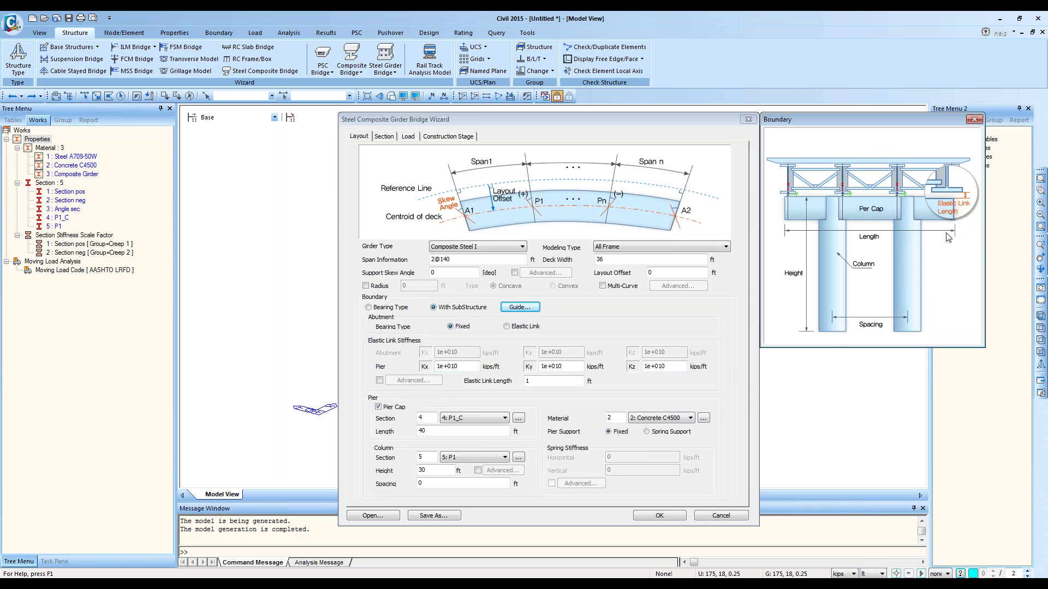
click(975, 120)
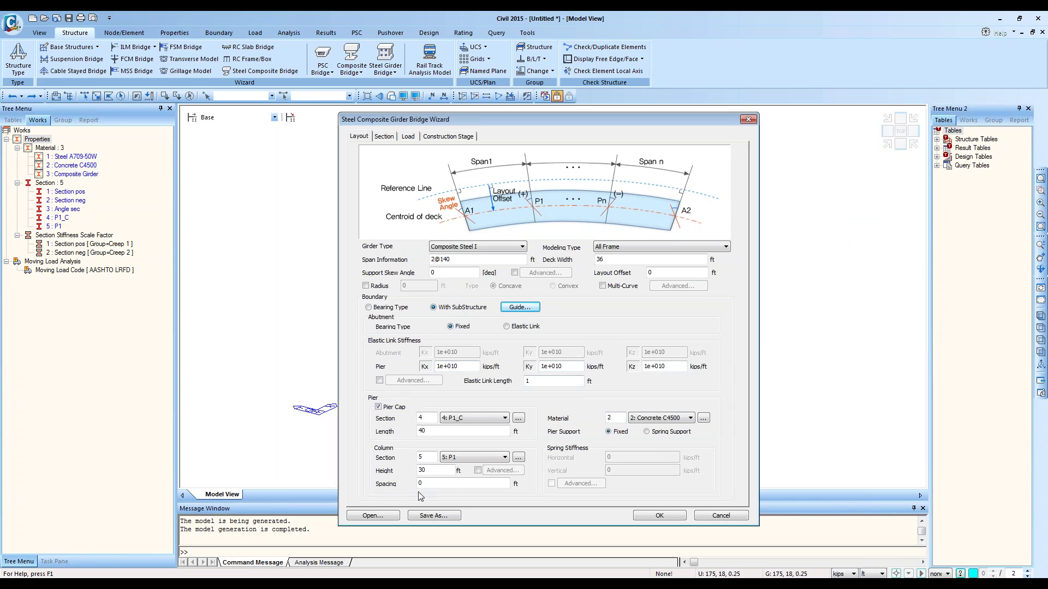
click(477, 470)
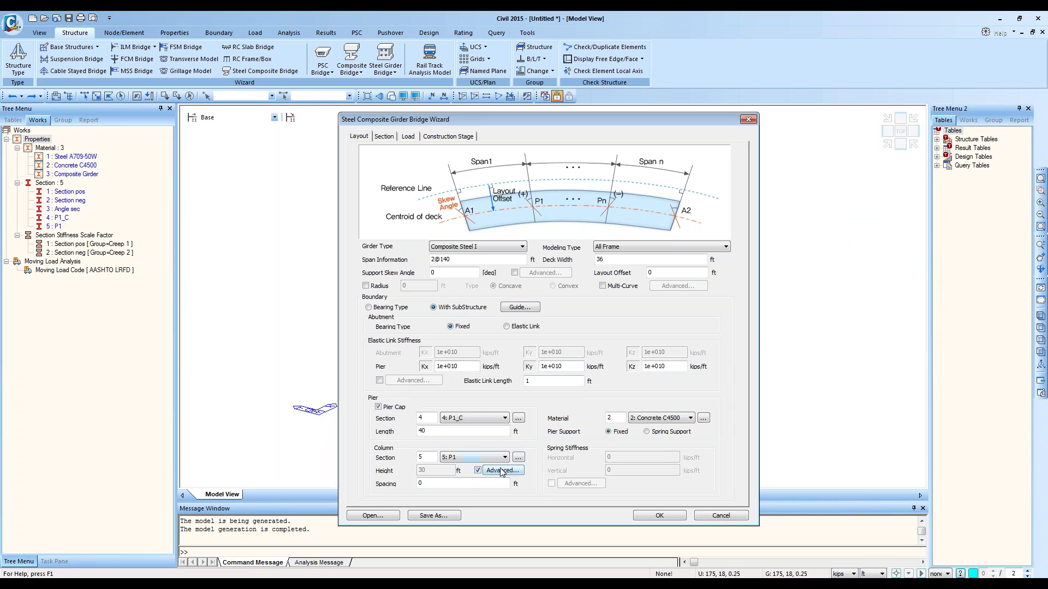
click(501, 470)
click(577, 387)
click(517, 306)
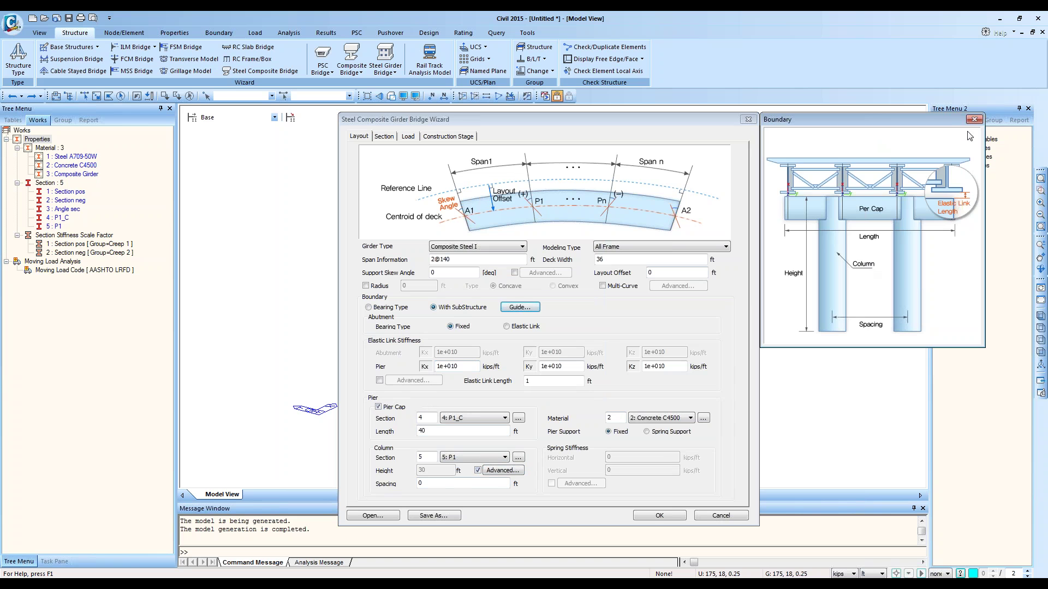
click(971, 125)
Step: Try a column spacing of 10, then reset it to 0 with uniform column height
click(430, 485)
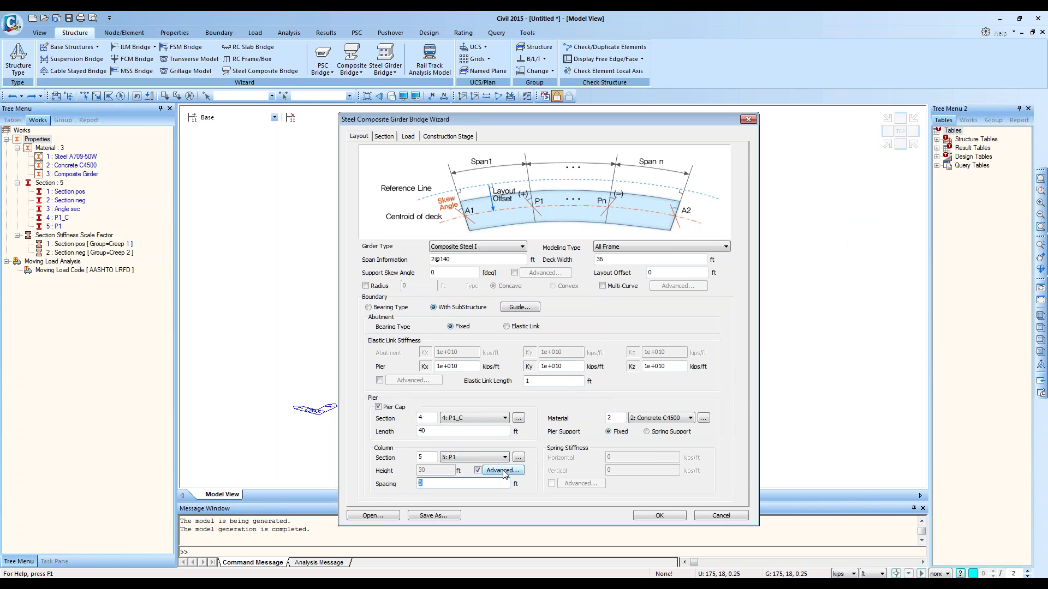
text(10)
click(507, 470)
click(594, 247)
click(478, 470)
drag(462, 485, 397, 488)
text(0)
Step: Try spring pier supports, restore Fixed, and move to the Section settings
click(655, 433)
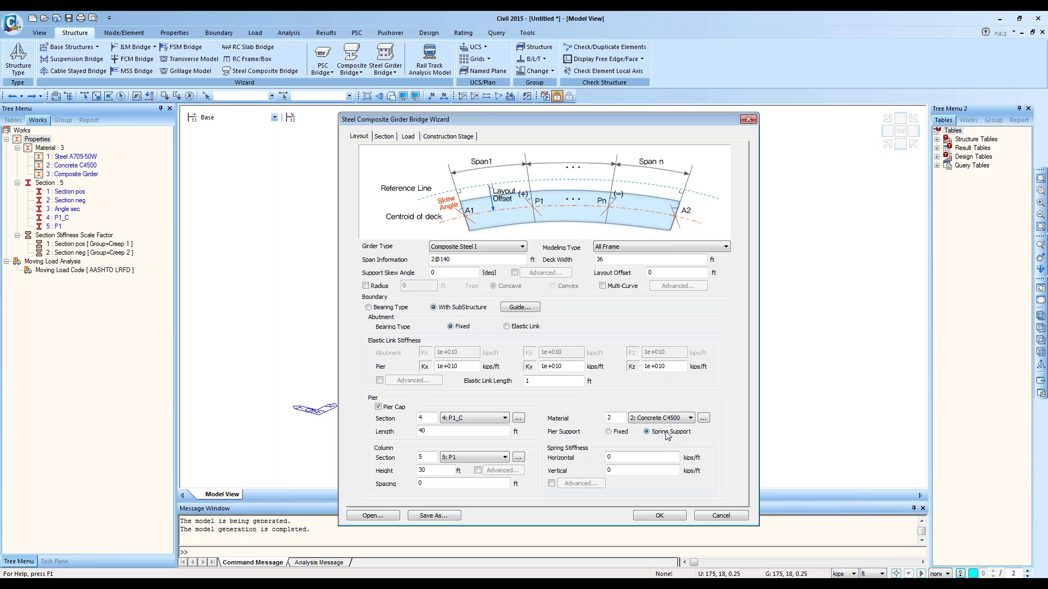
click(608, 432)
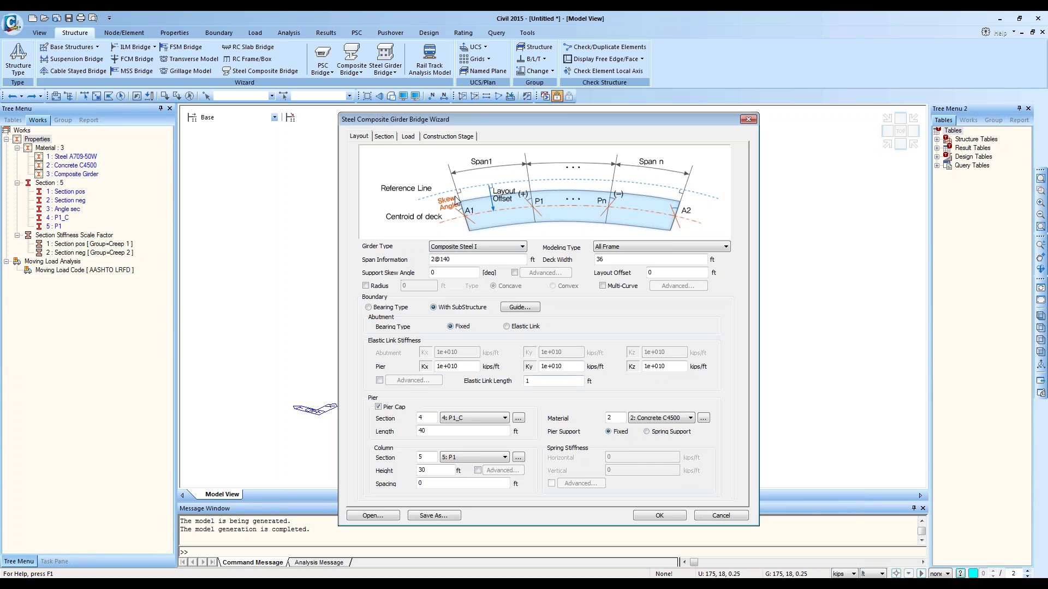
click(384, 137)
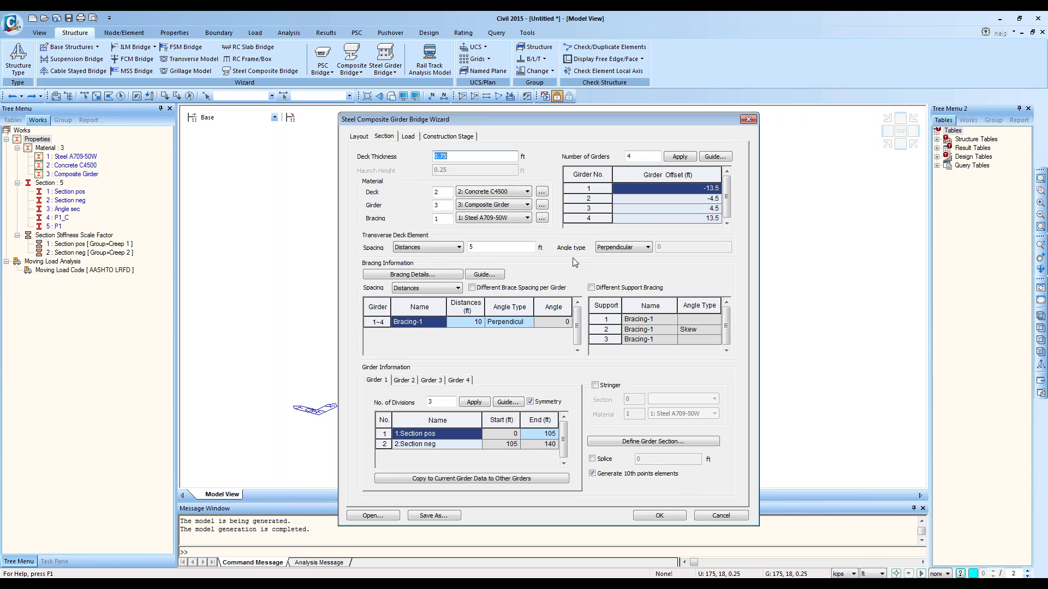
Step: Keep the bracing angle Perpendicular and the spacing method as Distances
click(515, 321)
click(530, 321)
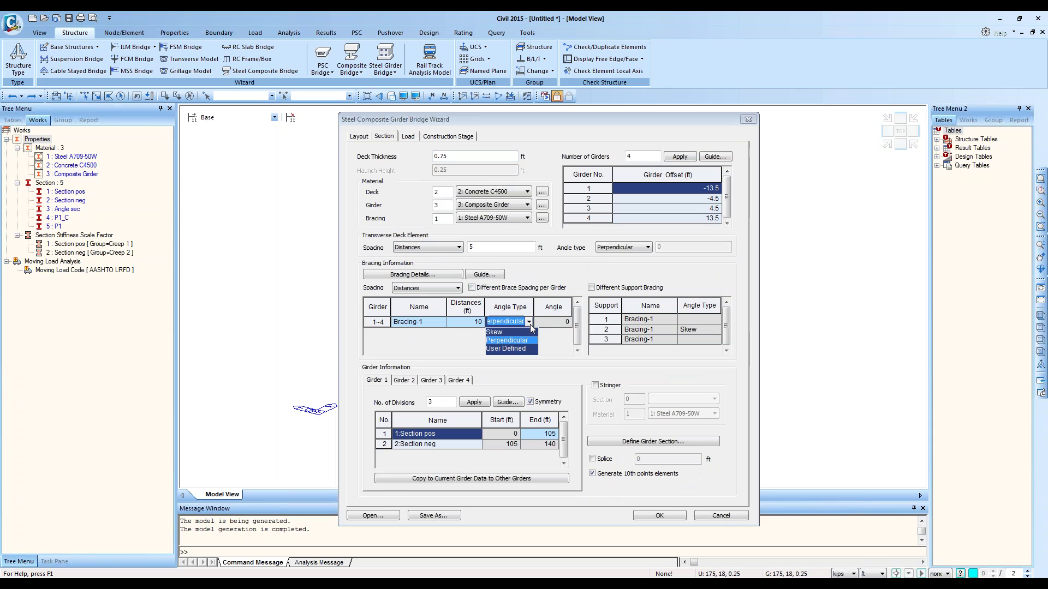
click(398, 289)
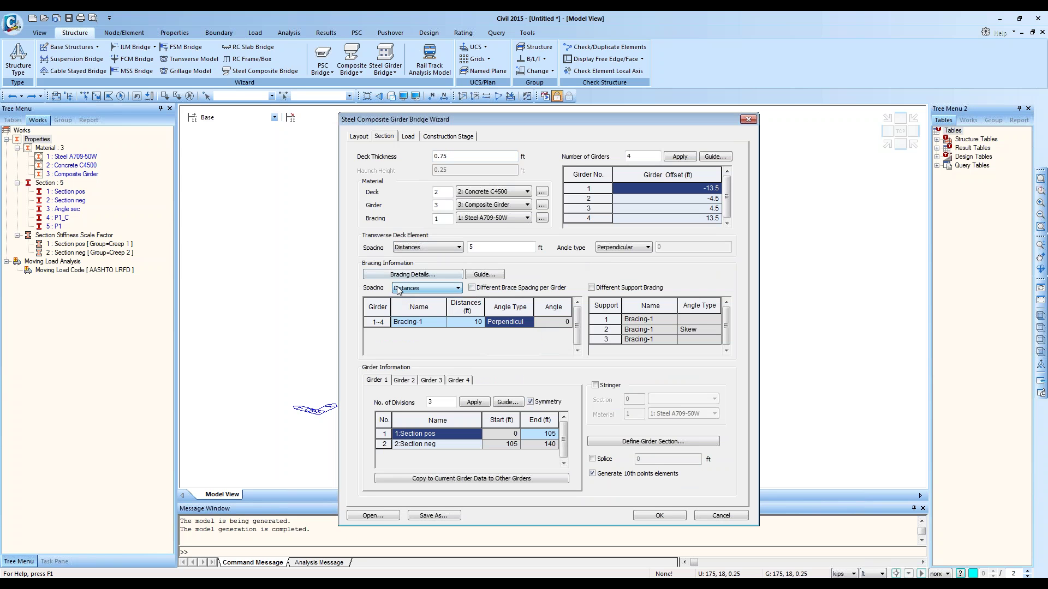
click(417, 289)
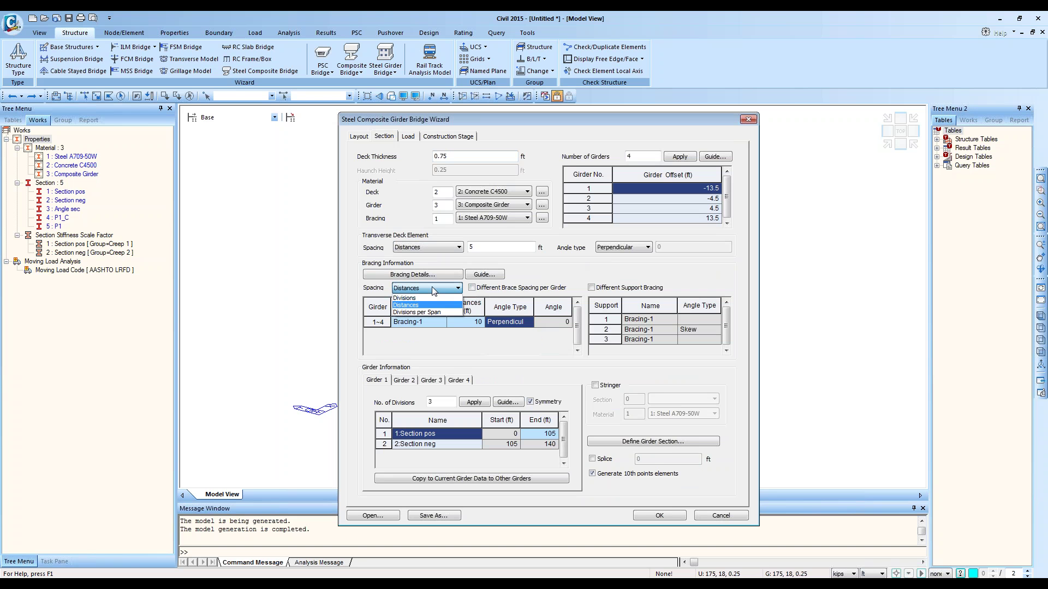
click(540, 288)
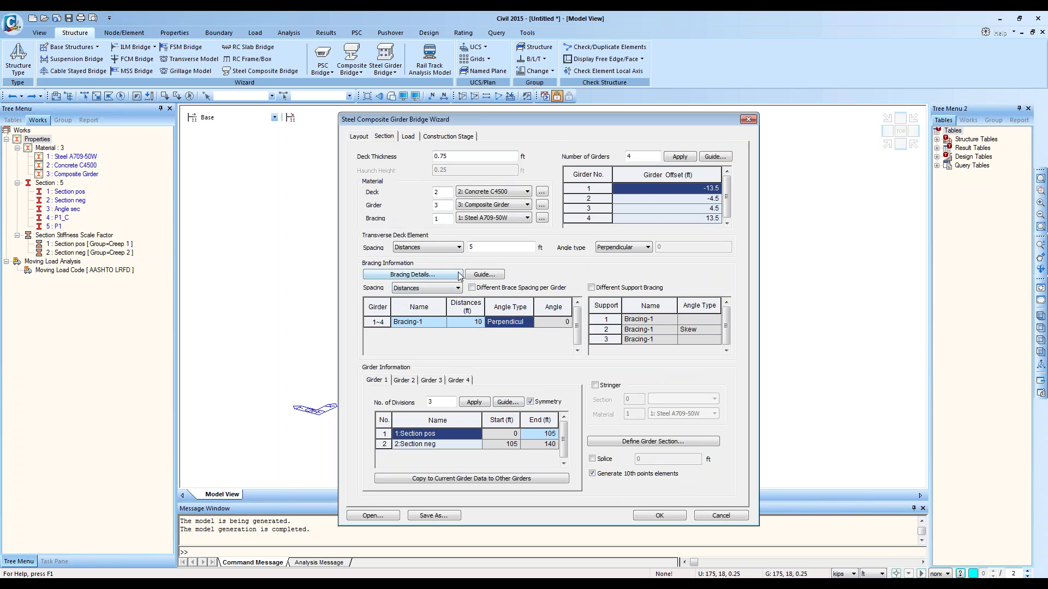
Step: Review the Bracing-1 details and brace type choices without changing them
click(437, 275)
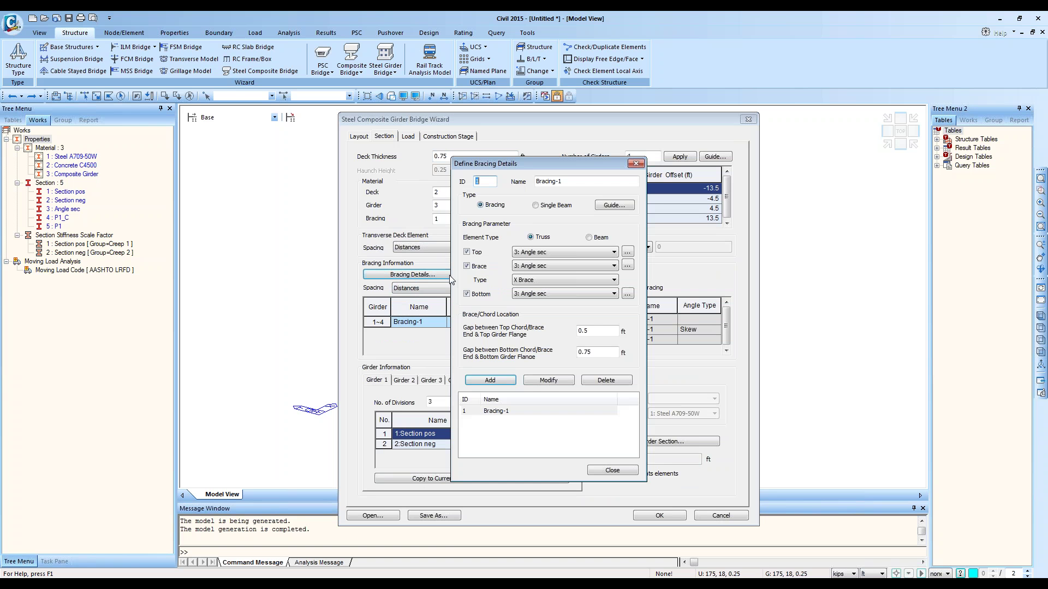
click(503, 411)
click(551, 279)
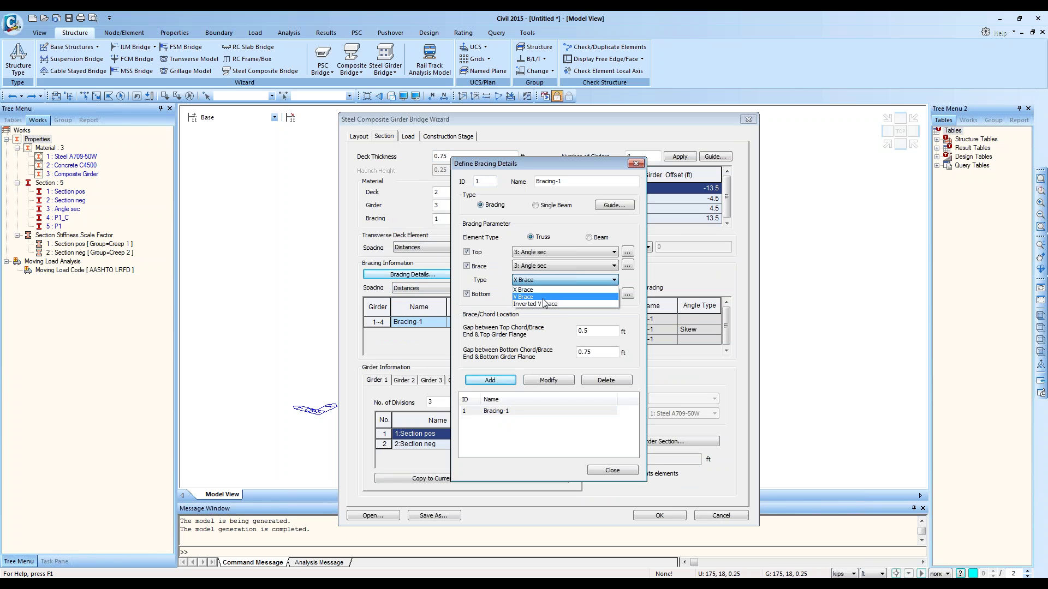
click(636, 164)
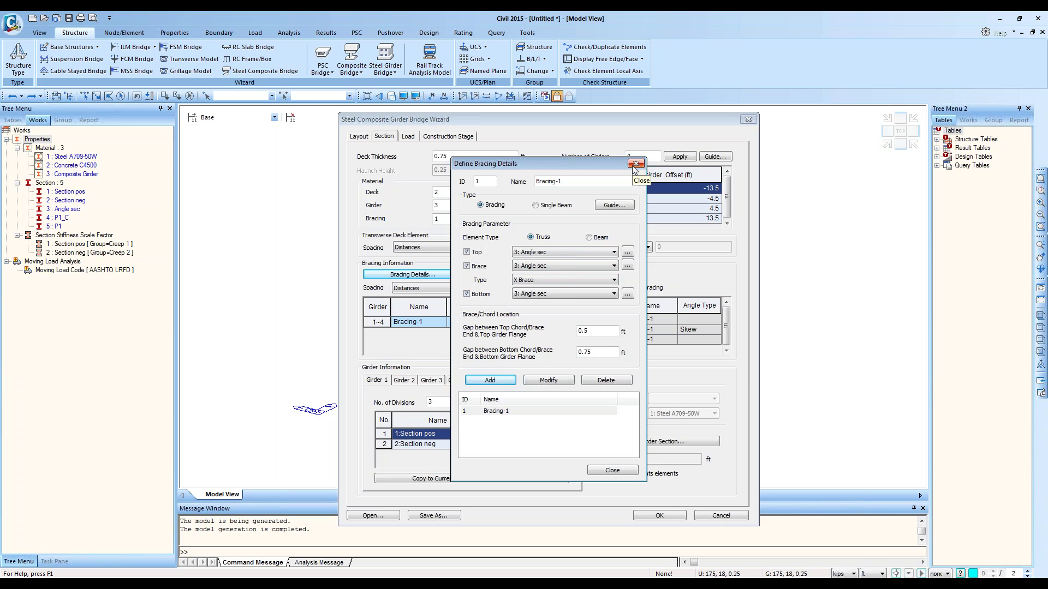
click(634, 164)
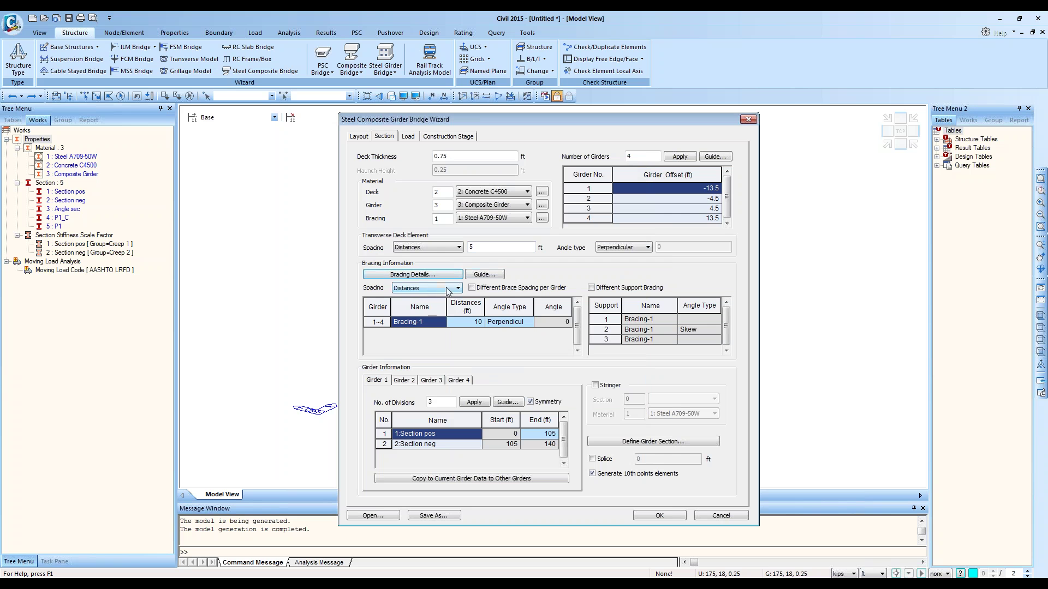
Step: Try Divisions spacing with '12@10,5@15,' for Bracing-1, then clear the entry
click(453, 288)
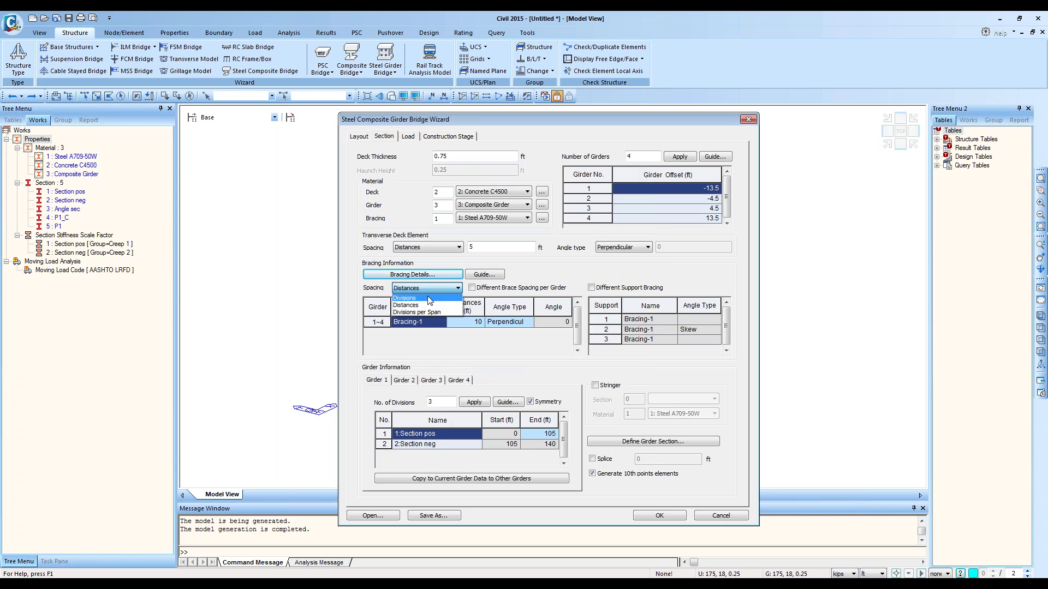
click(429, 298)
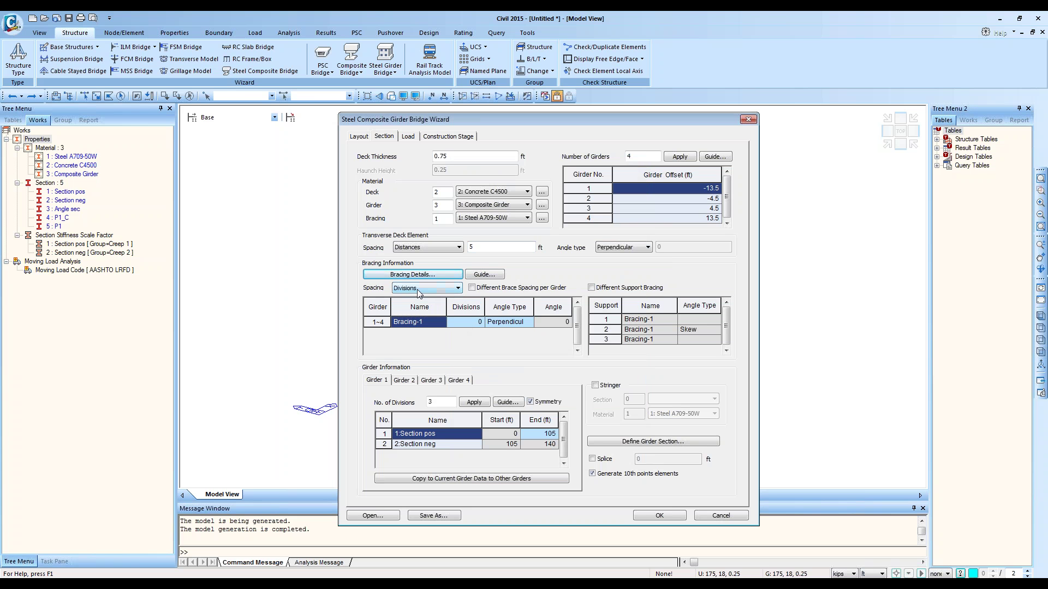
double_click(472, 323)
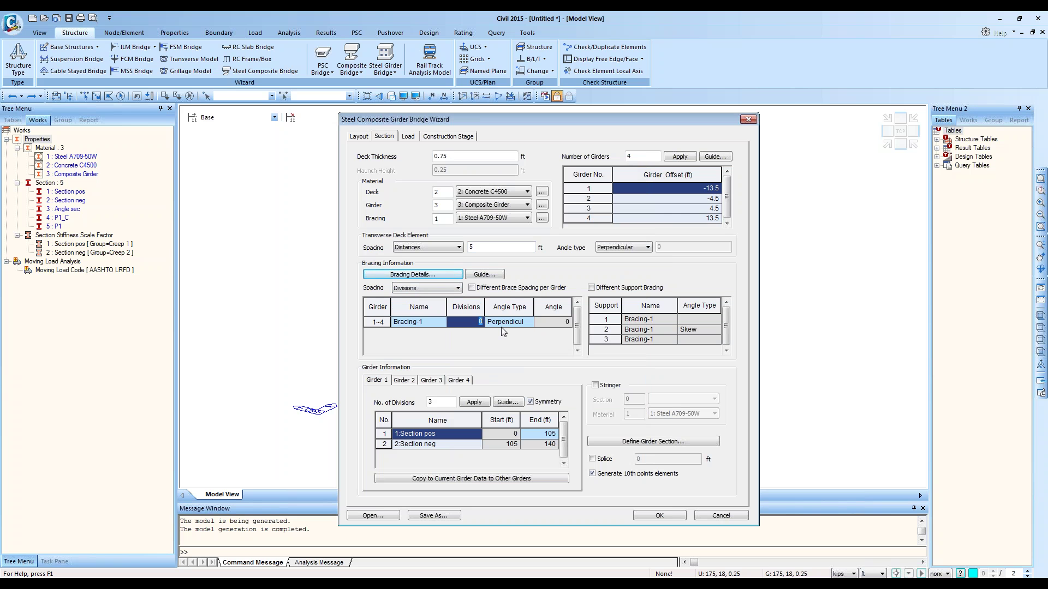
text(12@10,5@15,)
key(BackSpace)
key(BackSpace)
key(BackSpace)
key(BackSpace)
key(BackSpace)
key(BackSpace)
key(BackSpace)
key(BackSpace)
key(BackSpace)
key(BackSpace)
key(BackSpace)
Step: Switch back to Distances and enter a Bracing-1 distance of 12@10, then edit it with 10
click(427, 288)
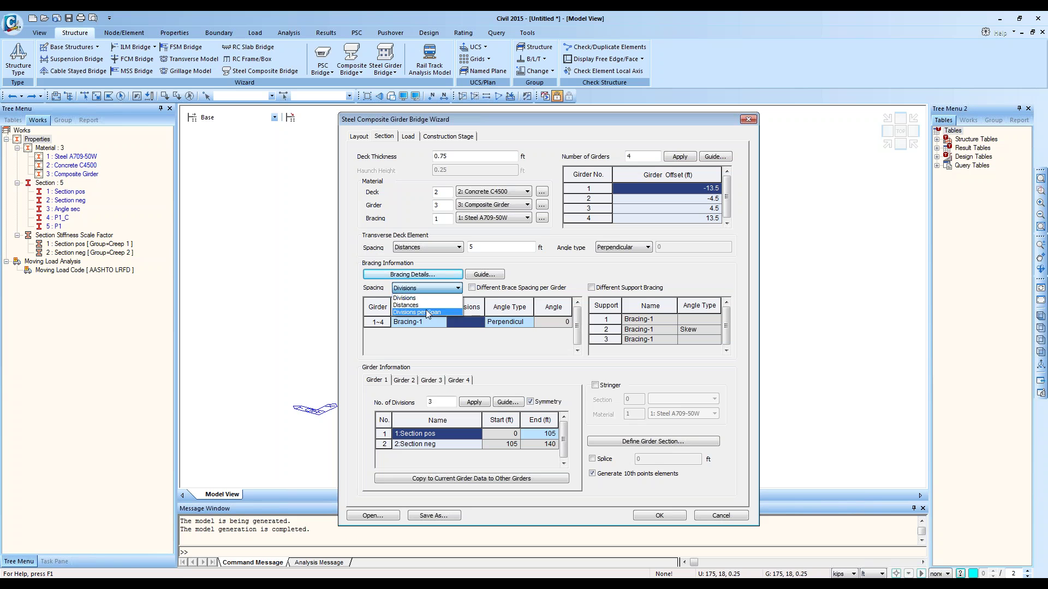
click(420, 302)
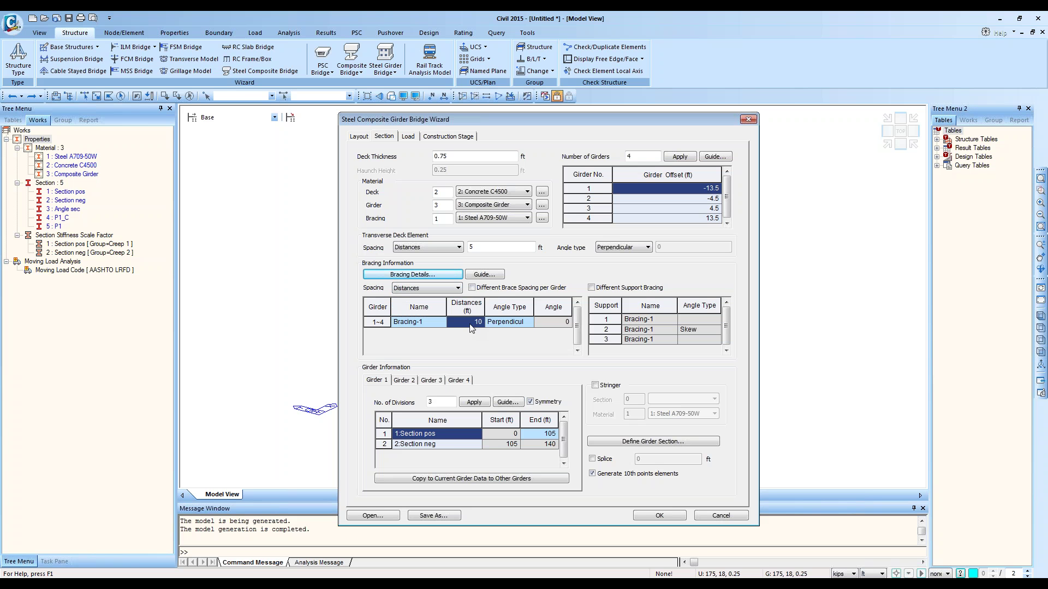
click(474, 321)
text(12@10,5)
drag(482, 322, 451, 330)
click(479, 322)
drag(479, 323, 450, 323)
text(10)
Step: Try Divisions per Span, revert to Distances with per-girder spacing, then switch to the lean-on bracing model
click(433, 286)
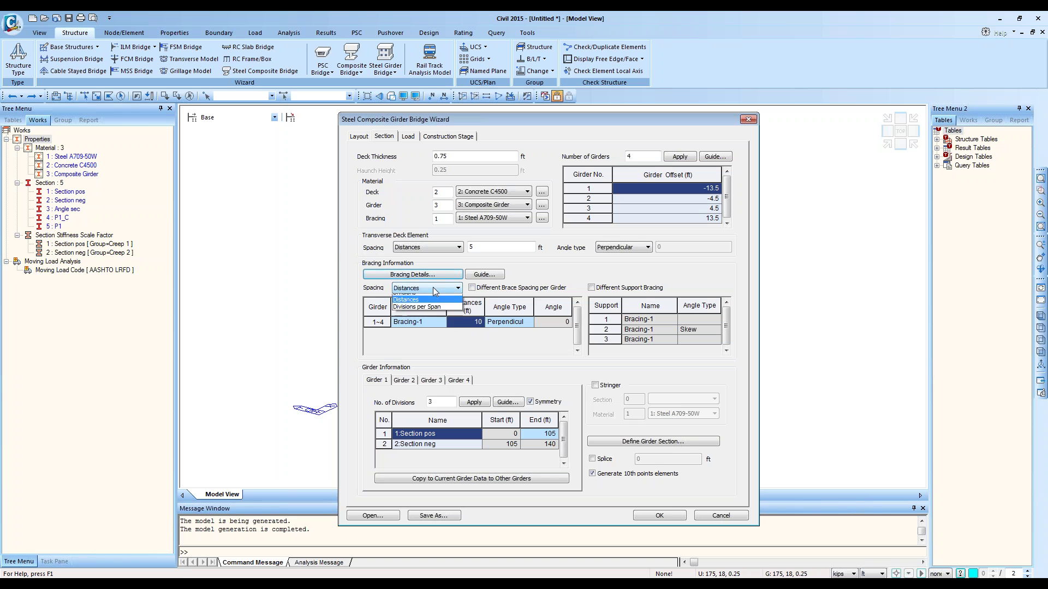
click(430, 308)
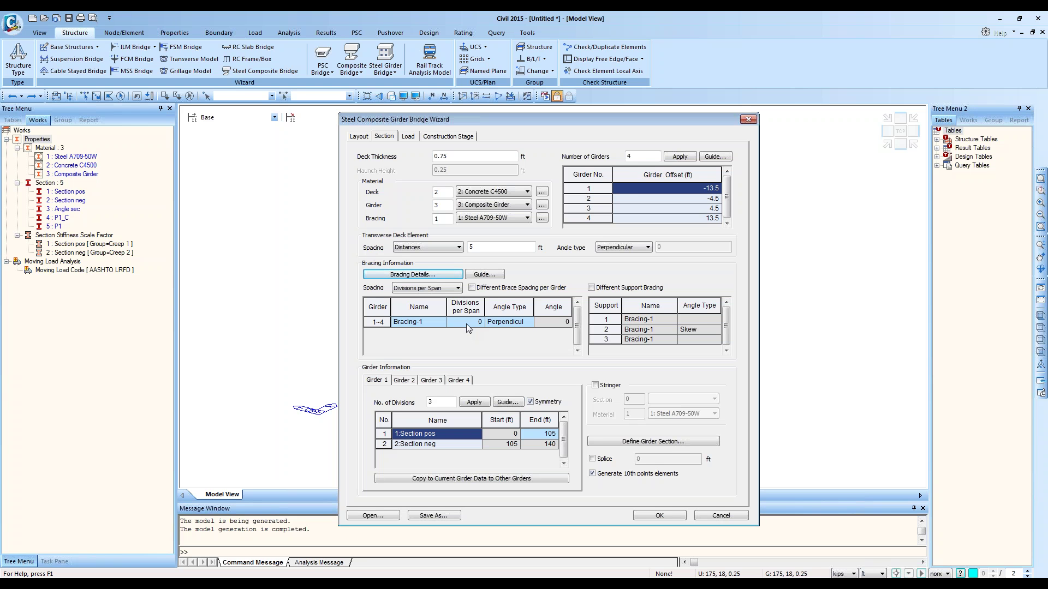
click(457, 288)
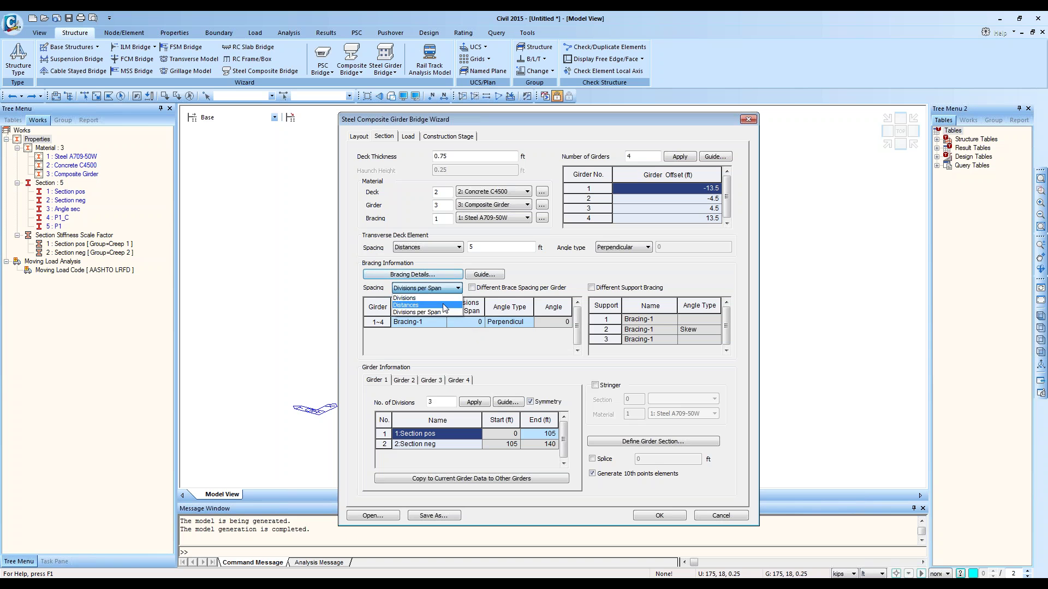
click(420, 304)
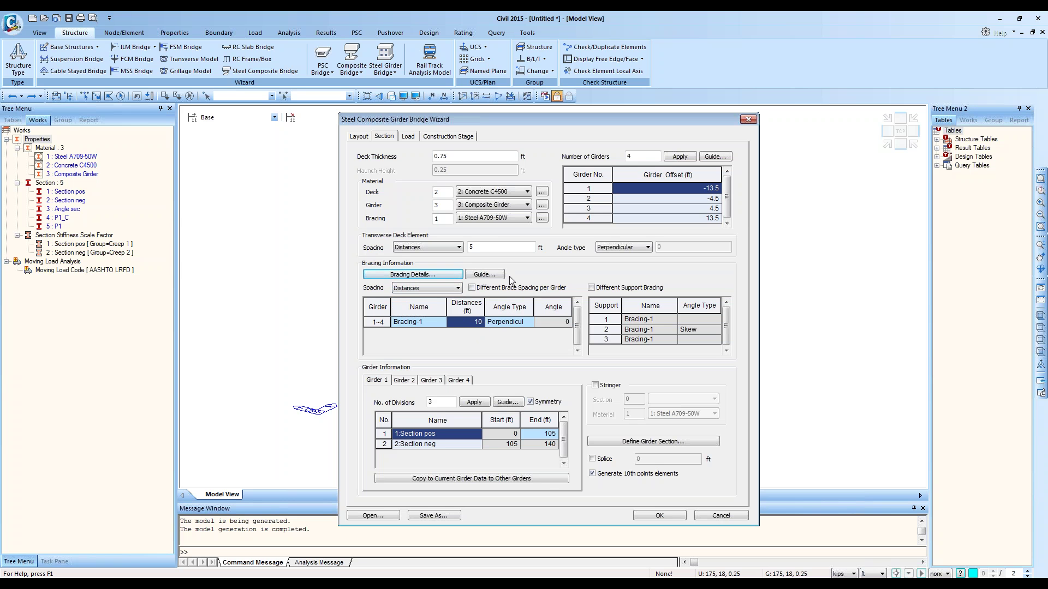
click(483, 288)
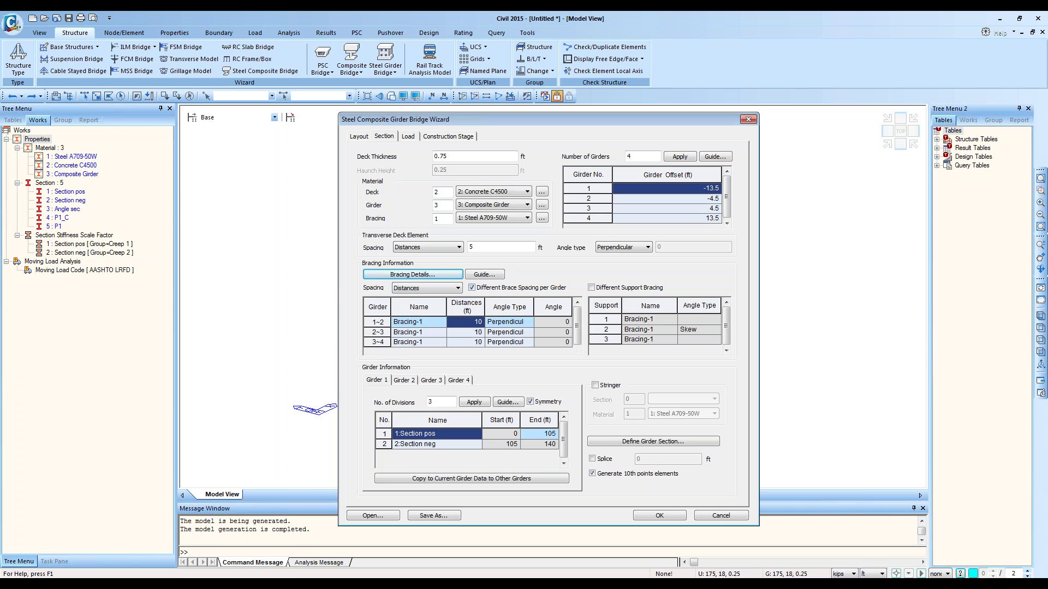
mouse_move(147, 585)
click(135, 547)
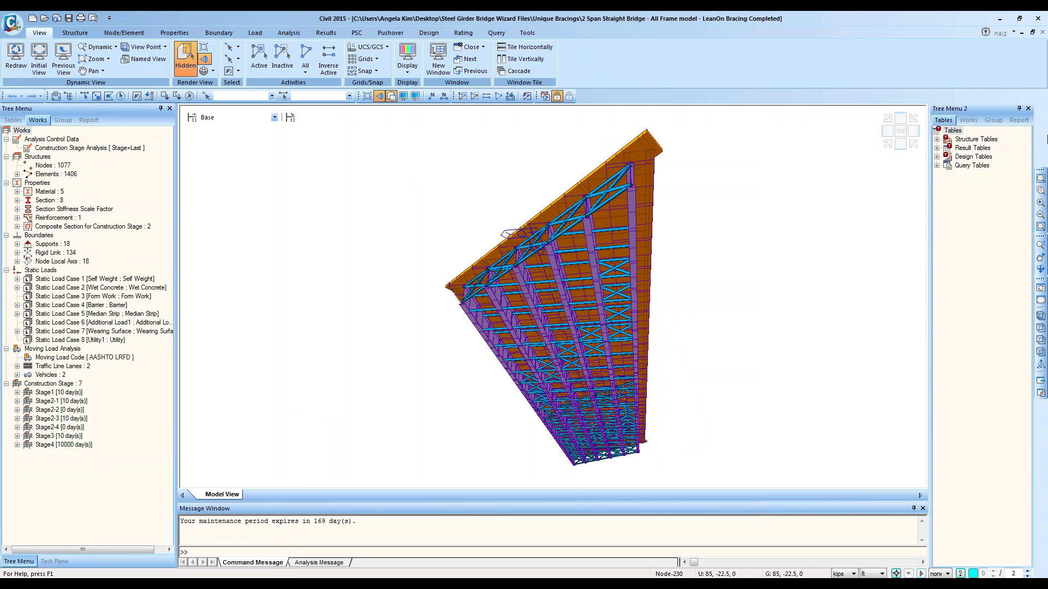
Step: Zoom into the bracing area and orbit to view the bridge from underneath
click(1040, 190)
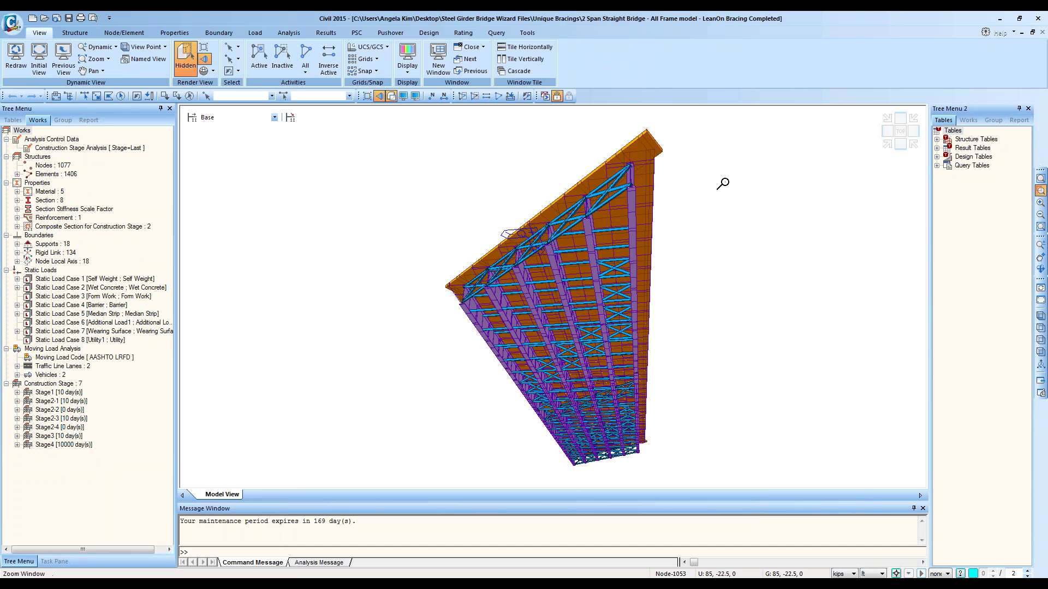
drag(712, 187, 456, 383)
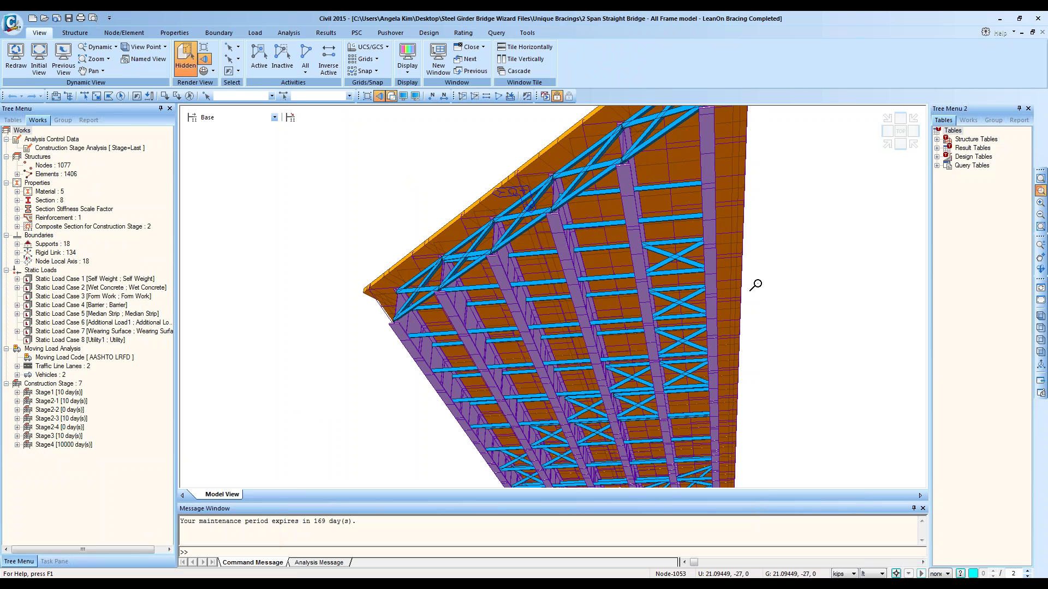
ctrl+middle_drag(749, 287, 683, 290)
key(Escape)
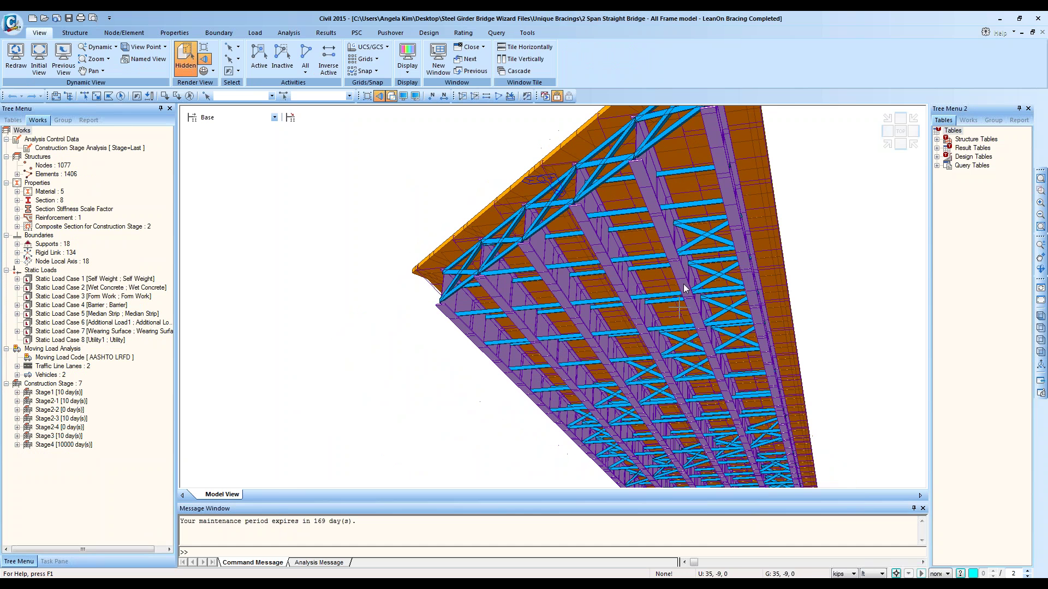
middle_drag(735, 261, 690, 301)
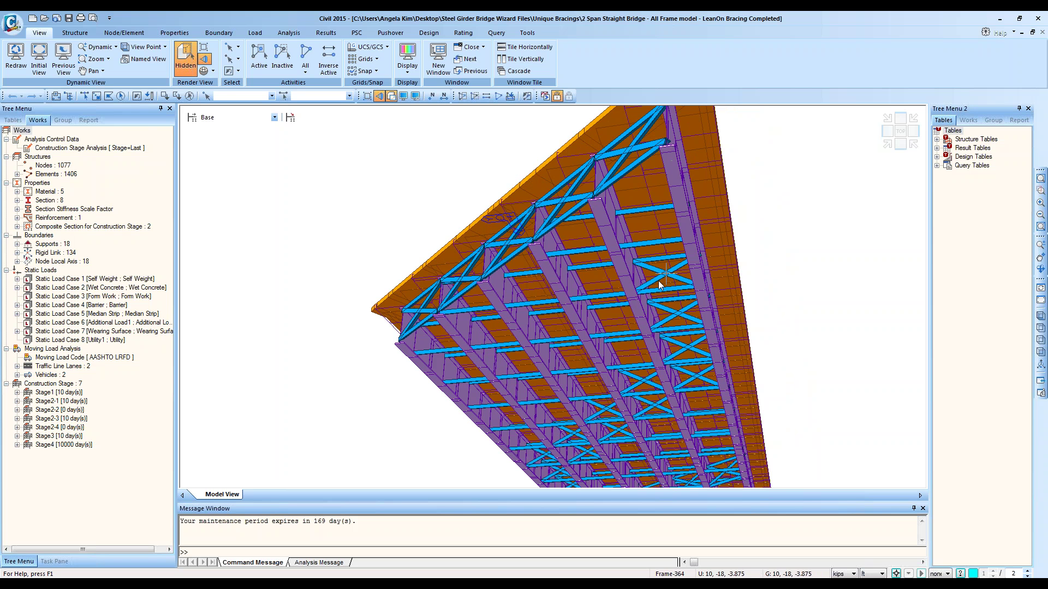
Step: Show a flat wireframe plan without perspective, orbit an iso view, then return to the wizard window
click(900, 131)
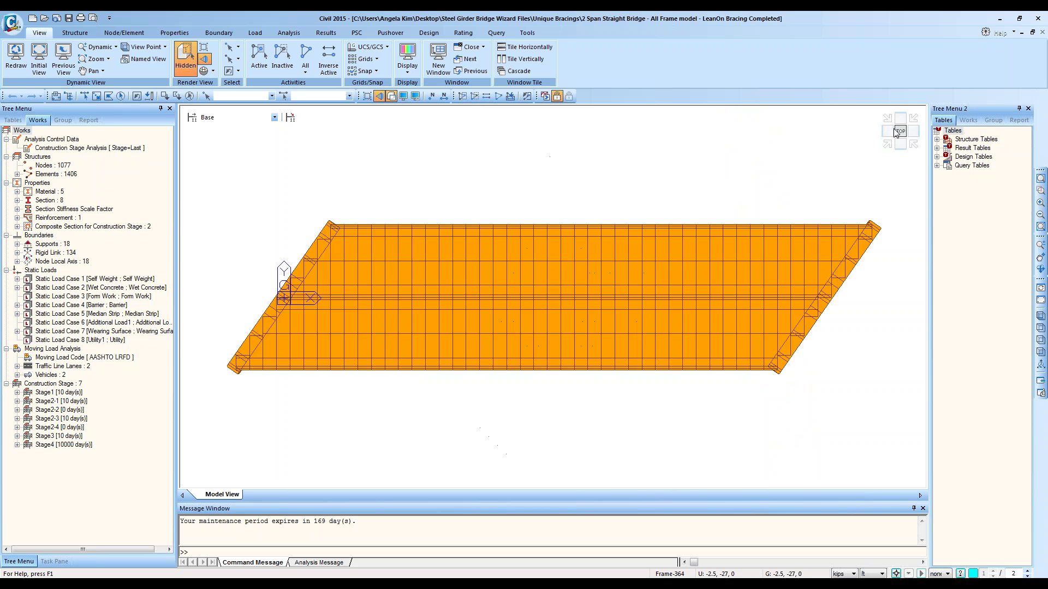
click(388, 99)
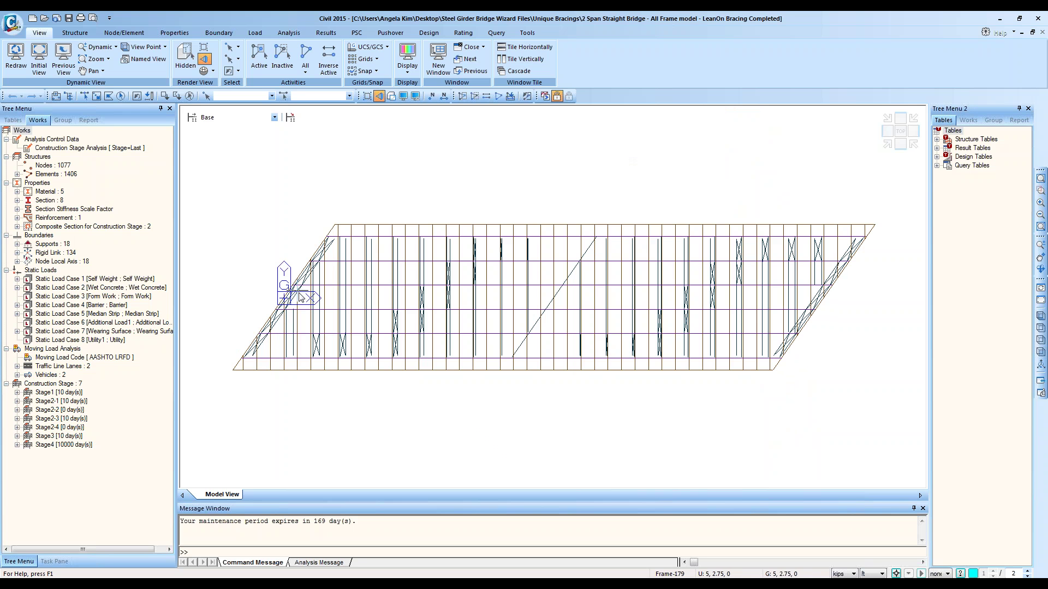
click(381, 97)
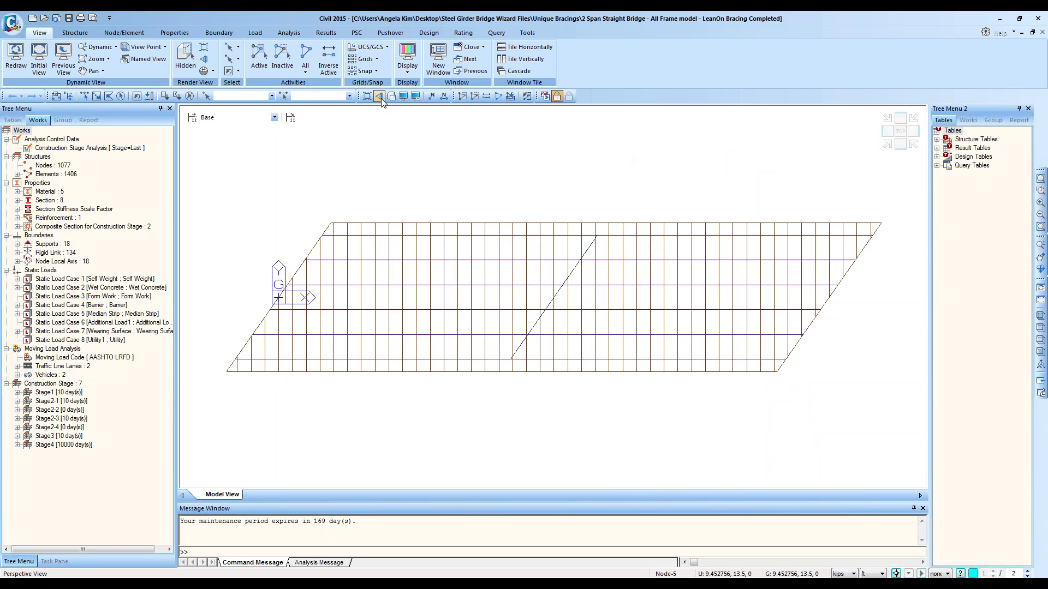
click(887, 146)
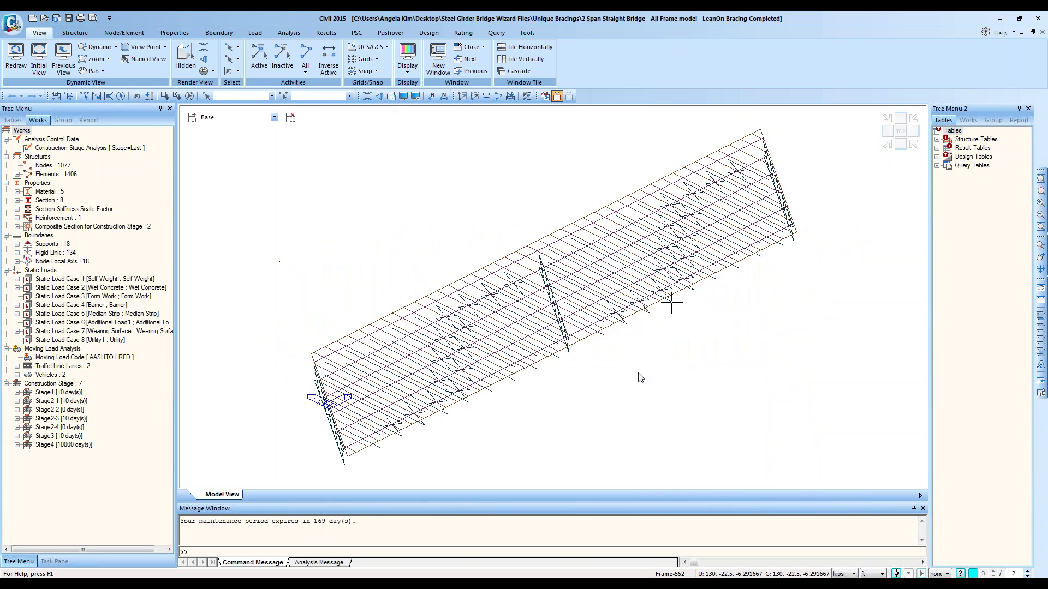
ctrl+middle_drag(640, 378, 632, 286)
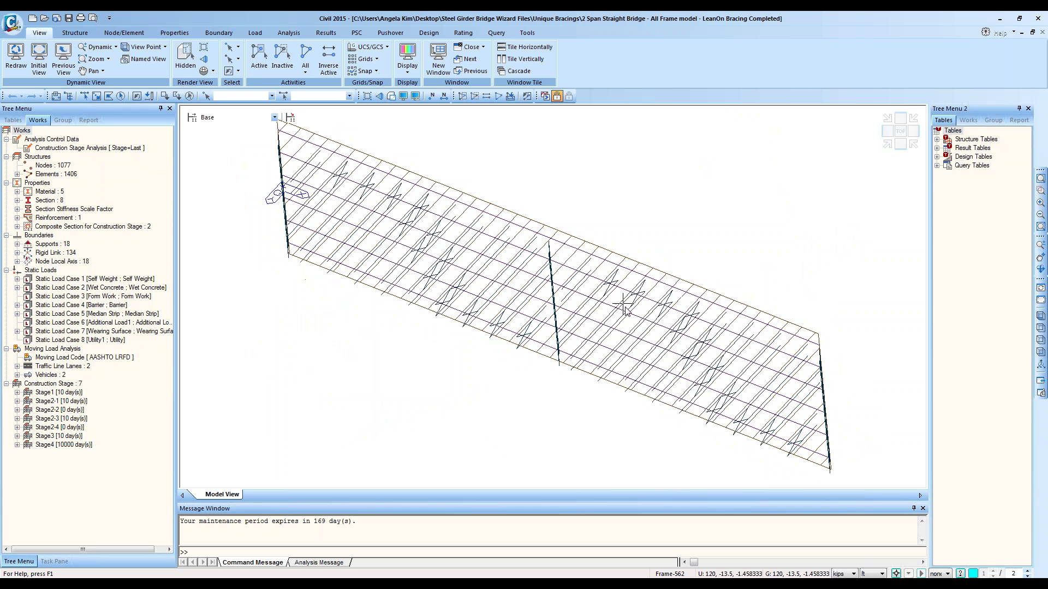
key(alt+Tab)
key(alt+Tab)
key(alt+Tab)
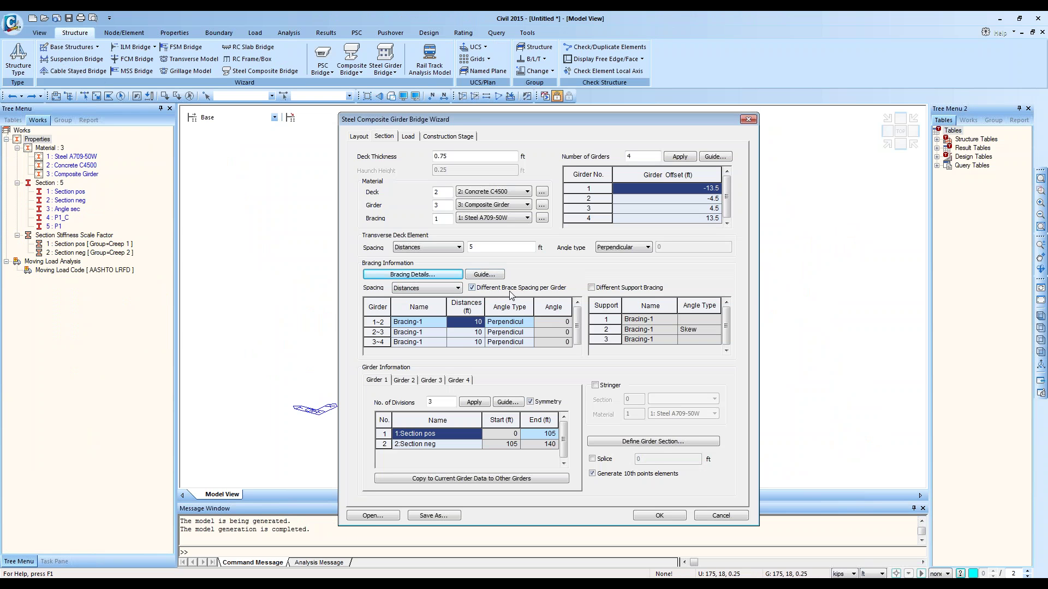
key(alt+Tab)
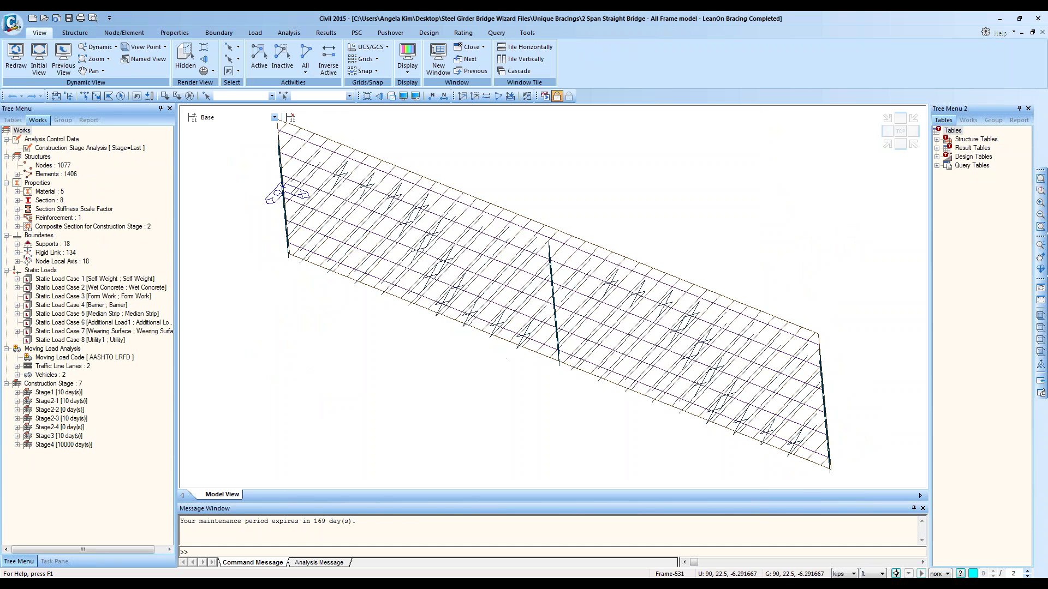
click(123, 583)
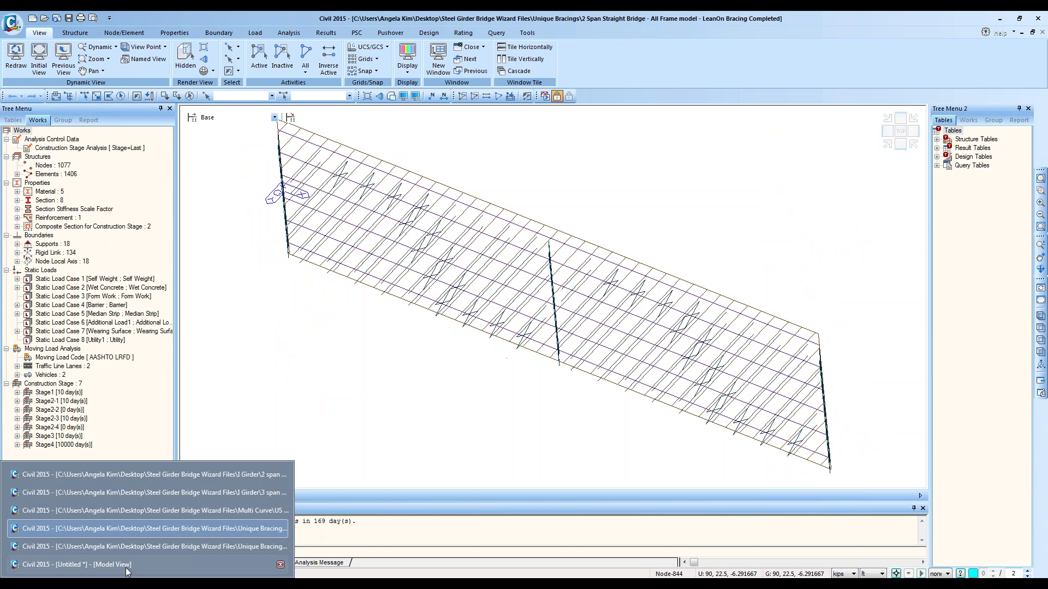
click(158, 547)
ctrl+middle_drag(703, 277, 653, 287)
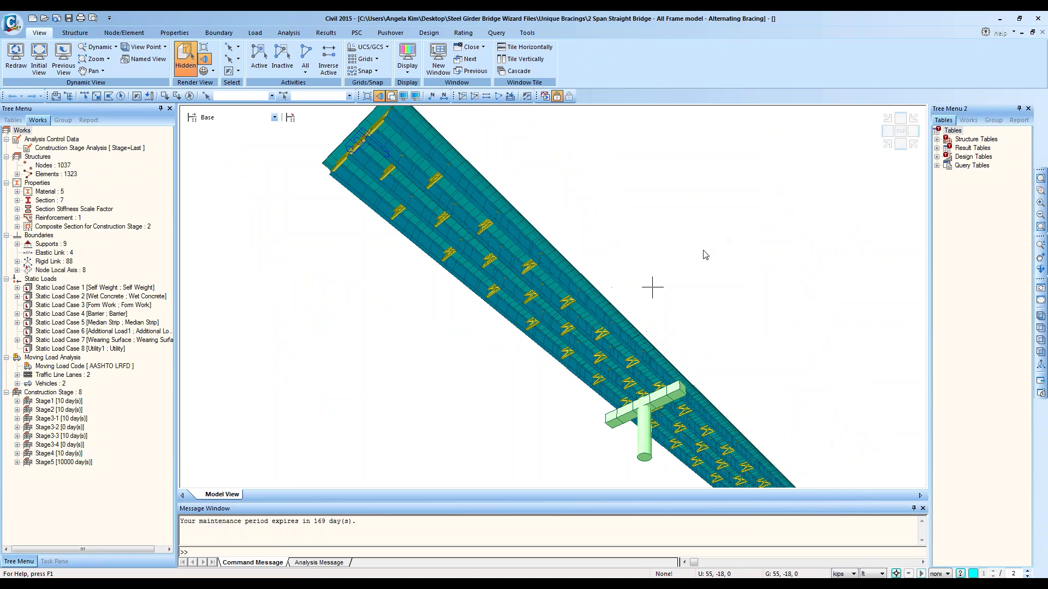
ctrl+middle_drag(491, 182, 510, 243)
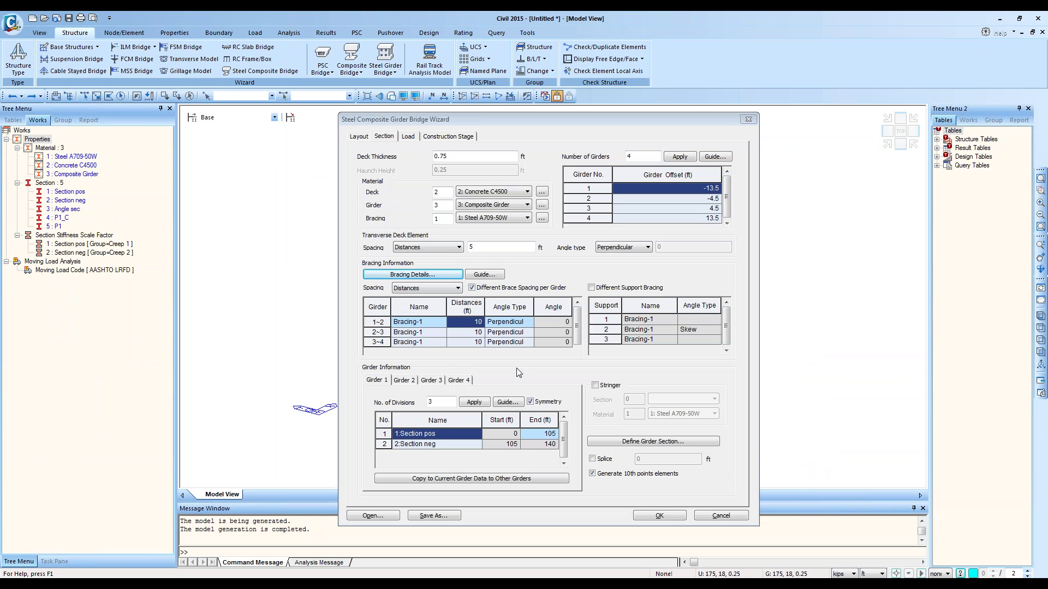
Step: Uncheck Different Brace Spacing per Girder and toggle Different Support Bracing on and off
click(472, 287)
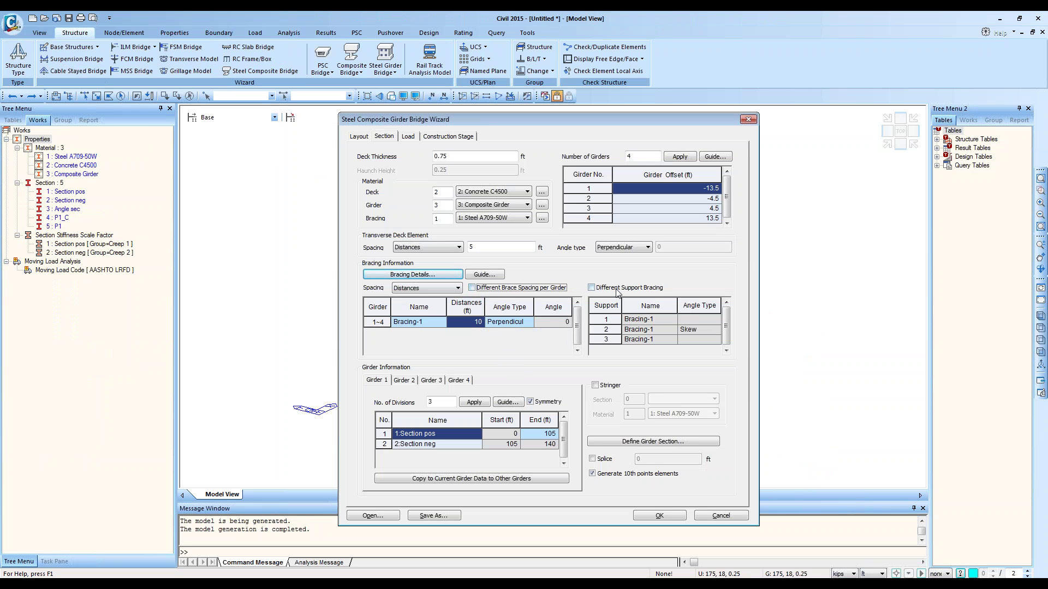
click(592, 288)
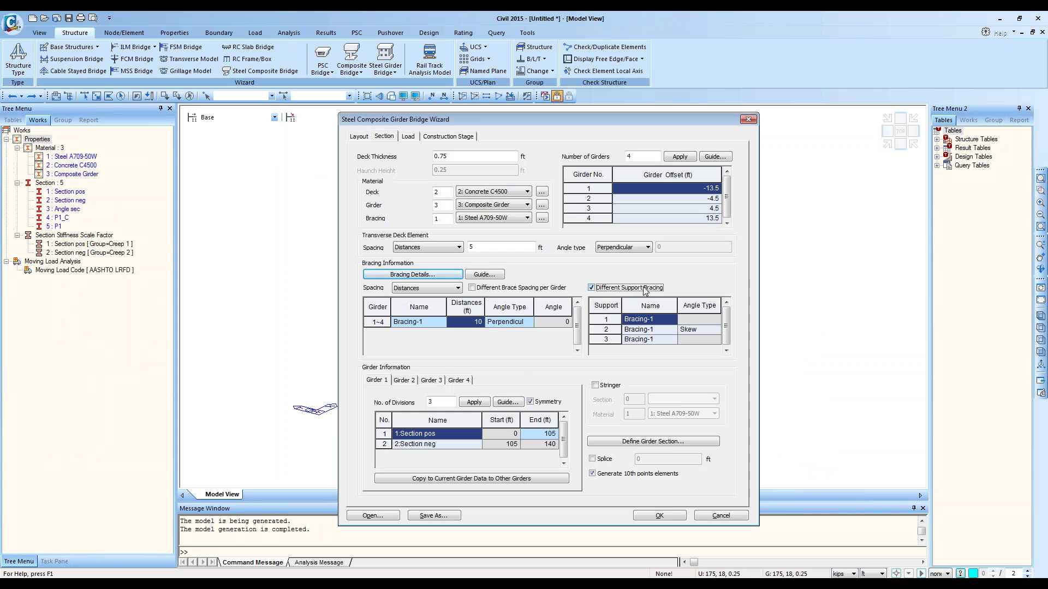
click(592, 289)
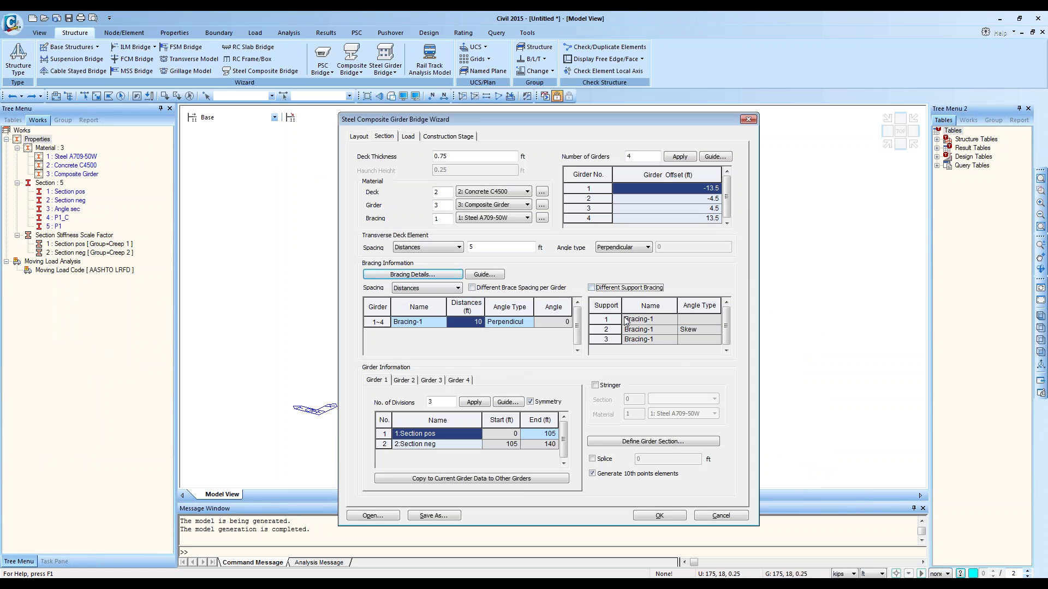
Step: Re-enable Different Support Bracing, review support 2's bracing choices, then disable it again
click(591, 287)
click(670, 329)
click(673, 330)
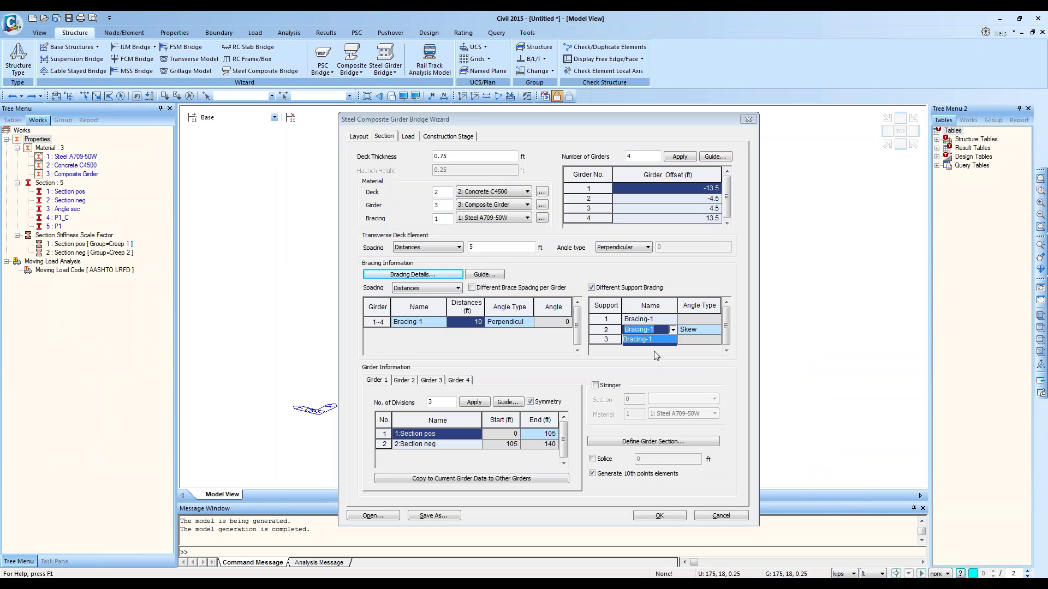
click(592, 288)
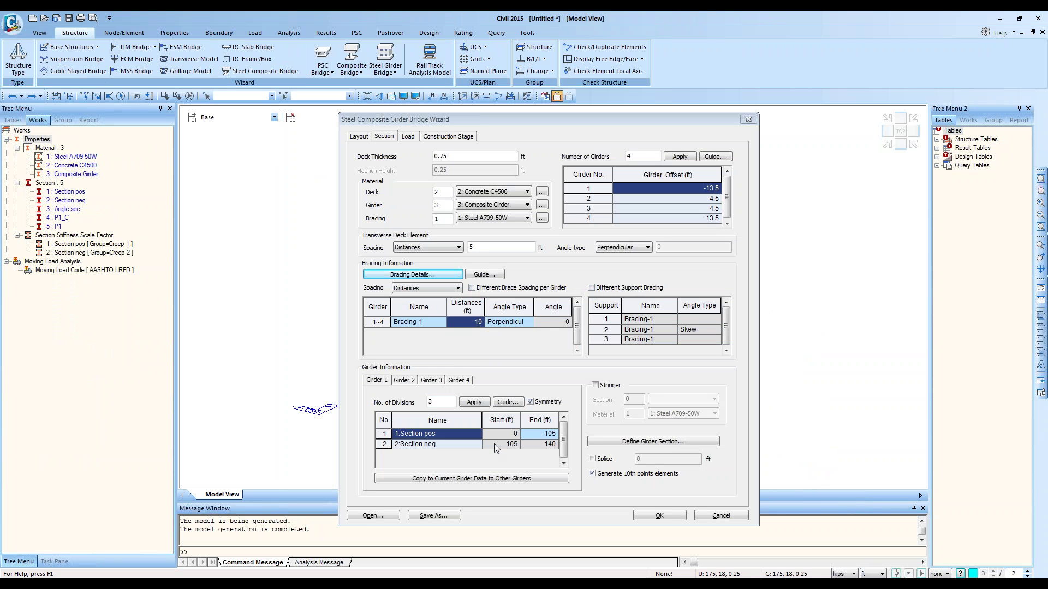
Step: Review the section data for girders 1 and 2, including divisions and section position rows
click(550, 443)
click(444, 402)
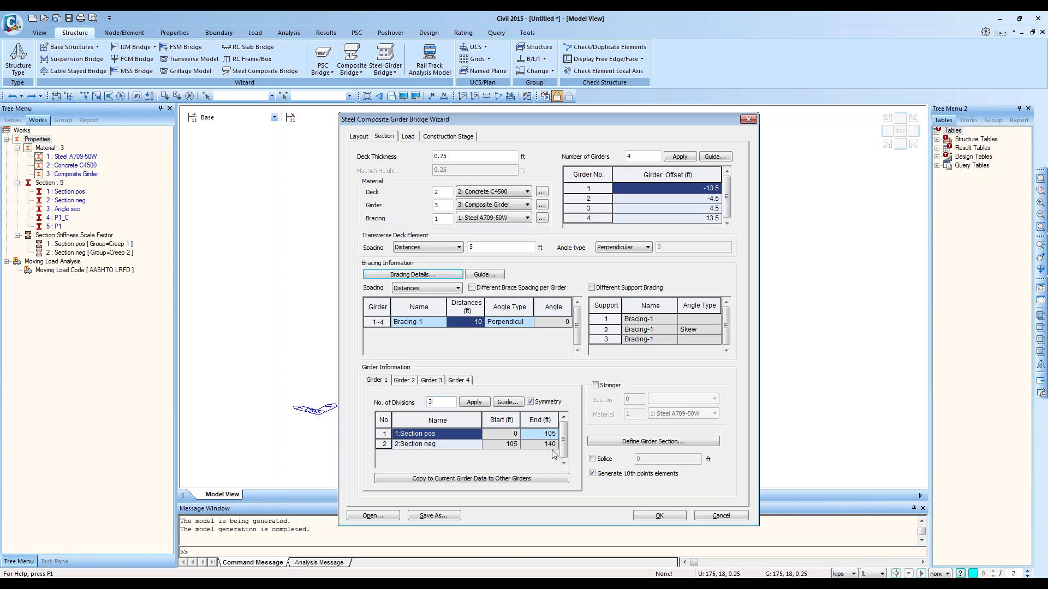
click(545, 445)
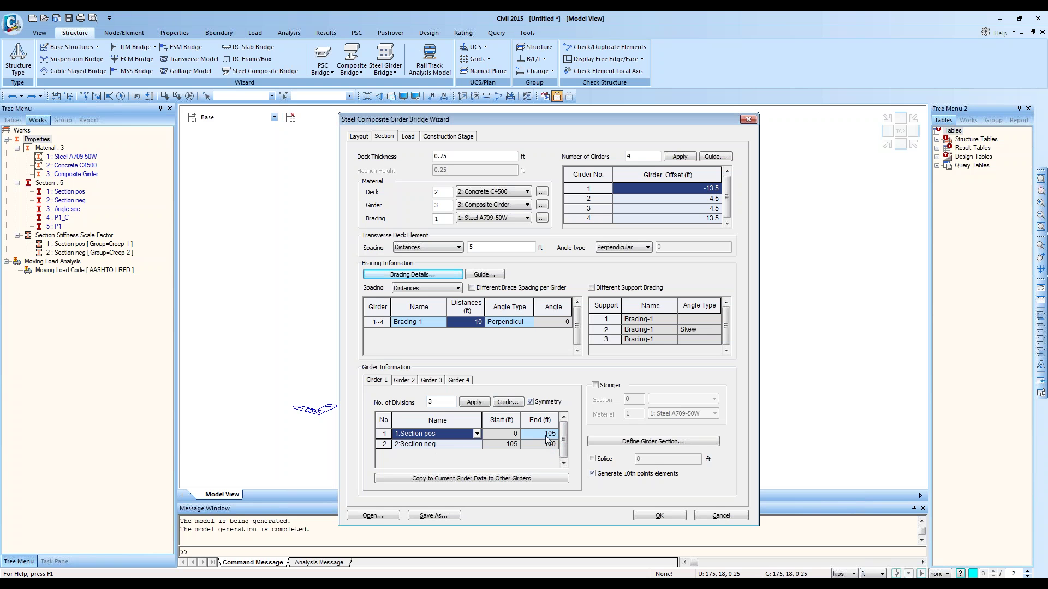
click(408, 383)
click(553, 451)
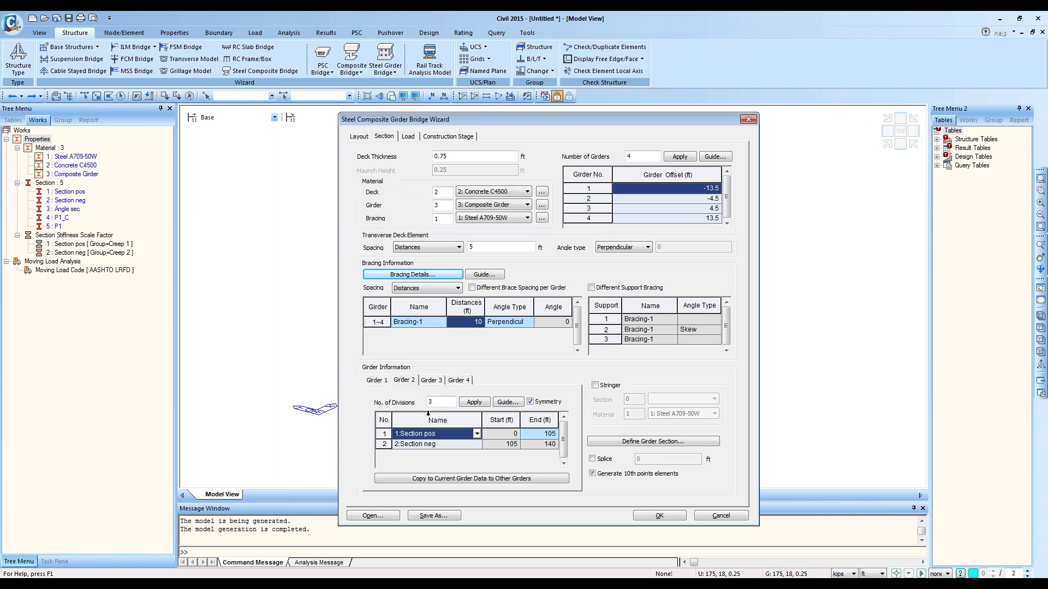
Step: Check girders 3 and 4, return to girder 1, and go to the Layout page
click(433, 380)
click(456, 381)
click(369, 381)
click(362, 136)
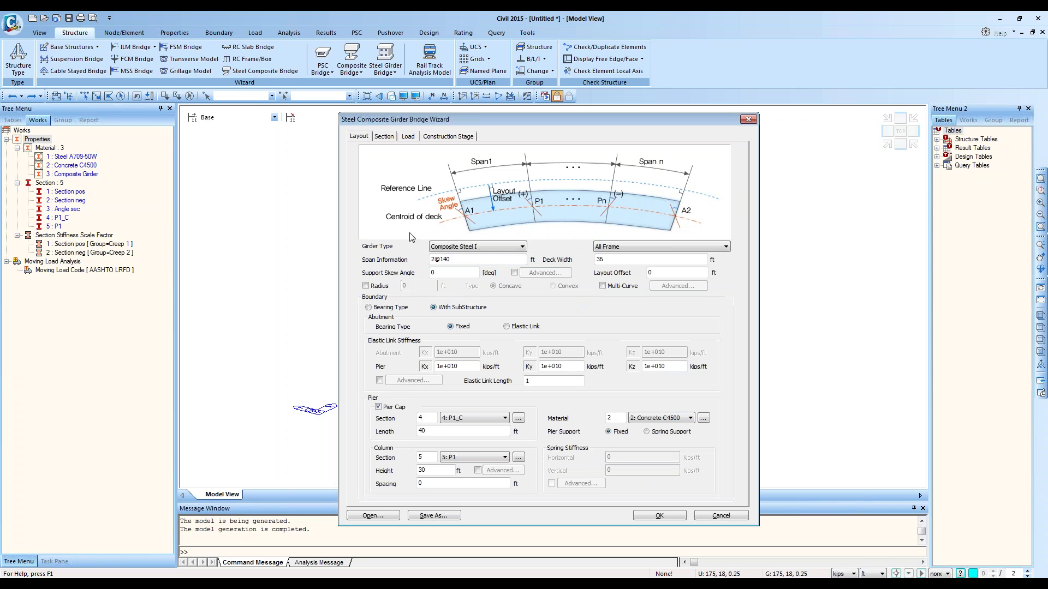
Step: Enter a support skew angle of 30 and review girders 2, 4 and 1 on Section
drag(447, 273, 357, 276)
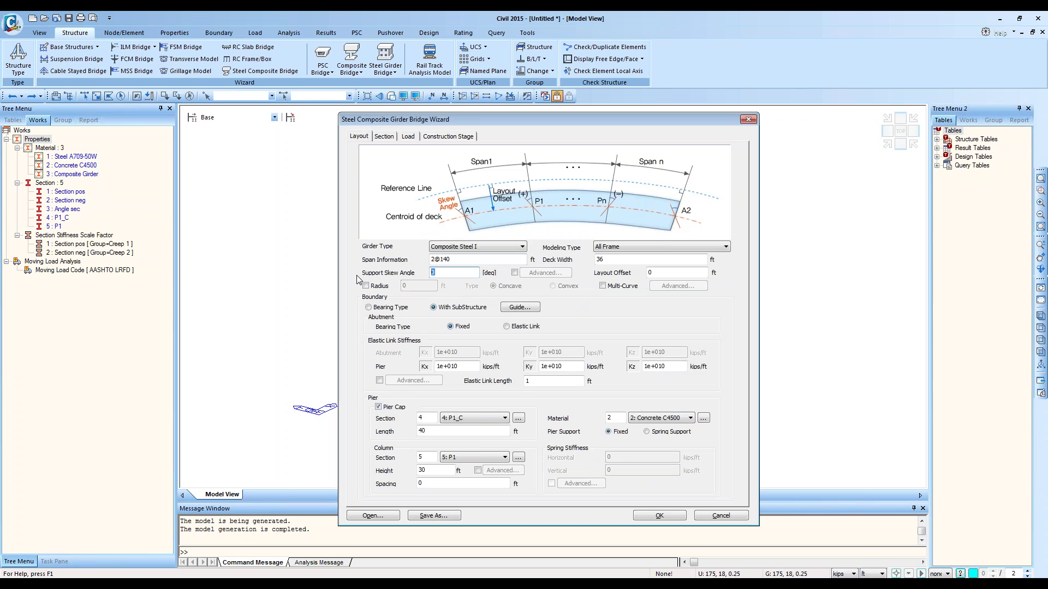
text(30)
click(384, 137)
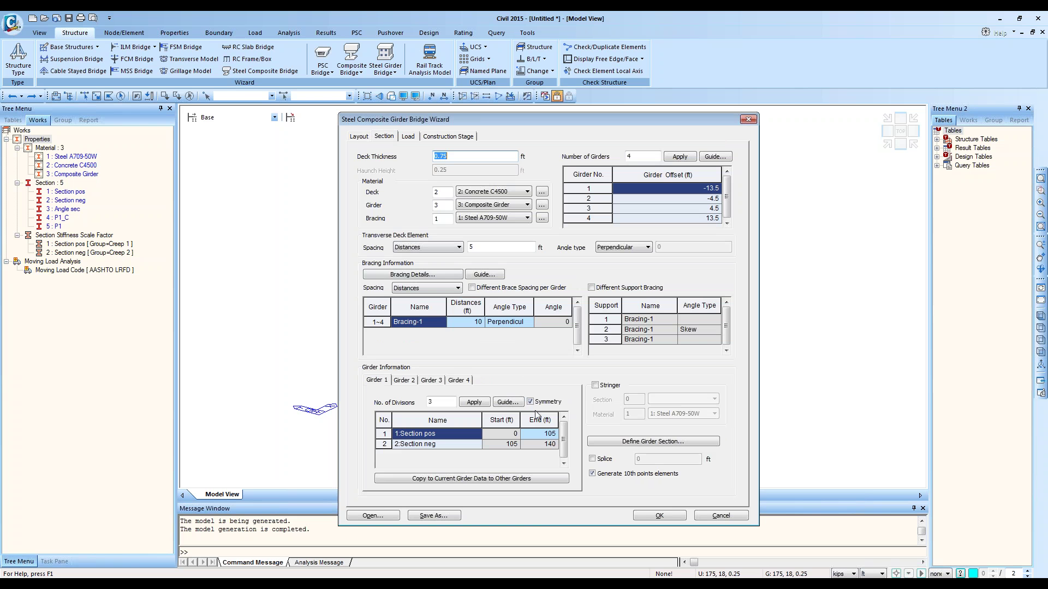
click(403, 381)
click(462, 382)
click(377, 381)
click(536, 432)
Step: Back on Layout, check the 2@140 span value, glance at Section, and return to Layout
click(360, 138)
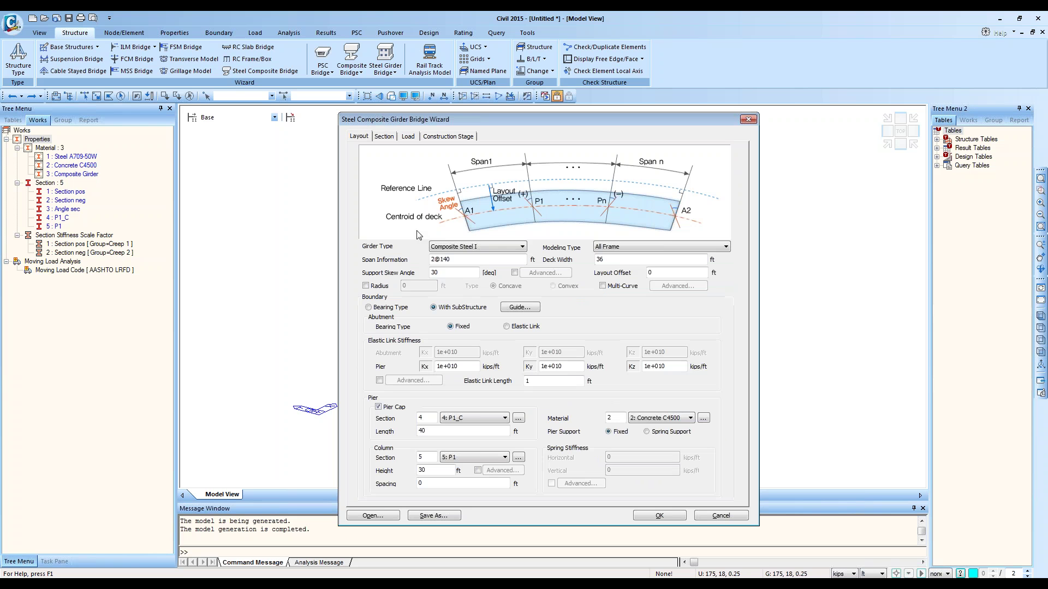
drag(455, 260, 411, 260)
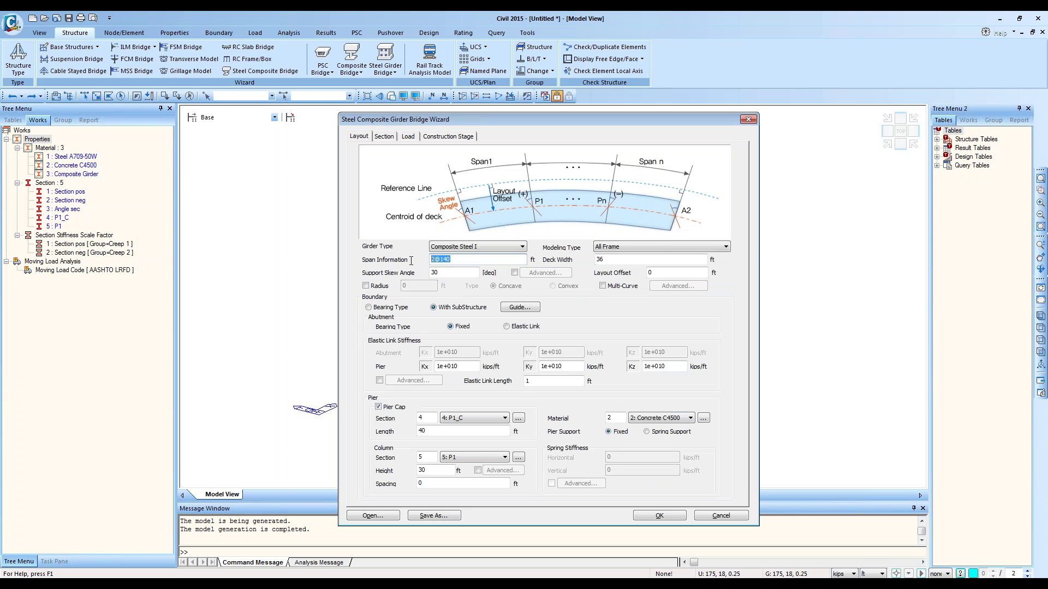
click(469, 258)
click(384, 136)
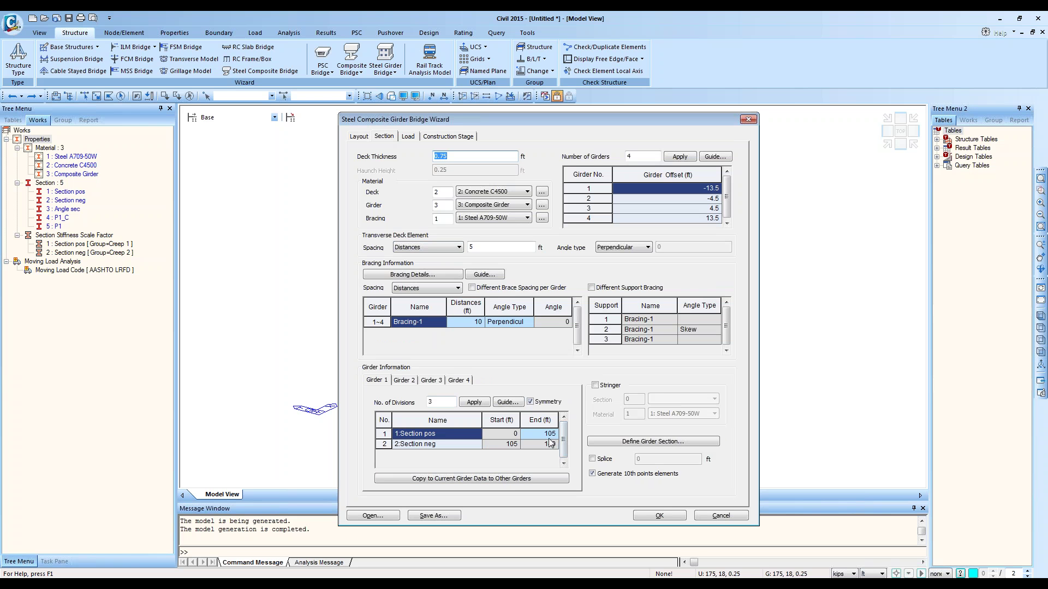
click(359, 137)
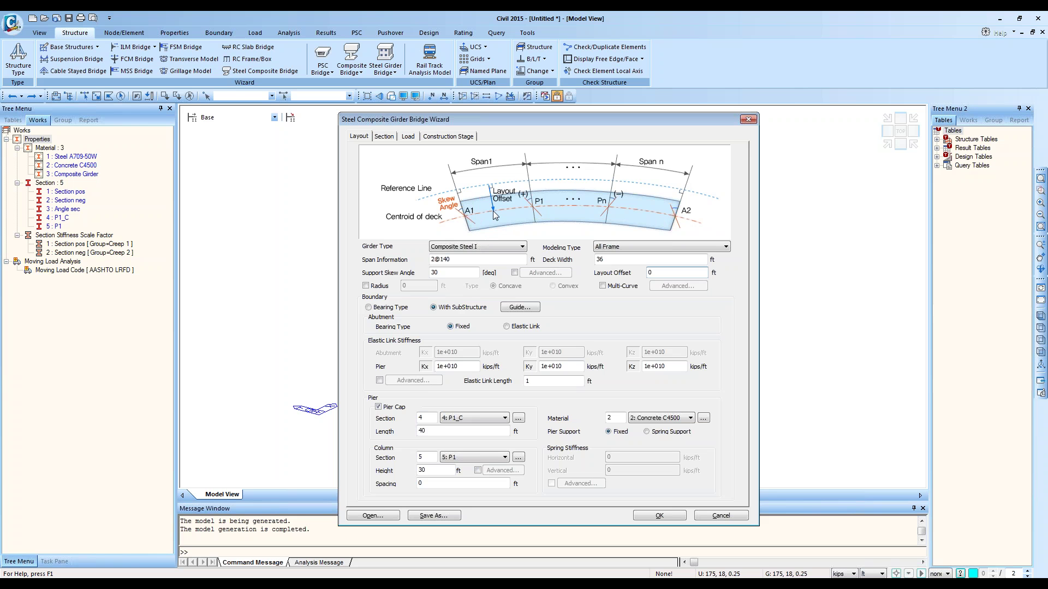
click(383, 136)
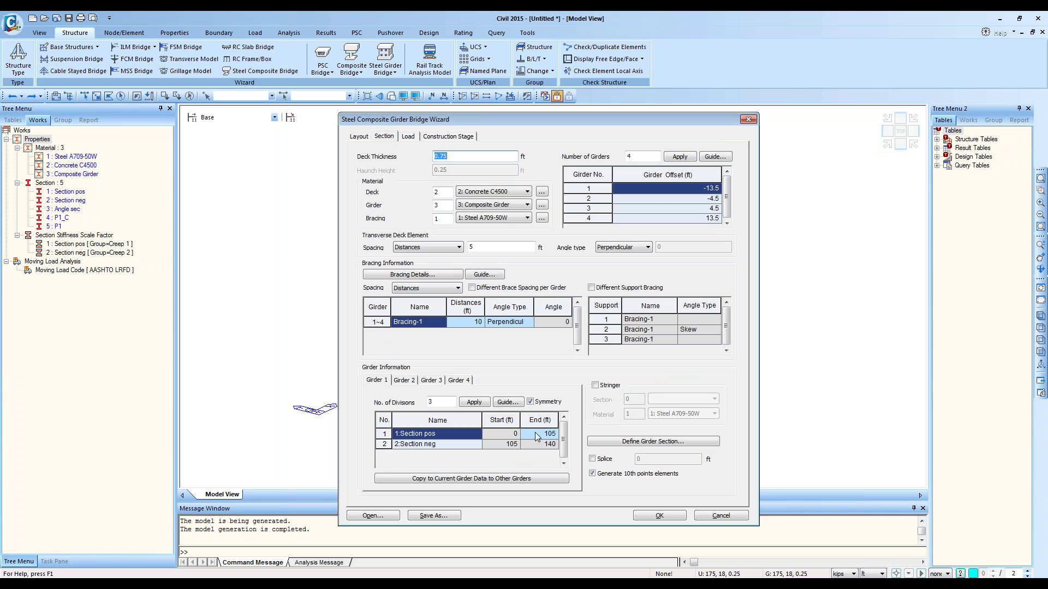
click(538, 434)
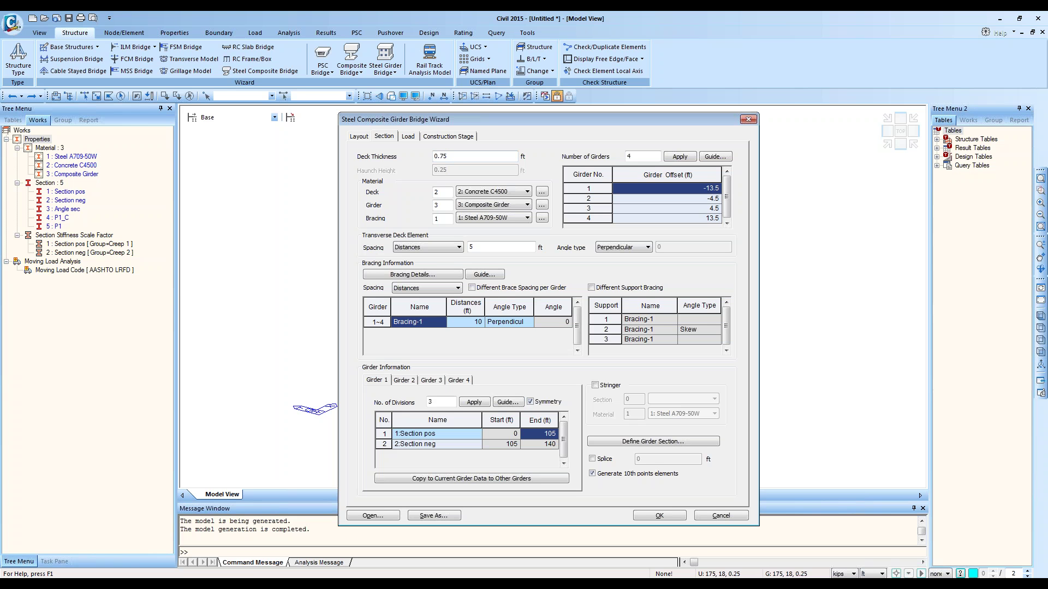
click(506, 402)
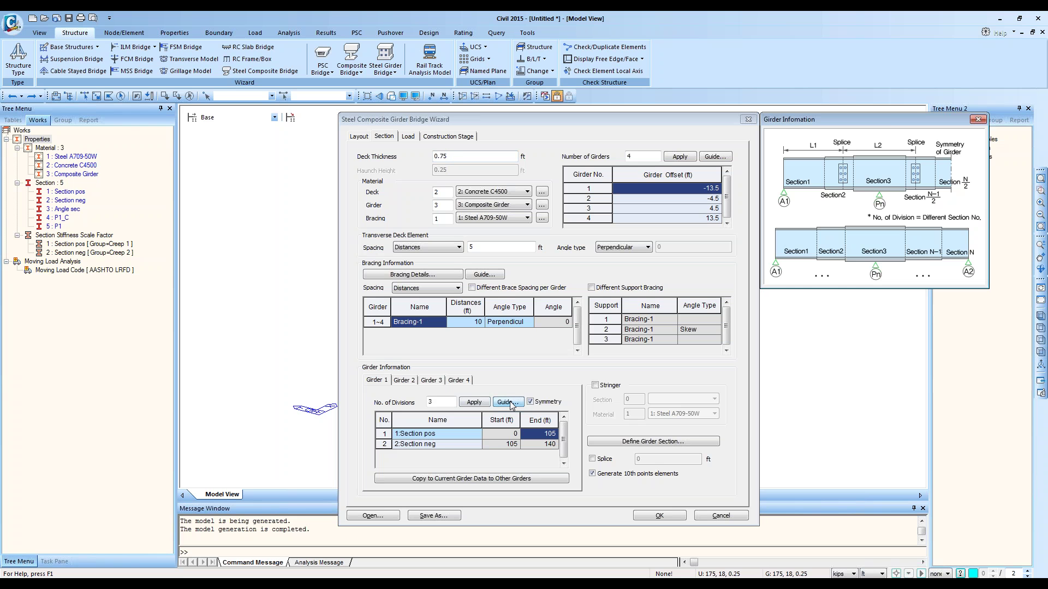
drag(876, 118, 610, 220)
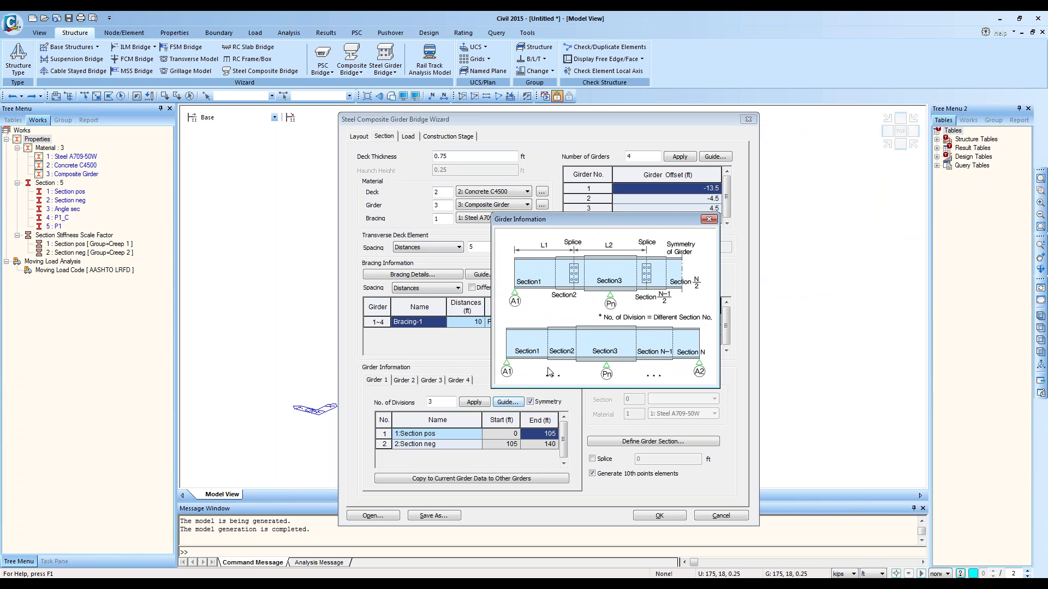
click(708, 221)
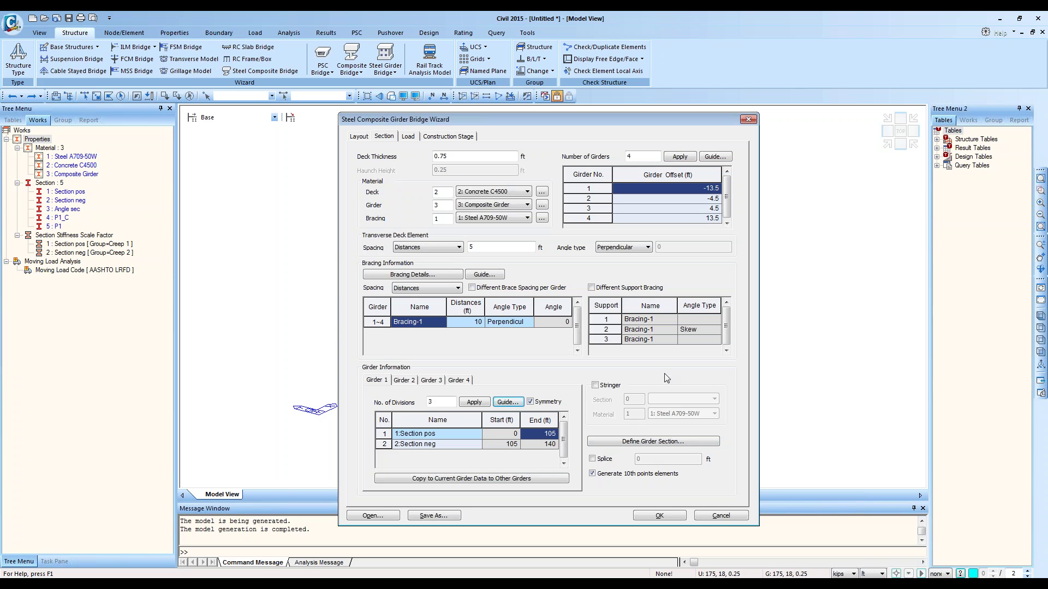
click(593, 477)
click(592, 460)
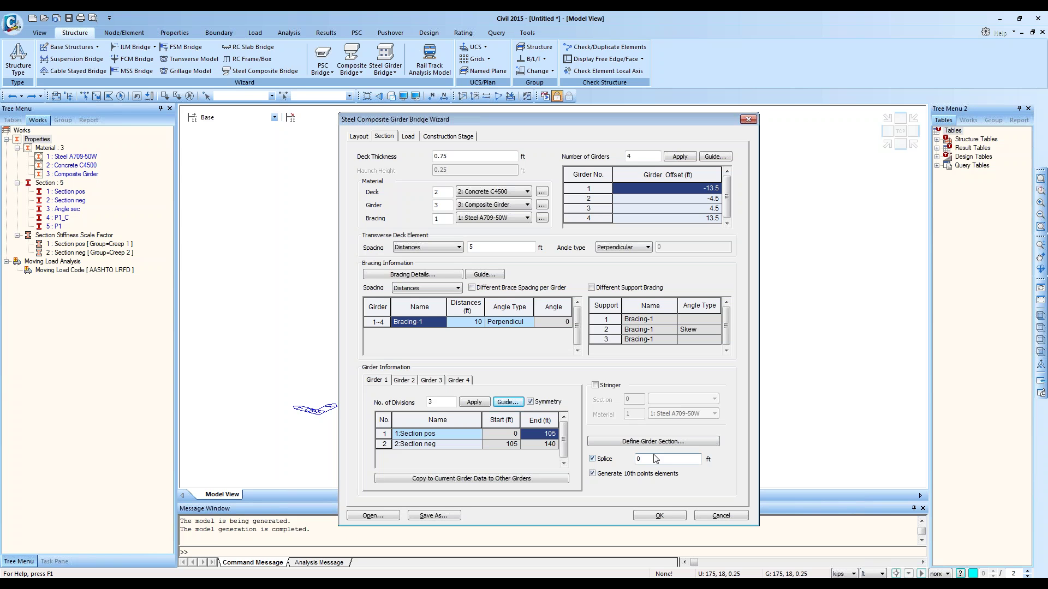
key(Tab)
text(100,200, 30)
key(BackSpace)
key(BackSpace)
key(BackSpace)
key(BackSpace)
key(BackSpace)
key(BackSpace)
key(BackSpace)
key(BackSpace)
key(BackSpace)
key(BackSpace)
key(BackSpace)
click(608, 461)
click(596, 386)
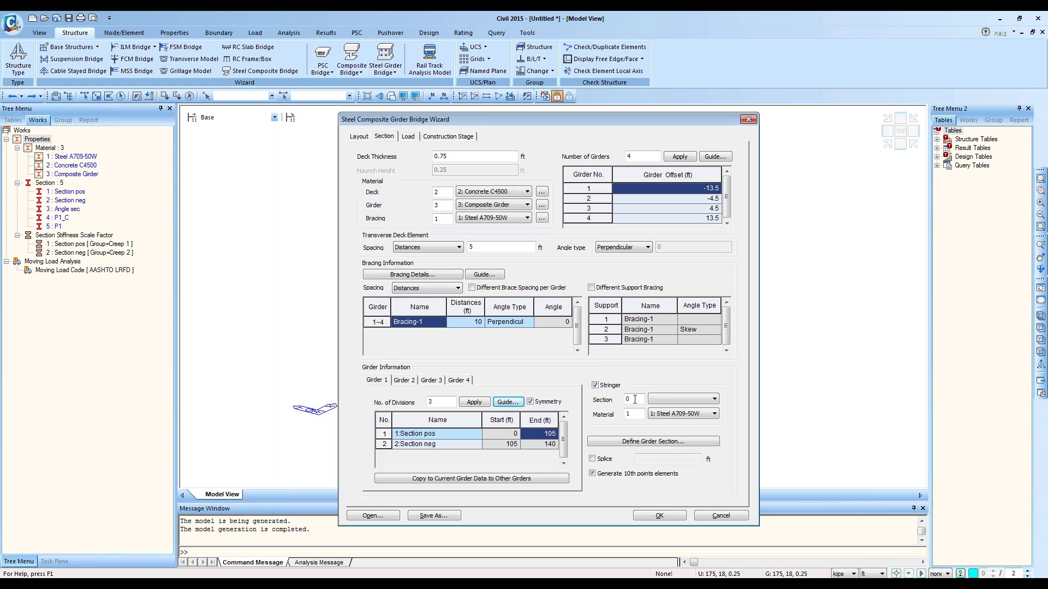
click(670, 399)
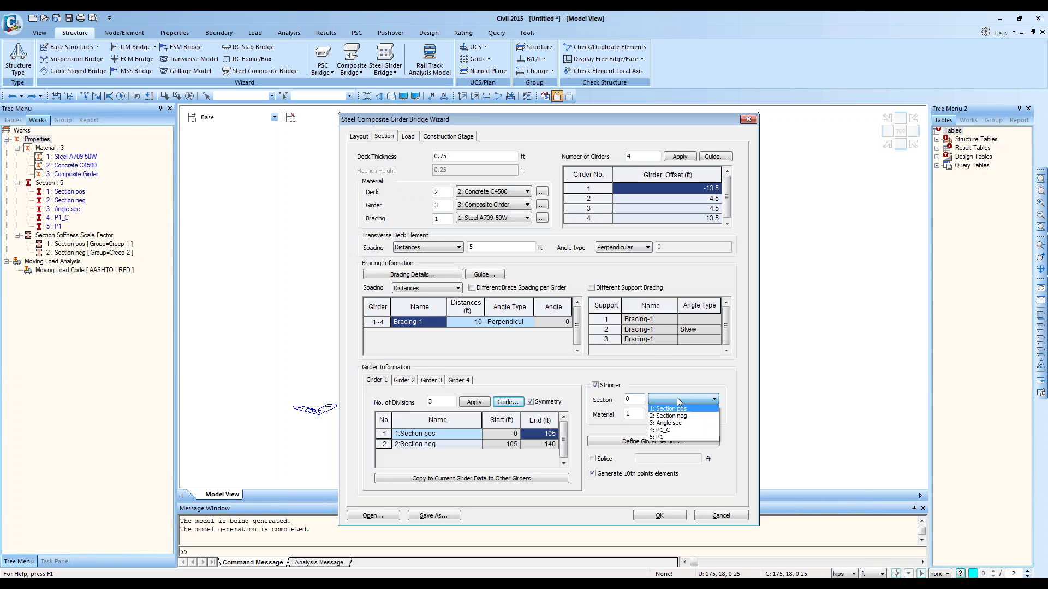
click(678, 399)
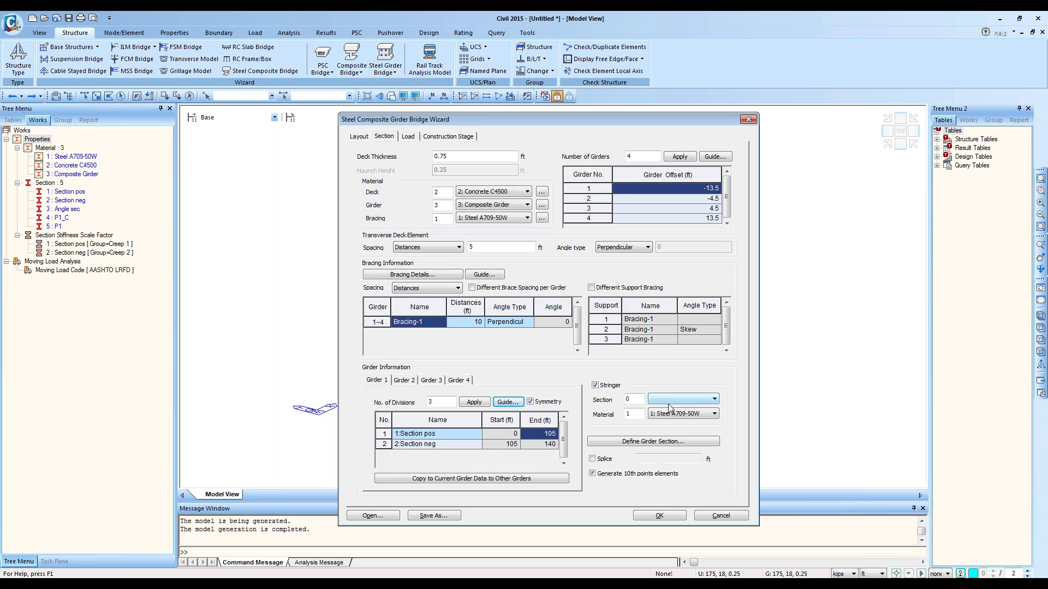
click(595, 386)
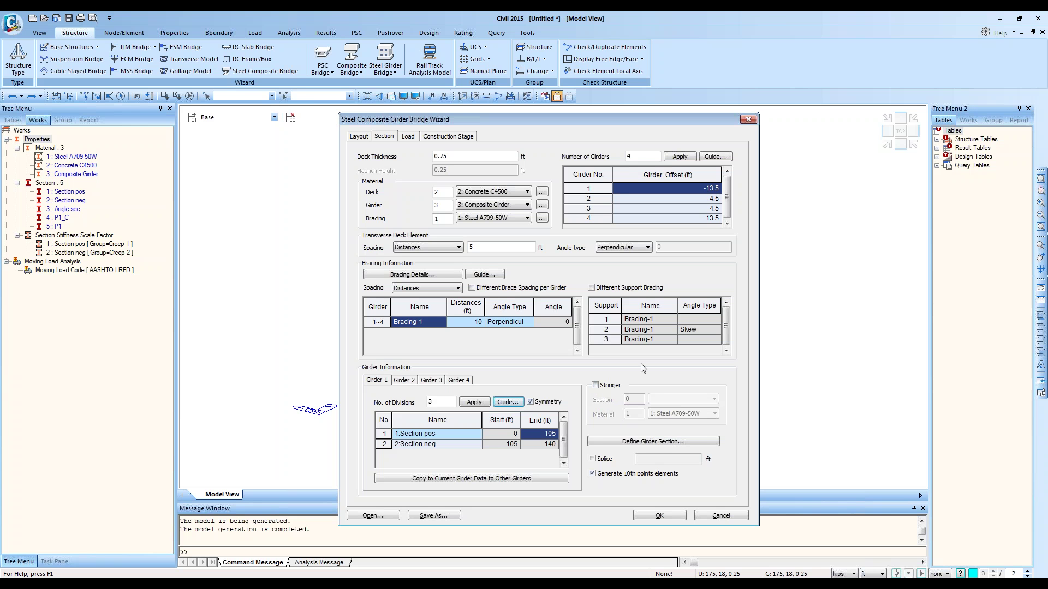
Step: From the Load page, after a glance at Construction Stage, open the empty Vehicles list
click(408, 137)
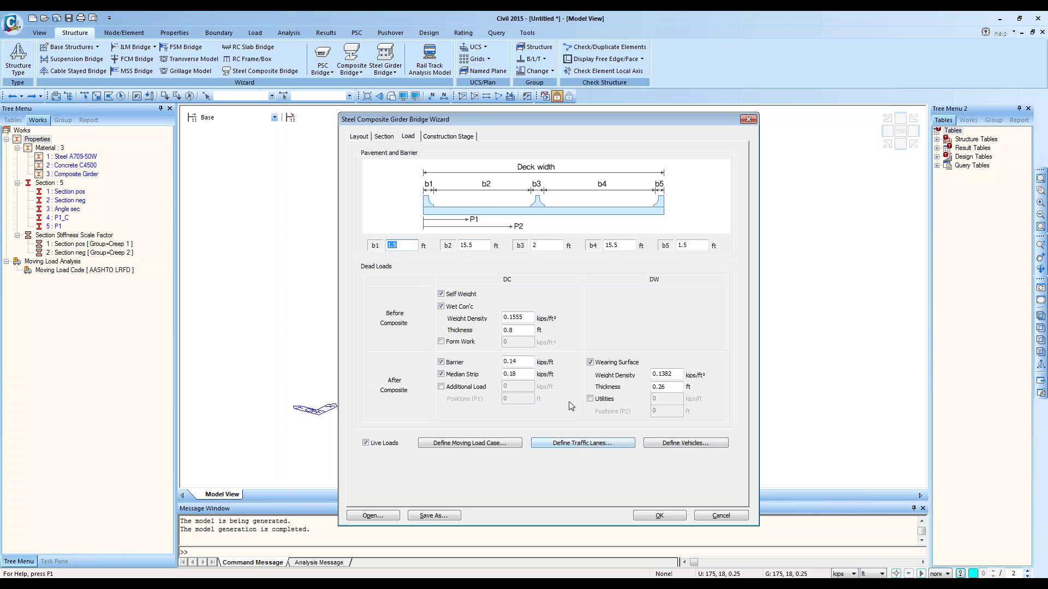
click(443, 137)
click(413, 137)
click(677, 443)
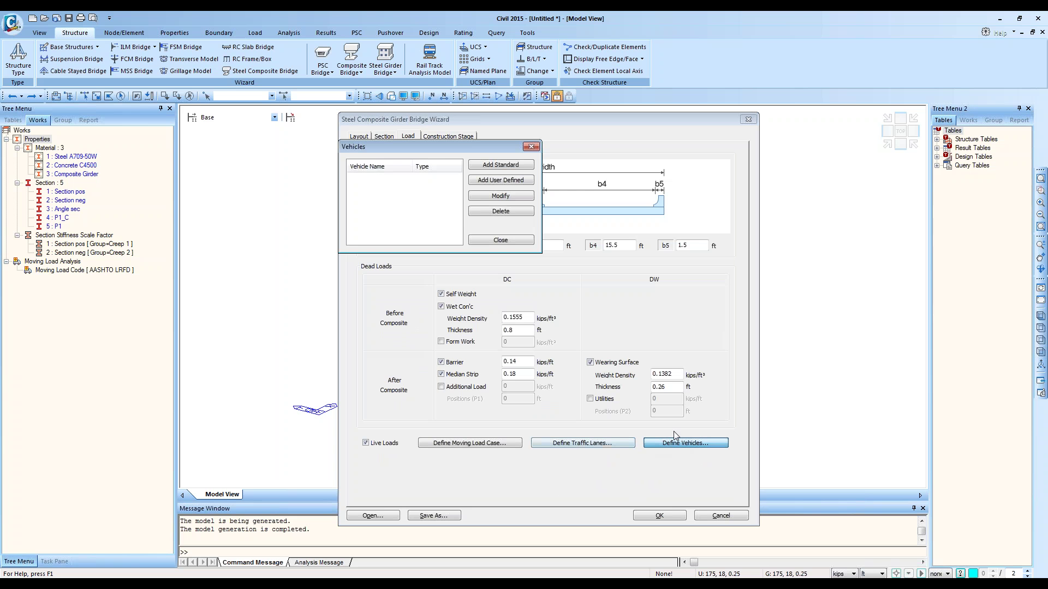
Step: Browse the standard vehicle codes, settle on AASHTO LRFD Load, then close without adding
click(509, 166)
drag(622, 27, 626, 158)
click(667, 175)
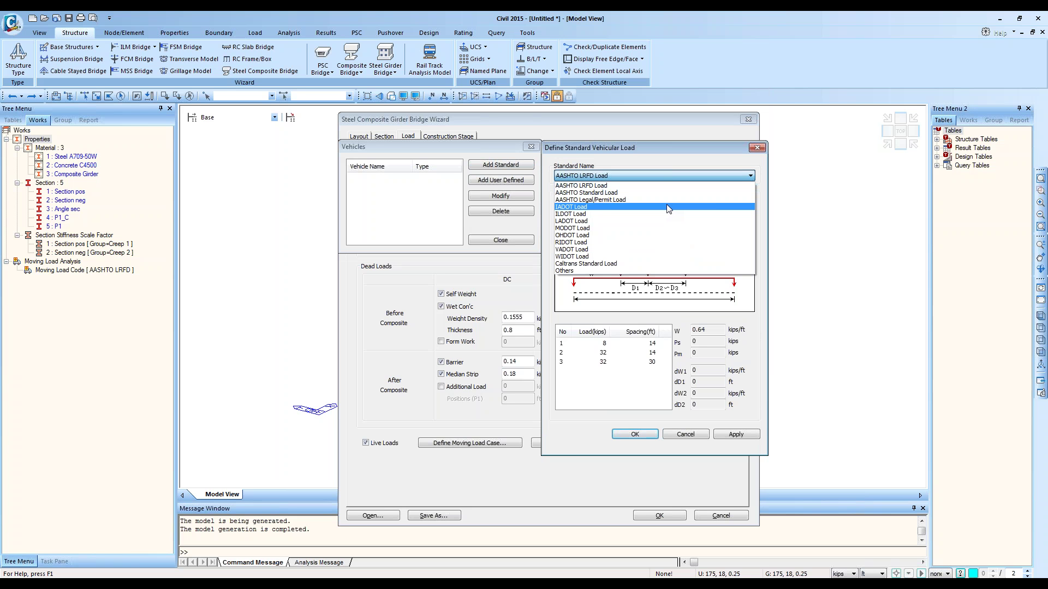
click(623, 200)
scroll(623, 197, up, 2)
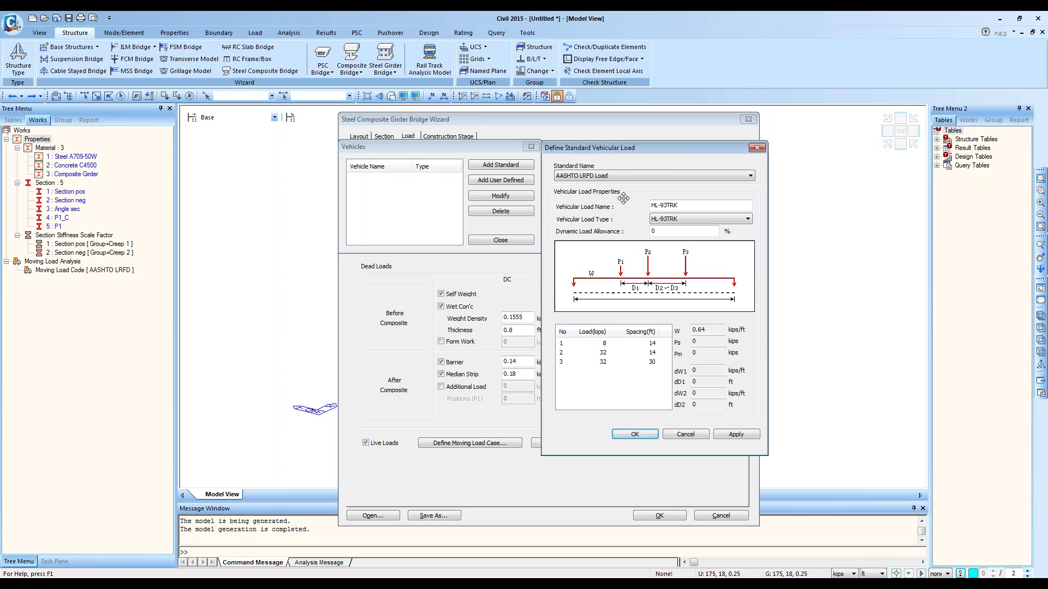
click(619, 178)
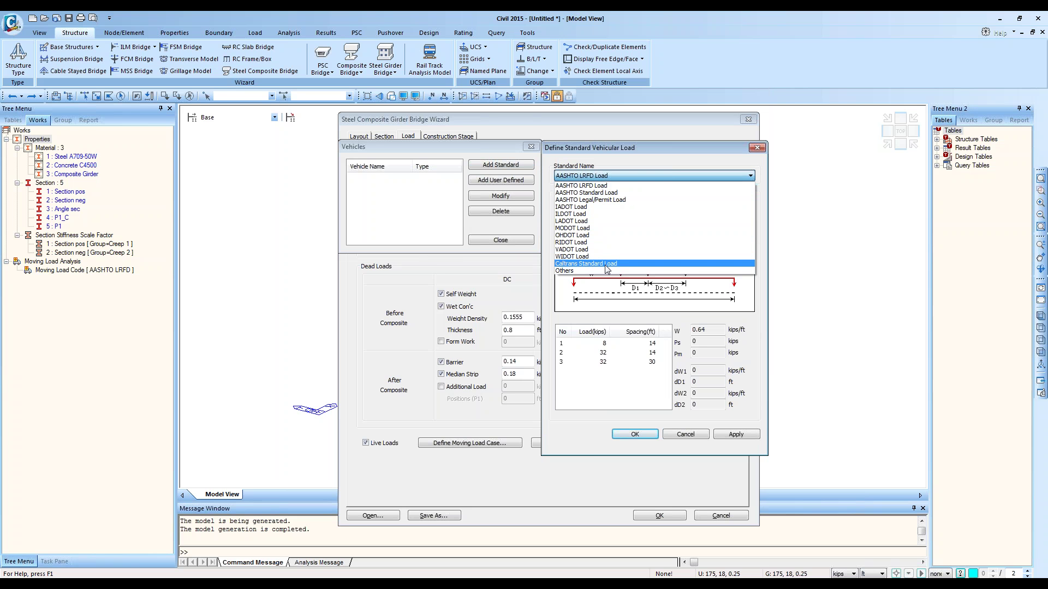
click(581, 186)
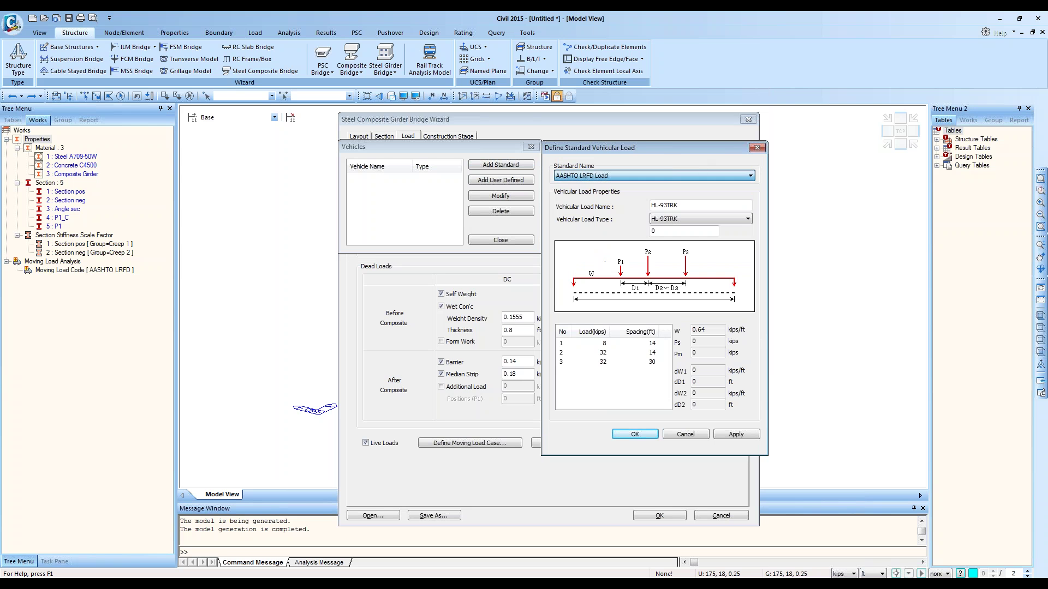
click(757, 147)
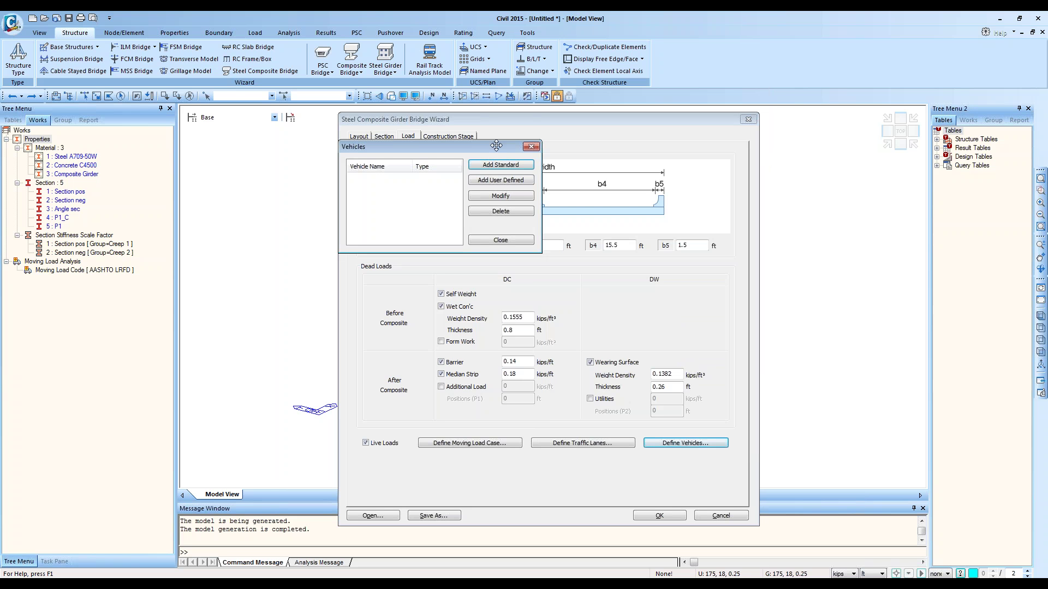
click(530, 147)
Step: Glance at traffic lanes, reopen Vehicles, and add the HL-93TRK standard truck
click(579, 443)
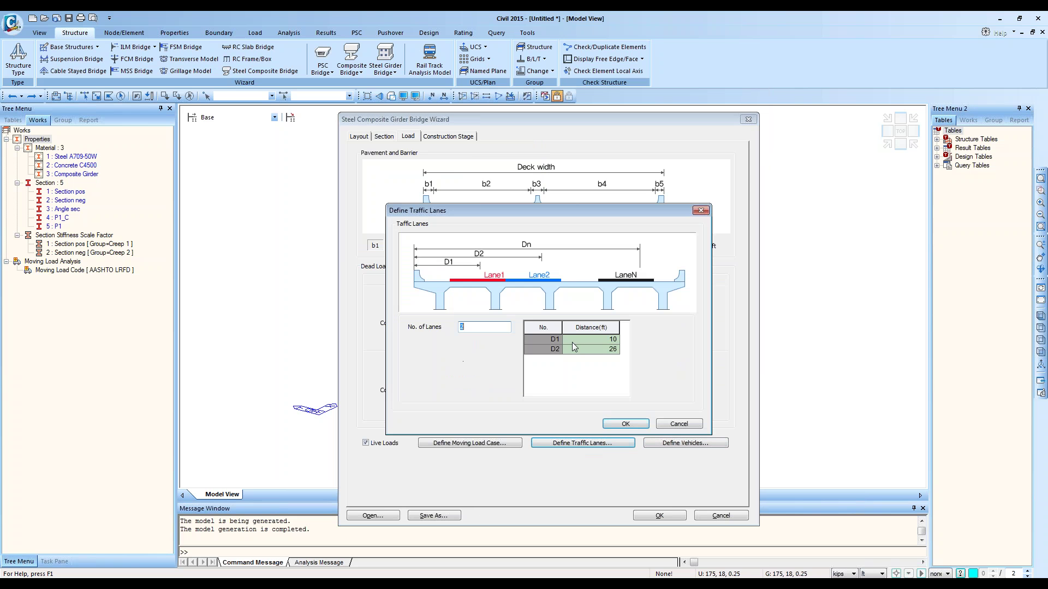
click(679, 424)
click(685, 444)
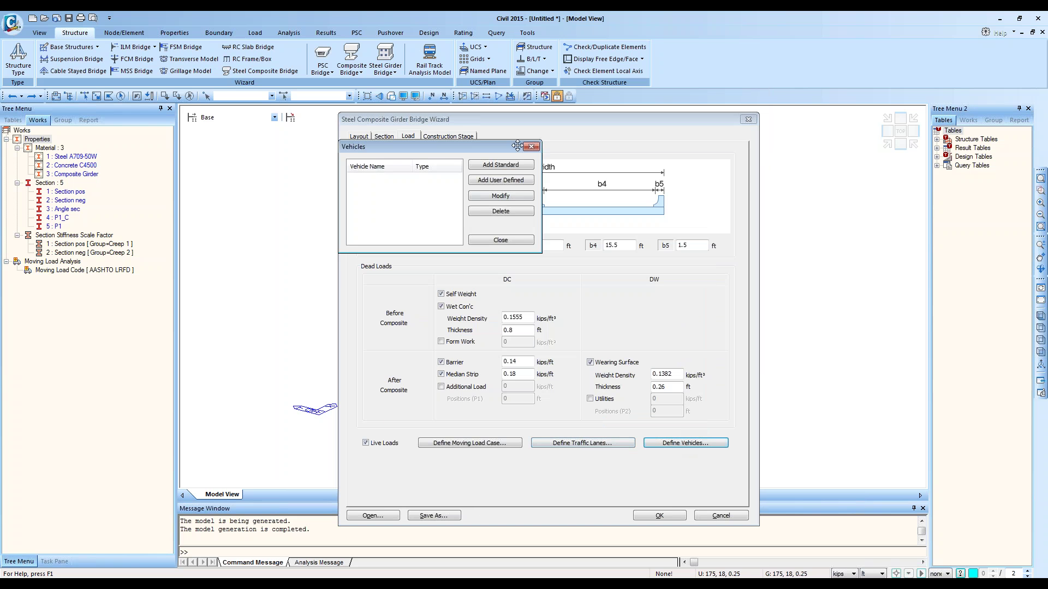
click(500, 165)
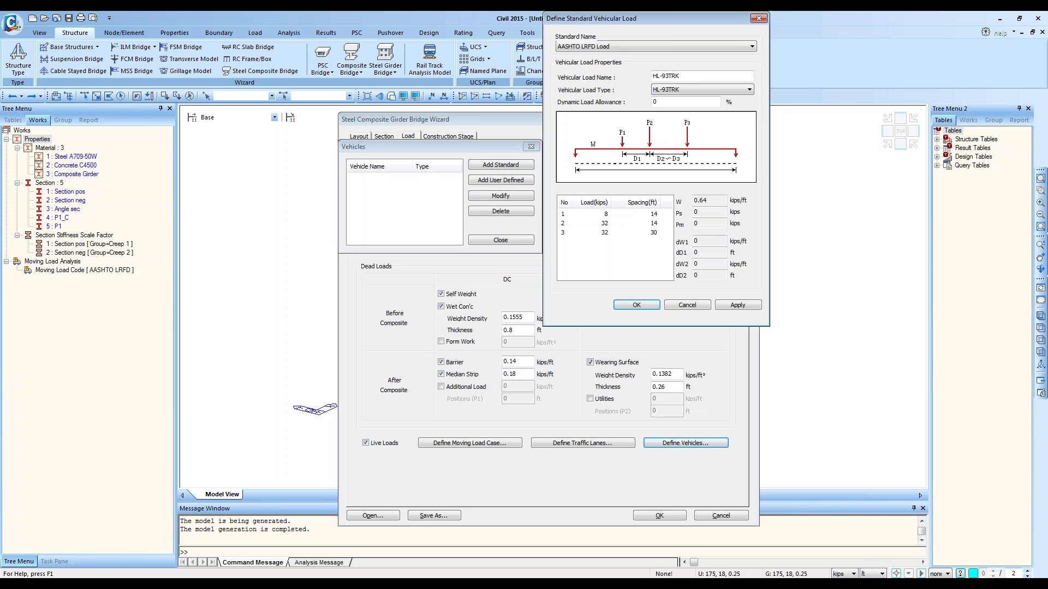
click(737, 305)
Step: Add the HL-93TDM tandem, close the Vehicles list, and switch to Construction Stage
click(697, 90)
click(695, 107)
click(738, 305)
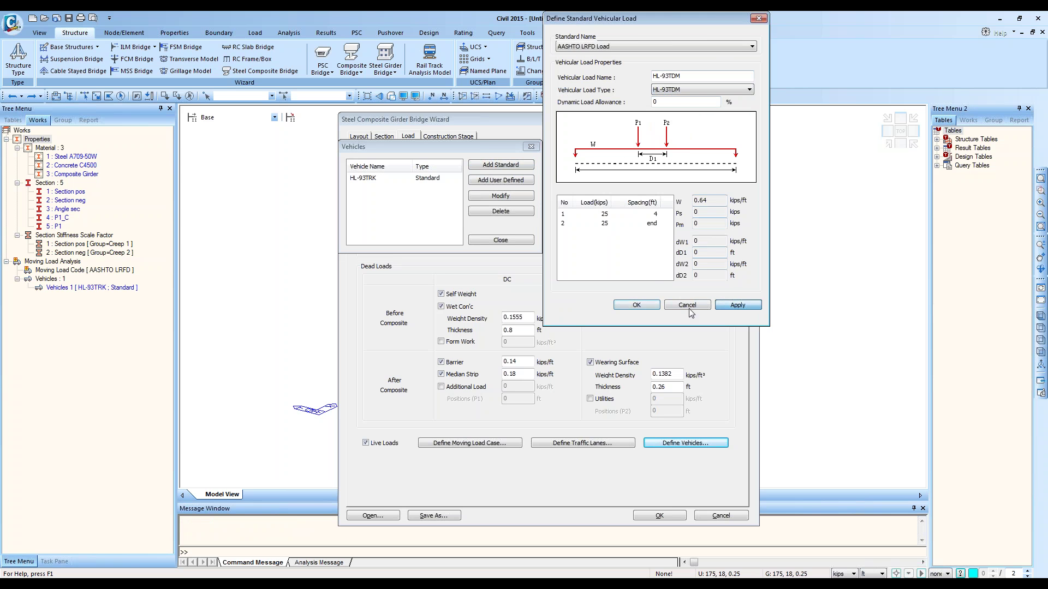
click(636, 305)
click(501, 240)
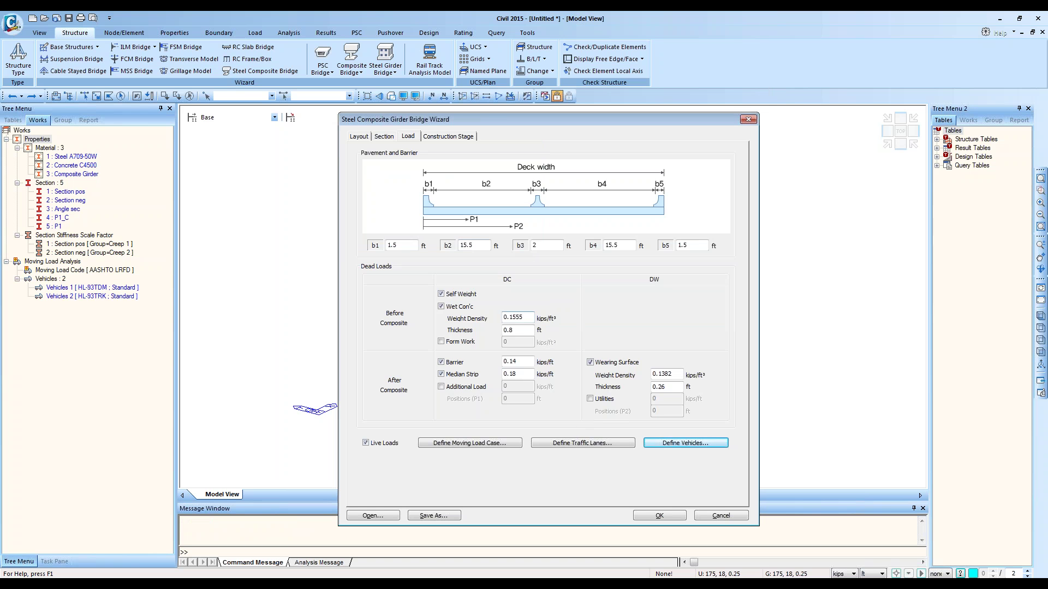
click(448, 136)
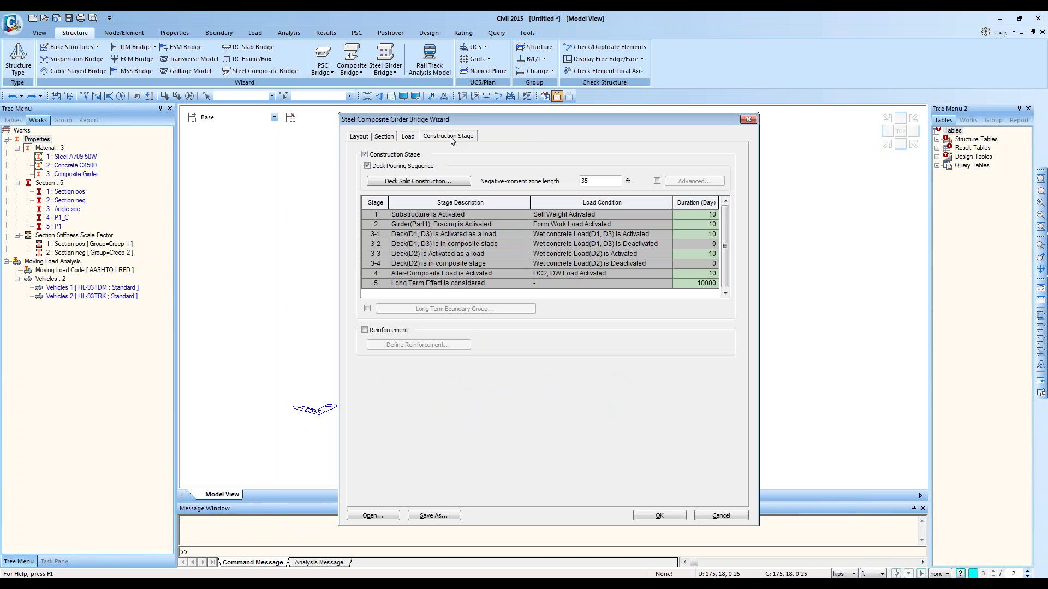
Step: Uncheck Deck Pouring Sequence and toggle Construction Stage off and on, leaving it checked
click(394, 165)
click(389, 155)
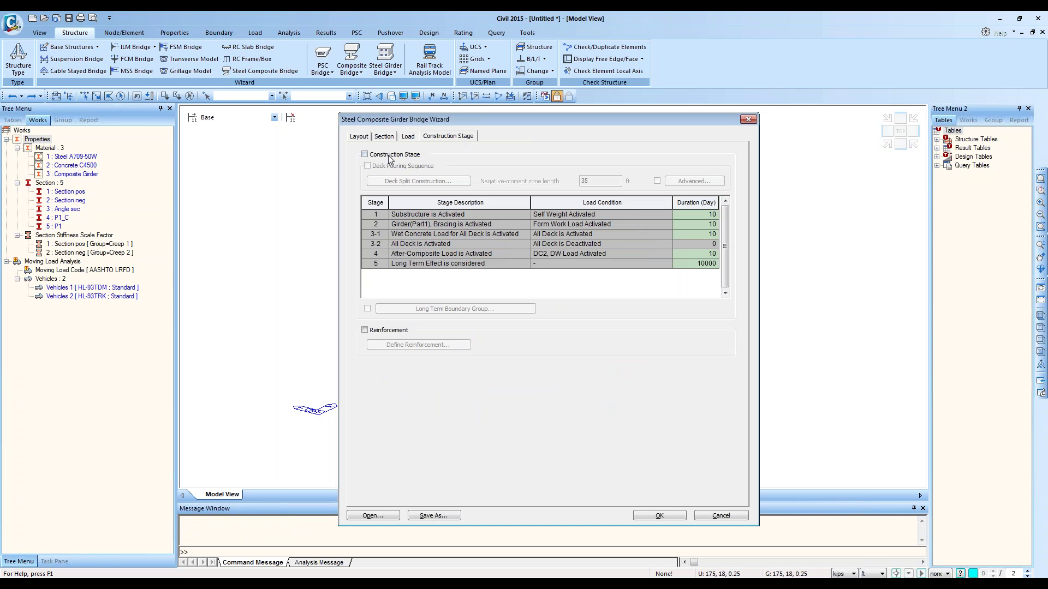
click(384, 155)
drag(383, 216, 694, 264)
click(389, 156)
click(390, 156)
Step: Confirm Deck Pouring Sequence stays off and review stages 1 and 2 in the table
click(388, 166)
click(388, 167)
click(421, 216)
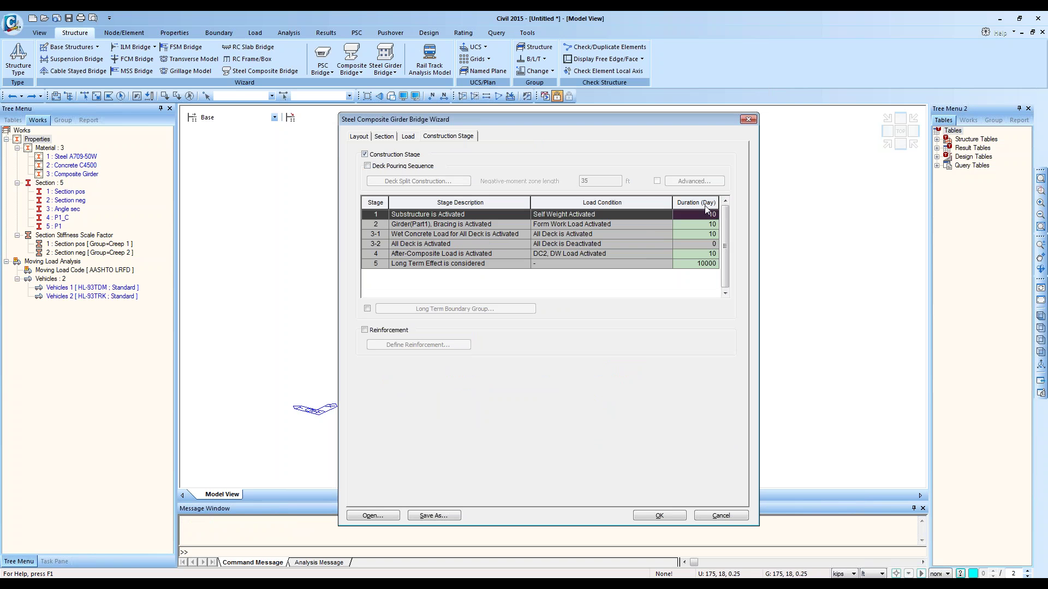
click(375, 224)
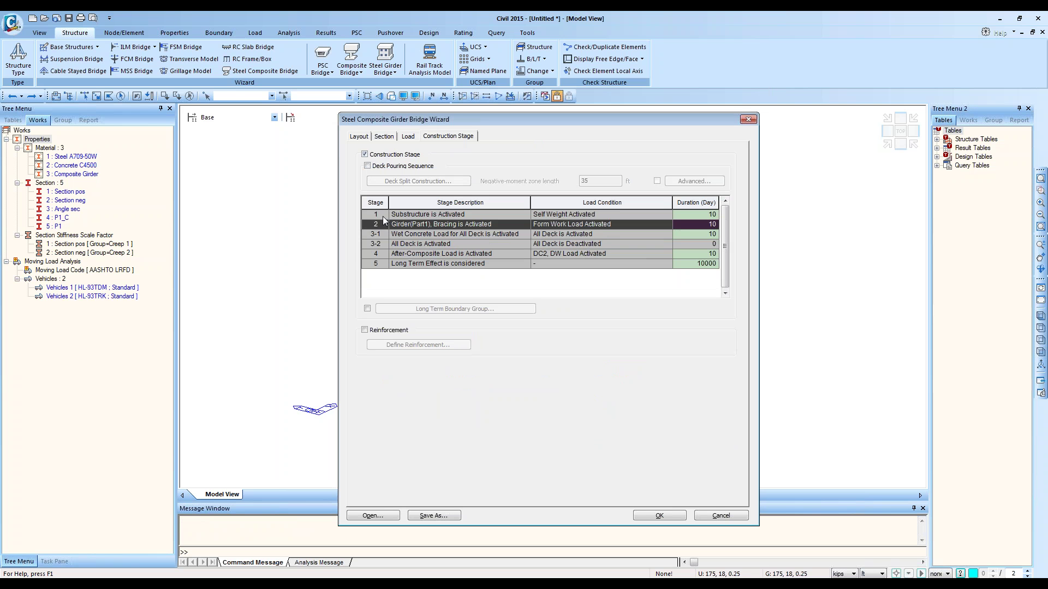
click(399, 222)
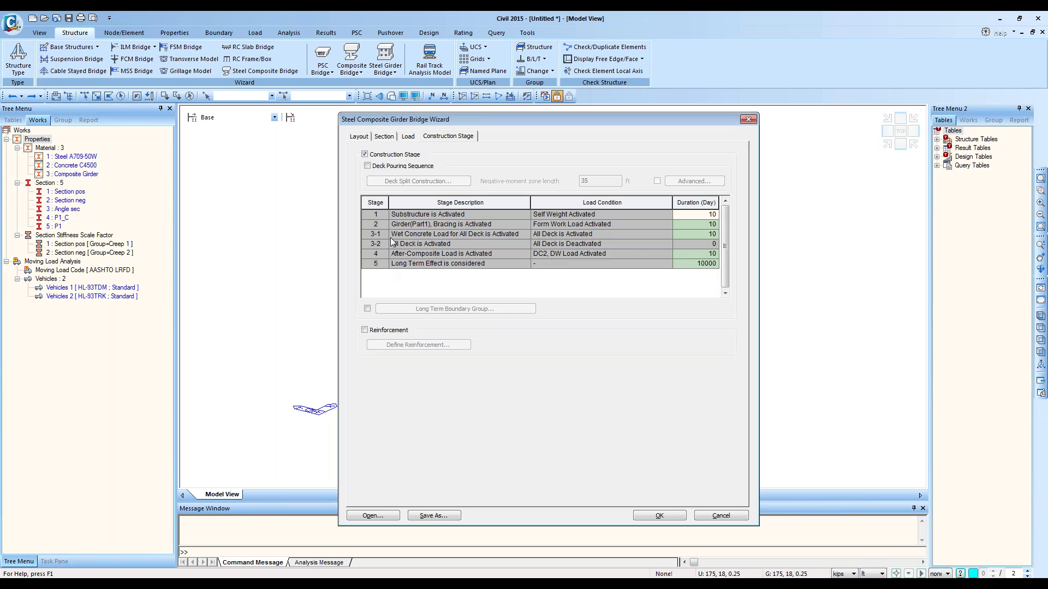
Step: Enable Deck Pouring Sequence and bring up the deck split stages: D1, D3, then D2
click(367, 166)
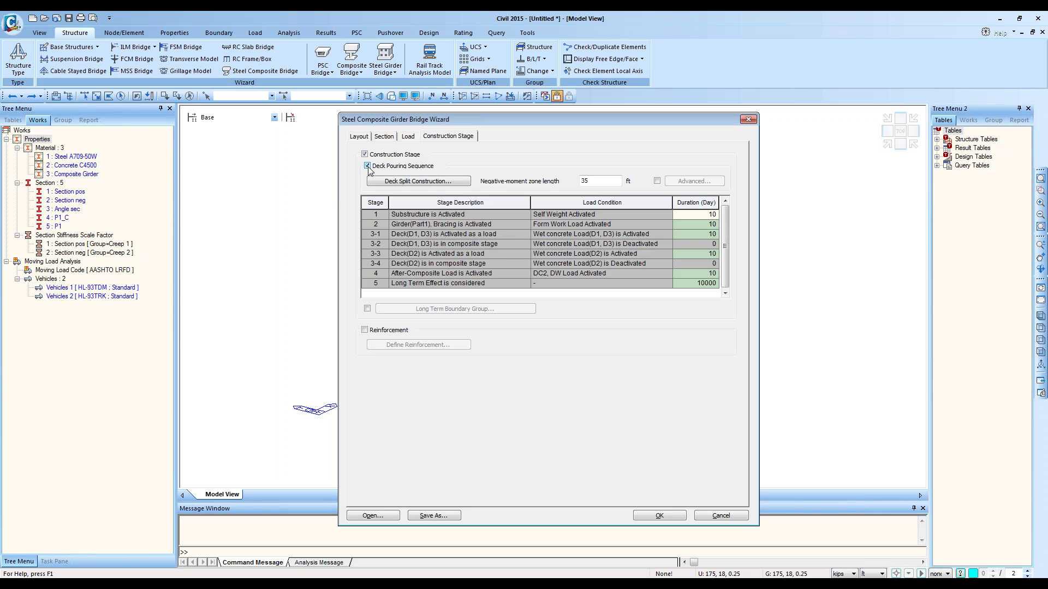
click(366, 166)
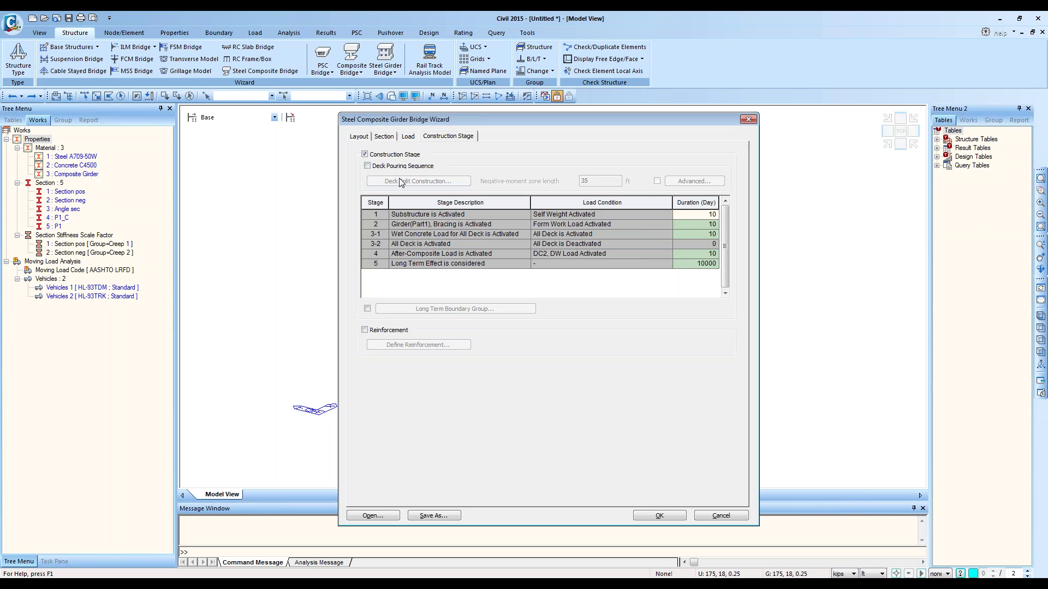
click(368, 166)
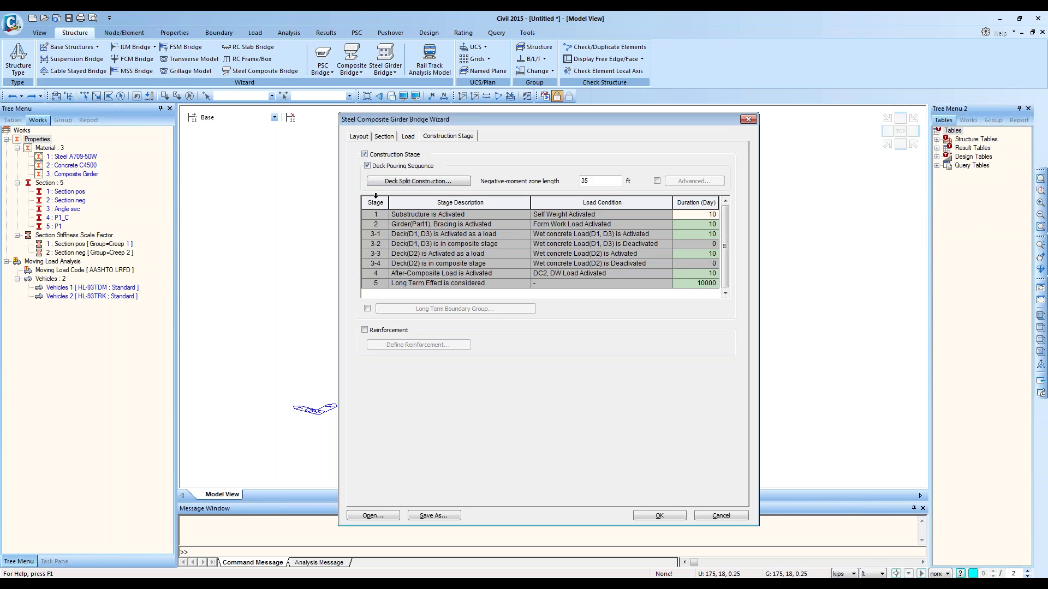
click(385, 166)
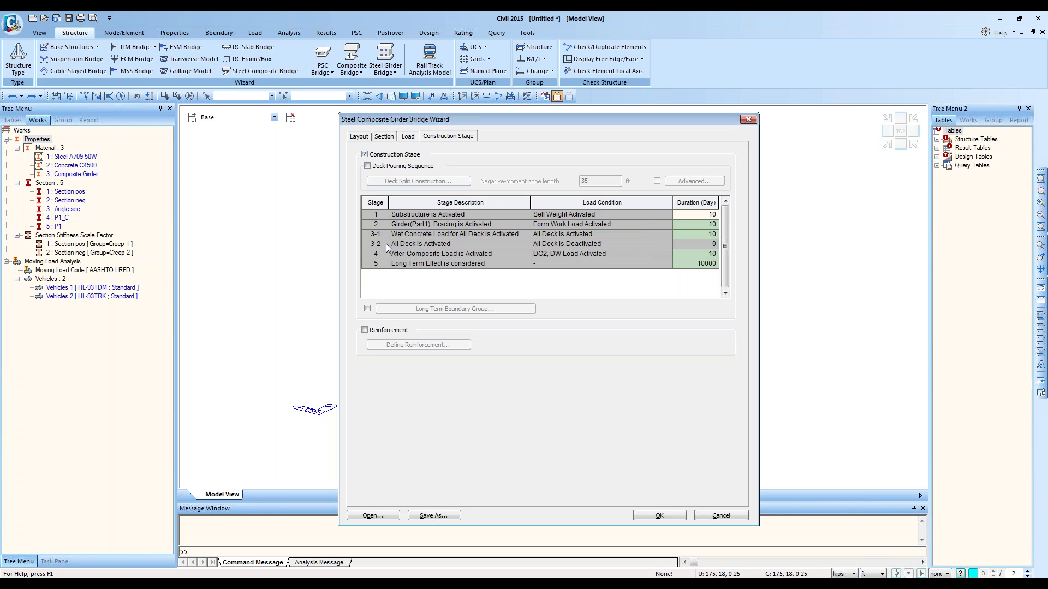
click(403, 167)
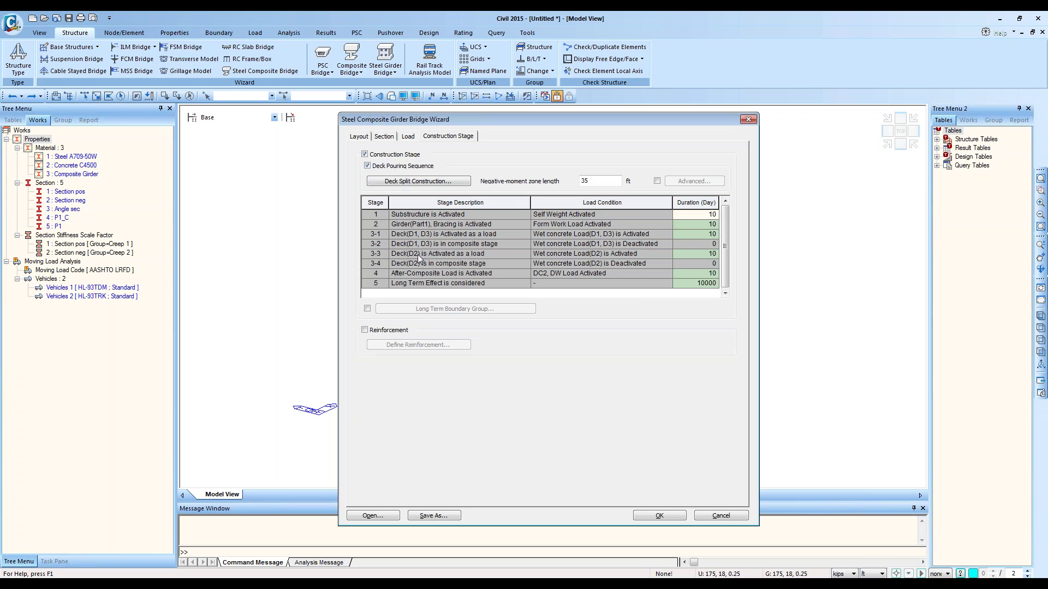
click(407, 181)
drag(499, 186, 564, 193)
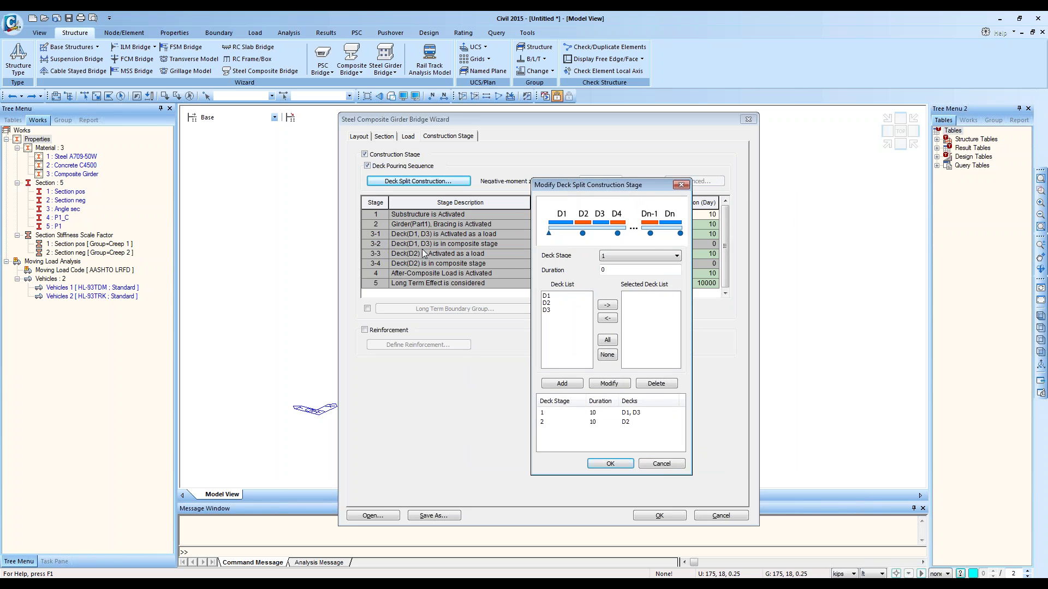
Step: Review the 10-day deck pours (D1 with D3, then D2), then enable per-support negative-moment lengths
click(681, 186)
click(414, 182)
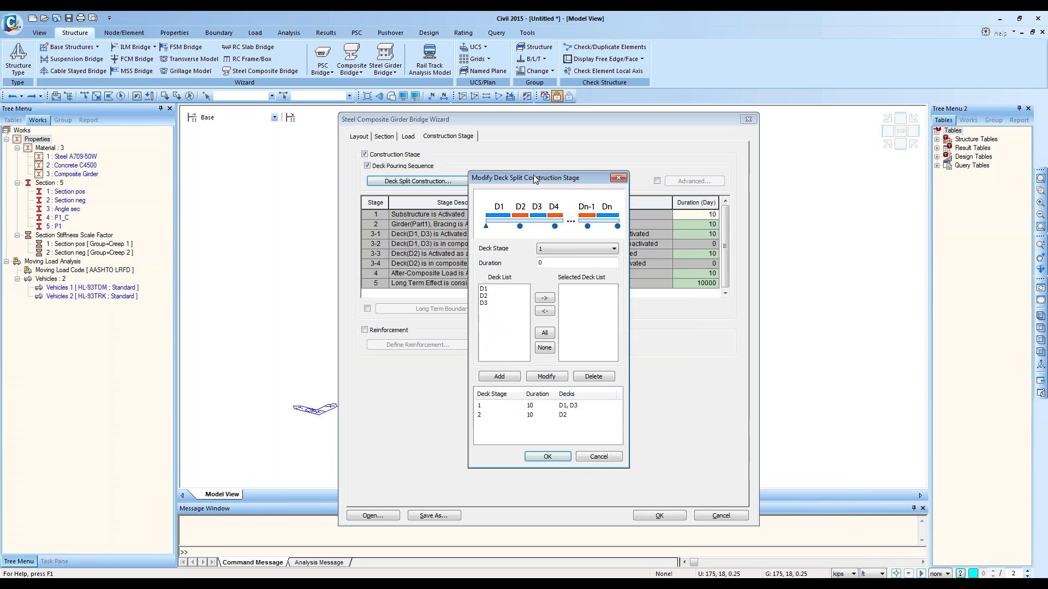
drag(533, 178, 743, 217)
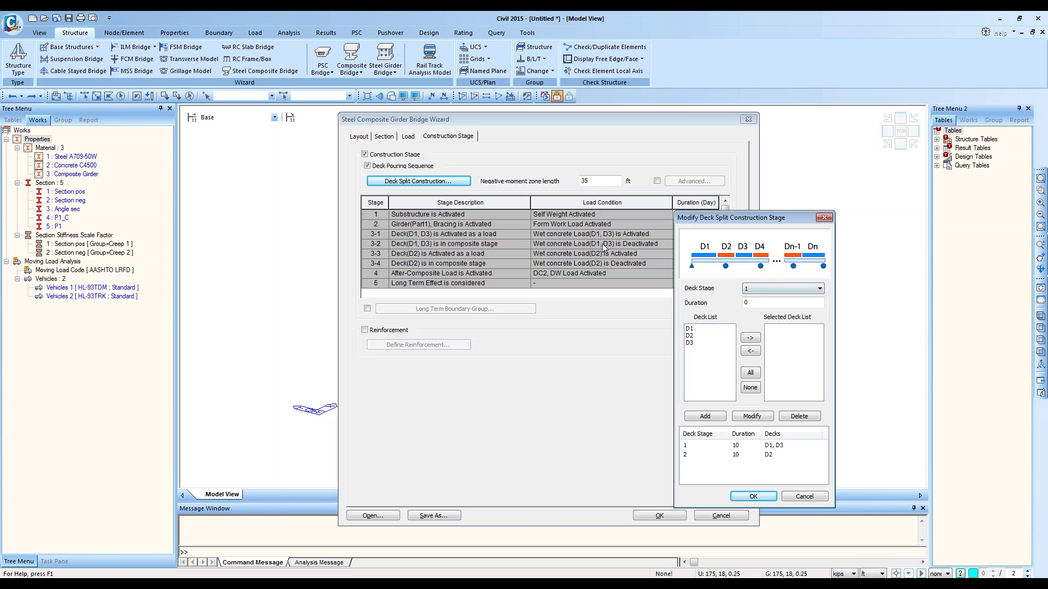
click(743, 445)
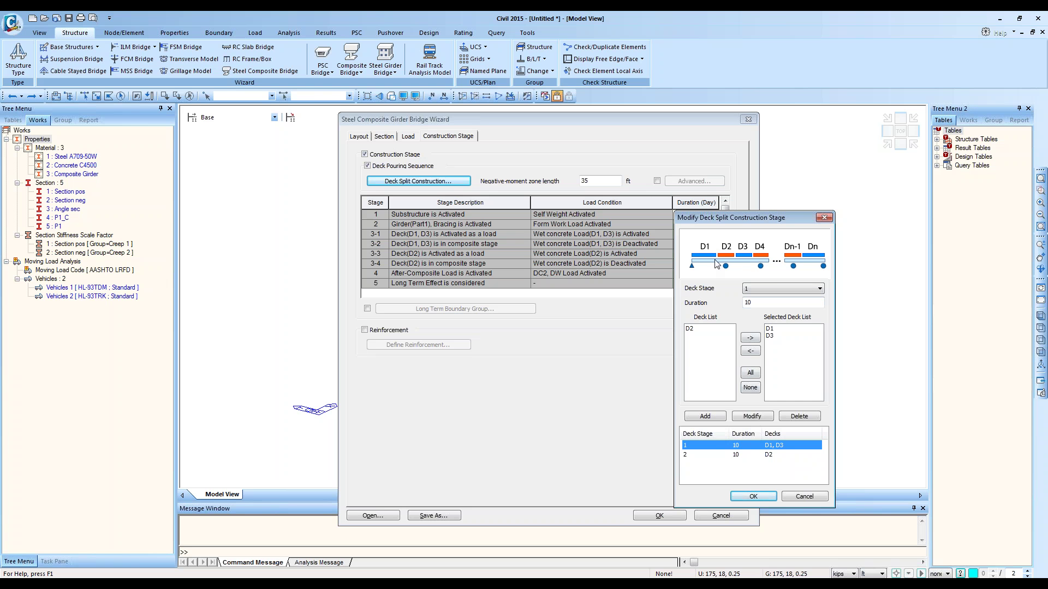
click(734, 453)
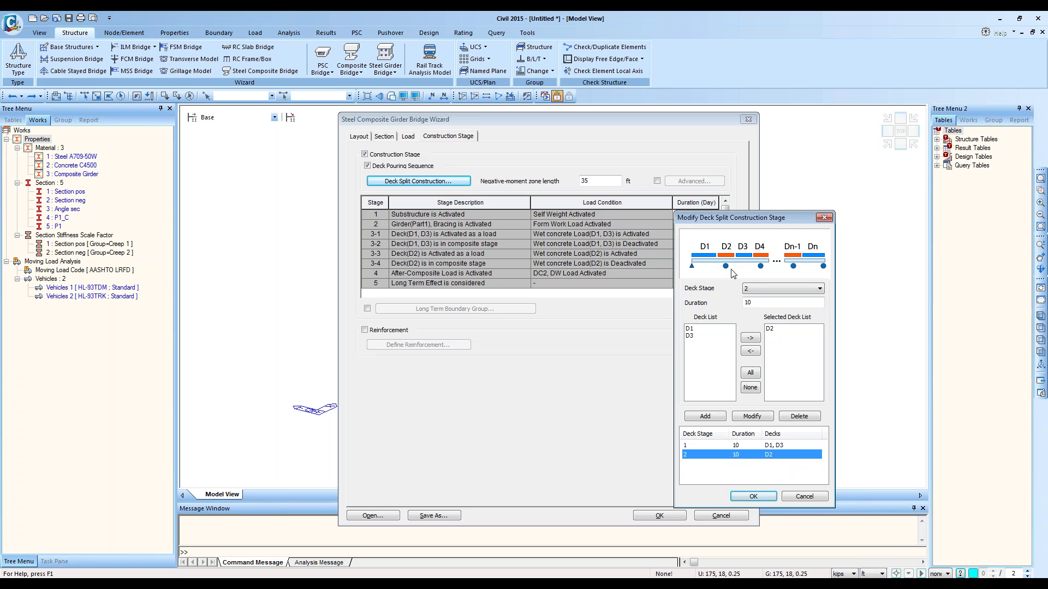
click(804, 497)
click(657, 180)
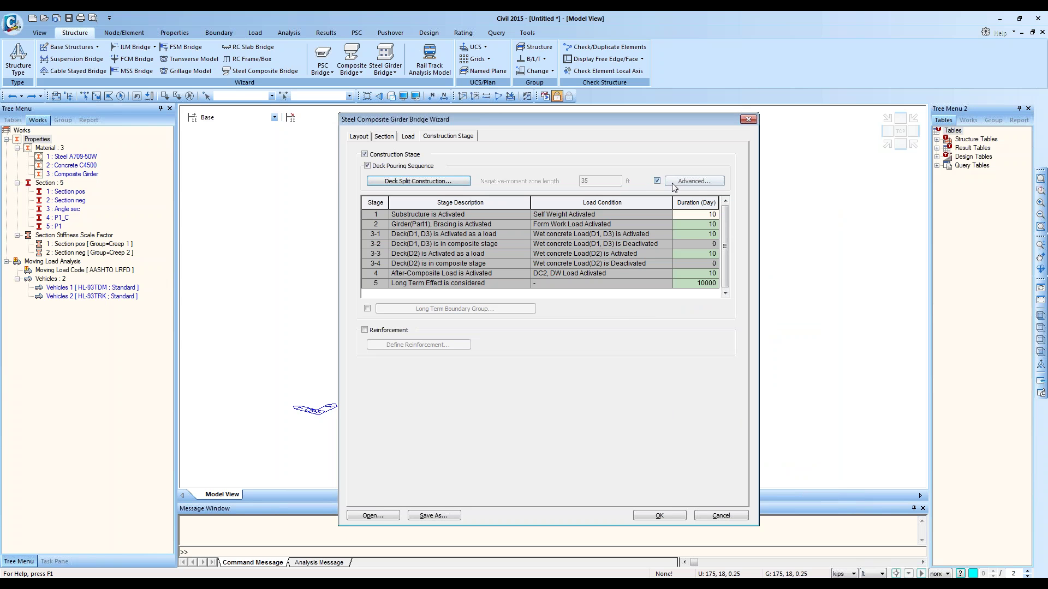
Step: Revert to the single 35 ft negative-moment length and recheck the deck split stages
click(677, 182)
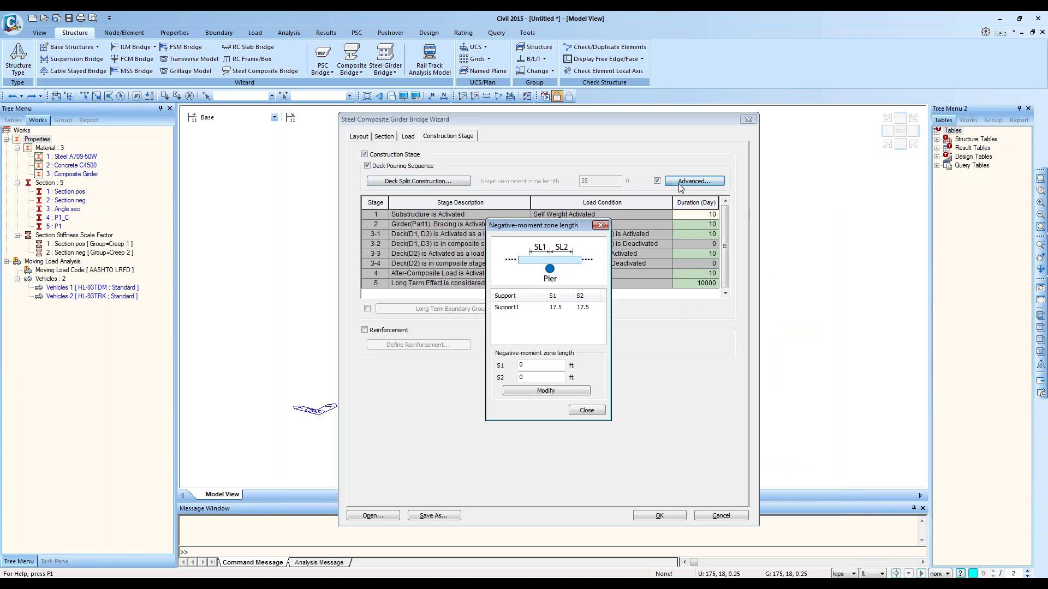
click(600, 225)
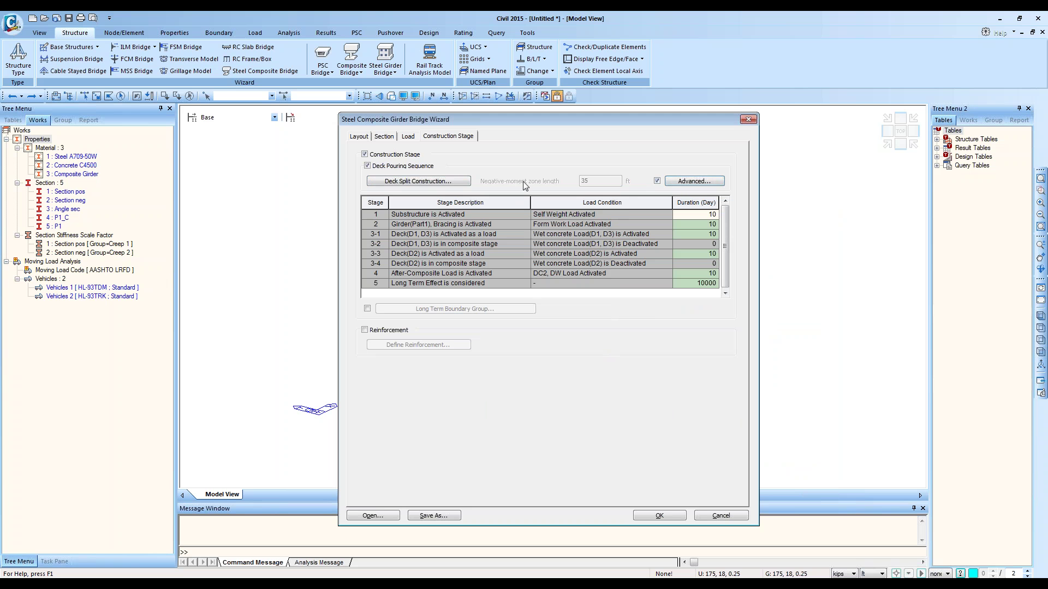
click(657, 181)
click(607, 183)
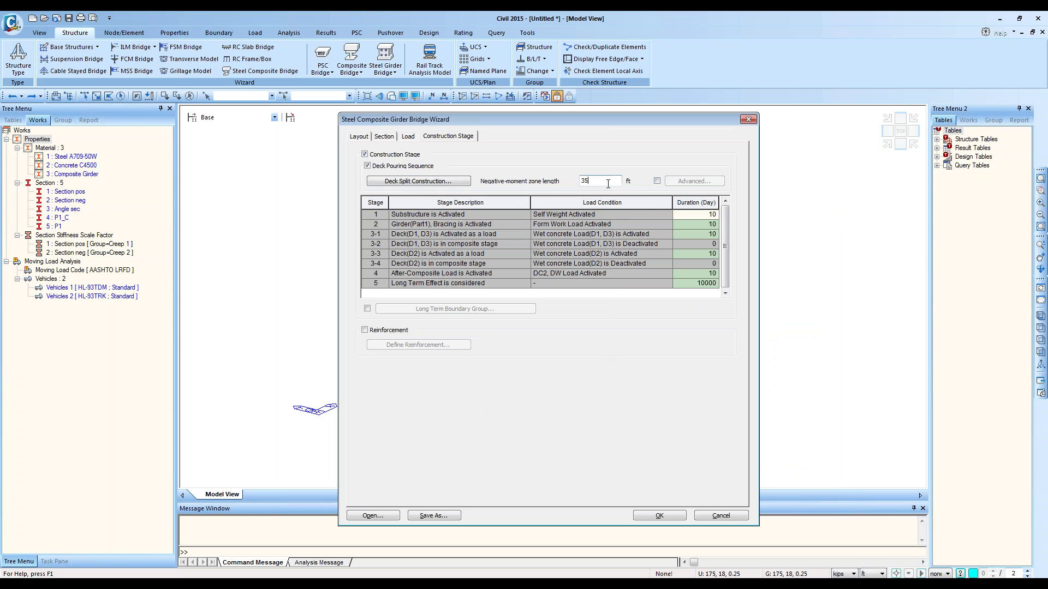
click(424, 186)
drag(540, 204, 686, 206)
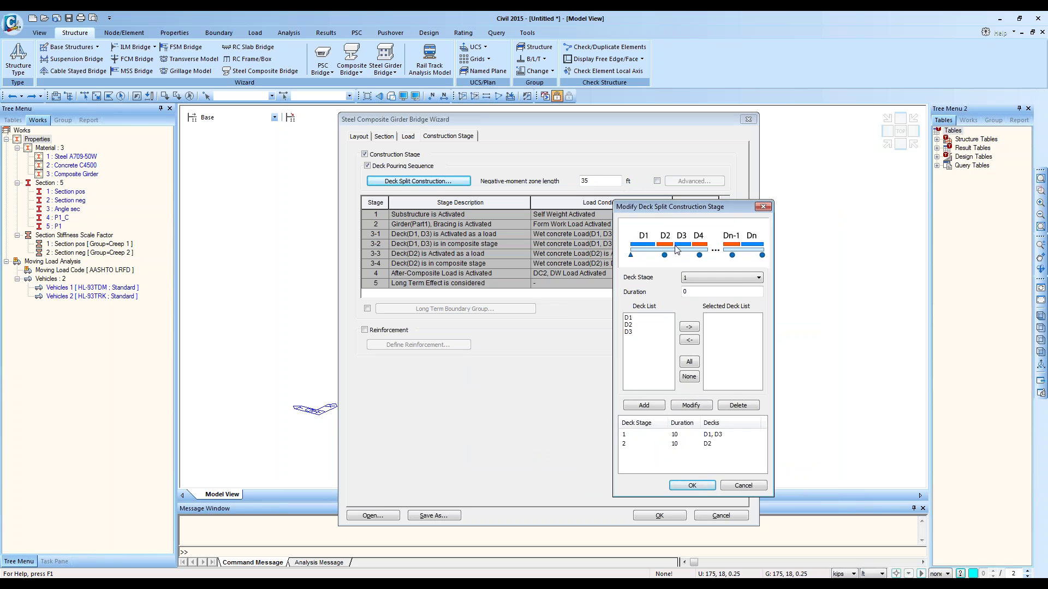
click(758, 206)
Step: Check Support1's 17.5 ft zone lengths, revert to 35 ft, and turn off Deck Pouring Sequence
click(657, 181)
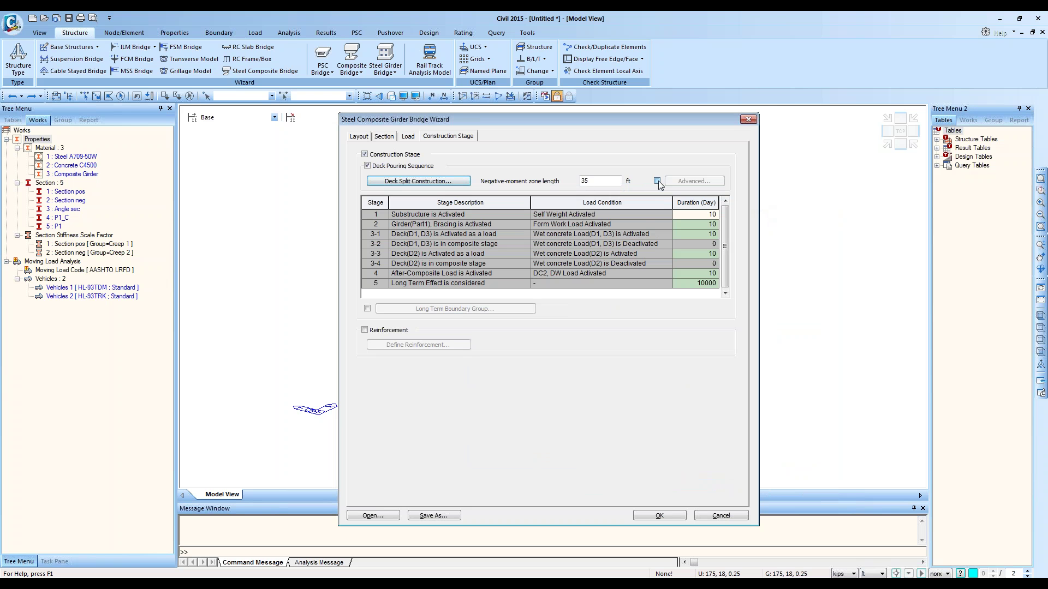
click(688, 181)
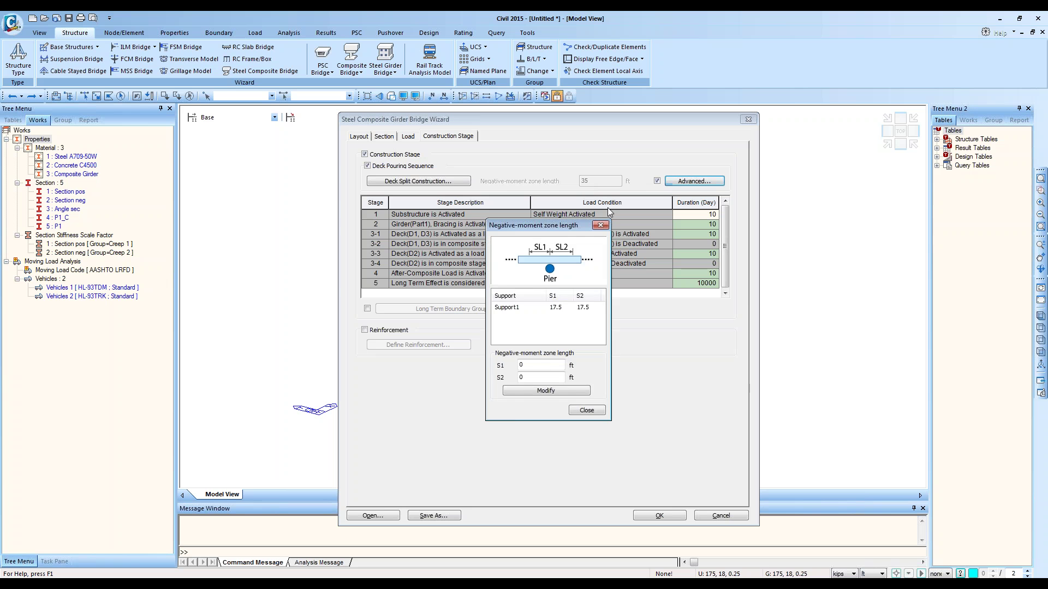
drag(565, 232, 641, 205)
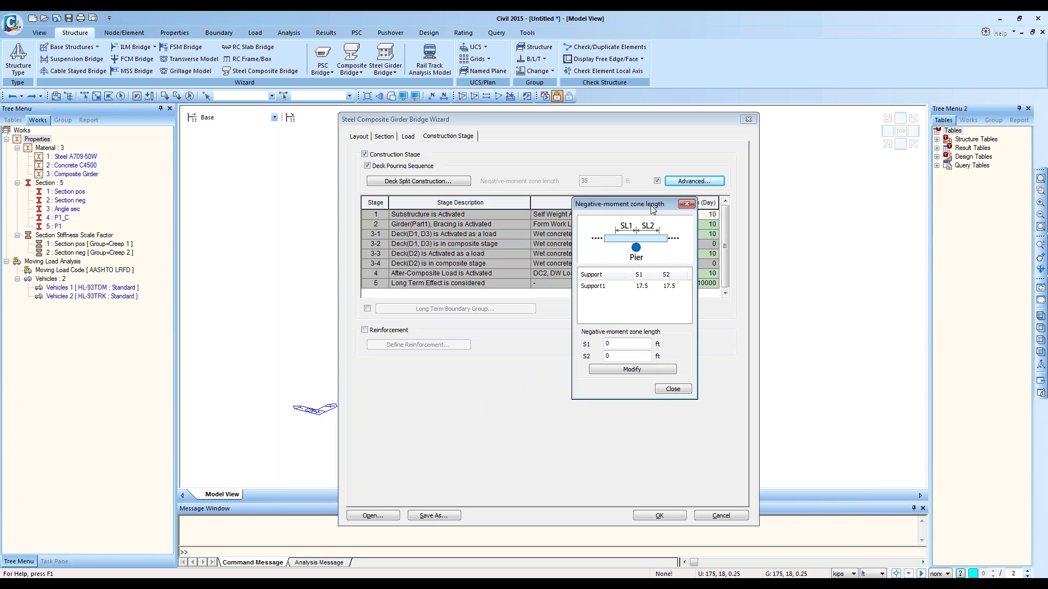
click(652, 286)
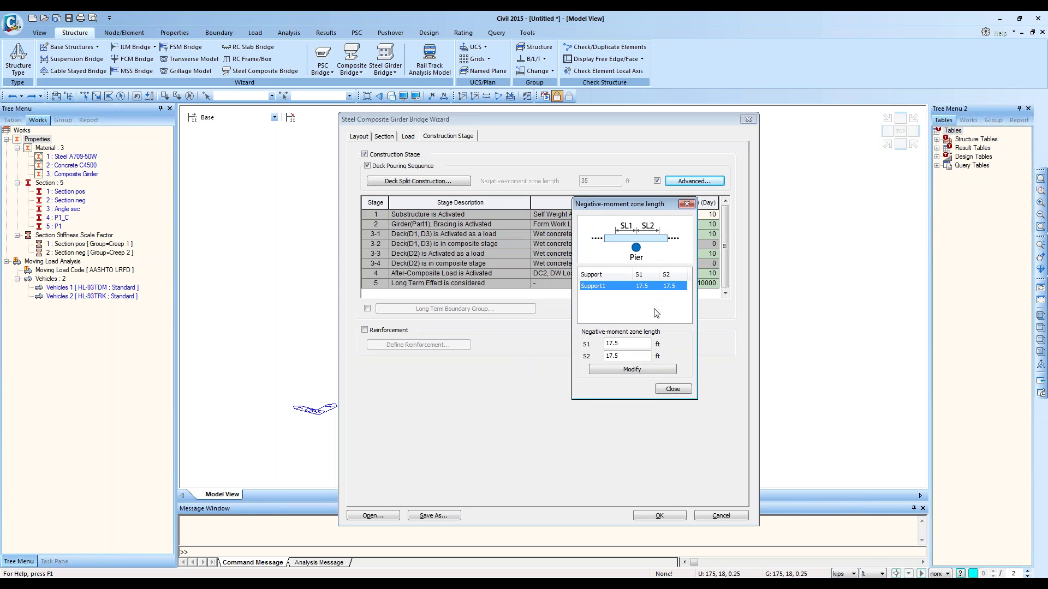
click(671, 389)
click(657, 180)
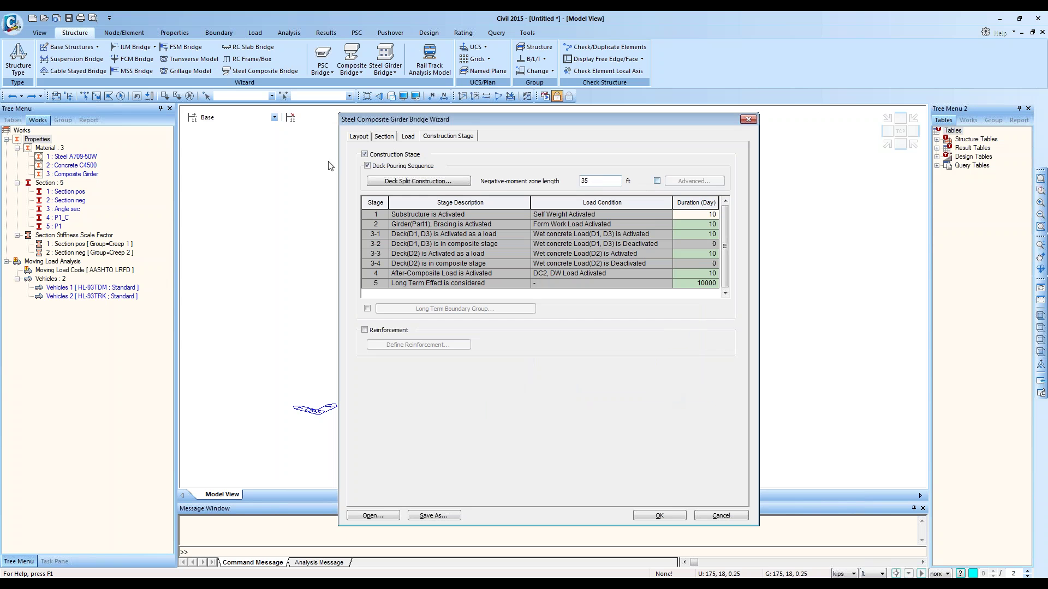
click(367, 166)
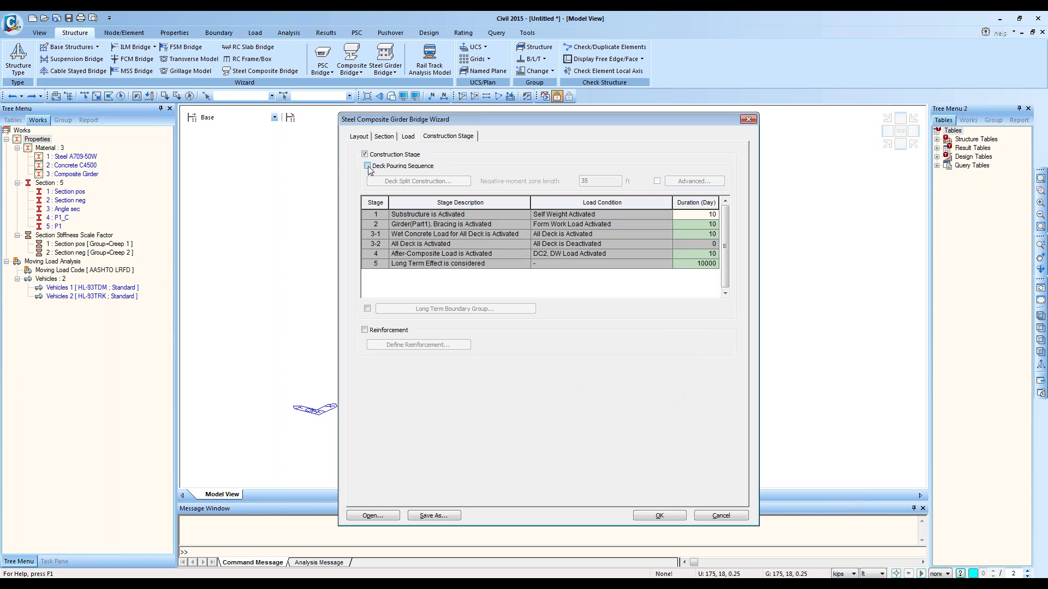
Step: Enable long-term boundary groups and preview the available group list
click(367, 309)
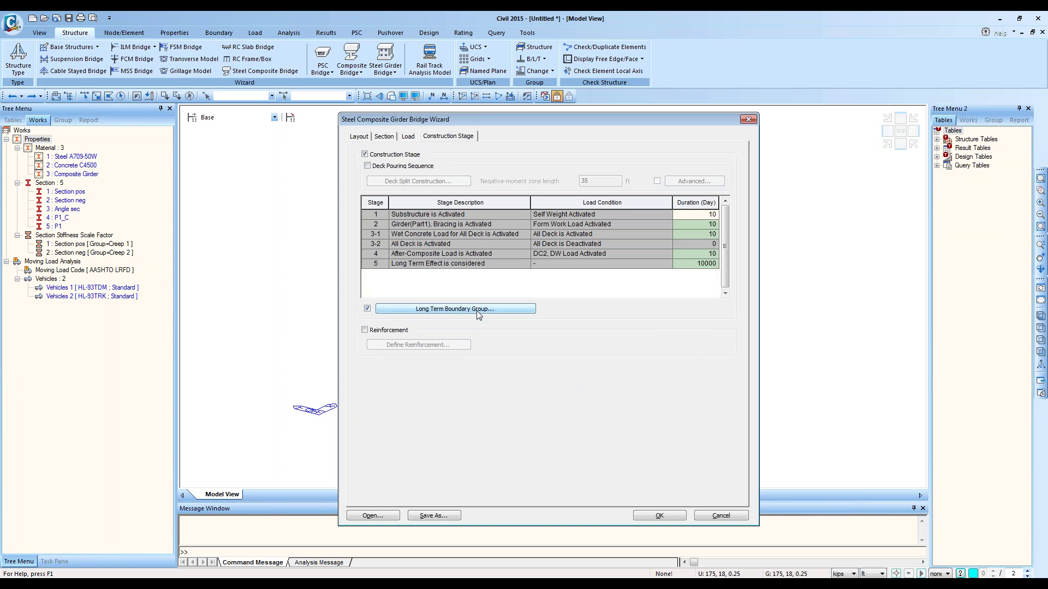
drag(378, 203, 707, 204)
click(649, 234)
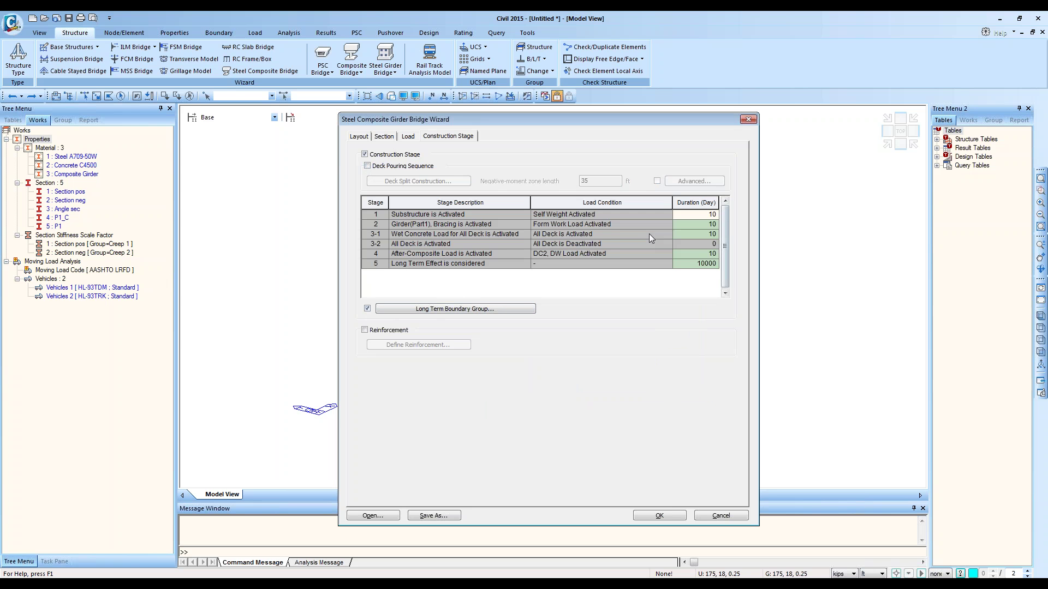
click(436, 310)
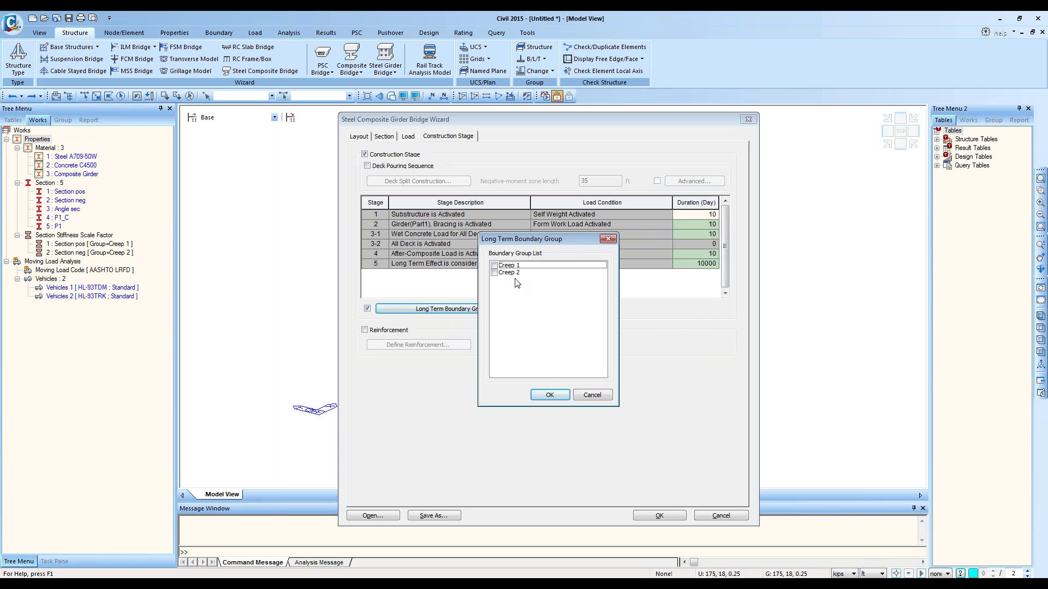
click(609, 239)
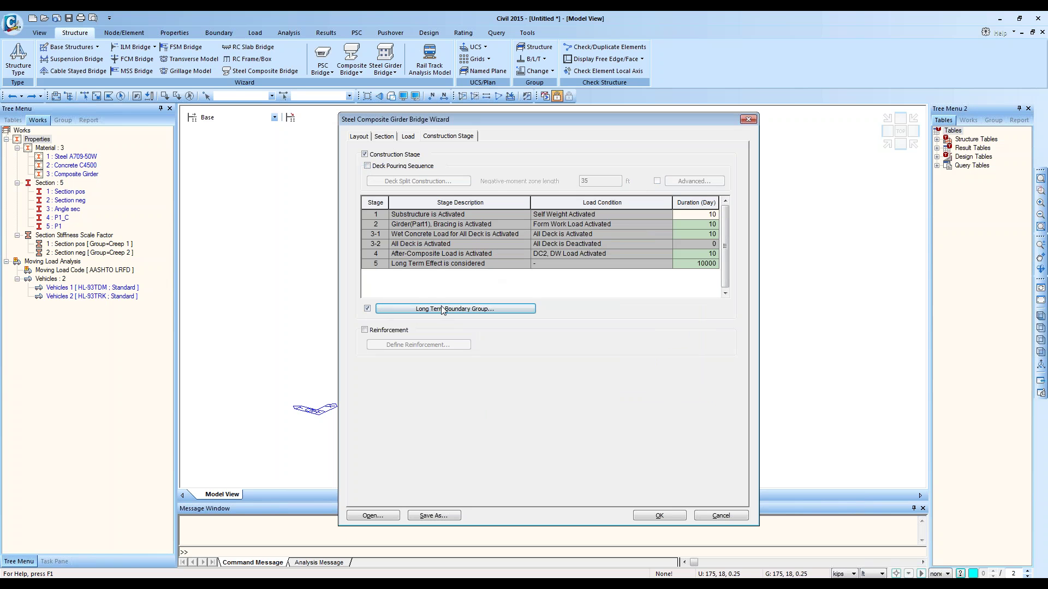
click(368, 309)
click(367, 309)
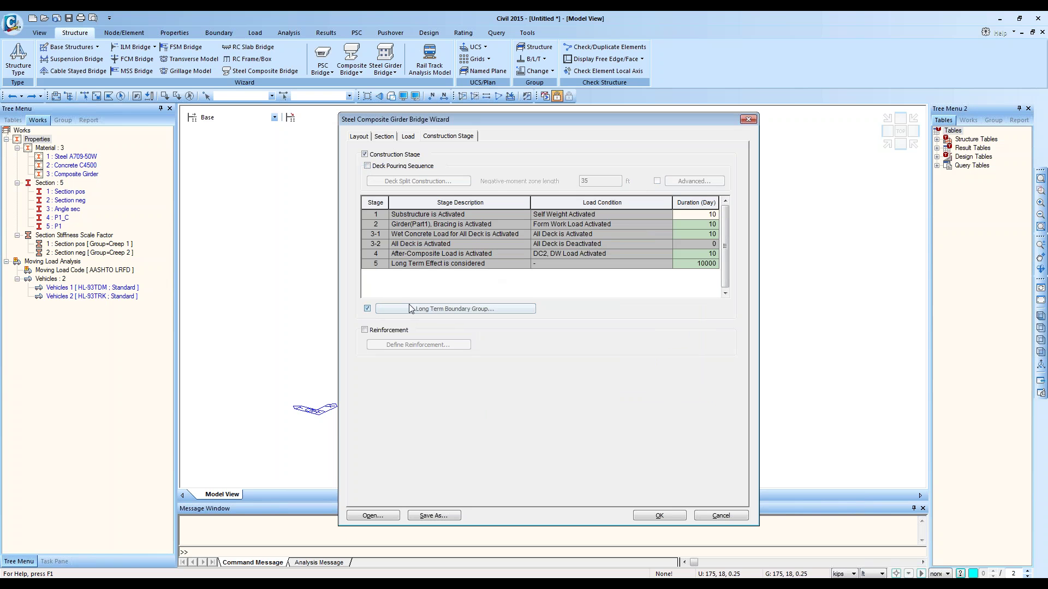
Step: Include Creep 1 and Creep 2 as long-term boundary groups and verify the selection
click(478, 310)
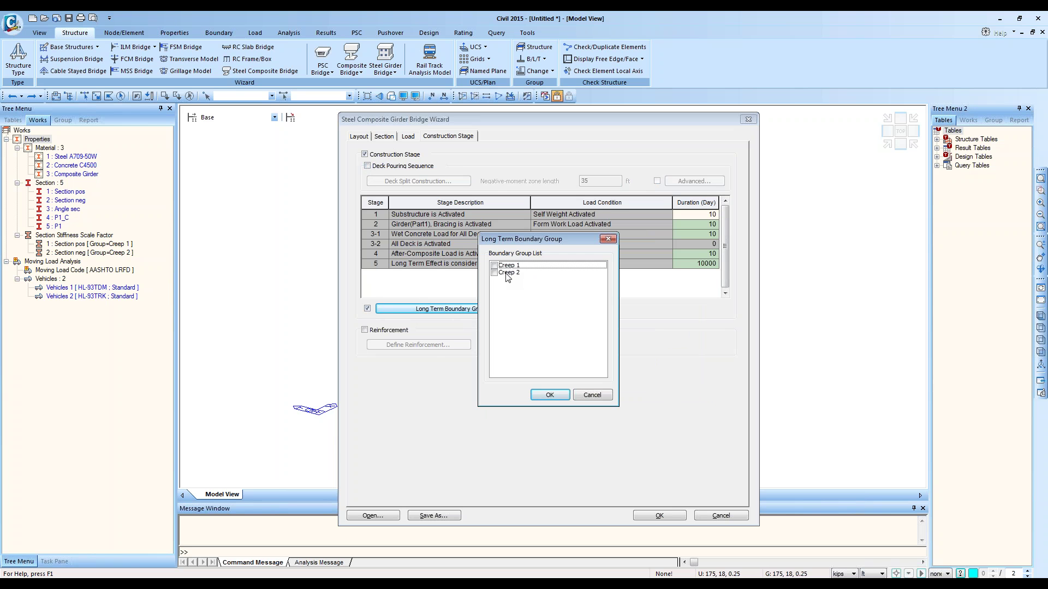
click(495, 267)
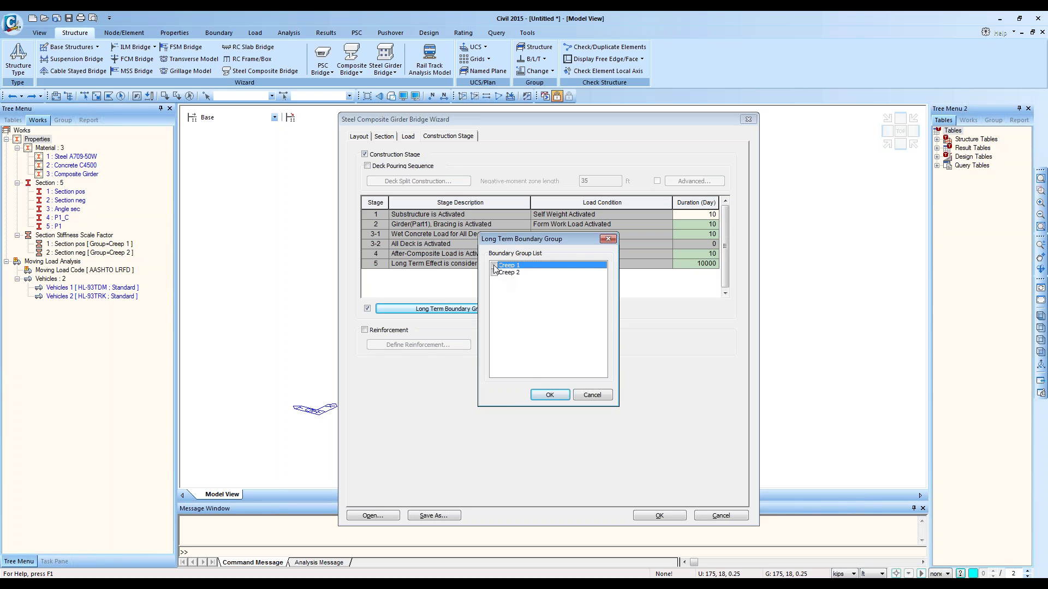
click(494, 266)
click(494, 273)
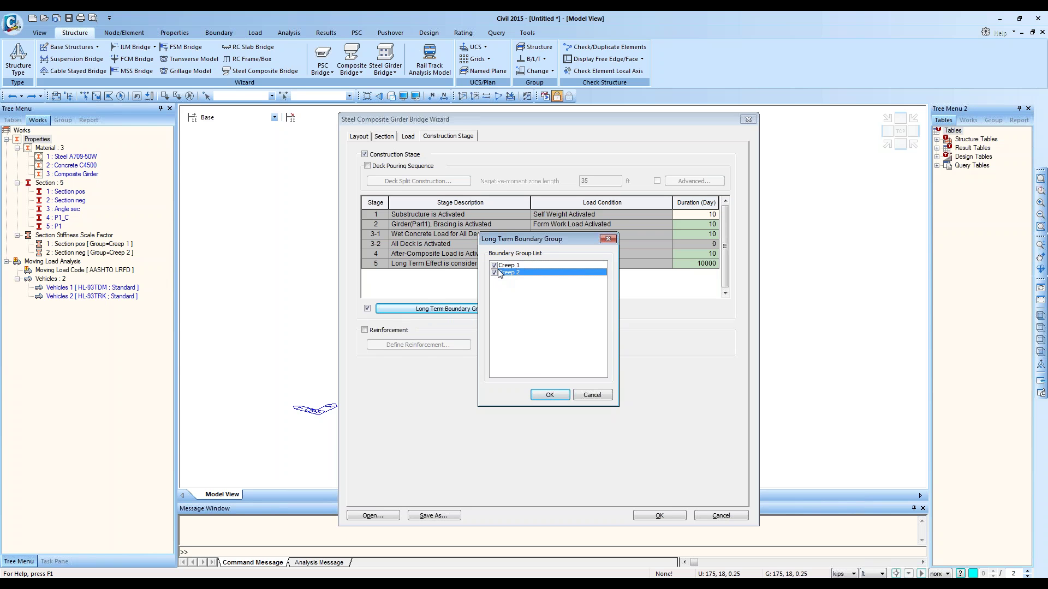
click(551, 395)
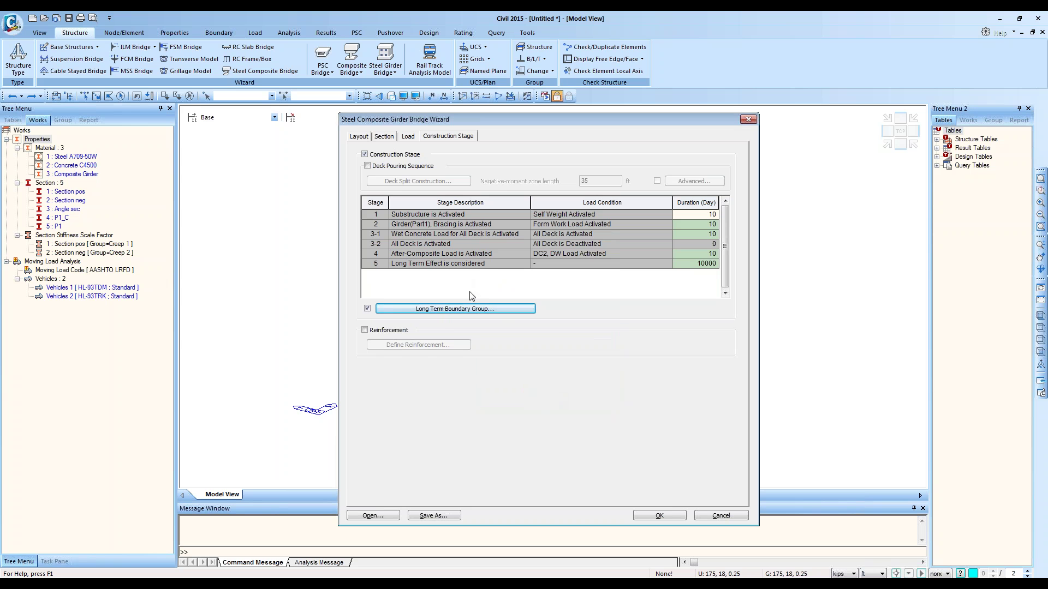
click(470, 310)
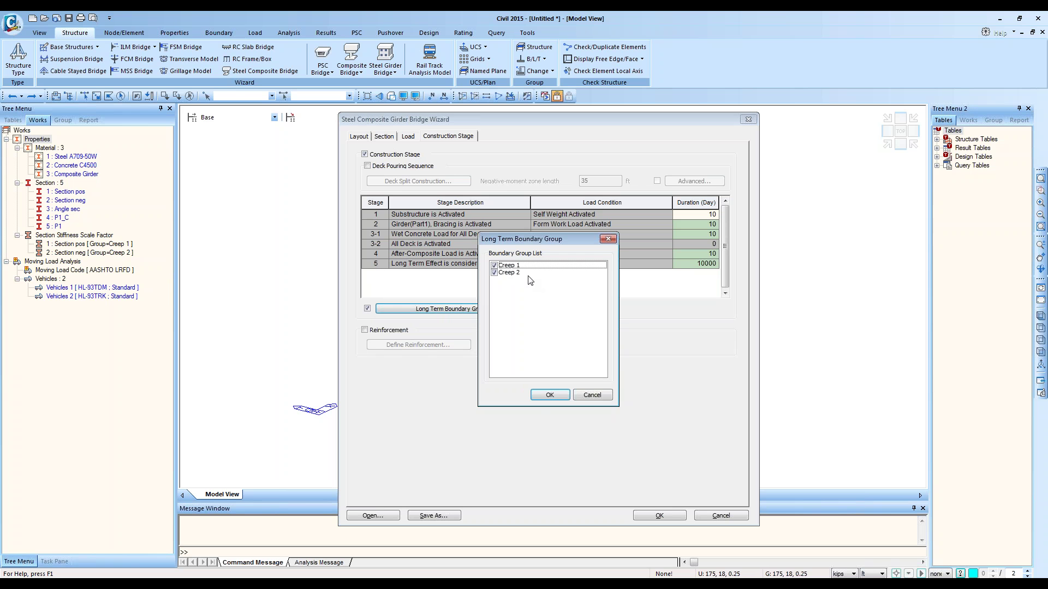
click(593, 396)
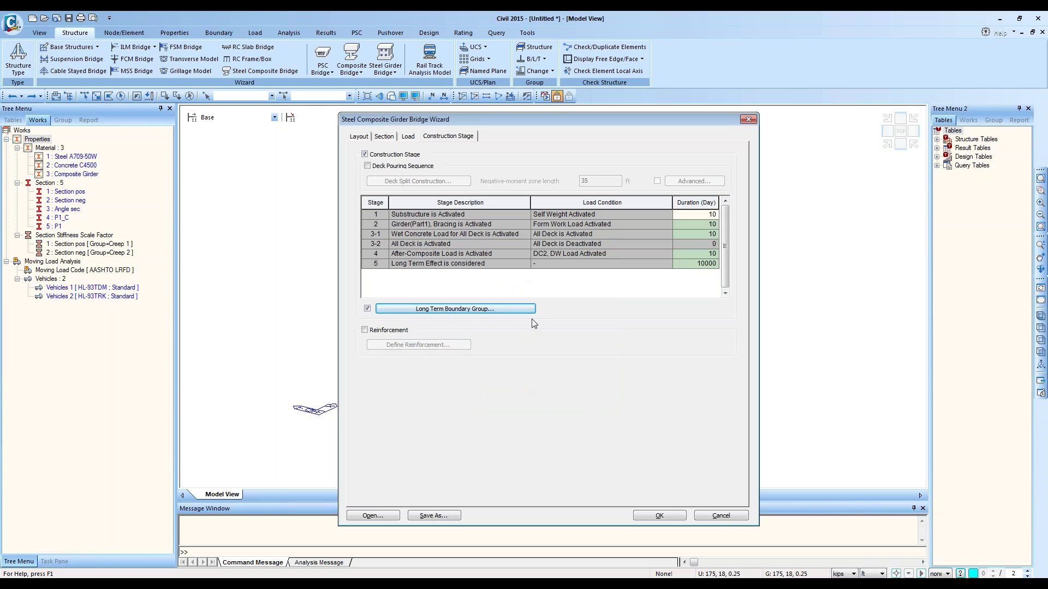
click(365, 330)
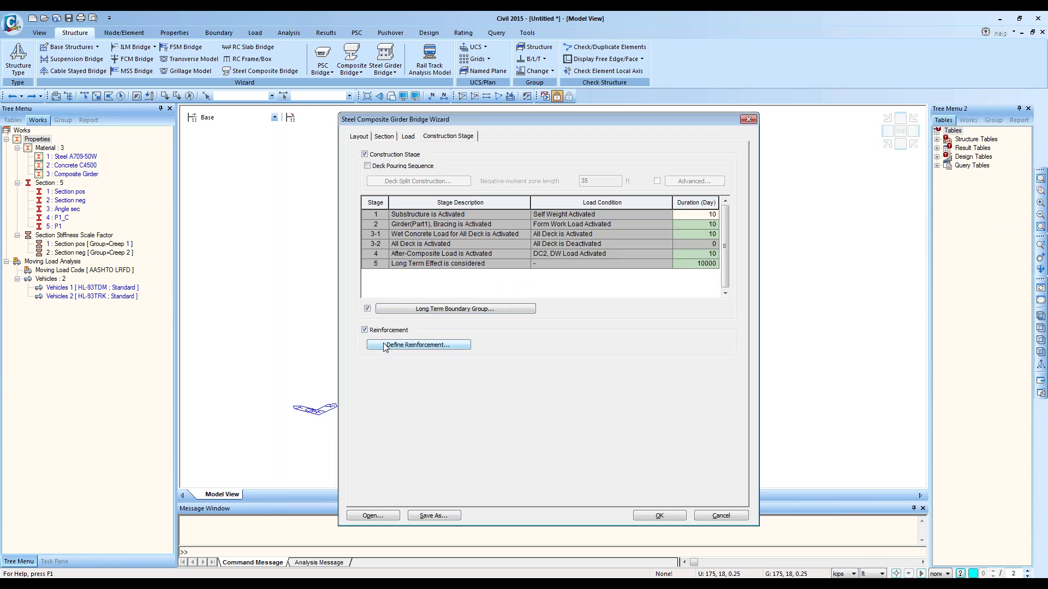
click(385, 345)
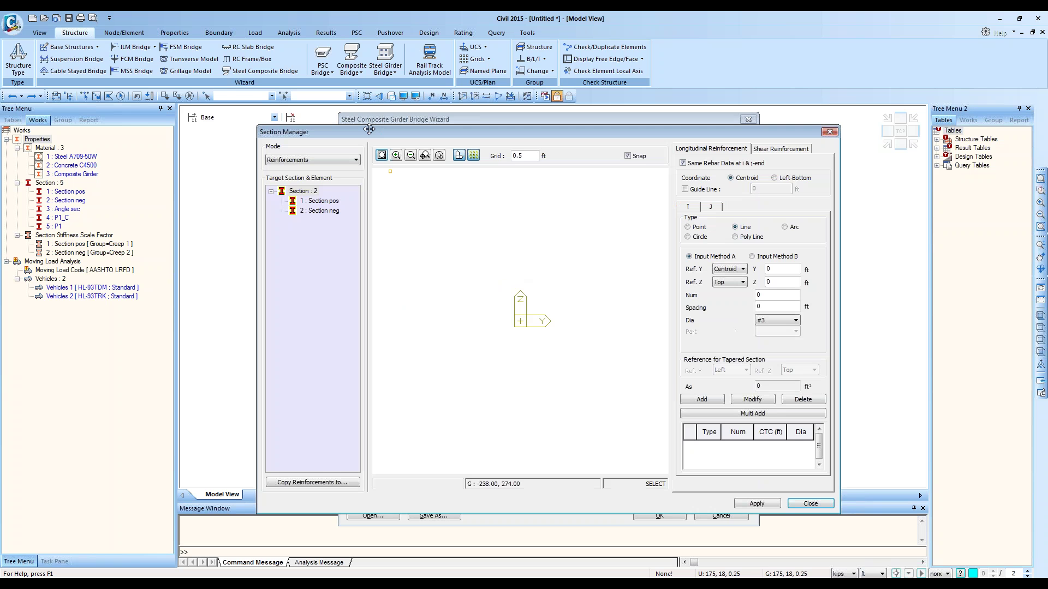
drag(368, 142, 328, 118)
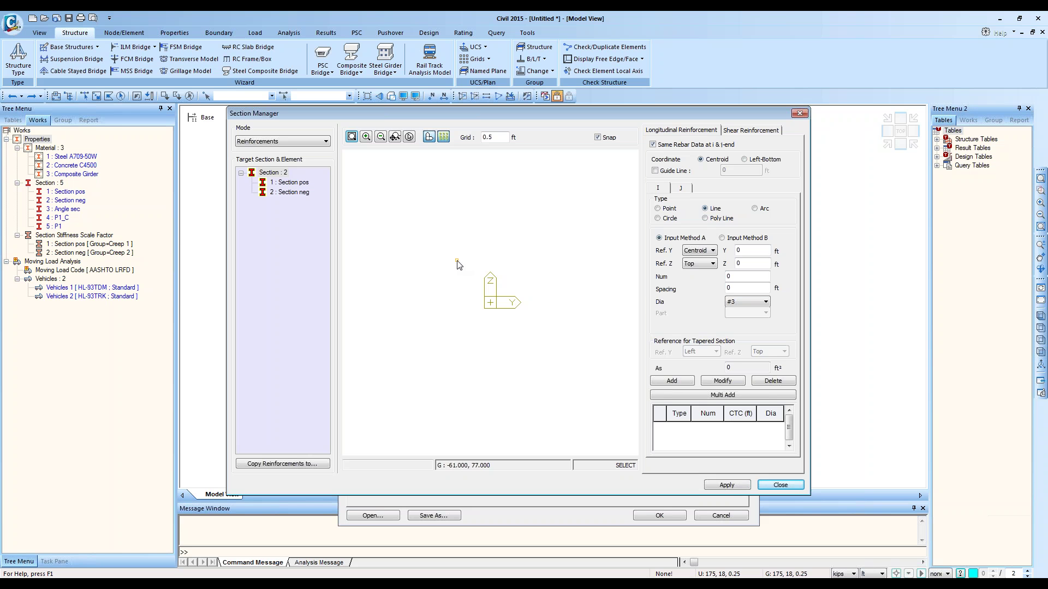
click(800, 113)
click(435, 346)
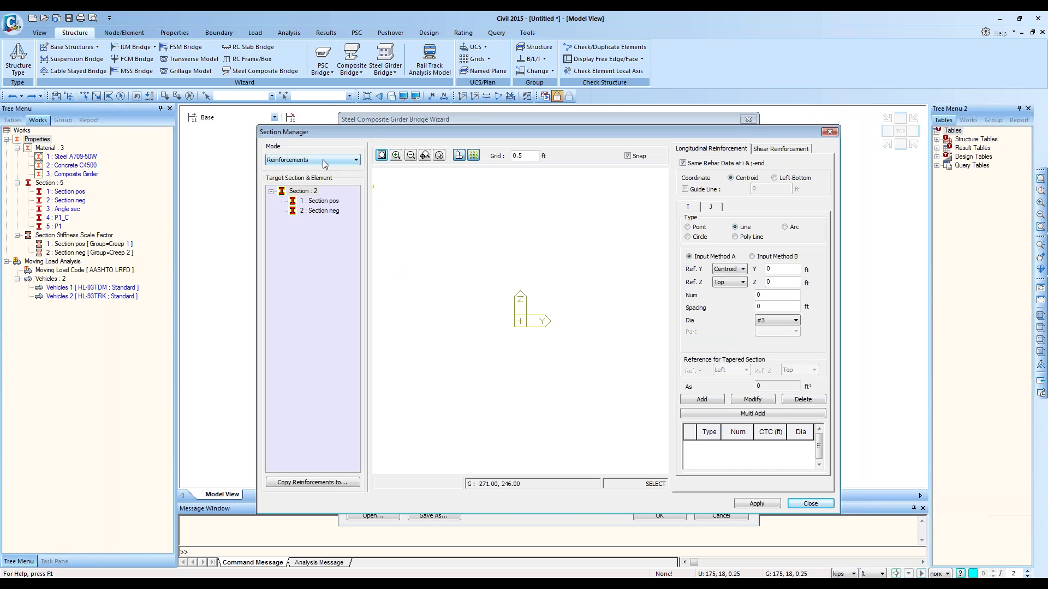
click(322, 211)
click(322, 201)
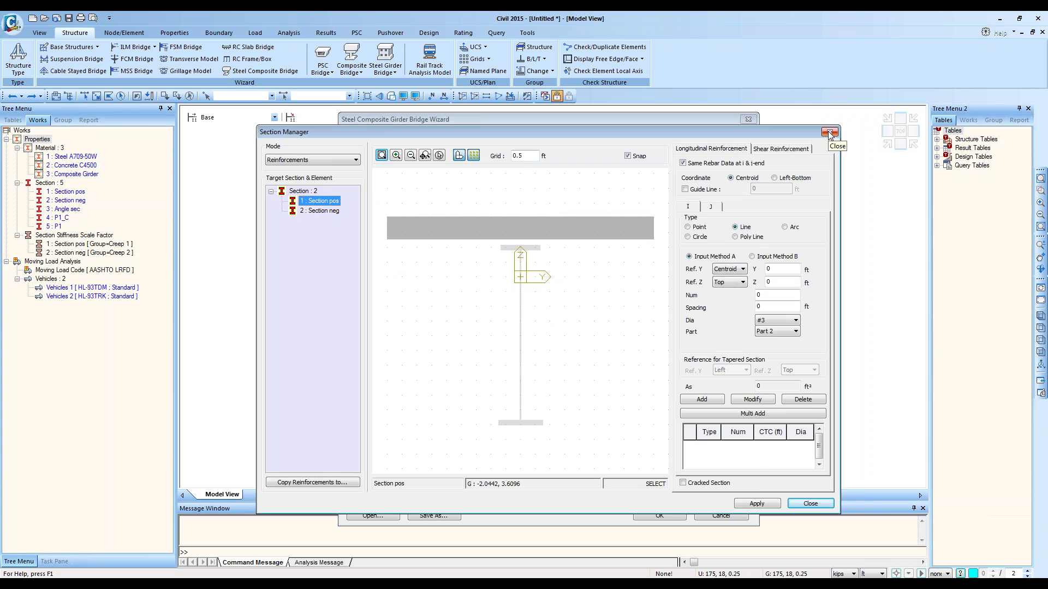
click(829, 134)
click(370, 329)
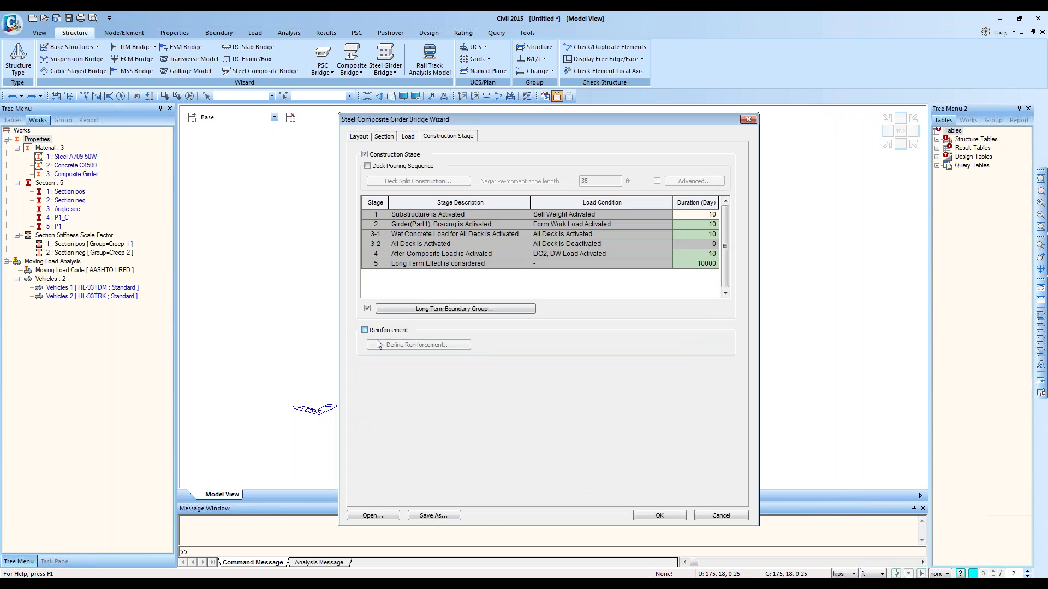
Step: Save the wizard settings as 'July 15 2015 - ETS 1.wzd'
click(448, 517)
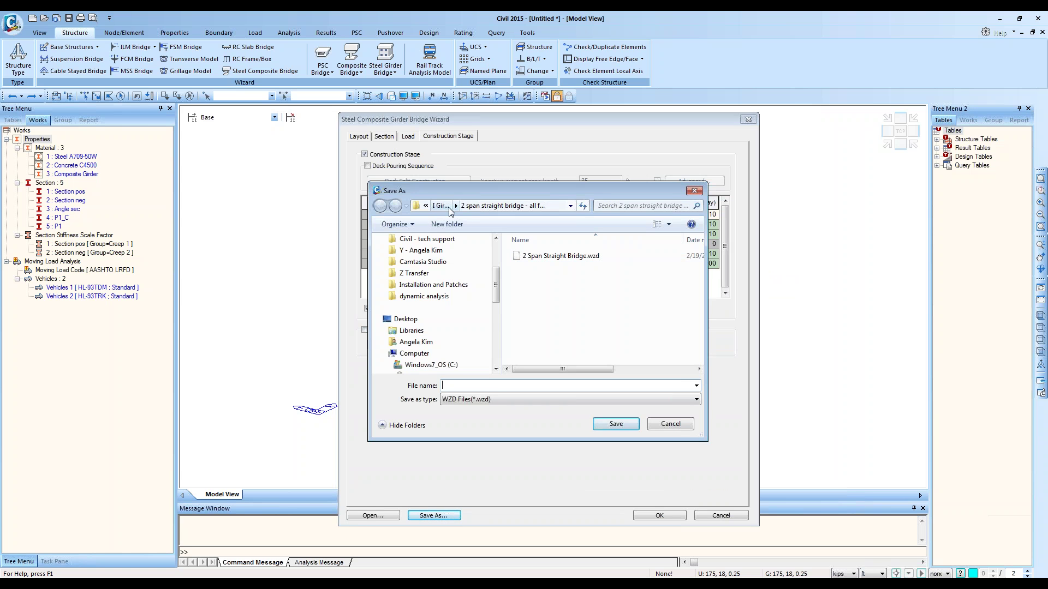
click(498, 385)
text(July 15 2015 - ETS 1)
key(Return)
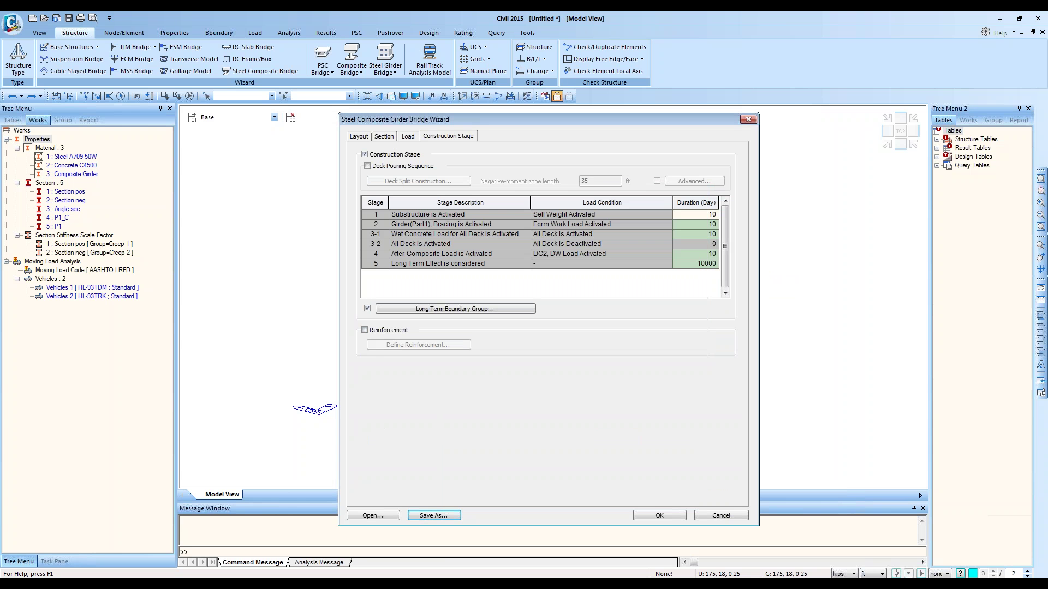
Step: Select July 15 2015 - ETS 1.wzd in the Open dialog, then cancel without opening
click(396, 515)
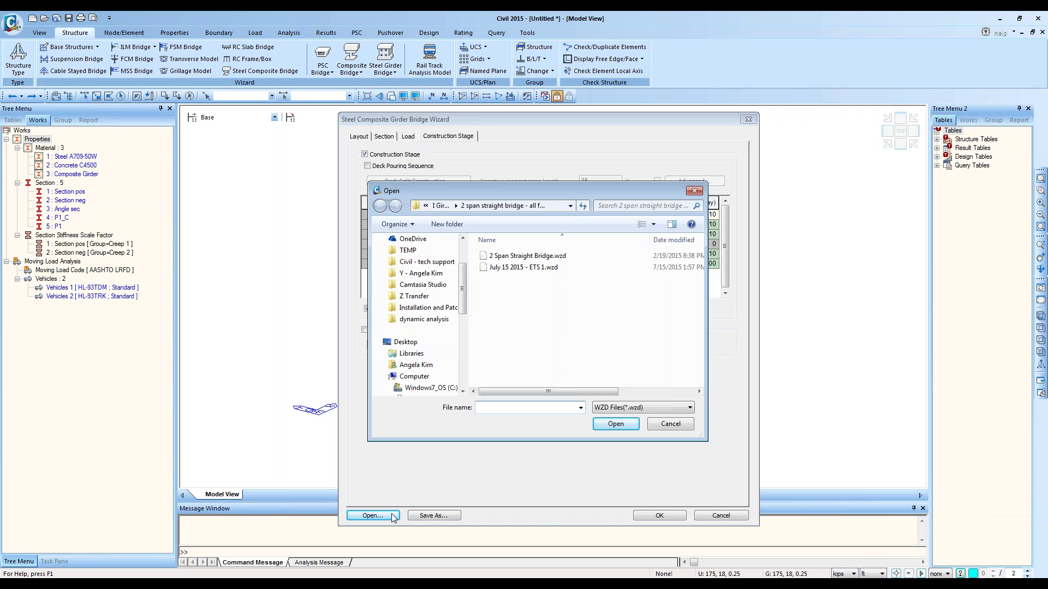
click(527, 267)
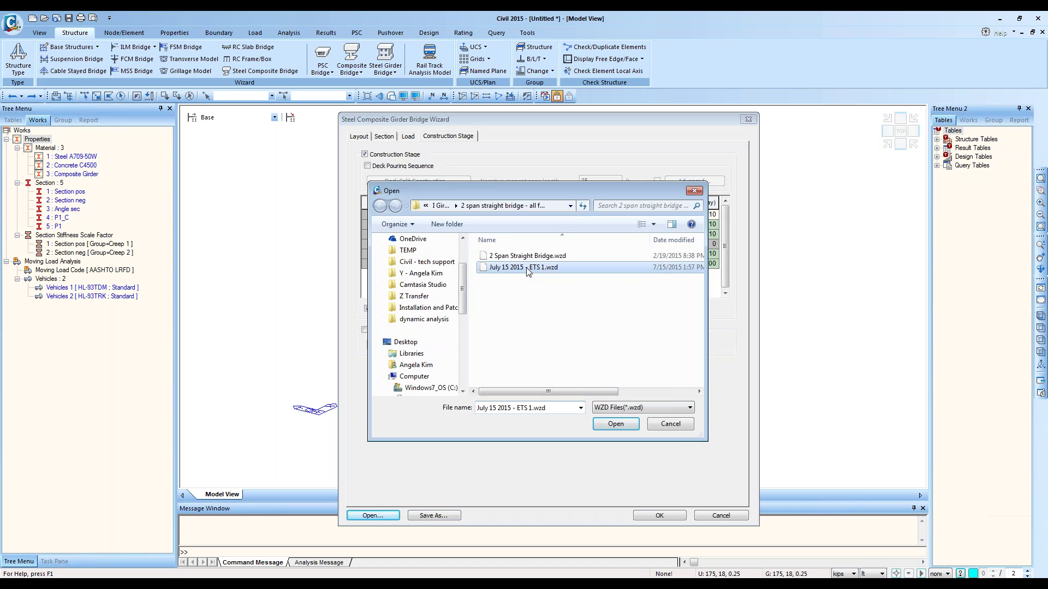
click(663, 424)
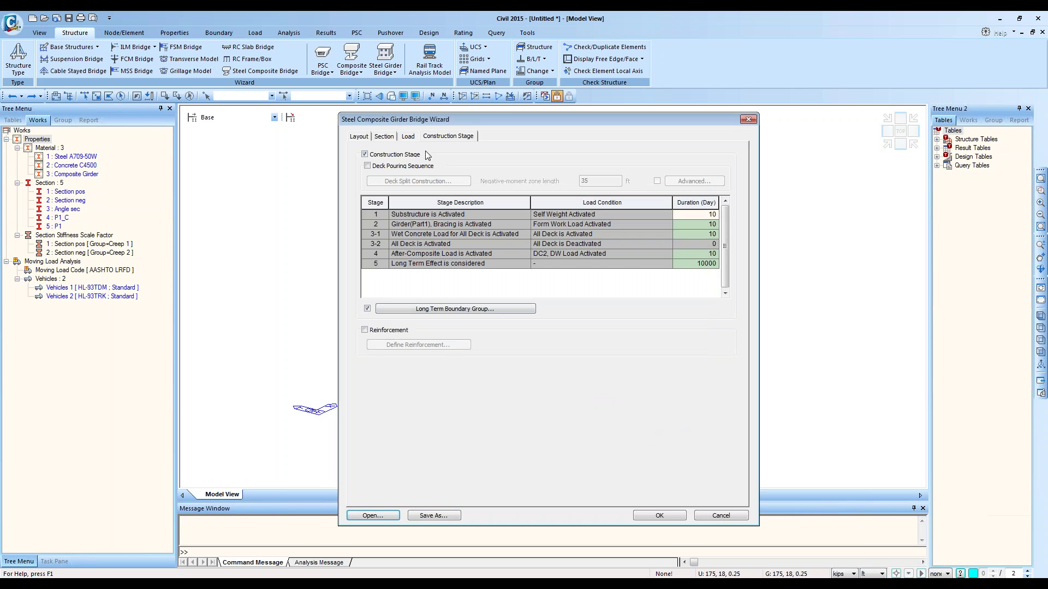
Step: Review the Load, Section and Layout tabs, then generate the two-span steel girder bridge model
click(409, 137)
click(390, 138)
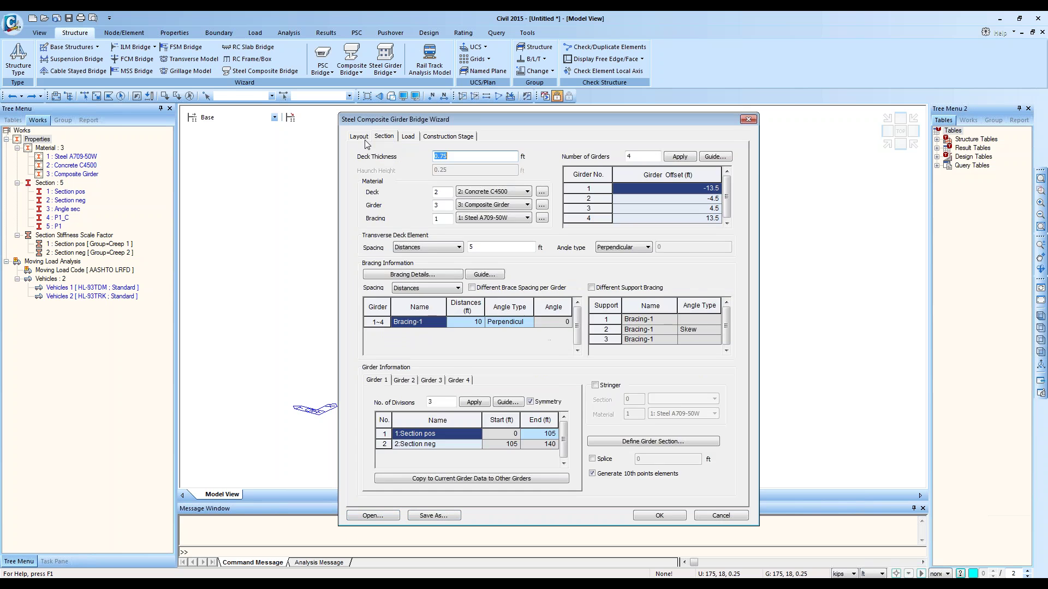
click(365, 139)
click(377, 135)
click(360, 140)
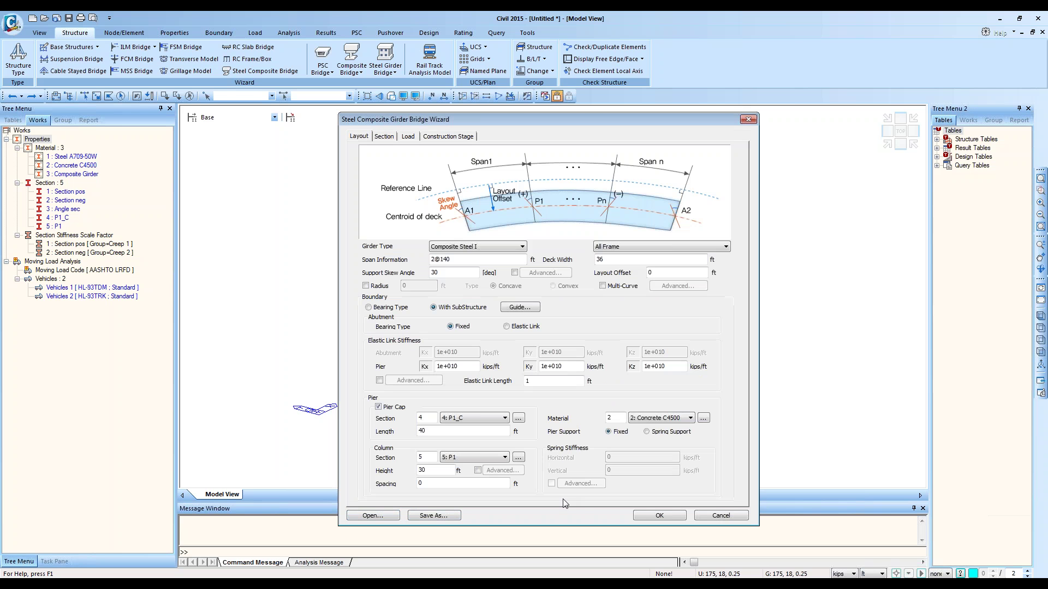
click(661, 515)
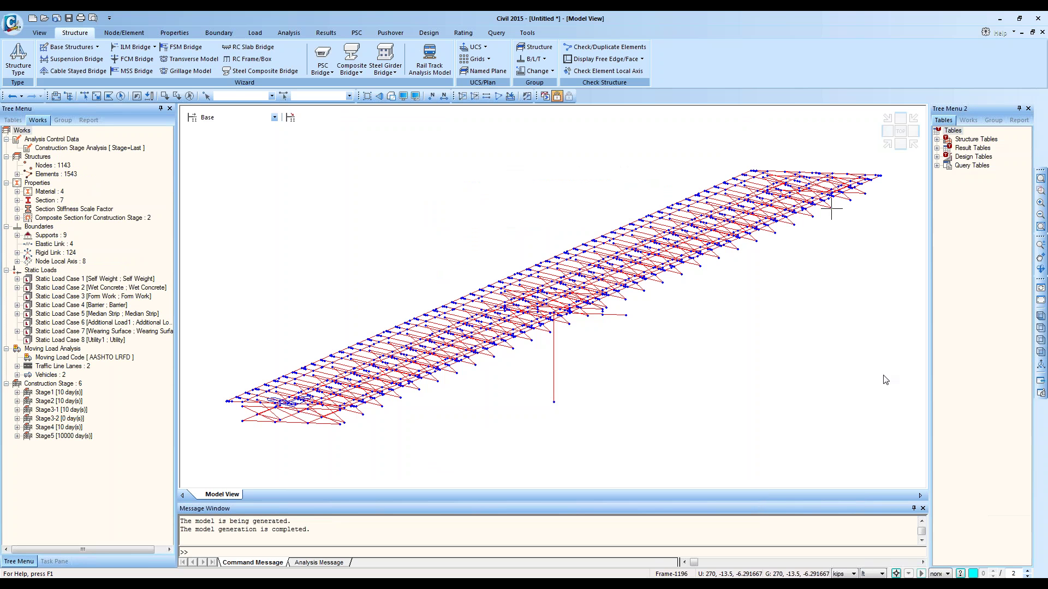
Step: View the bridge from the top, return to isometric, and switch to hidden-surface solid display
click(901, 131)
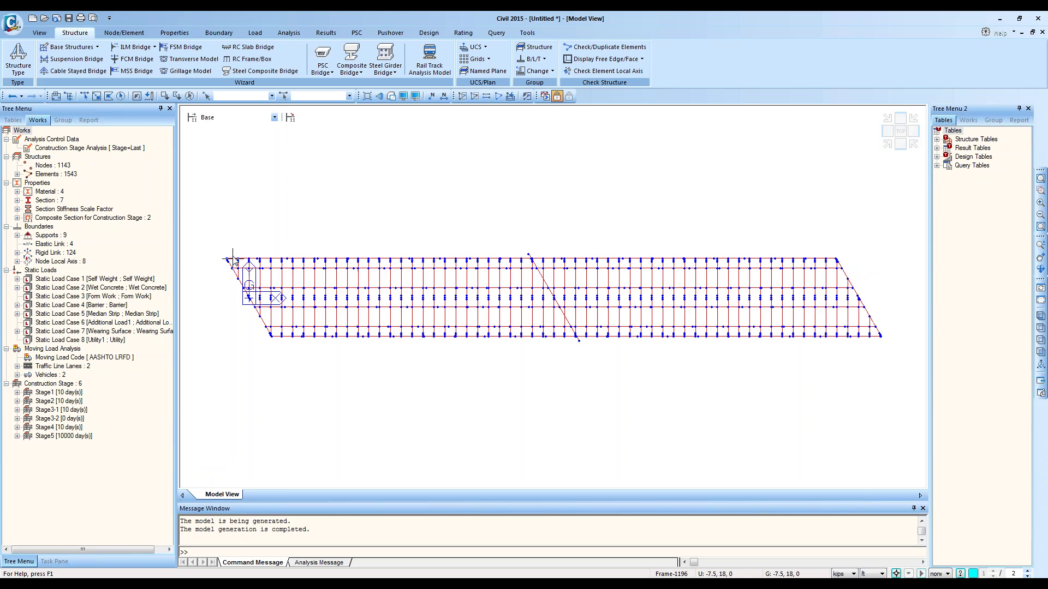
click(887, 145)
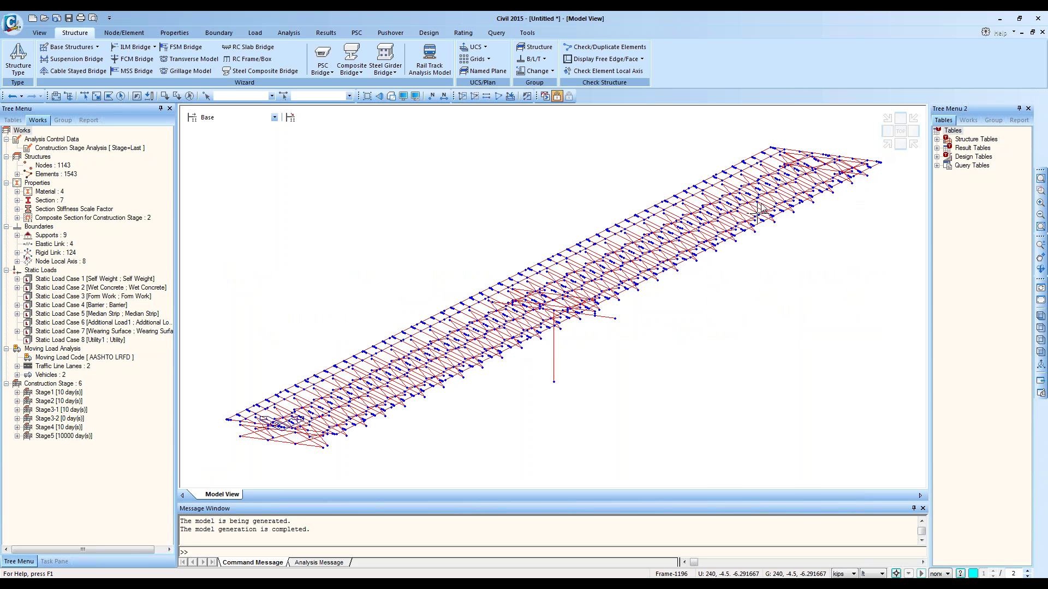
click(393, 99)
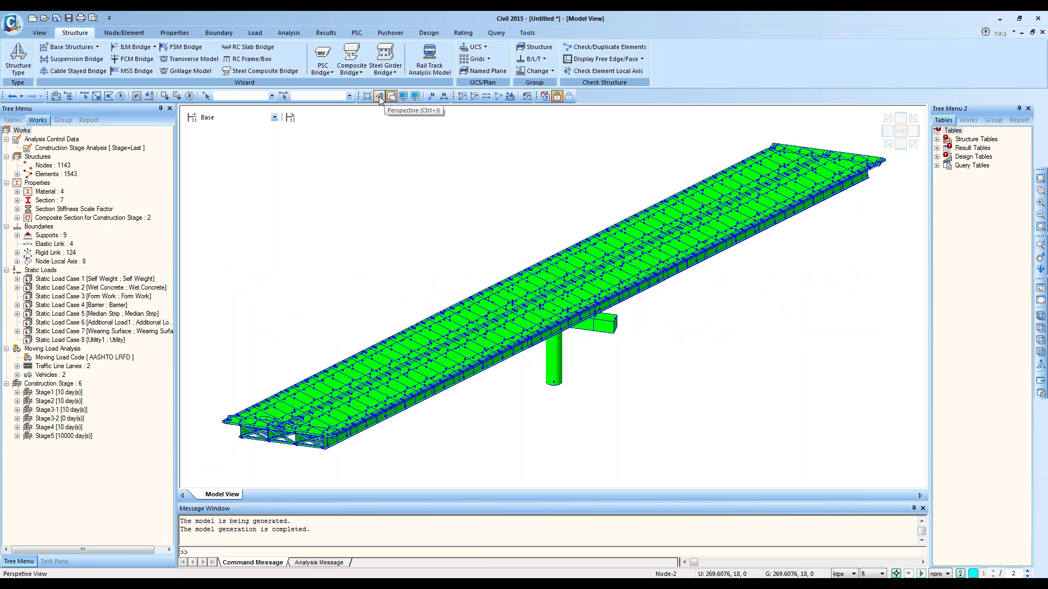
Step: Apply Element Color in Display Option so deck, girders and pier show distinct colours
click(416, 97)
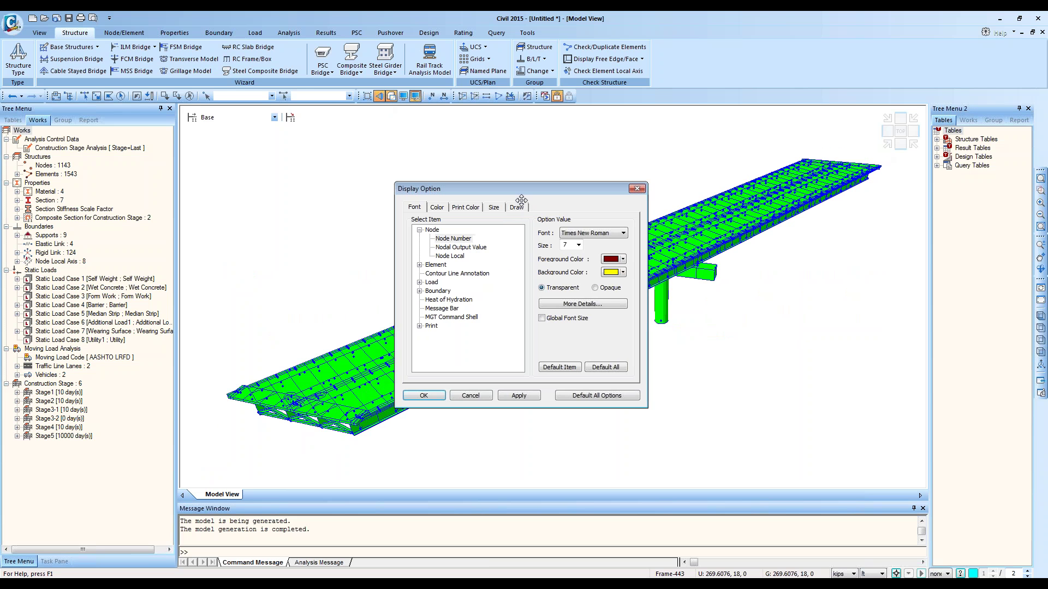
click(518, 207)
click(580, 315)
click(516, 396)
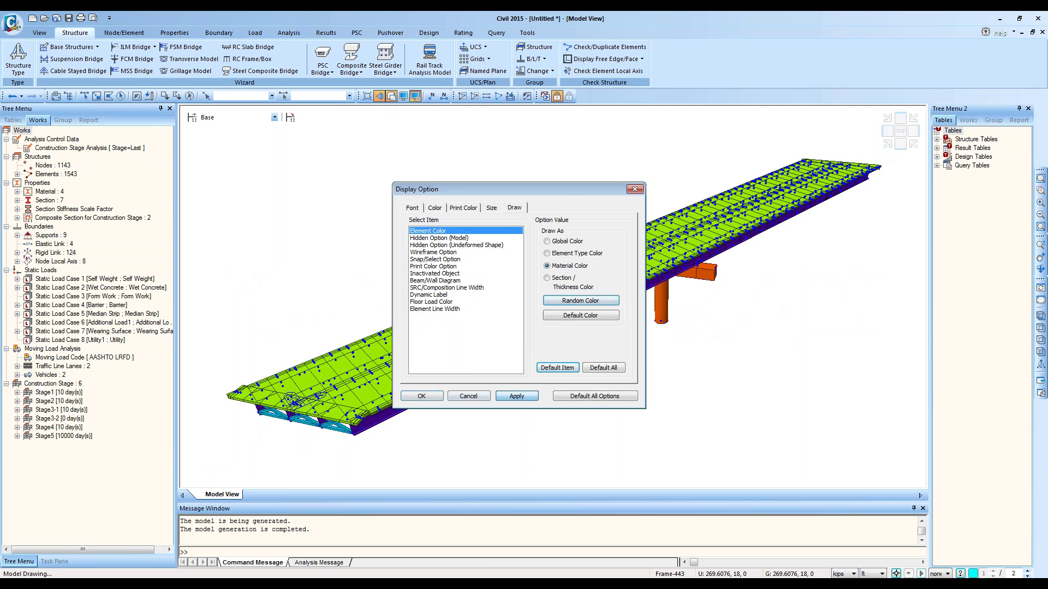
click(467, 396)
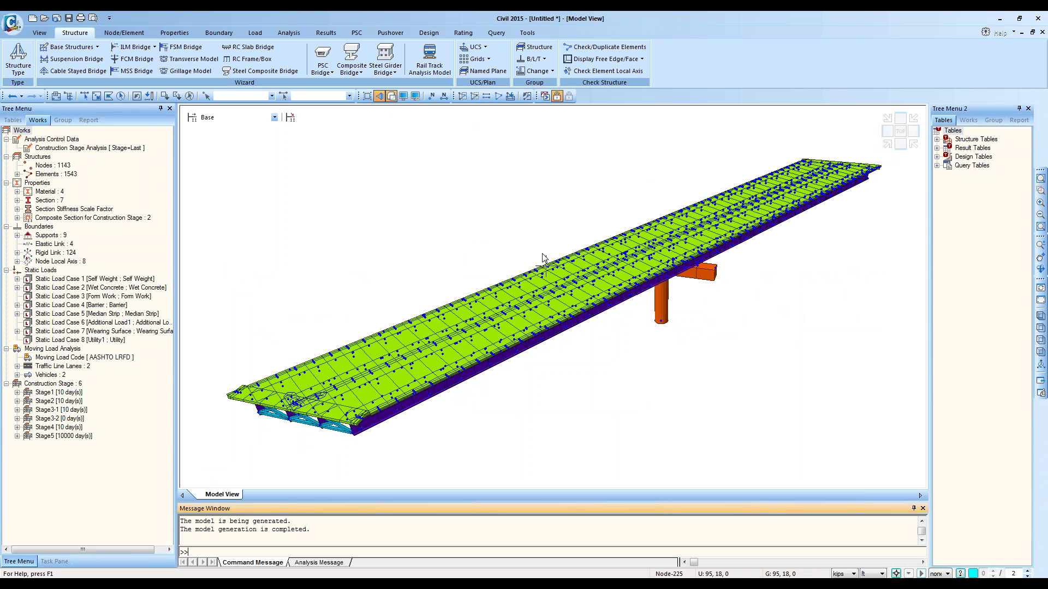
ctrl+middle_drag(549, 238, 583, 203)
Step: Hide the nodes and orbit the fitted bridge to expose the girder cross-bracing
click(403, 96)
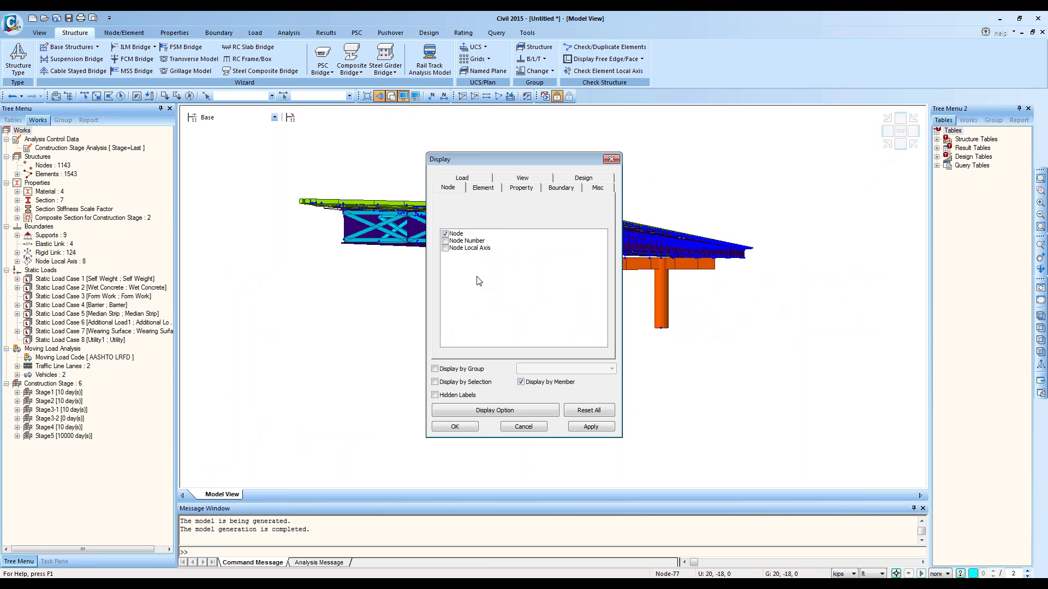
click(454, 426)
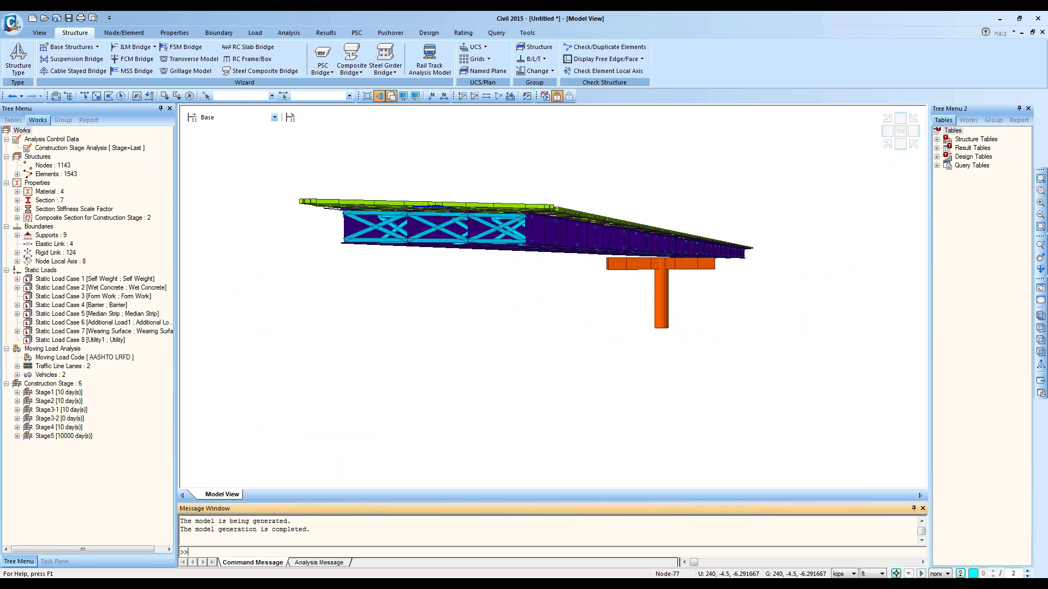
ctrl+middle_drag(655, 306, 727, 261)
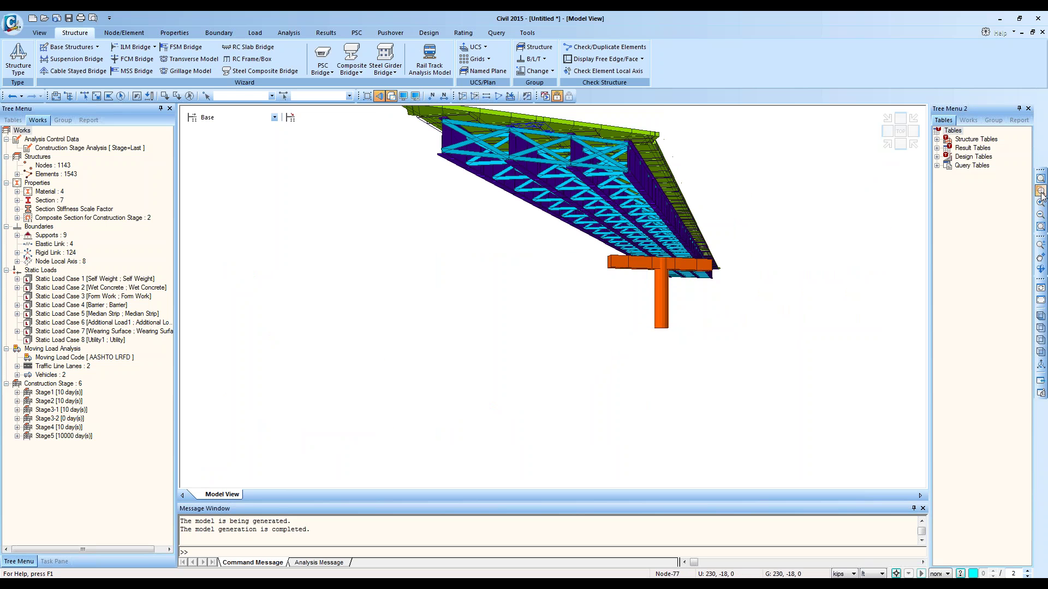
click(1040, 179)
ctrl+middle_drag(787, 290, 774, 269)
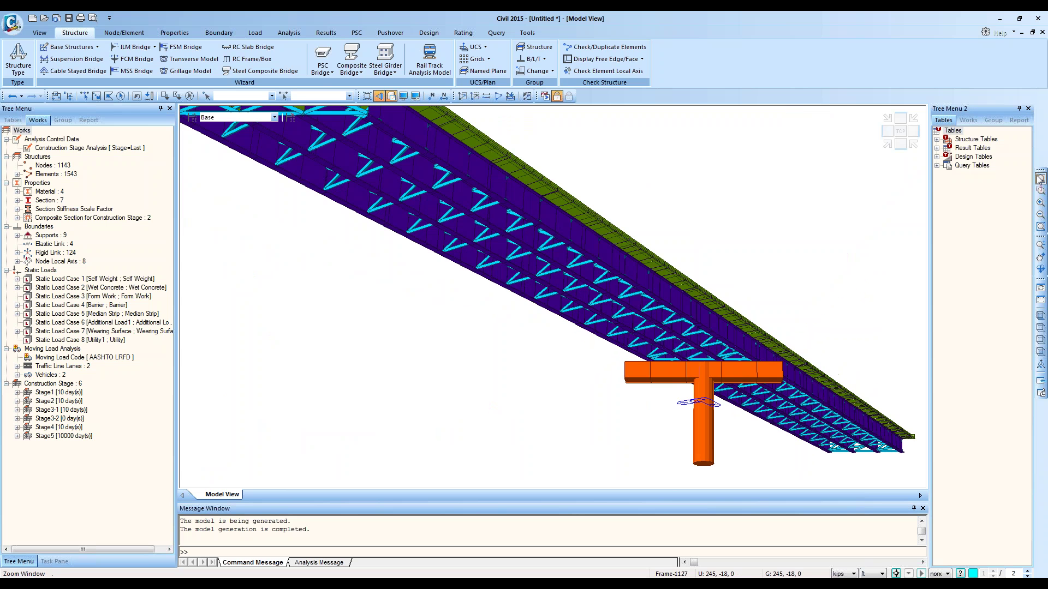
ctrl+middle_drag(839, 261, 753, 178)
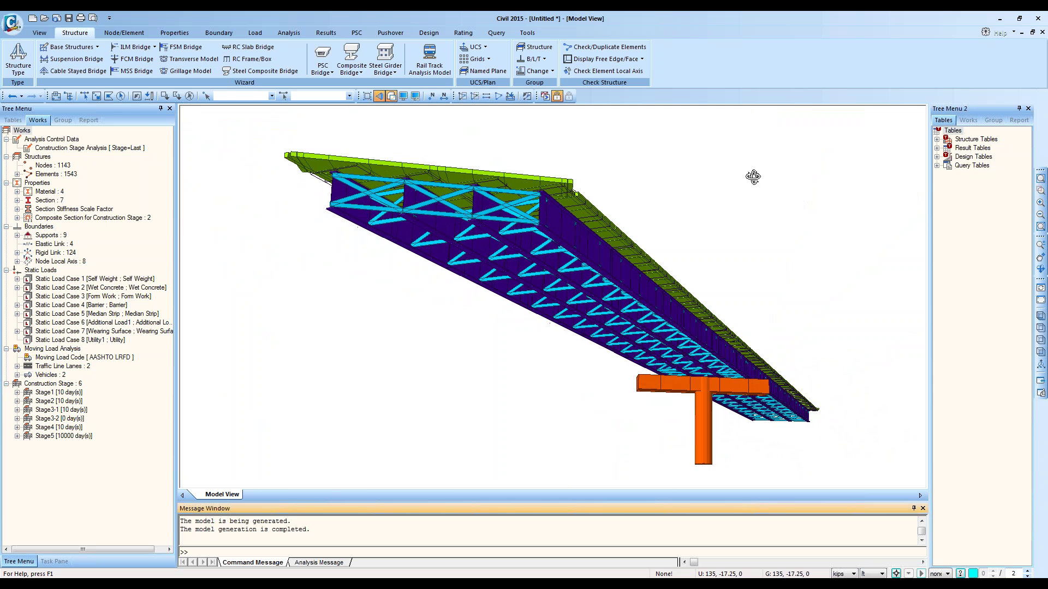
click(1039, 181)
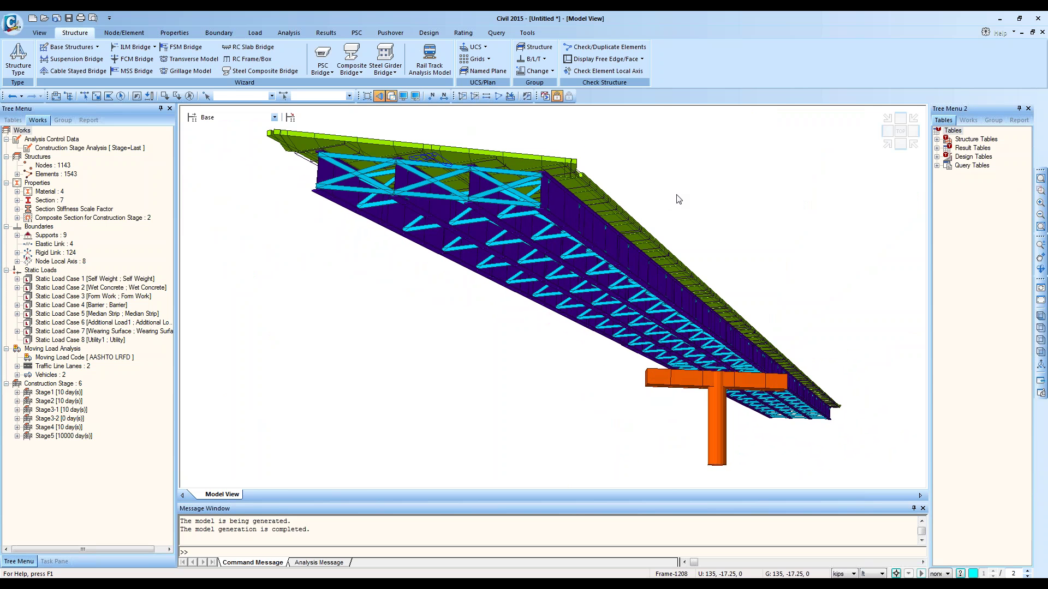
double_click(54, 210)
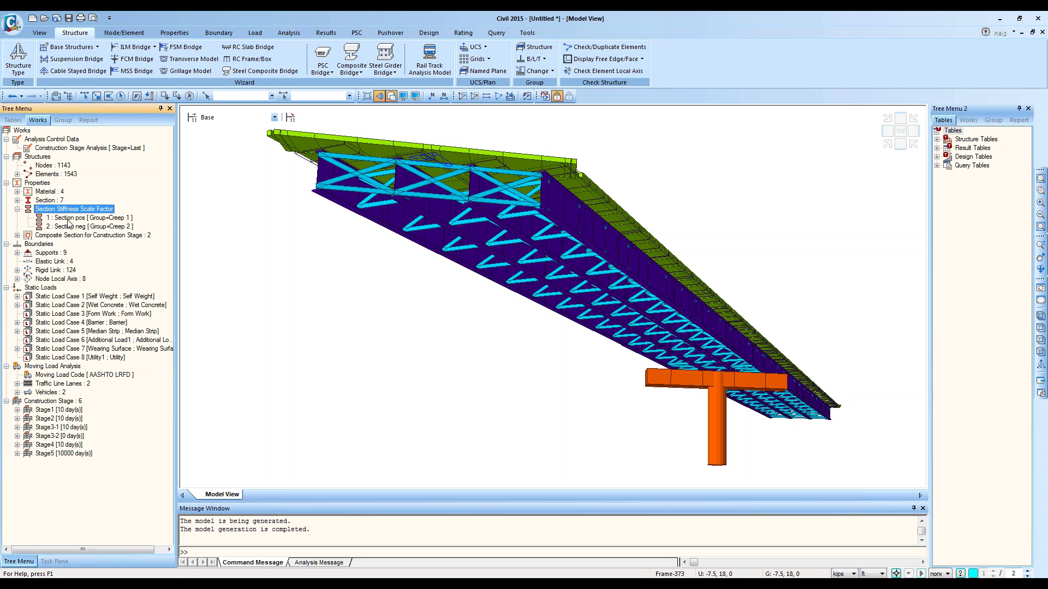
double_click(47, 201)
click(59, 210)
right_click(62, 210)
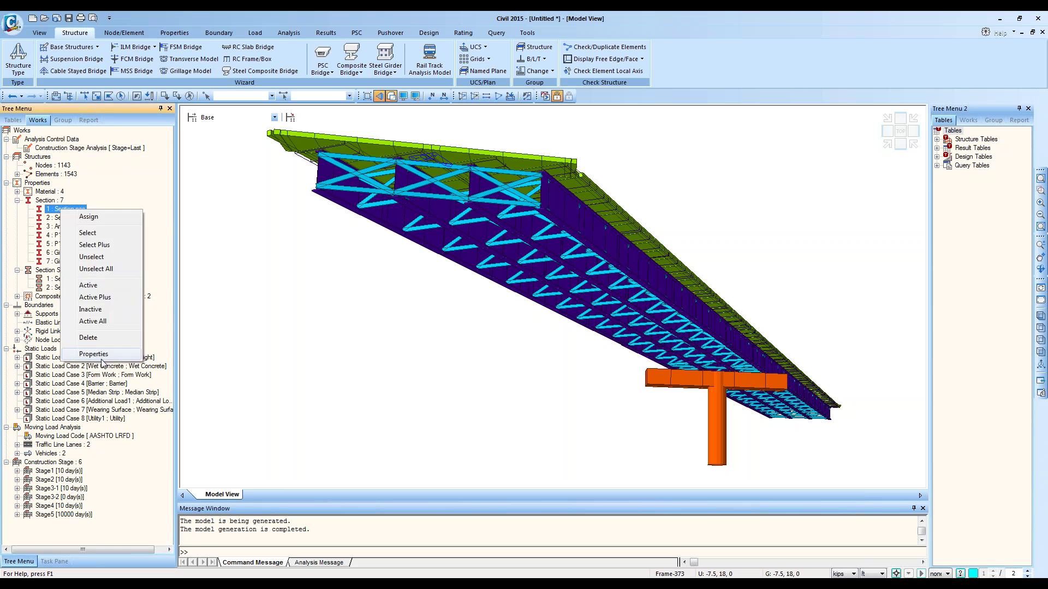
click(103, 359)
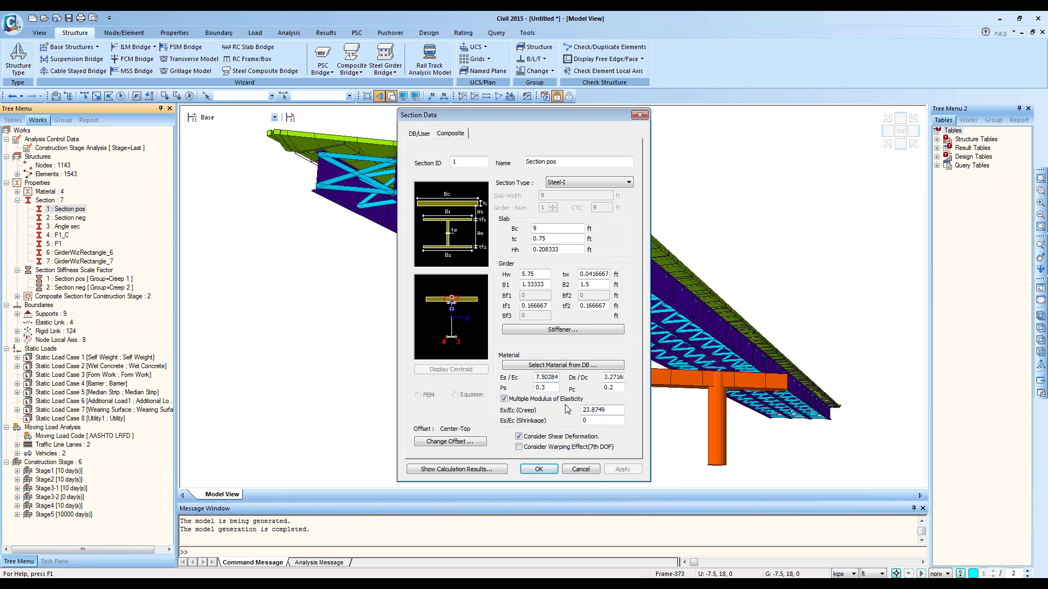
click(504, 399)
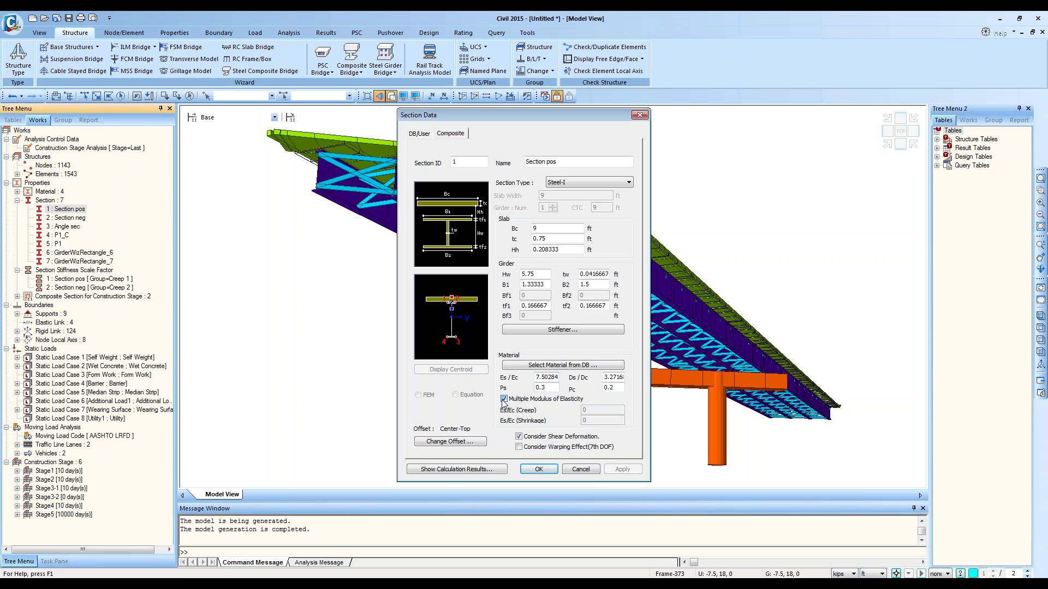
click(503, 399)
click(585, 410)
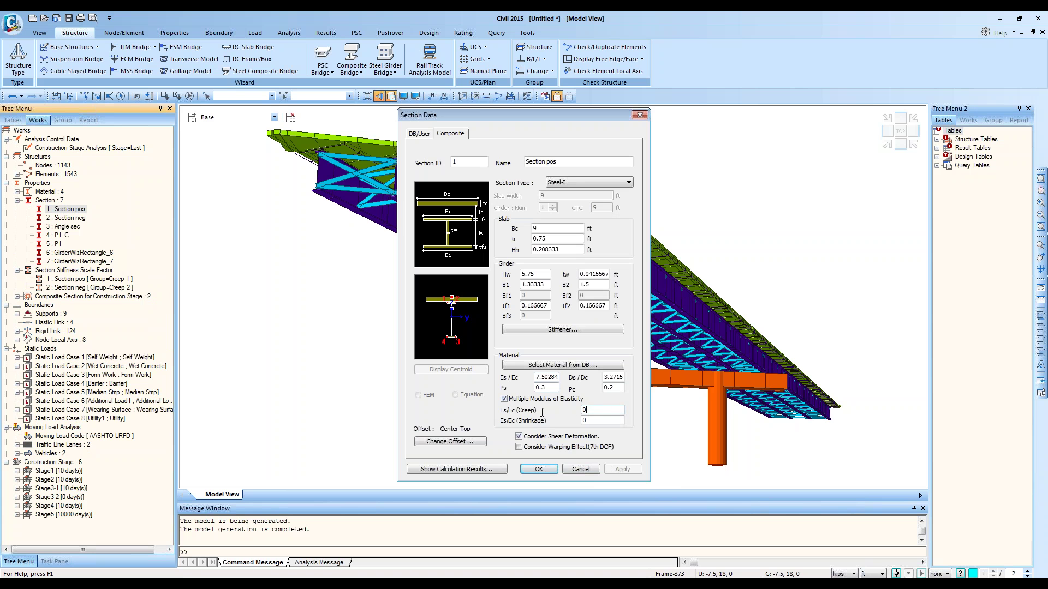
text(242)
click(582, 470)
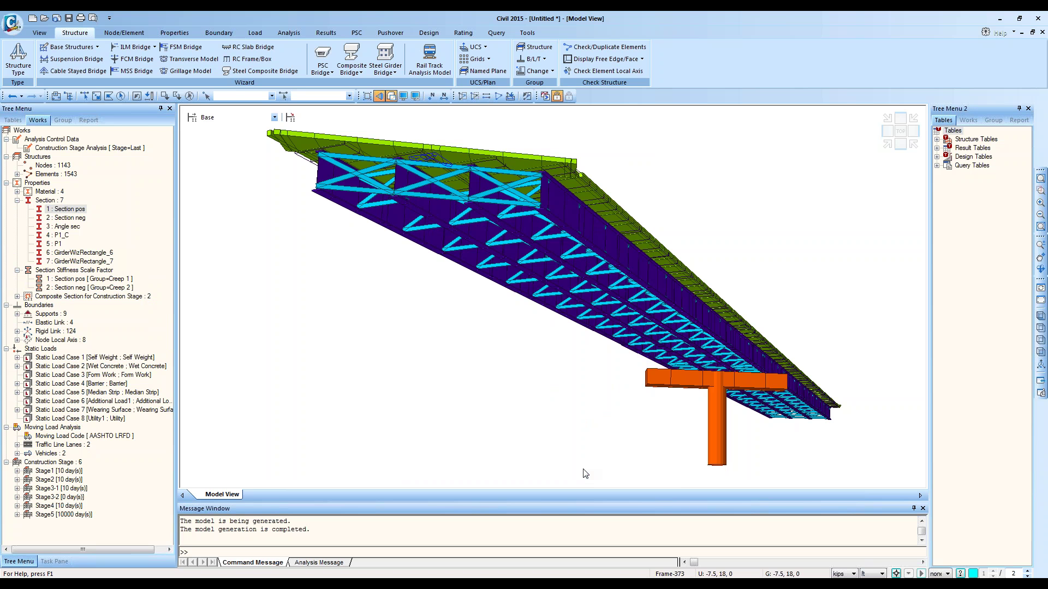
click(67, 278)
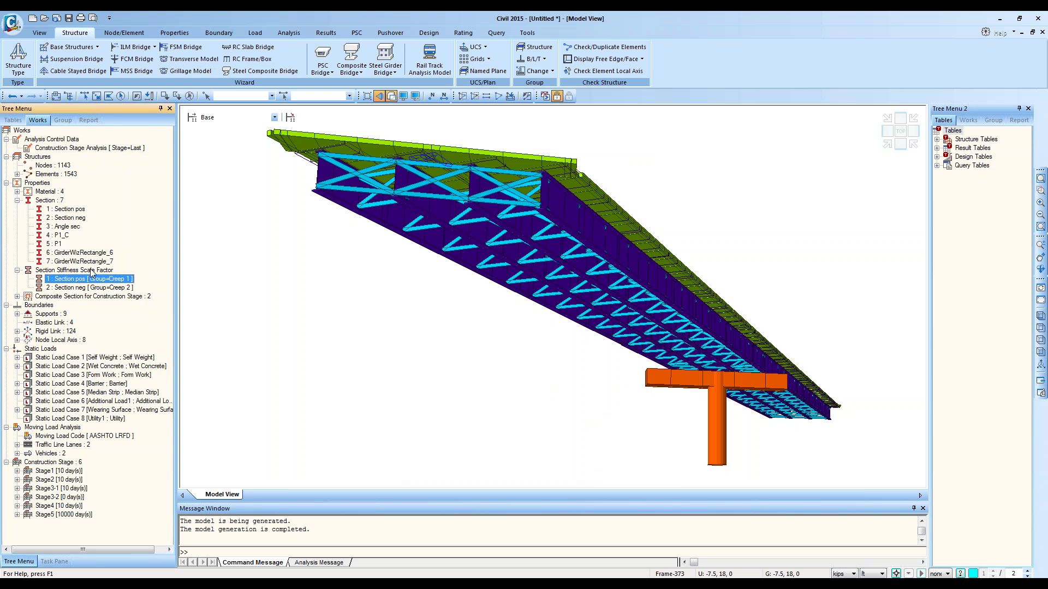
Step: Inspect the Section pos data, then open its stiffness scale factors in Section Manager
click(96, 271)
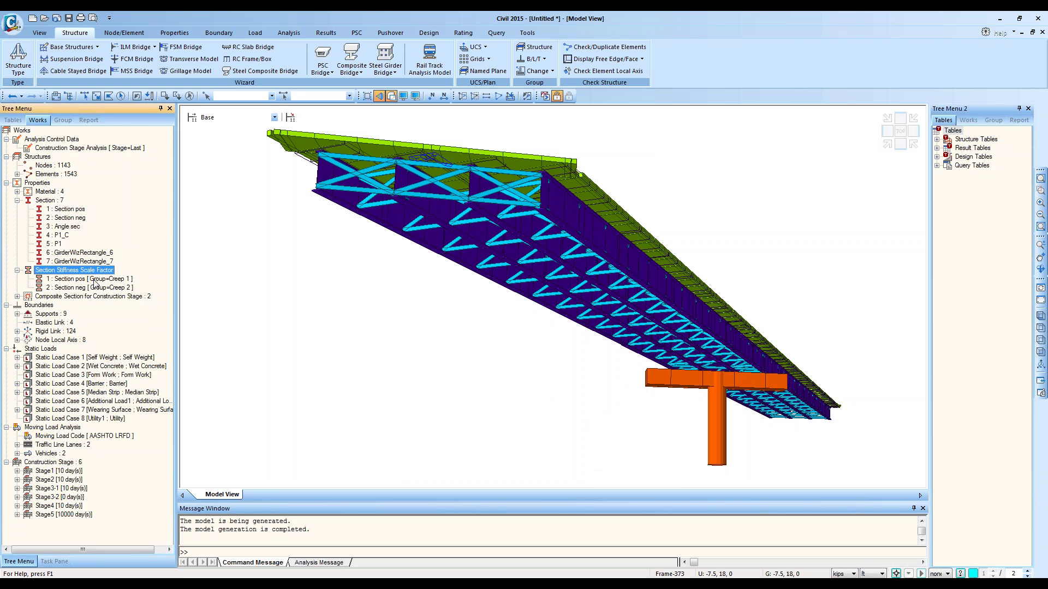
click(79, 280)
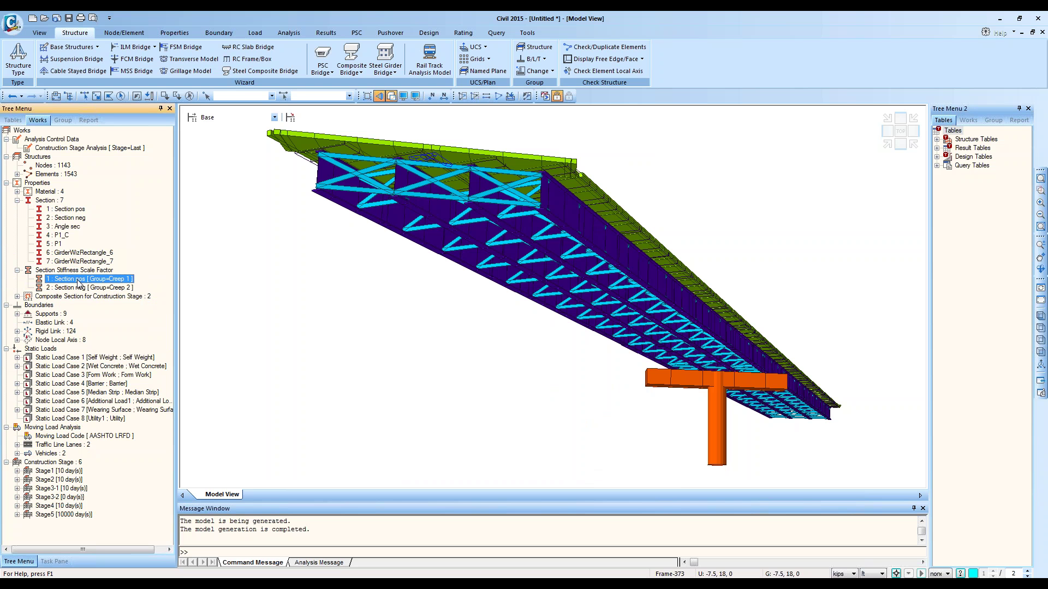
click(103, 271)
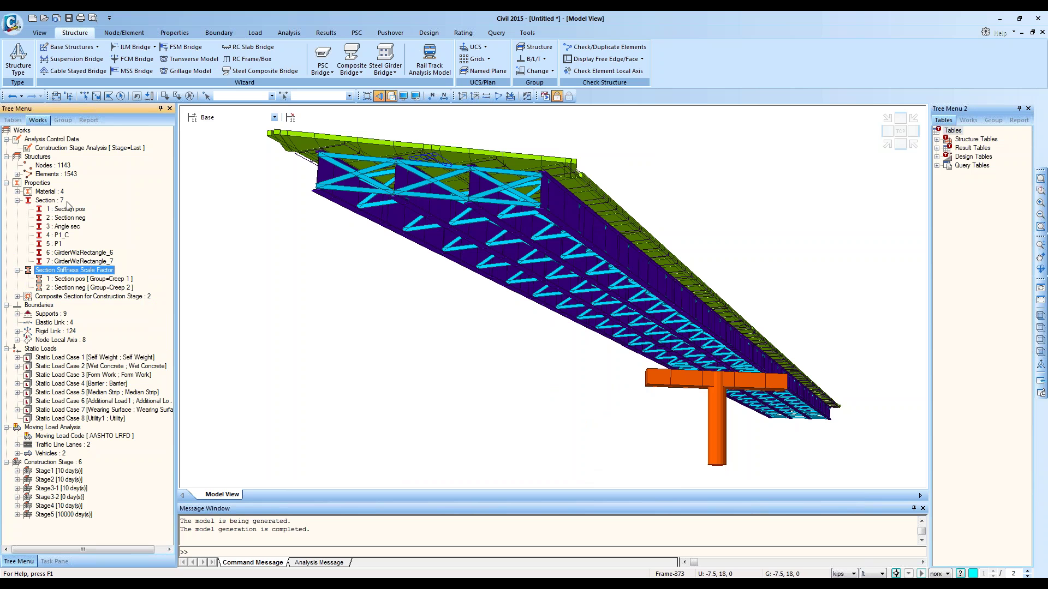
click(85, 281)
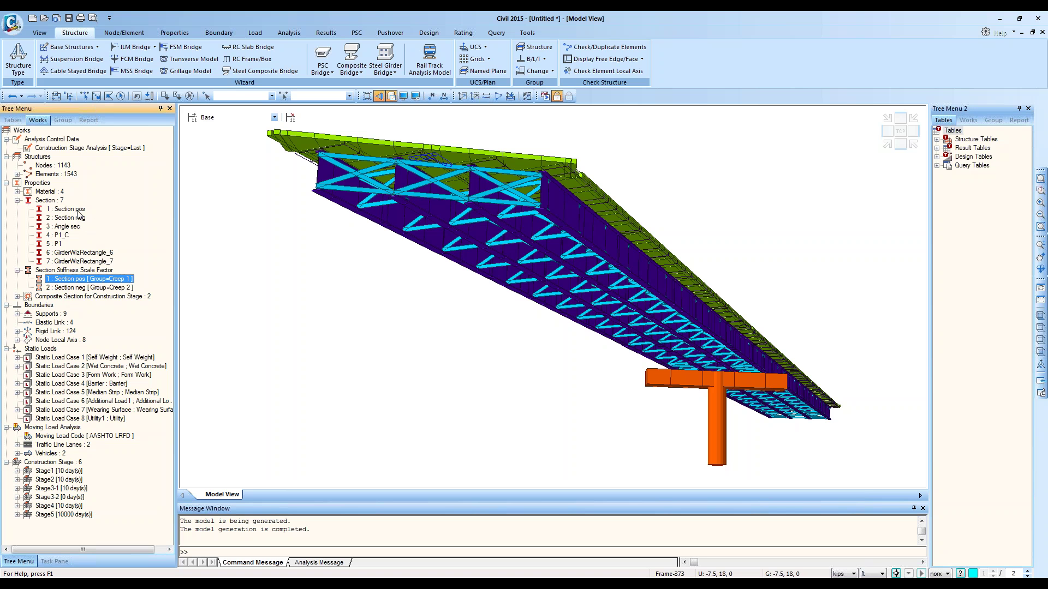
right_click(78, 210)
click(111, 355)
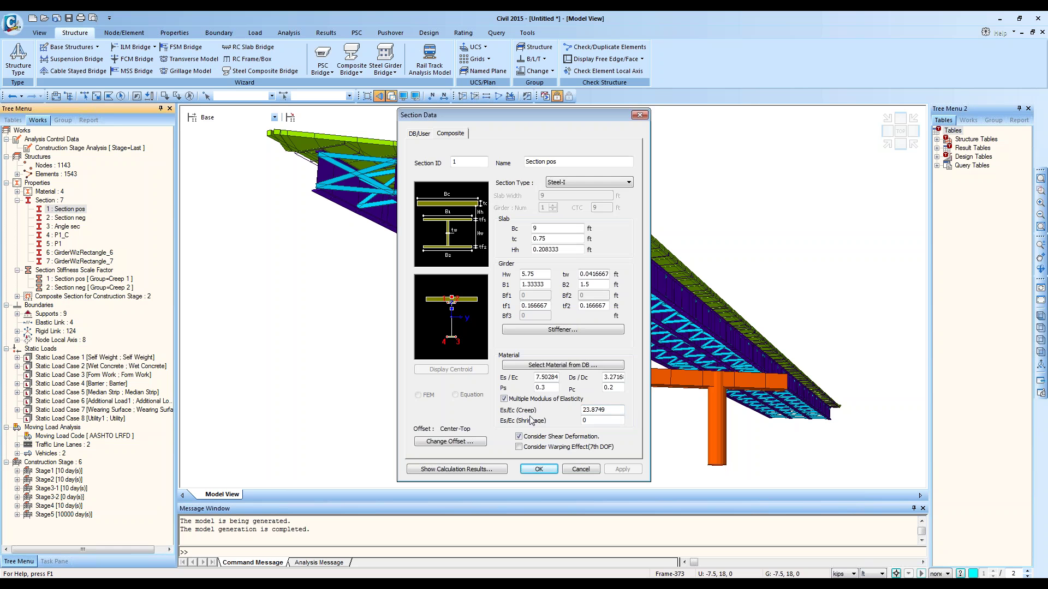
click(580, 469)
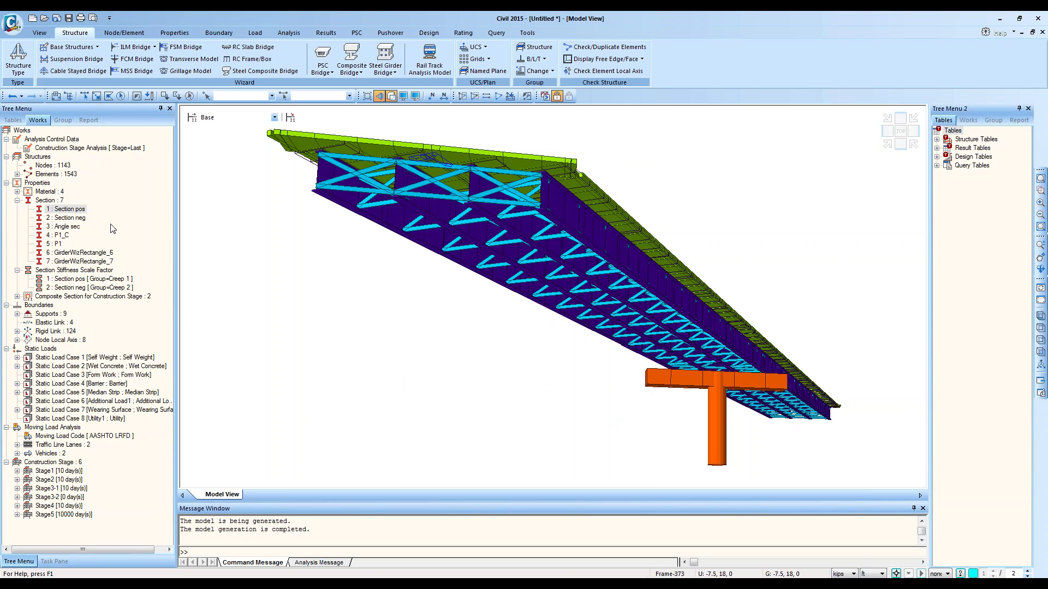
right_click(112, 279)
click(143, 303)
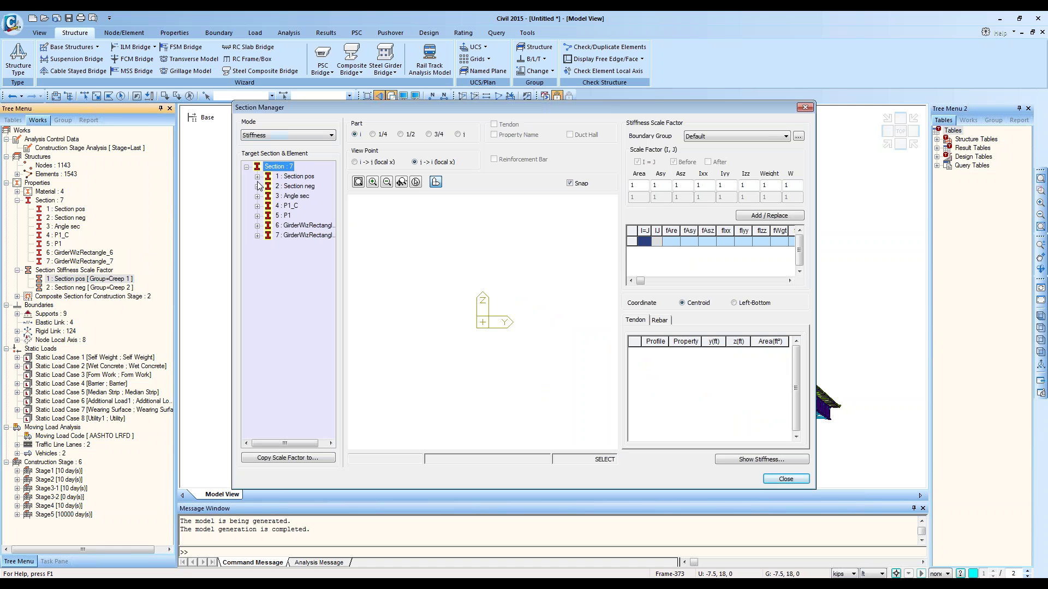
Step: Show Creep 1 scale factors for Section pos elements 448 and 453: area 0.617, Ixx 0.346
click(257, 176)
click(290, 186)
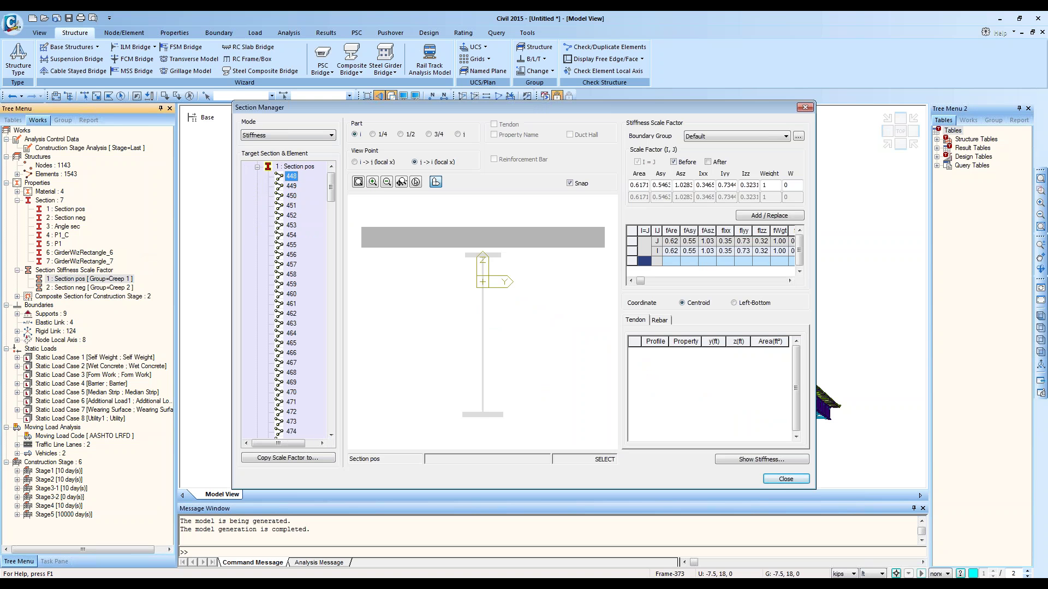
click(291, 225)
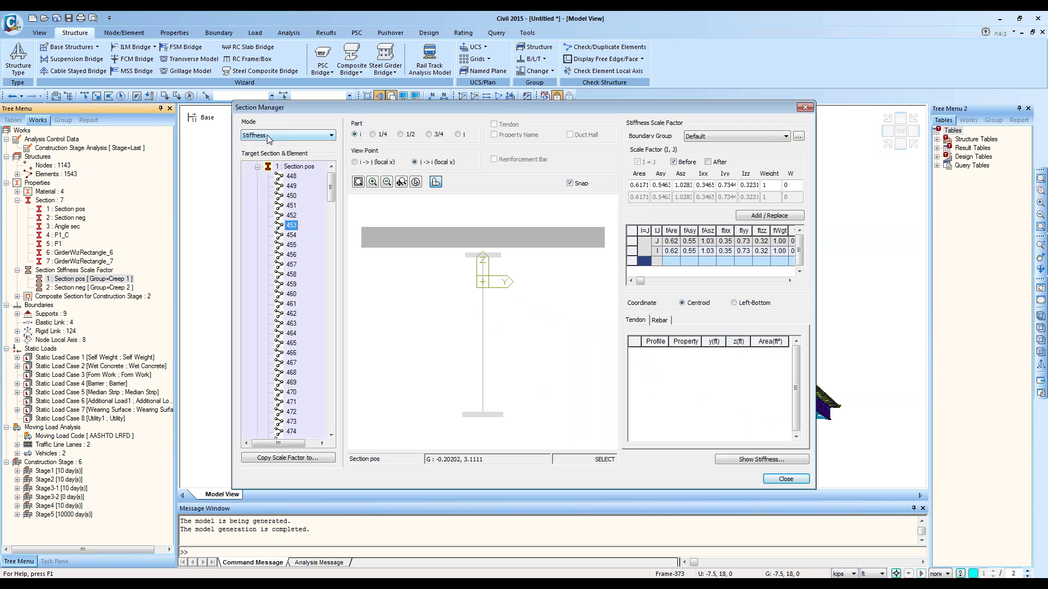
click(639, 185)
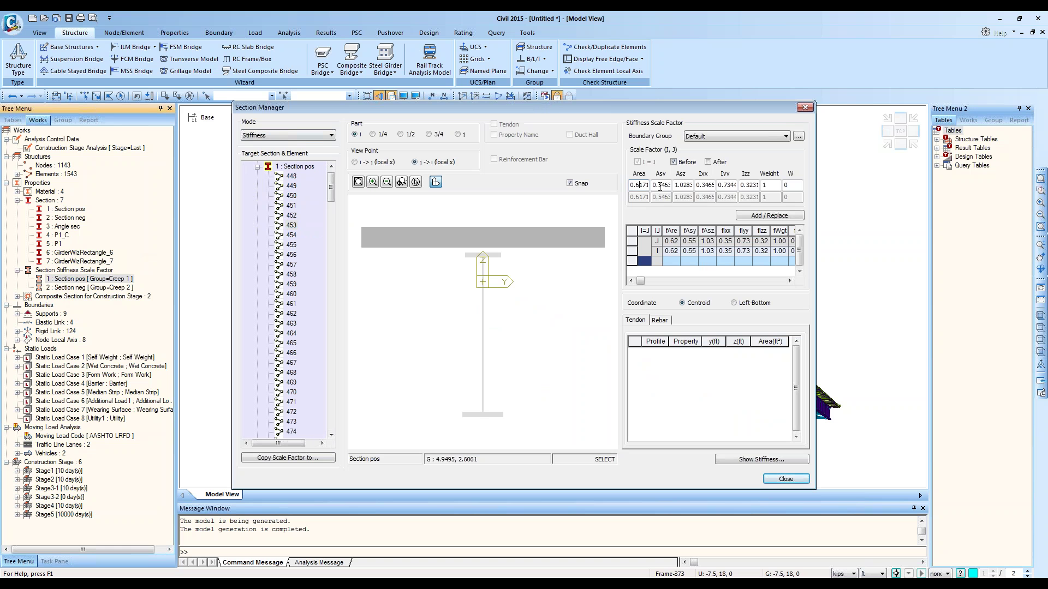
click(697, 185)
click(672, 250)
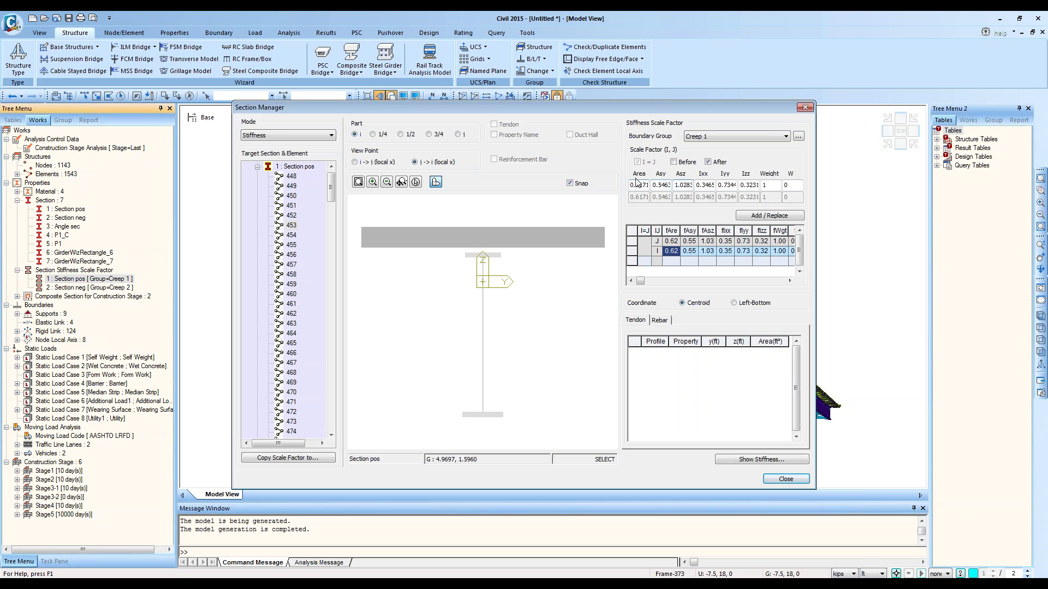
Step: Check the full Ixx and Area scale factor values, then close the Section Manager unchanged
drag(700, 185, 714, 187)
click(710, 187)
click(644, 185)
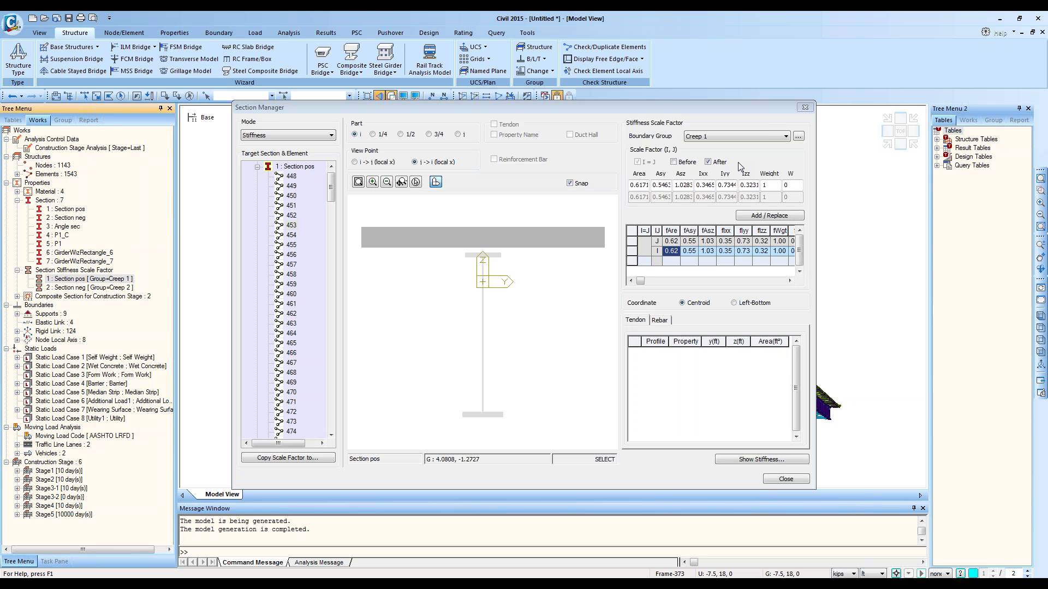
click(791, 477)
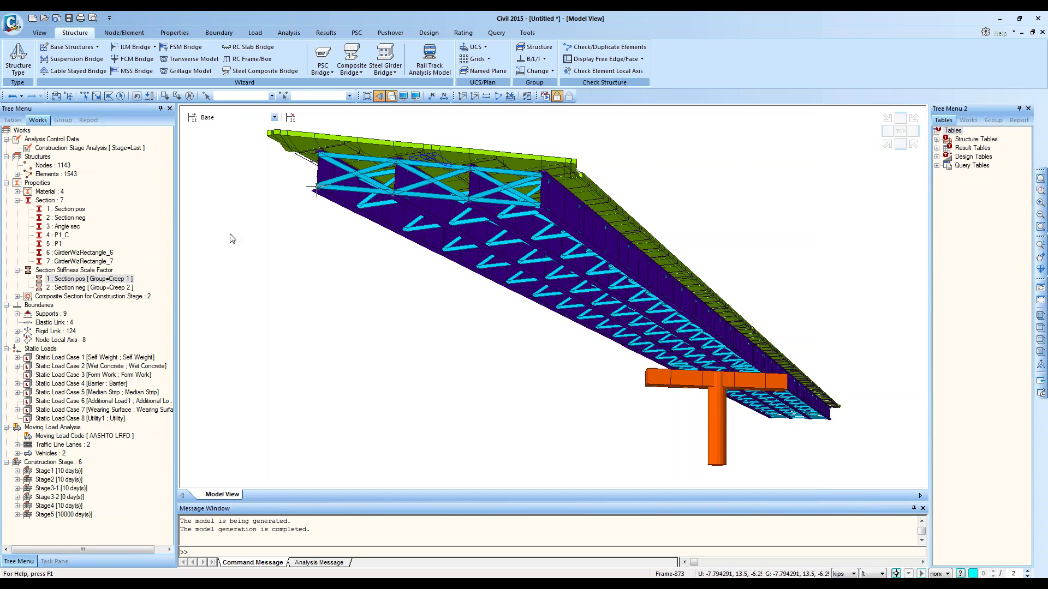
Step: Undo the generated bridge and give the Steel Composite Bridge wizard a curved radius of 430
click(10, 98)
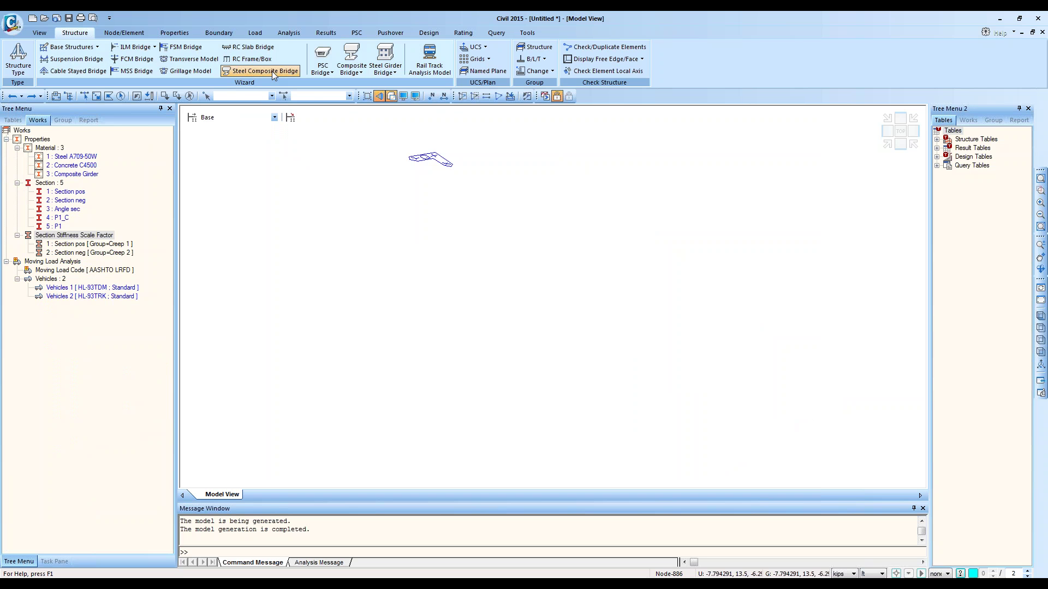
click(273, 71)
drag(314, 50, 670, 84)
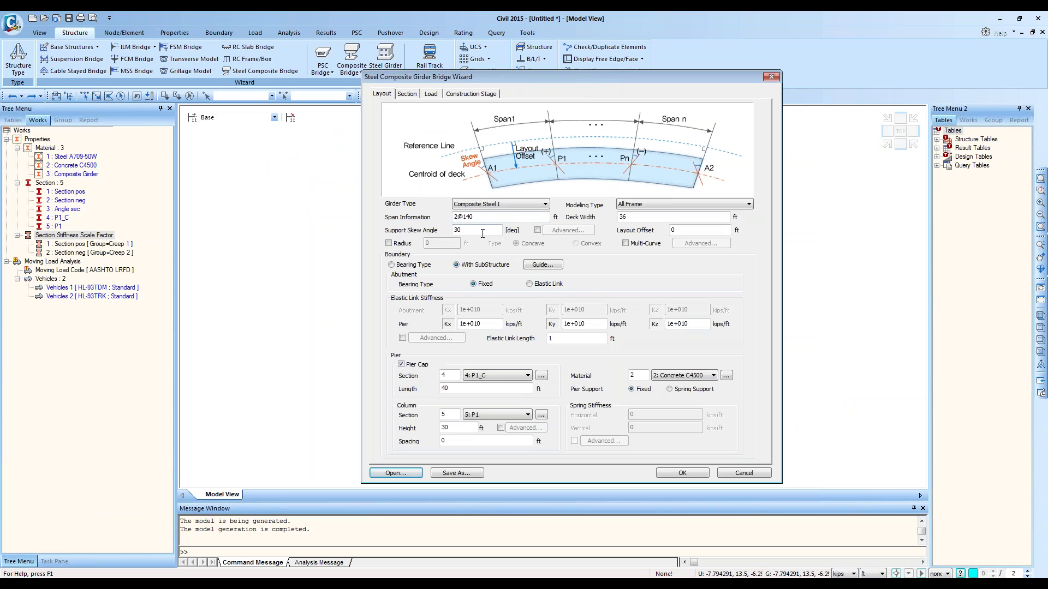
click(397, 243)
drag(444, 243, 372, 241)
text(4)
text(300)
Step: Enable Different Brace Spacing per Girder in the girder settings, entering 10 in the first row
click(407, 94)
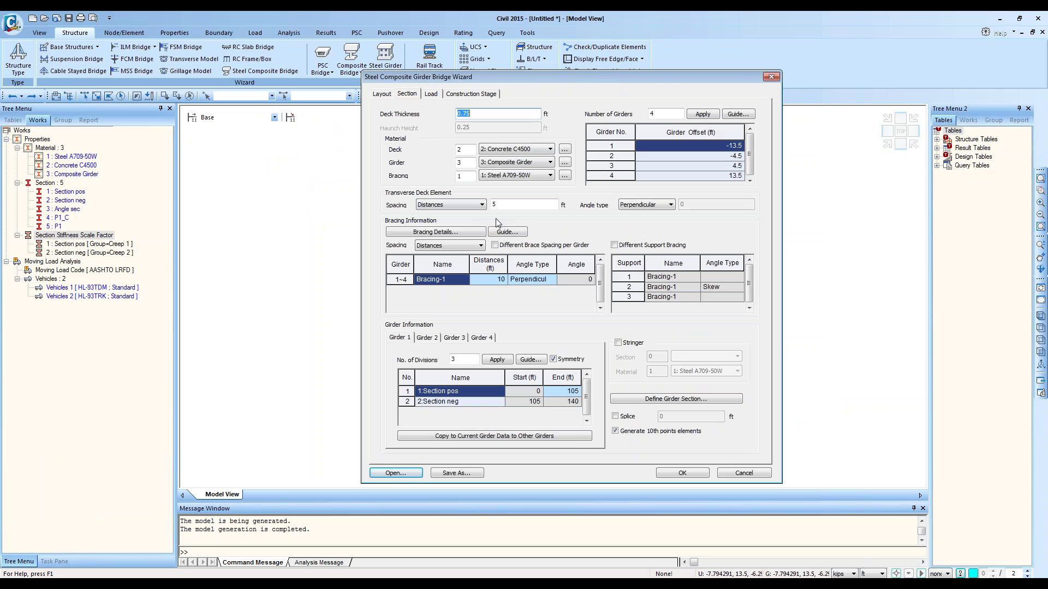
click(458, 245)
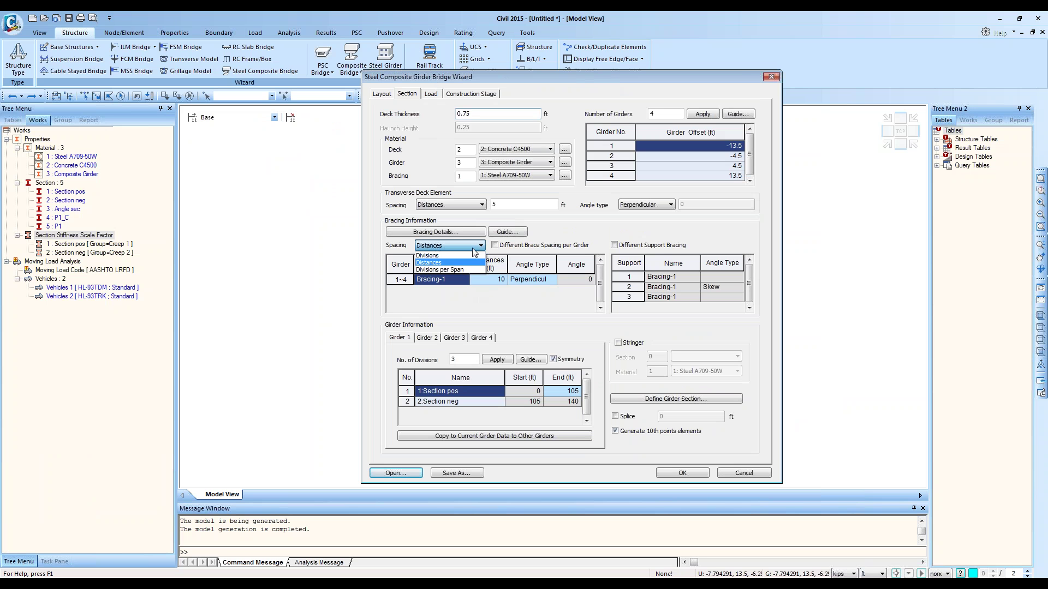
click(519, 245)
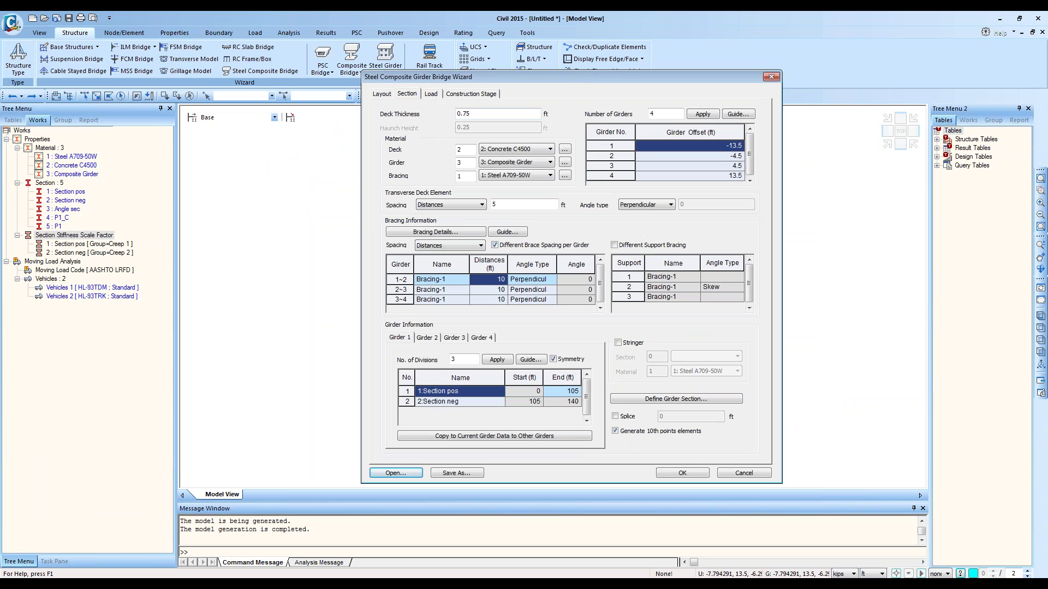
text(10)
key(Return)
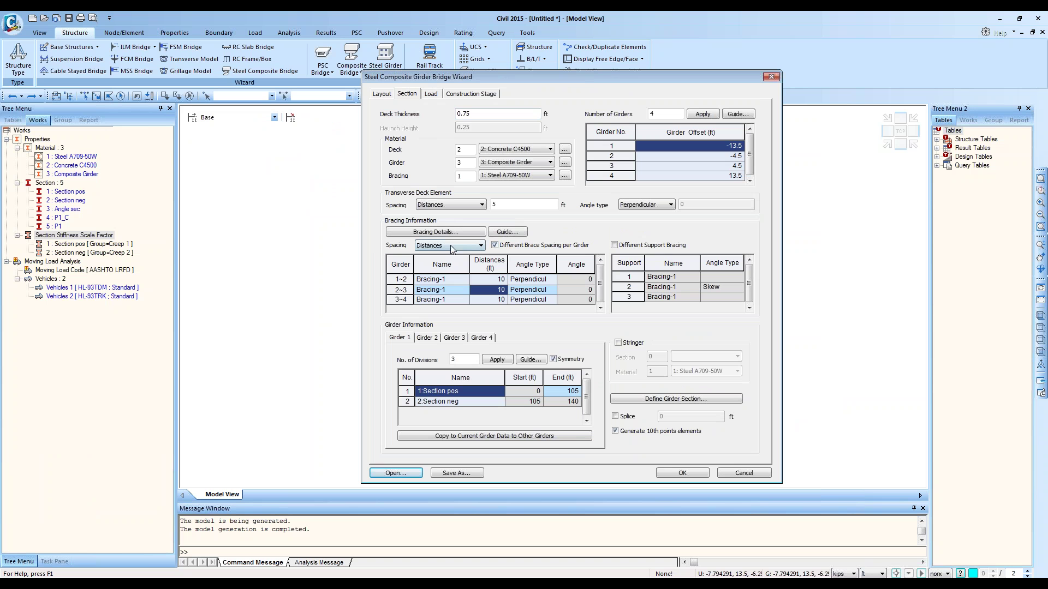
Step: Set the girder 1~2 bracing spacing to 14@20
click(490, 280)
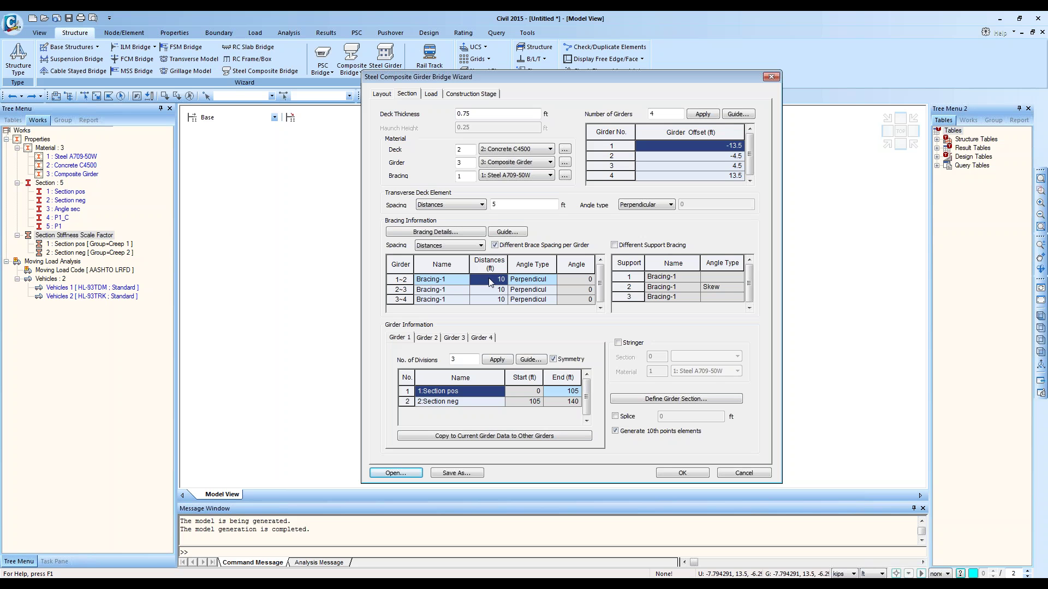
text(4@)
key(BackSpace)
key(BackSpace)
text(7@)
key(BackSpace)
text(14@20)
click(491, 293)
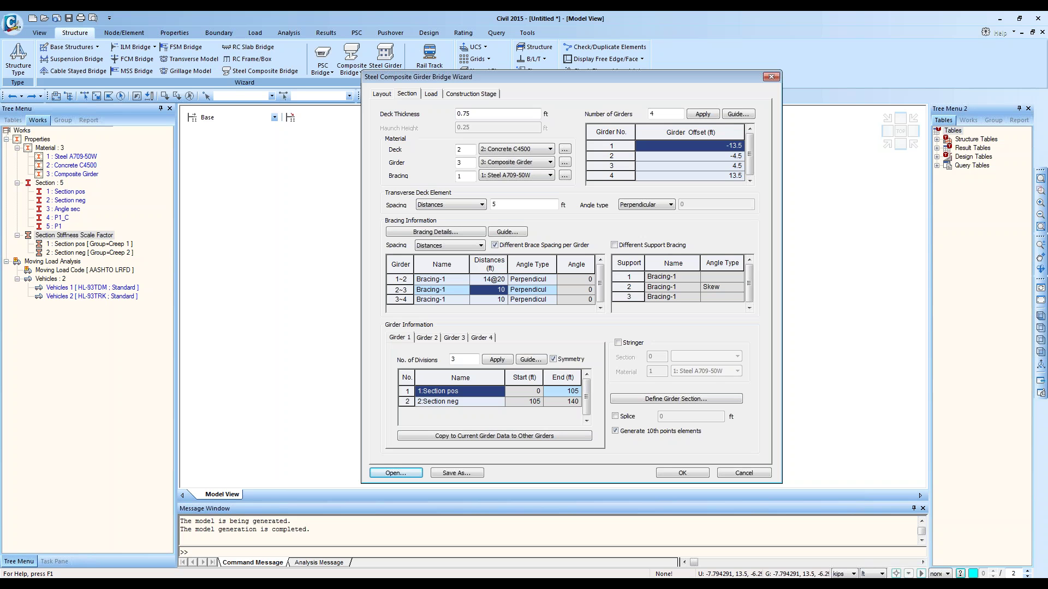
Step: Set girder 2~3 bracing to 30,11@20,30 and girder 3~4 to 14@20, then regenerate
text(4)
text(0,12@)
text(20)
key(BackSpace)
text(1@20,30)
click(490, 301)
text(14@20)
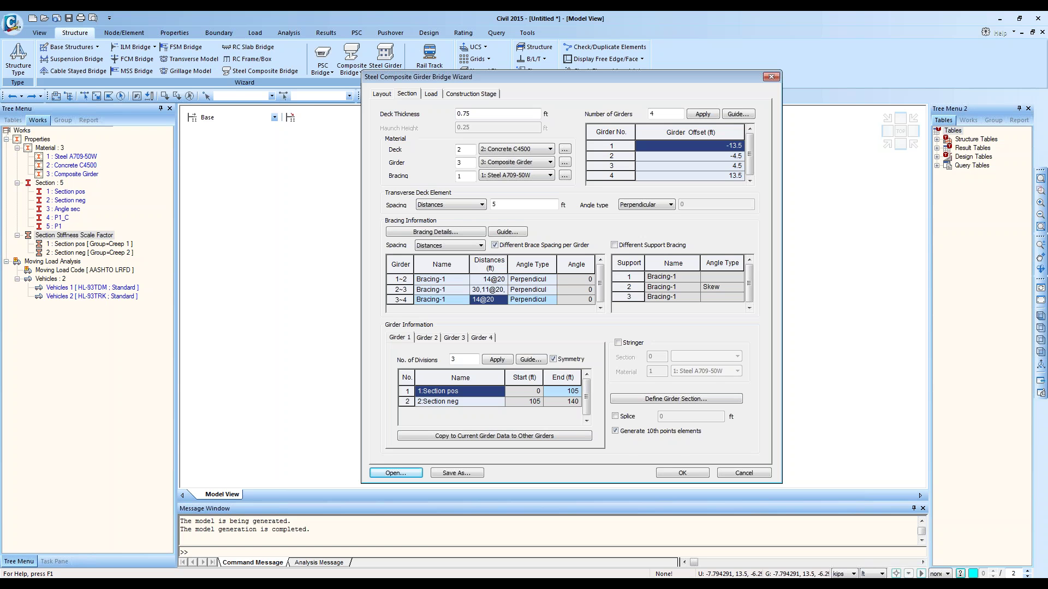
click(667, 473)
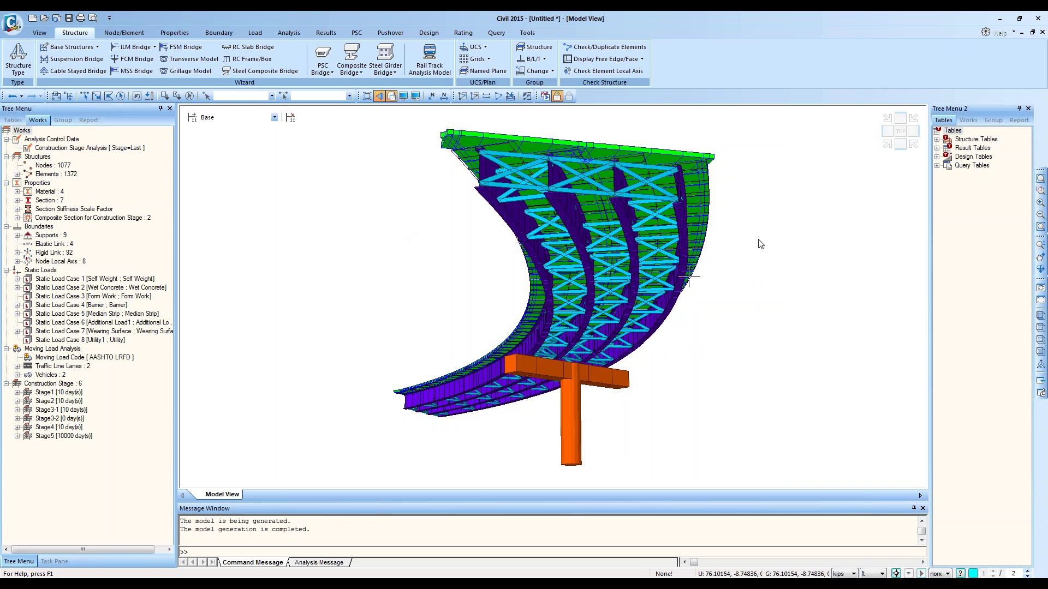
Step: Show the regenerated bridge as a non-perspective wireframe in top plan view
ctrl+middle_drag(757, 235, 721, 264)
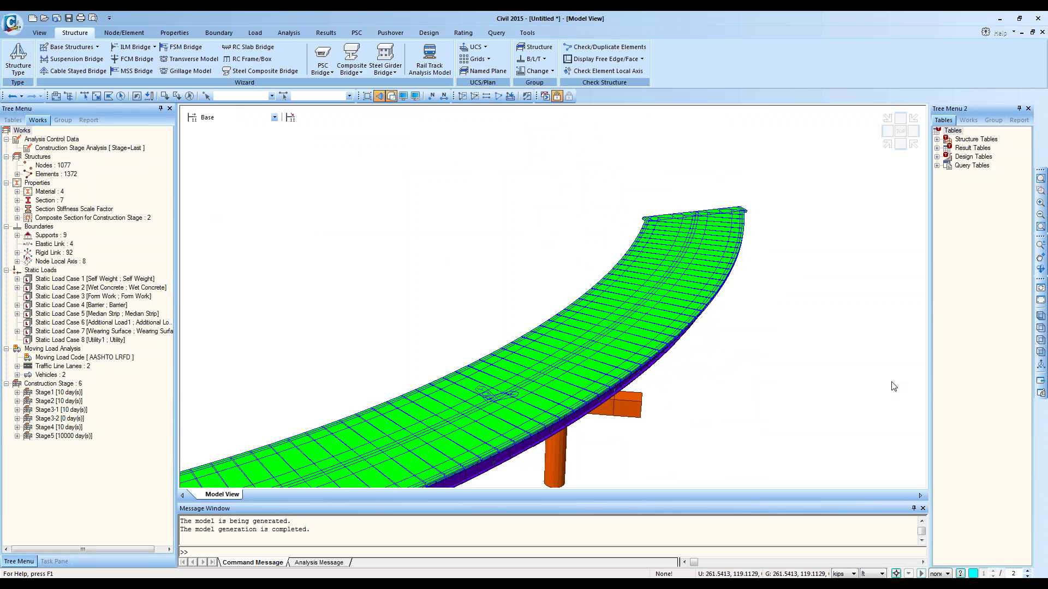
click(391, 96)
click(380, 96)
click(900, 132)
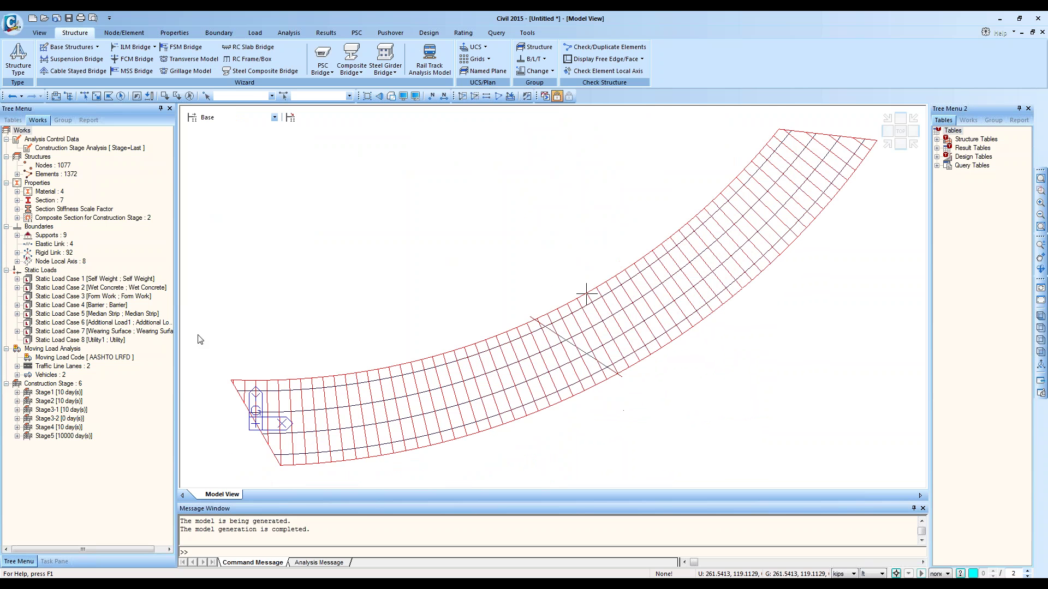
Step: Select all 98 truss elements from the Works tree Elements list and open Display Option
double_click(47, 174)
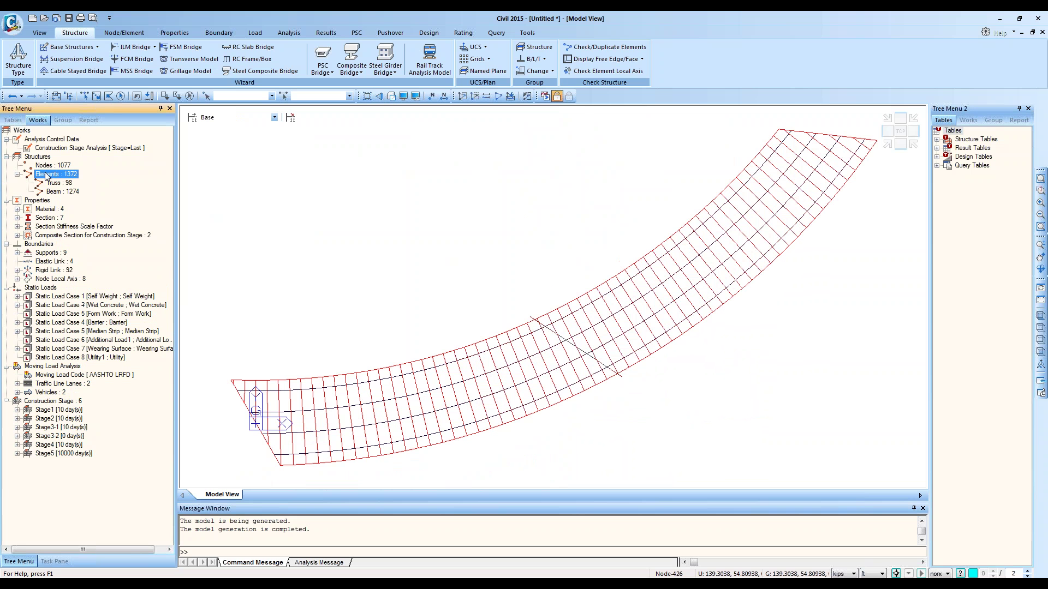
double_click(55, 183)
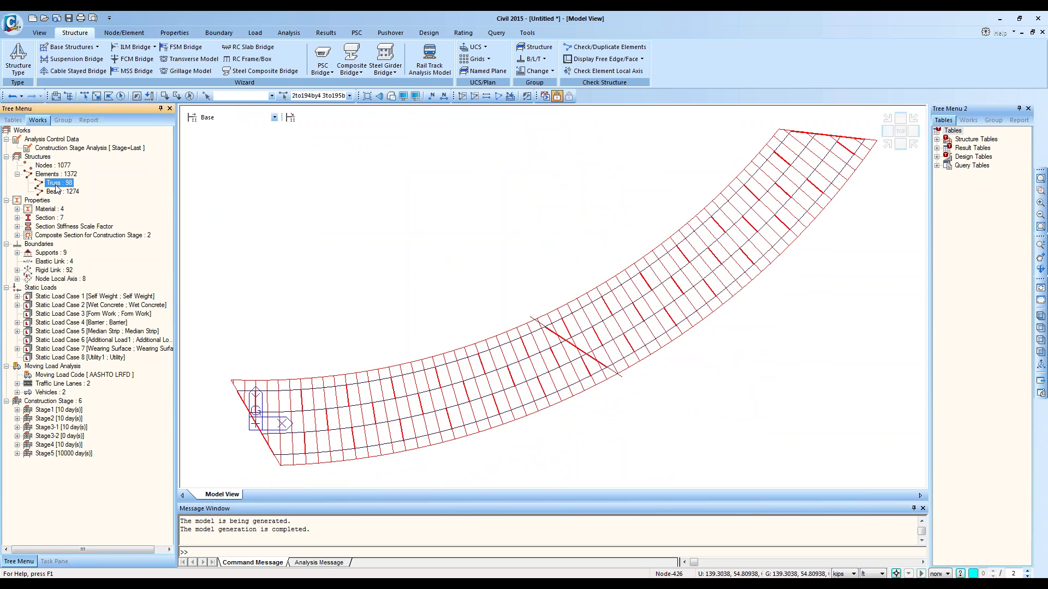
click(415, 96)
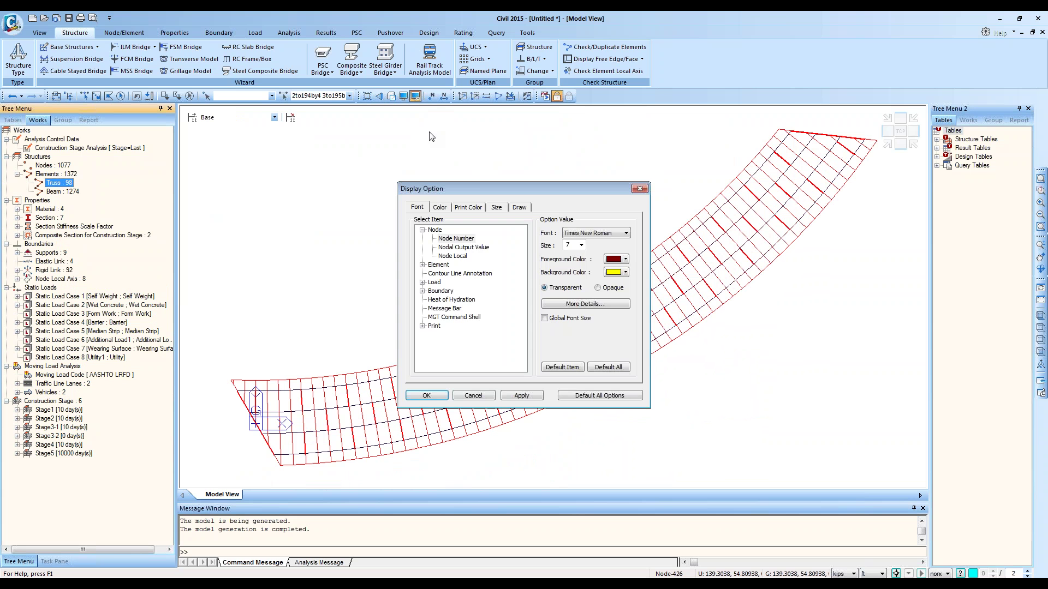
Step: Try random element colours, then apply Global Color with the default colour and close Display Option
click(519, 207)
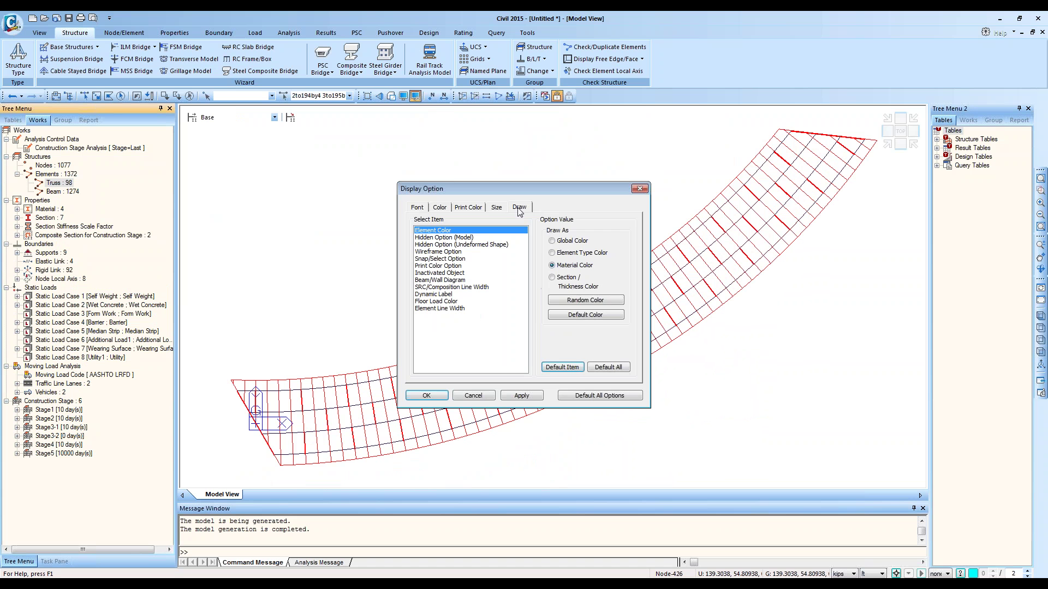
click(581, 300)
click(522, 395)
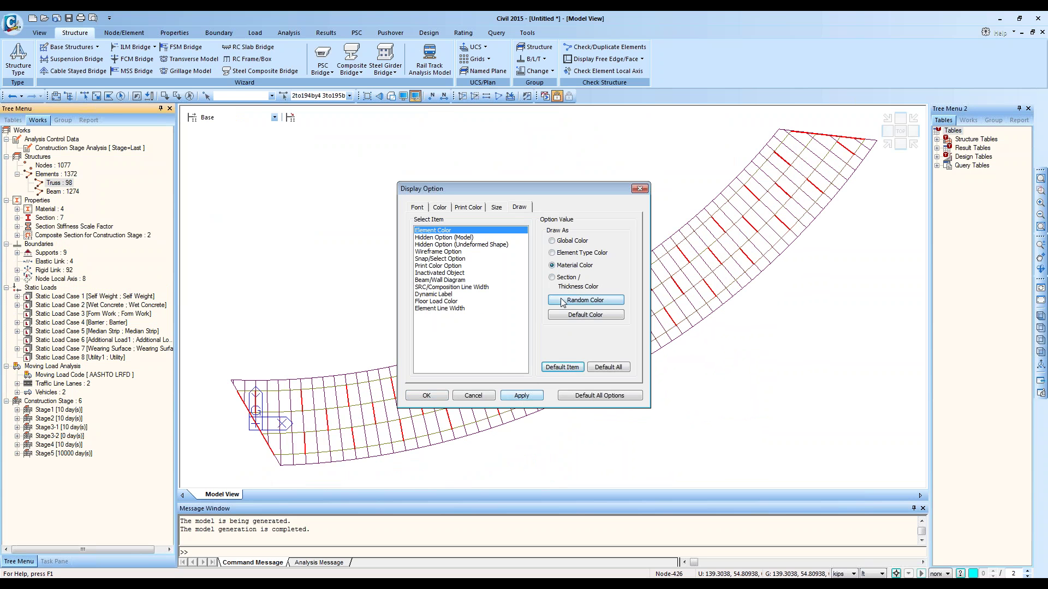
click(559, 243)
click(578, 312)
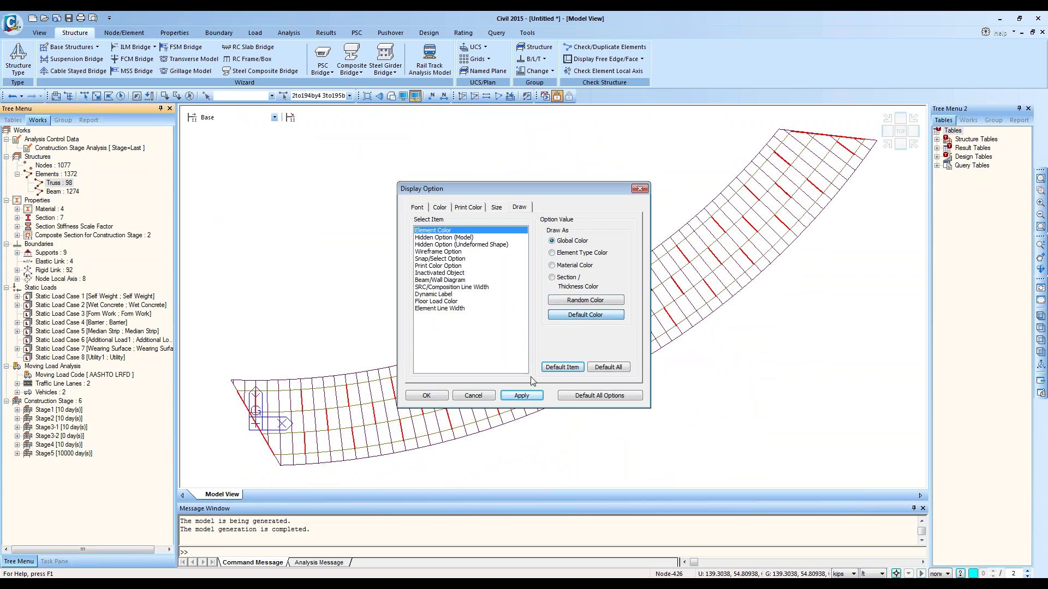
click(521, 395)
click(427, 395)
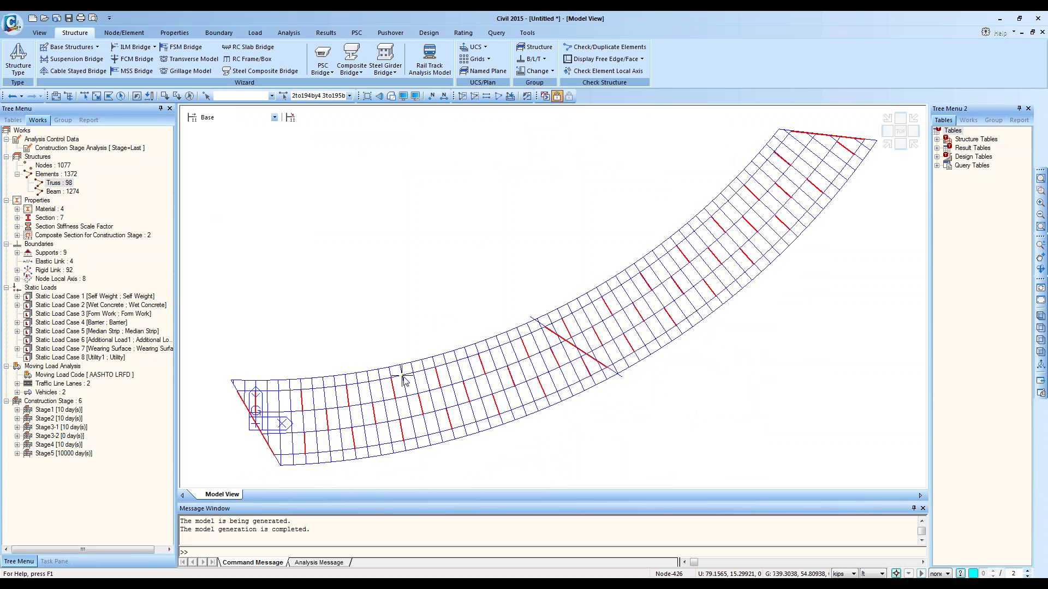
Step: Frame the whole span in an isometric view with the span running vertically, and unselect all
middle_drag(436, 358, 659, 258)
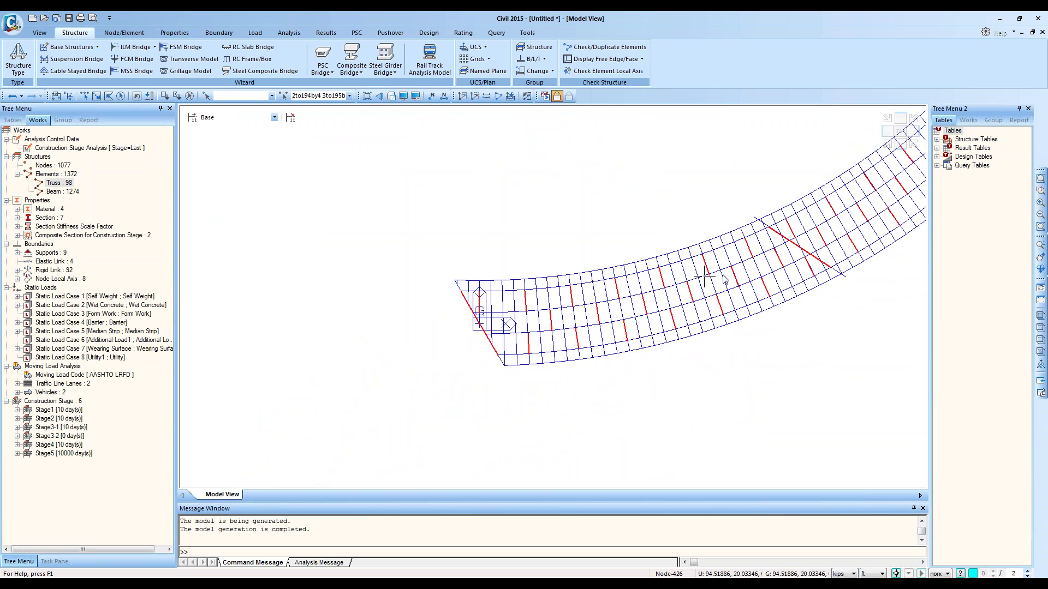
middle_drag(709, 284, 662, 306)
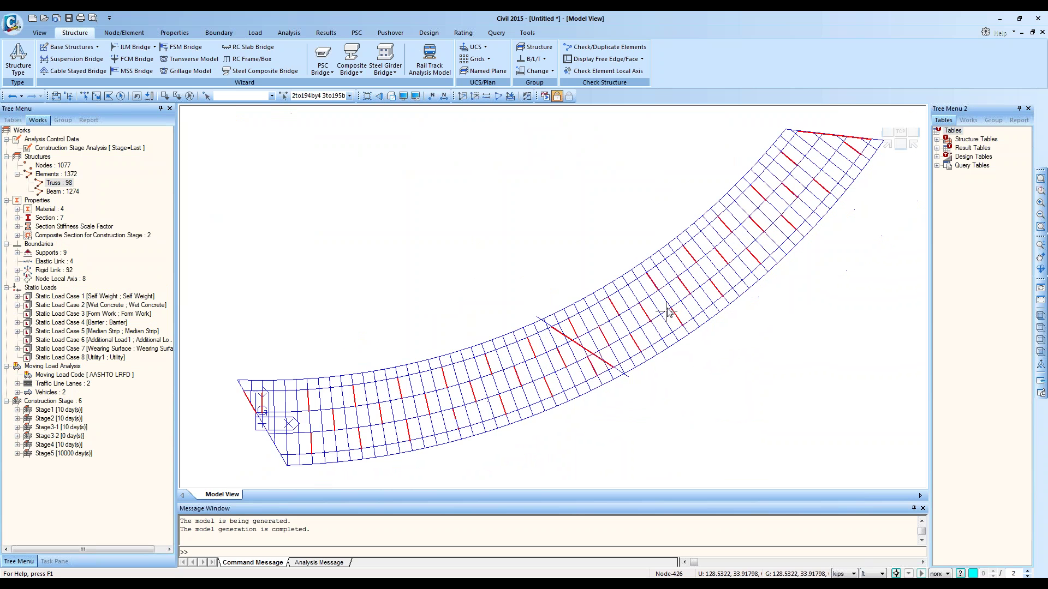
click(887, 146)
ctrl+middle_drag(744, 347, 651, 217)
ctrl+middle_drag(568, 244, 646, 352)
click(190, 96)
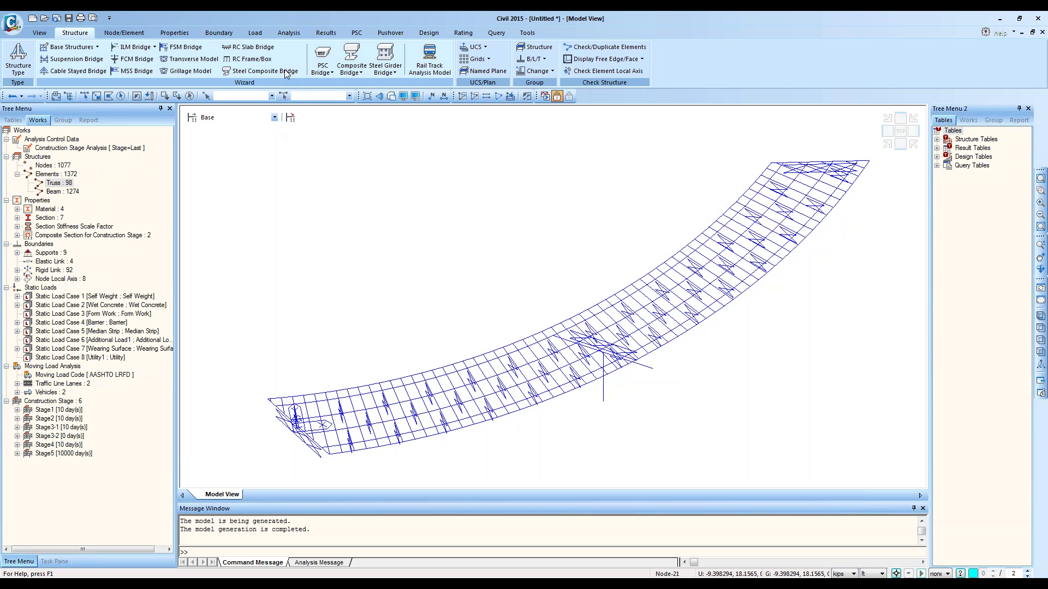
click(285, 72)
click(409, 47)
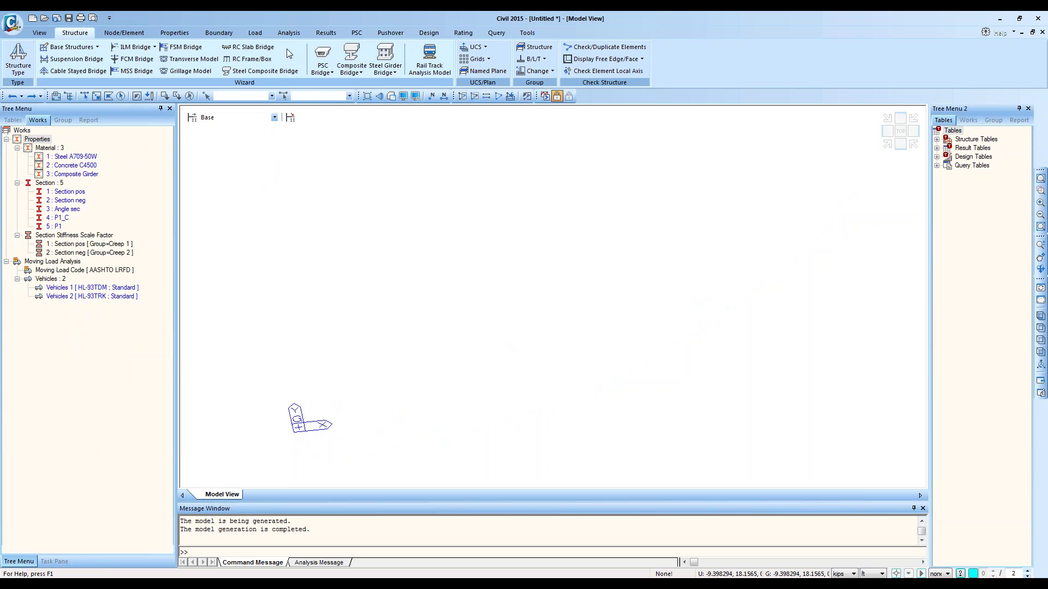
click(284, 71)
drag(261, 48, 586, 112)
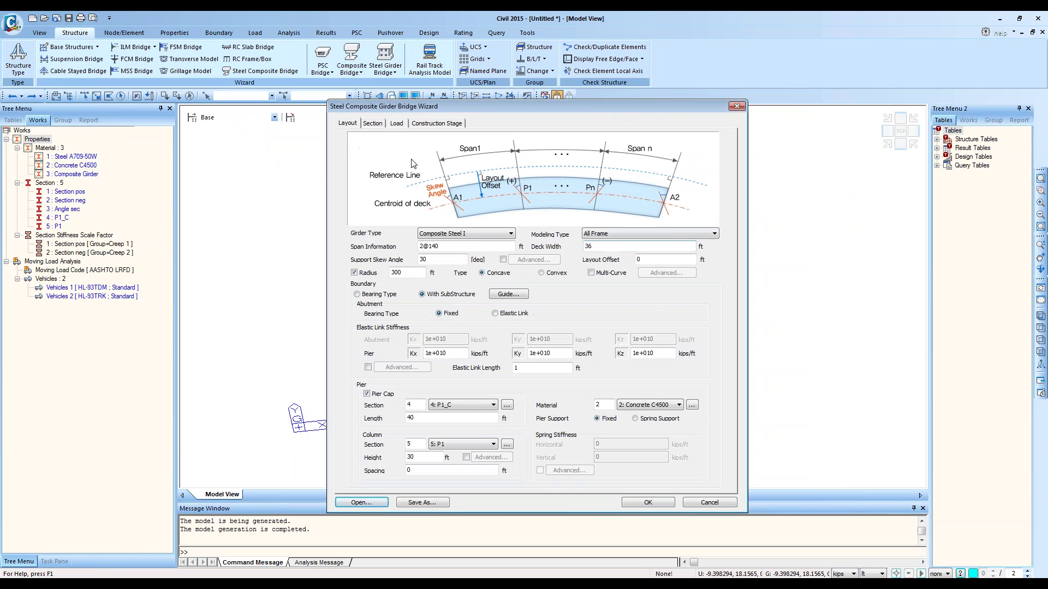
click(373, 123)
click(628, 143)
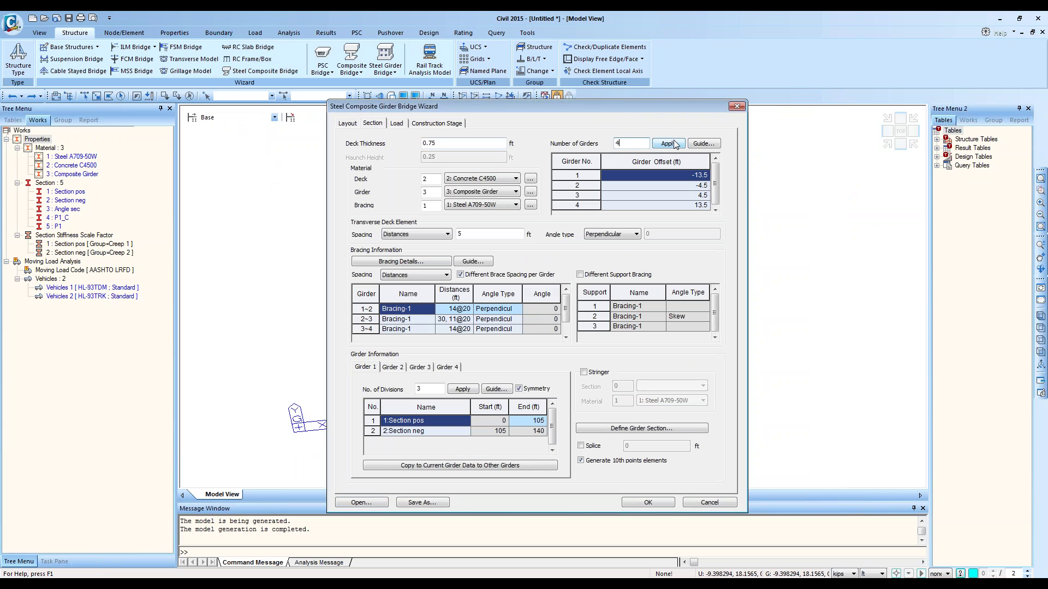
key(BackSpace)
text(5)
key(BackSpace)
text(4)
click(682, 183)
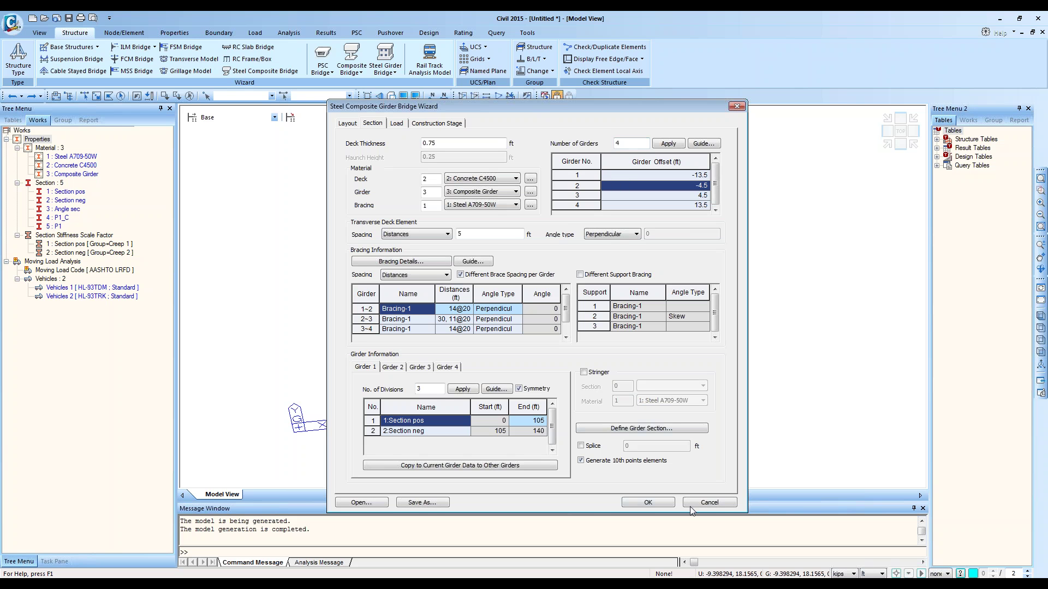
click(709, 503)
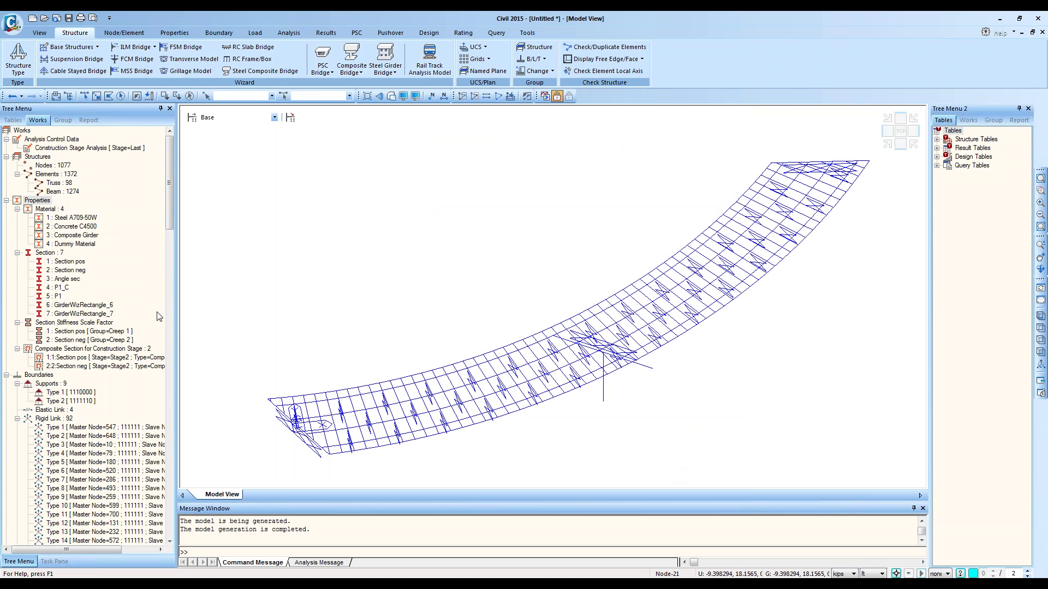
Step: Set Display Option's Draw As to Section/Thickness Color and apply it
click(419, 97)
click(521, 207)
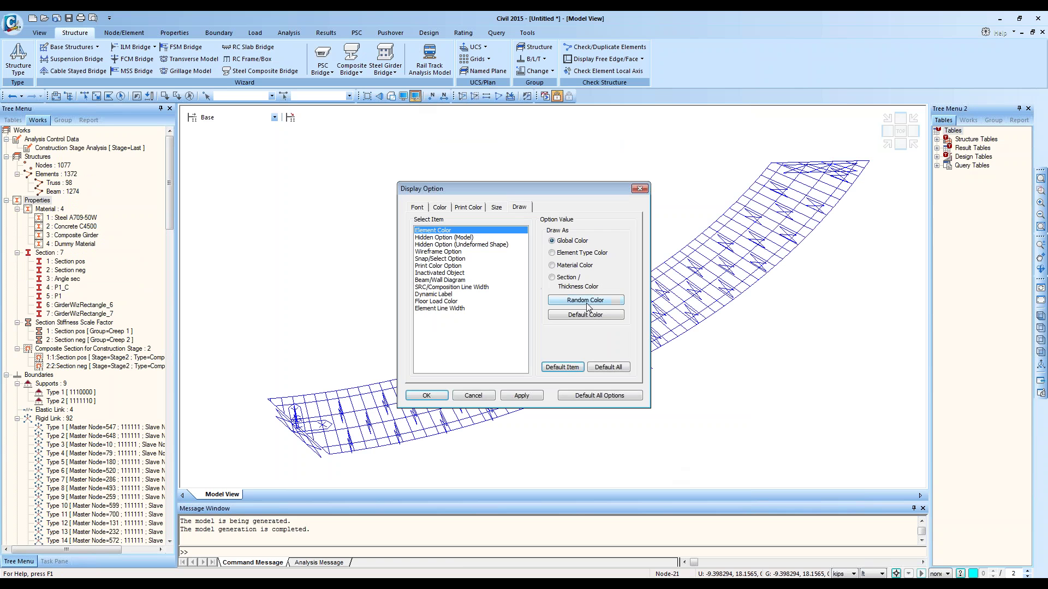
click(572, 278)
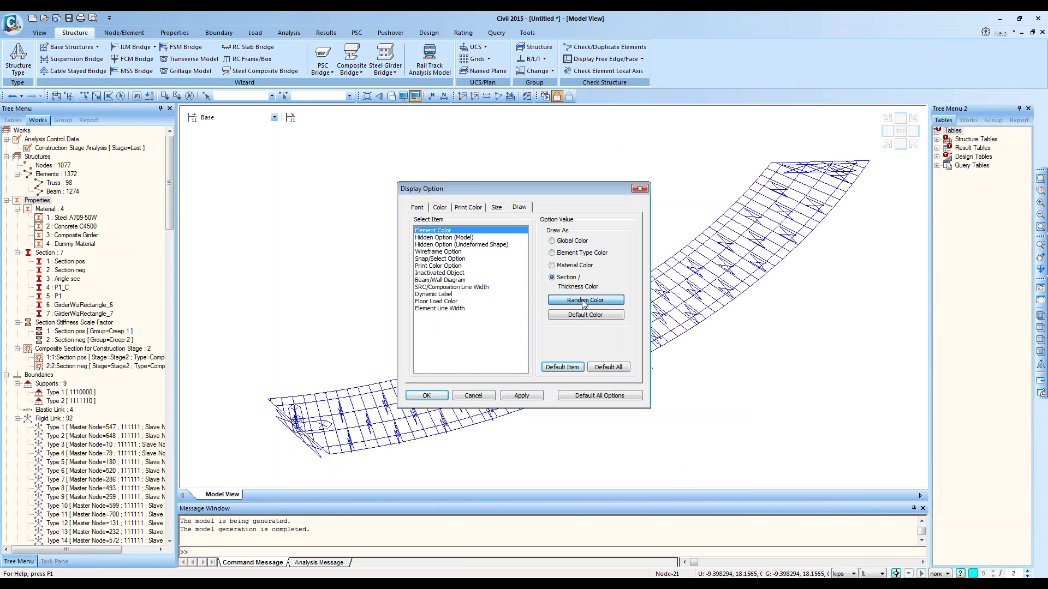
click(520, 395)
click(423, 395)
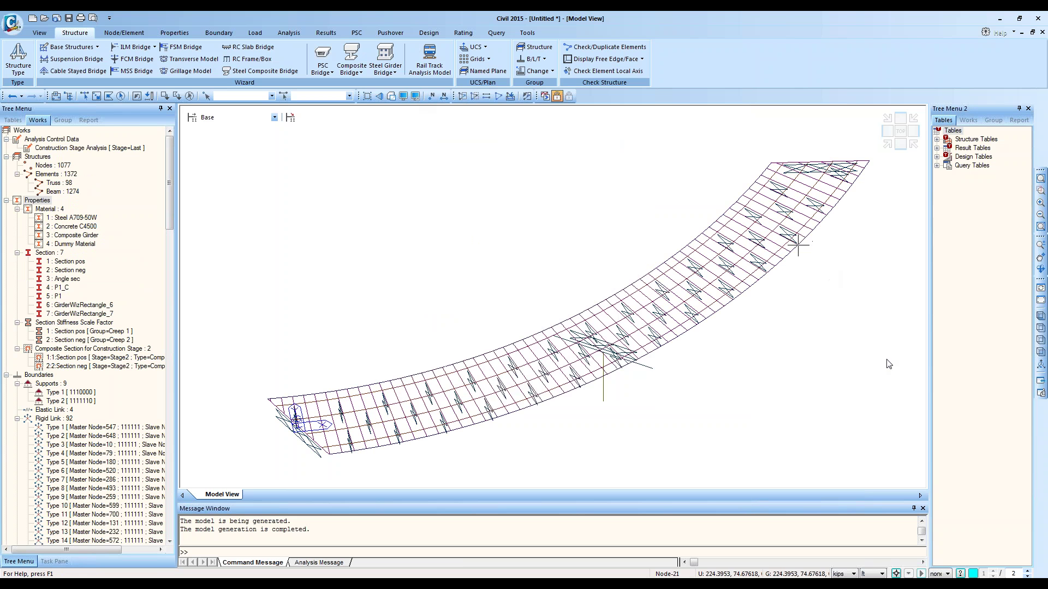
Step: Render the model with hidden surfaces in perspective, orbit to a low side view, and zoom onto the central pier
click(391, 96)
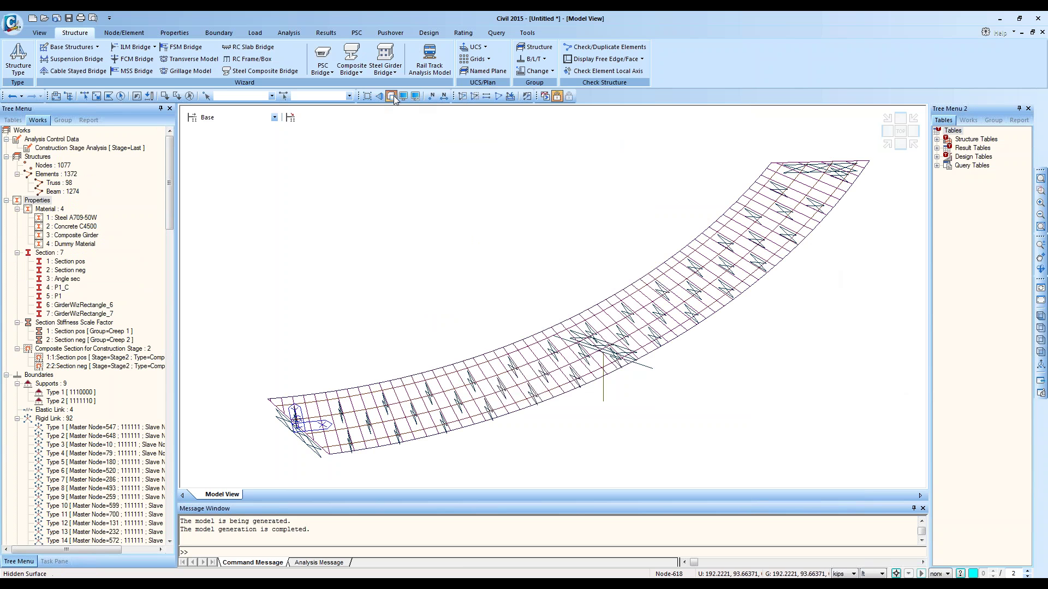
click(379, 96)
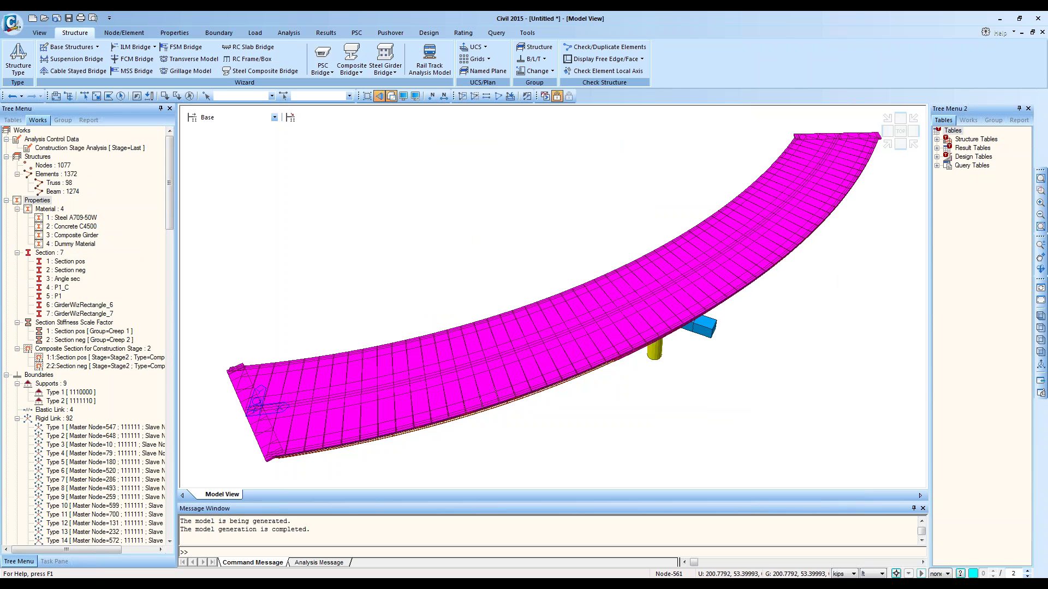
click(1040, 316)
ctrl+middle_drag(640, 361, 576, 357)
click(887, 145)
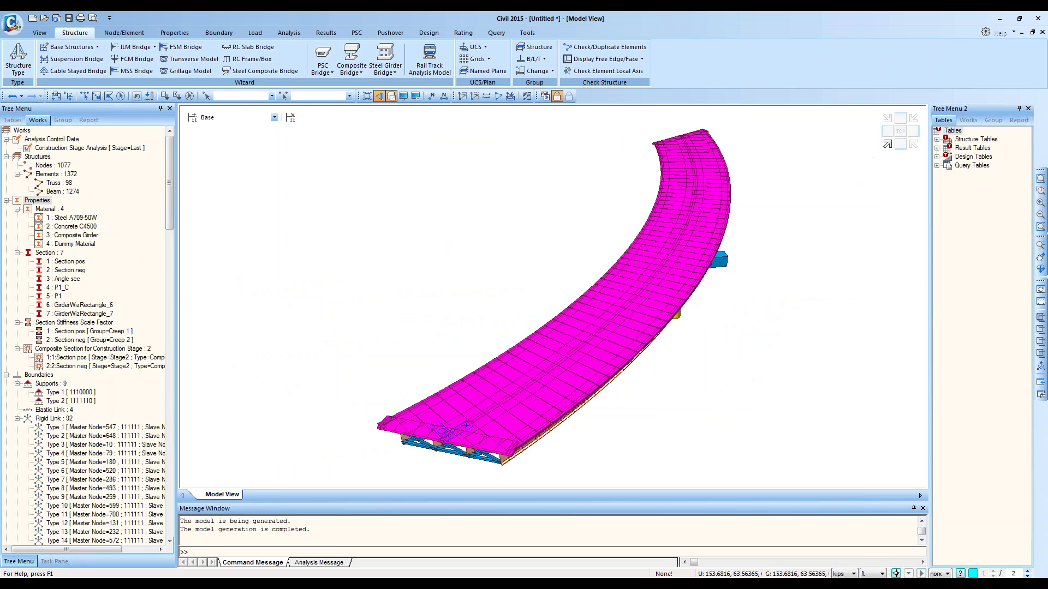
click(900, 144)
click(913, 144)
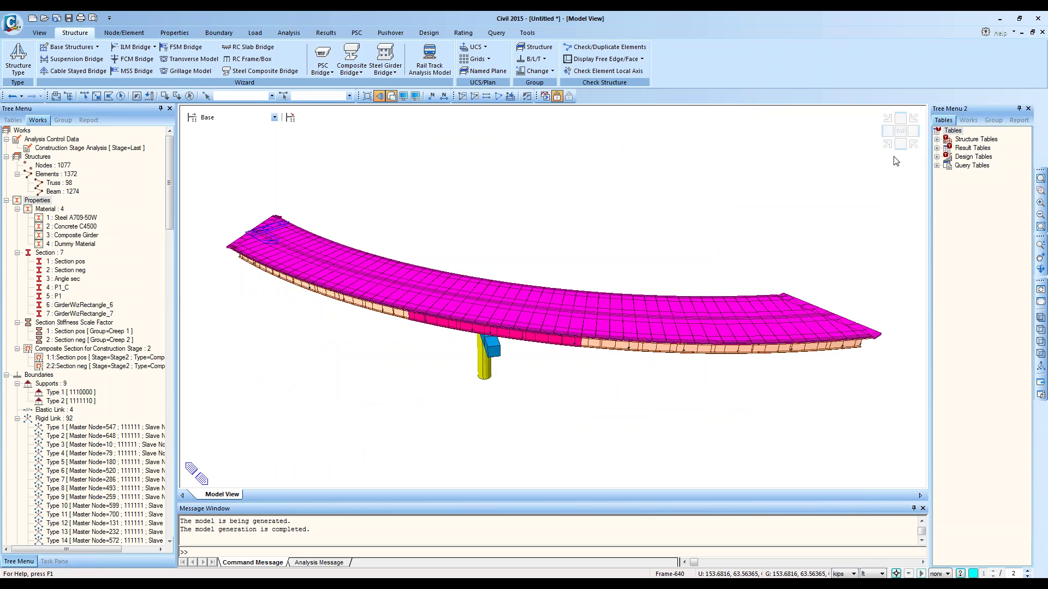
ctrl+middle_drag(690, 294, 722, 213)
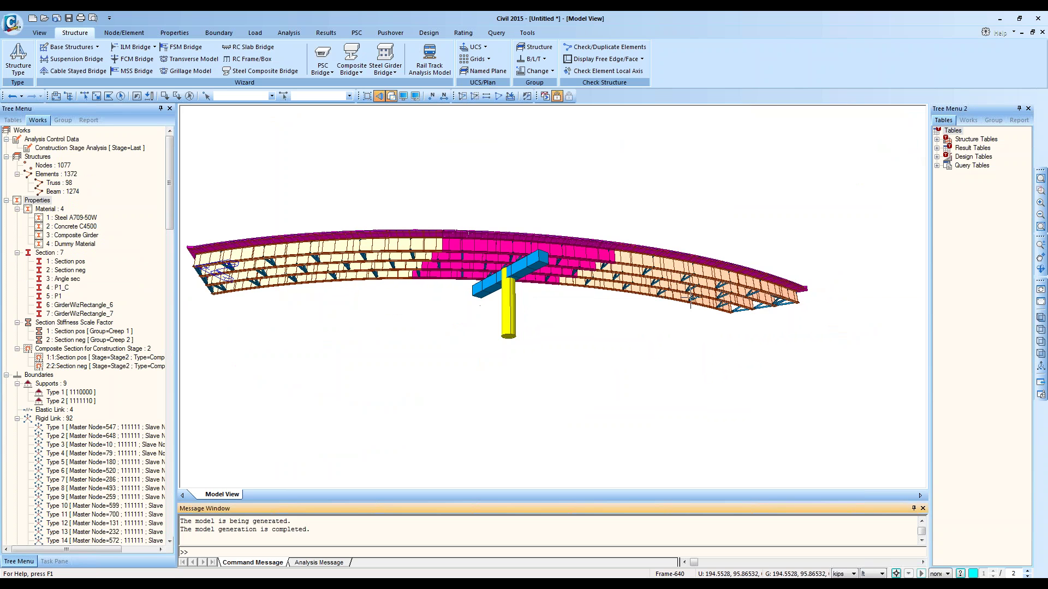
click(1040, 191)
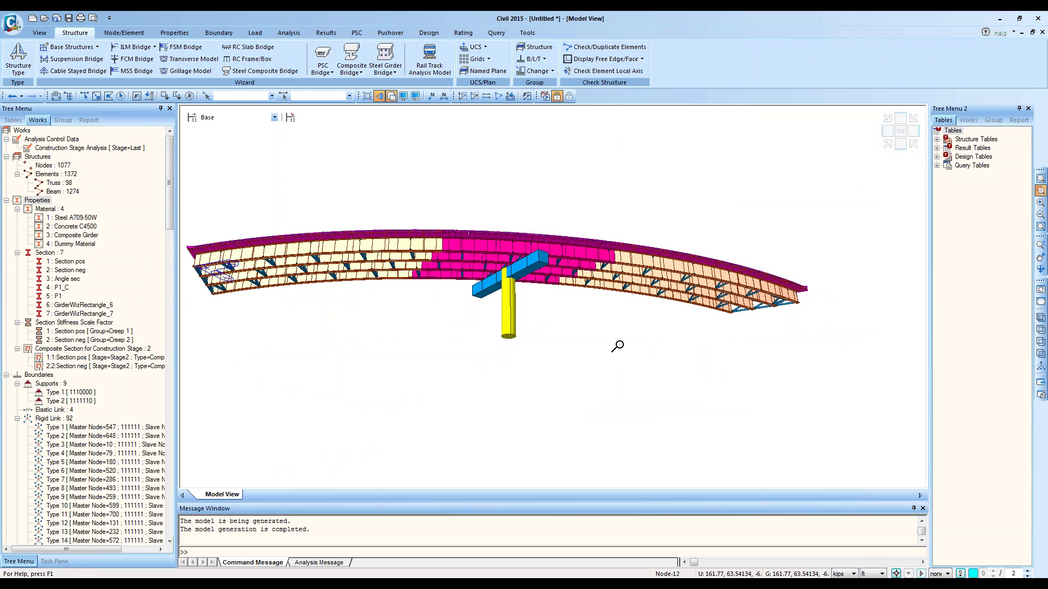
drag(622, 355, 337, 186)
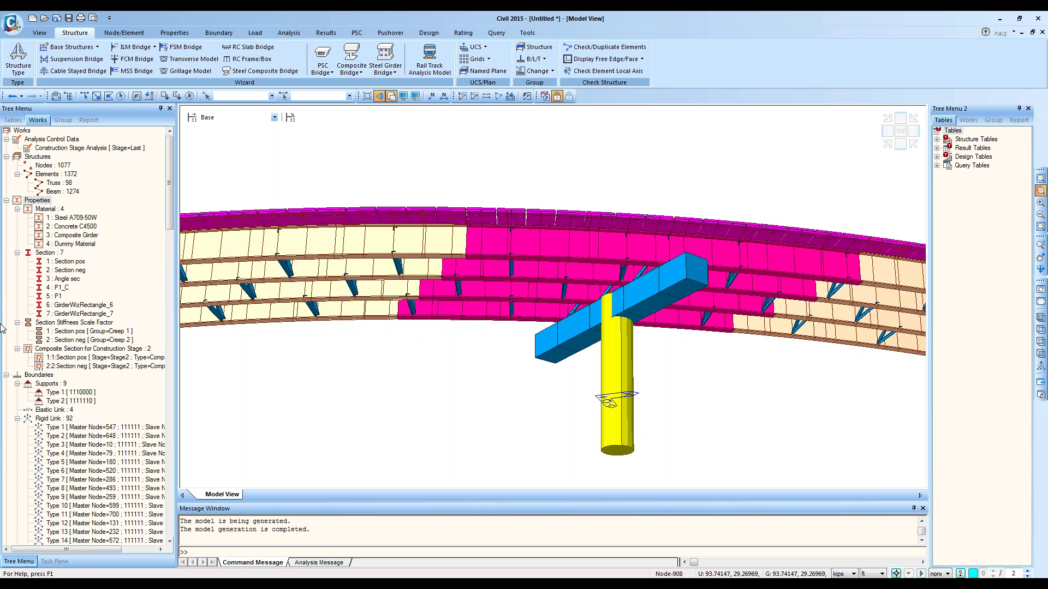
Step: Select the Section pos and Section neg girder elements from the Works tree, then show the Properties tools
click(71, 262)
click(73, 270)
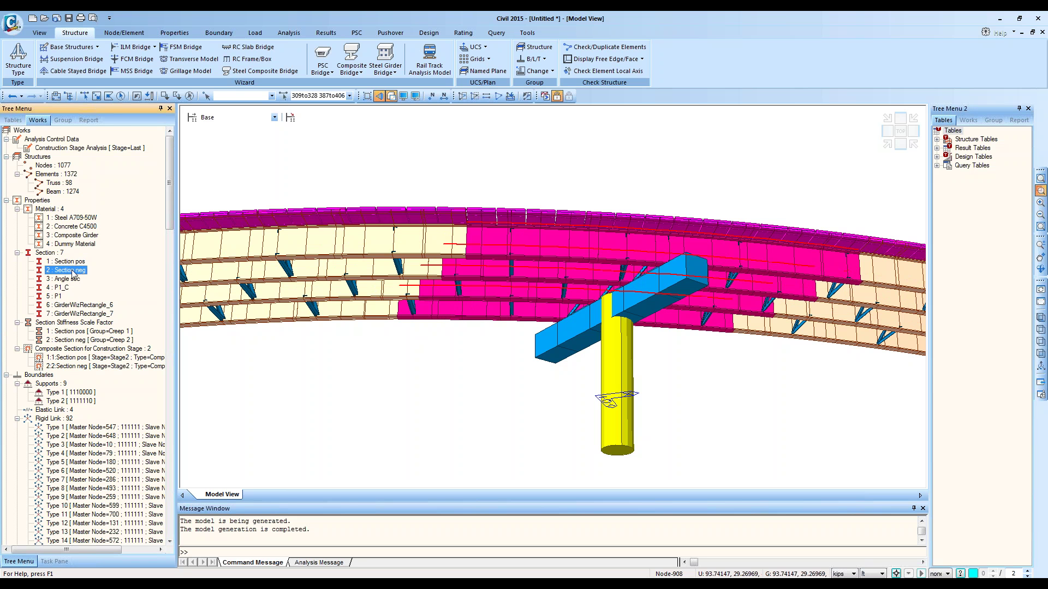
click(72, 262)
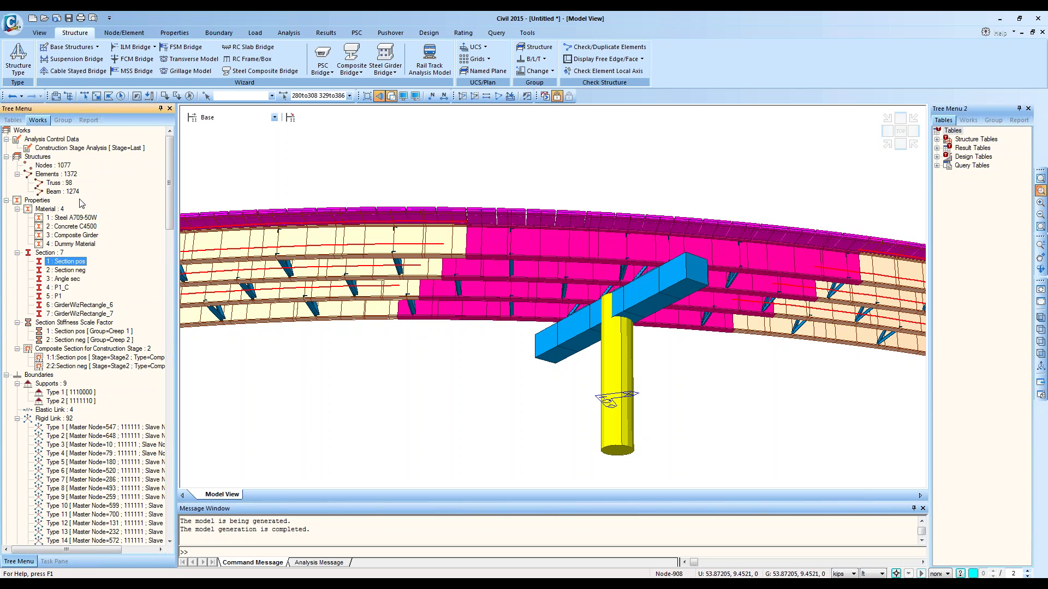
right_click(61, 255)
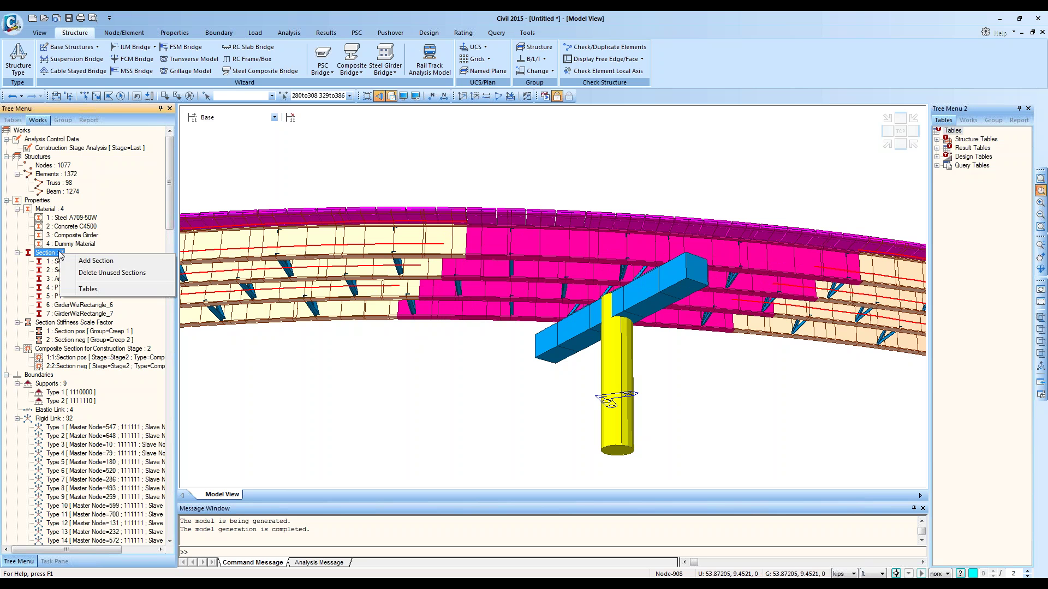
click(183, 33)
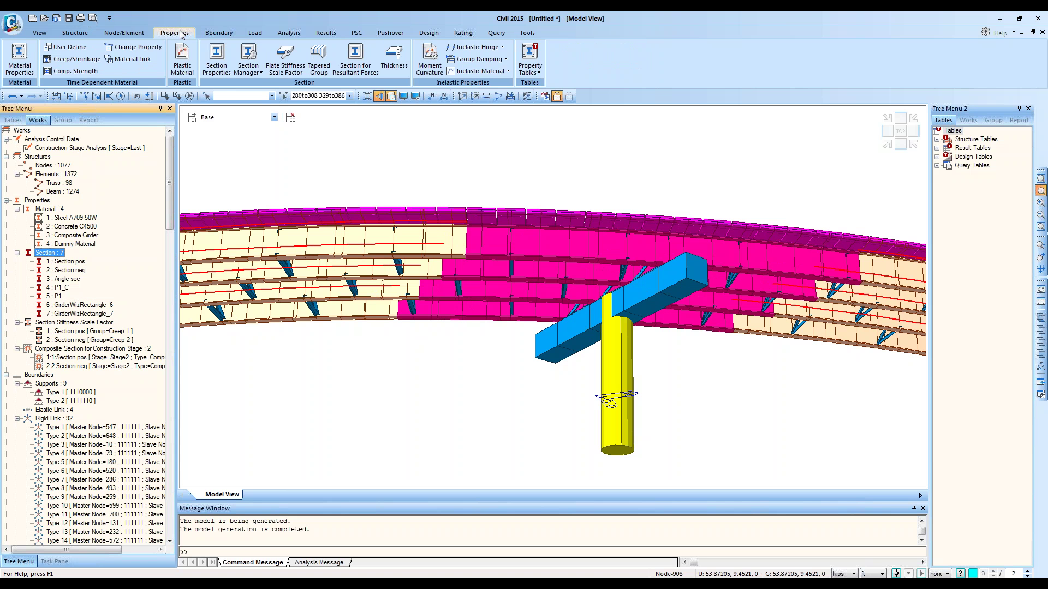
Step: Copy Section neg into a new section 8 and name it 'Section neg 1'
click(225, 72)
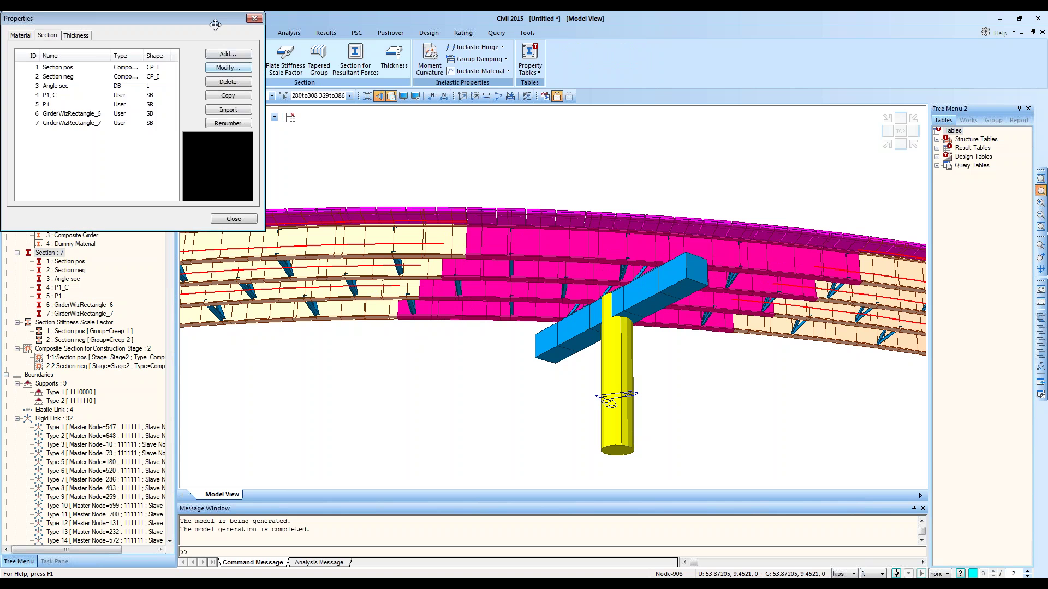
click(304, 219)
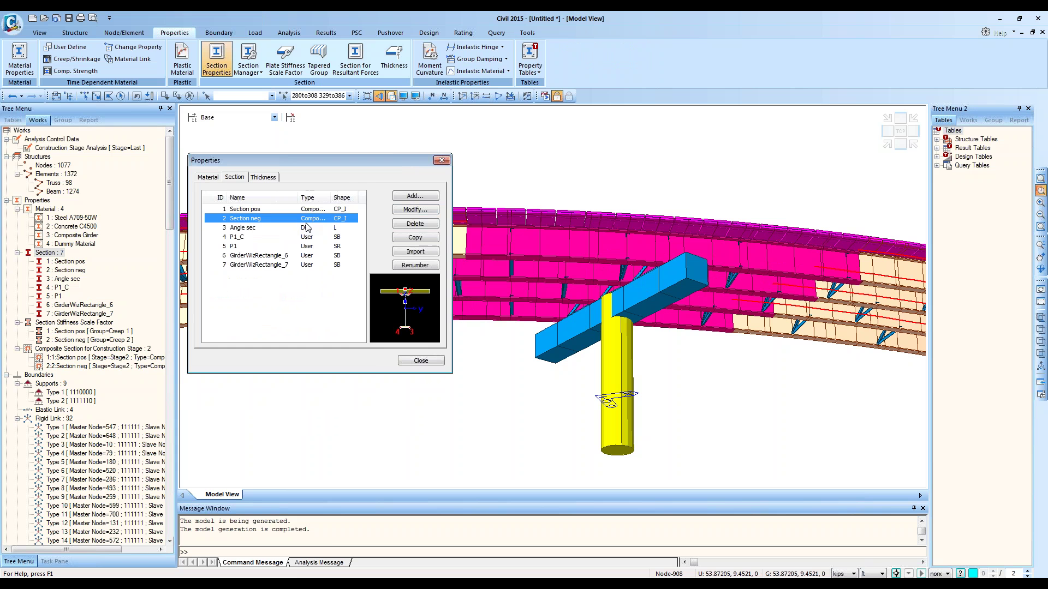
click(415, 238)
double_click(255, 280)
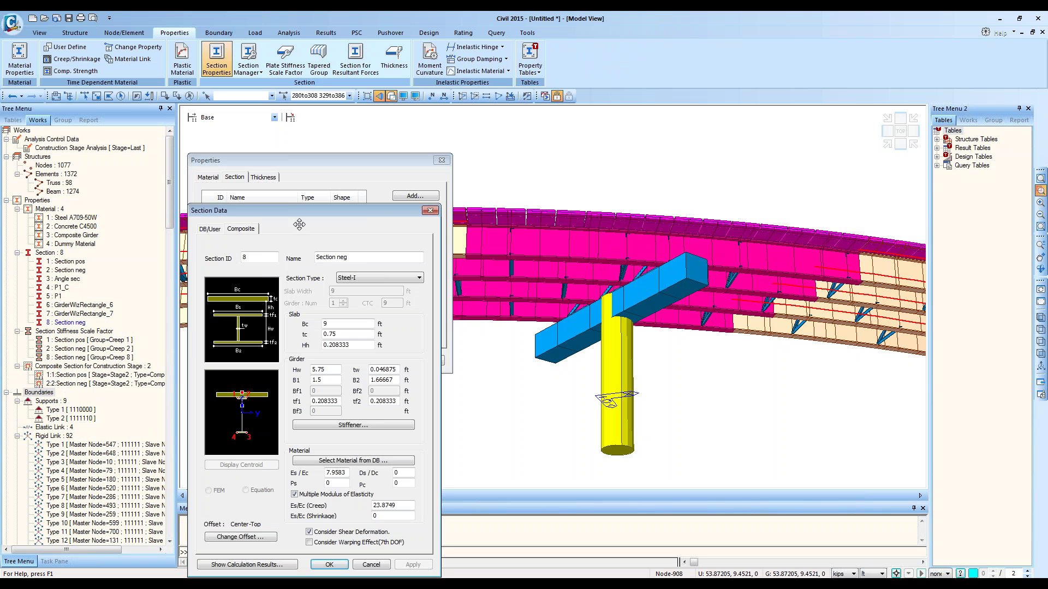
text(1)
Step: Give Section neg 1 web thickness 0.2 and bottom flange 0.5, confirm, and select the Section neg elements
click(340, 401)
drag(376, 369, 414, 384)
text(075)
double_click(376, 402)
text(25)
key(BackSpace)
key(BackSpace)
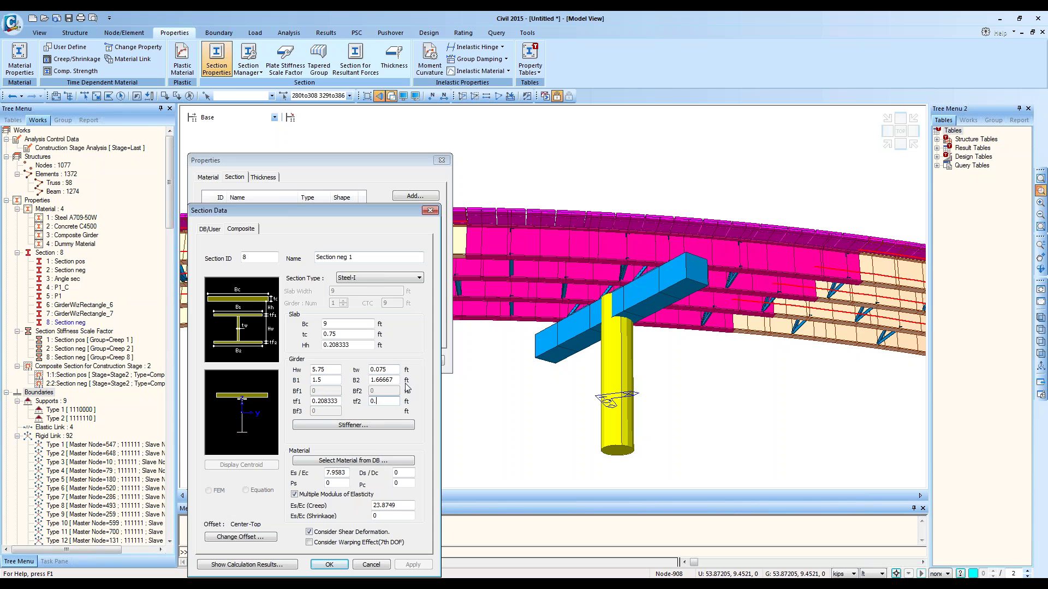
text(5)
drag(389, 369, 376, 366)
text(2)
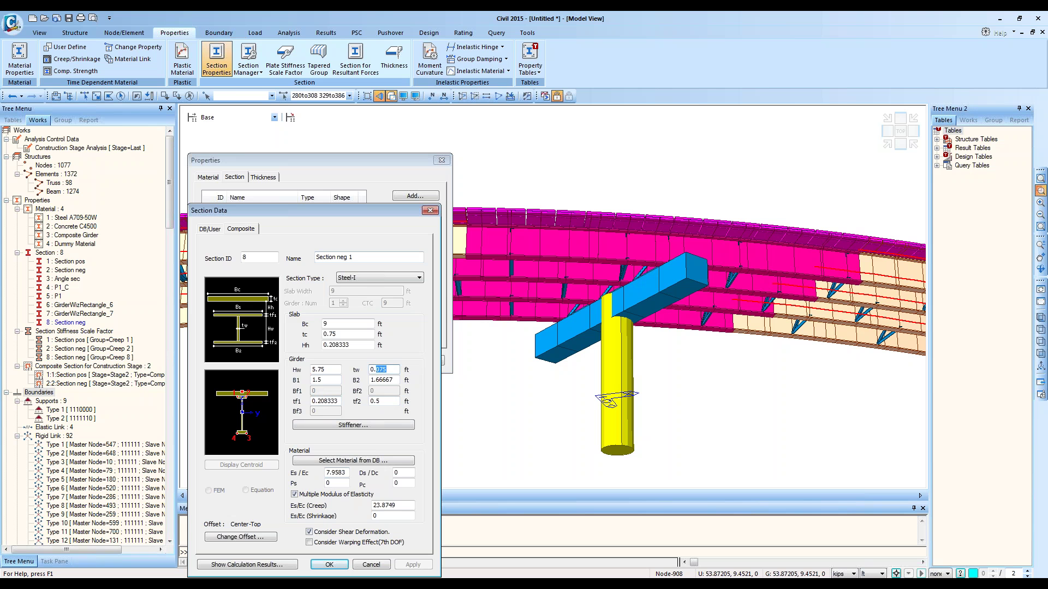
click(329, 565)
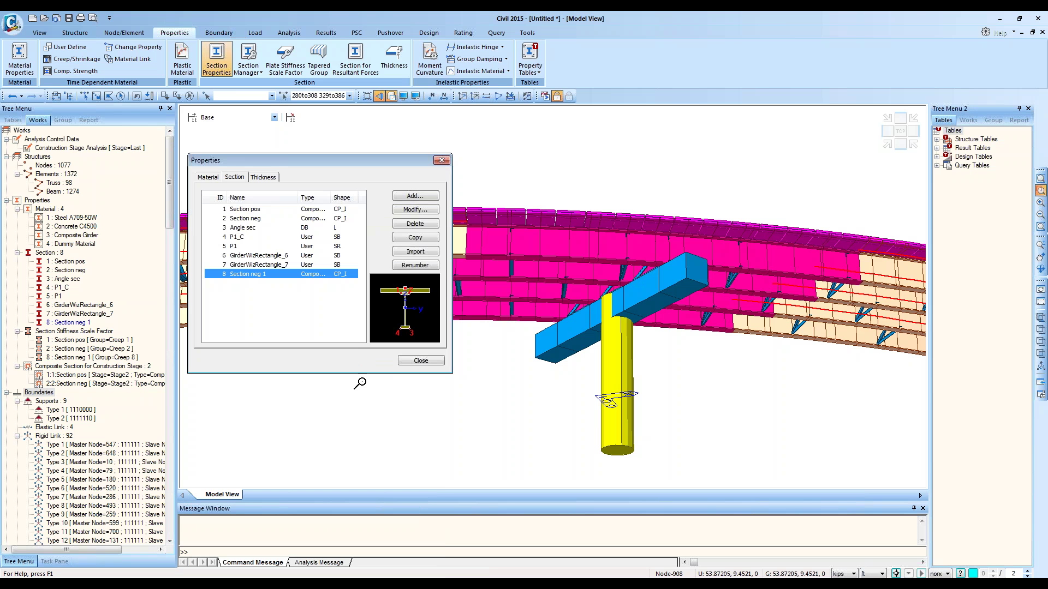
click(418, 361)
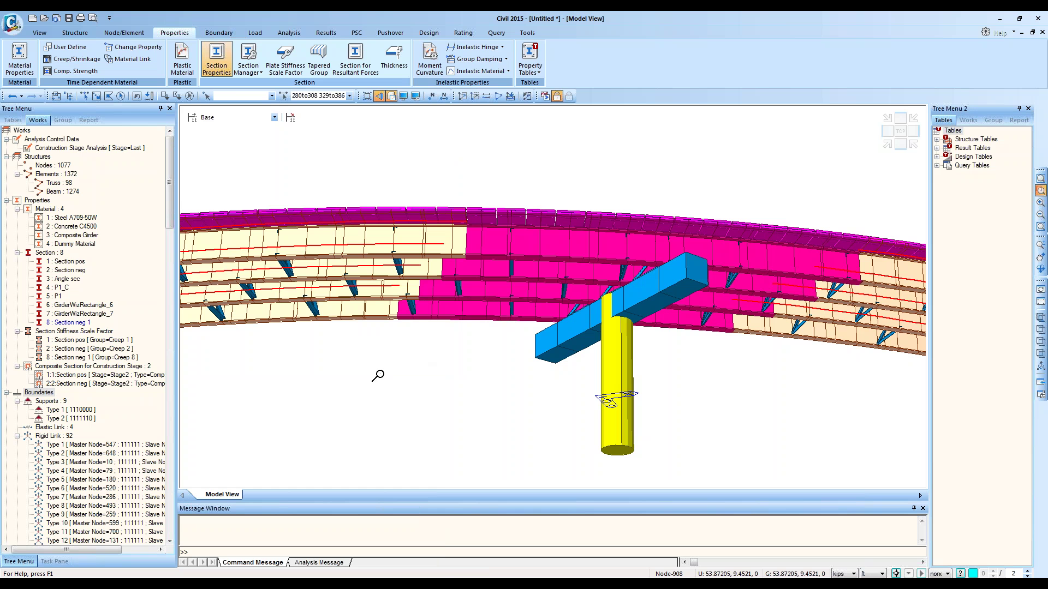
click(75, 271)
Step: Review Section neg's data unchanged, then drag Section neg 1 onto the selected girder elements
right_click(75, 276)
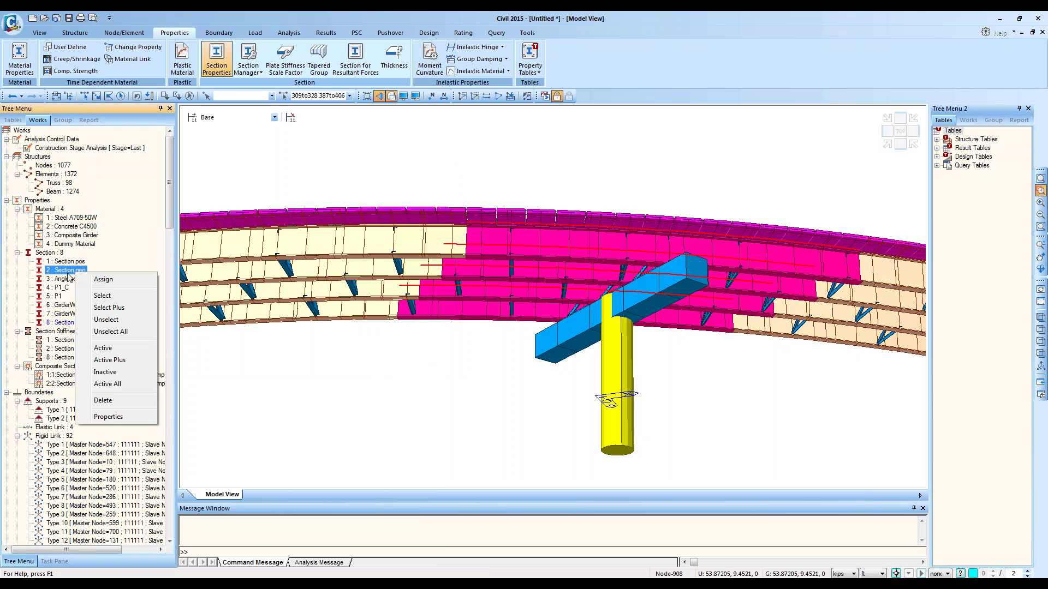
click(118, 423)
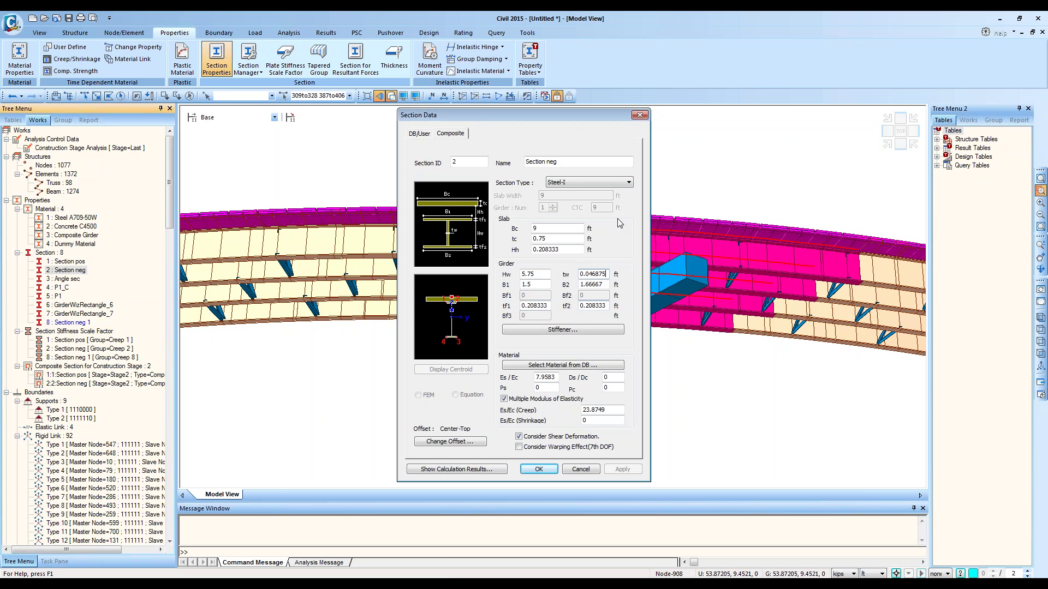
click(639, 115)
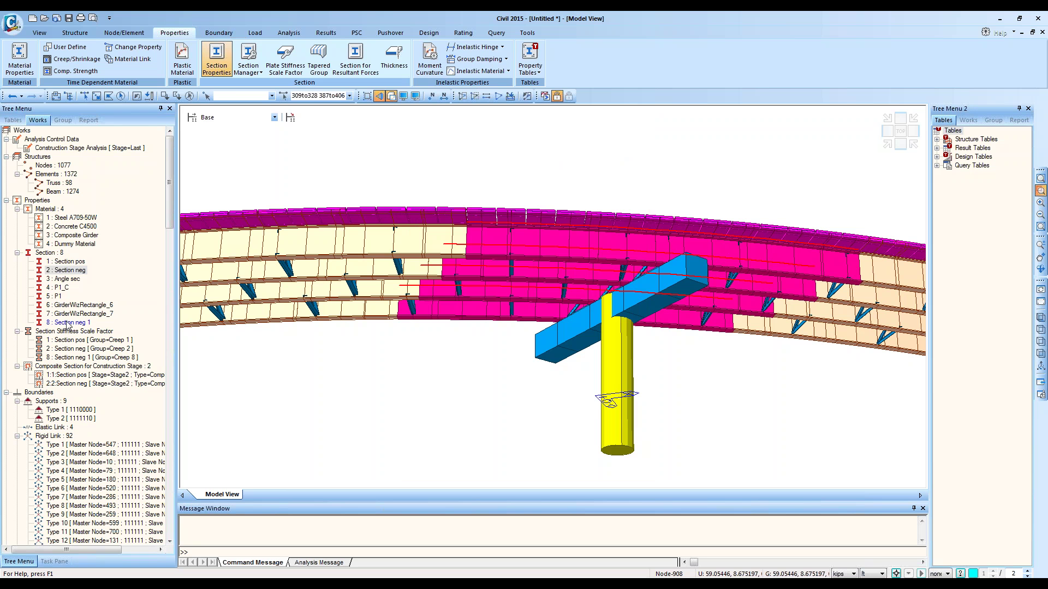
drag(67, 322, 367, 391)
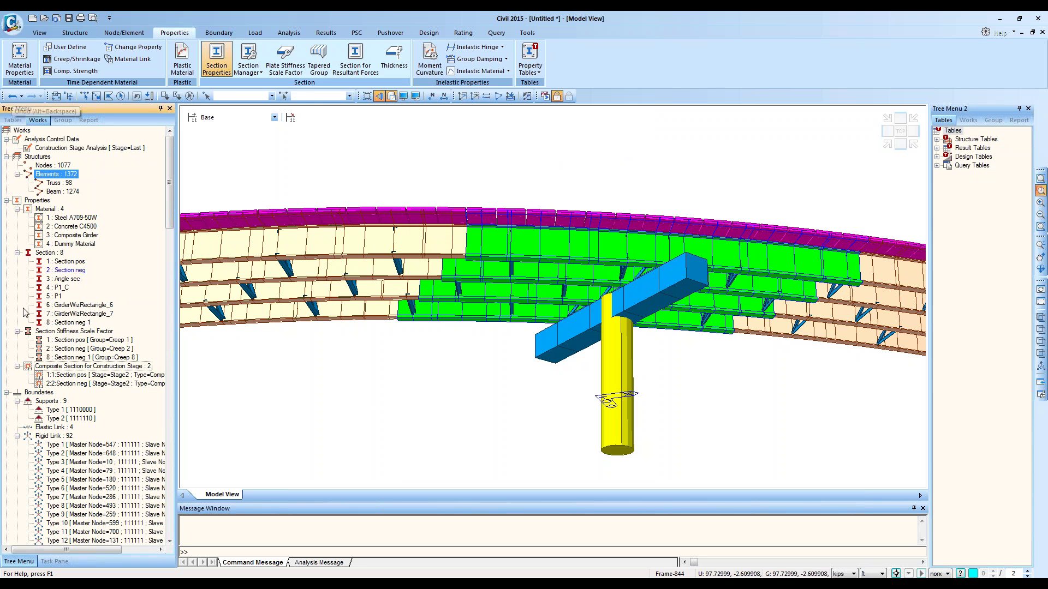
Step: Check the Concrete C4500, Composite Girder and left-span window selections, leaving nothing selected
click(72, 228)
click(72, 235)
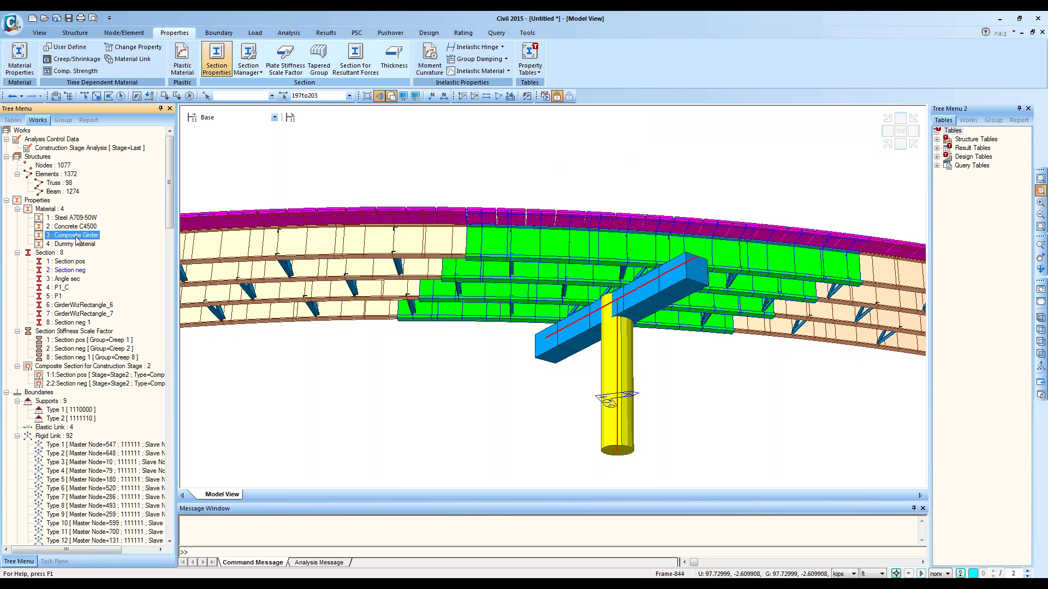
click(190, 96)
click(96, 97)
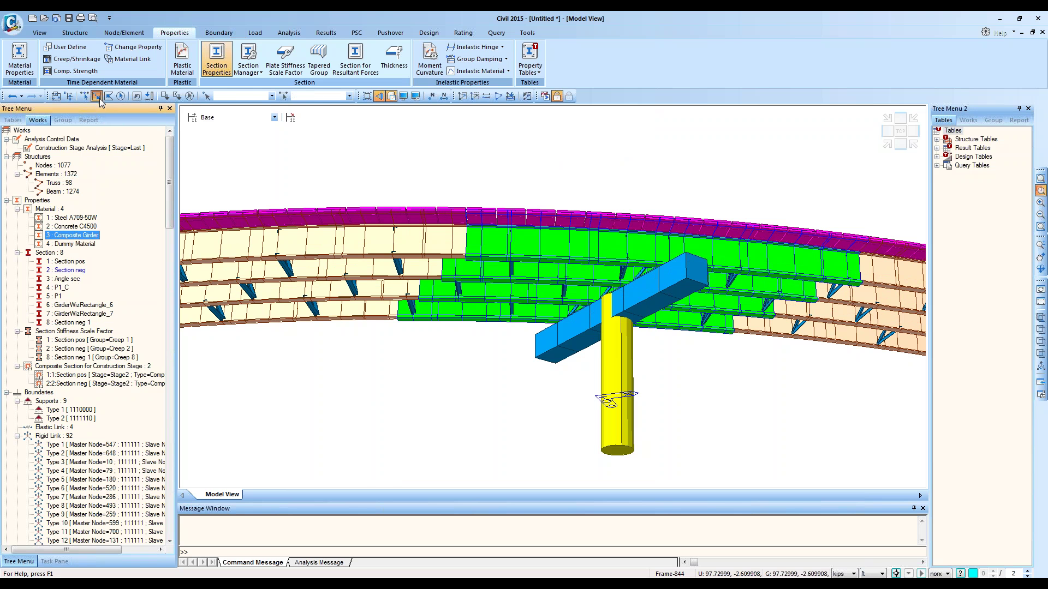
drag(354, 184, 250, 342)
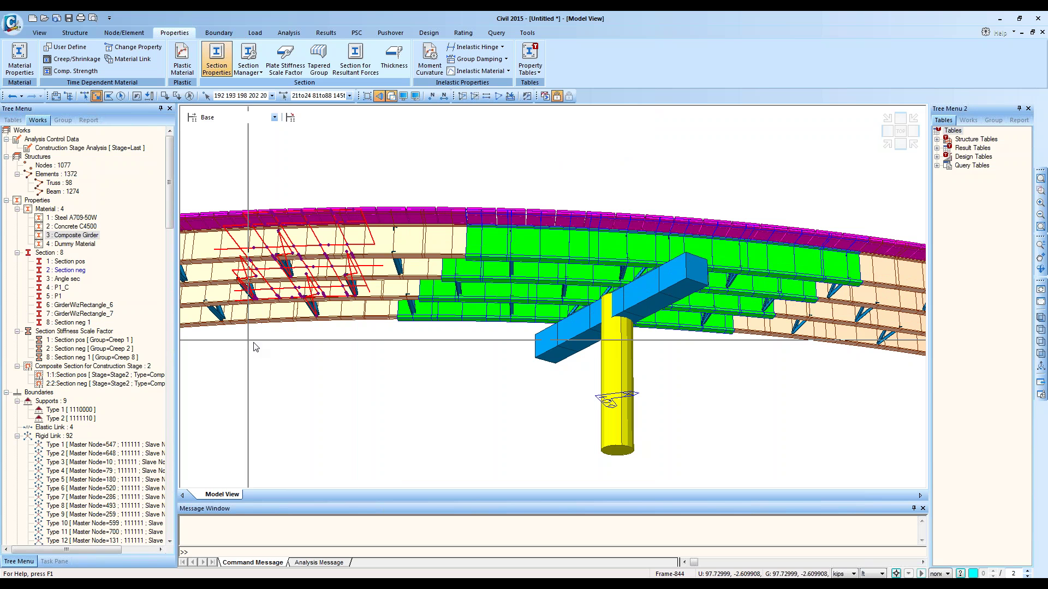
click(189, 96)
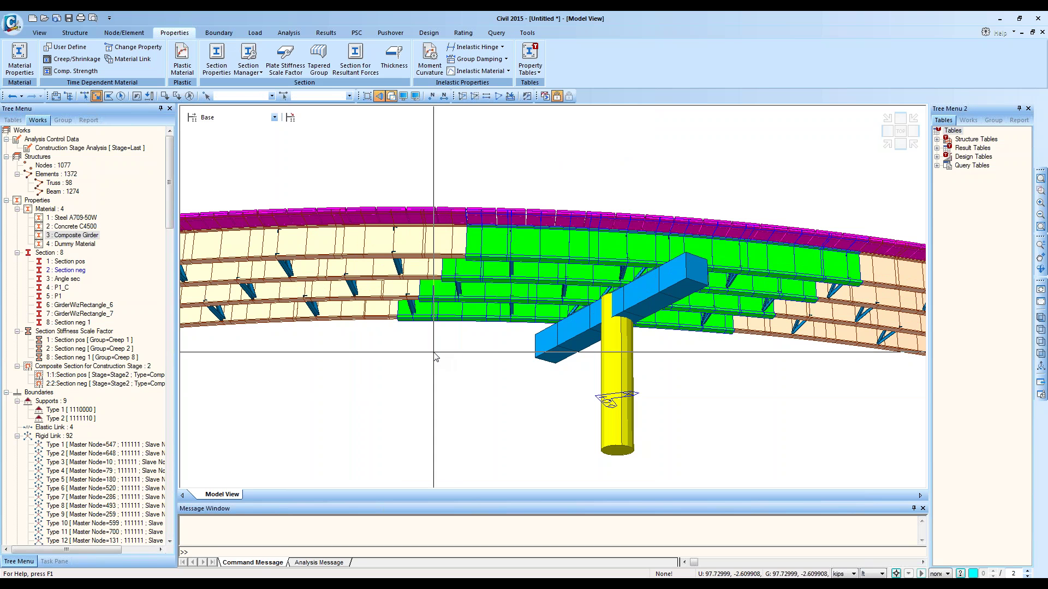
Step: Change Section neg 1's bottom flange thickness tf2 from 0.5 to 1 ft
right_click(67, 324)
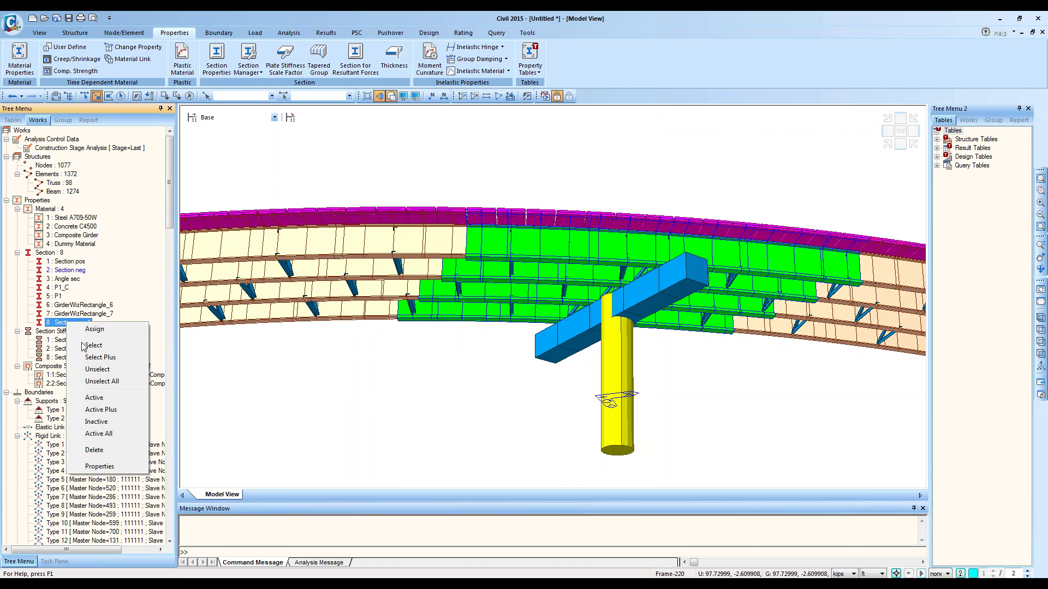
click(123, 468)
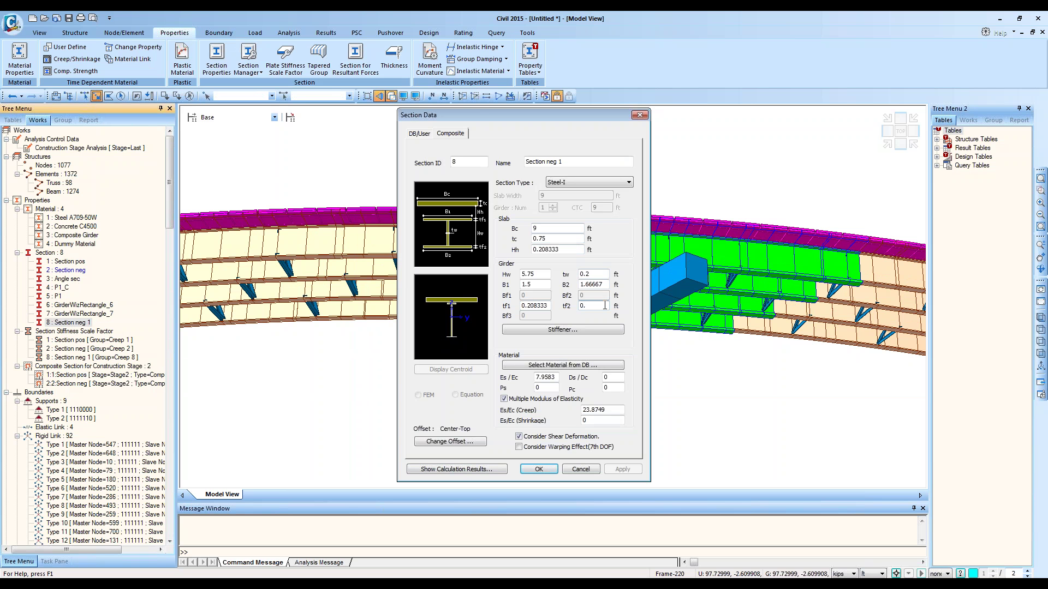
key(BackSpace)
key(BackSpace)
text(1)
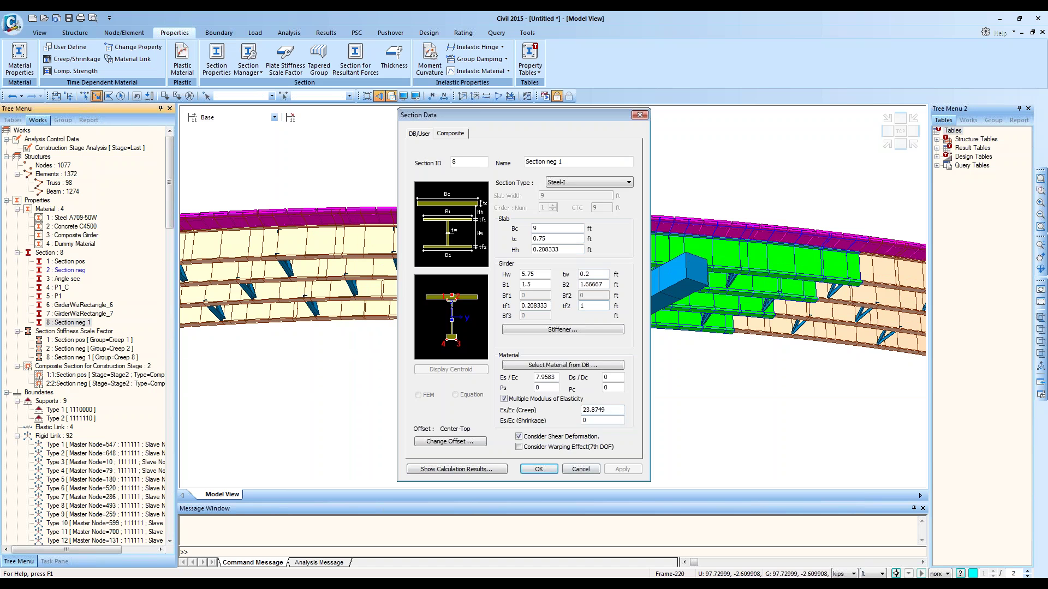
click(539, 470)
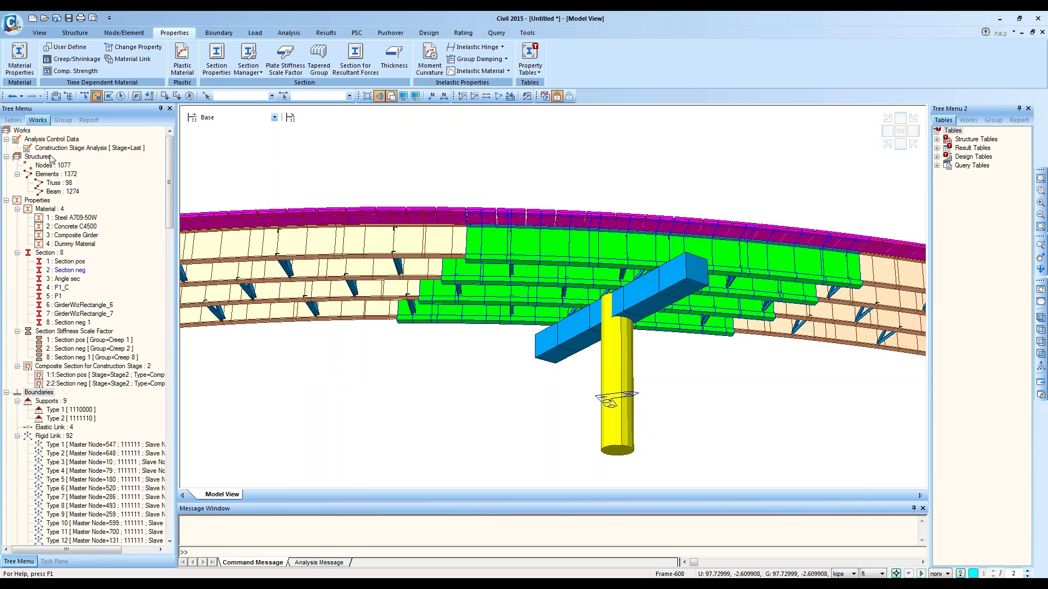
Step: Activate only the Composite Girder elements and zoom in on the green girder region from below
click(69, 118)
click(43, 121)
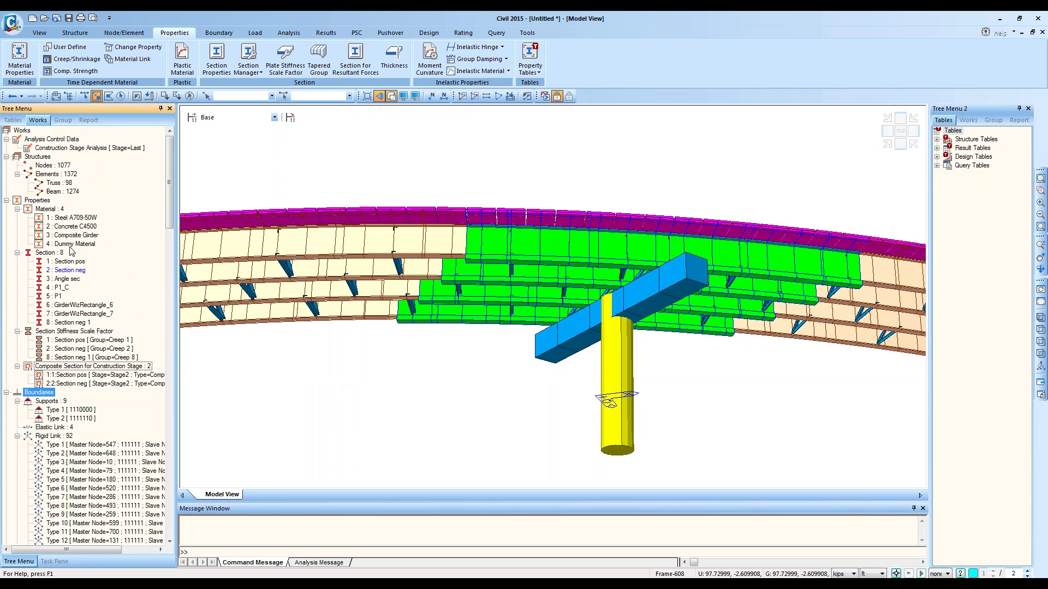
click(84, 233)
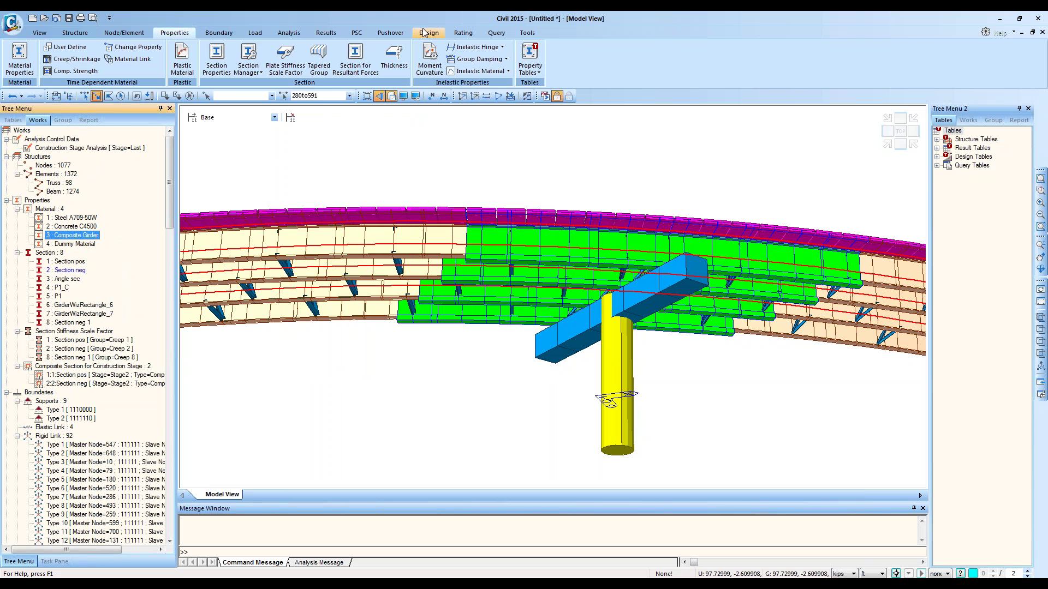
click(462, 96)
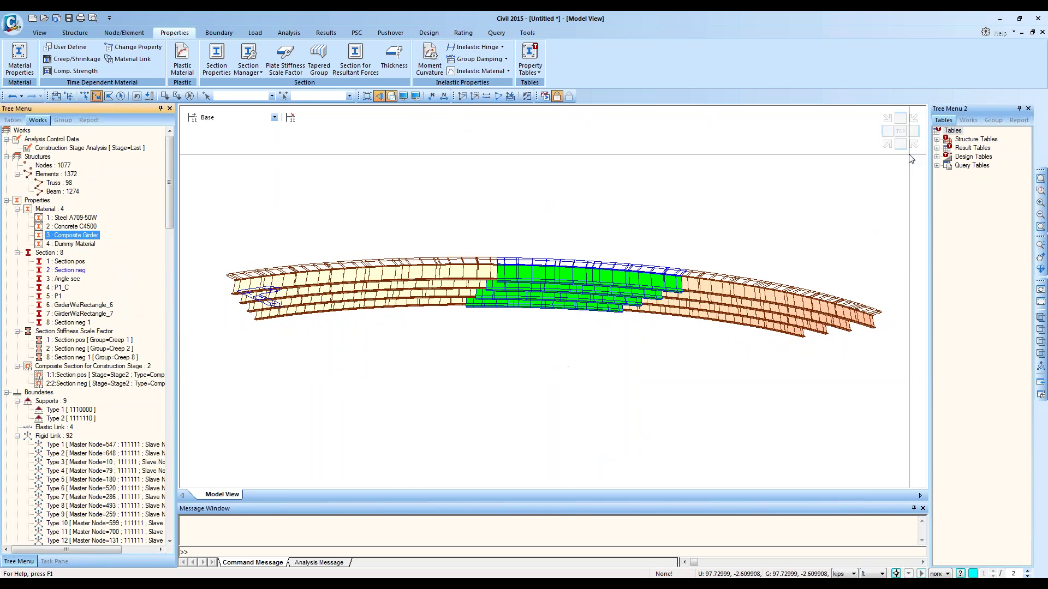
click(897, 138)
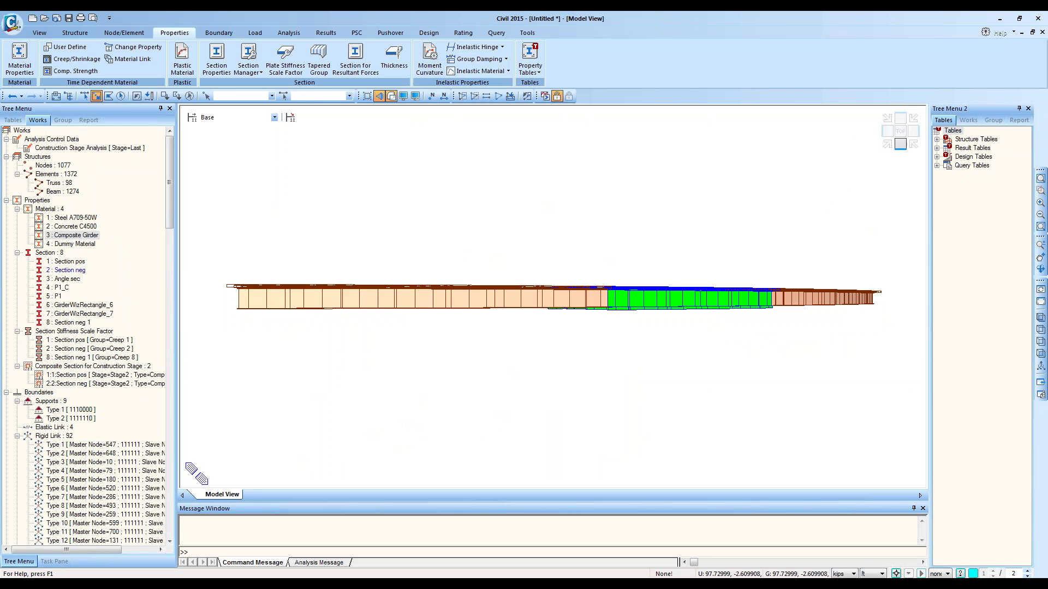
click(1041, 189)
drag(556, 261, 704, 381)
ctrl+middle_drag(595, 299, 586, 263)
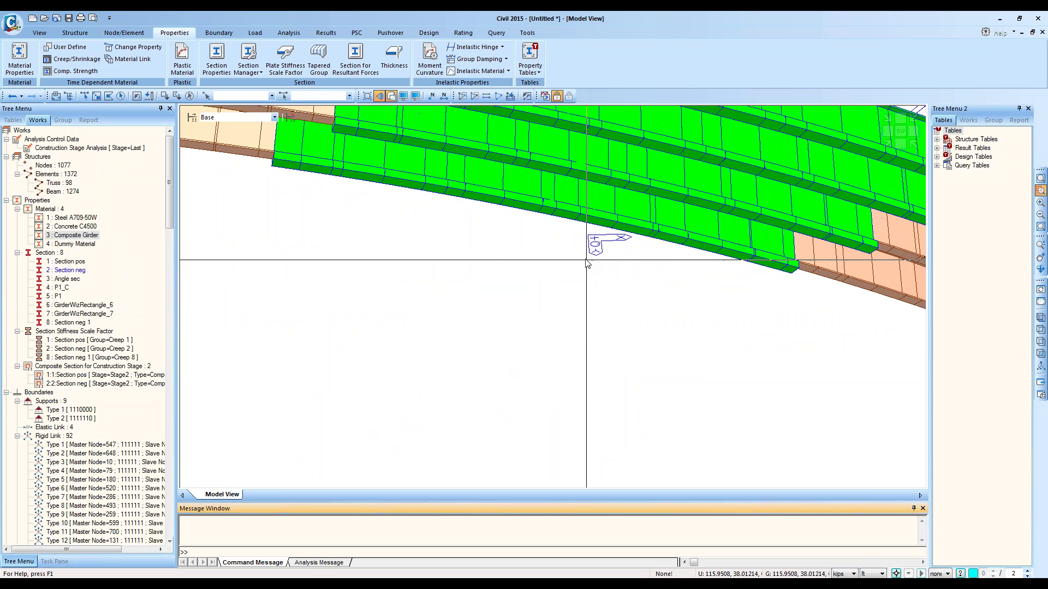
middle_drag(600, 298, 642, 463)
Step: Set the Composite Girder elements Active from the Works tree and zoom onto the green segments
right_click(65, 233)
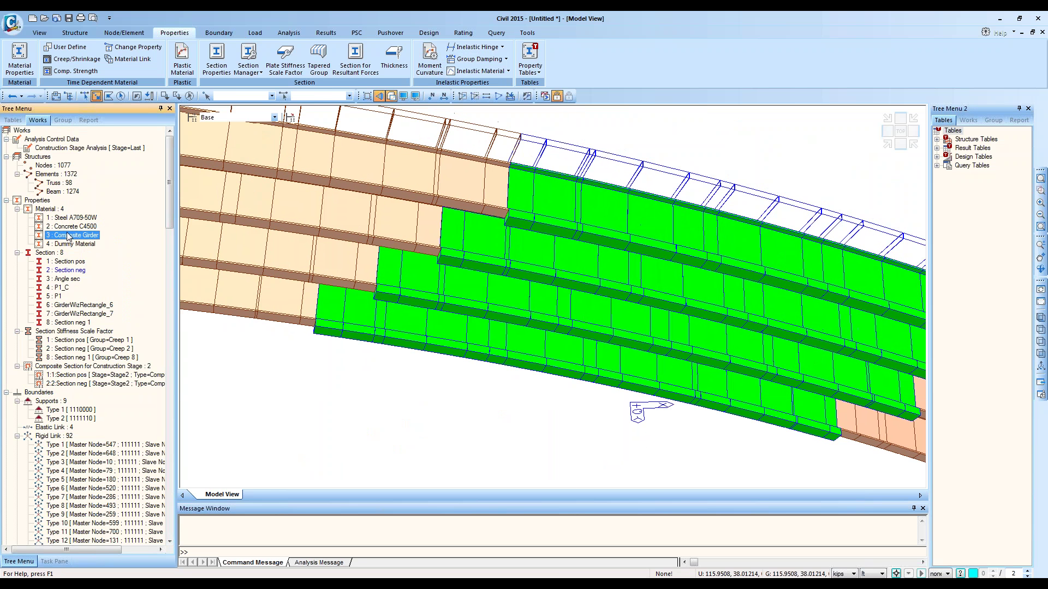
click(55, 237)
right_click(56, 236)
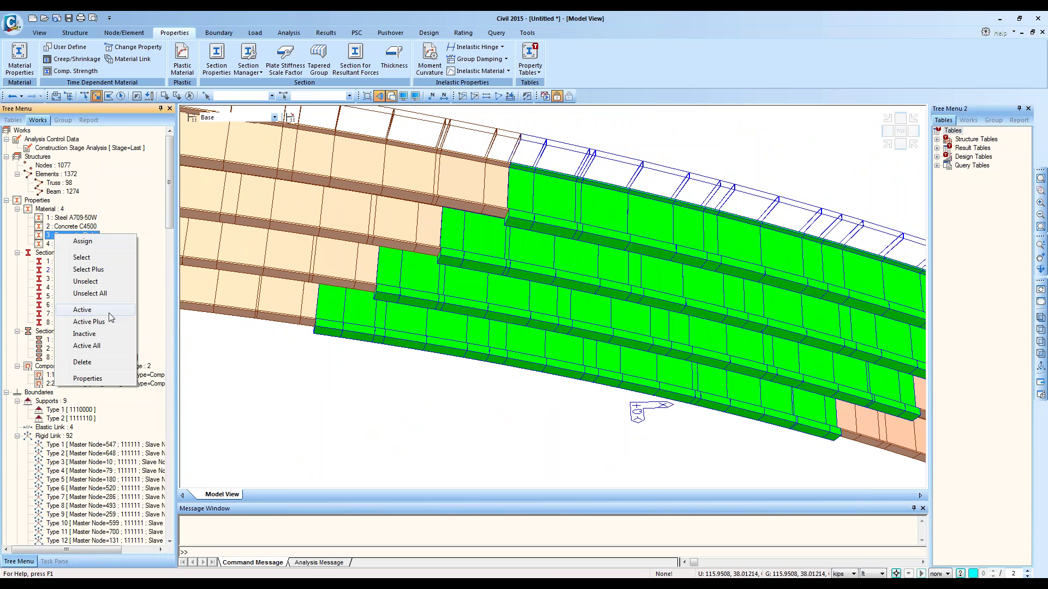
click(83, 310)
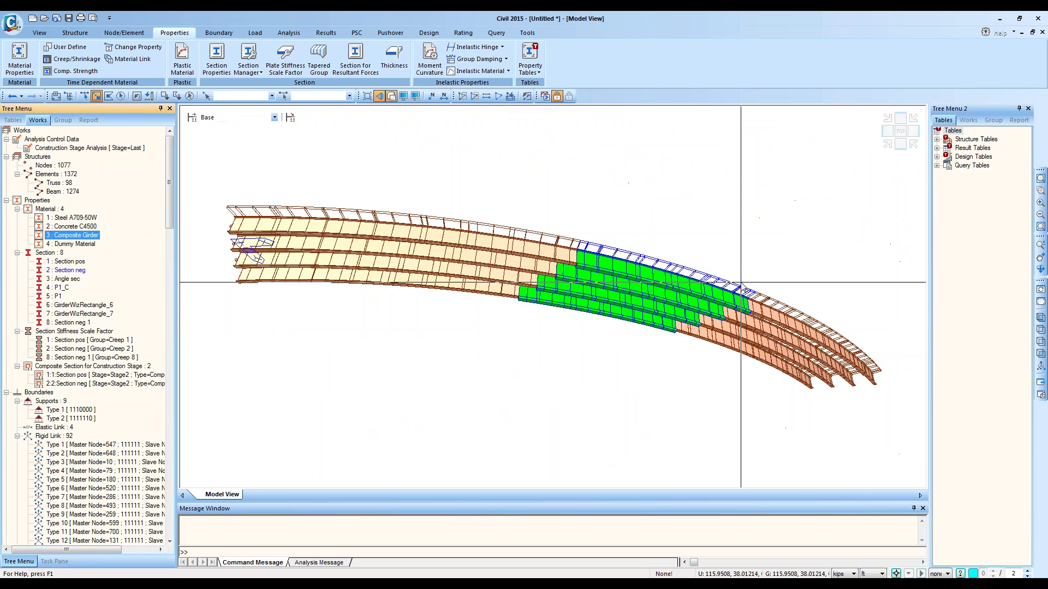
click(1041, 190)
drag(663, 225, 331, 419)
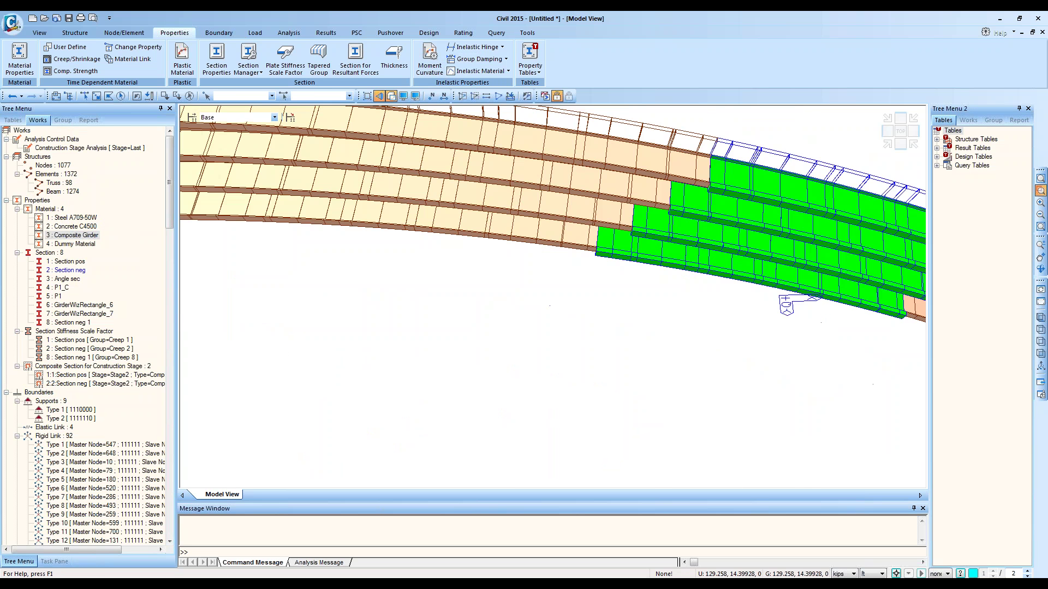
middle_drag(655, 257, 563, 374)
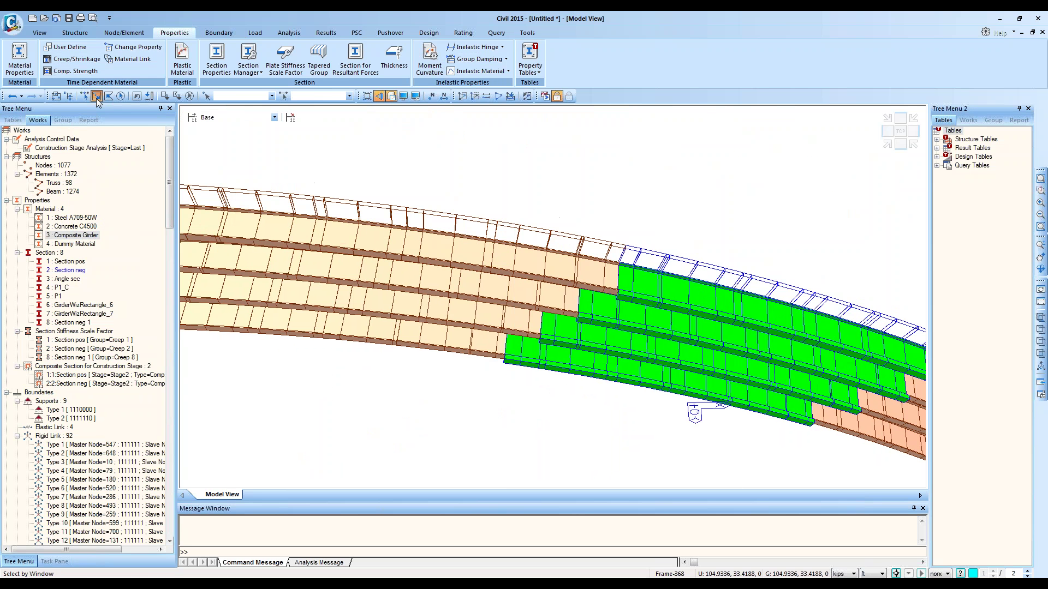
Step: In top view, polygon-select the girder elements on both sides of the middle pier
click(900, 132)
click(109, 96)
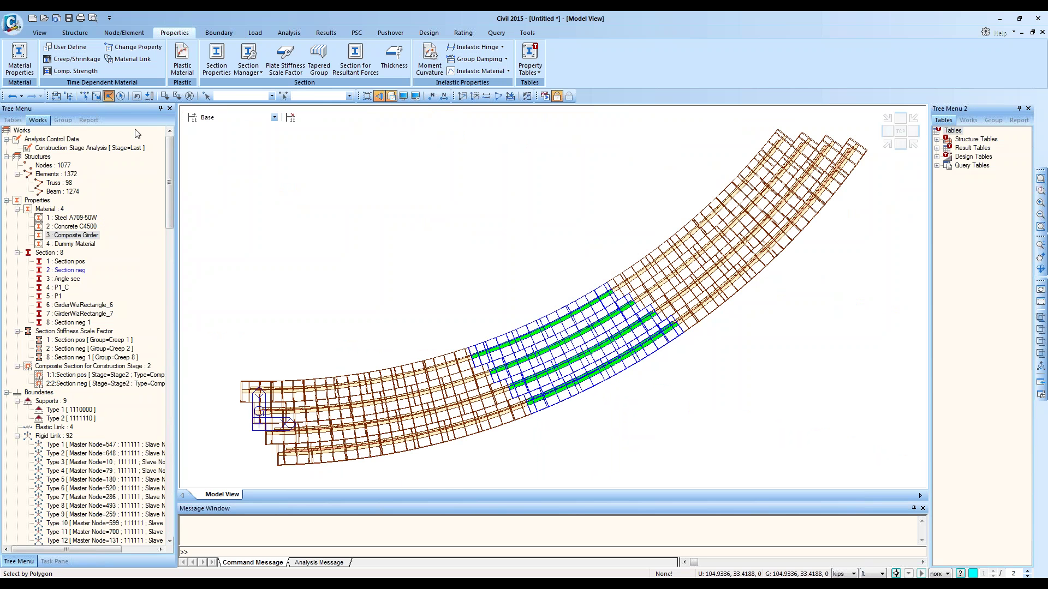
click(502, 316)
click(389, 354)
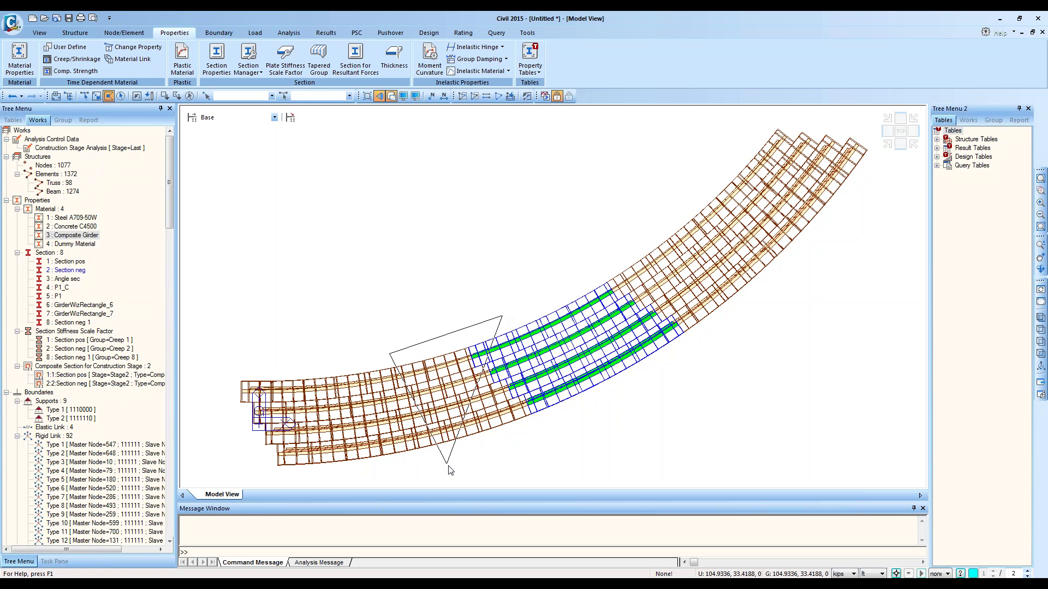
click(436, 476)
click(586, 413)
double_click(497, 317)
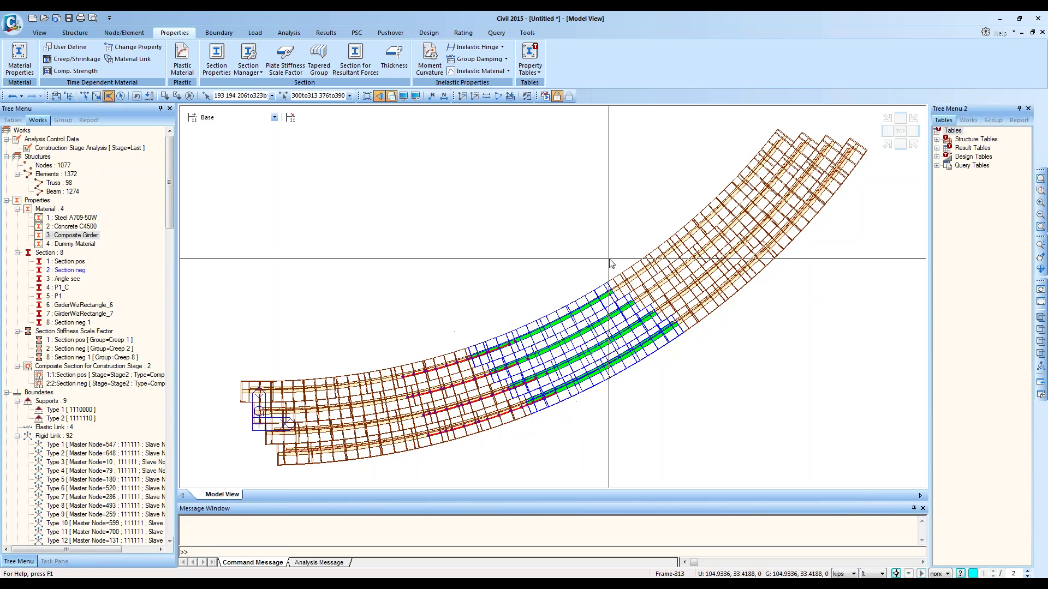
click(618, 258)
click(566, 299)
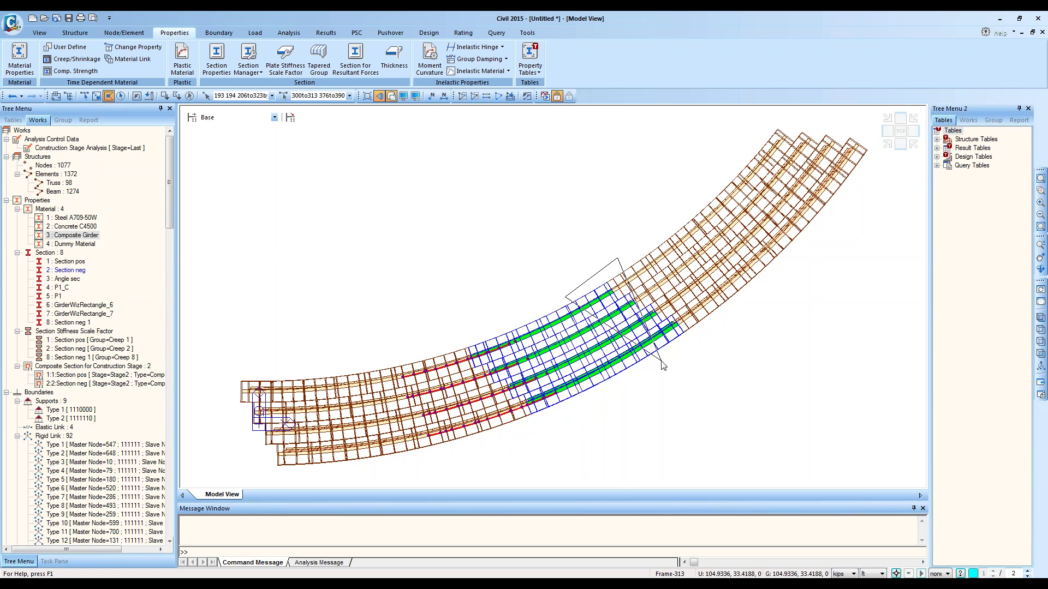
click(674, 370)
click(766, 288)
double_click(650, 235)
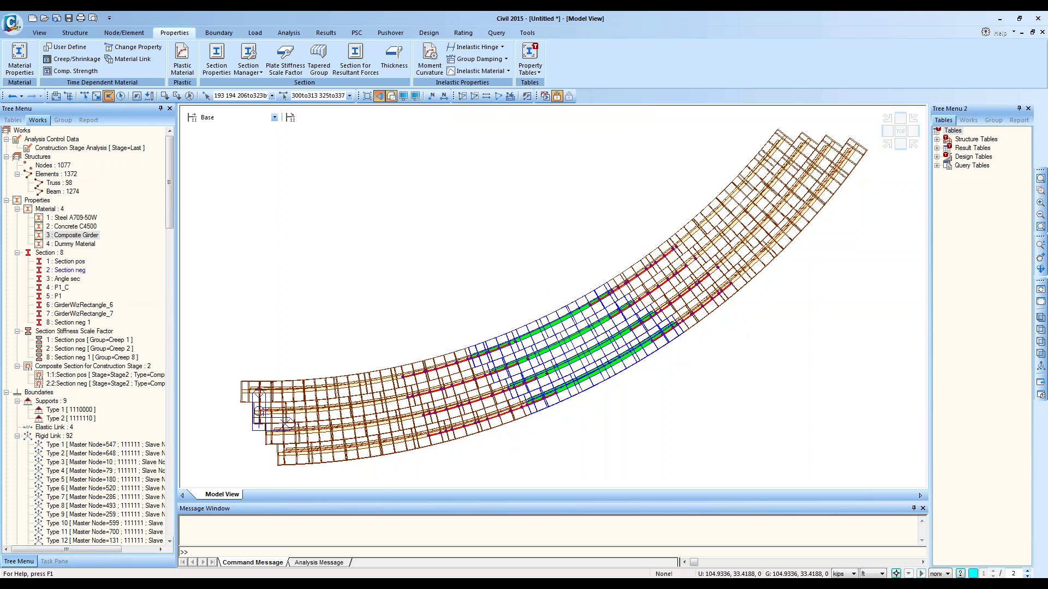
Step: Assign '2 : Section neg' to the selected girders, then restore the shaded isometric view
click(379, 96)
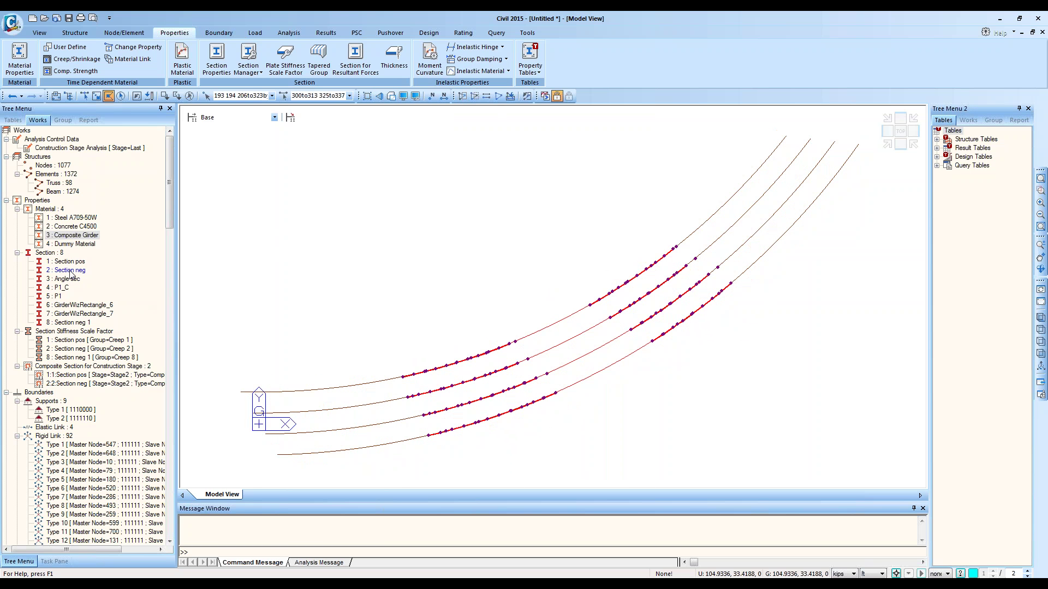
drag(70, 272, 427, 263)
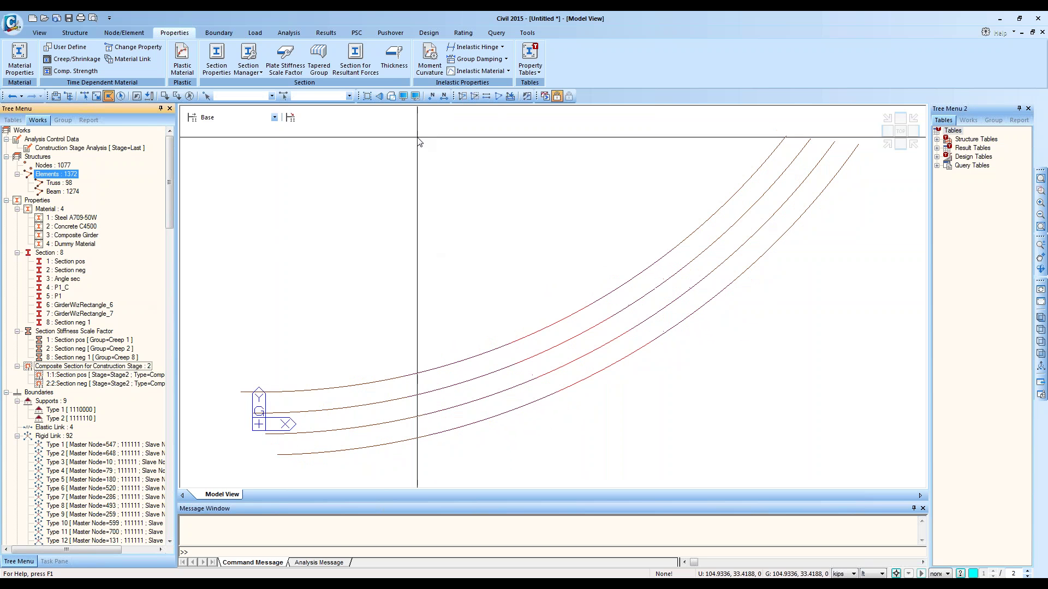
click(391, 96)
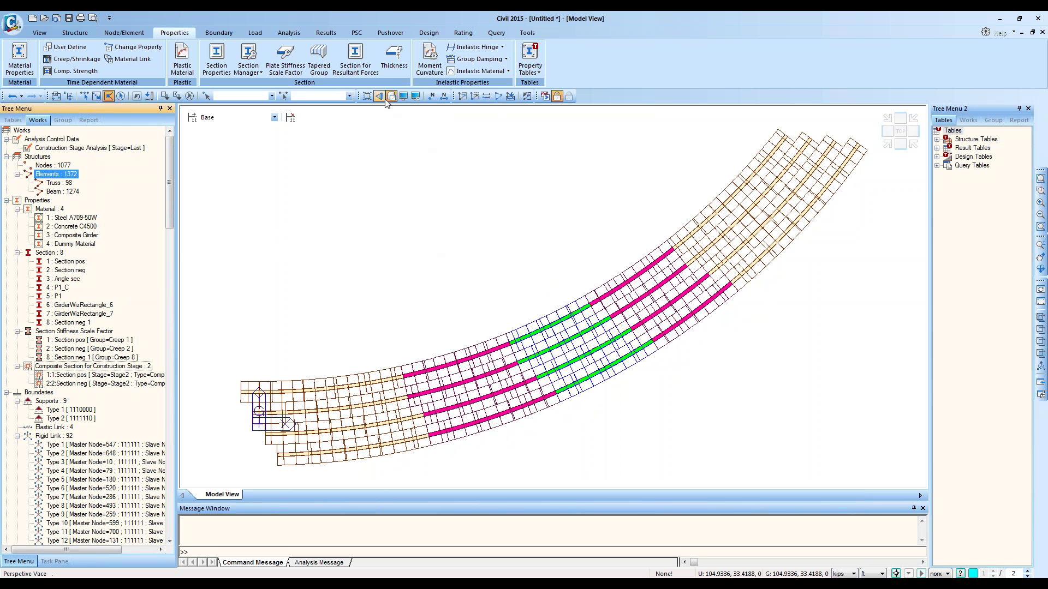
click(900, 145)
click(887, 144)
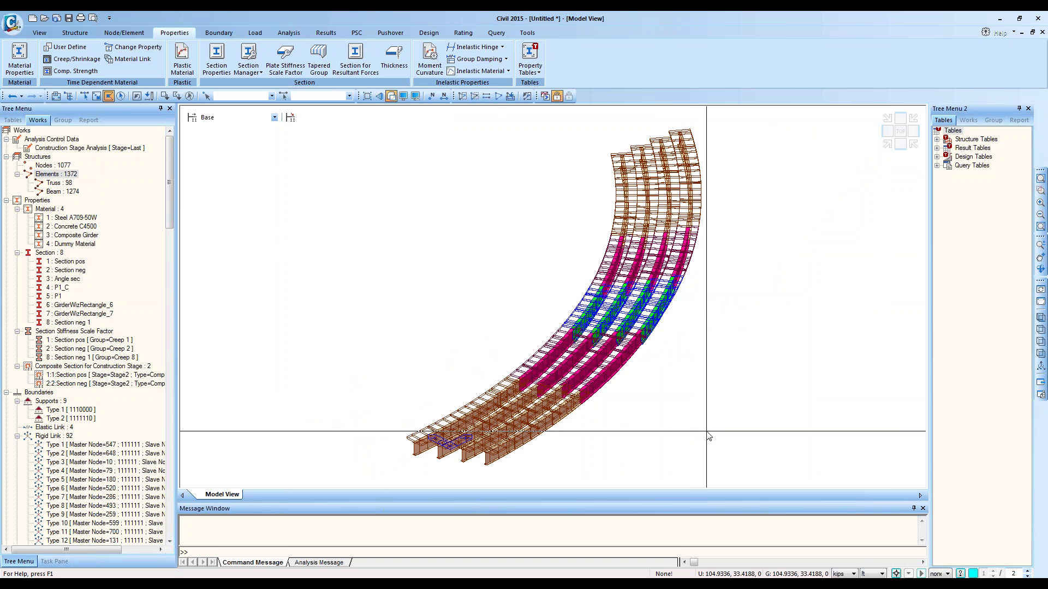
Step: Orbit the model to an elevation view and open the construction stage list
ctrl+middle_drag(707, 432, 624, 431)
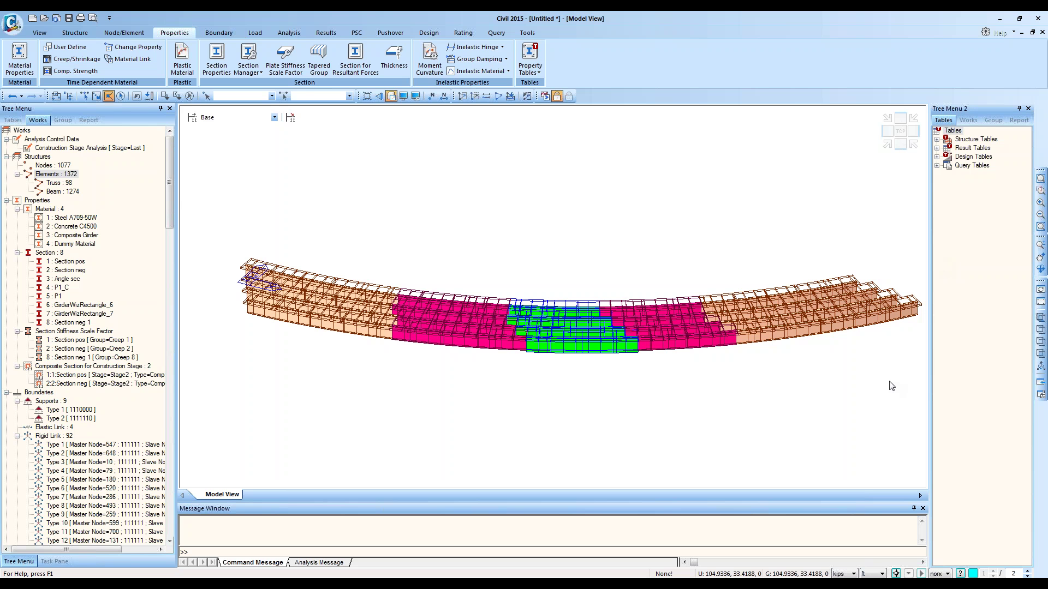
click(235, 118)
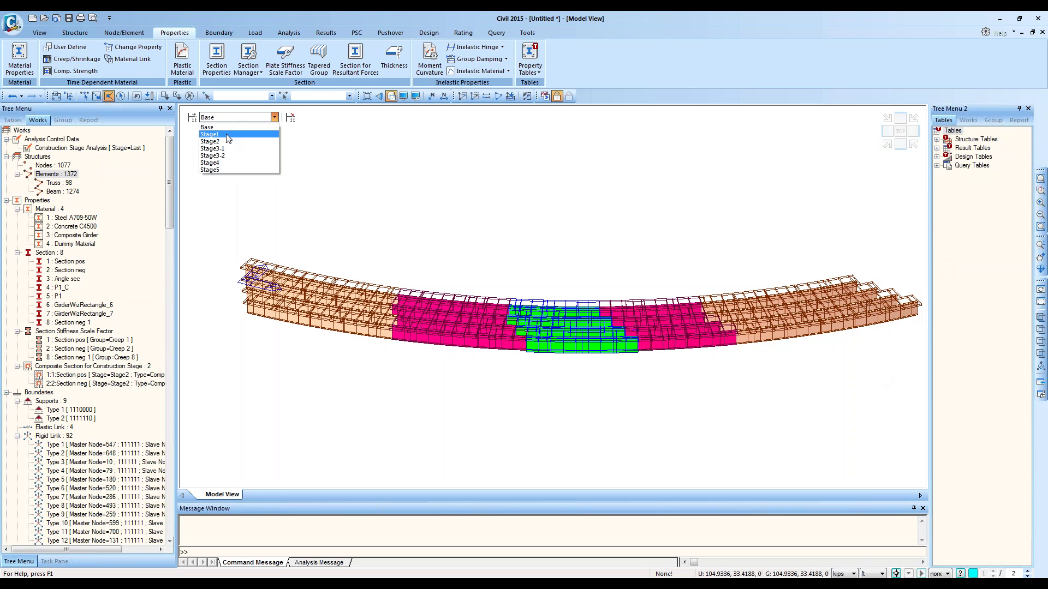
Step: Step from Stage1 through Stage2 and Stage3-1 to Stage5, then close the curved model without saving
click(224, 134)
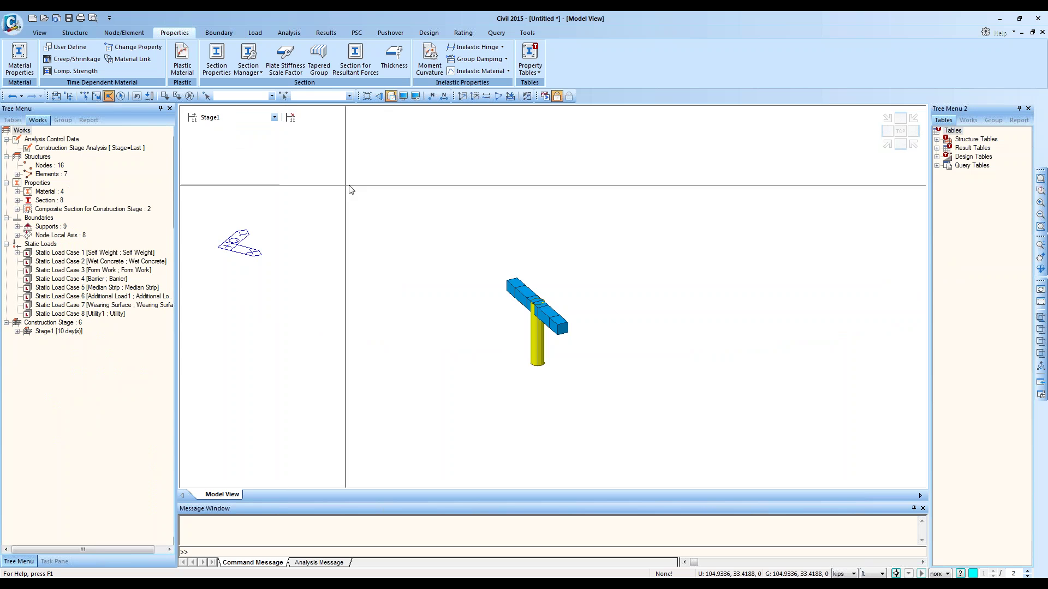
key(Down)
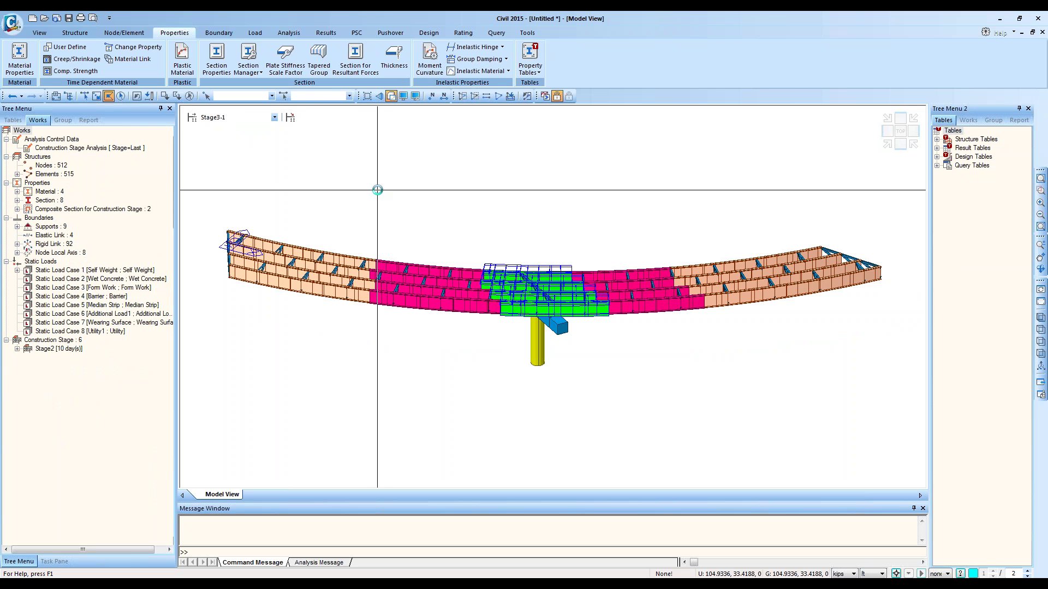
key(Down)
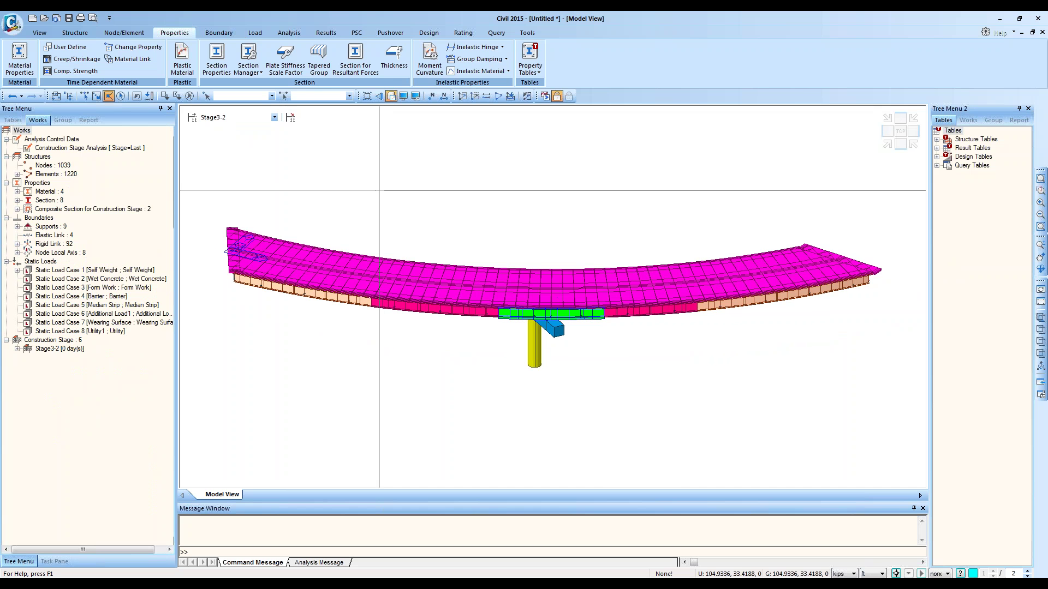
key(Down)
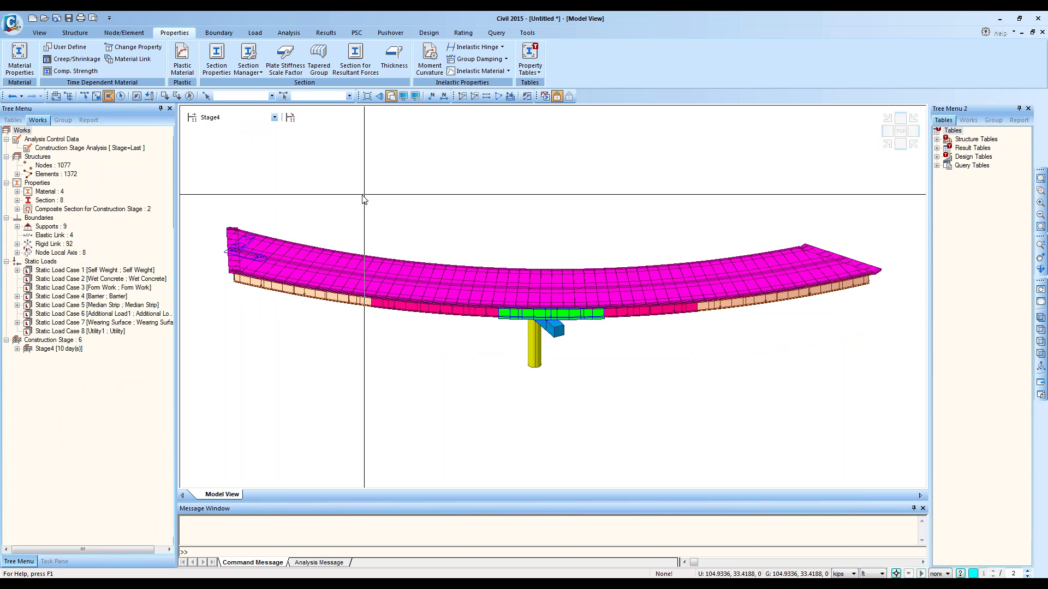
click(1038, 18)
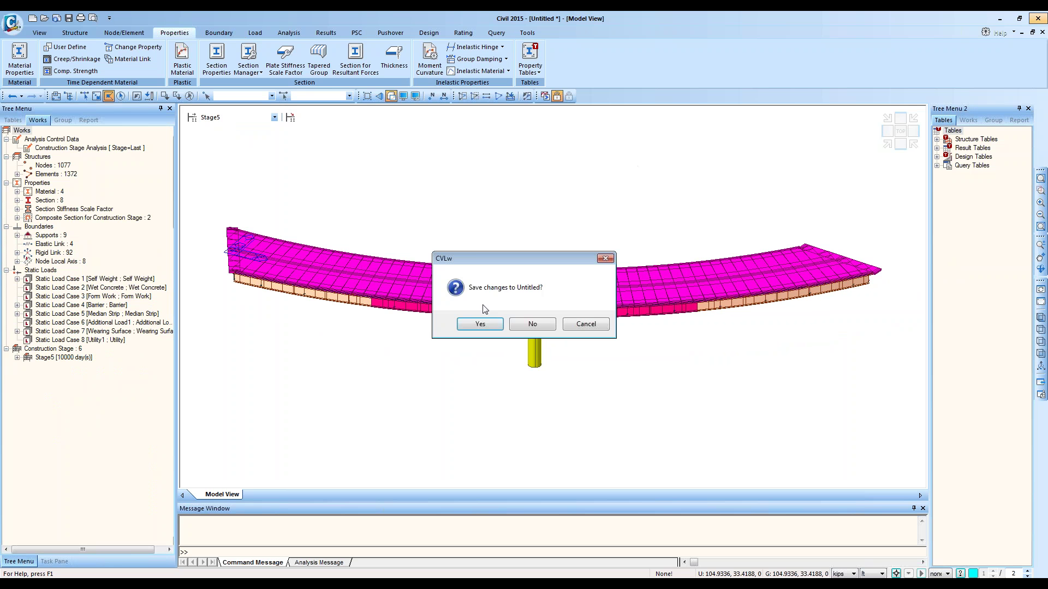
click(532, 324)
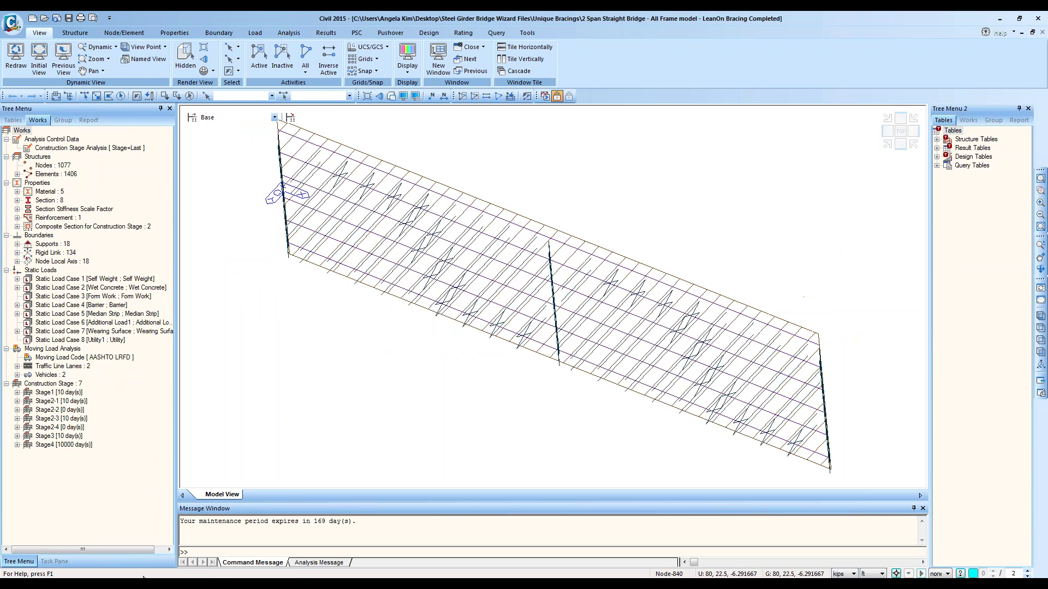
Step: Open the recent 2 Span Straight Bridge model and show Stage1, then Stage2
click(123, 487)
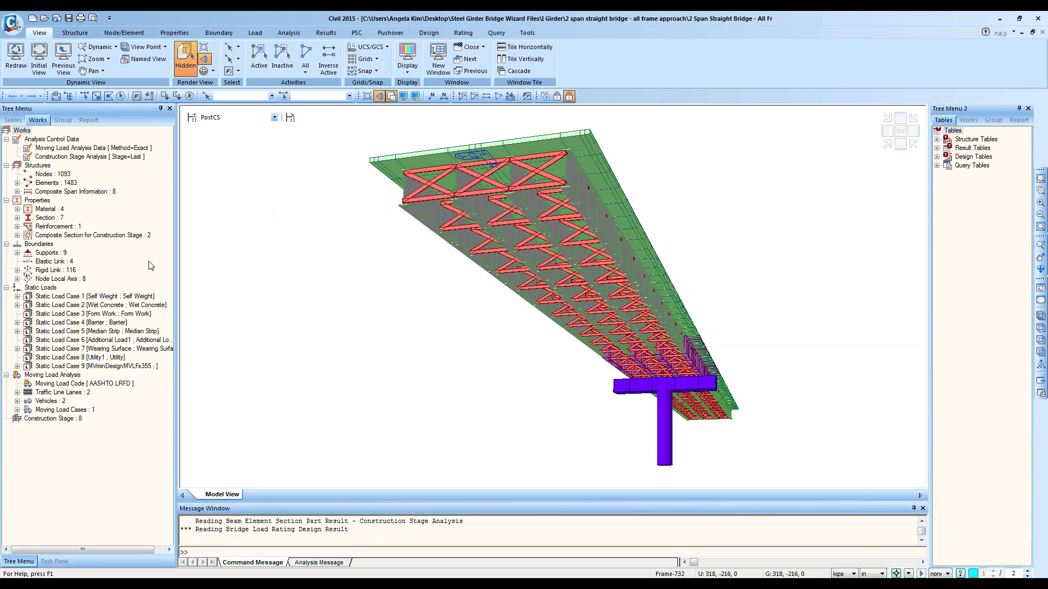
click(232, 118)
click(235, 137)
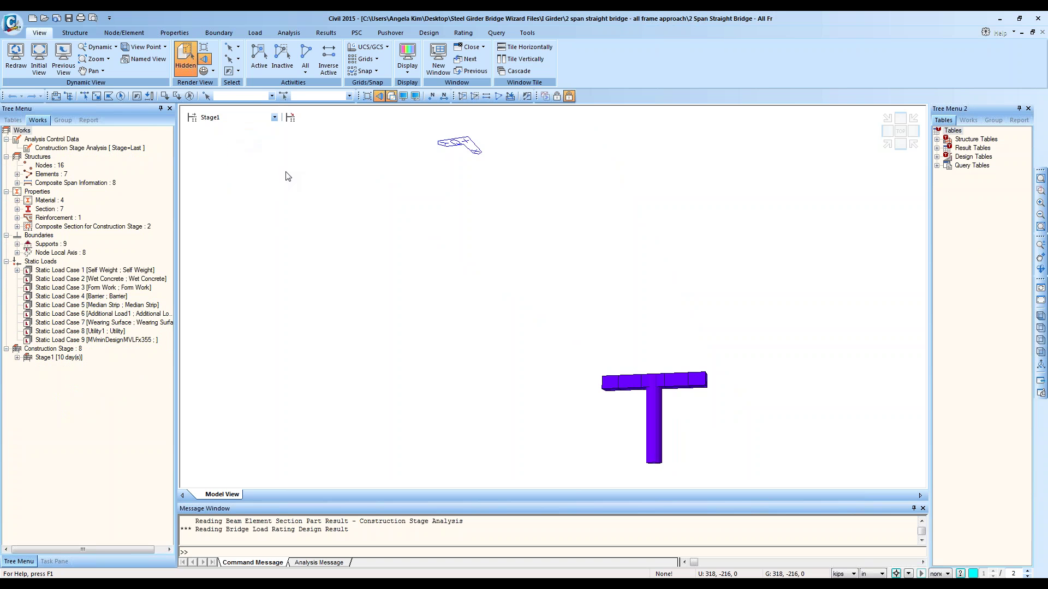
key(Down)
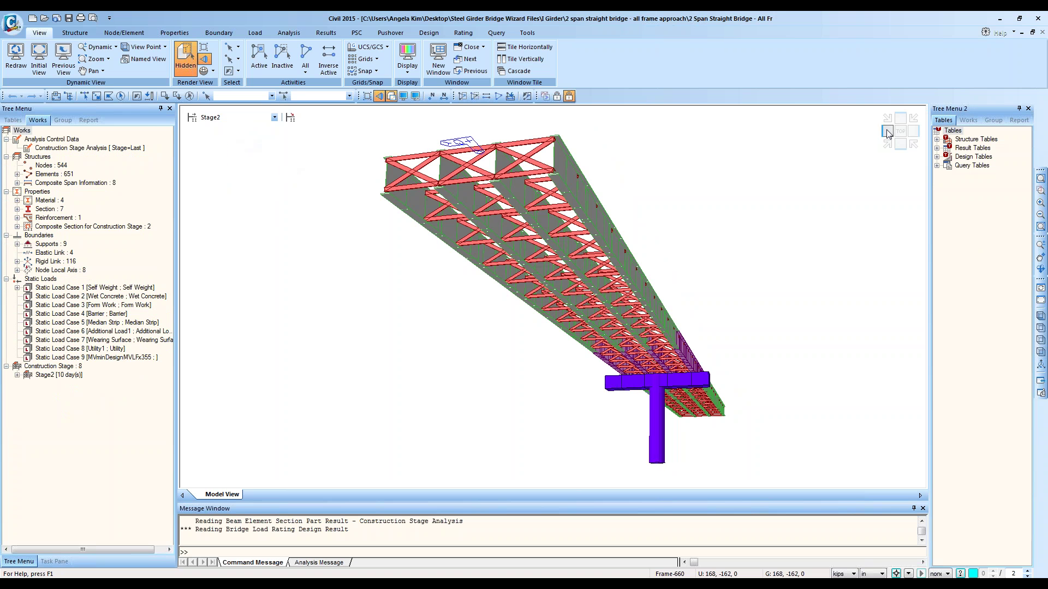
Step: In isometric view at Stage3-1, display the Wet Concrete element beam loads
click(887, 133)
click(235, 117)
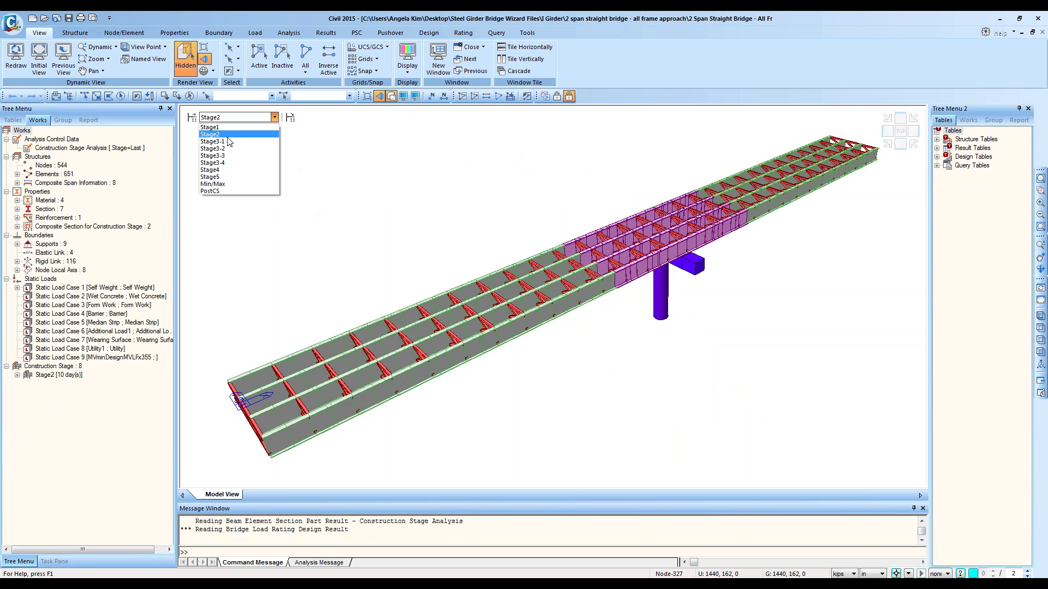
click(228, 141)
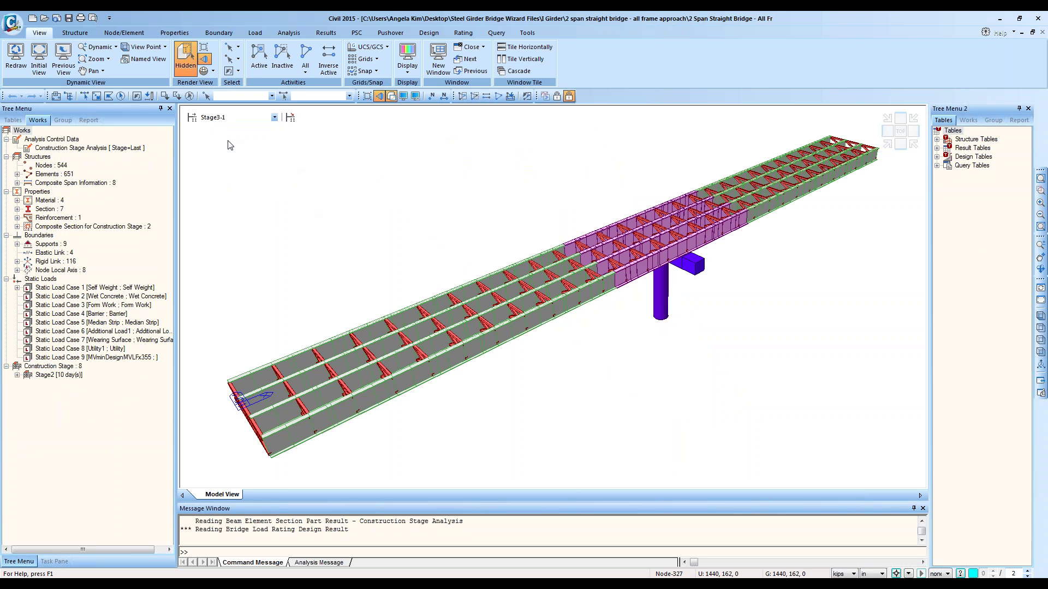
double_click(74, 296)
right_click(75, 304)
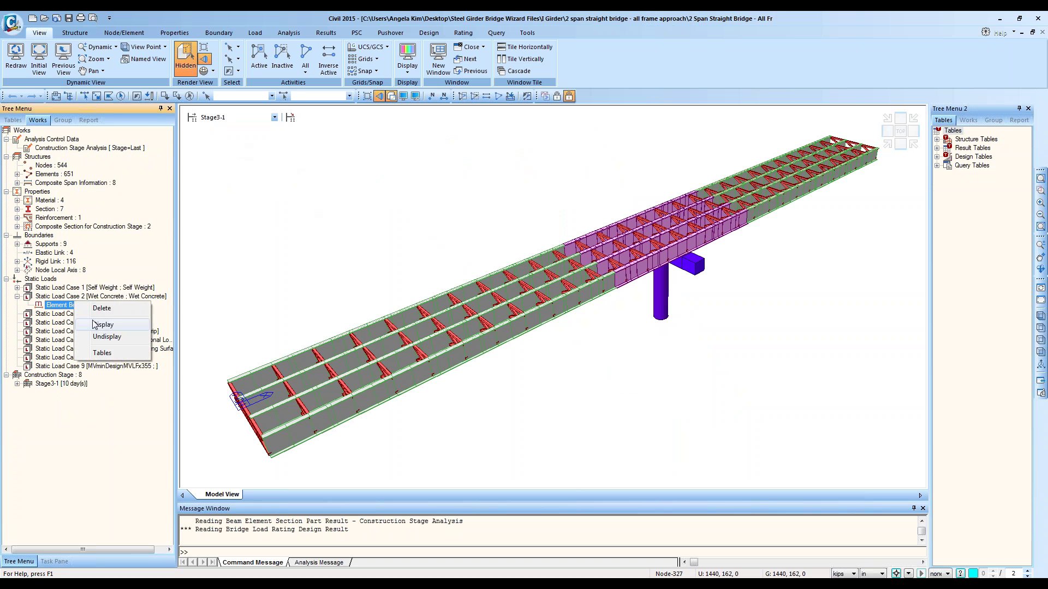
click(97, 326)
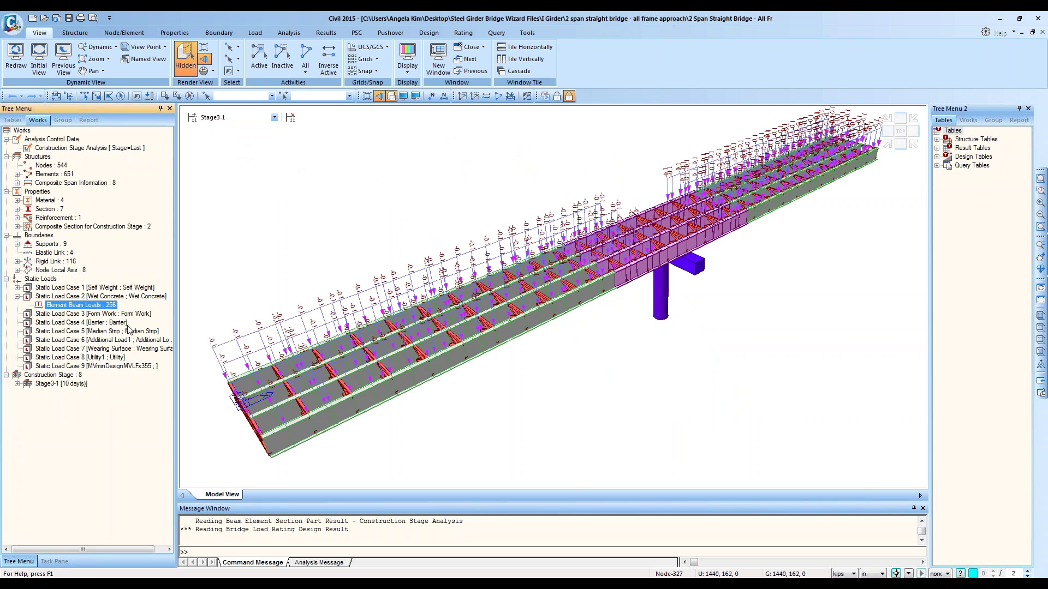
Step: Return the model to the full Base stage
click(233, 117)
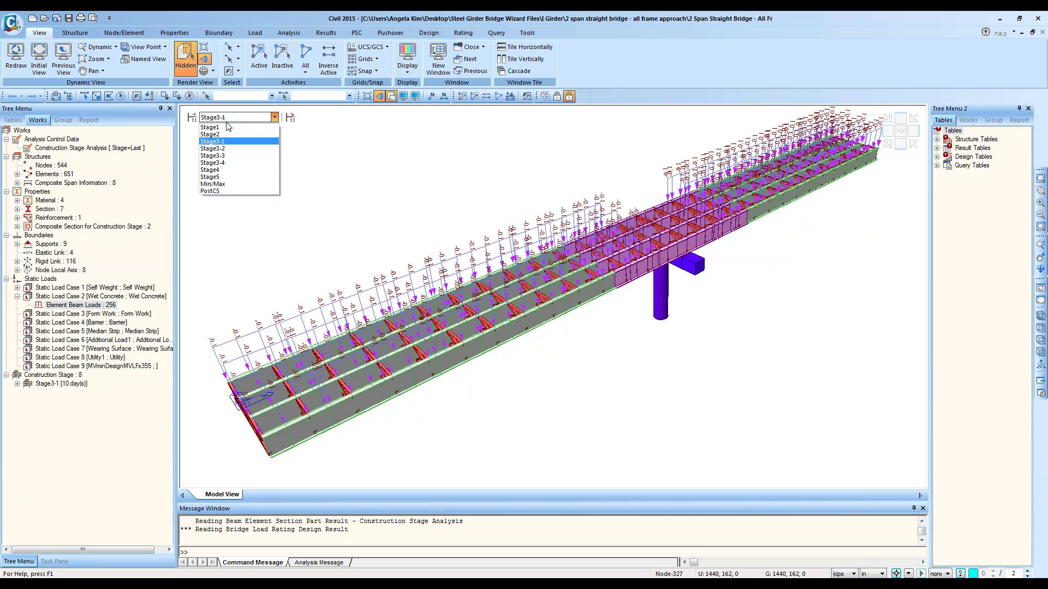
click(558, 95)
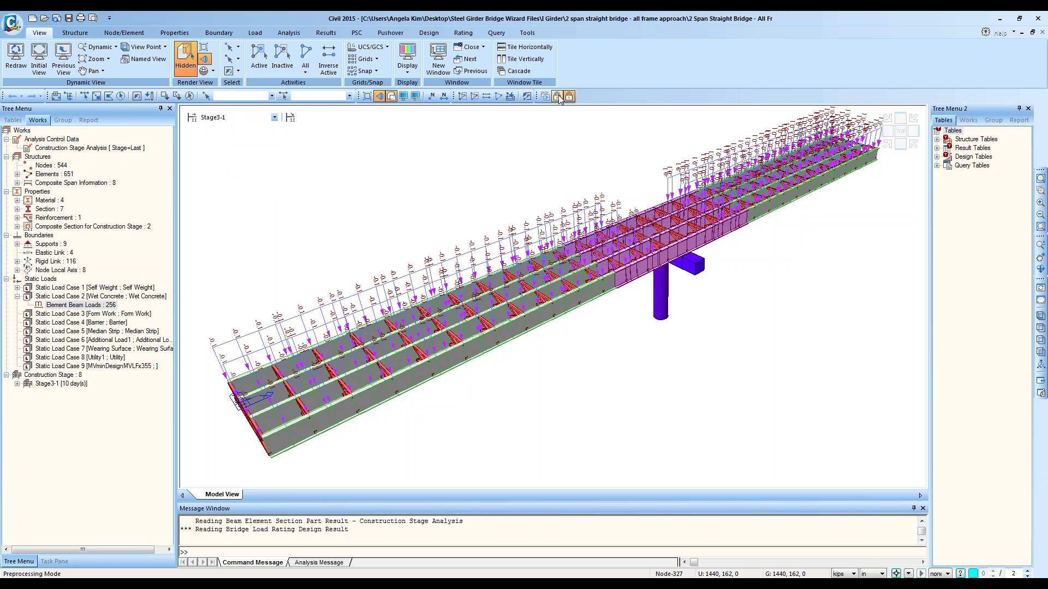
click(558, 95)
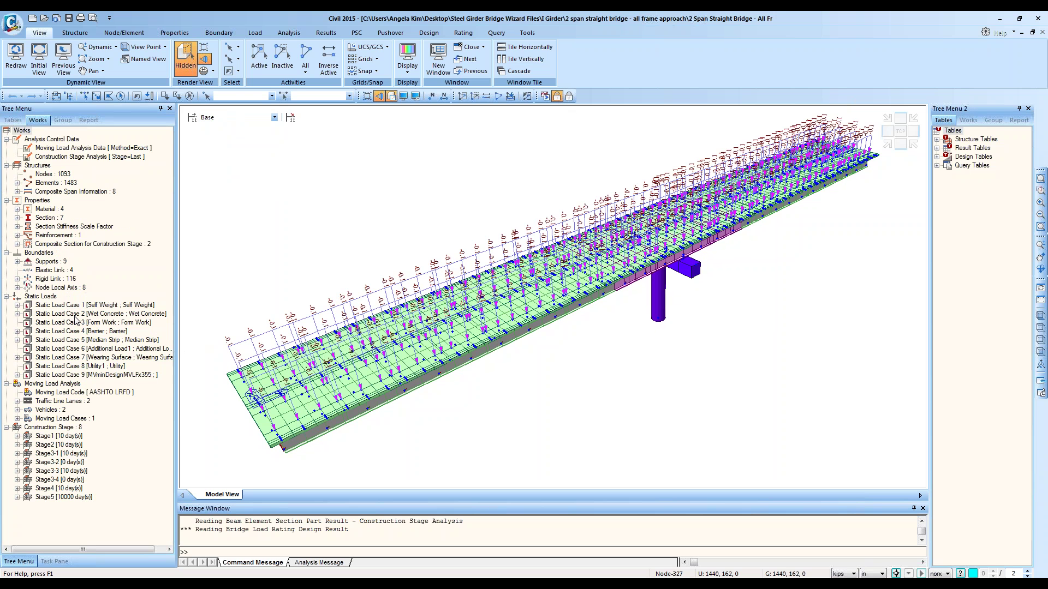
Step: Hide the Wet Concrete element beam loads from the model
double_click(76, 314)
click(77, 323)
right_click(77, 322)
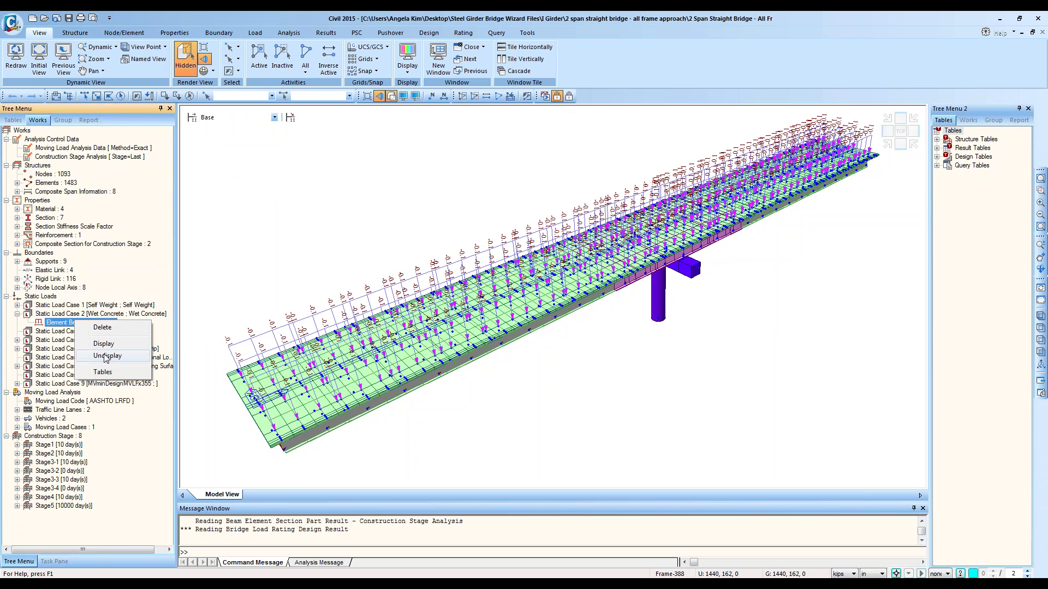
click(106, 357)
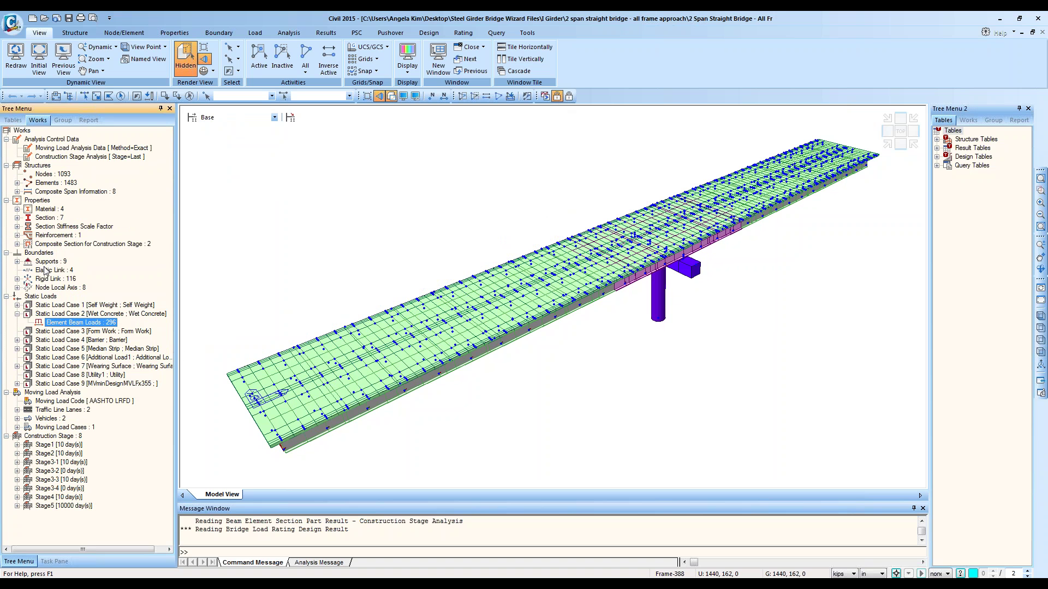
Step: Show the bridge at Stage1, then Stage2, then Stage3-1
click(225, 117)
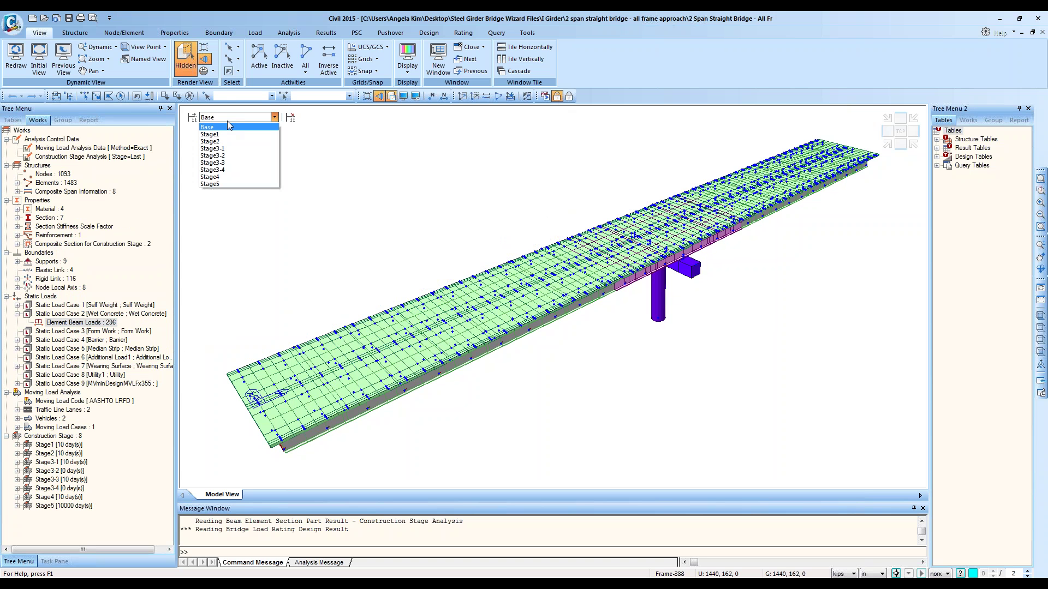
click(231, 134)
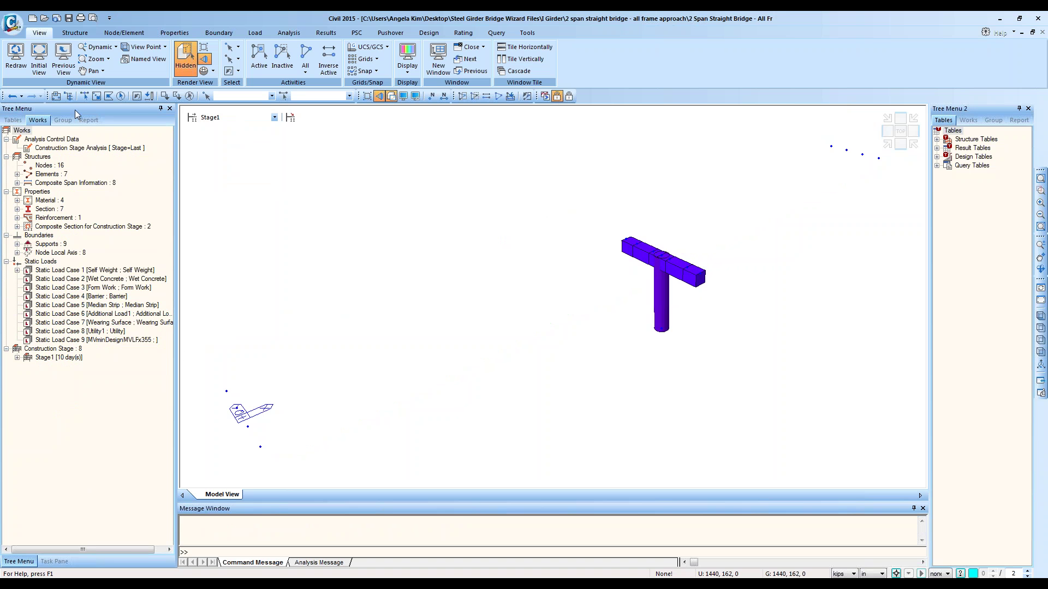
click(265, 118)
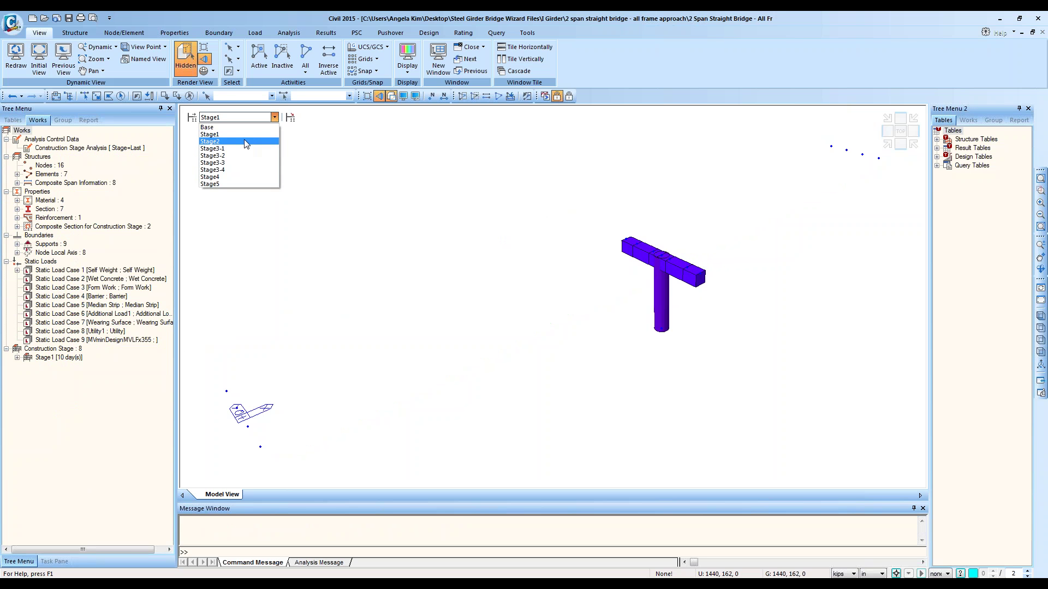
click(244, 142)
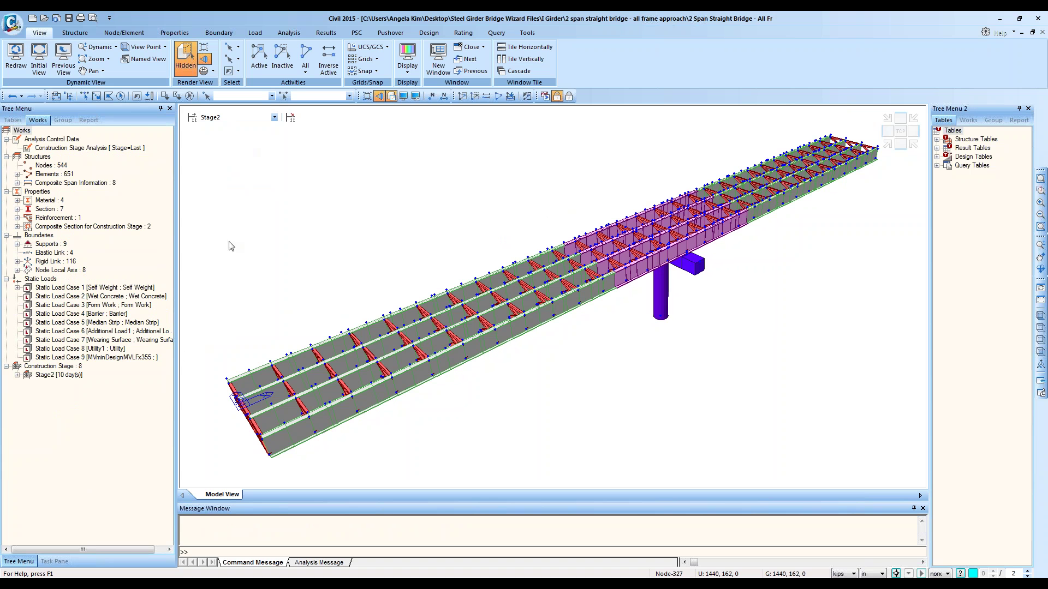
key(Down)
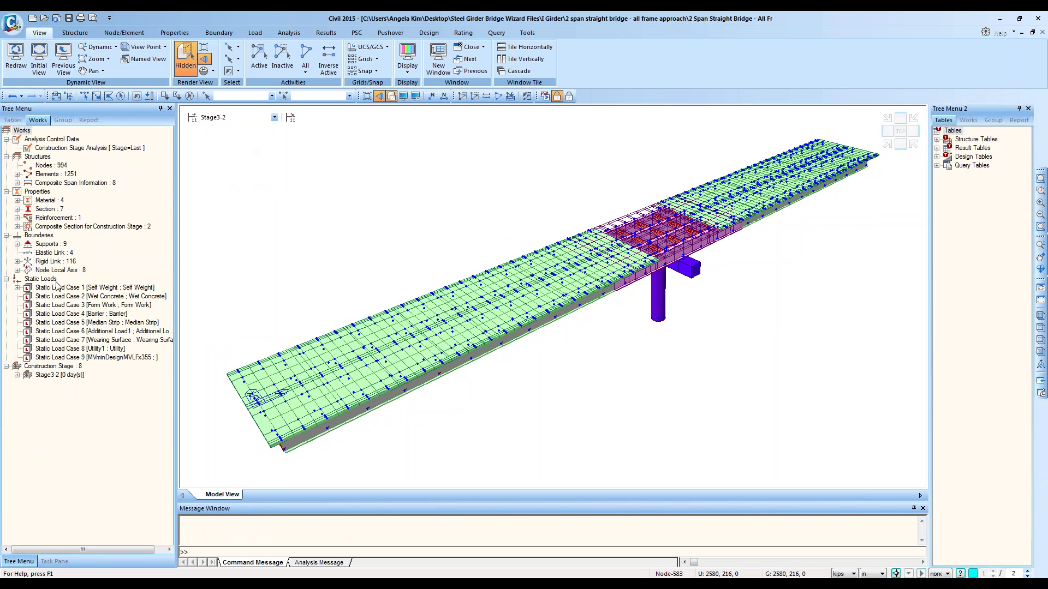
Step: Step again from Stage1 through Stage2 to Stage3-3 and view it from the top
click(240, 117)
click(240, 134)
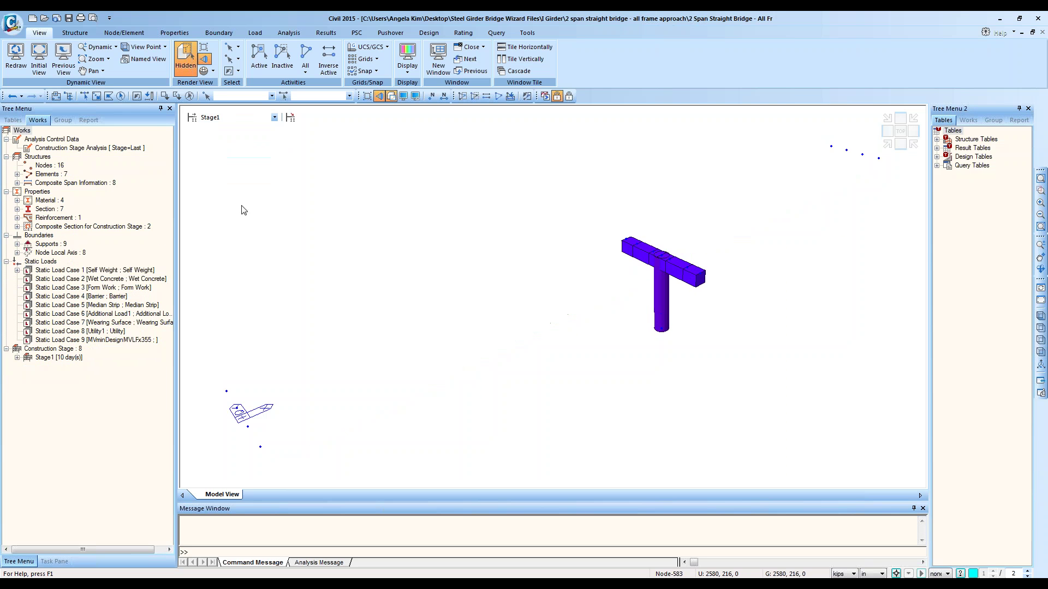
key(Down)
key(Down)
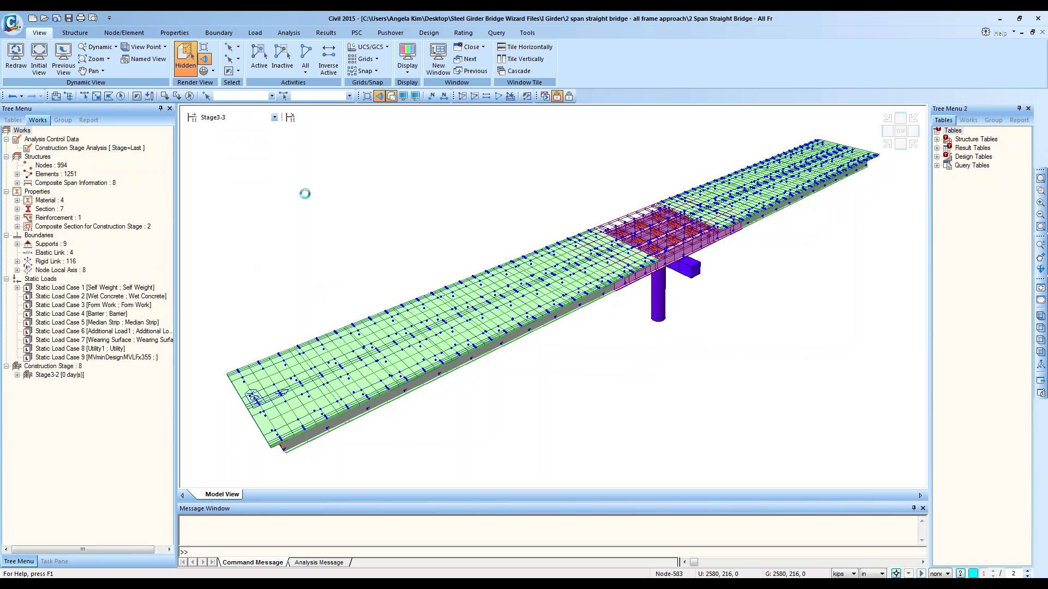
key(Down)
click(148, 584)
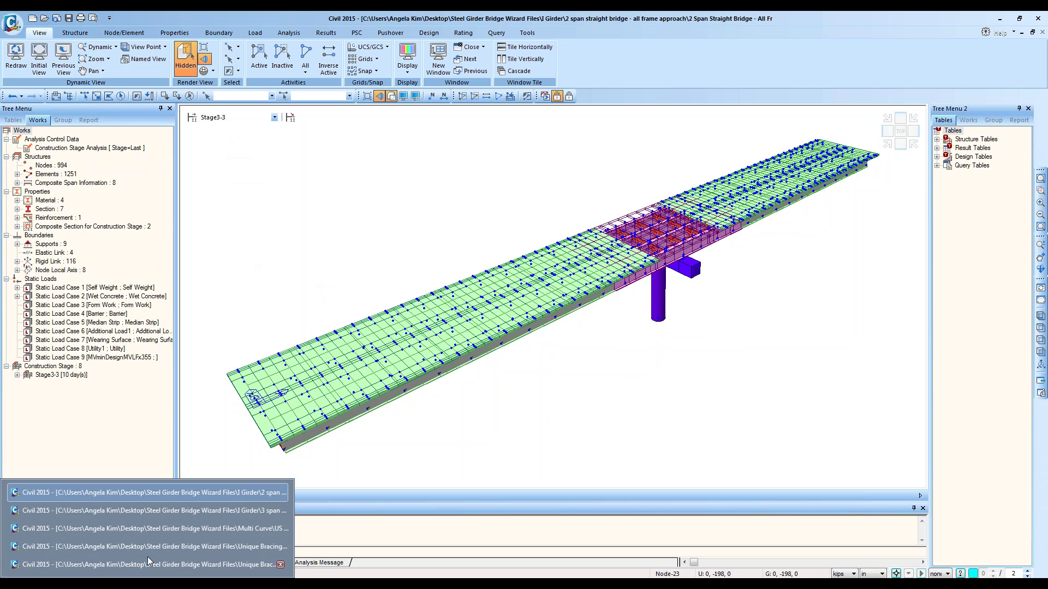
click(900, 131)
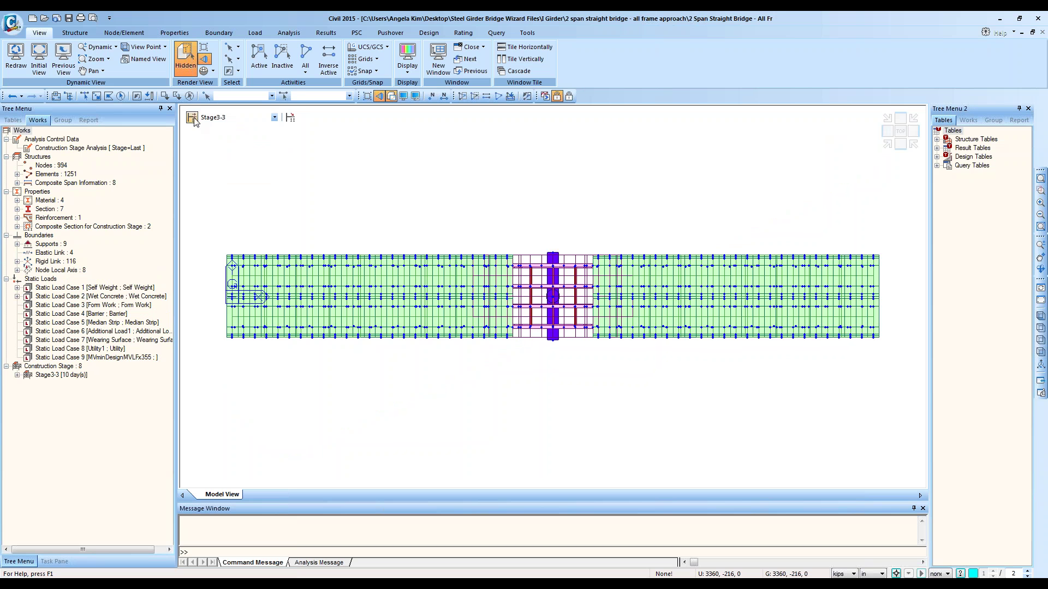
Step: Return to the Base stage and view the bridge in plan
click(238, 118)
click(238, 127)
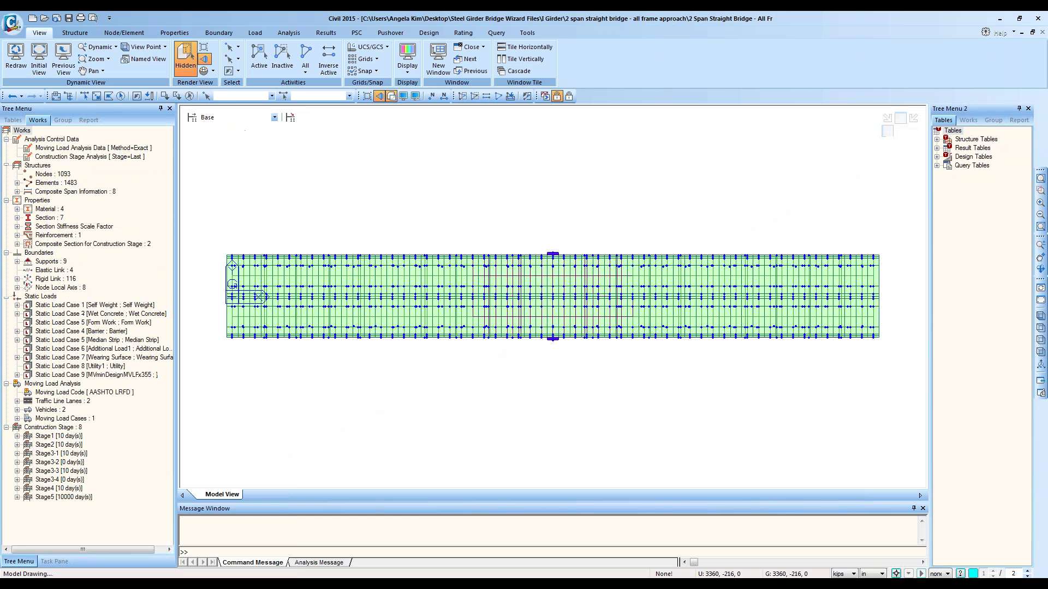
click(900, 145)
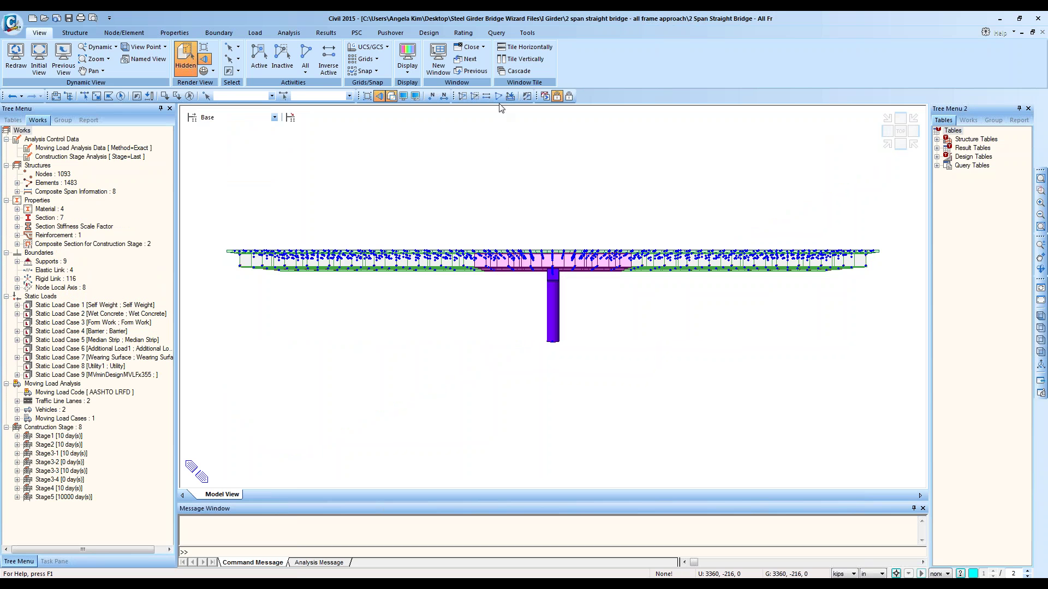
click(899, 133)
Step: Select all Girder structure group elements from the Group tree, then switch to PostCS
click(63, 120)
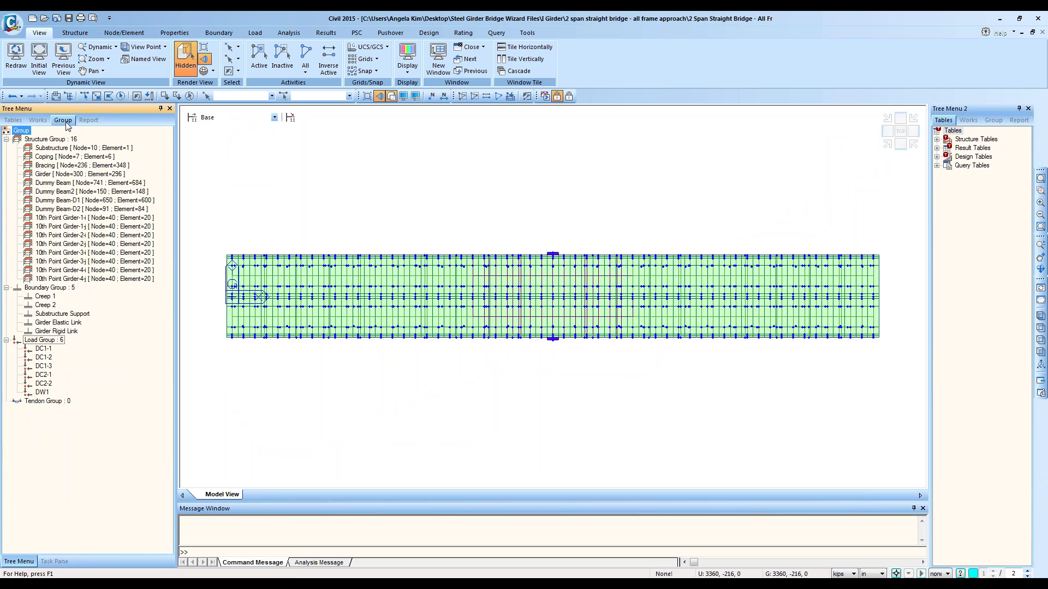
click(67, 174)
double_click(68, 175)
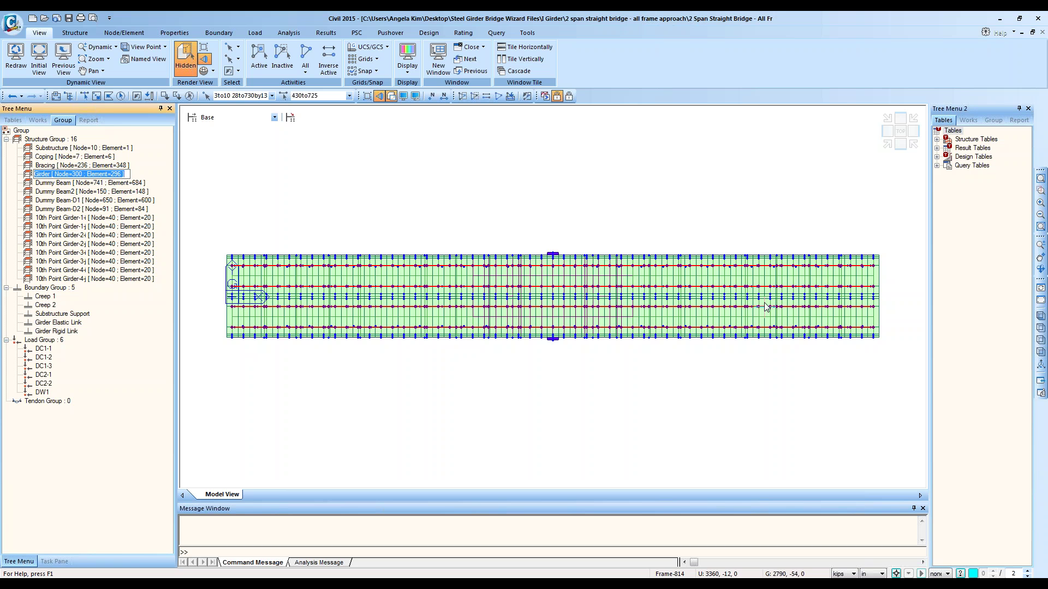
click(75, 173)
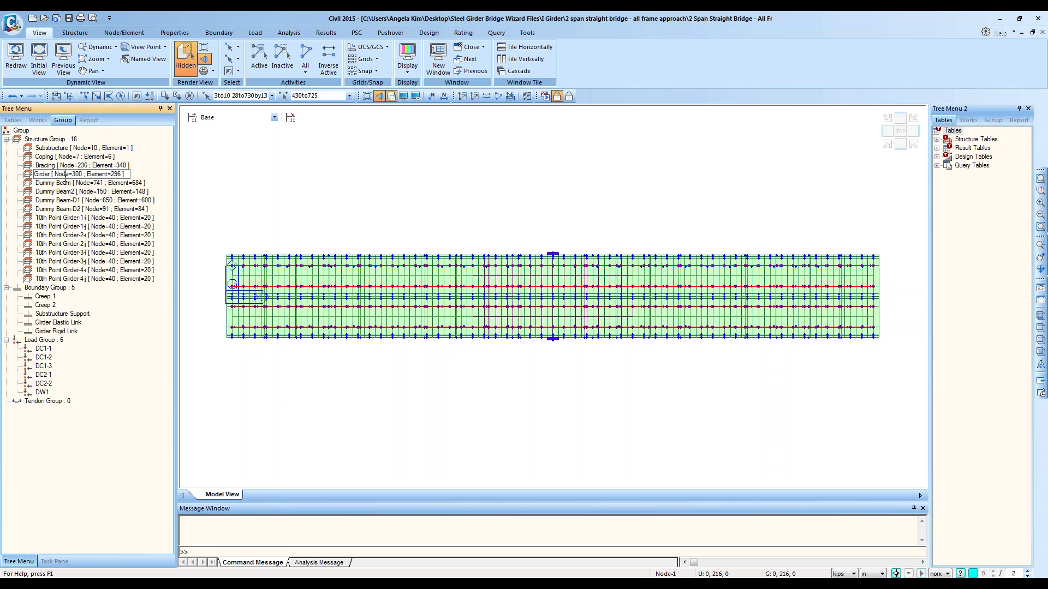
click(66, 182)
click(71, 176)
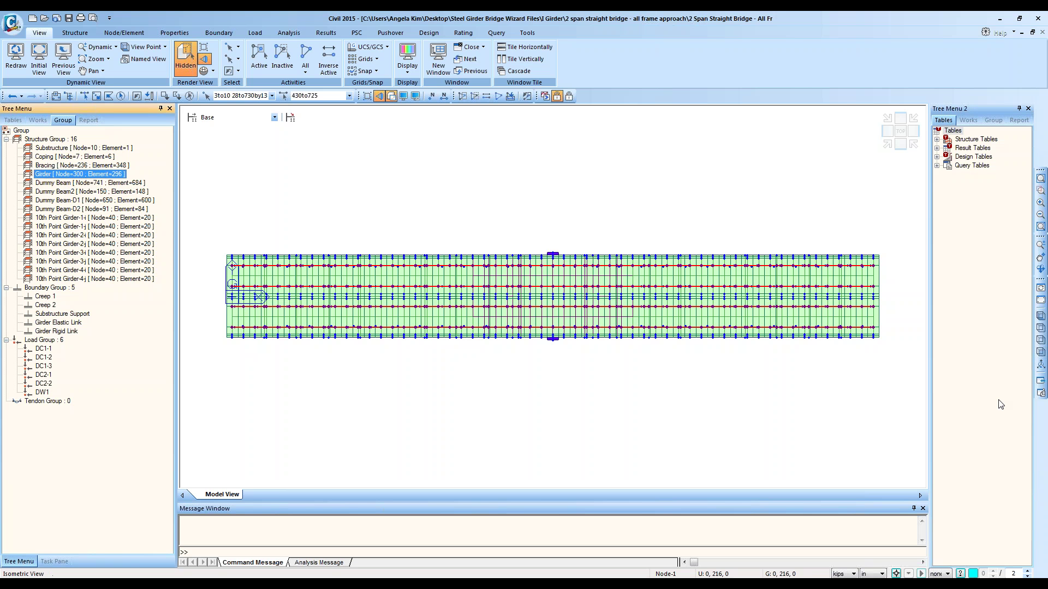
click(1041, 381)
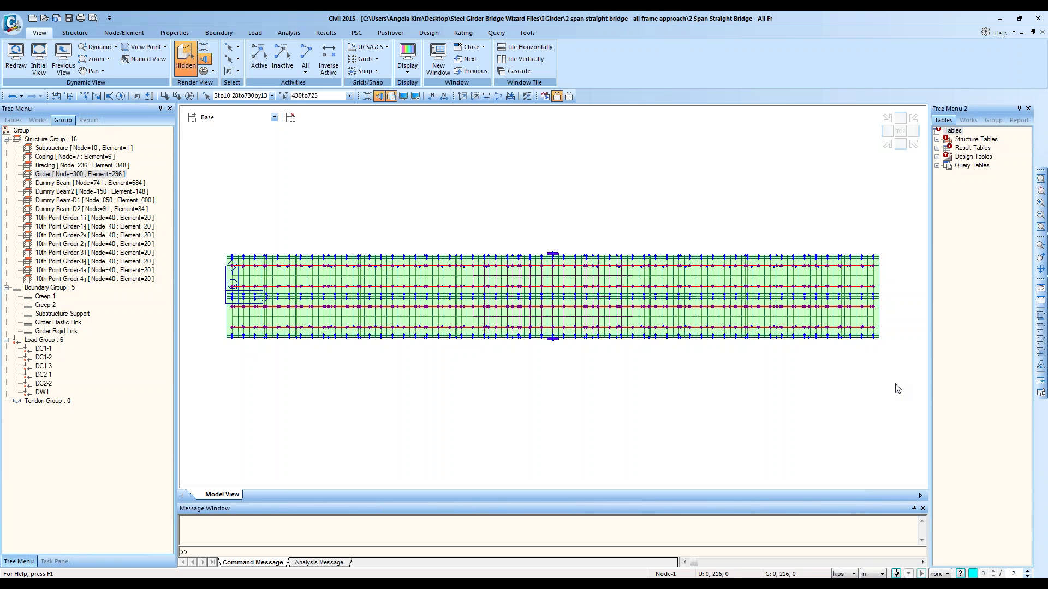
click(569, 96)
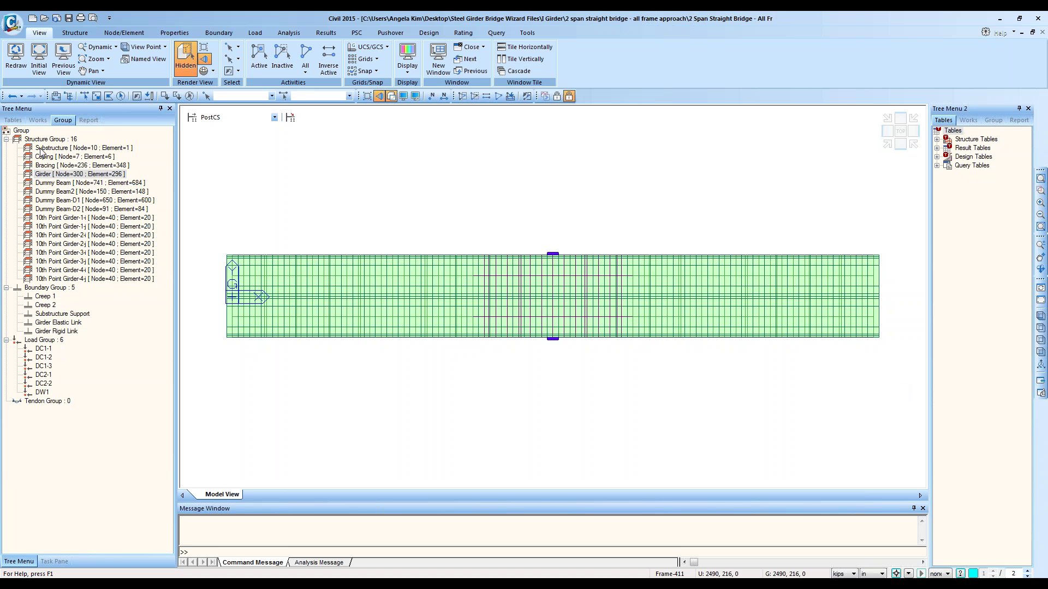
Step: Show the Group list in the second tree panel on the Structure tab and widen it
click(75, 33)
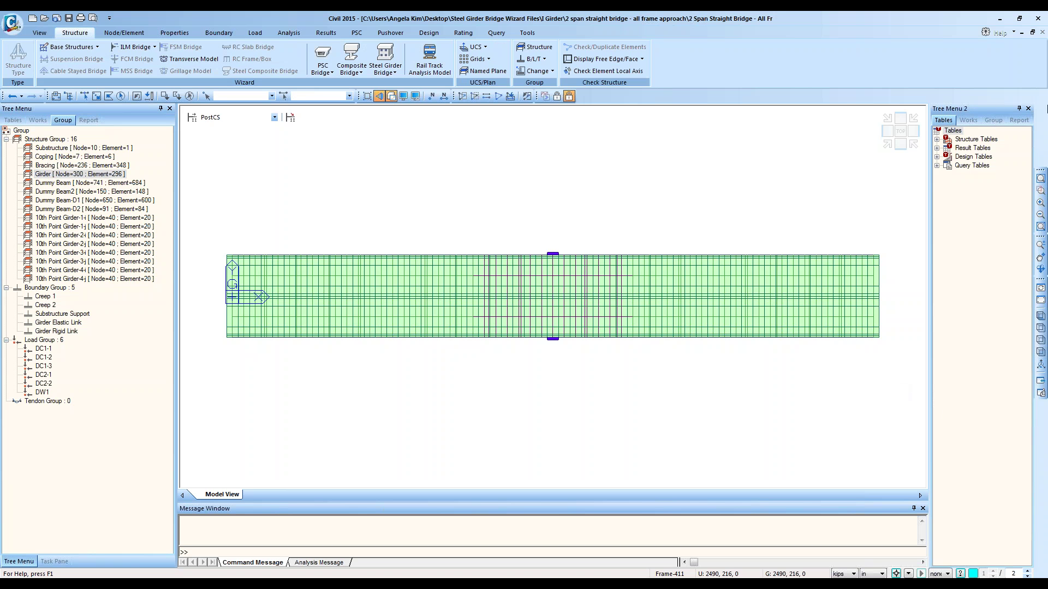
click(993, 121)
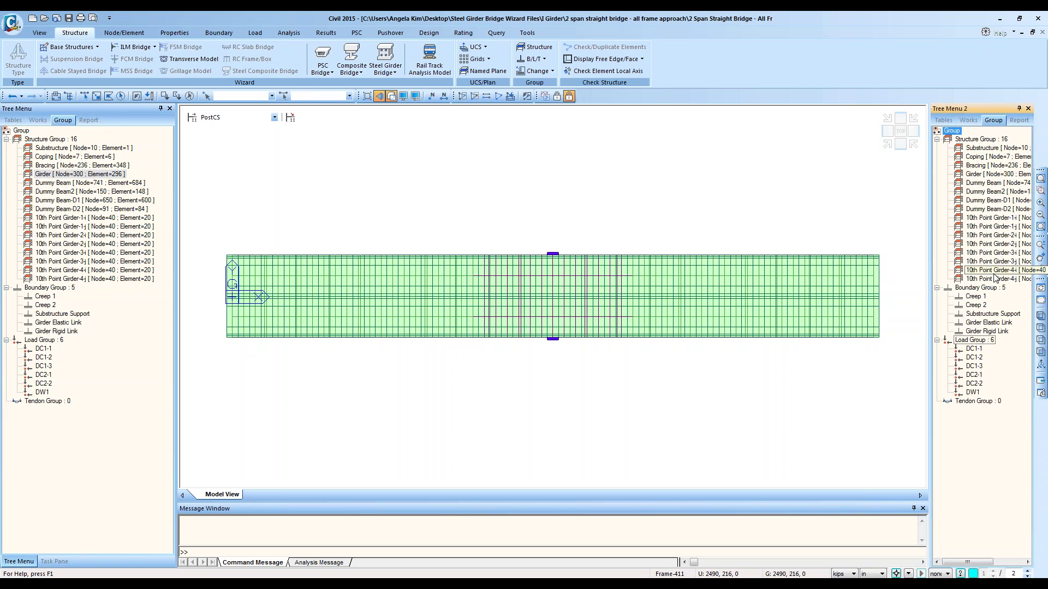
click(987, 148)
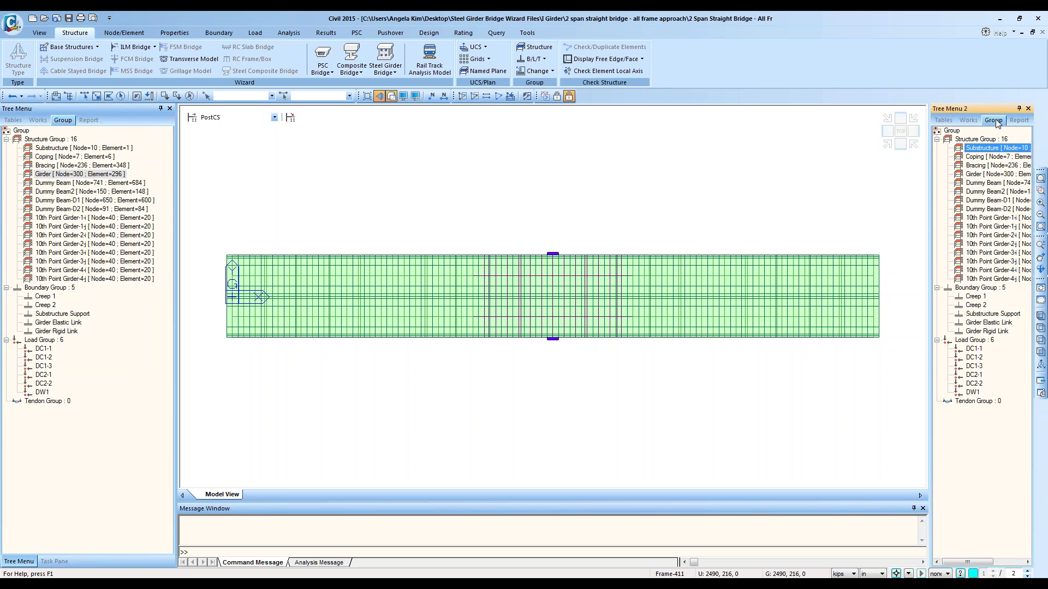
drag(930, 188, 908, 189)
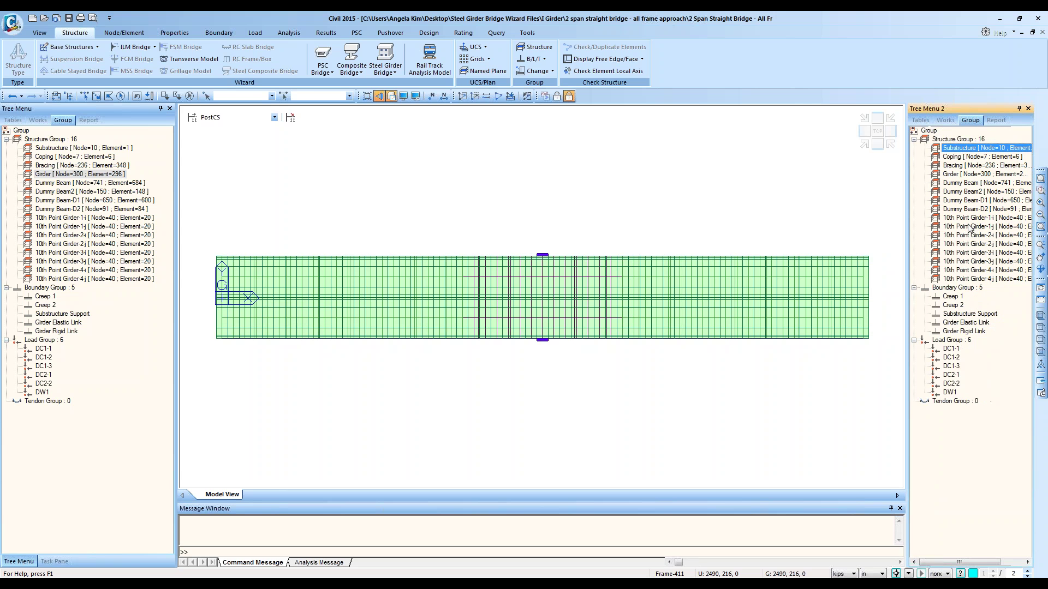
Step: Select each 10th Point Girder group (1-i through 3-j) in turn, then turn off perspective
click(979, 217)
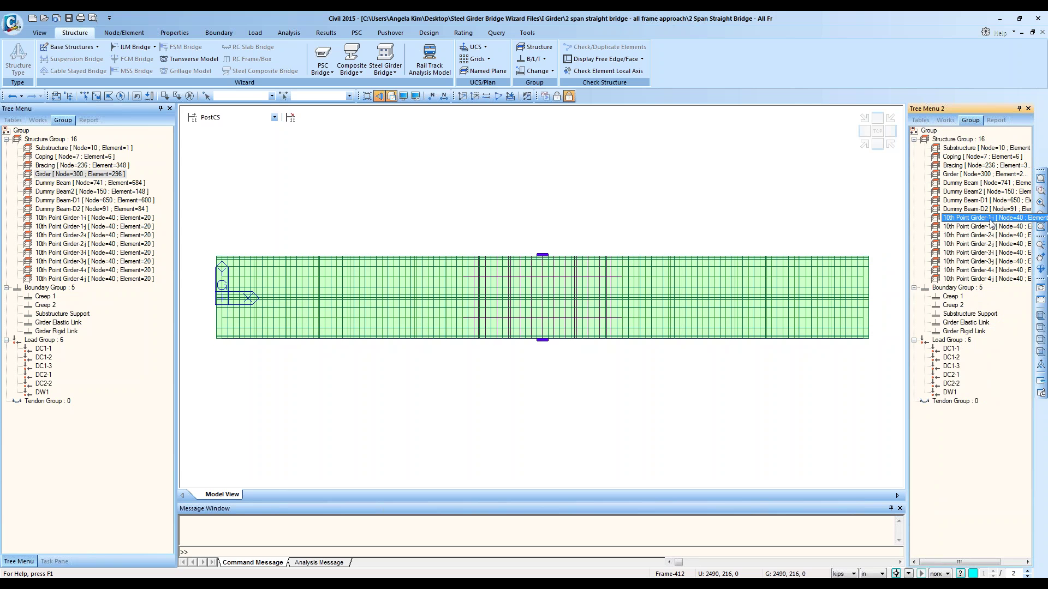
double_click(994, 220)
click(997, 226)
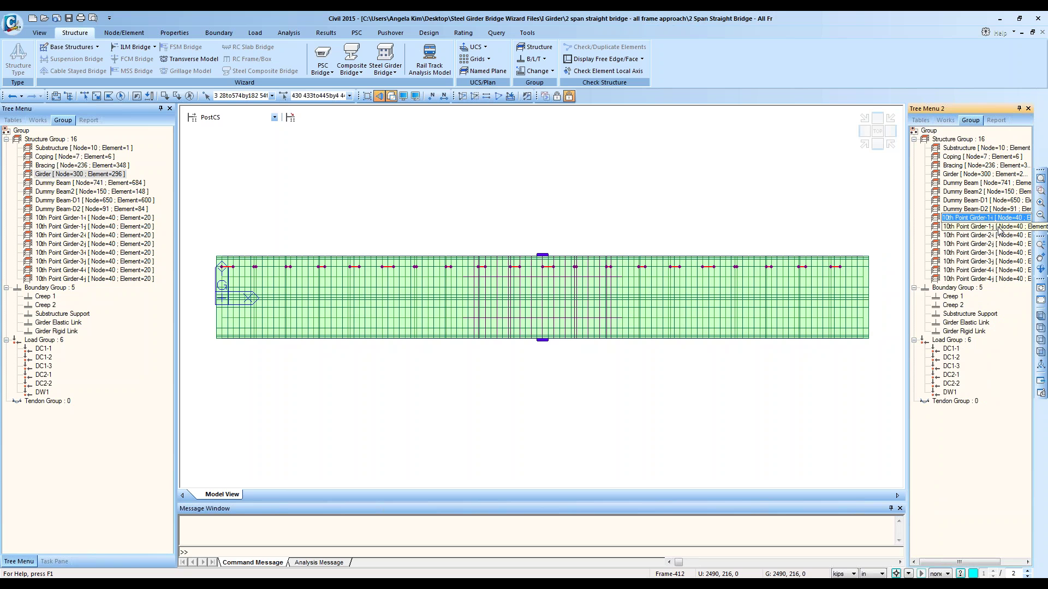
double_click(1000, 229)
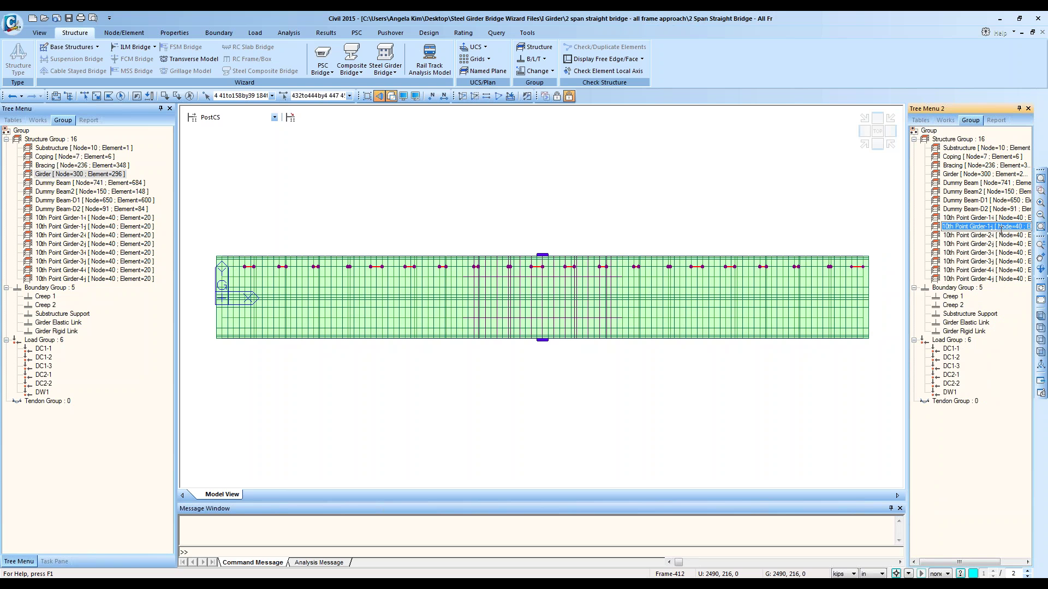
double_click(999, 237)
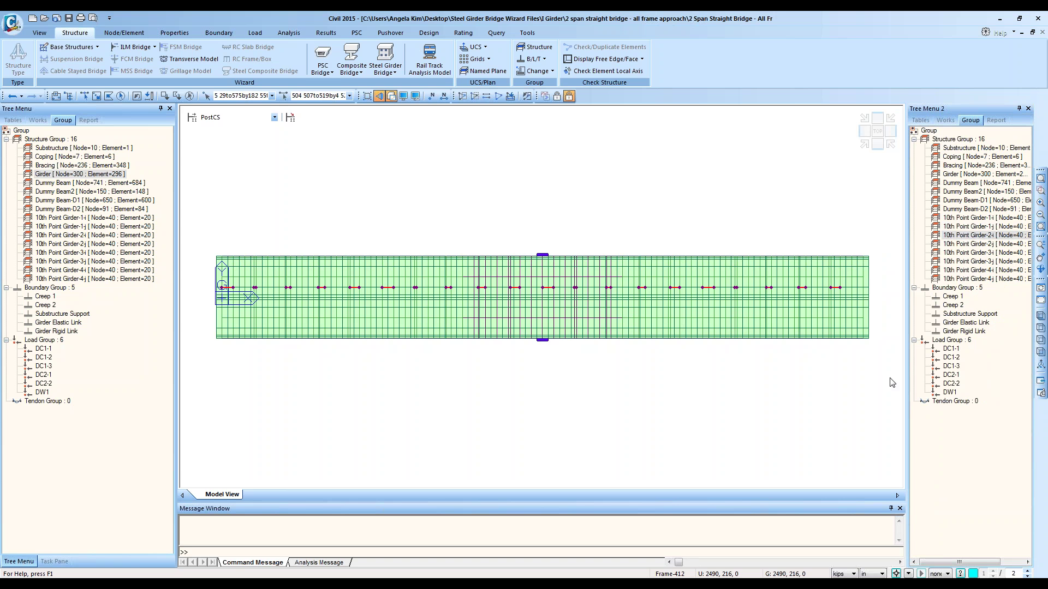
double_click(988, 244)
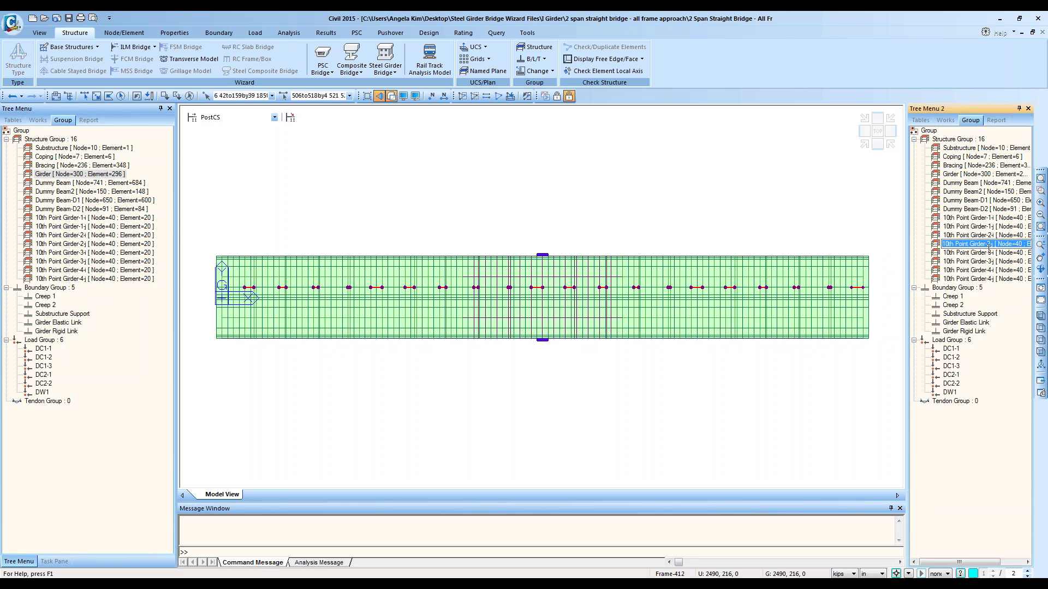
double_click(989, 252)
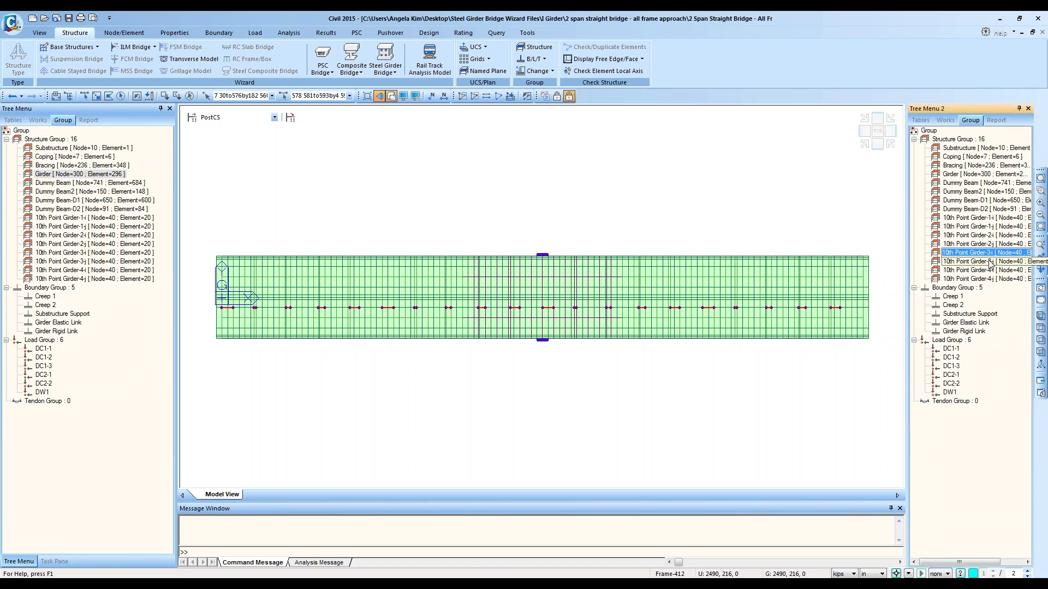
double_click(991, 262)
double_click(992, 218)
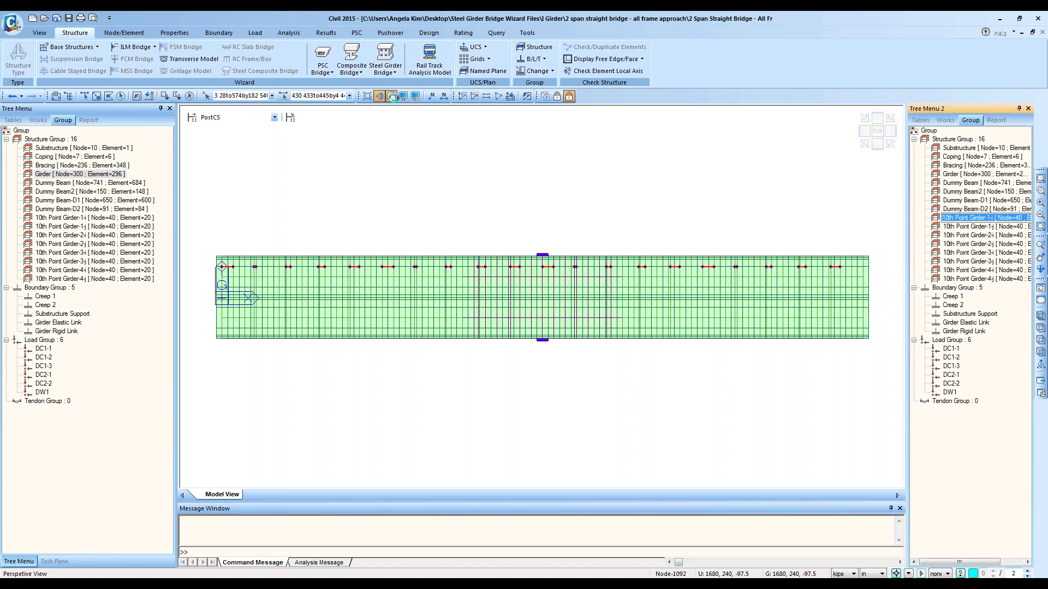
click(392, 96)
mouse_move(414, 274)
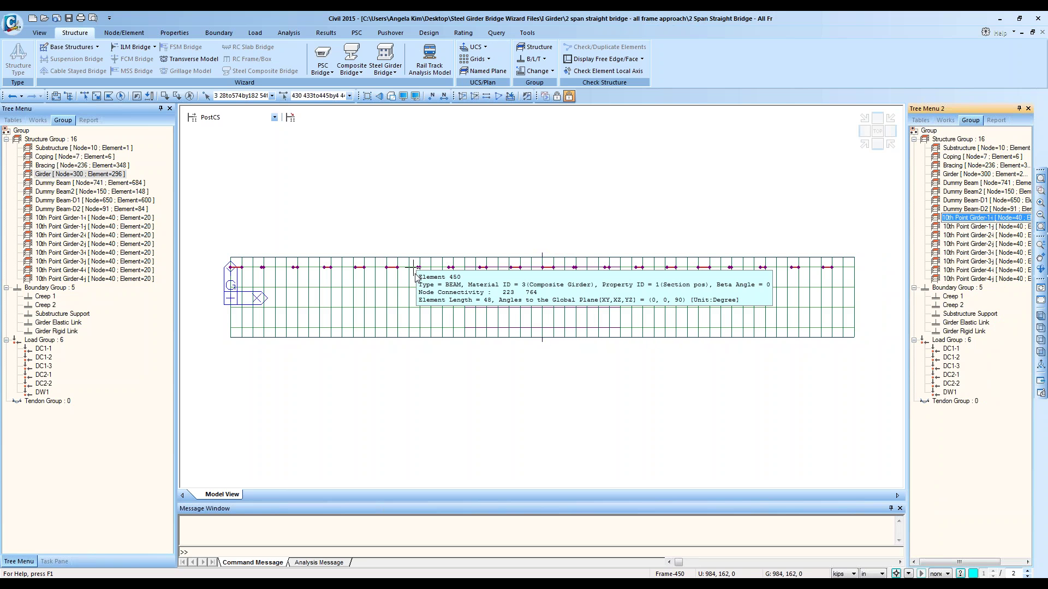
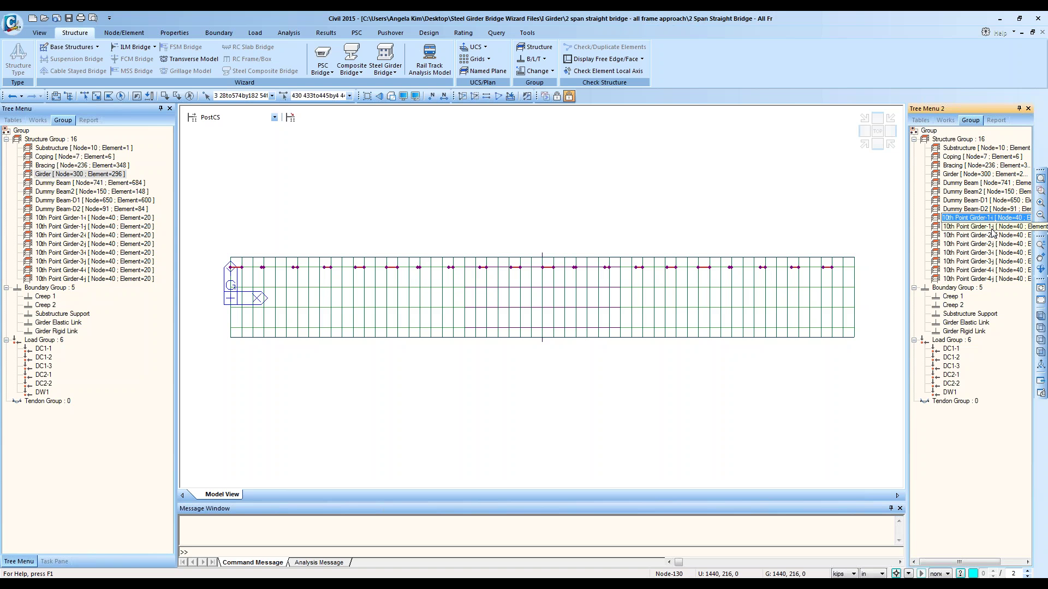
Step: Step through the tenth-point node groups of girders 1 to 4, ending back on girder 1
click(979, 226)
click(963, 219)
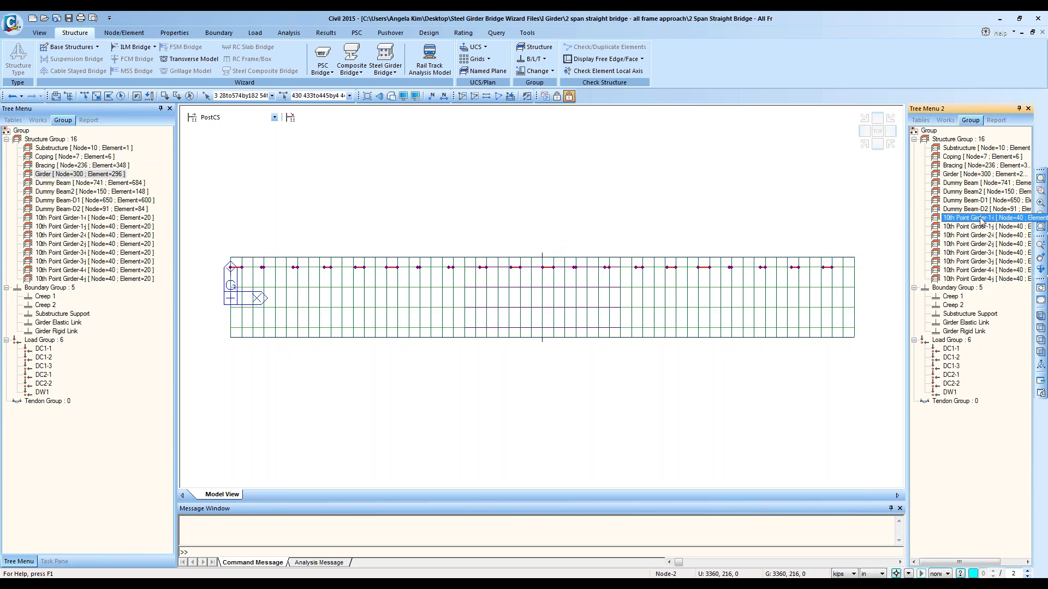
click(976, 237)
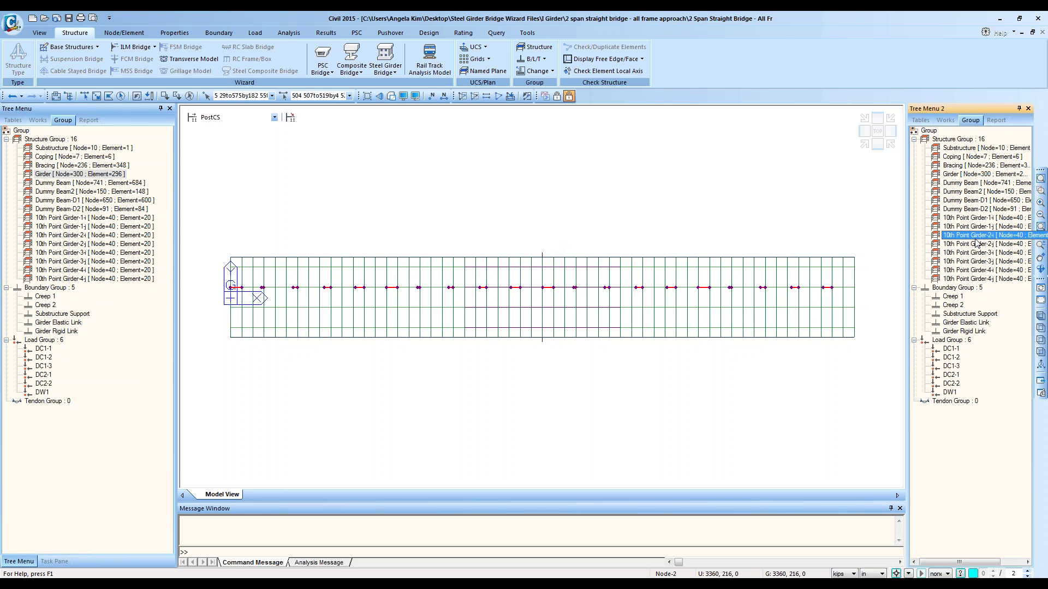
double_click(978, 254)
double_click(977, 271)
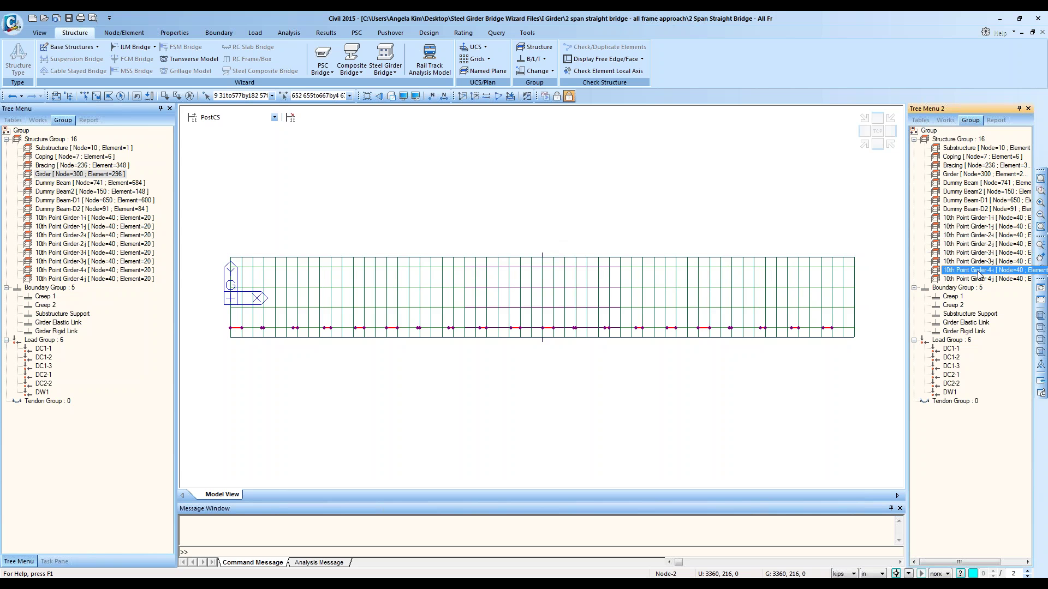
double_click(979, 218)
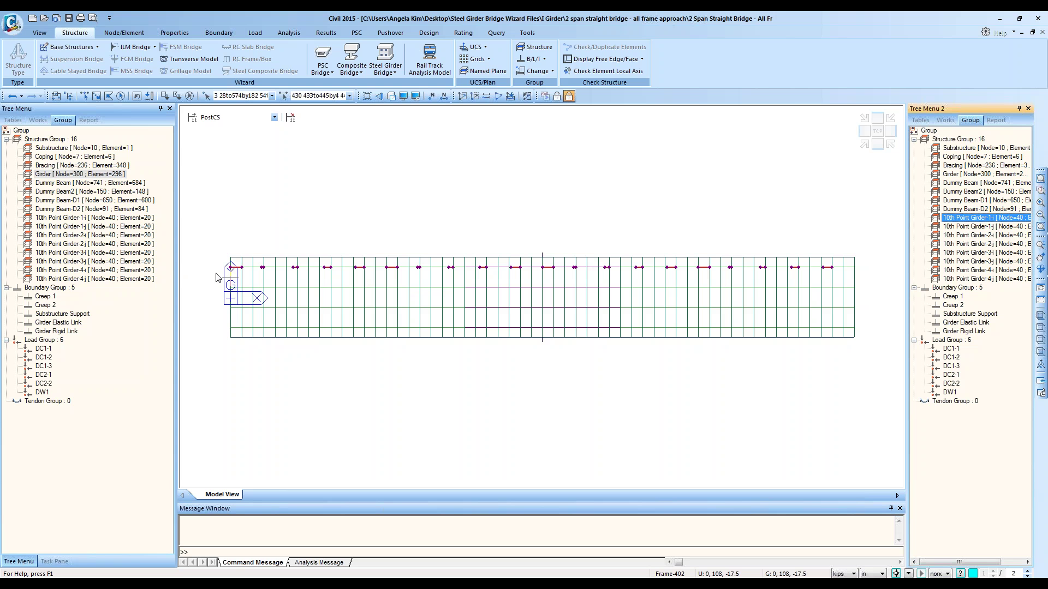
Step: Show element local direction arrows on the zoomed-in left end of the model
click(1040, 190)
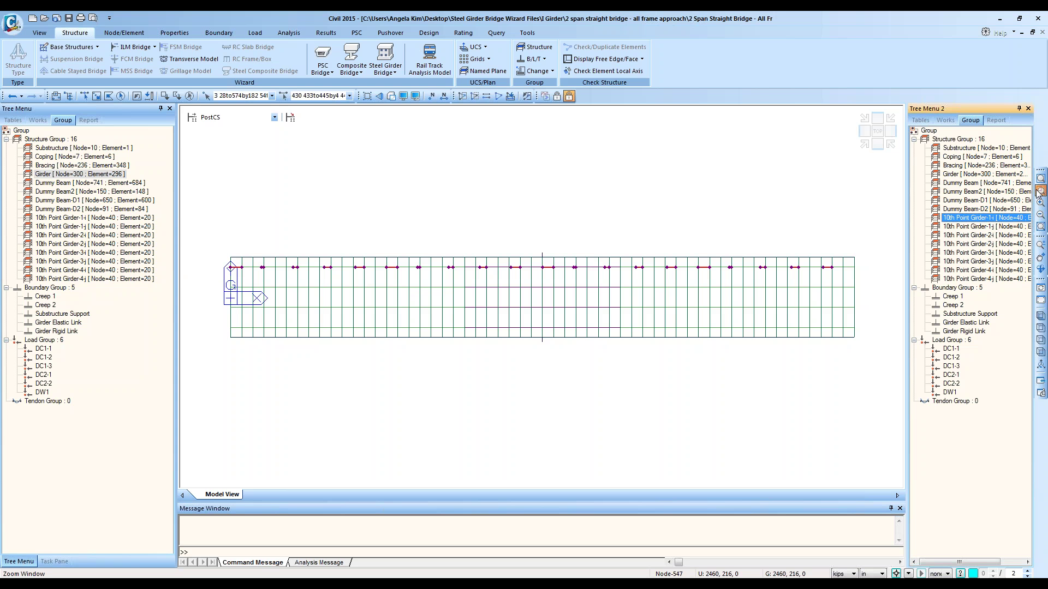
drag(211, 236, 326, 316)
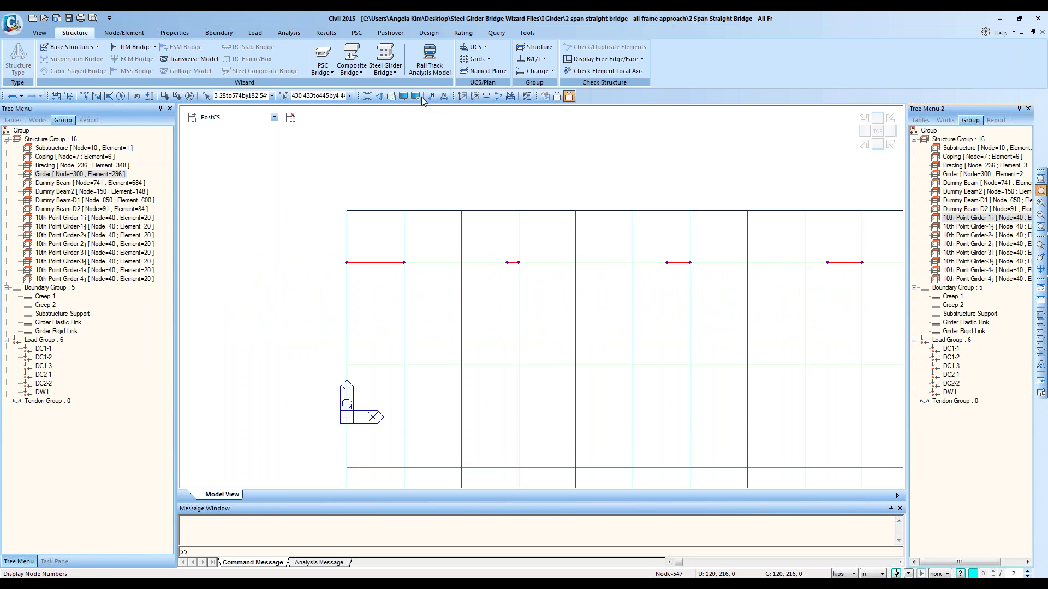
click(403, 96)
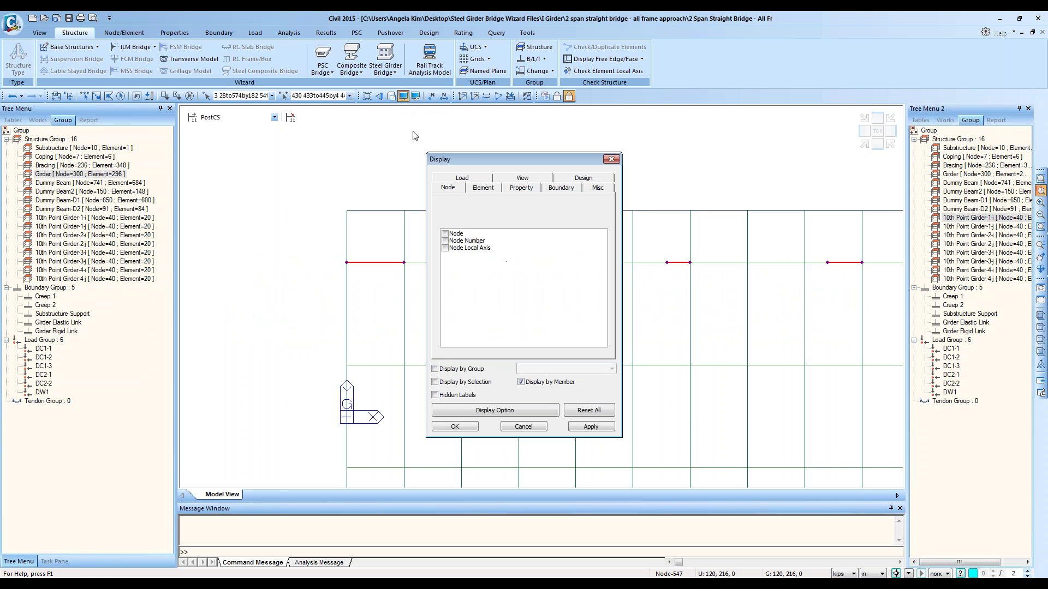
click(483, 189)
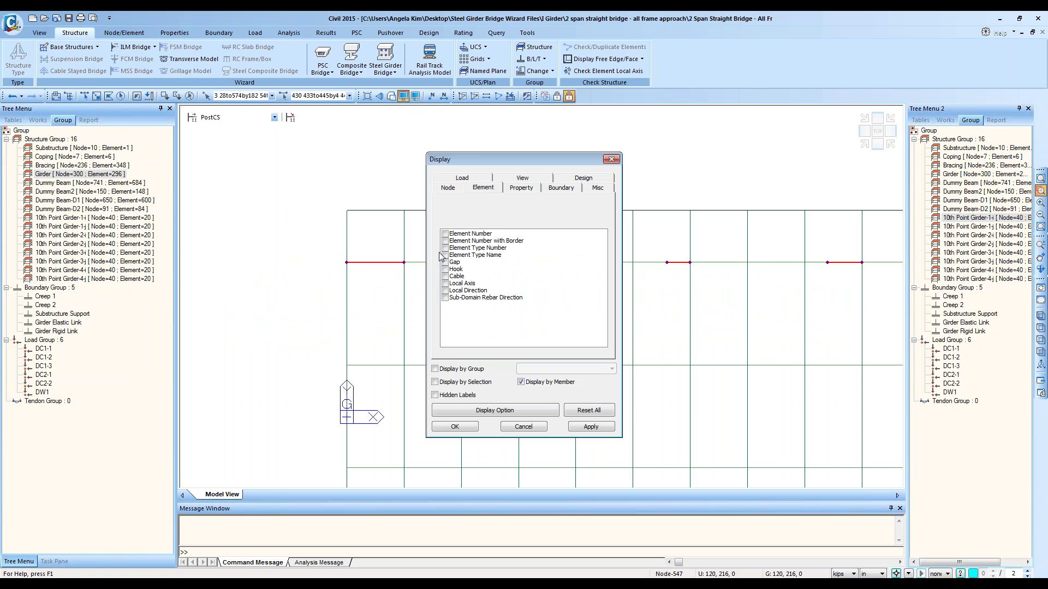
click(445, 284)
click(445, 285)
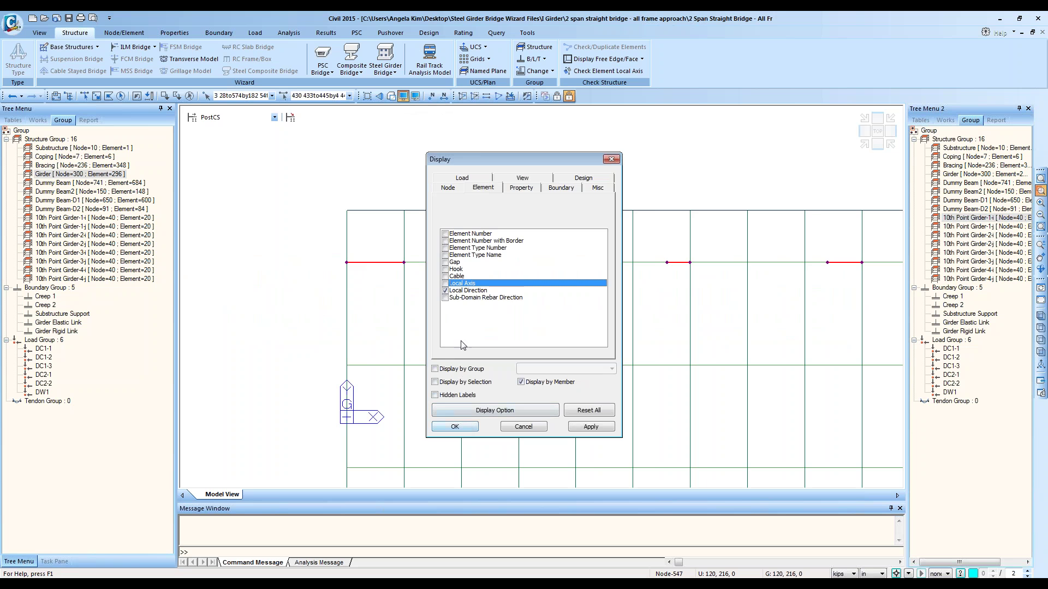
click(453, 427)
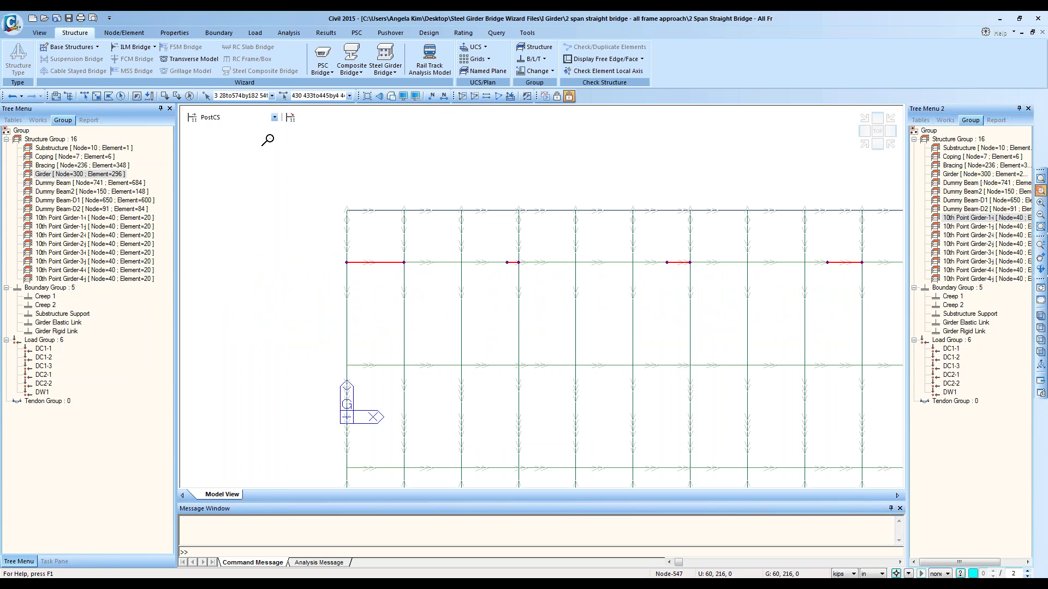
Step: Activate only the Girder group and zoom in on the girders' left ends
double_click(963, 174)
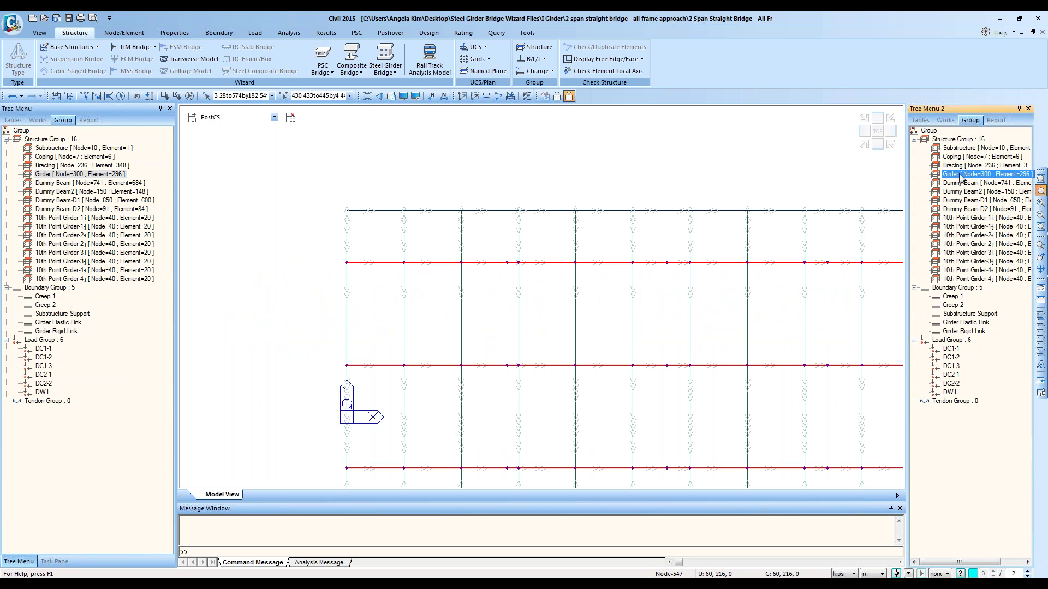
click(462, 96)
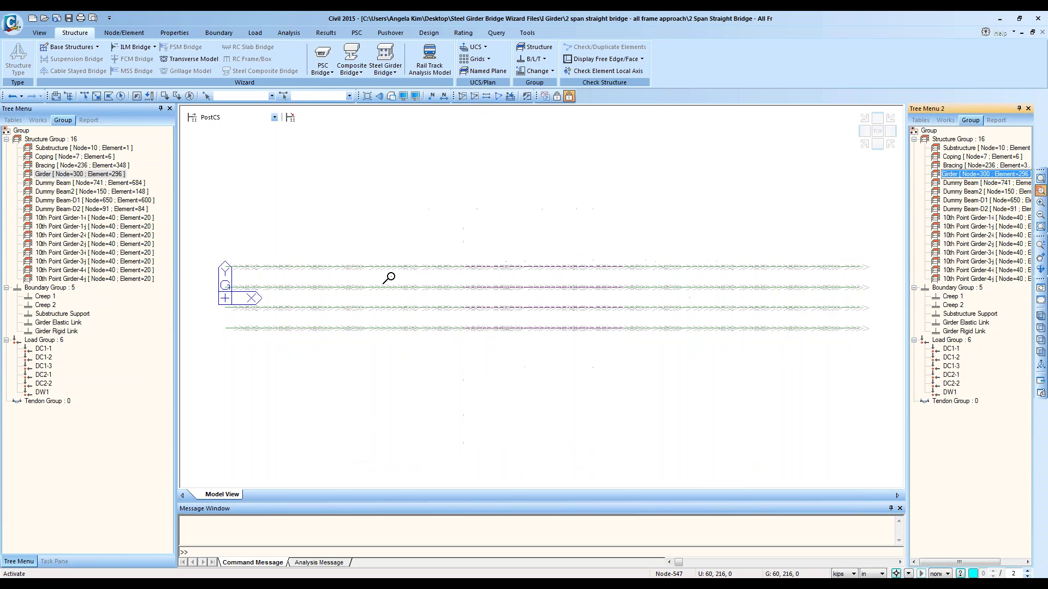
drag(221, 238, 336, 366)
drag(574, 419, 295, 170)
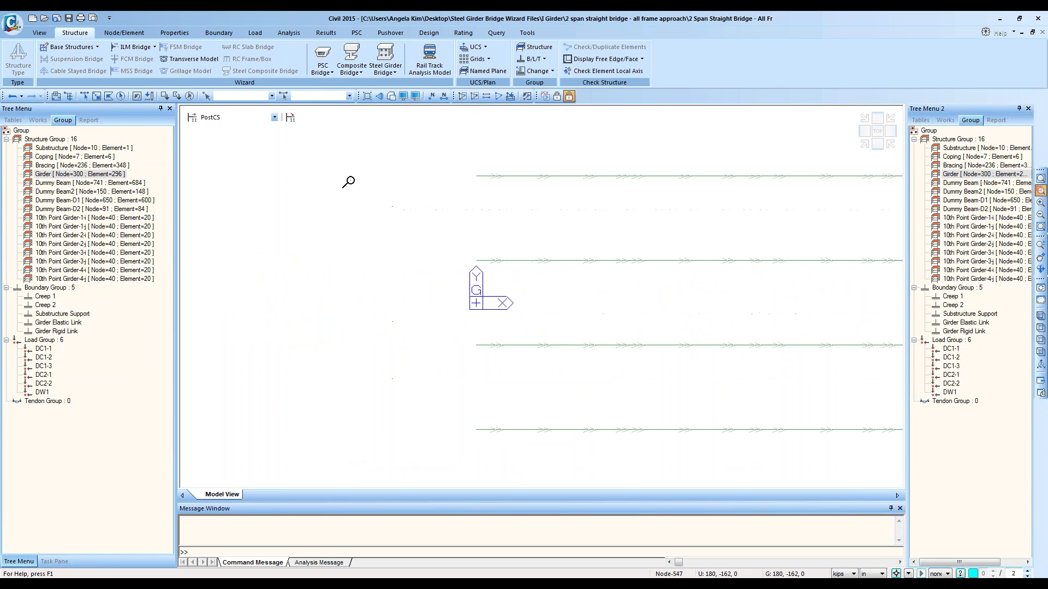
double_click(980, 218)
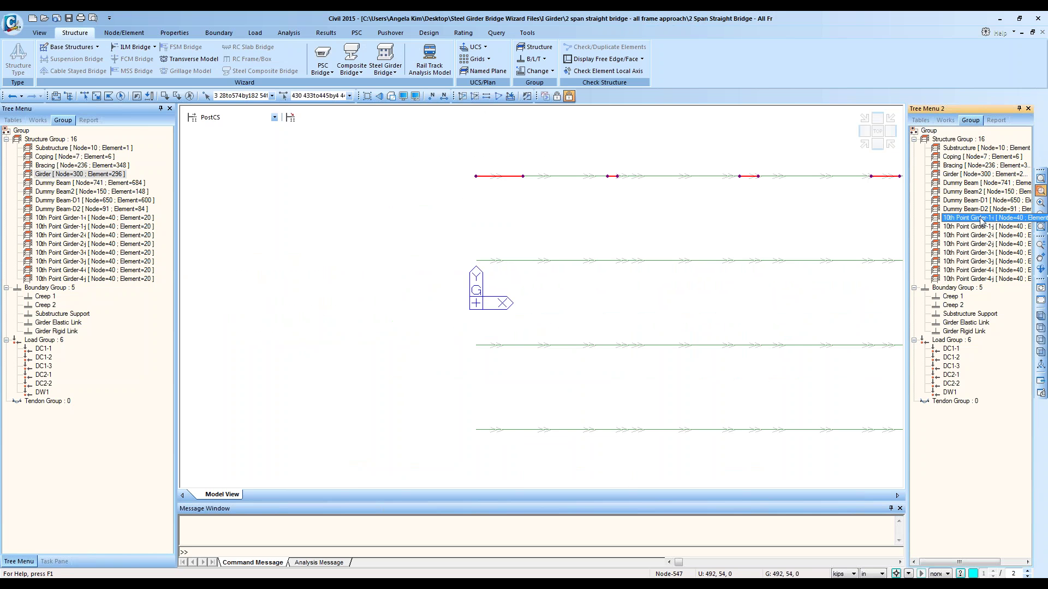
middle_drag(788, 216, 759, 246)
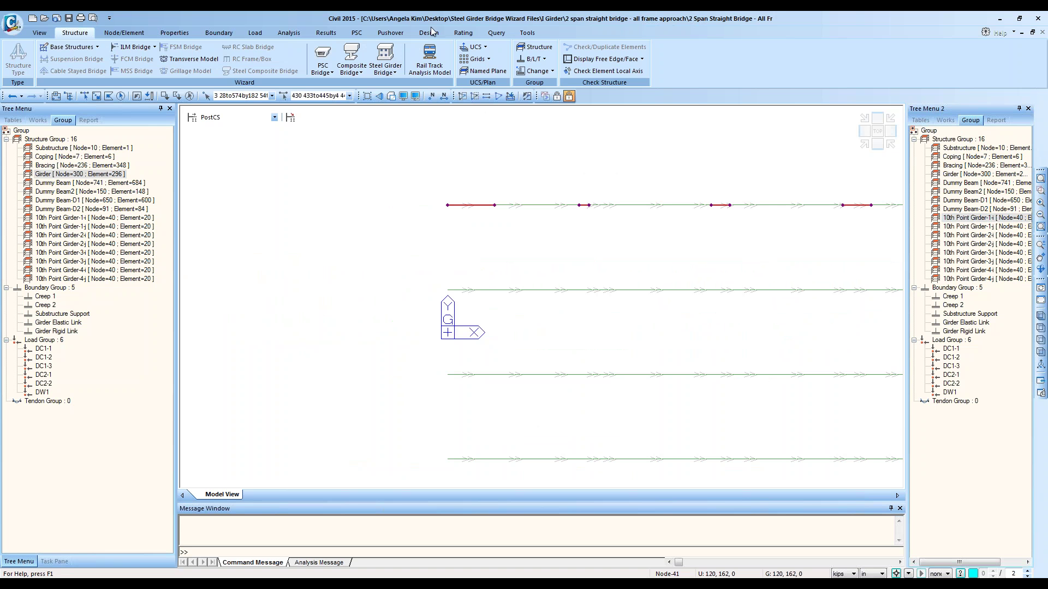
click(527, 33)
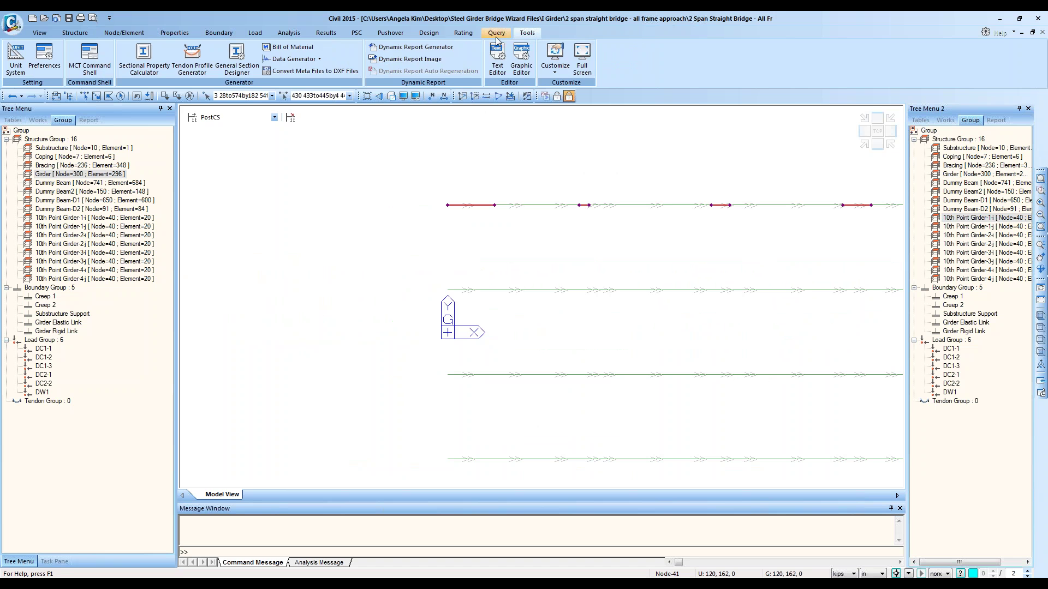
click(495, 33)
Step: Query nodes 760 and 3 with Query Nodes, switching length units to feet
click(46, 61)
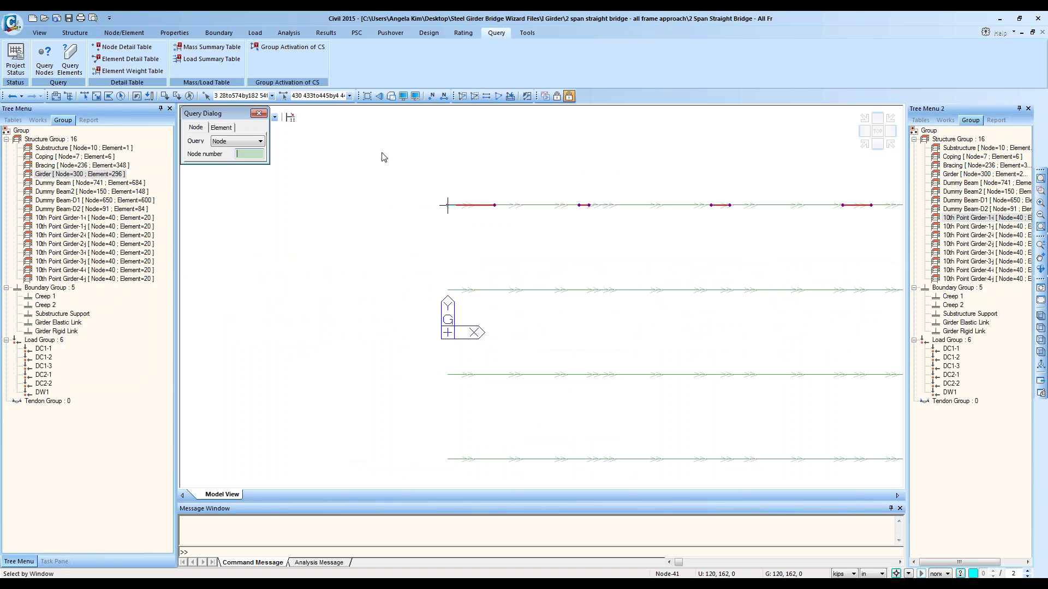
click(576, 207)
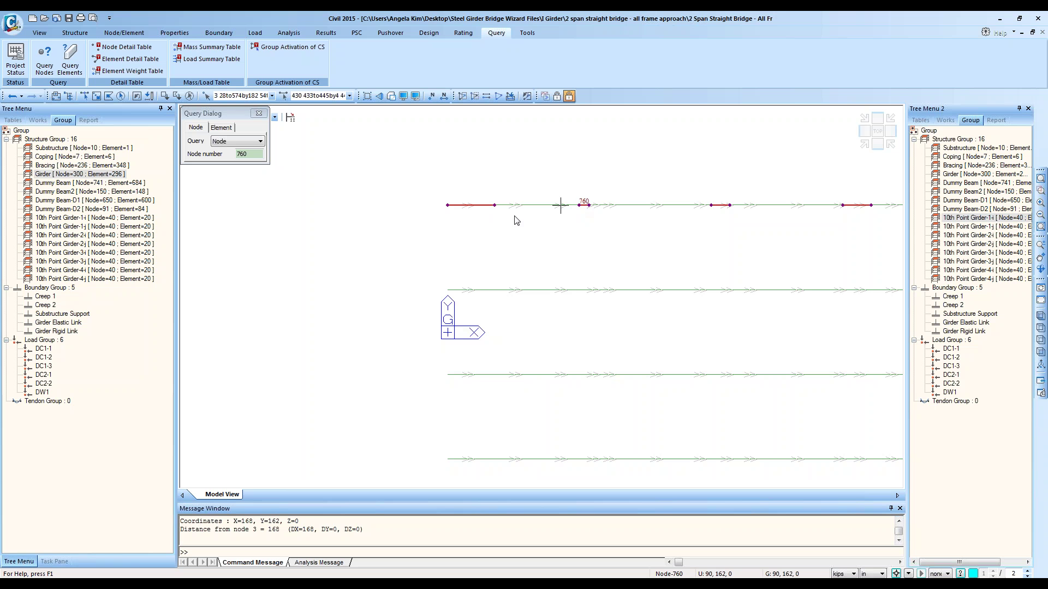
click(873, 574)
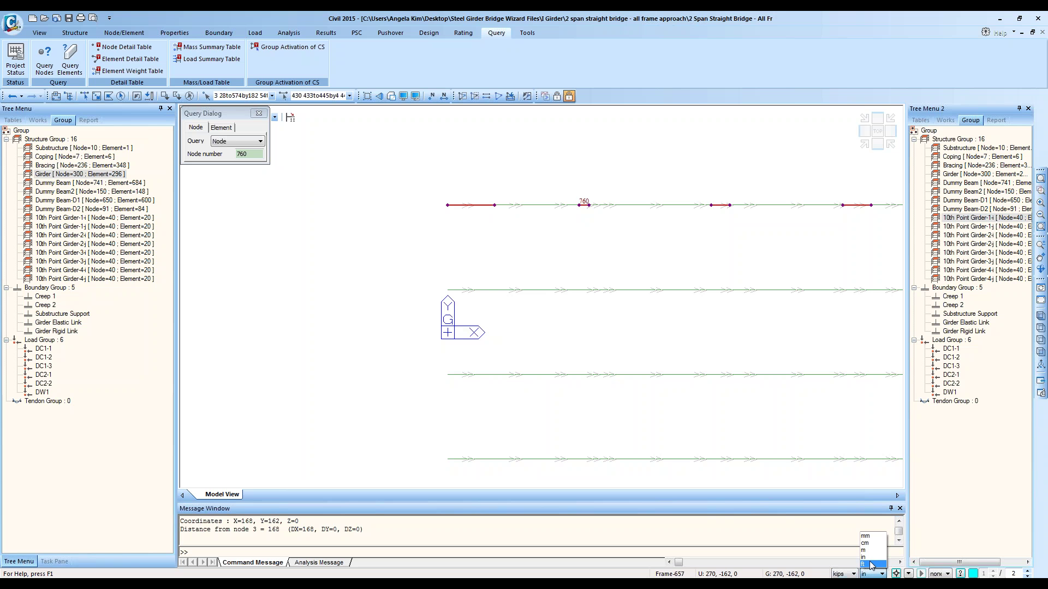
click(872, 564)
click(223, 265)
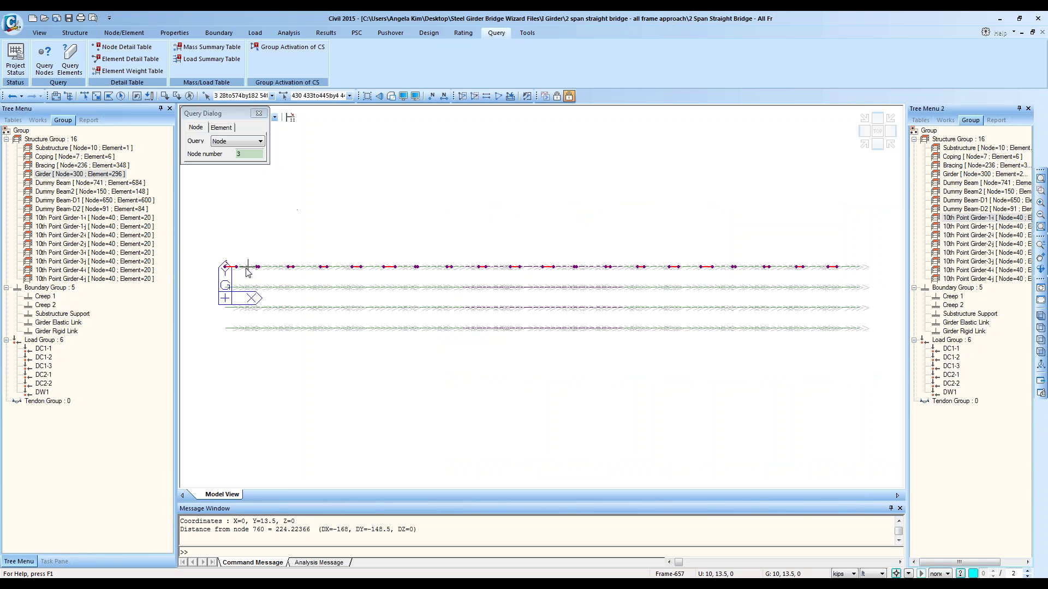
click(257, 266)
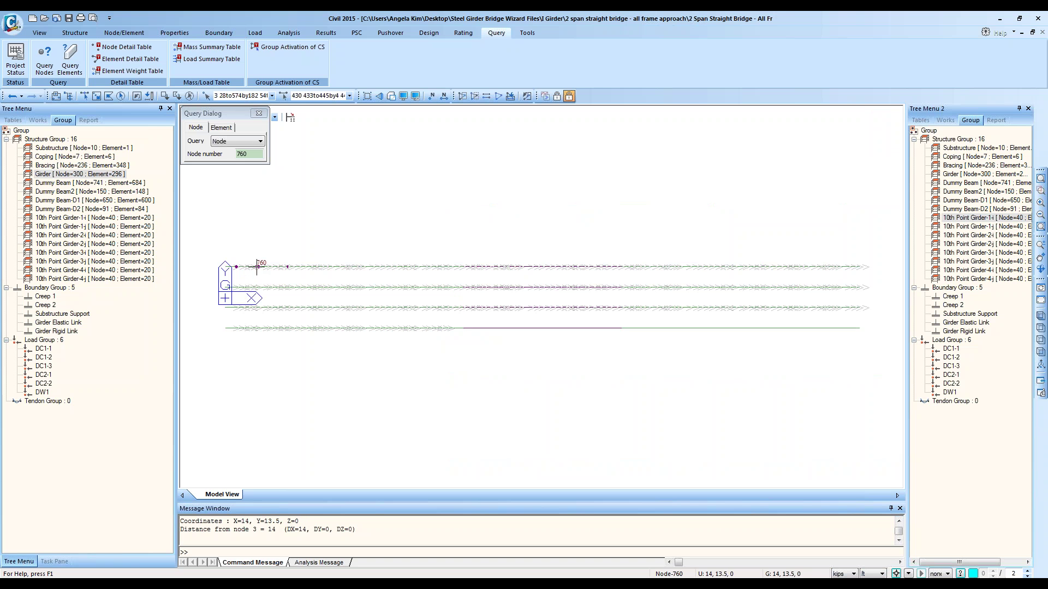
Step: Zoom in on the top girder and select the first girder's tenth-point node group
click(1041, 191)
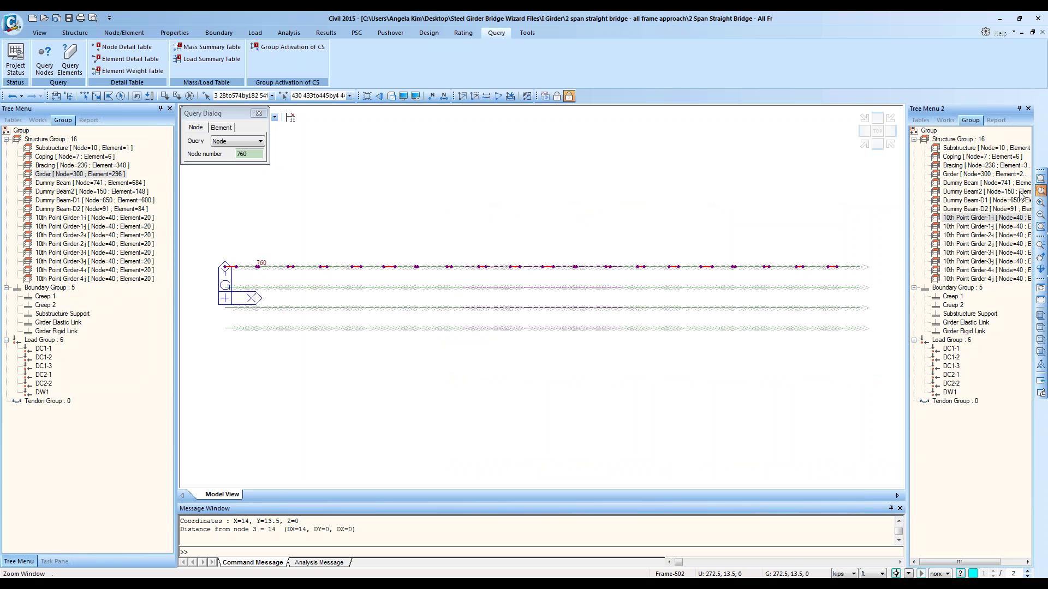
drag(209, 242, 390, 385)
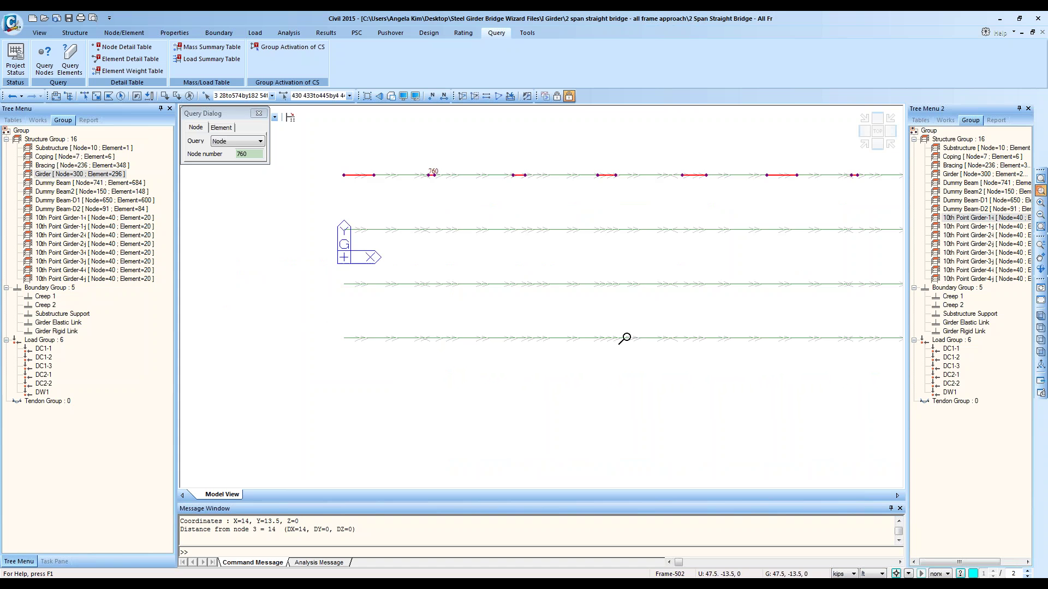
drag(600, 350, 335, 142)
middle_drag(453, 306, 518, 405)
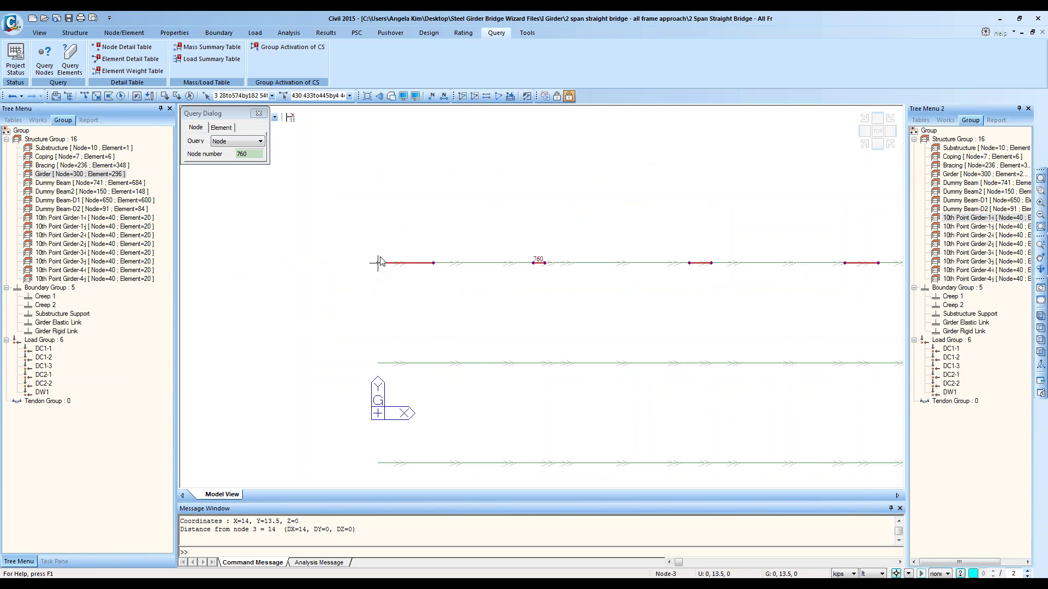
mouse_move(373, 269)
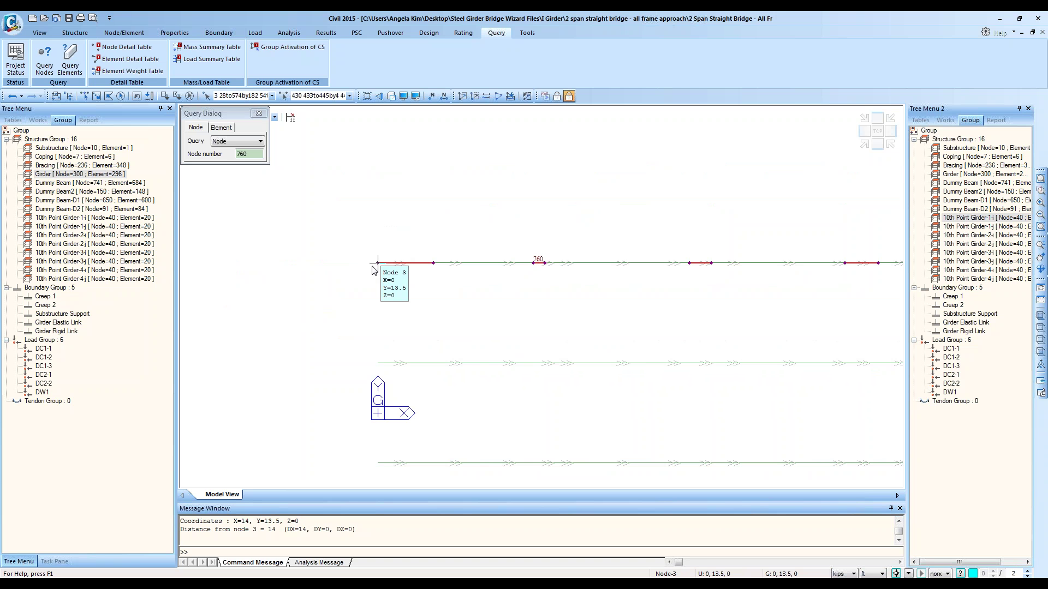
click(984, 219)
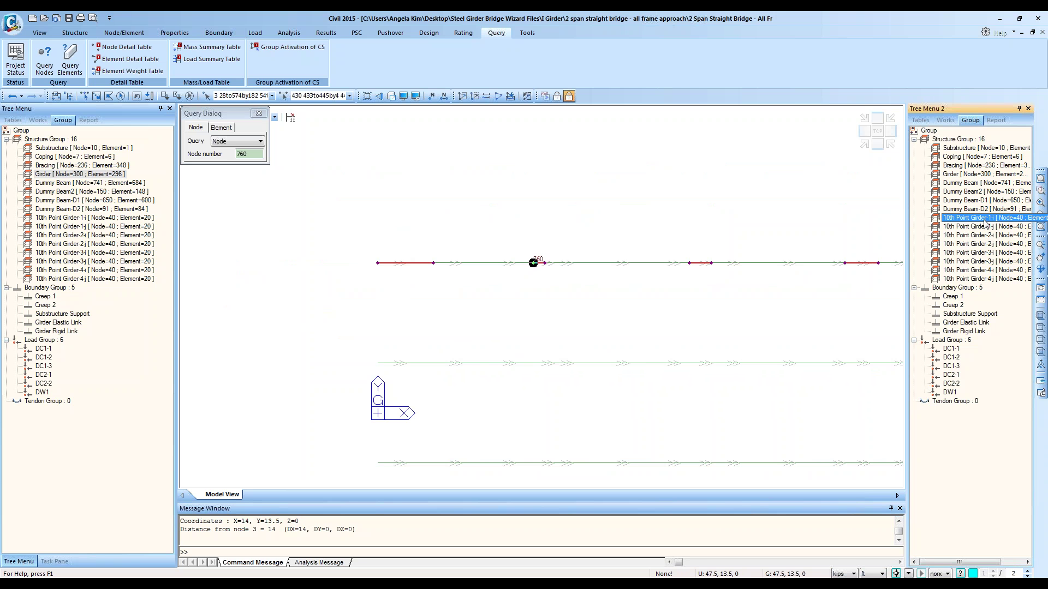
click(985, 219)
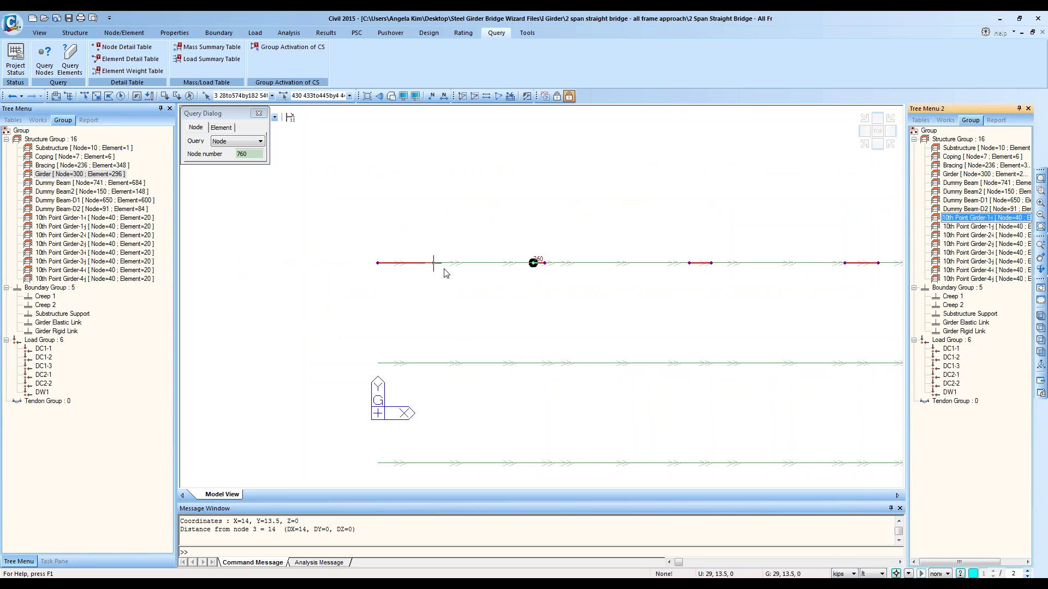
Step: Query nodes 3, 28, 760 and 54 along the girder to check their spacing
click(396, 262)
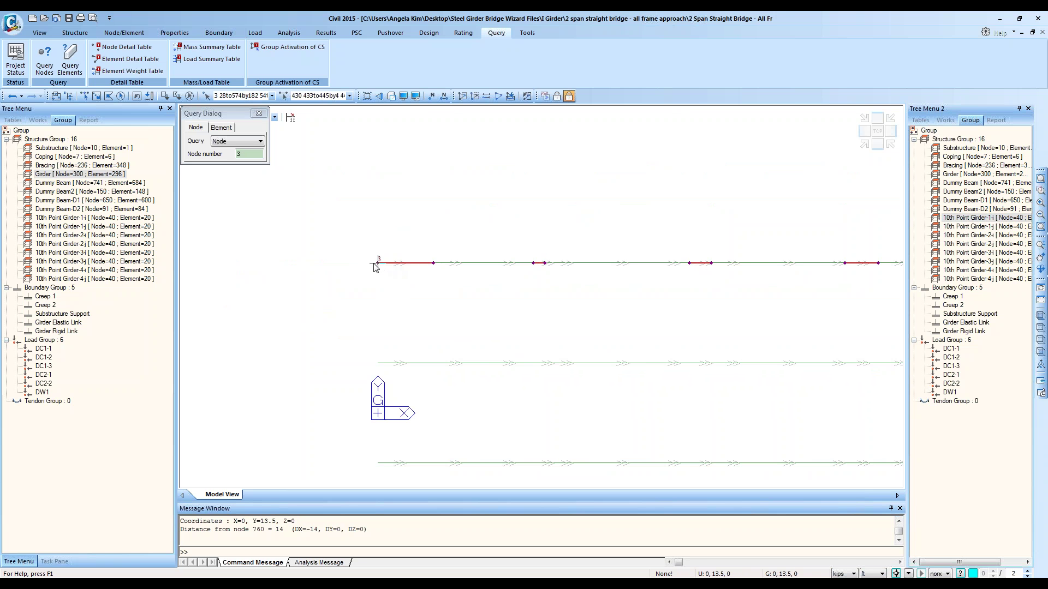
click(434, 263)
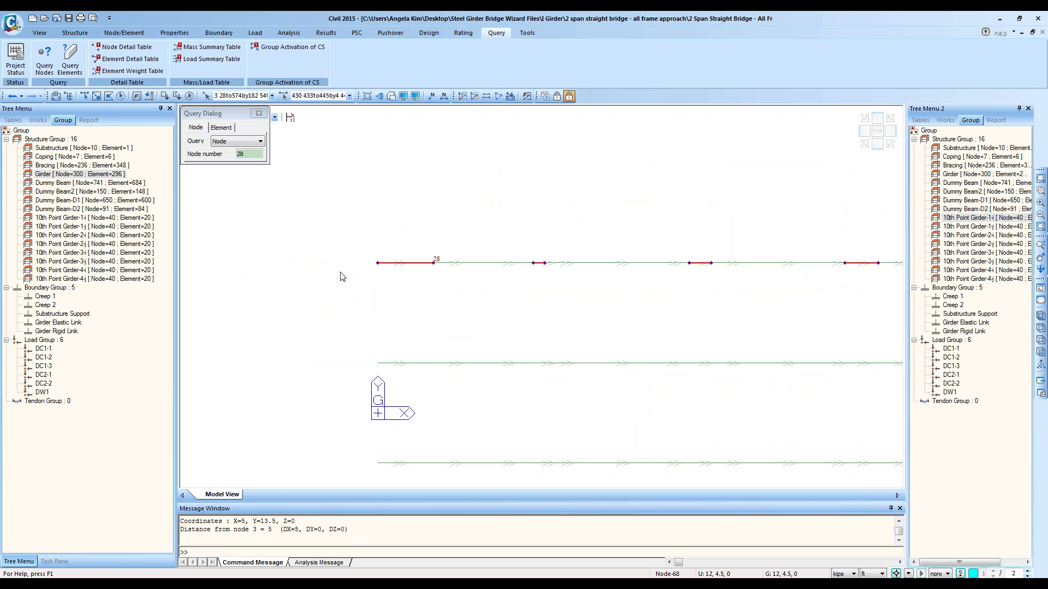
click(377, 263)
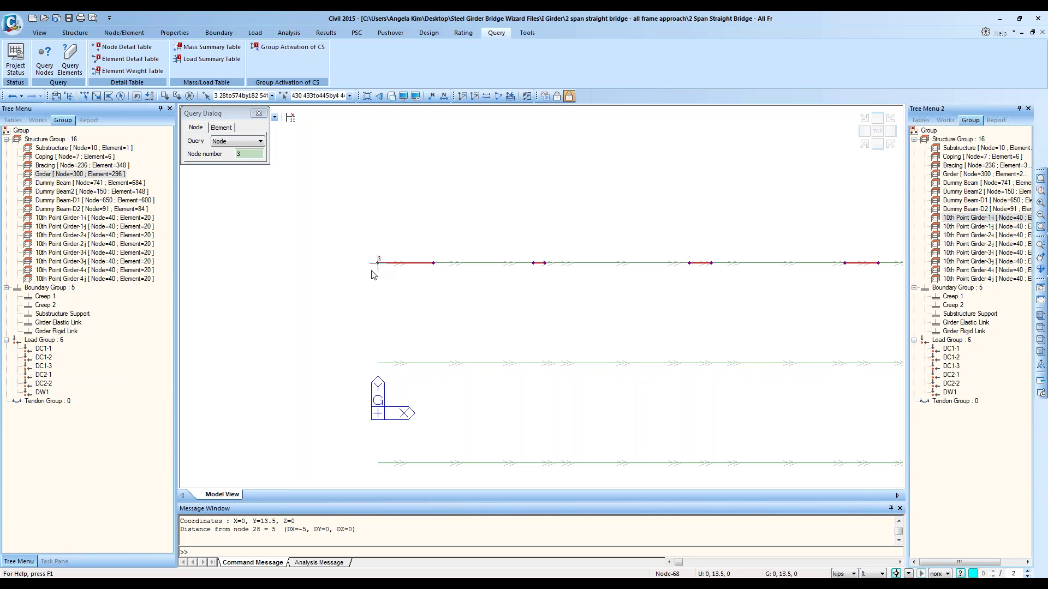
click(434, 263)
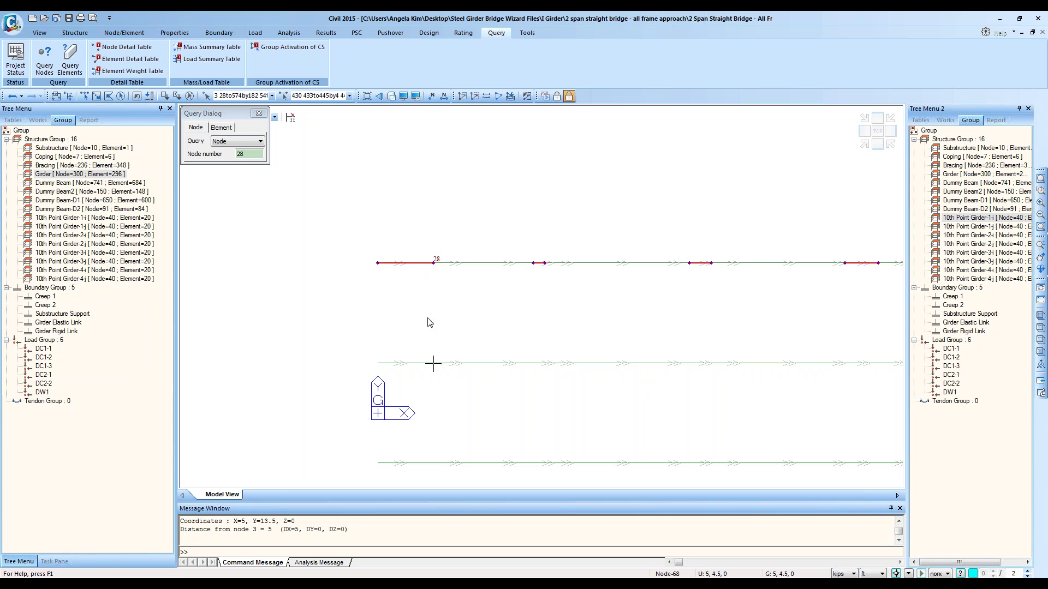
click(538, 263)
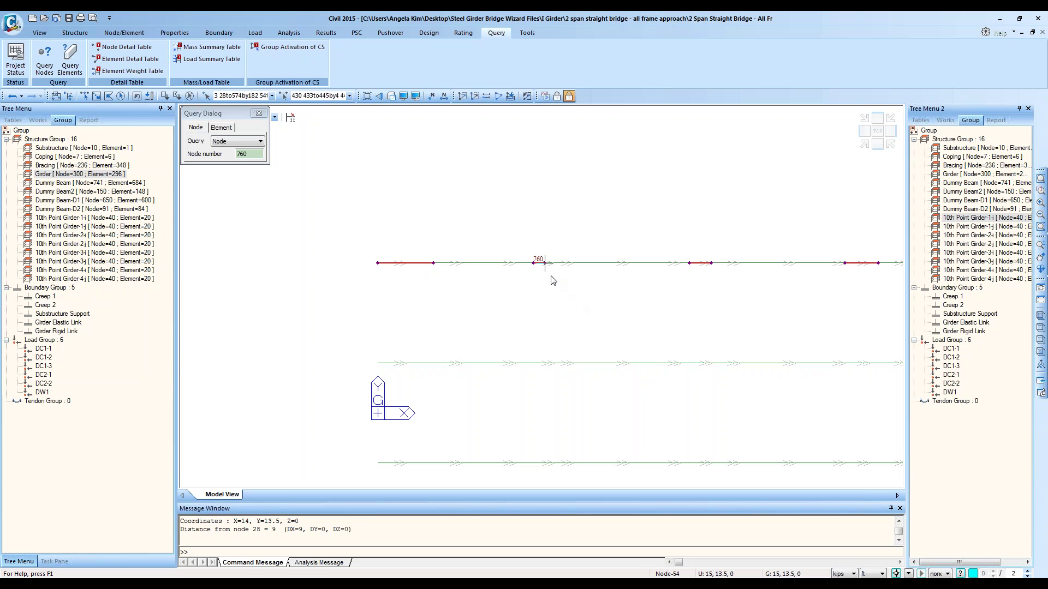
click(544, 263)
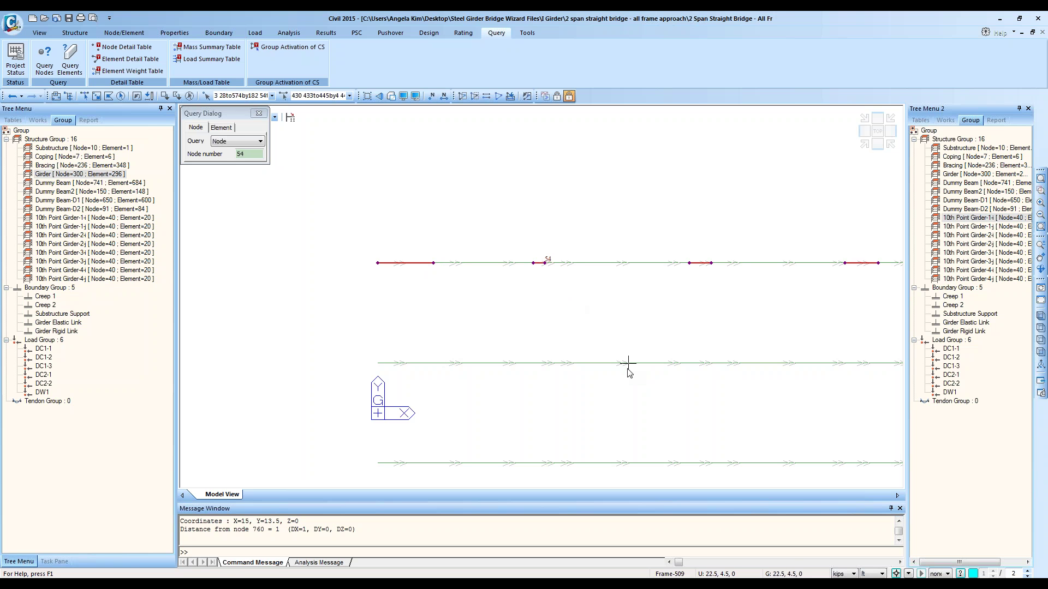
click(533, 263)
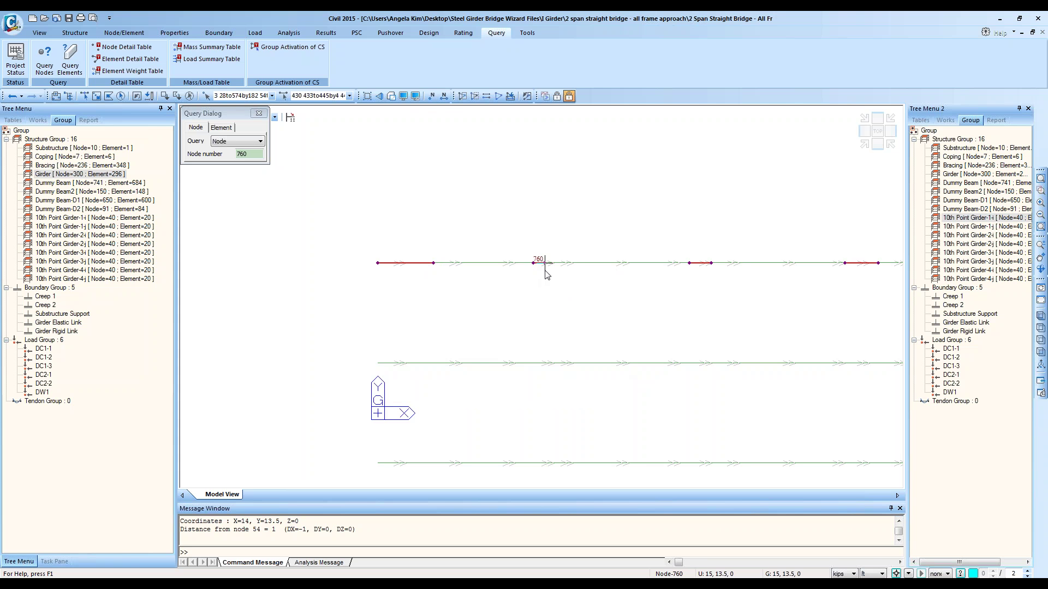
click(544, 263)
click(415, 96)
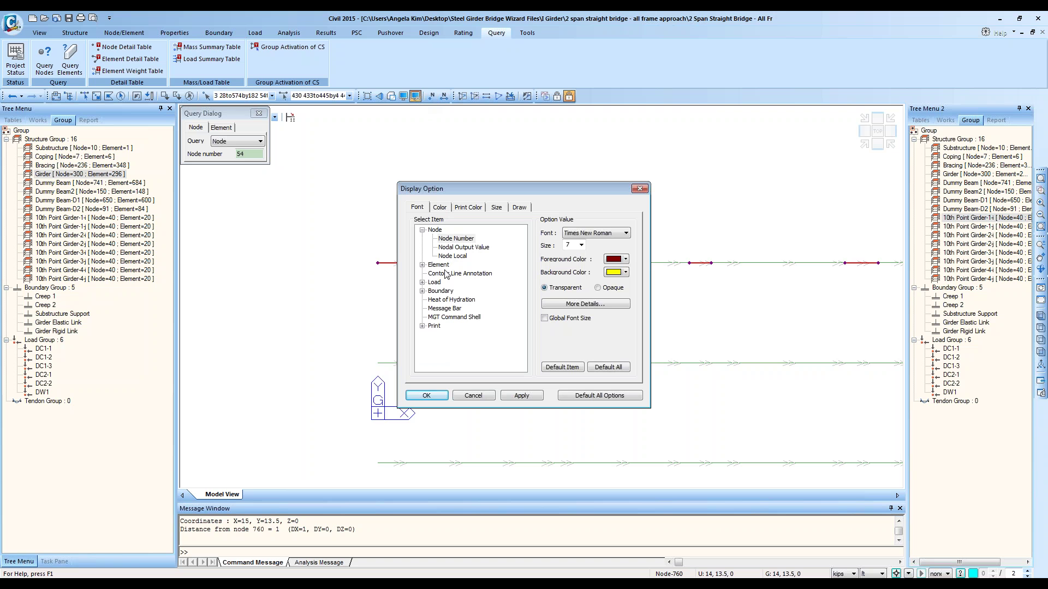
Step: Adjust label settings in the Display Option dialog, apply them, and query node 3
double_click(439, 265)
click(473, 282)
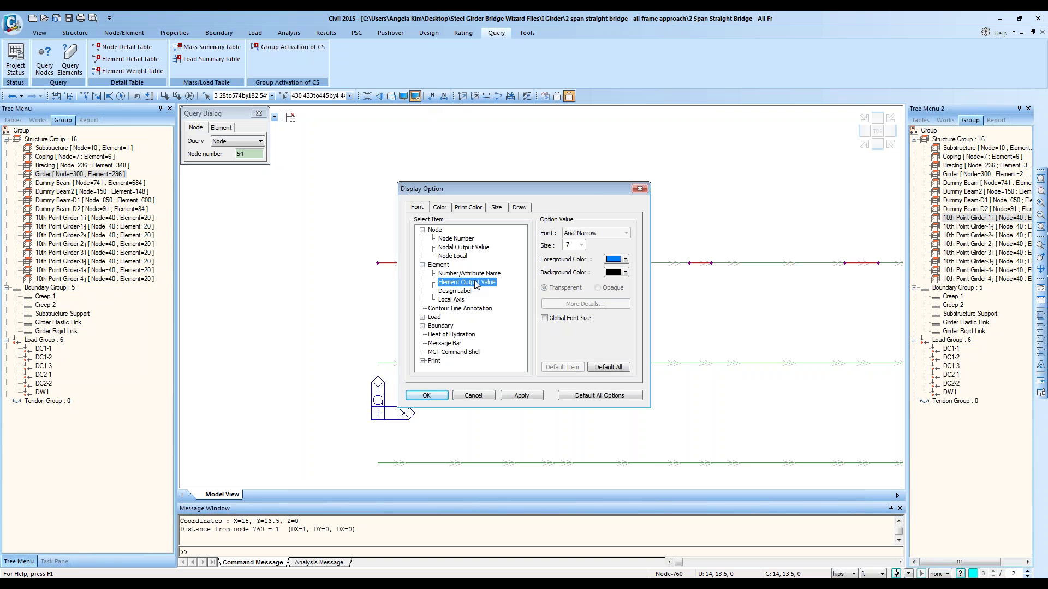
drag(585, 188, 707, 220)
click(577, 331)
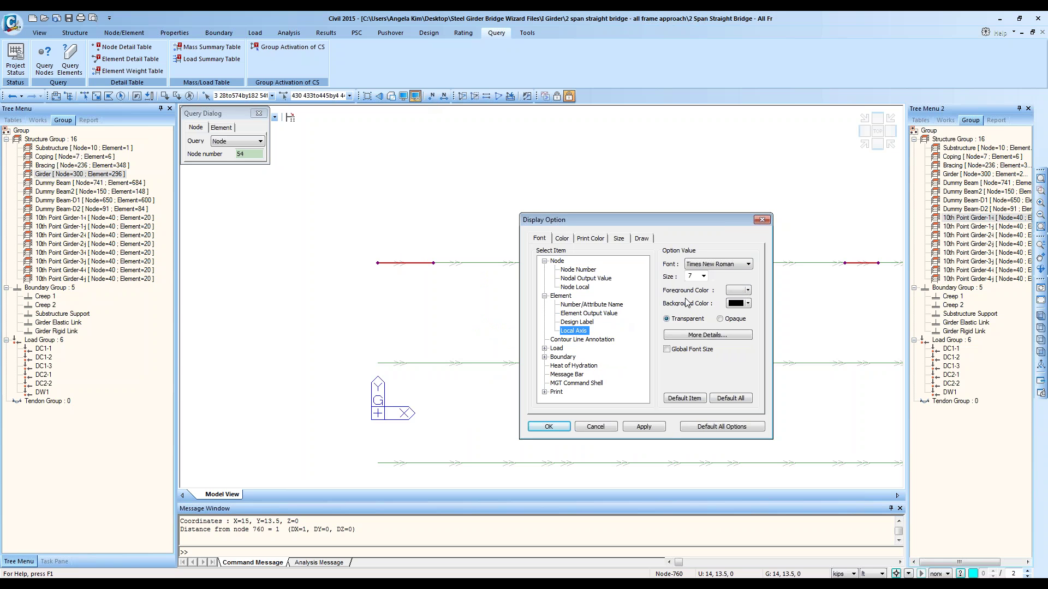
drag(697, 276, 686, 276)
click(644, 428)
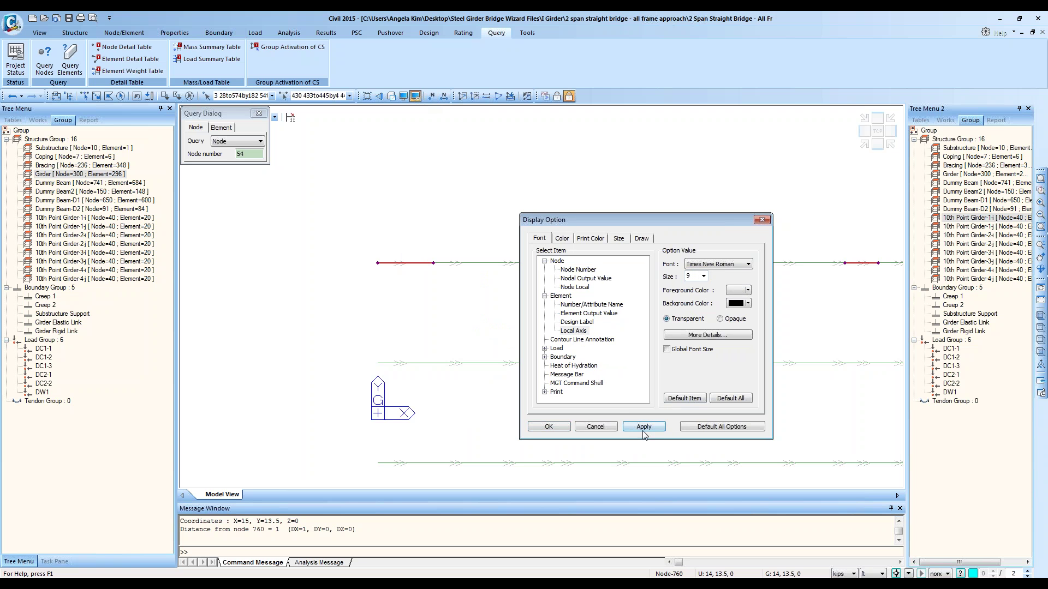
click(643, 430)
click(761, 219)
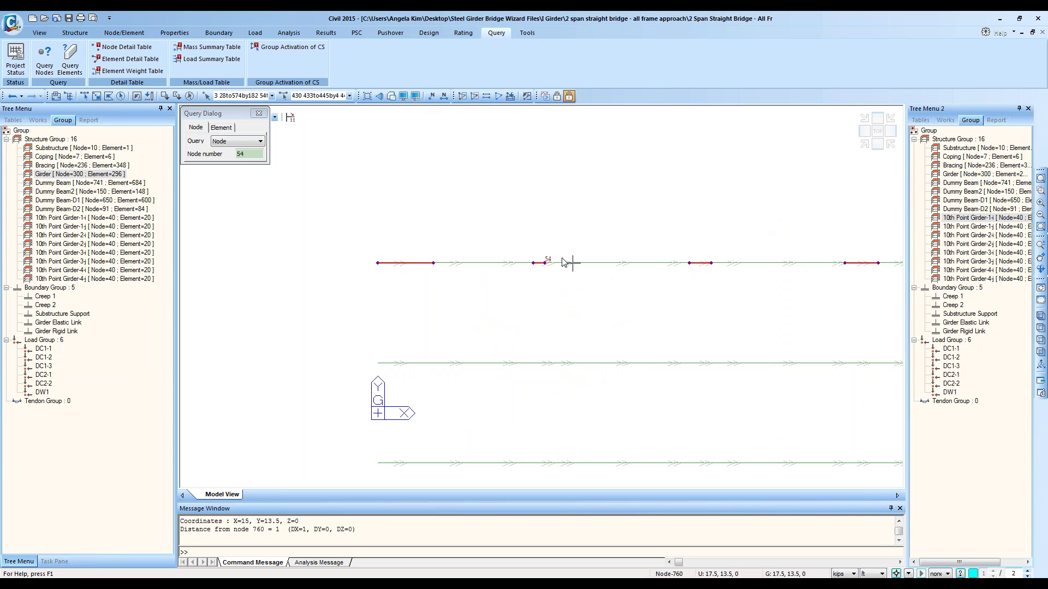
click(378, 263)
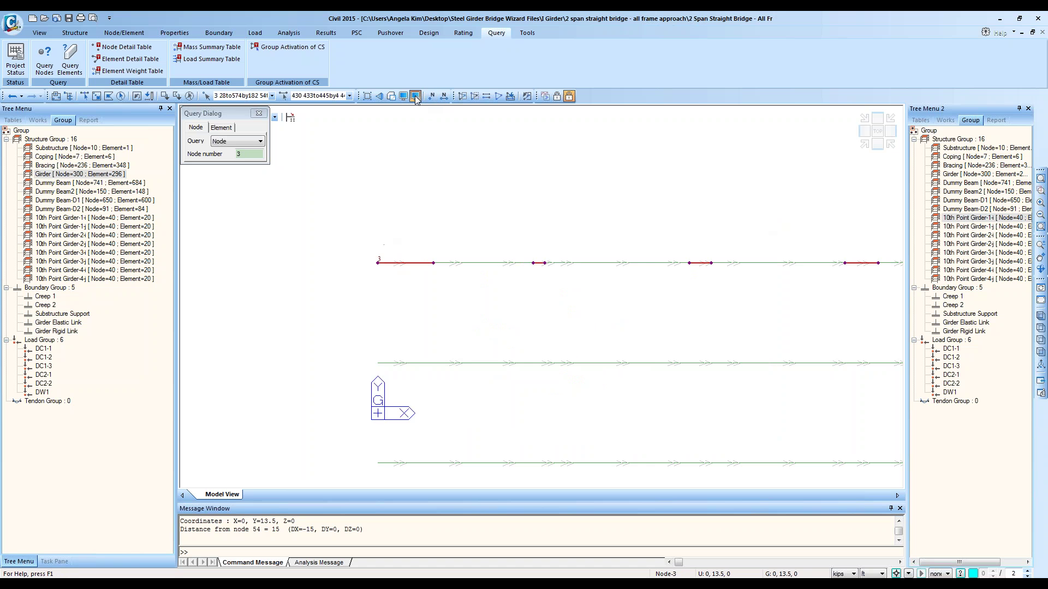
Step: Set the element number label size to 10 in Display Option
double_click(440, 265)
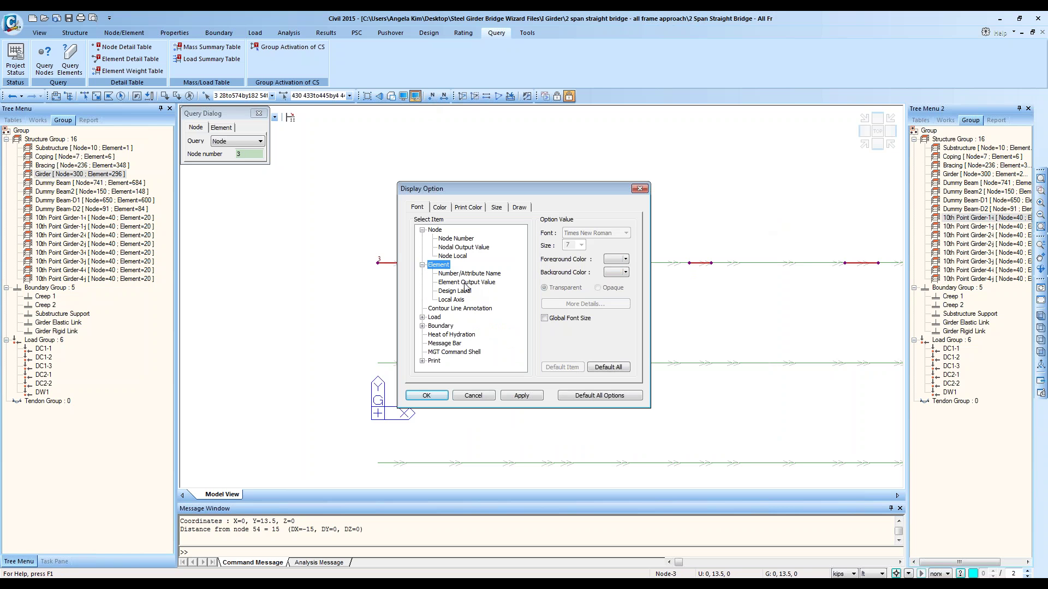
click(465, 282)
click(491, 274)
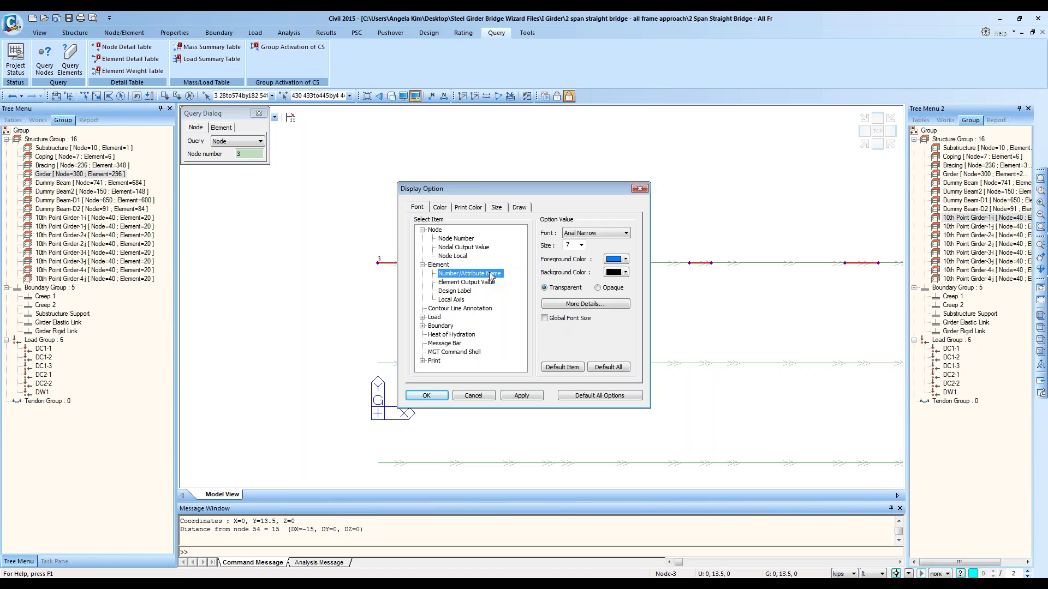
click(571, 246)
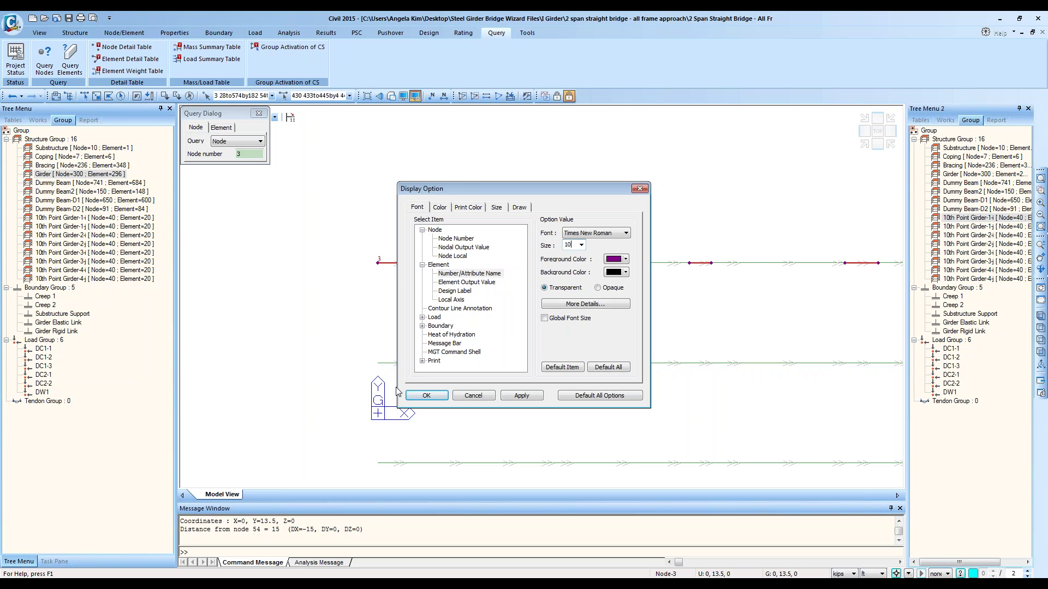
text(10)
click(426, 396)
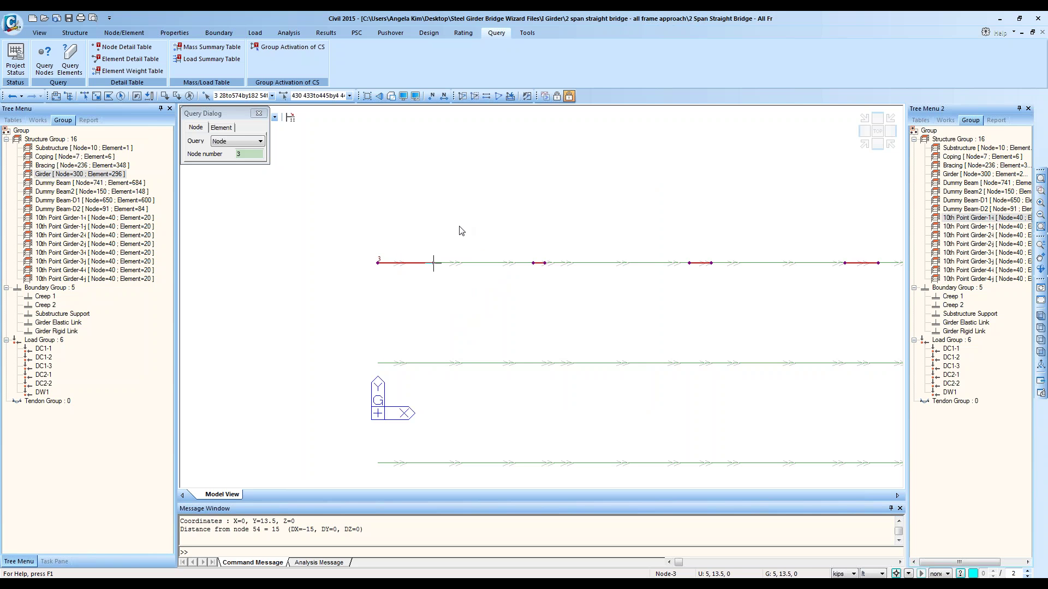
Step: Set the node number label size to 10 and turn on node numbers
click(415, 96)
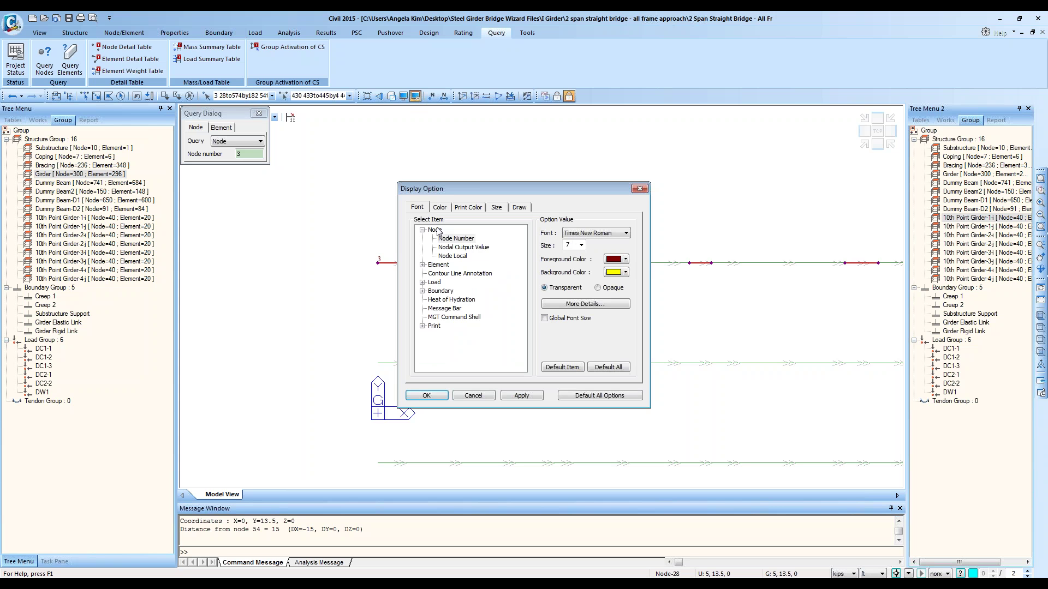
click(571, 245)
text(10)
click(406, 396)
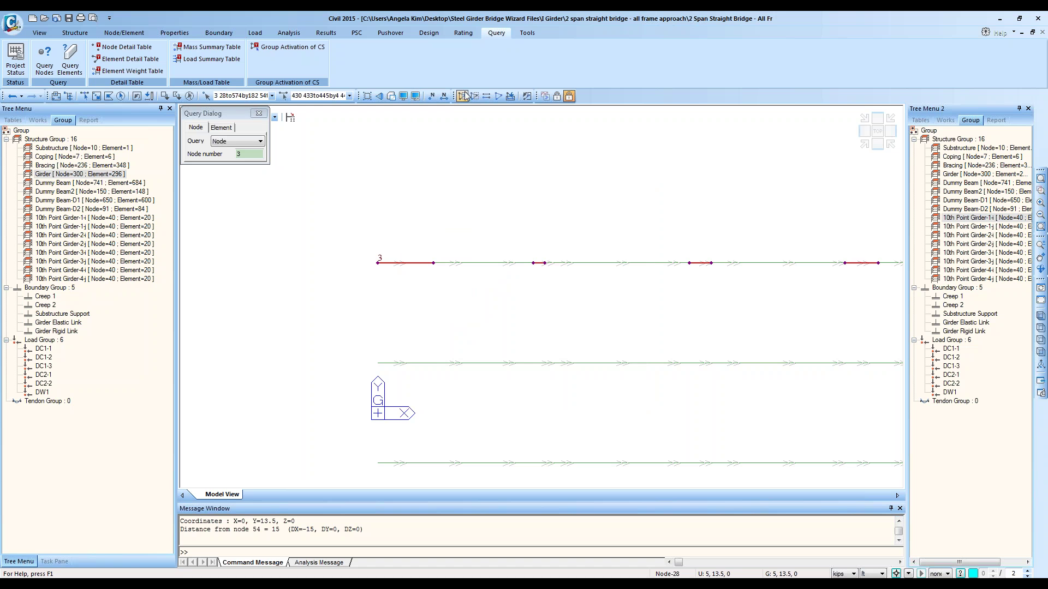
click(434, 96)
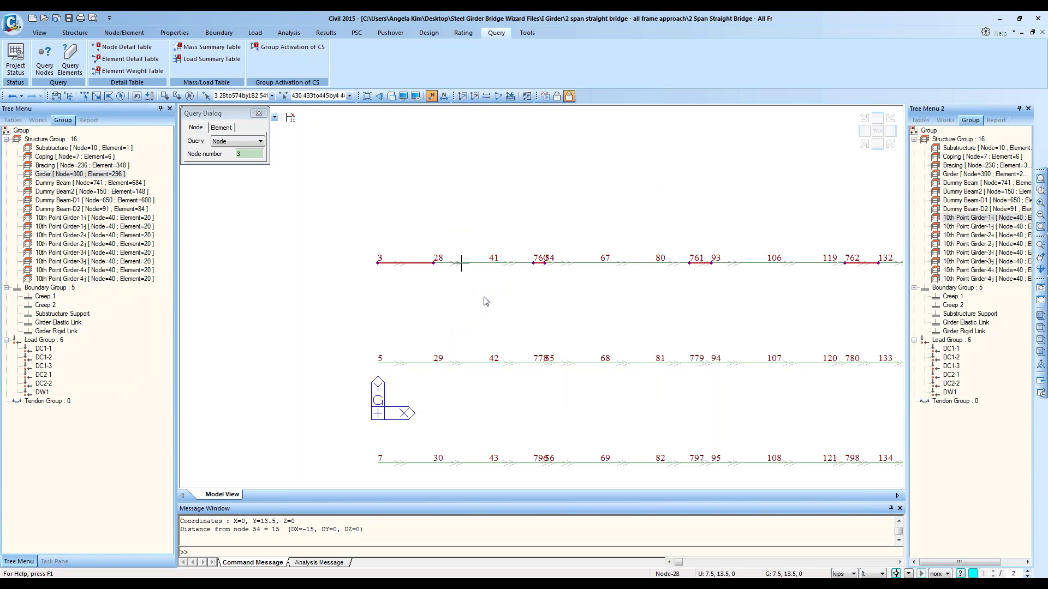
middle_drag(486, 301, 565, 343)
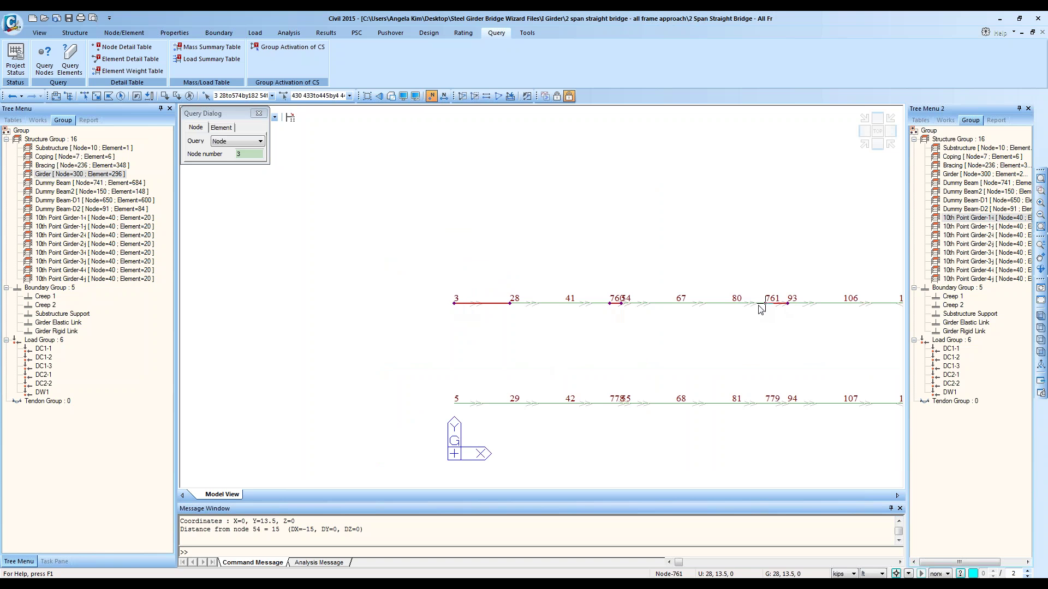
Step: Enlarge the Message Window and query nodes 3 and 760, showing the 14 spacing
middle_drag(765, 307, 565, 331)
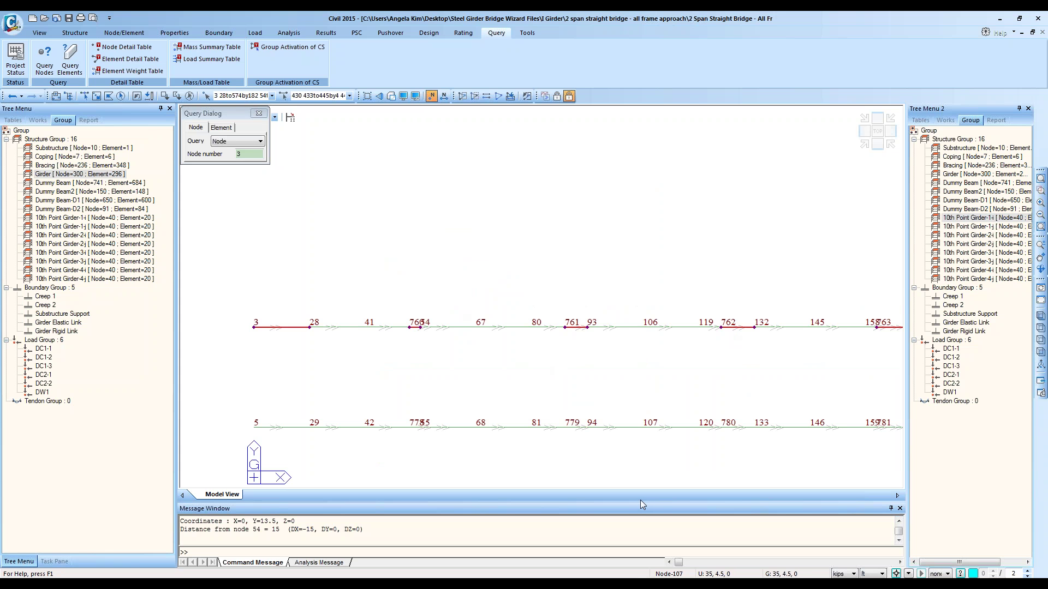
drag(637, 499, 637, 419)
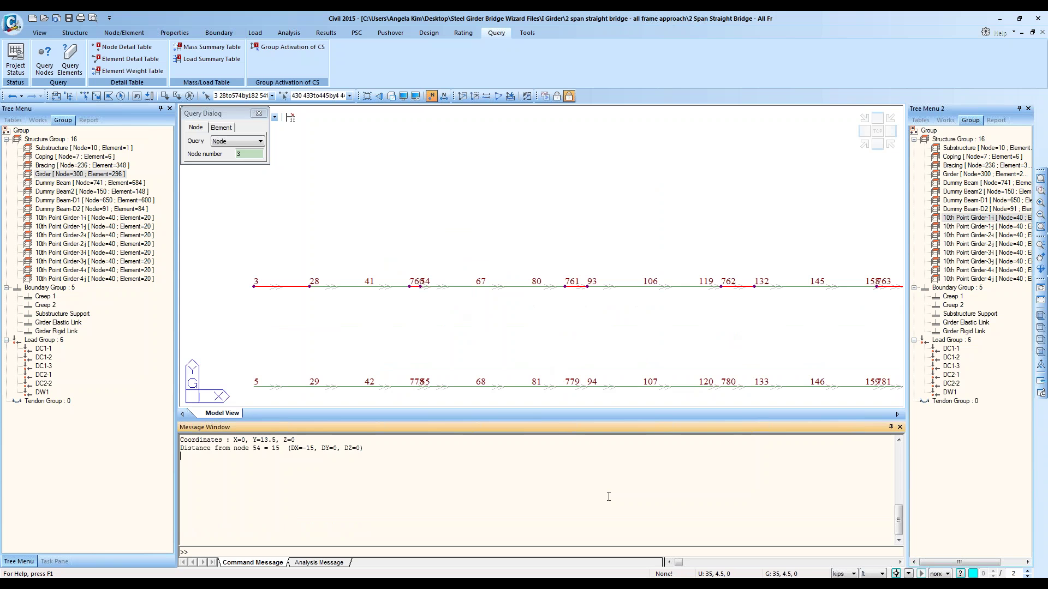
ctrl+scroll(603, 496, up, 3)
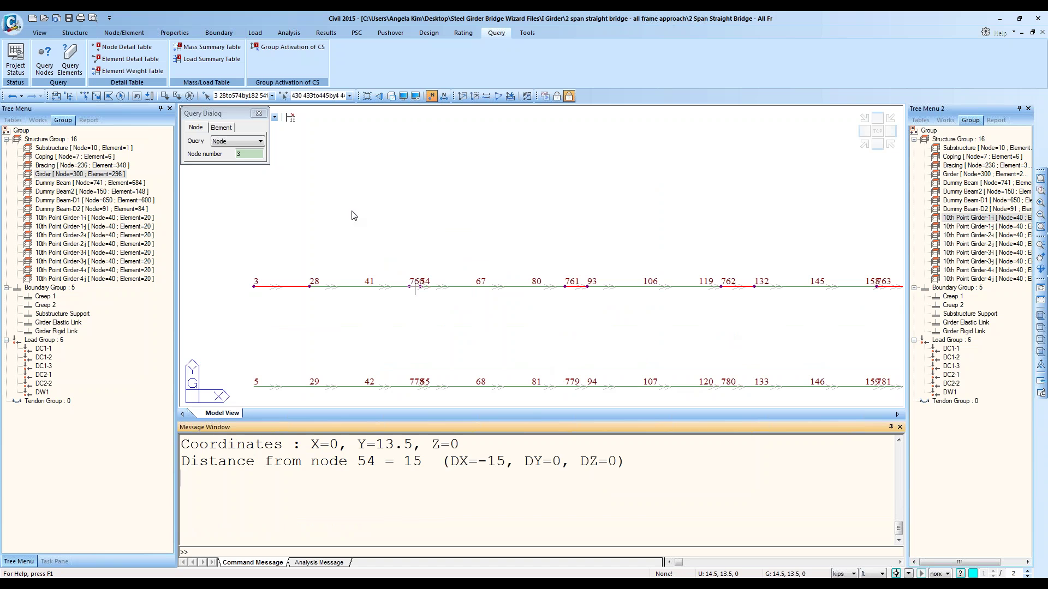
click(45, 57)
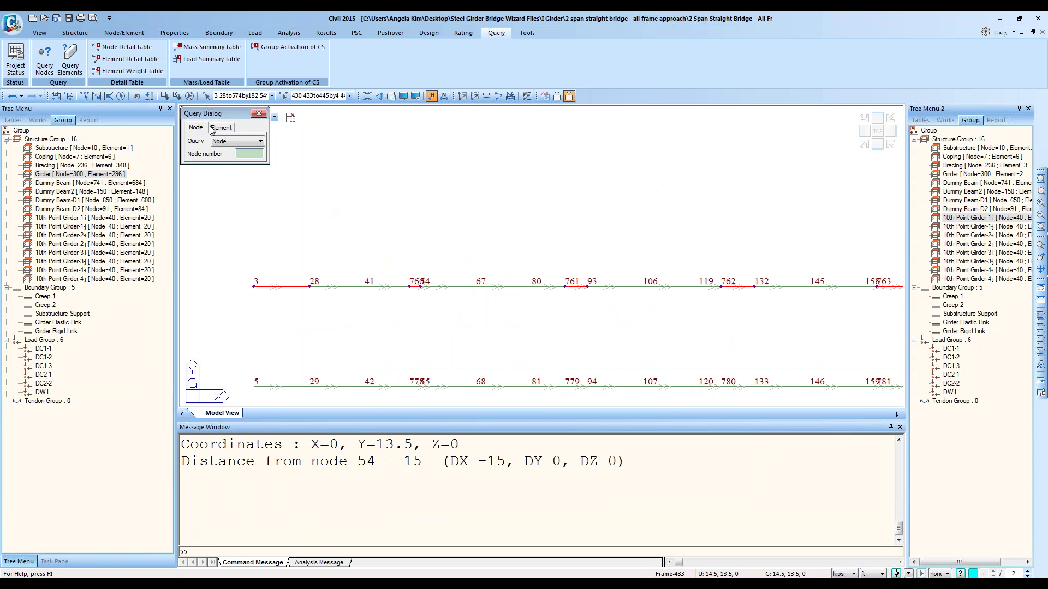
click(254, 285)
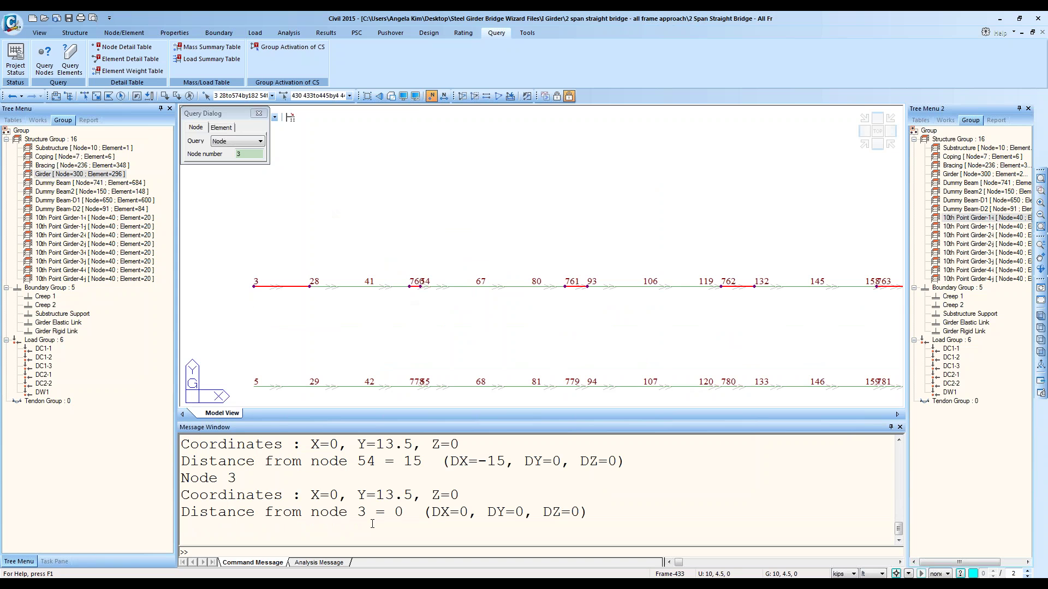
click(408, 293)
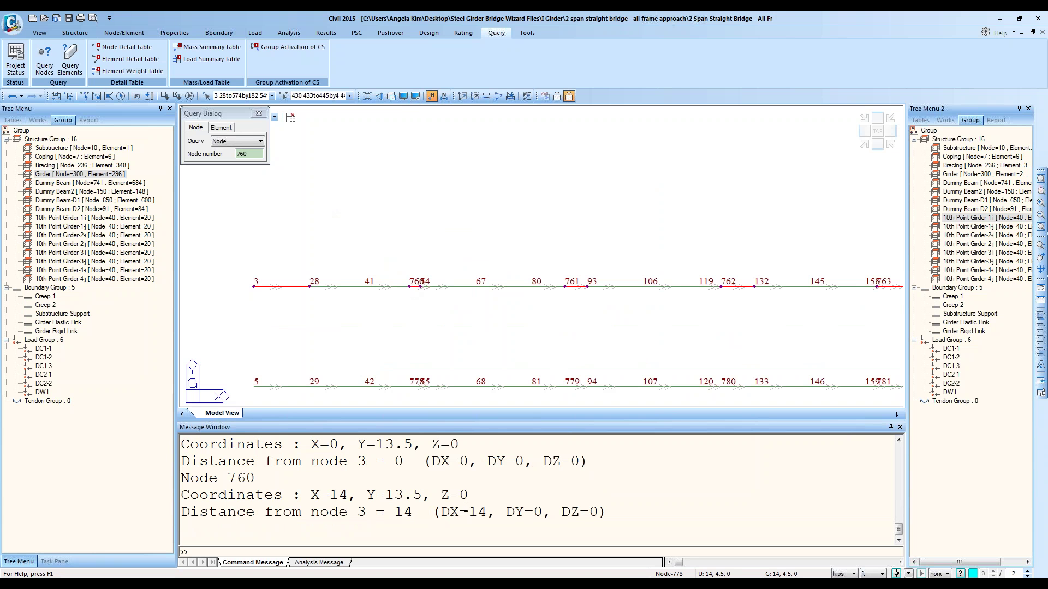
drag(468, 513, 495, 512)
click(496, 510)
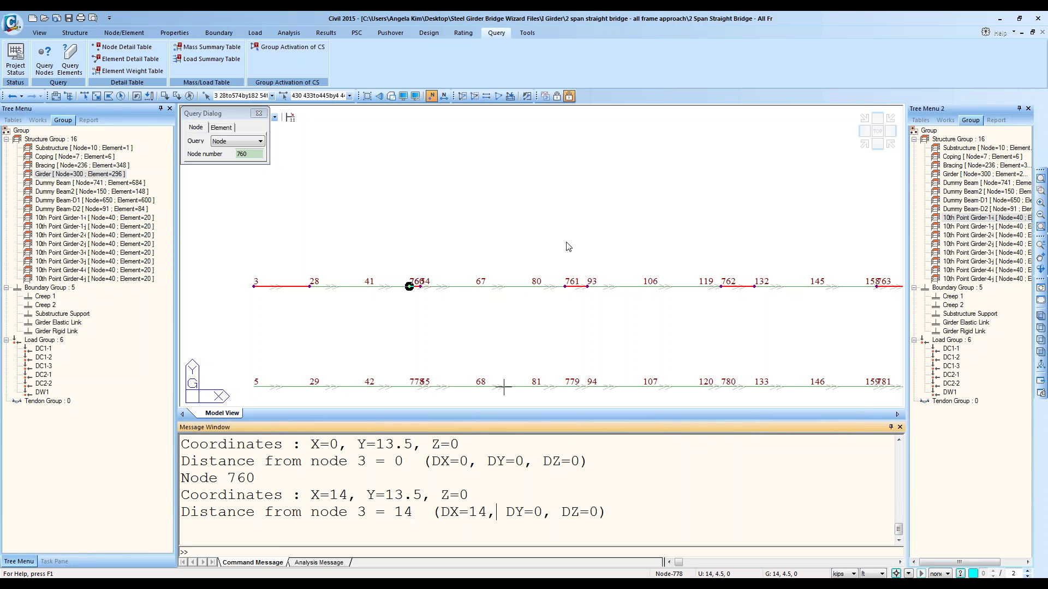
Step: Query nodes 761, 762 and 763, each offset DX 14 from the last
click(567, 291)
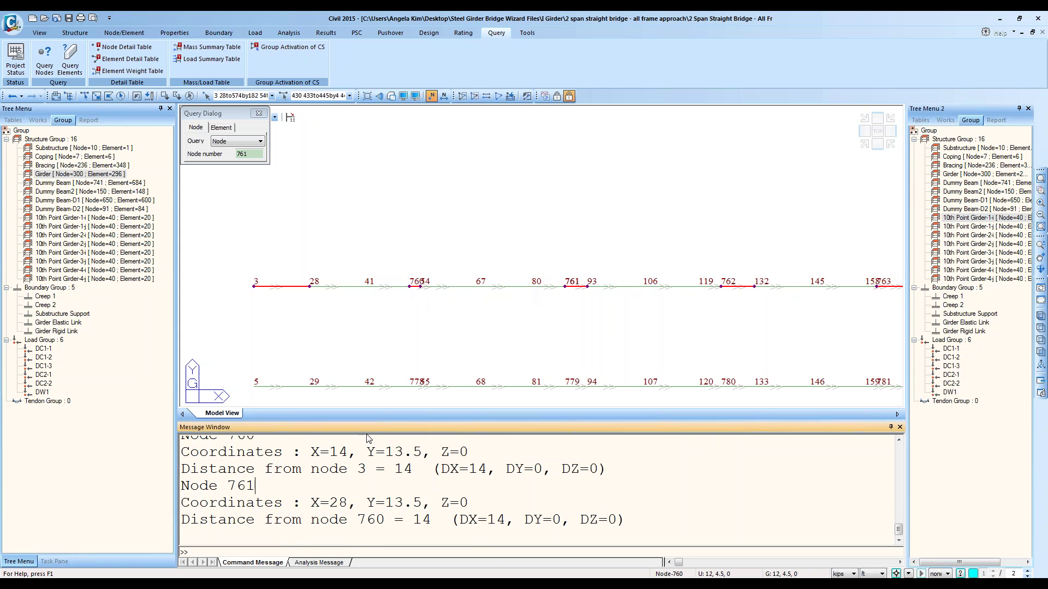
scroll(362, 461, up, 1)
scroll(363, 464, down, 1)
click(725, 286)
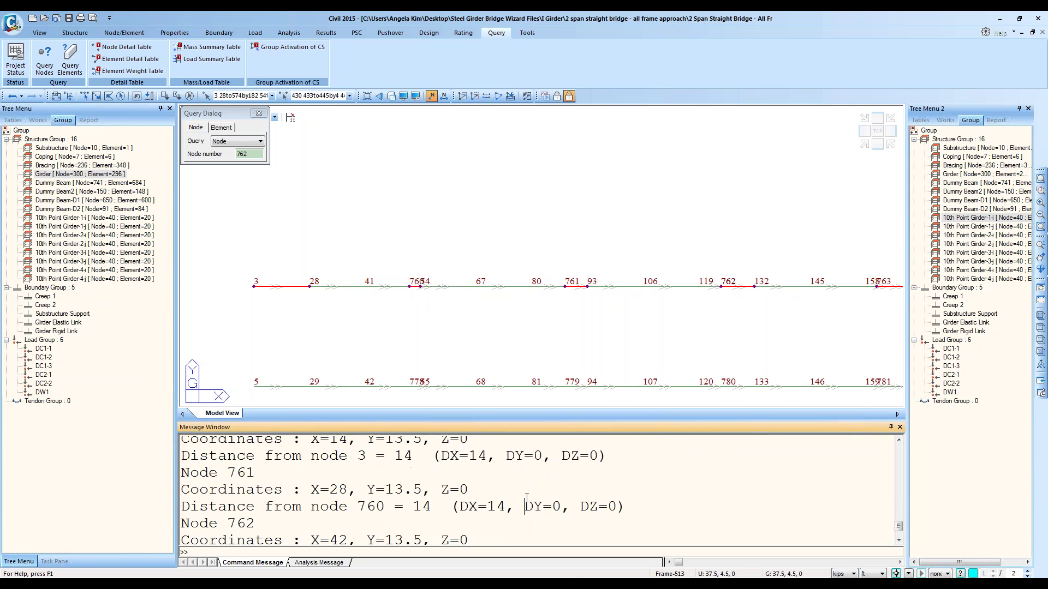
double_click(495, 519)
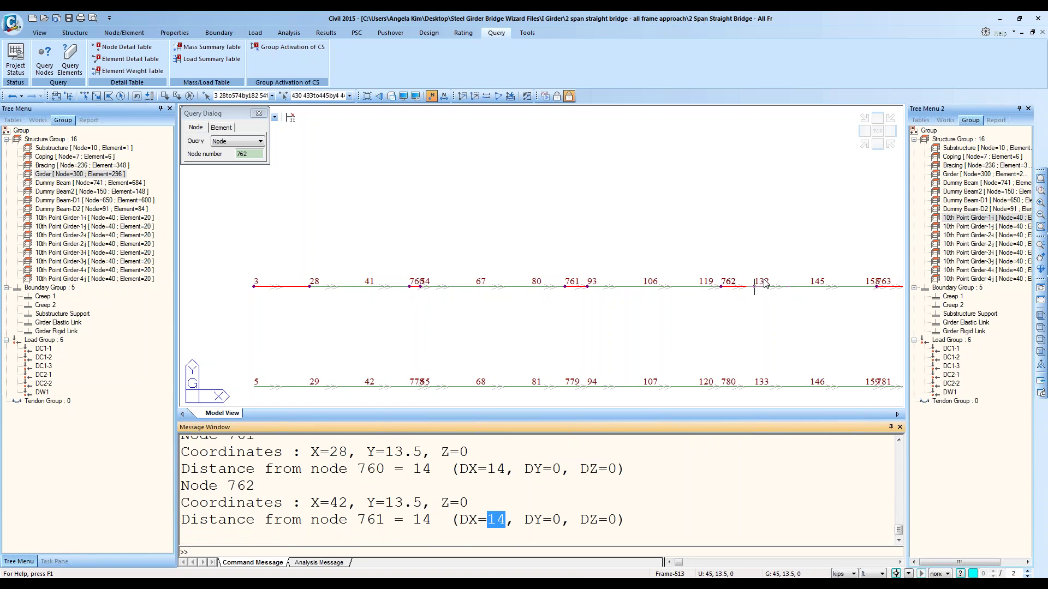
click(877, 286)
click(696, 465)
scroll(696, 465, down, 1)
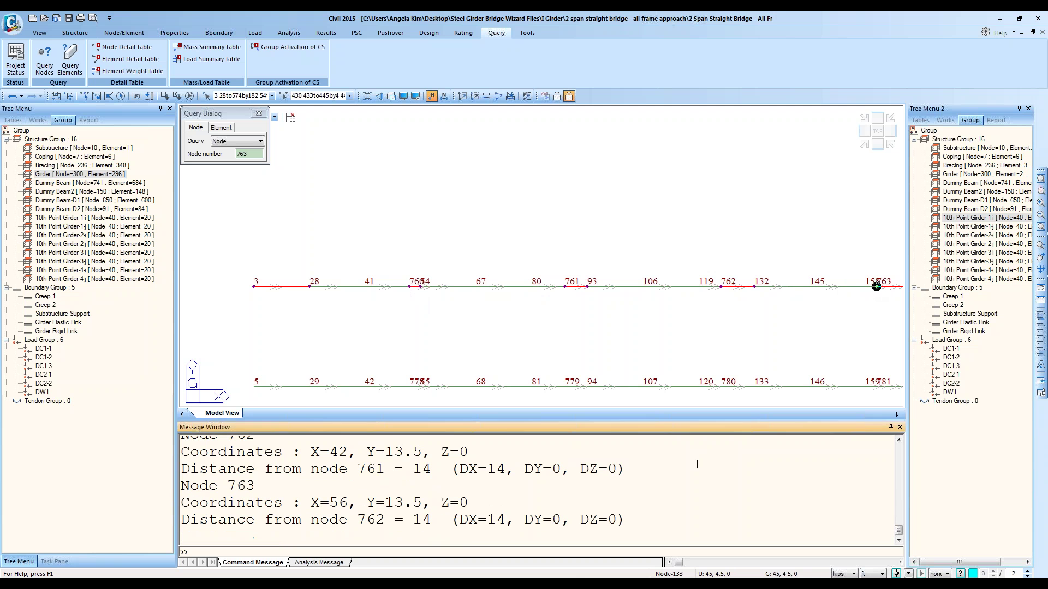
Step: Query node 197 on the second span at X=70
middle_drag(878, 270, 467, 284)
click(620, 299)
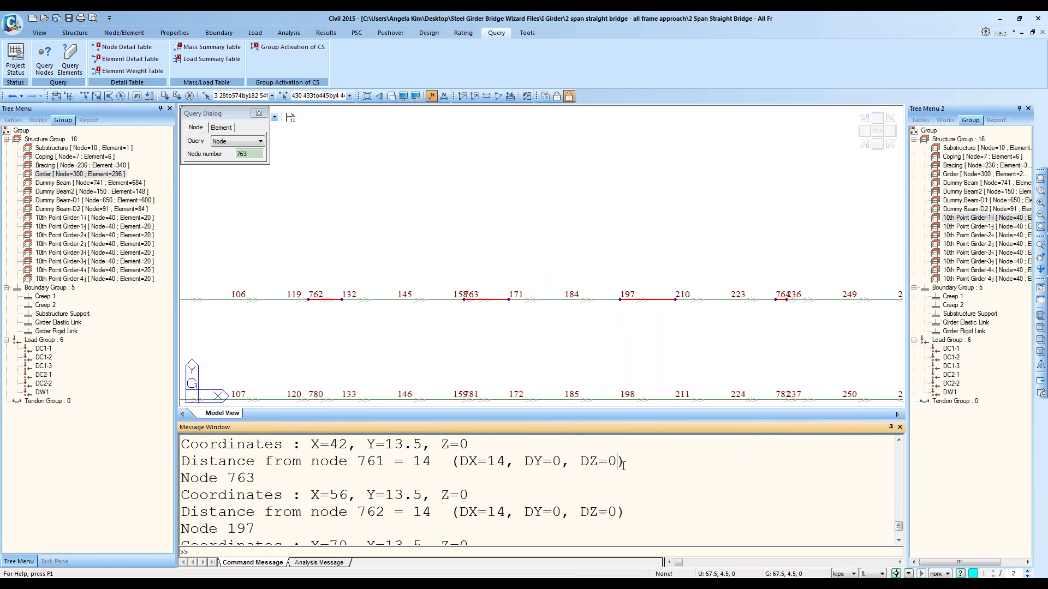
middle_drag(593, 366, 633, 248)
click(258, 113)
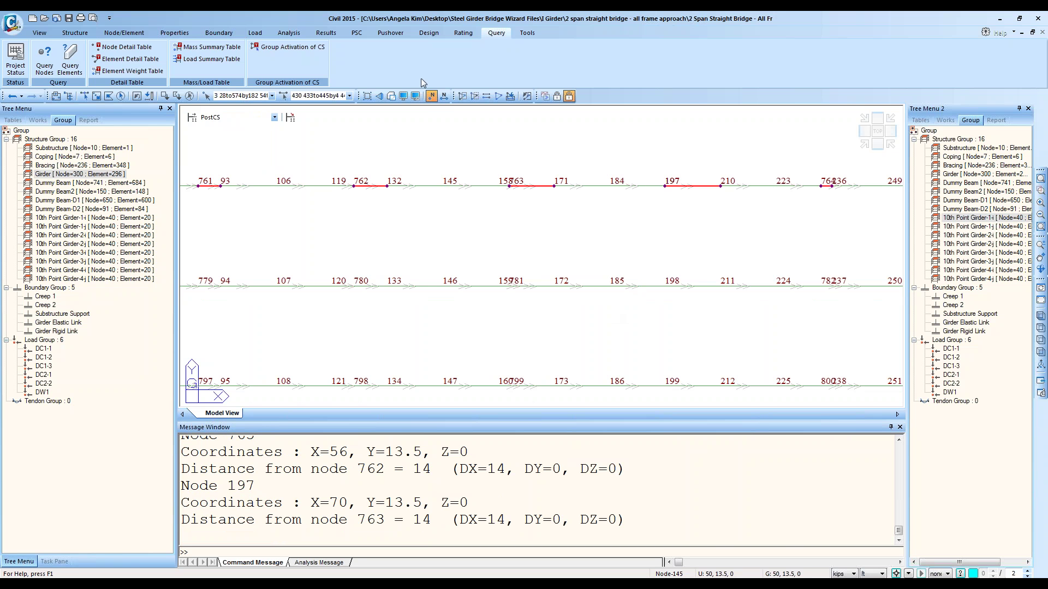
Step: Hide node numbers, switch to isometric view, and turn off element Local Direction display
click(431, 96)
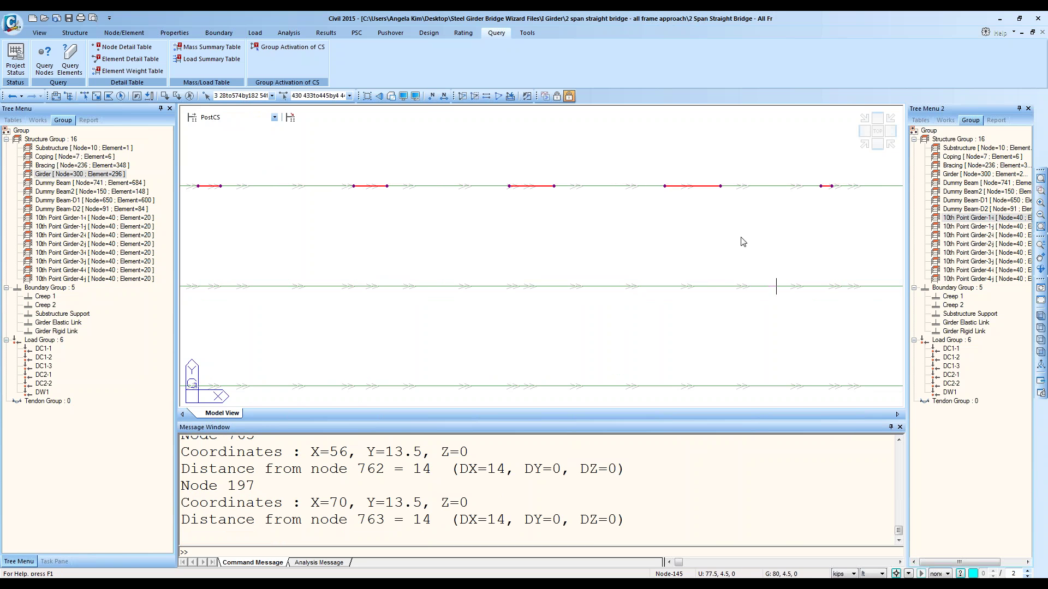
click(863, 145)
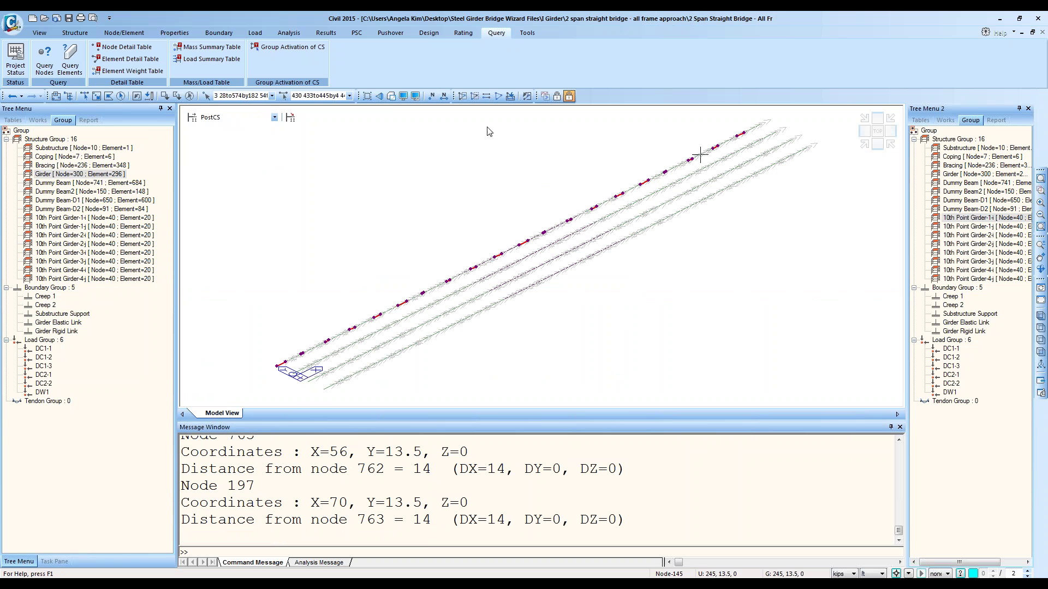
click(404, 96)
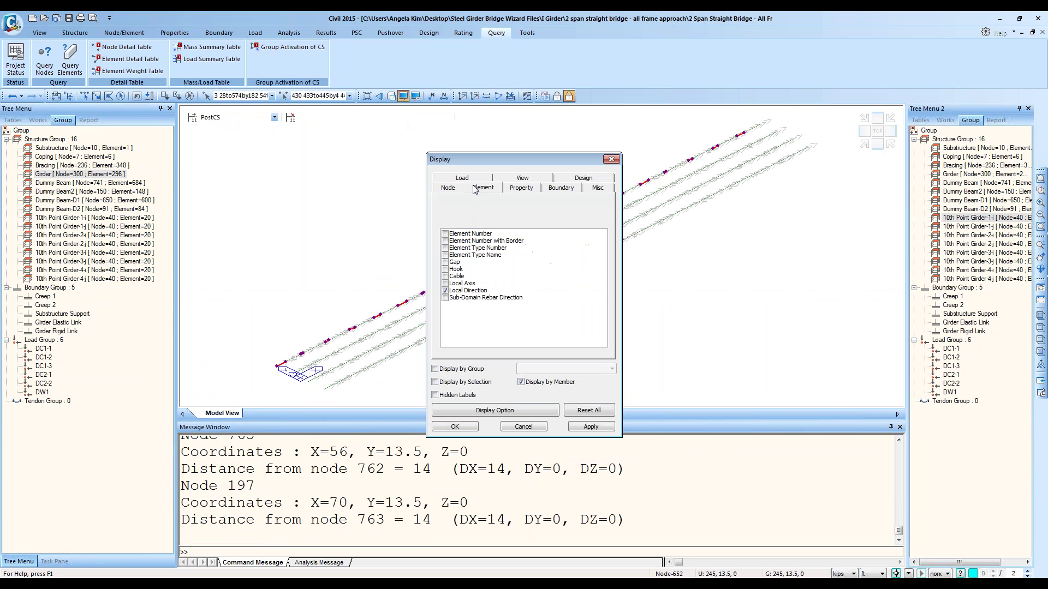
click(445, 292)
click(455, 427)
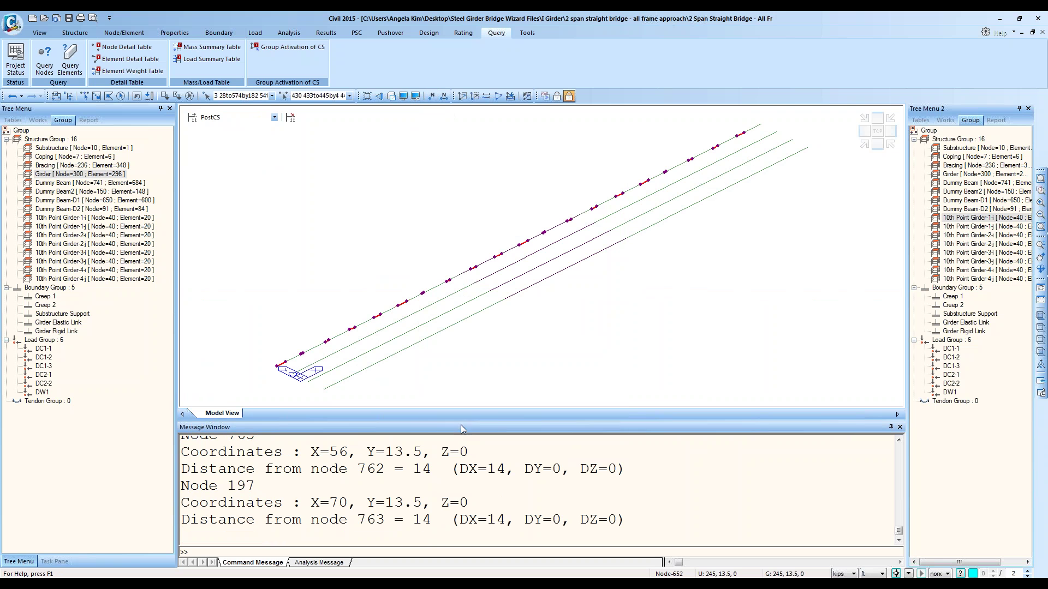
click(981, 220)
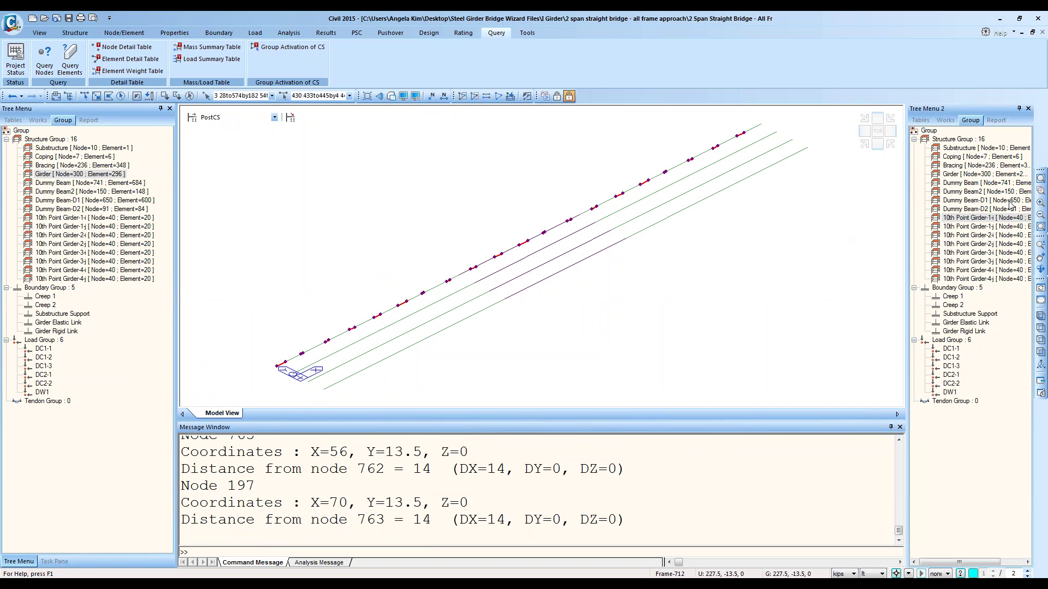
click(327, 34)
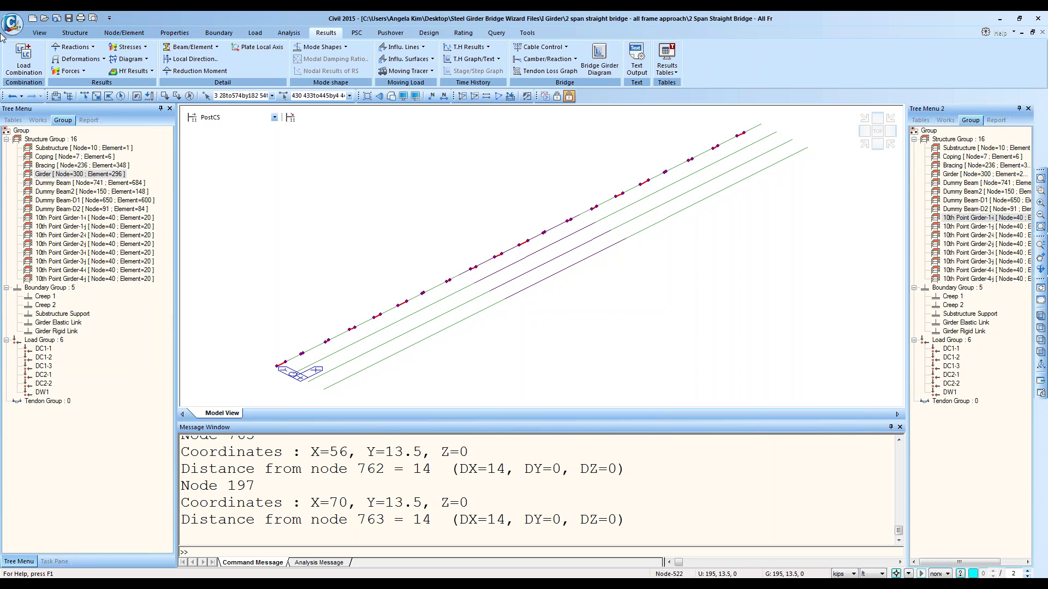
Step: Draw the girders' My beam moment diagram with Solid Fill display
click(81, 73)
click(91, 108)
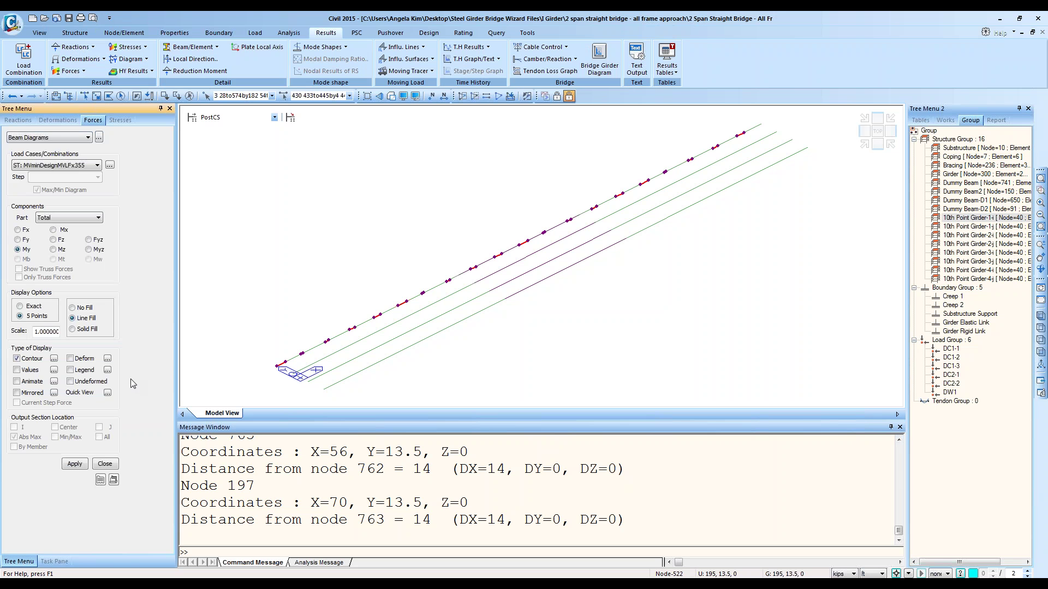
click(75, 464)
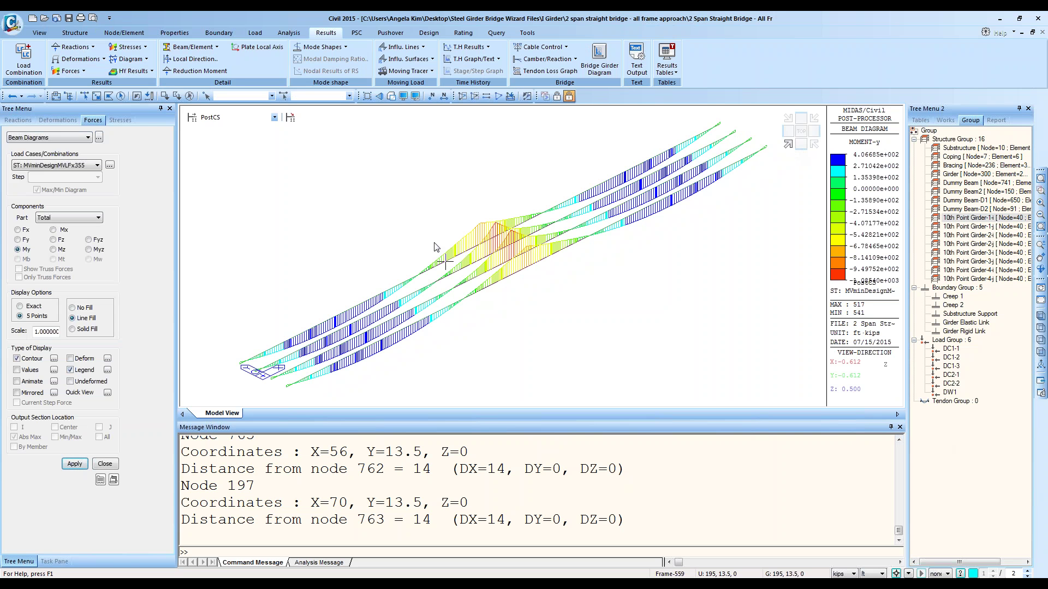
click(73, 329)
click(75, 463)
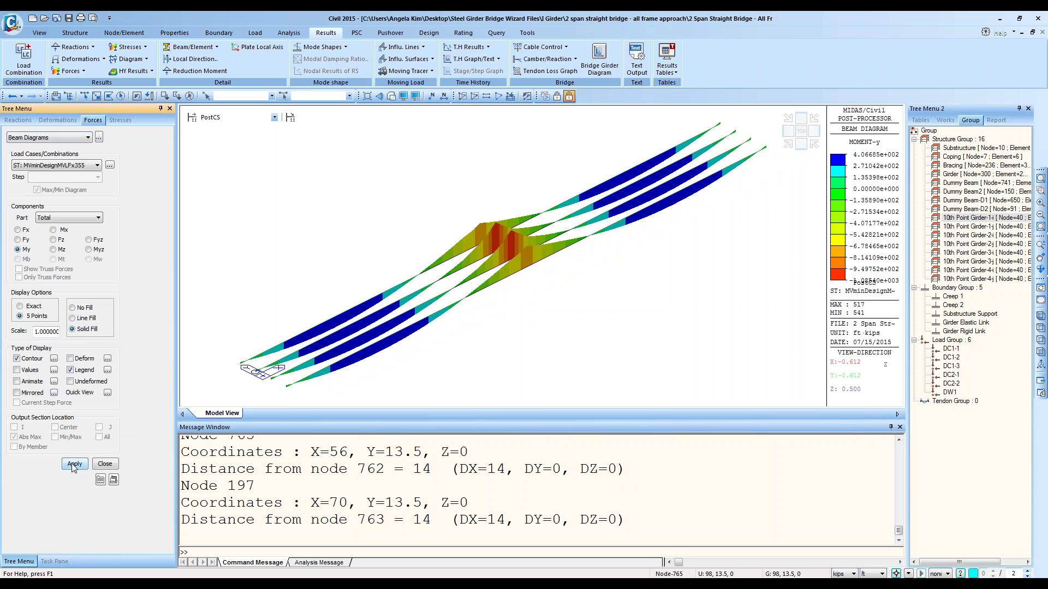
click(969, 219)
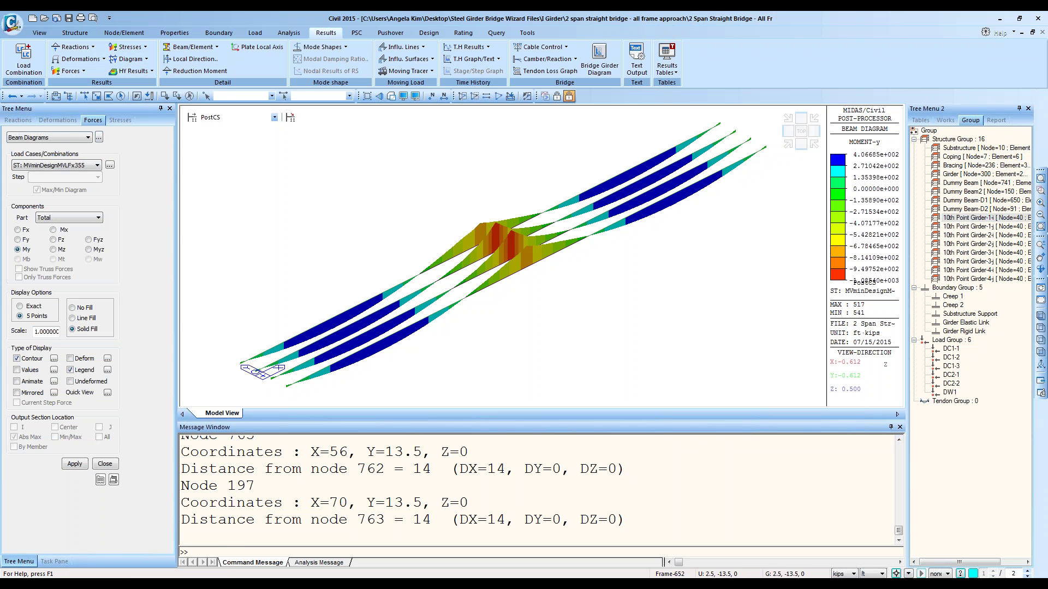
key(super)
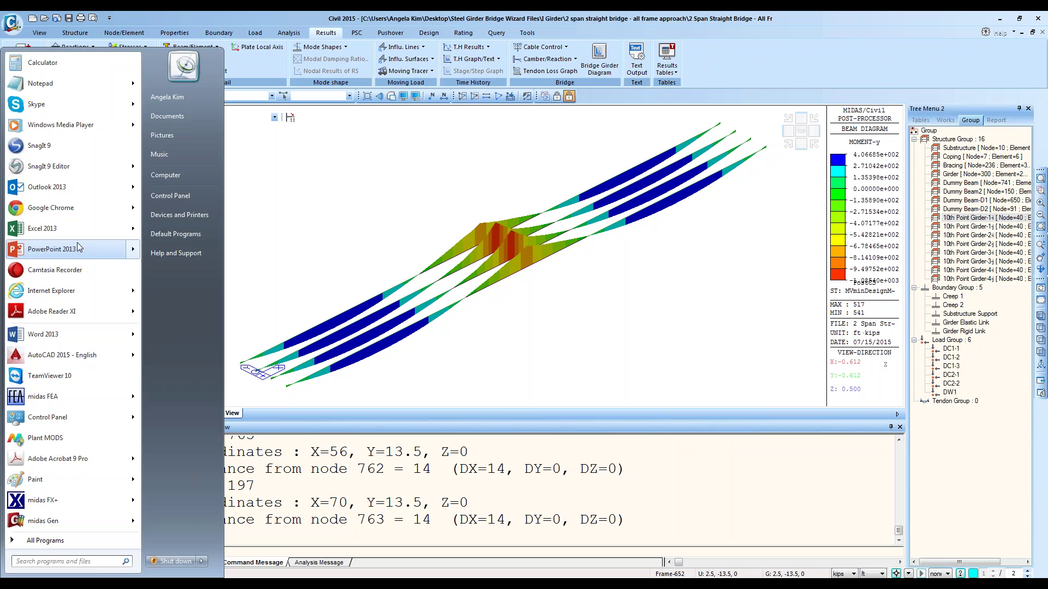
click(59, 83)
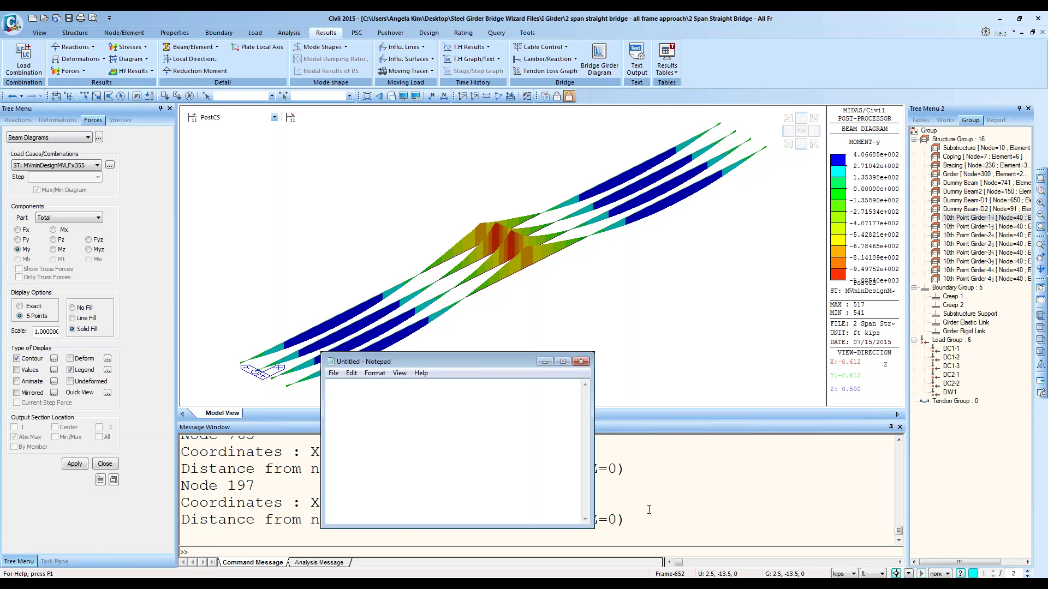
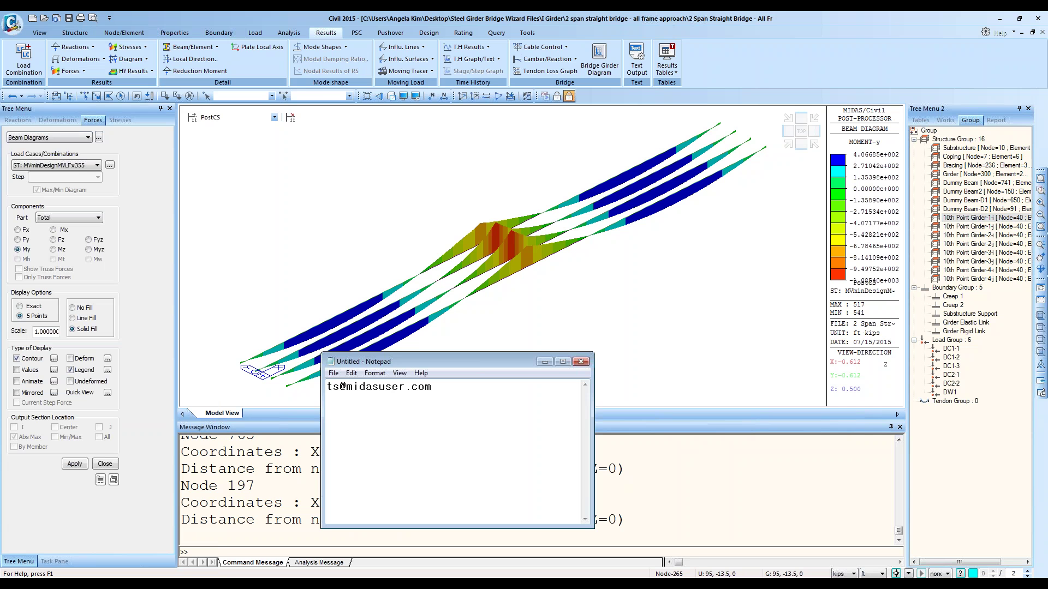
text(Angea)
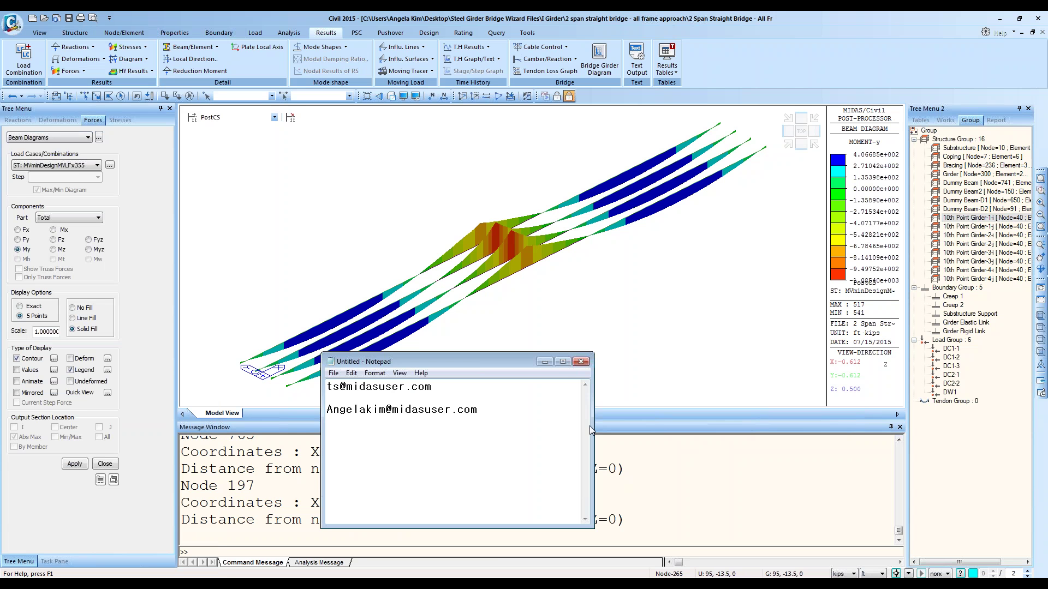
click(581, 363)
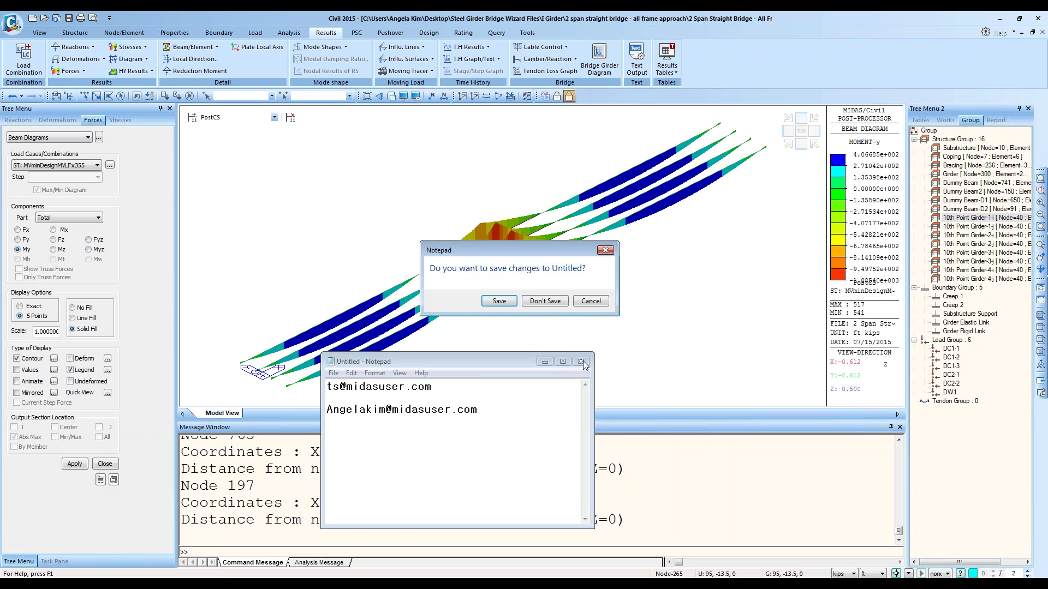
click(559, 301)
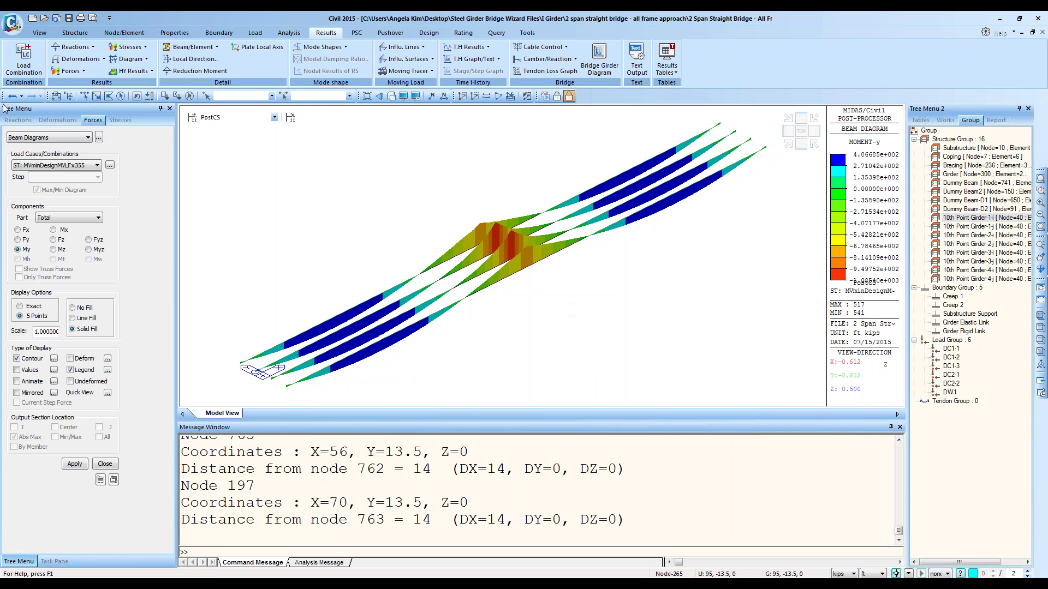
Step: Cancel record activation, close the empty Beam Force table, and open Results Tables
click(99, 138)
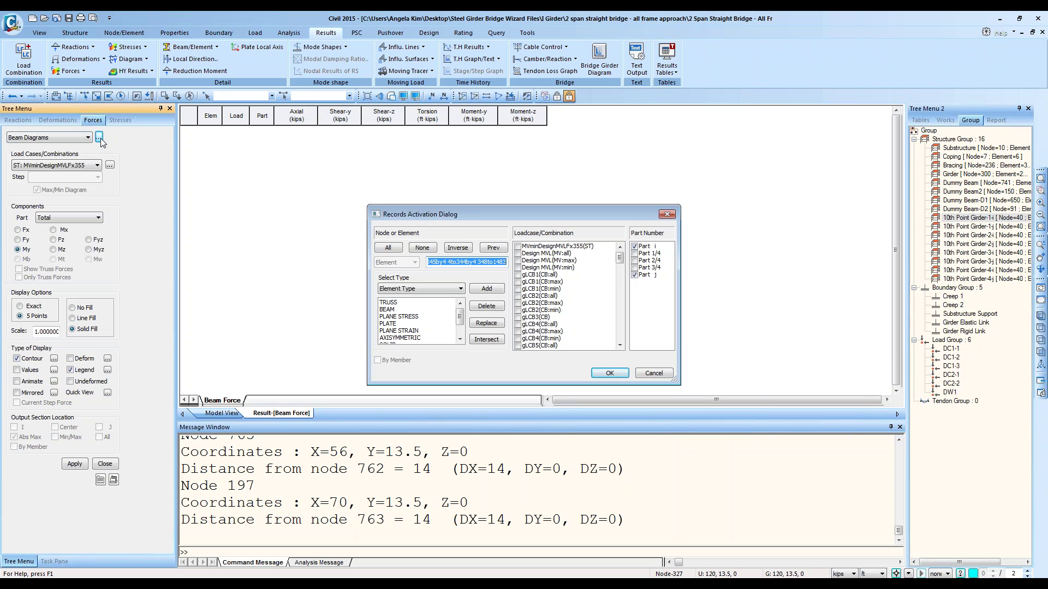
click(652, 374)
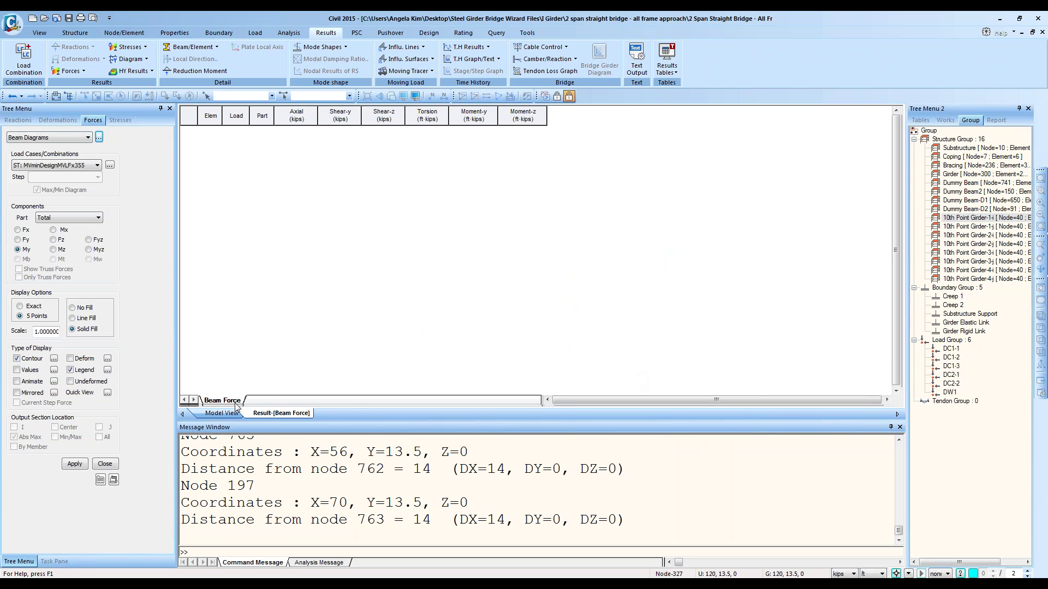
right_click(290, 413)
click(321, 429)
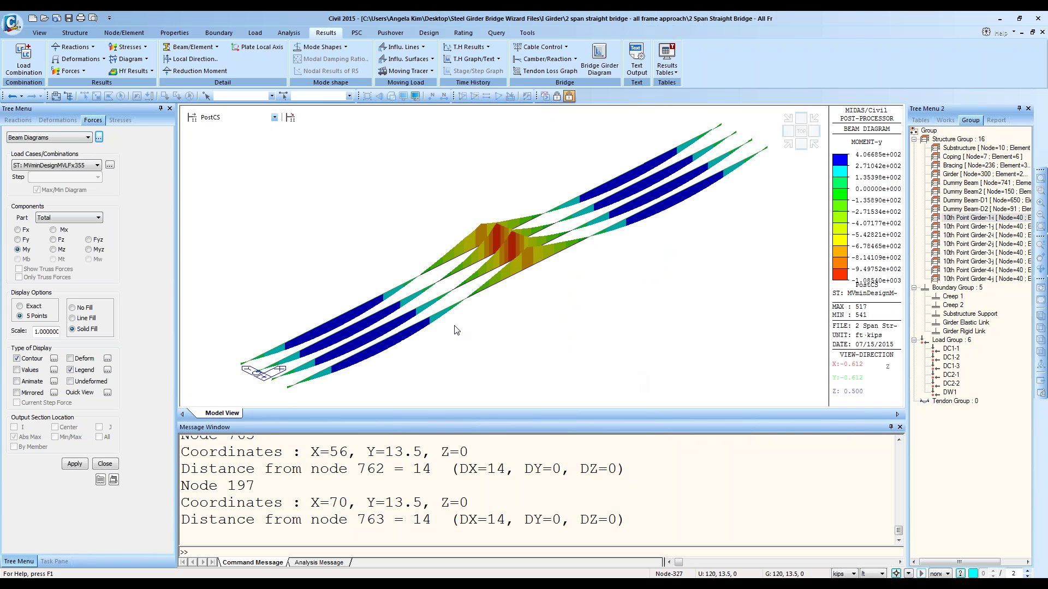
click(667, 61)
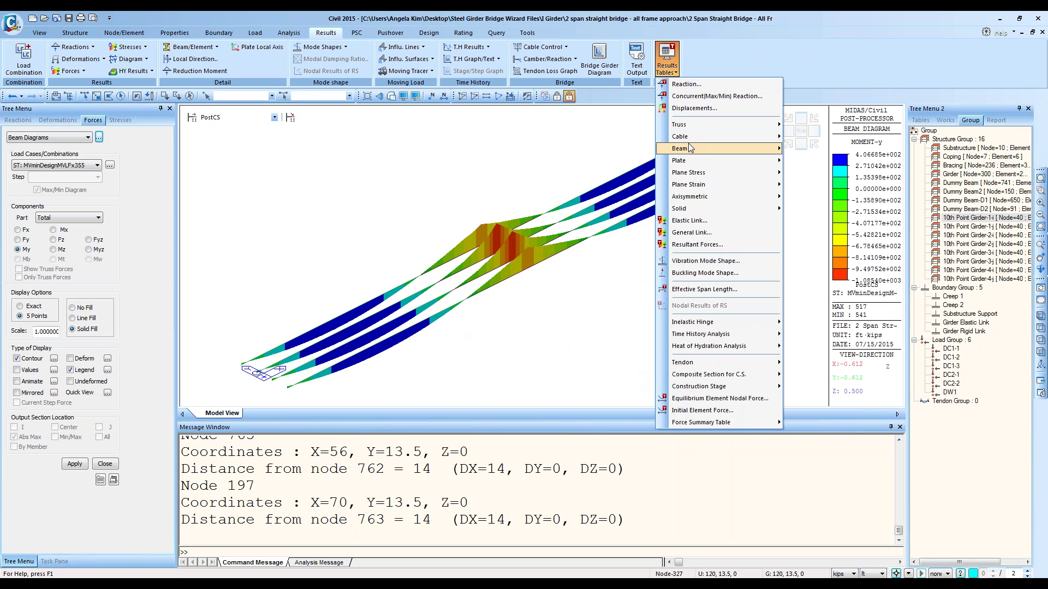
mouse_move(691, 148)
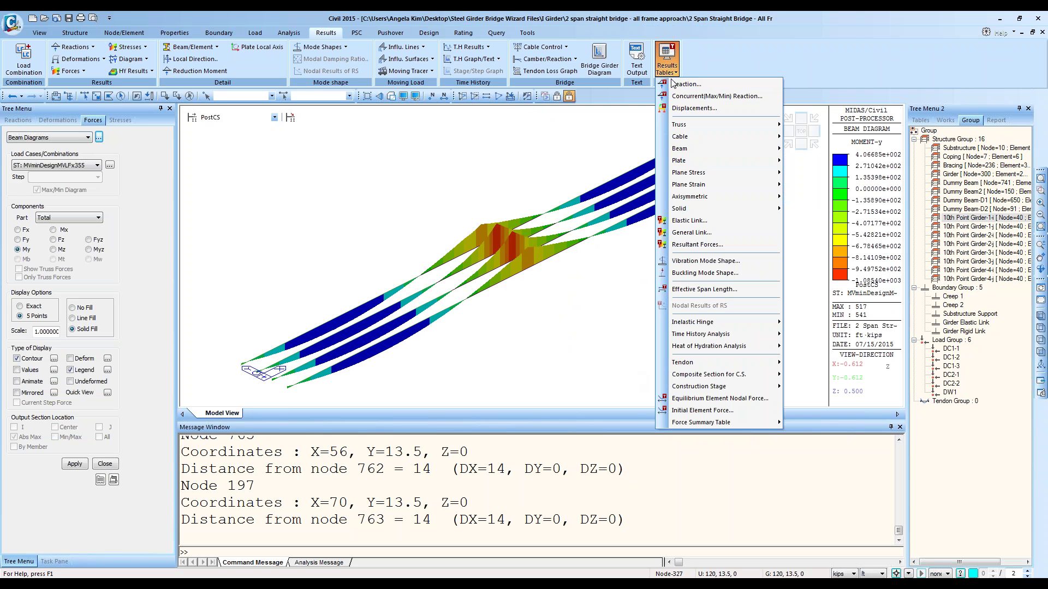
Step: Open the Beam Force records dialog and try filtering elements by the Angle sec section
click(104, 141)
click(100, 138)
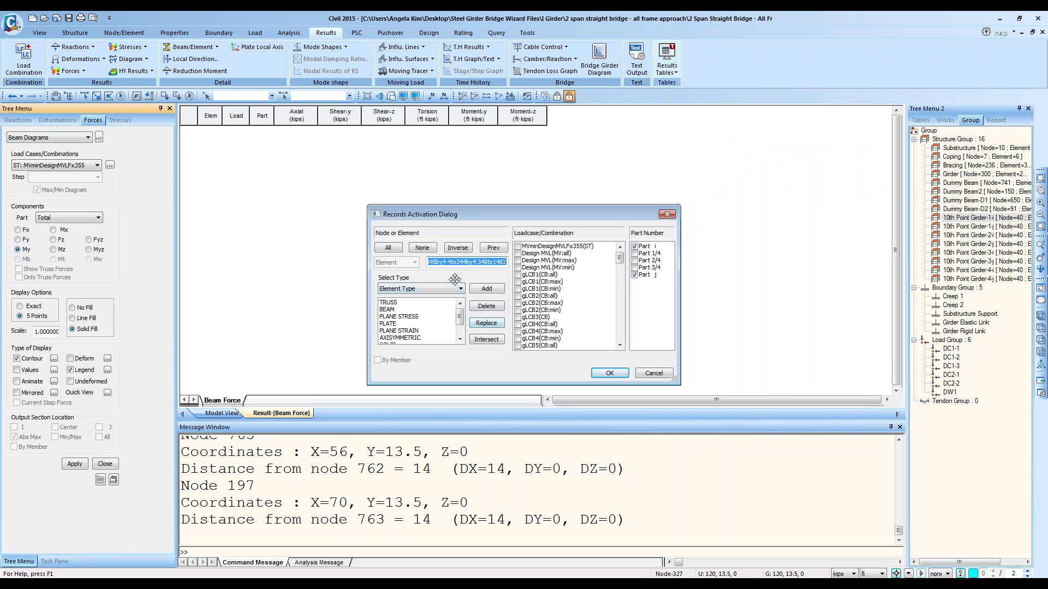
mouse_move(498, 217)
mouse_down()
mouse_move(448, 209)
mouse_move(488, 219)
mouse_up()
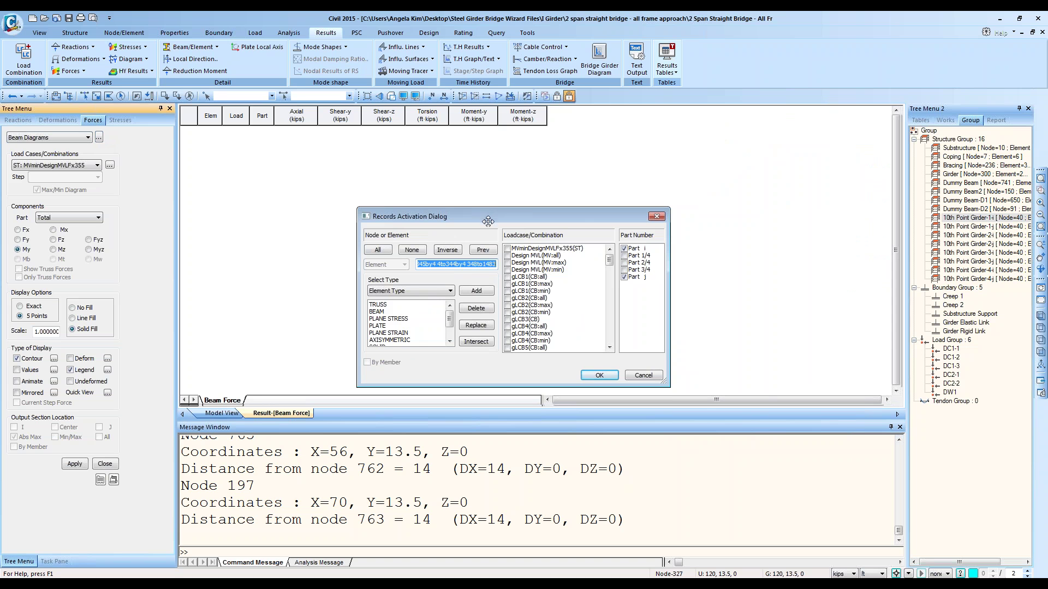
click(437, 291)
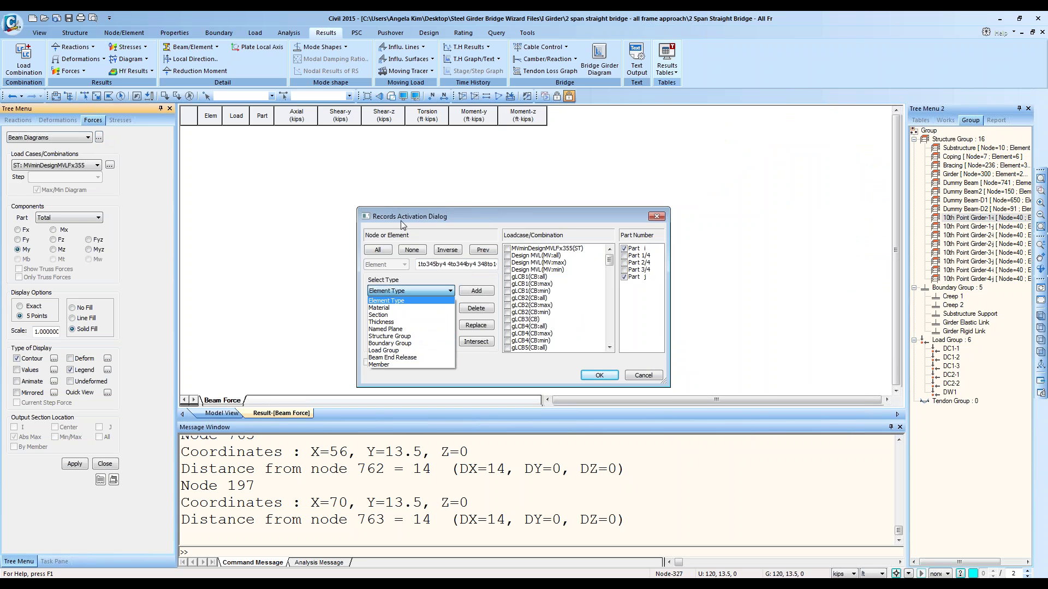
click(406, 309)
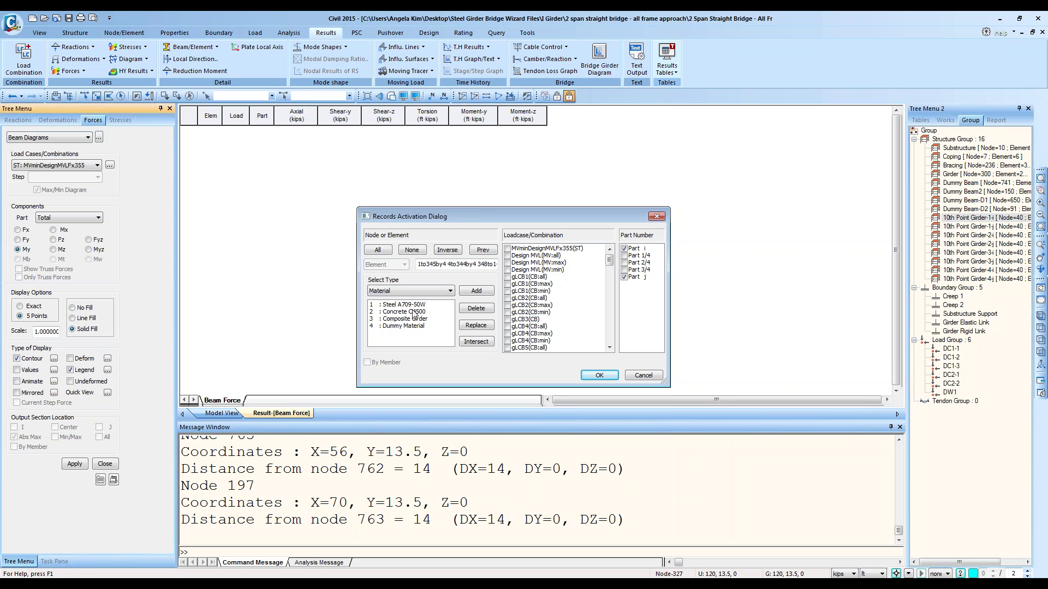
click(411, 295)
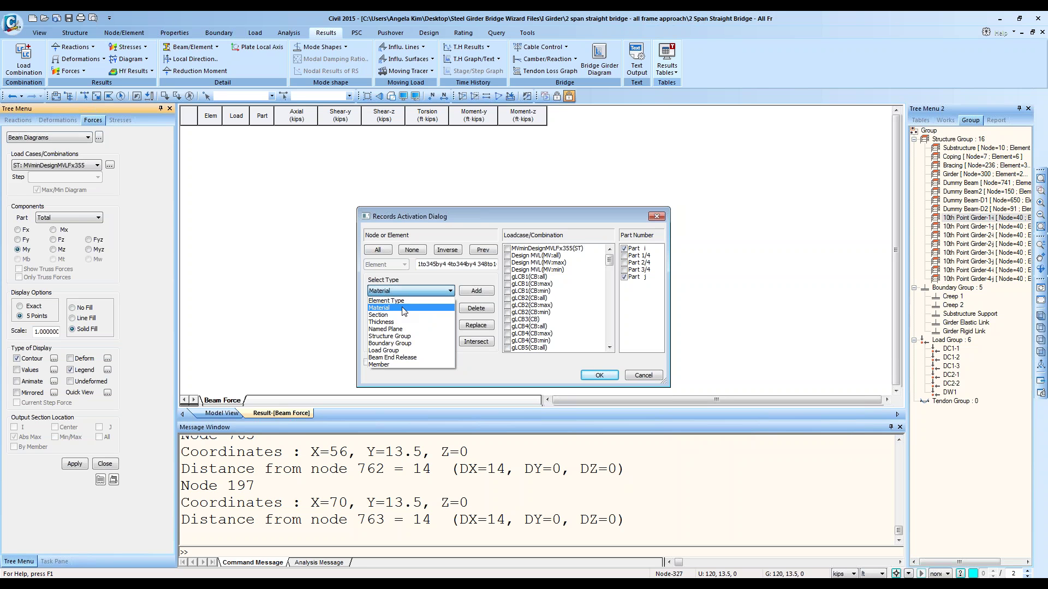
click(403, 315)
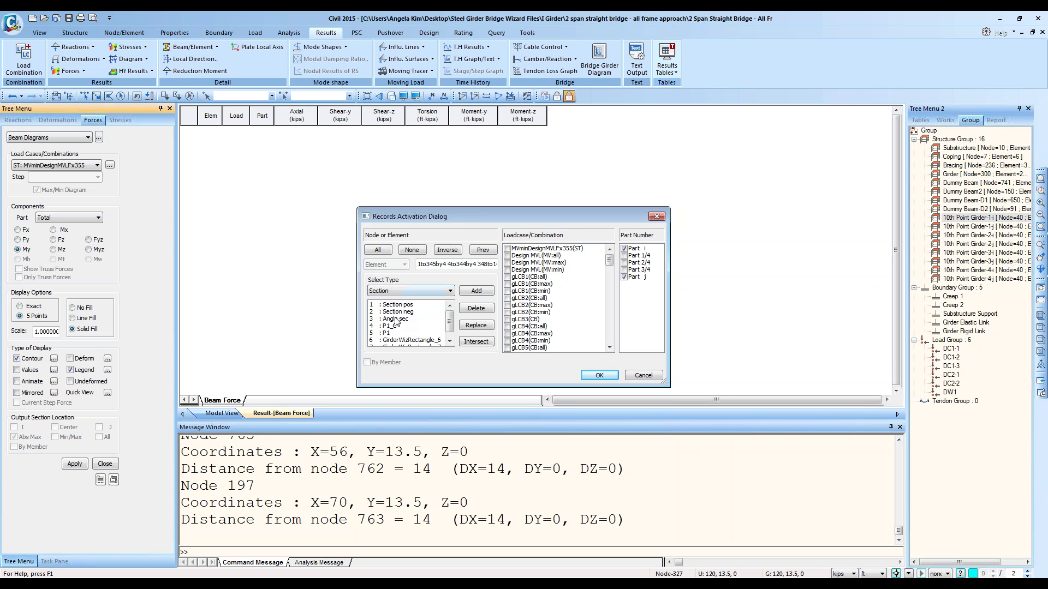
click(396, 320)
click(478, 325)
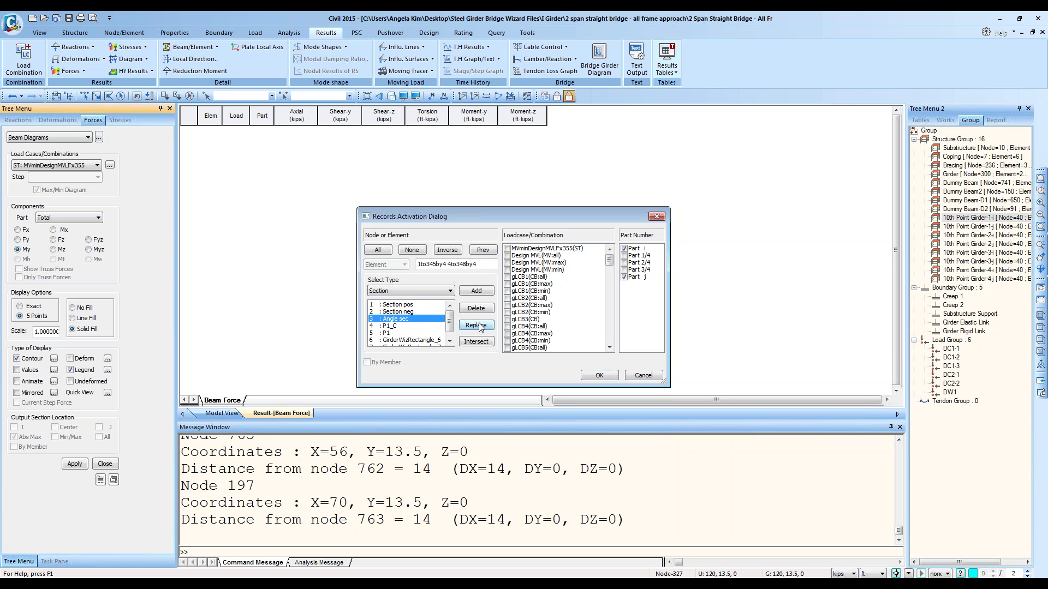
Step: Filter elements by Steel A709-50W, keep only gLCB1(CB:all) active, and fill the table
click(434, 295)
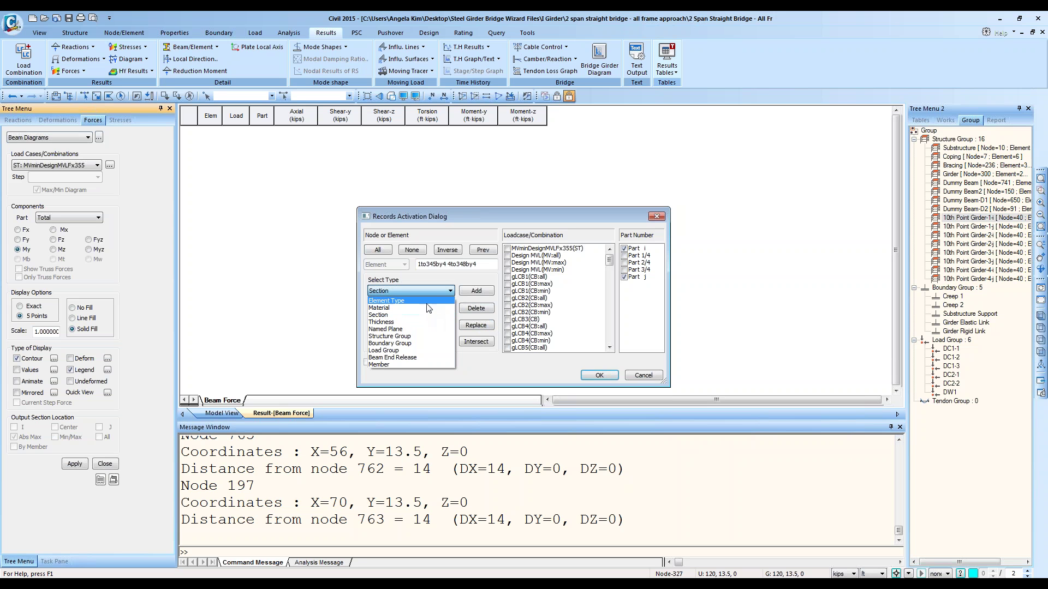
click(429, 308)
click(426, 306)
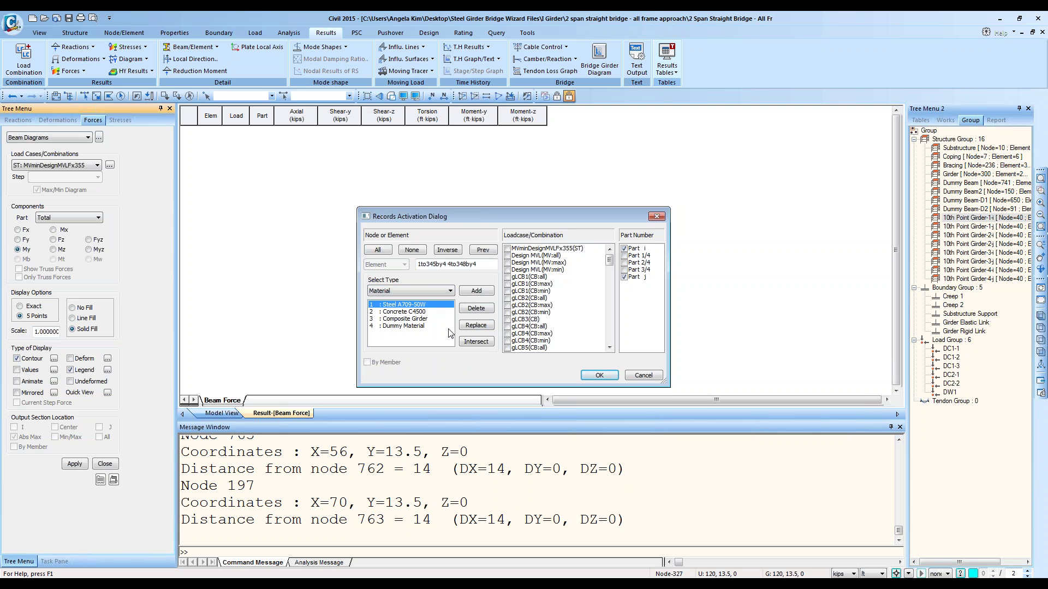
click(475, 326)
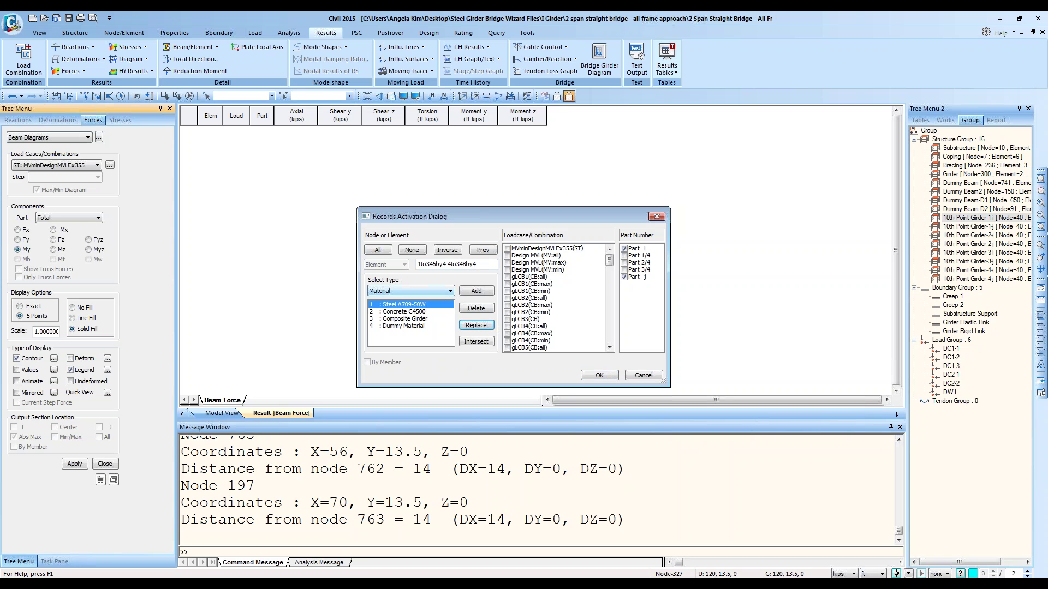
click(506, 284)
click(507, 277)
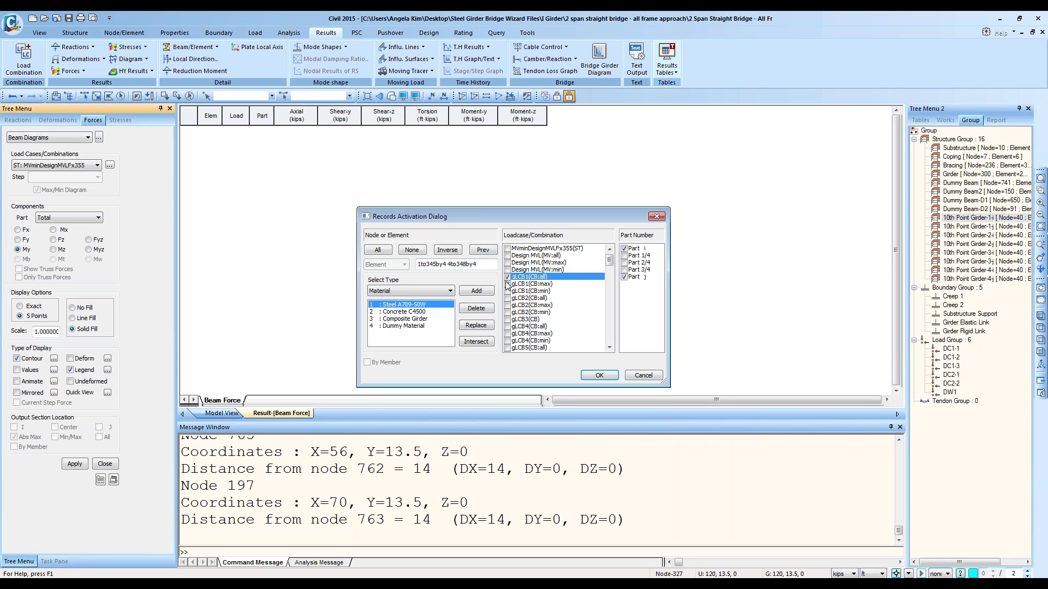
click(506, 284)
click(599, 376)
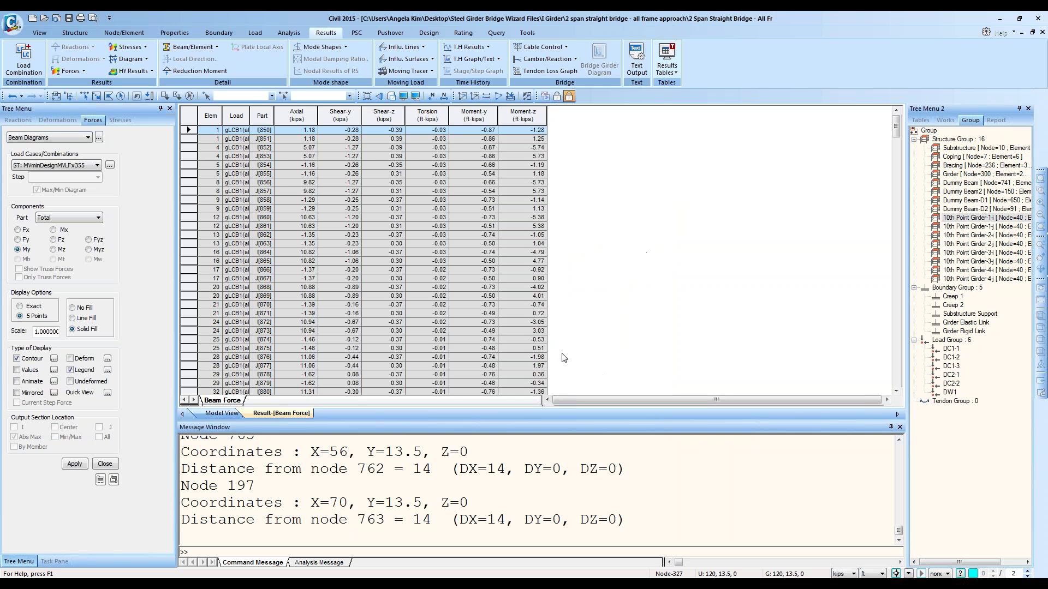
Step: Scroll the gLCB1 beam force records, then open Records Activation from the table's context menu
ctrl+scroll(280, 203, up, 5)
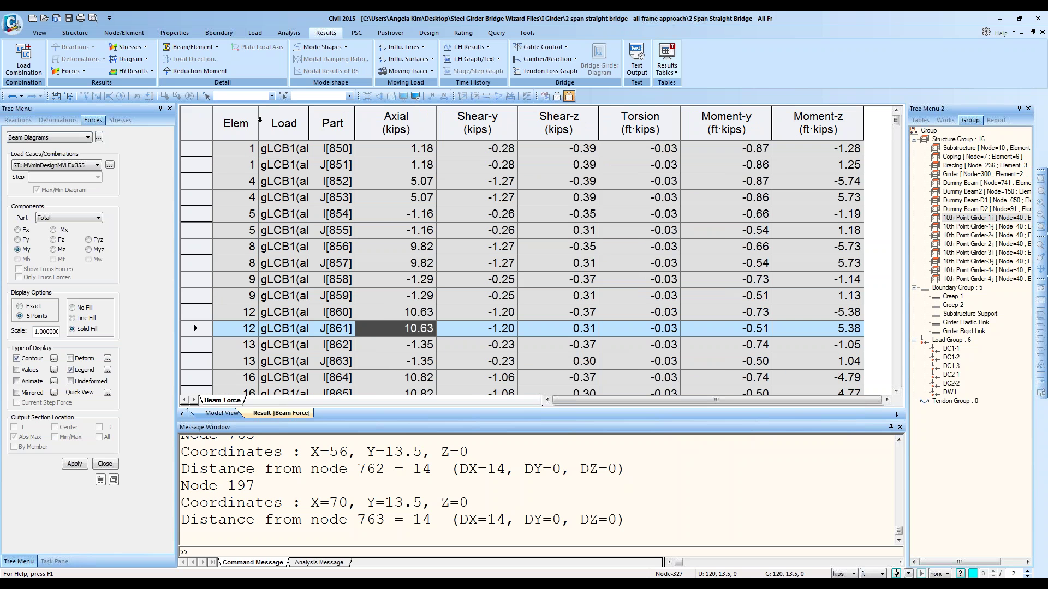
right_click(390, 214)
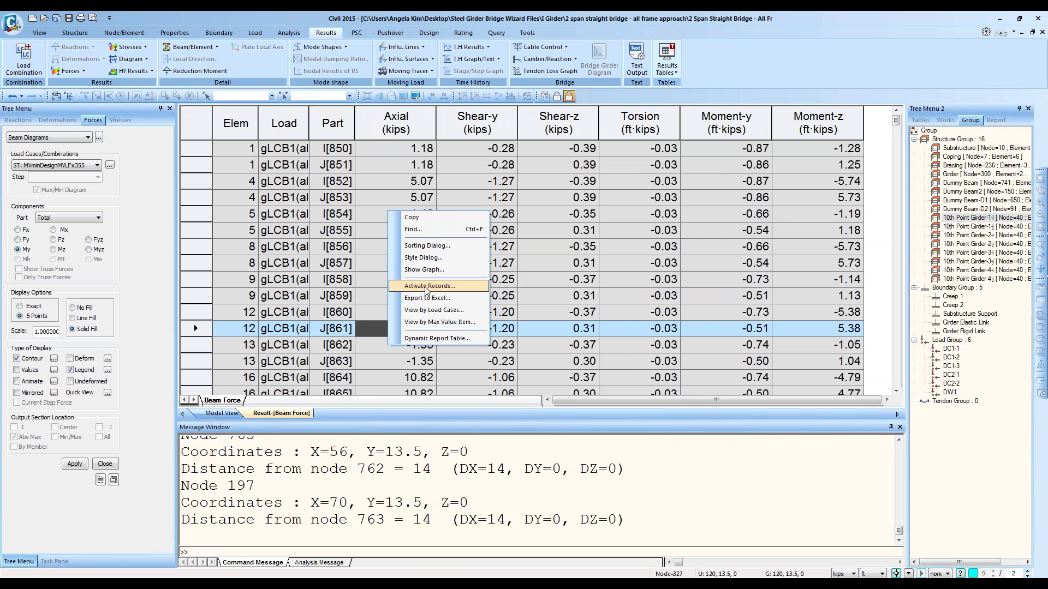
click(786, 230)
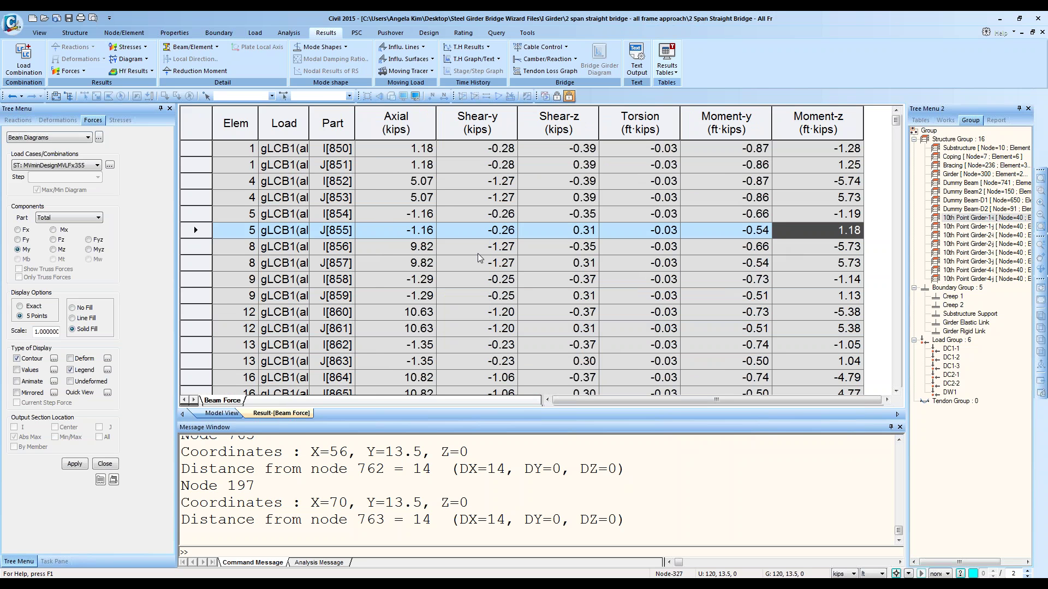
scroll(478, 257, down, 20)
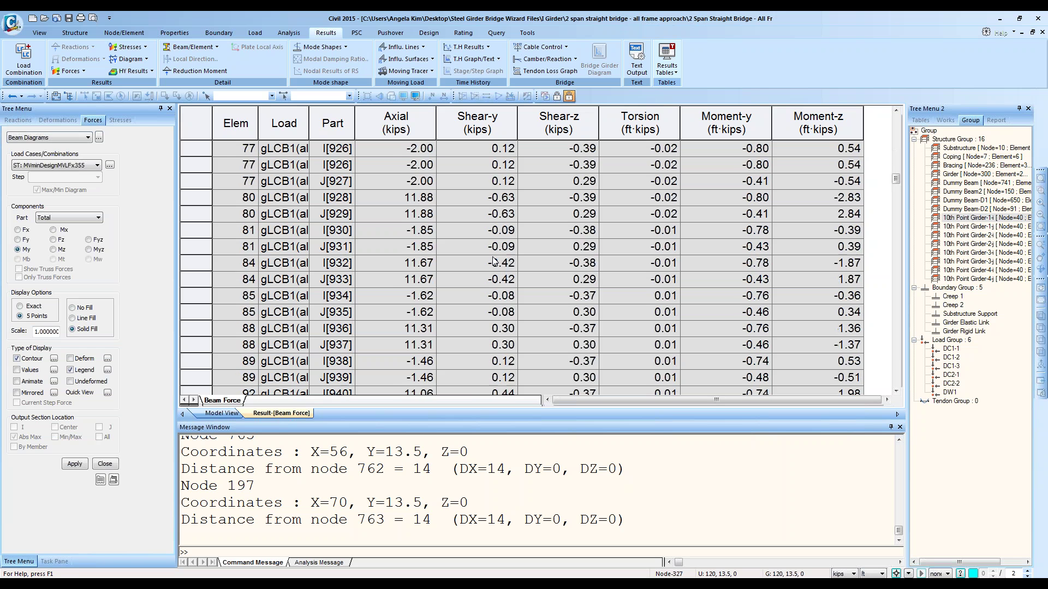
scroll(494, 261, up, 20)
right_click(494, 261)
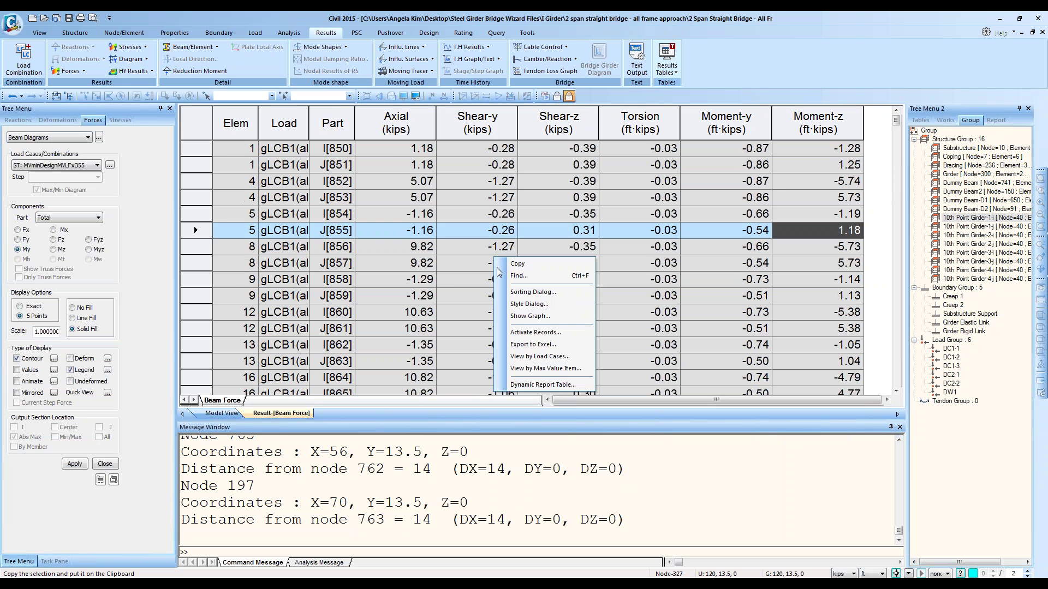
click(535, 331)
Step: Switch the record filter to Structure Group and load the Substructure, Coping, Bracing and Girder groups
click(461, 288)
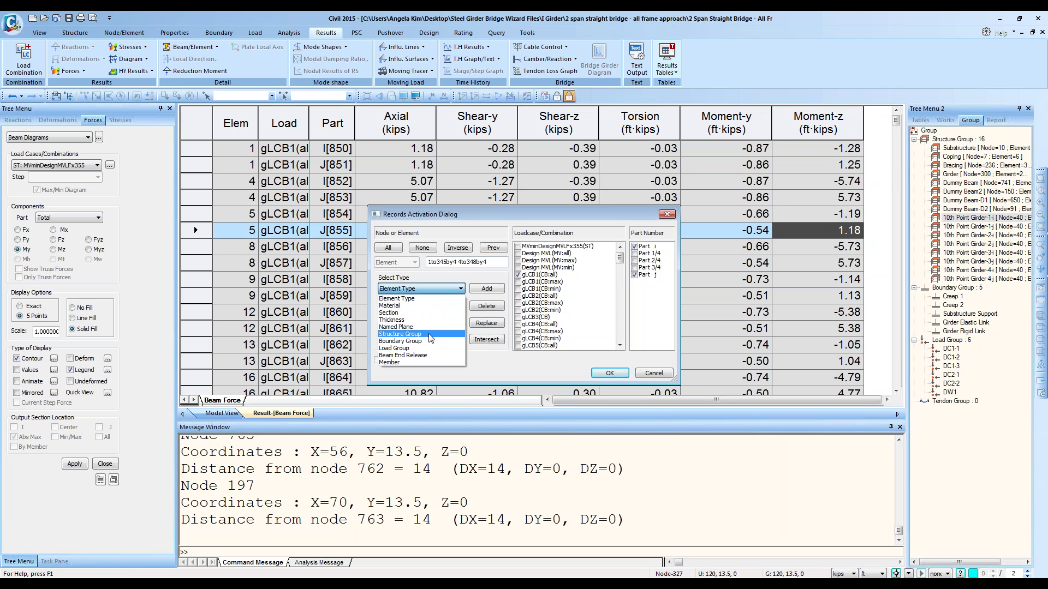
click(389, 334)
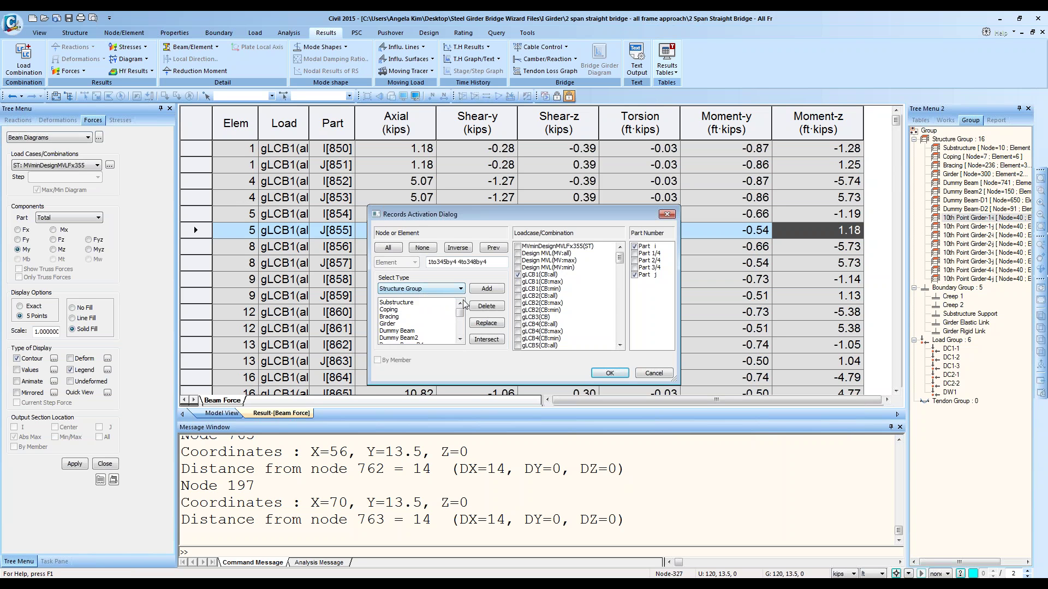
click(404, 309)
click(404, 302)
click(486, 327)
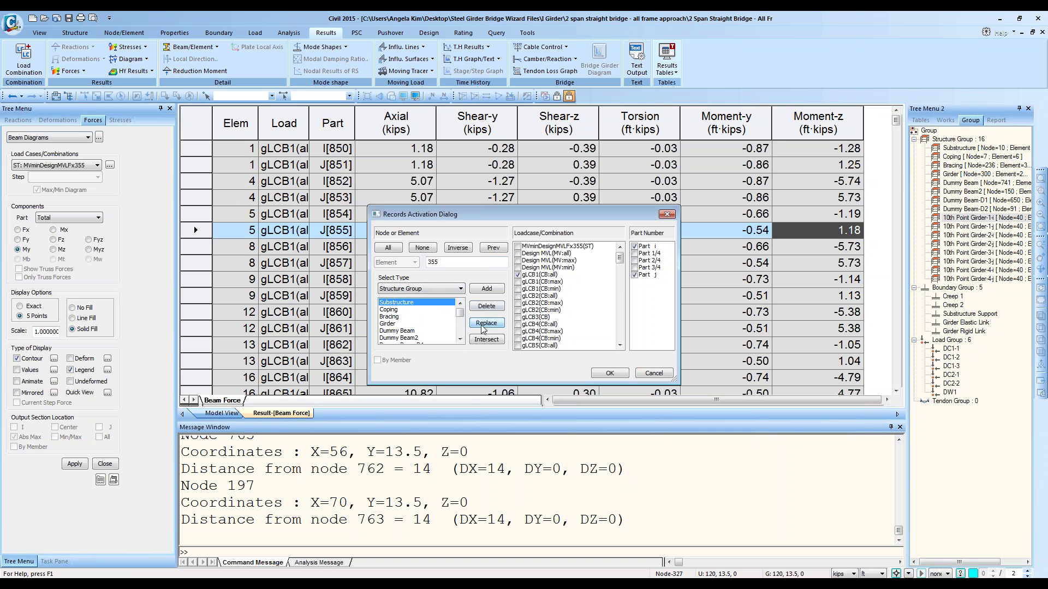
click(386, 310)
click(488, 324)
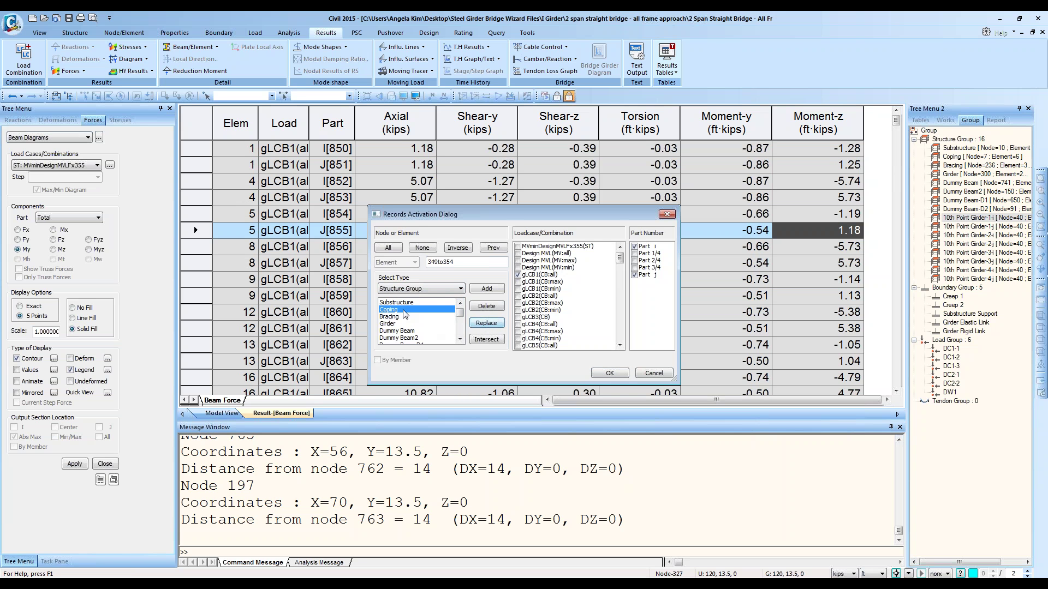
click(388, 316)
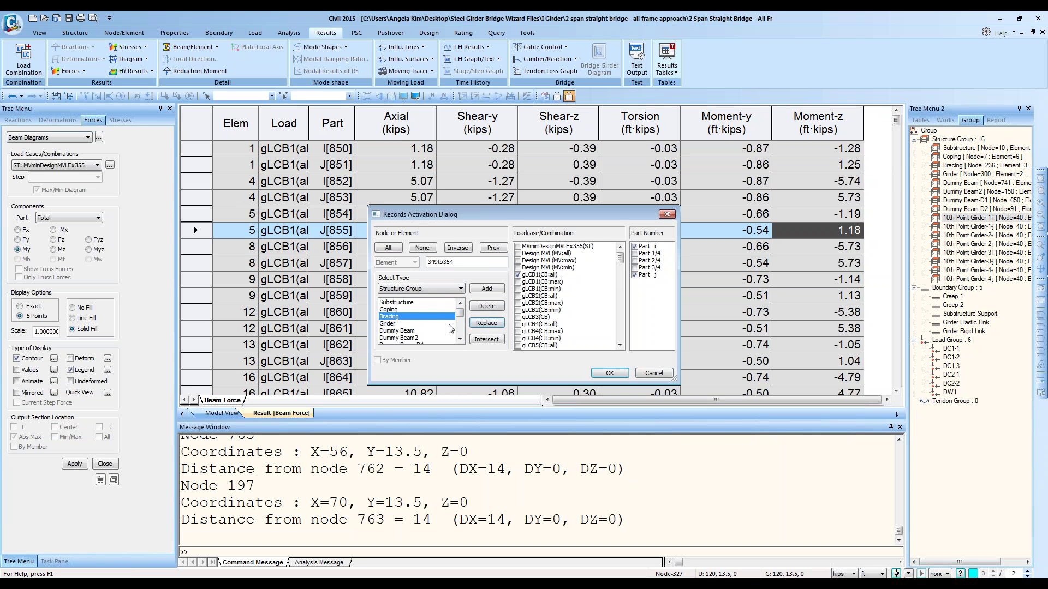
click(486, 323)
click(388, 324)
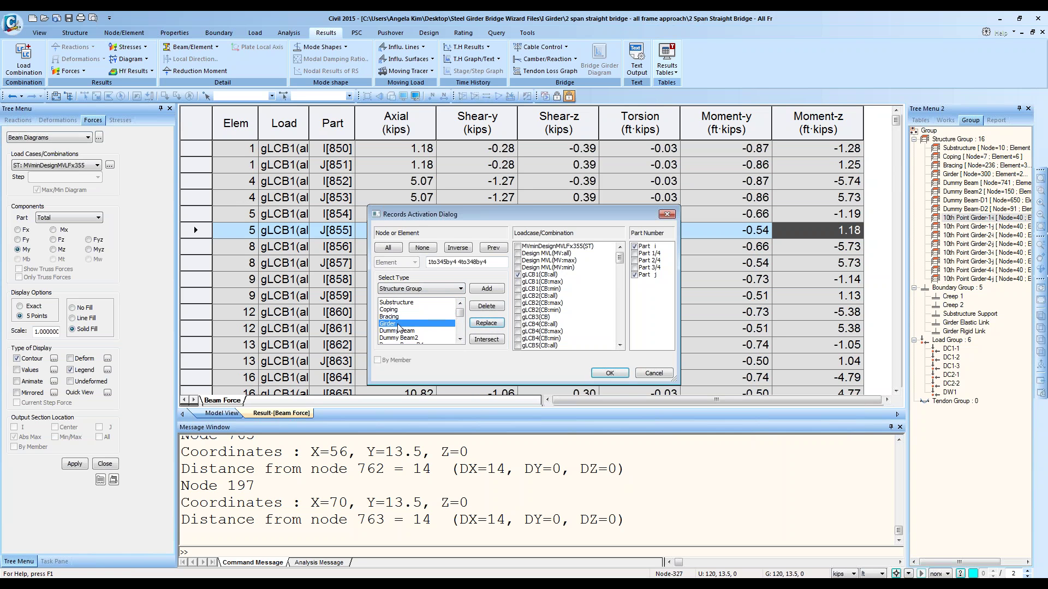
click(485, 324)
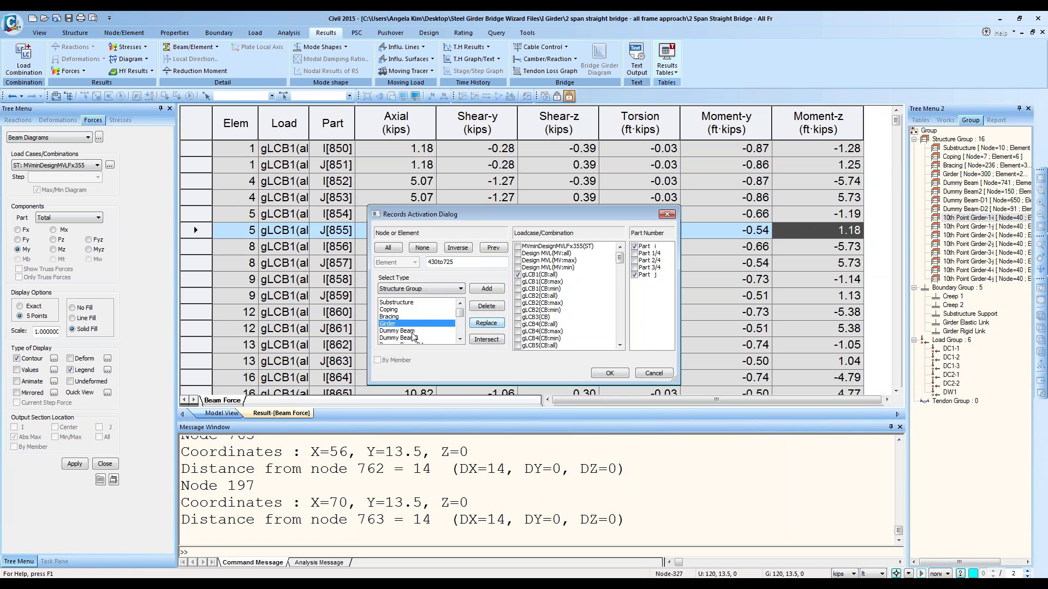
Step: Load the 10th Point Girder-1-i group's elements and switch the results to Part i only
click(425, 331)
scroll(425, 335, down, 2)
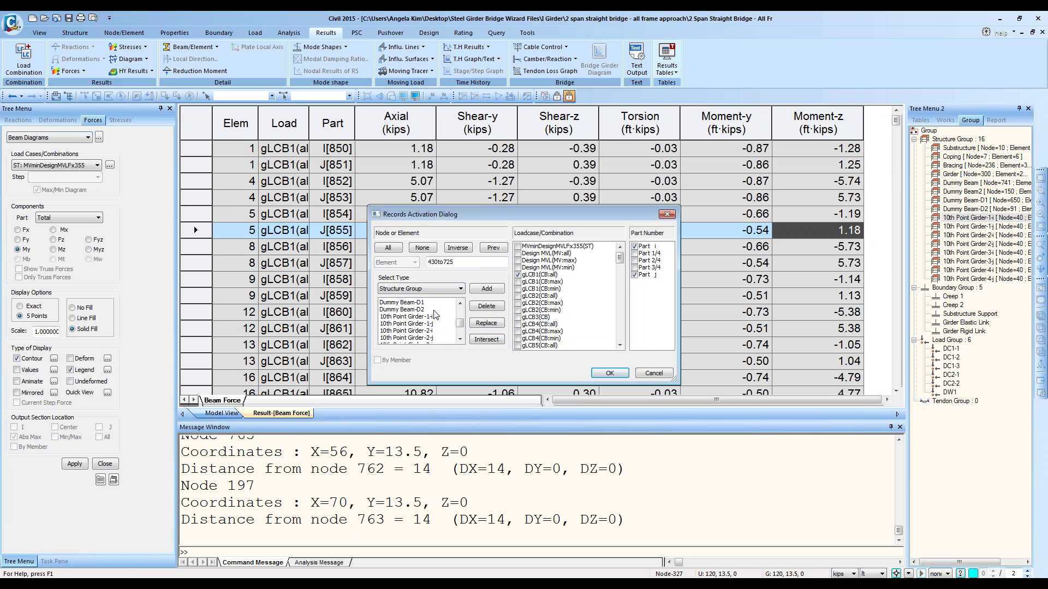
click(429, 317)
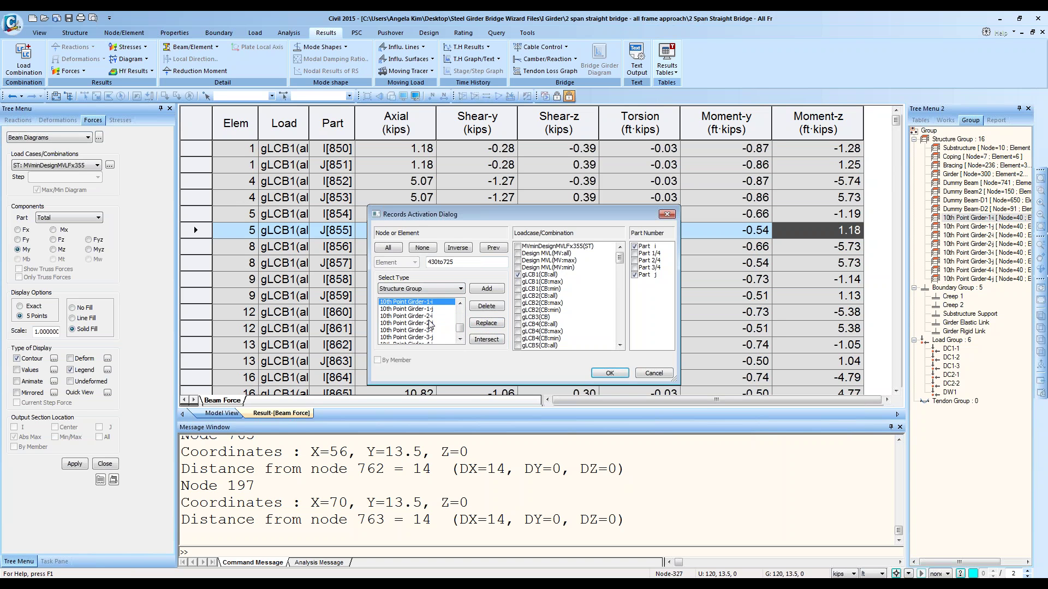
click(425, 323)
click(425, 330)
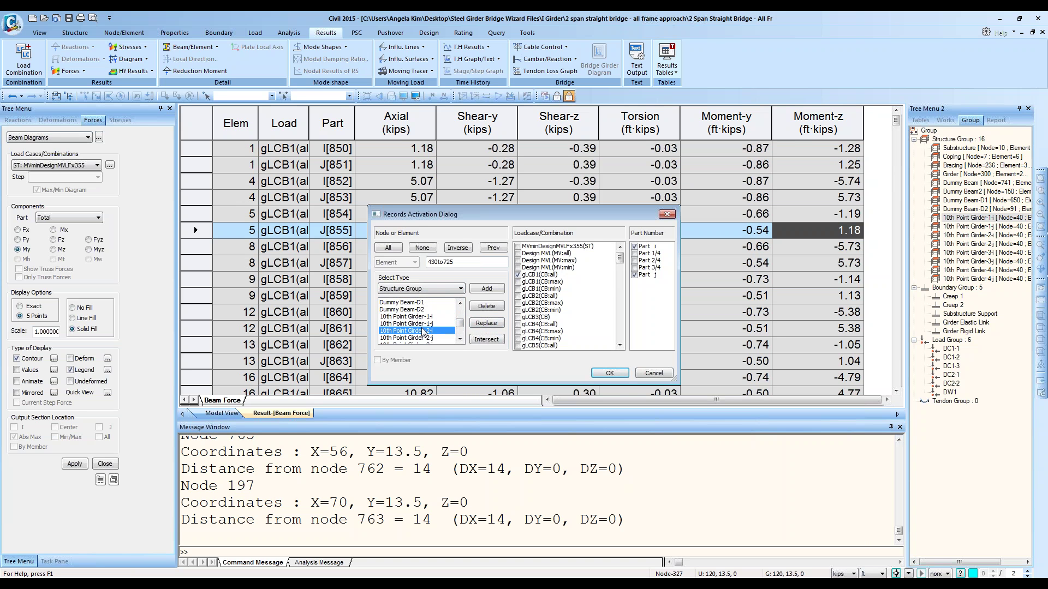
scroll(424, 332, down, 1)
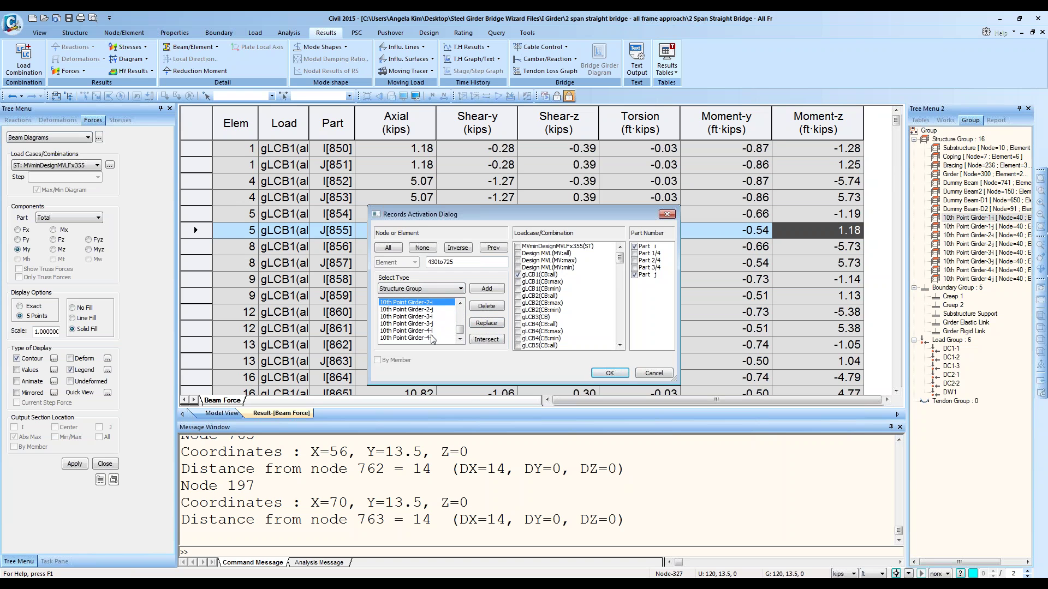
click(424, 310)
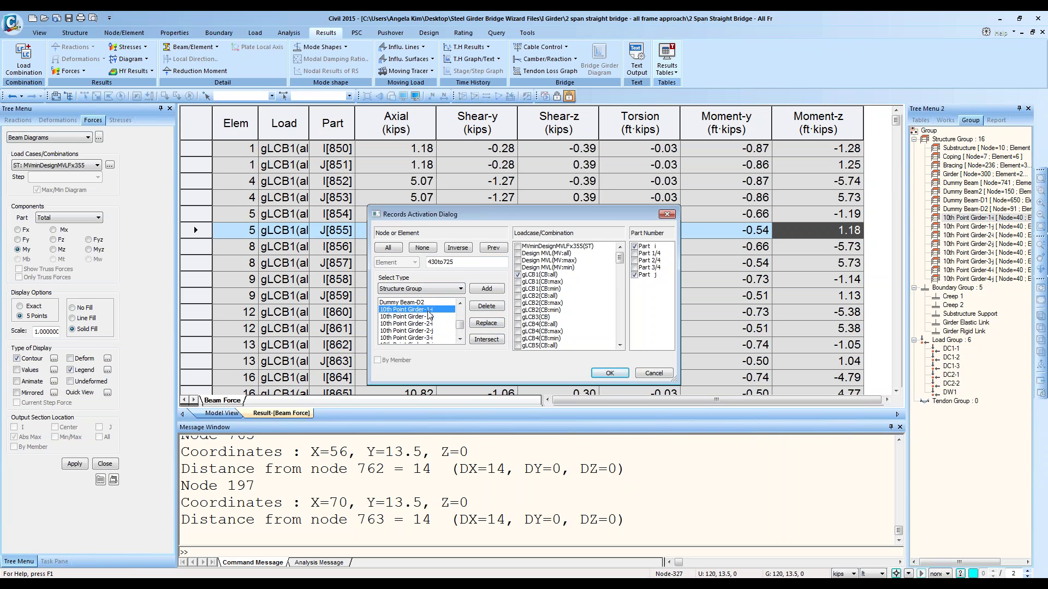
click(486, 323)
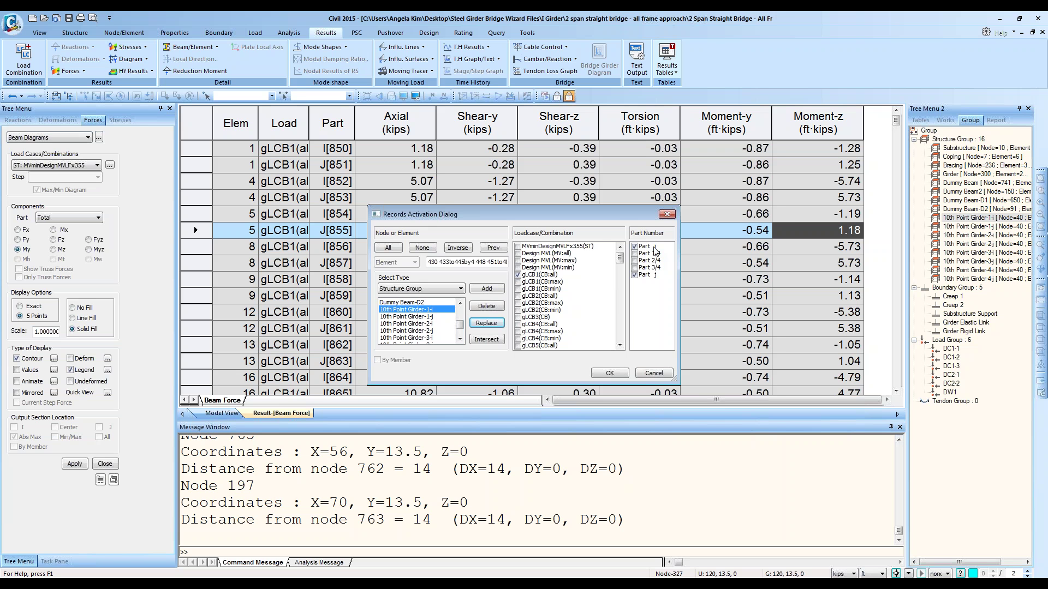
click(635, 276)
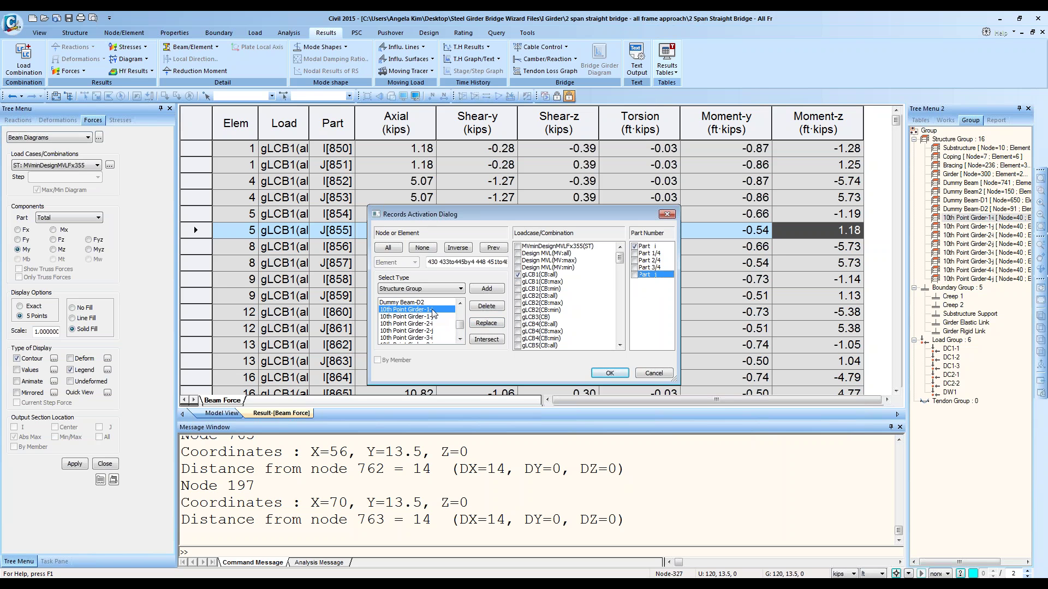
click(645, 246)
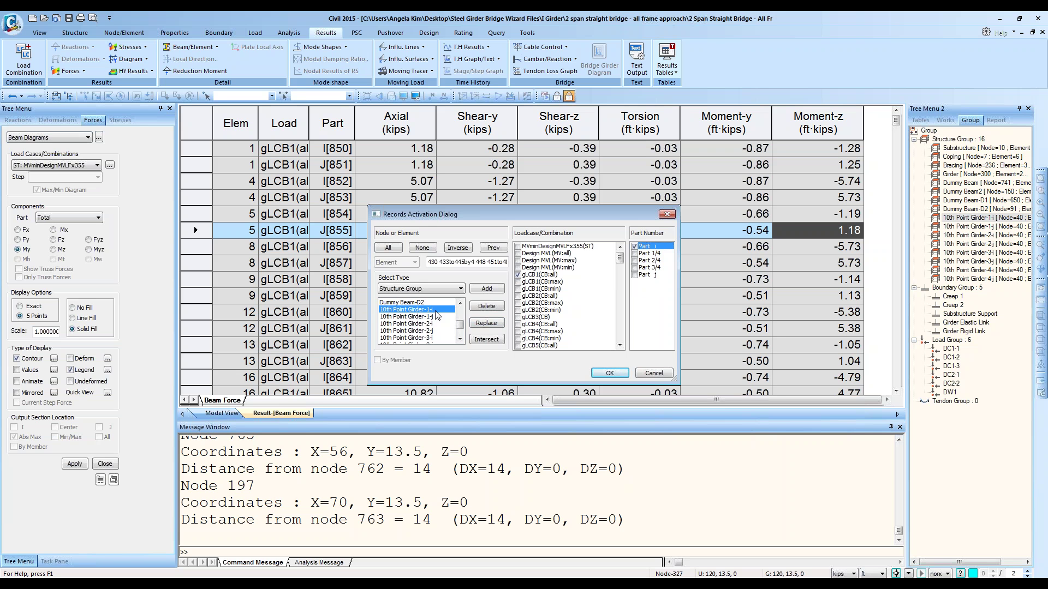
click(634, 246)
Step: Replace the list with the 10th Point Girder-1-j elements, keeping only Part j results
click(387, 317)
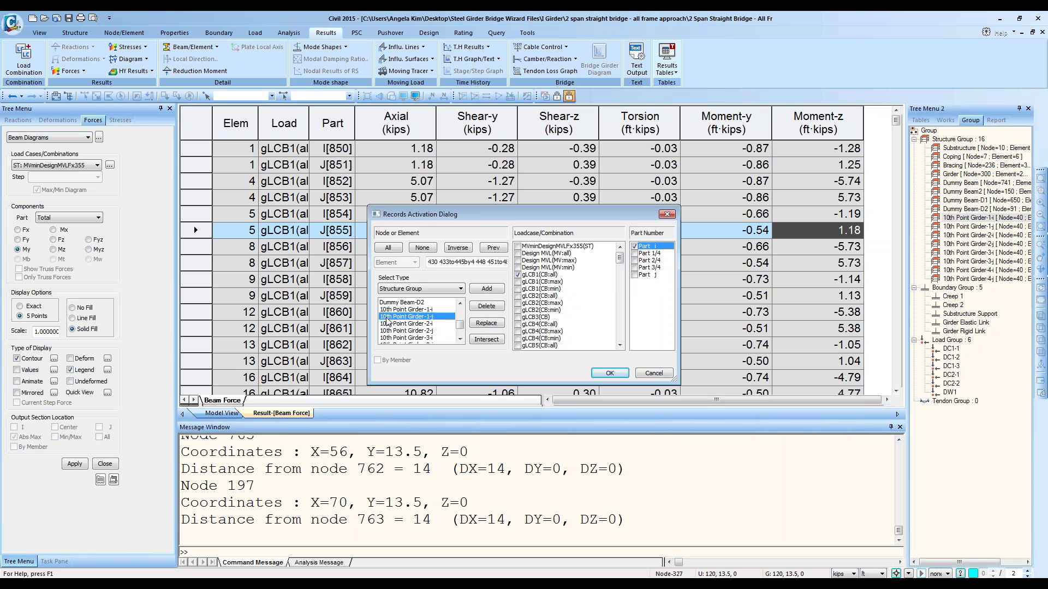
click(487, 323)
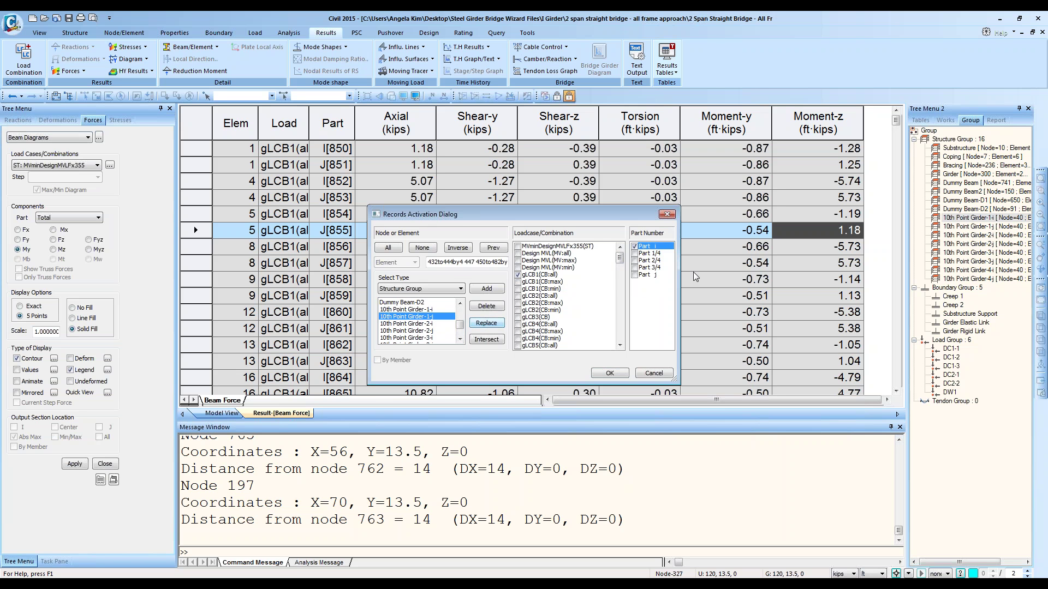
click(634, 247)
click(635, 276)
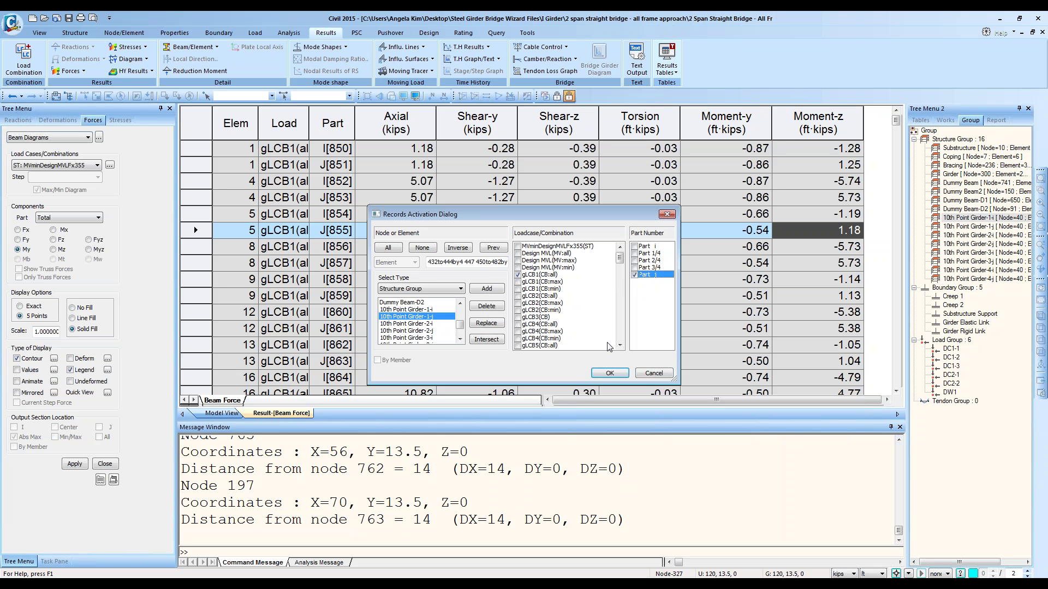
Step: Apply the filter and enlarge the Beam Force table to the full window height
click(609, 374)
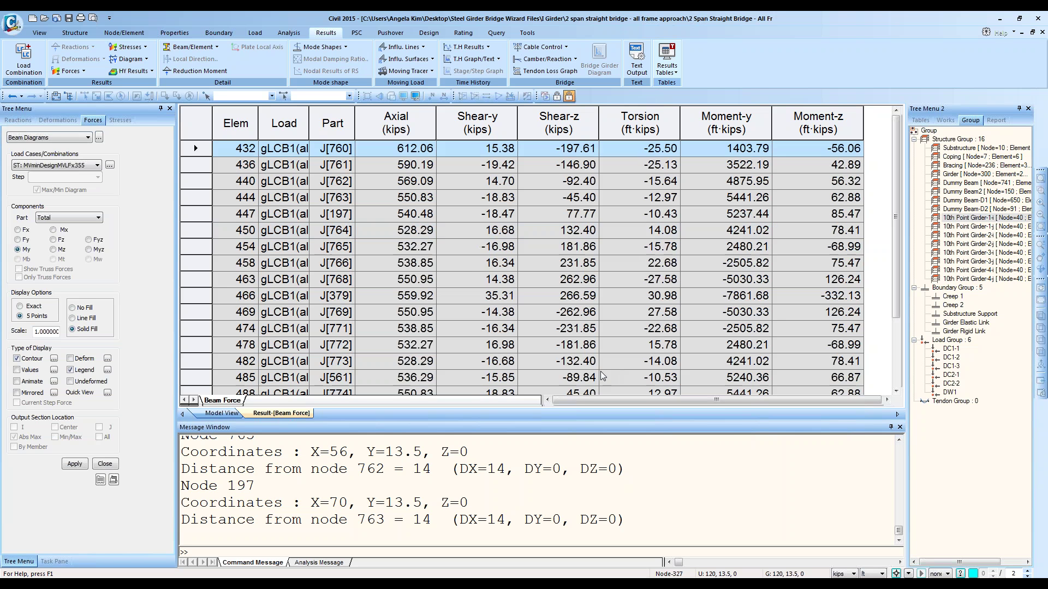
scroll(578, 338, down, 2)
scroll(543, 291, up, 2)
click(550, 299)
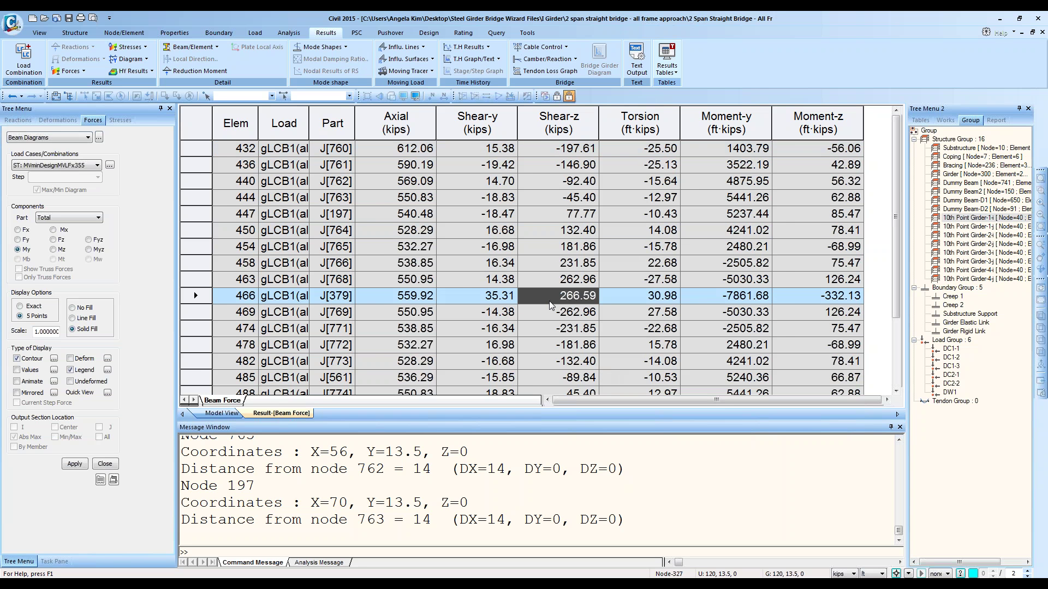
ctrl+scroll(665, 285, down, 2)
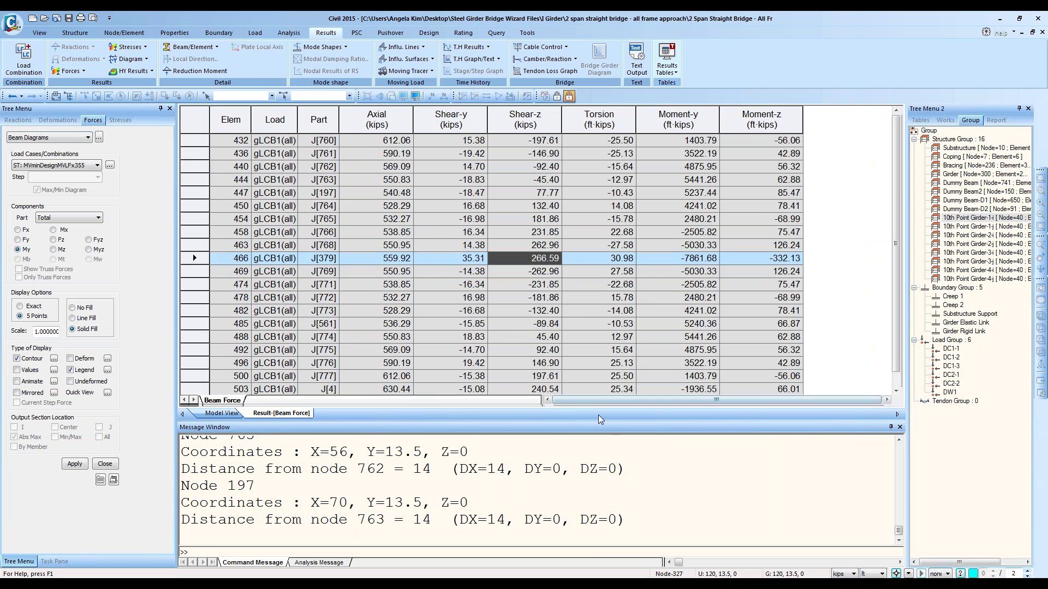
drag(595, 421, 595, 476)
drag(595, 519, 595, 546)
click(414, 336)
ctrl+scroll(415, 337, up, 3)
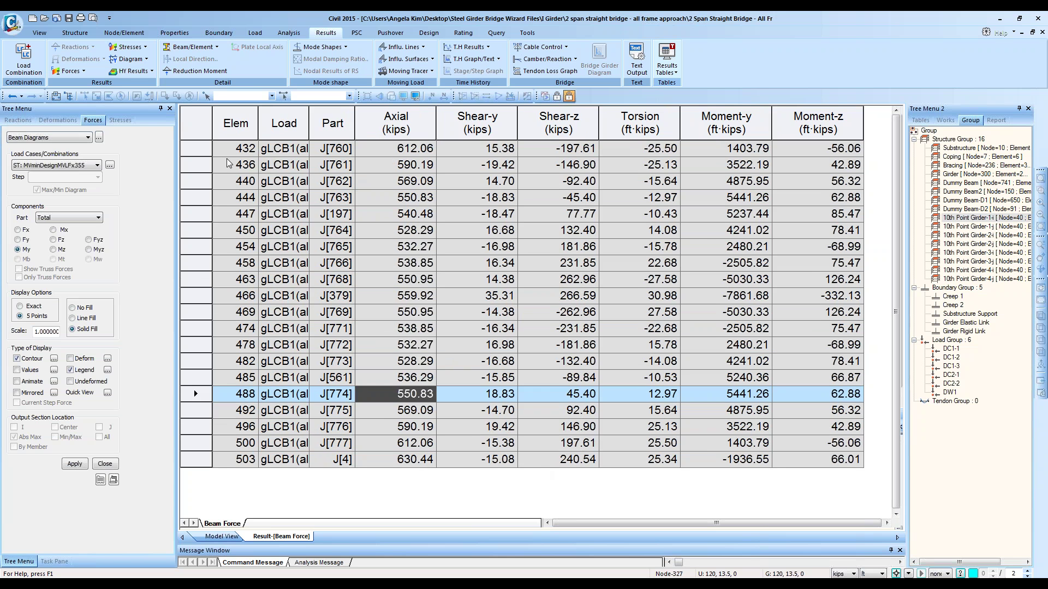
Step: Step through the girder element rows from the top of the list down to the last one
click(244, 146)
click(246, 162)
click(246, 178)
click(247, 194)
click(247, 211)
click(247, 227)
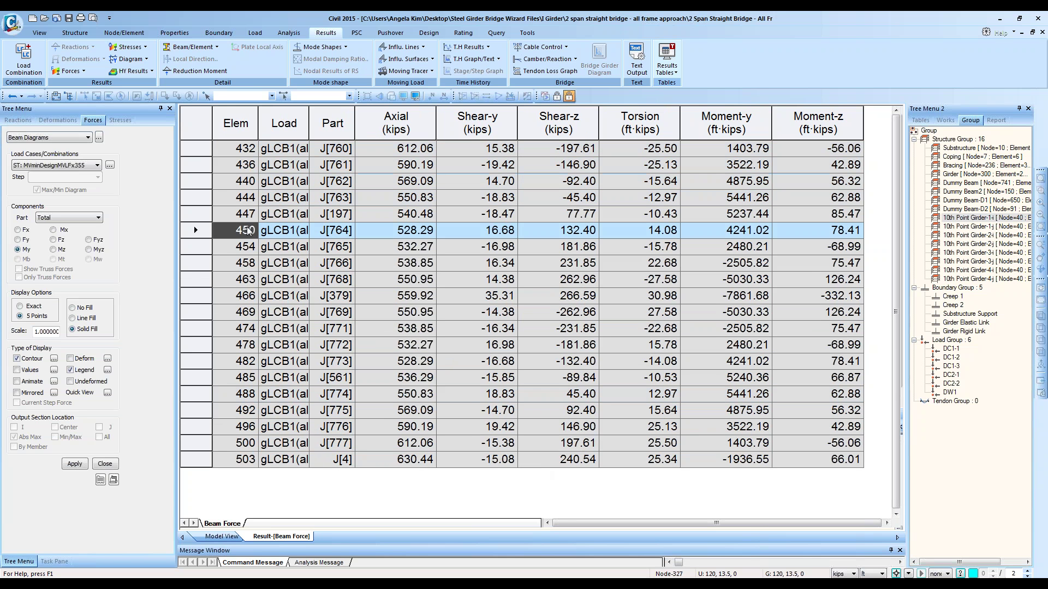
click(247, 248)
click(247, 264)
click(246, 279)
click(246, 295)
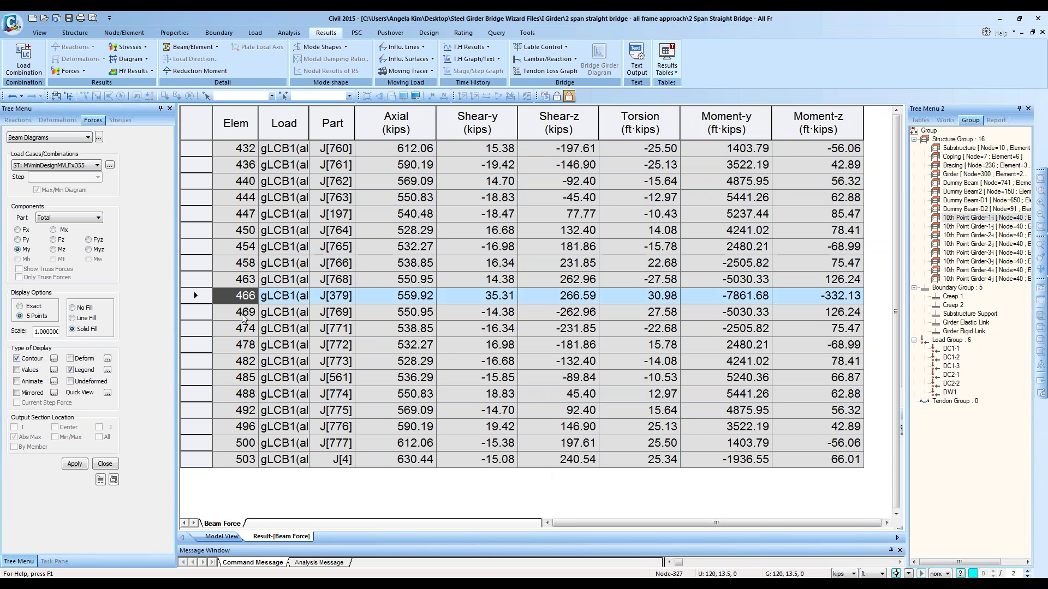
click(244, 313)
click(245, 329)
click(246, 346)
click(247, 361)
click(248, 377)
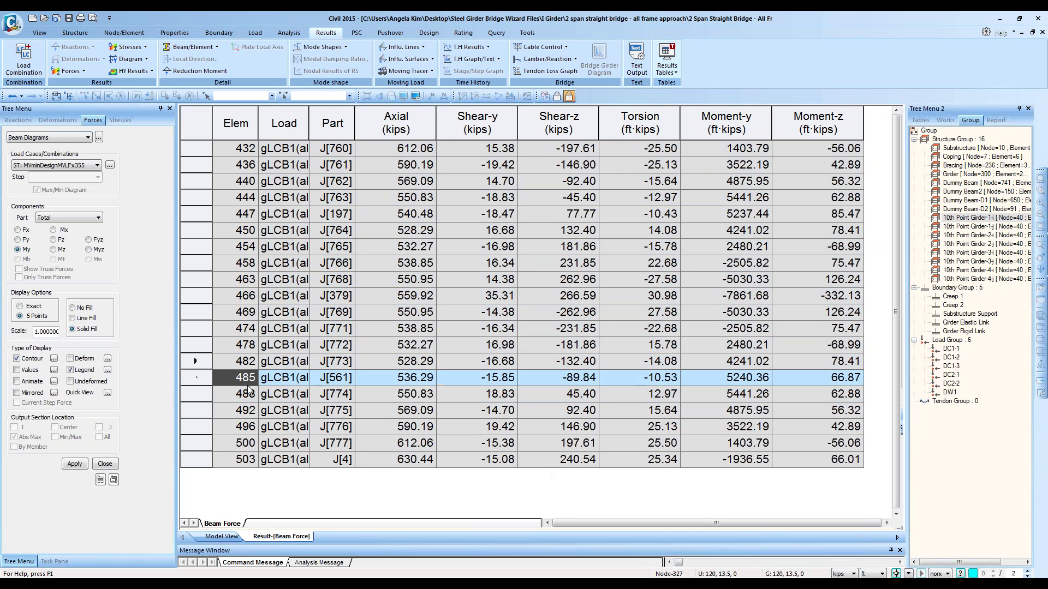
click(248, 394)
click(249, 410)
click(251, 427)
click(252, 444)
click(249, 458)
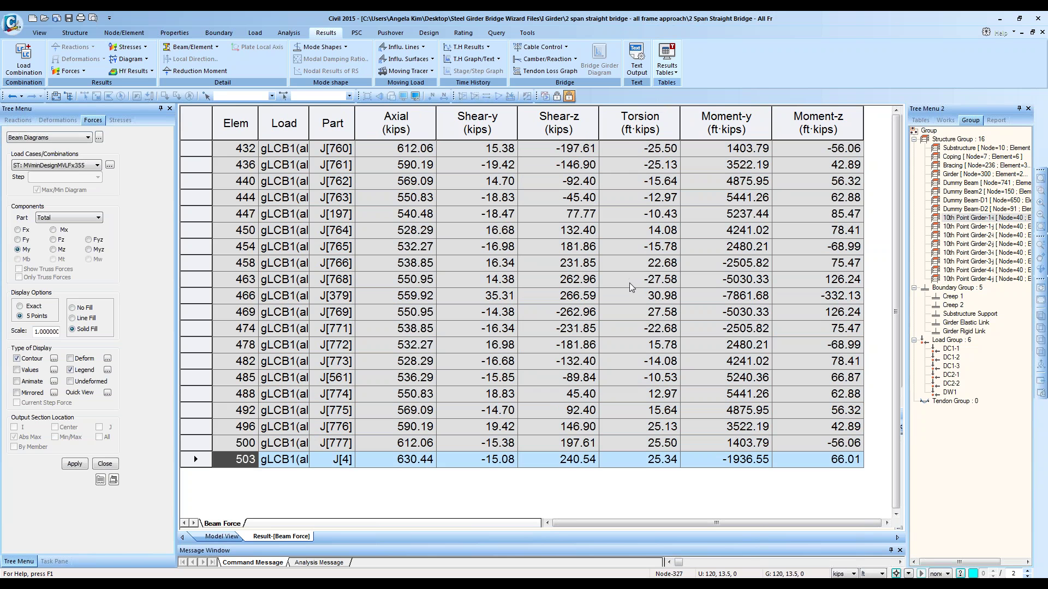
Step: Select the Elem, Torsion, Moment-y and Moment-z columns and bring up their context menu
click(242, 124)
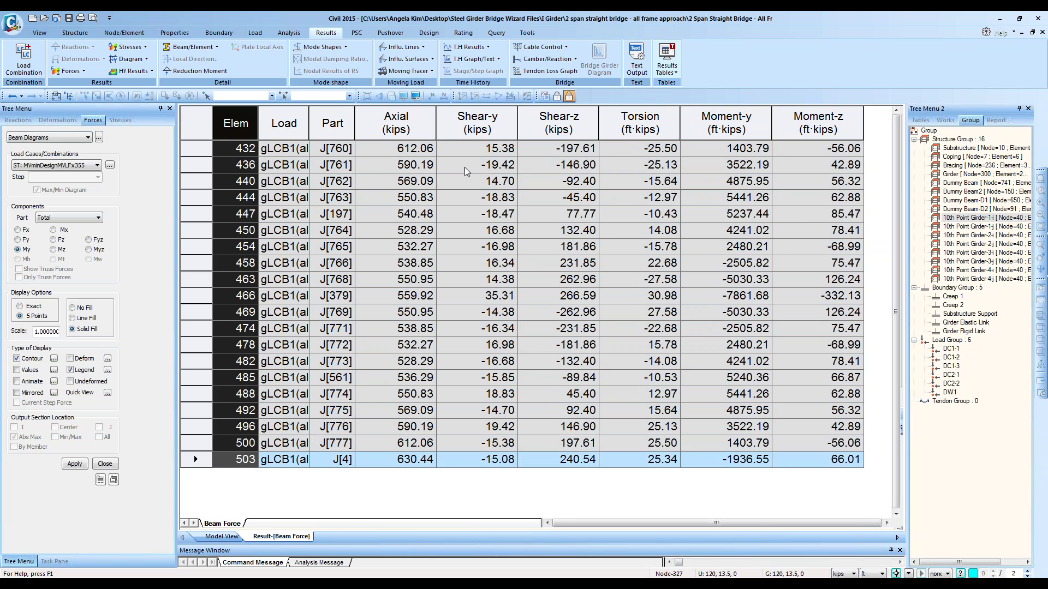
ctrl+click(734, 126)
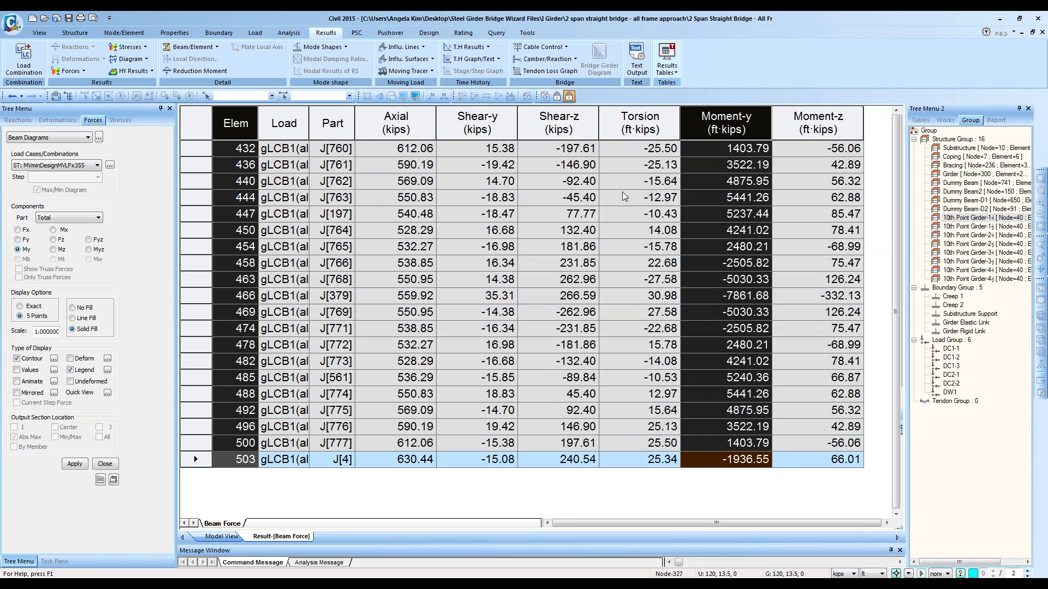
right_click(740, 201)
click(728, 121)
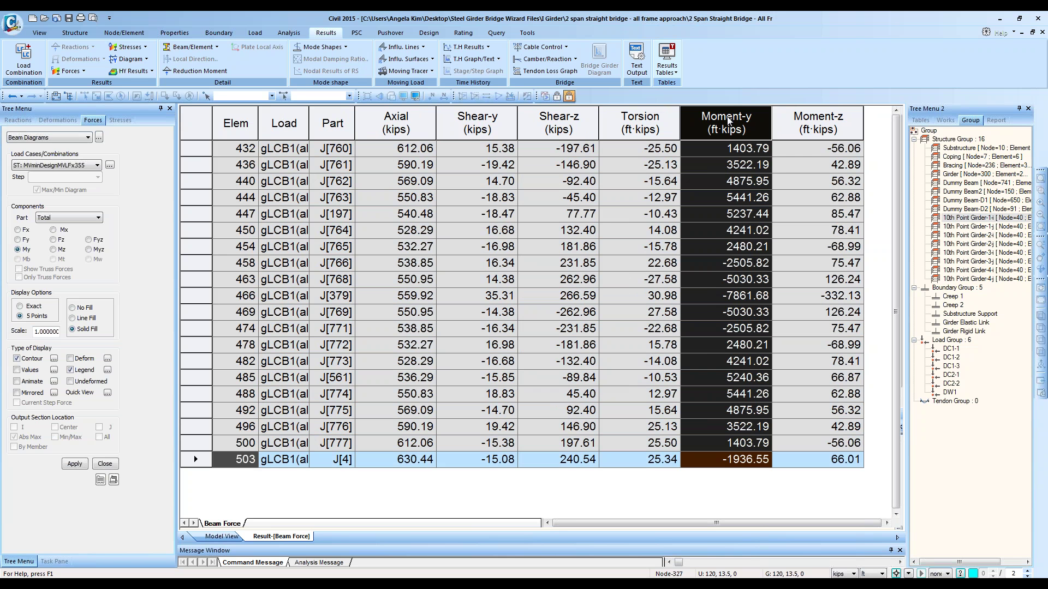
ctrl+click(238, 124)
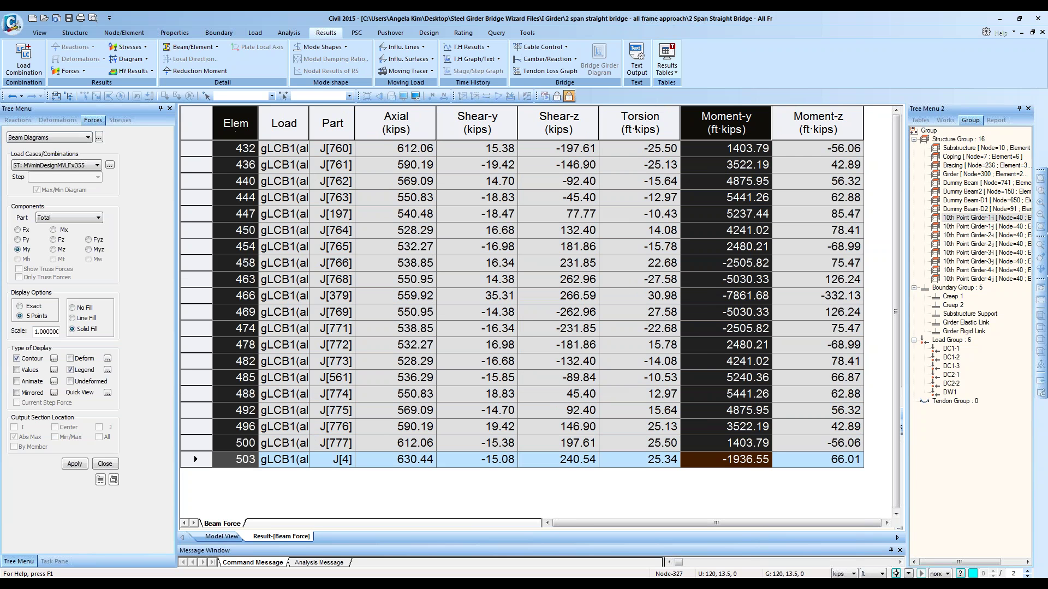
drag(773, 123, 639, 111)
ctrl+click(254, 117)
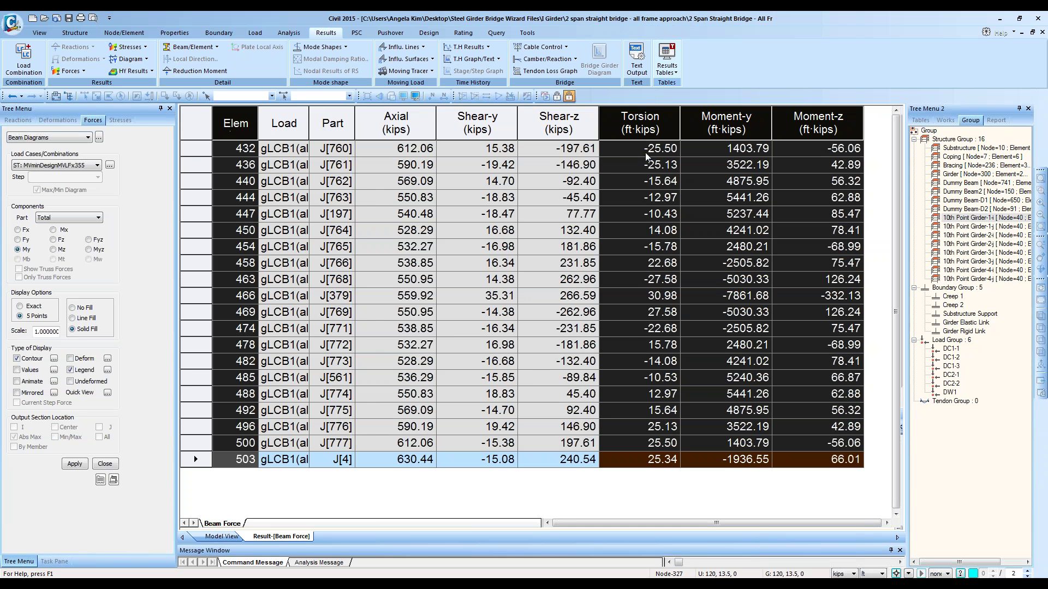
right_click(650, 158)
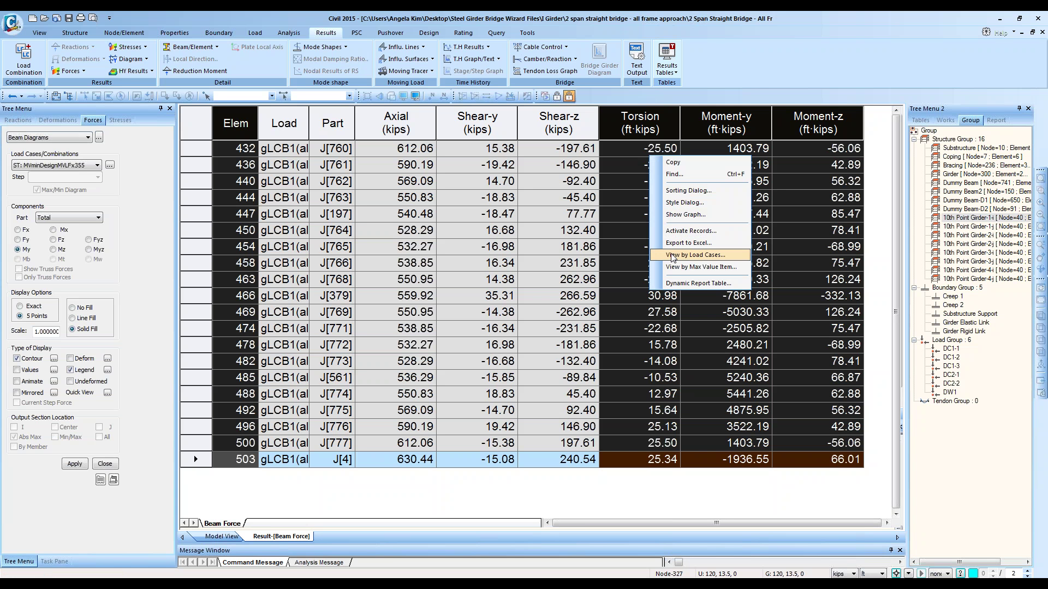
click(693, 216)
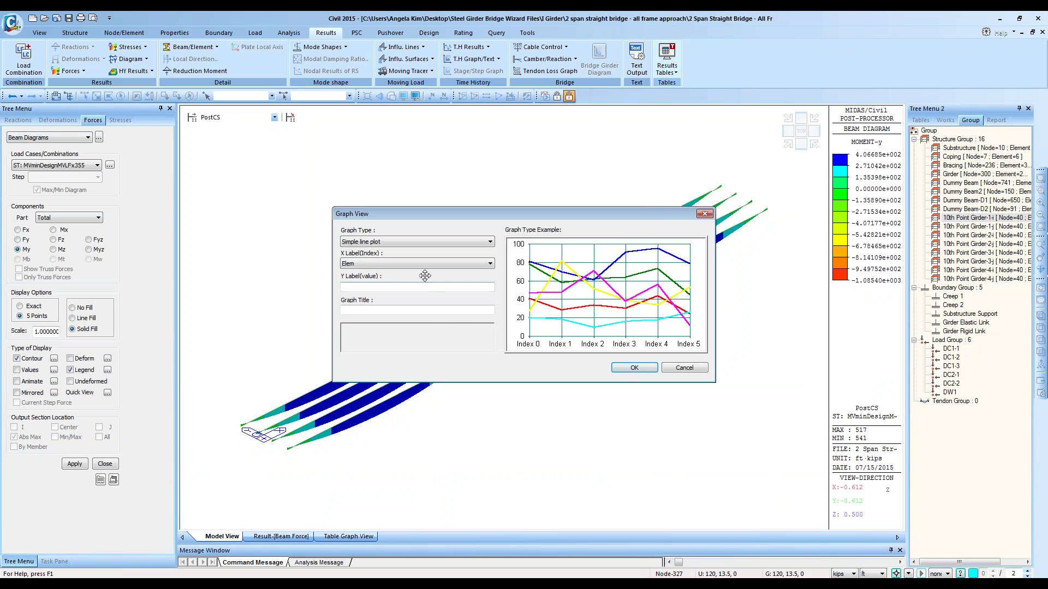
click(632, 367)
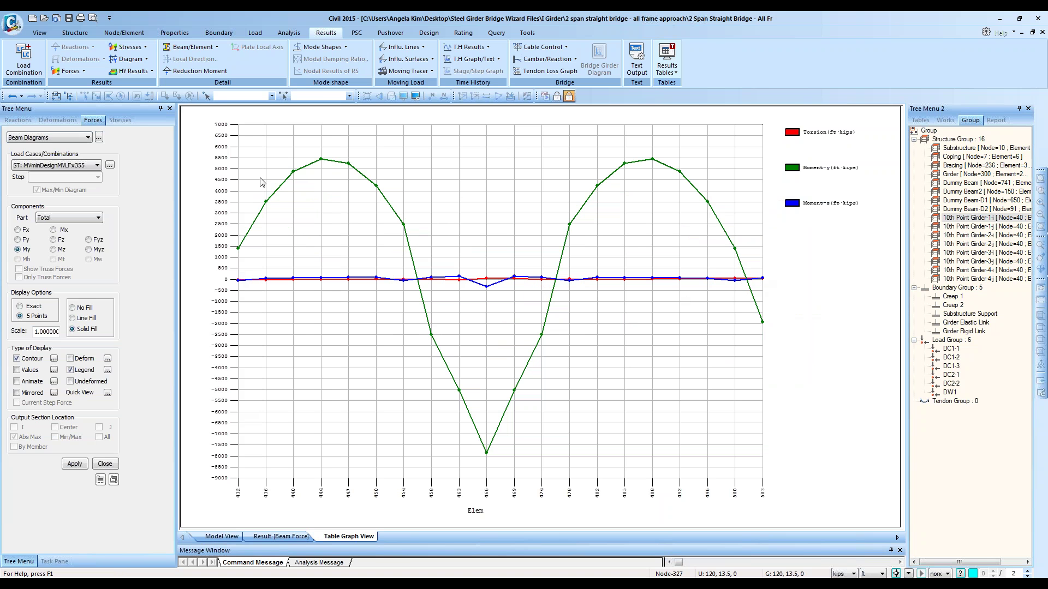
right_click(365, 536)
click(389, 561)
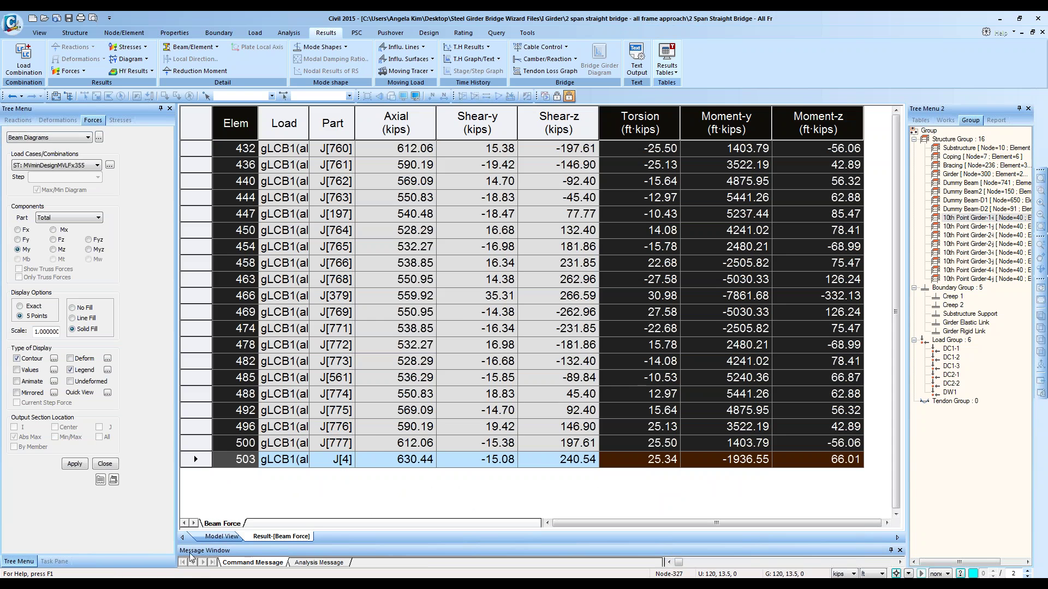
Step: Return to the model view, reset to the initial view and look from the top
click(217, 537)
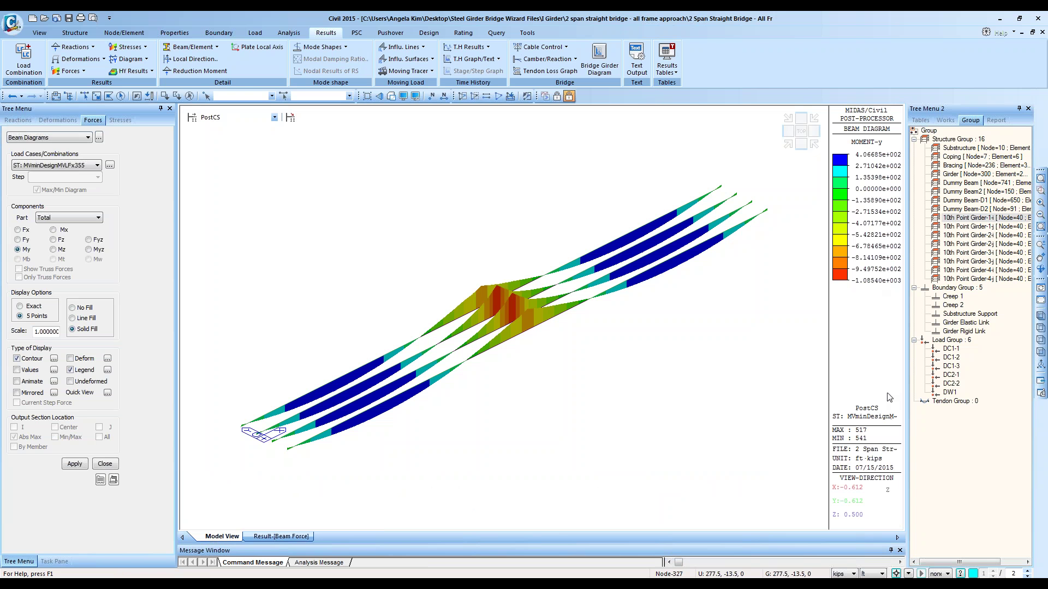
click(40, 33)
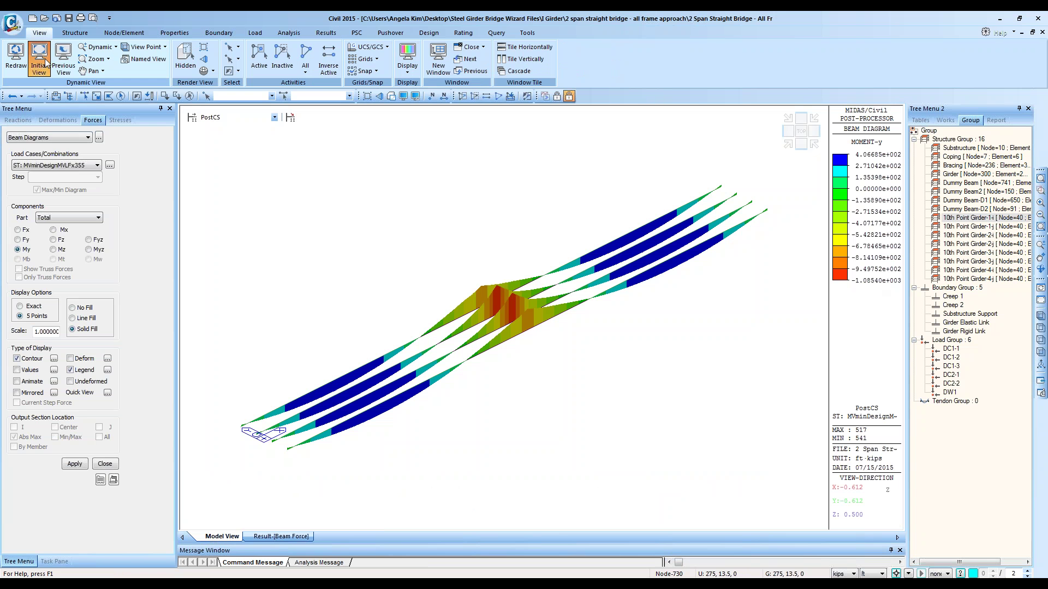
click(39, 58)
click(889, 145)
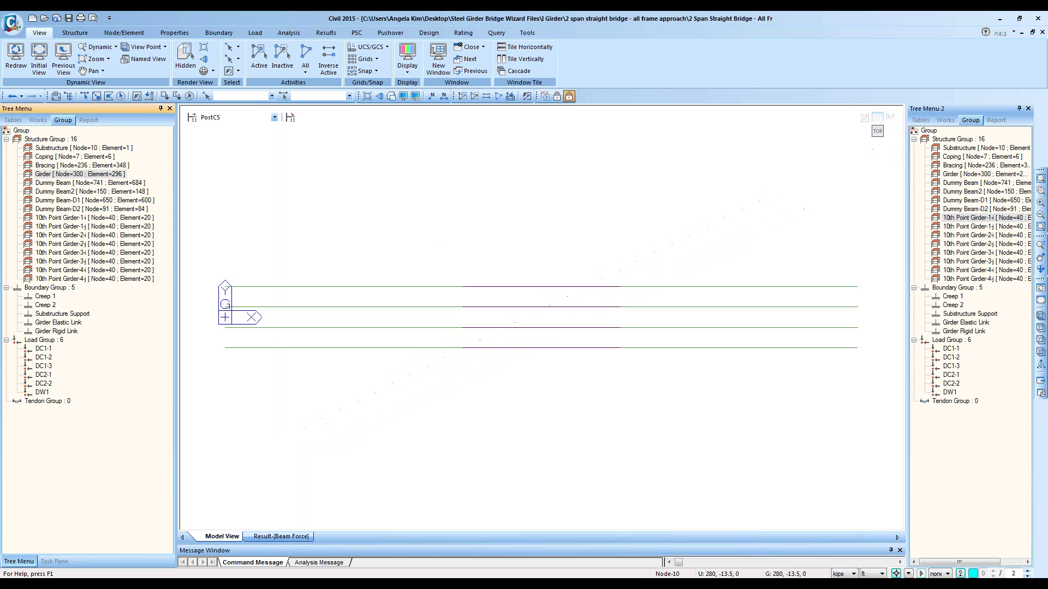
Step: Select the 10th Point Girder-1-i group's nodes and window-select the girder's right-end node
click(965, 217)
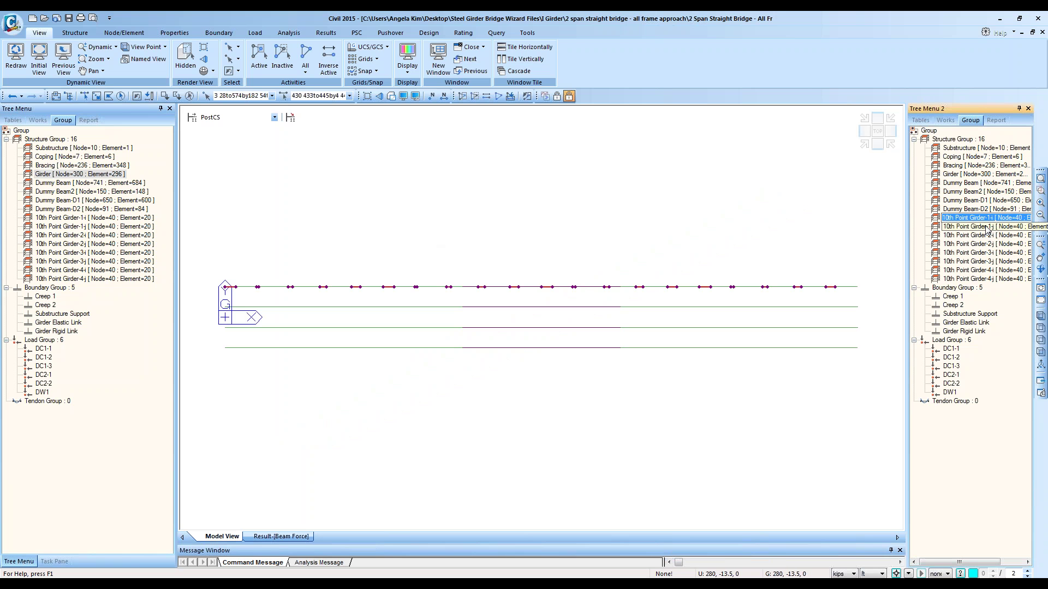
click(965, 227)
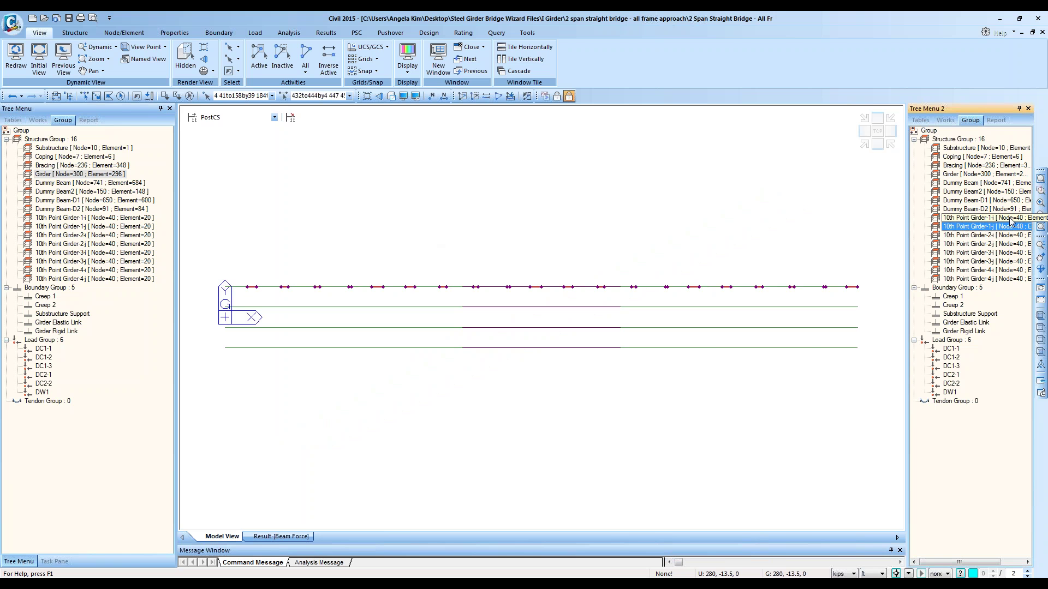
click(1009, 219)
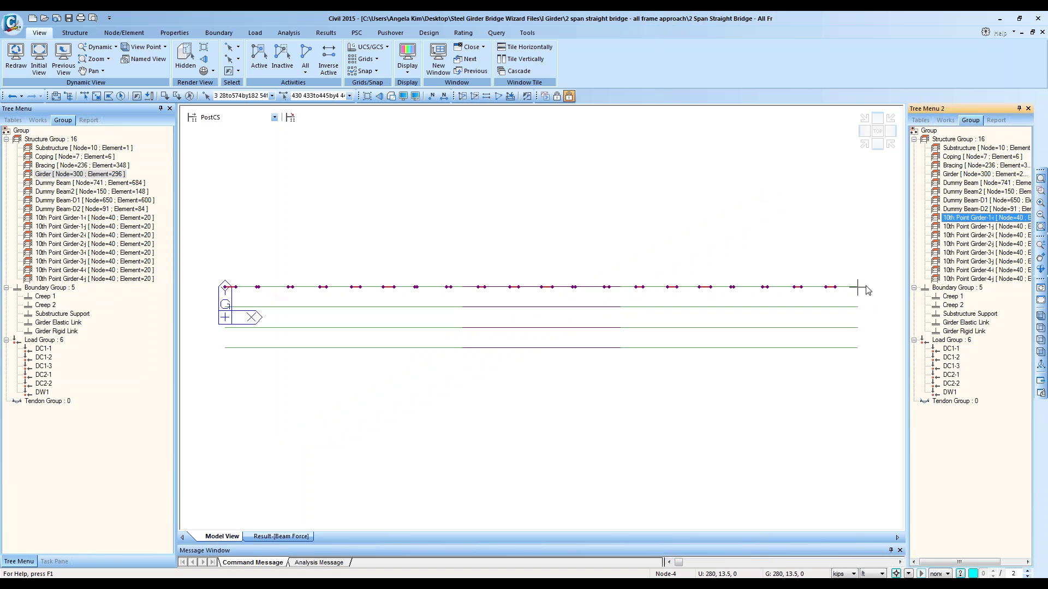
click(980, 227)
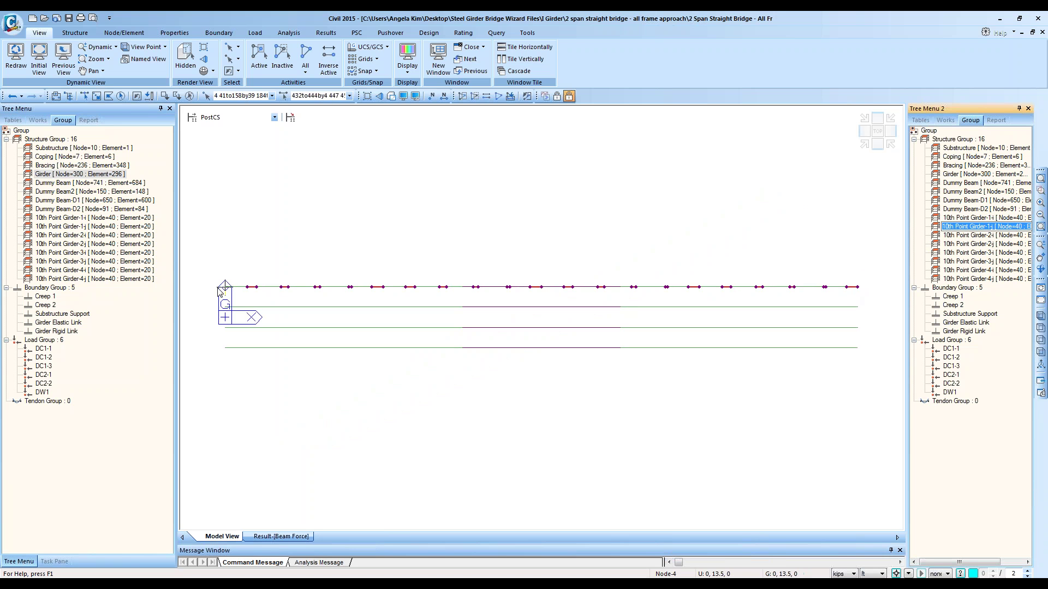
click(976, 209)
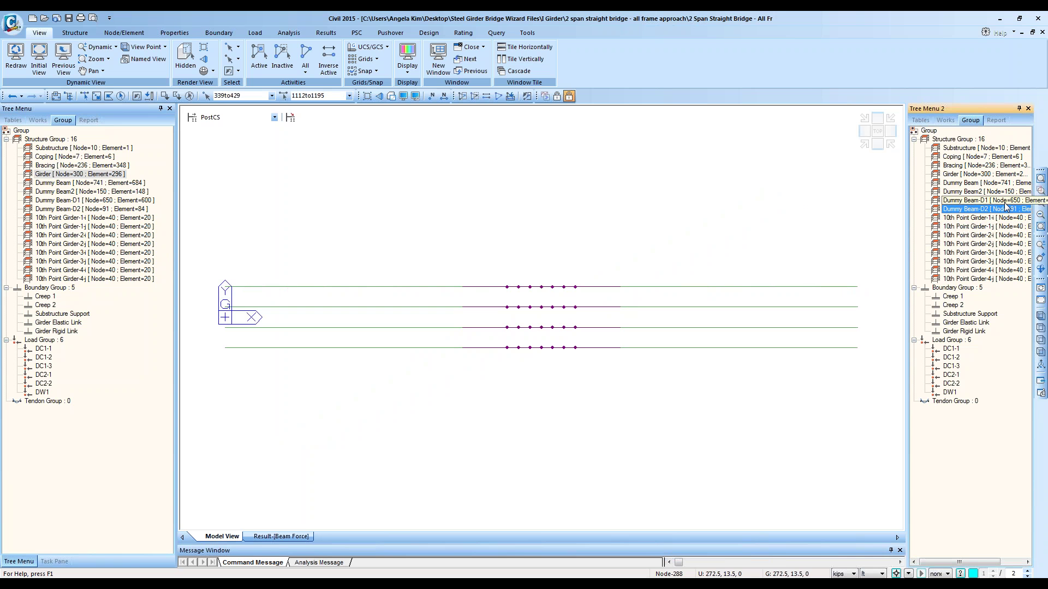
click(976, 217)
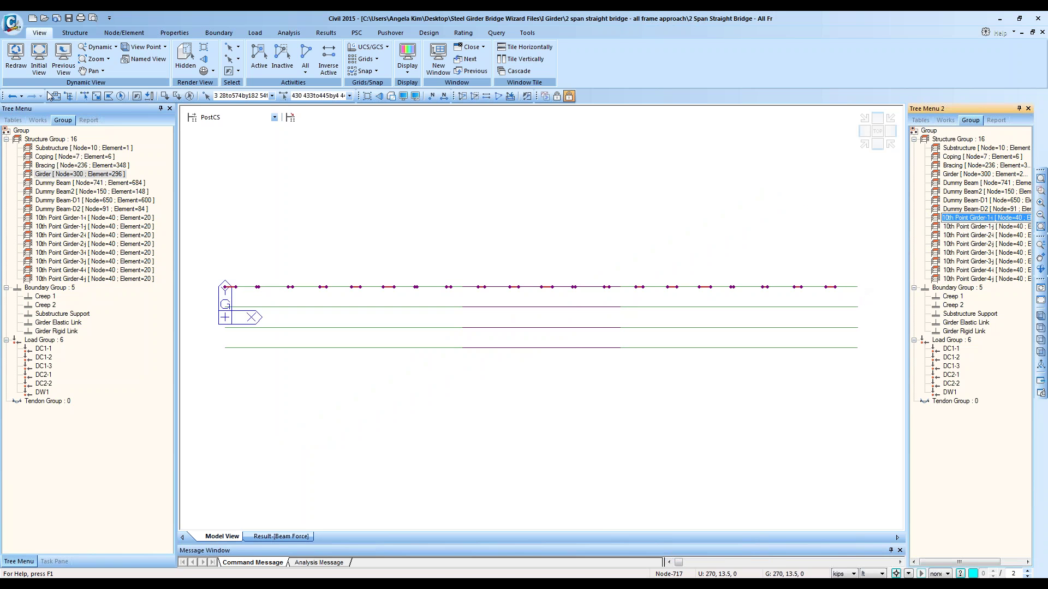
click(96, 95)
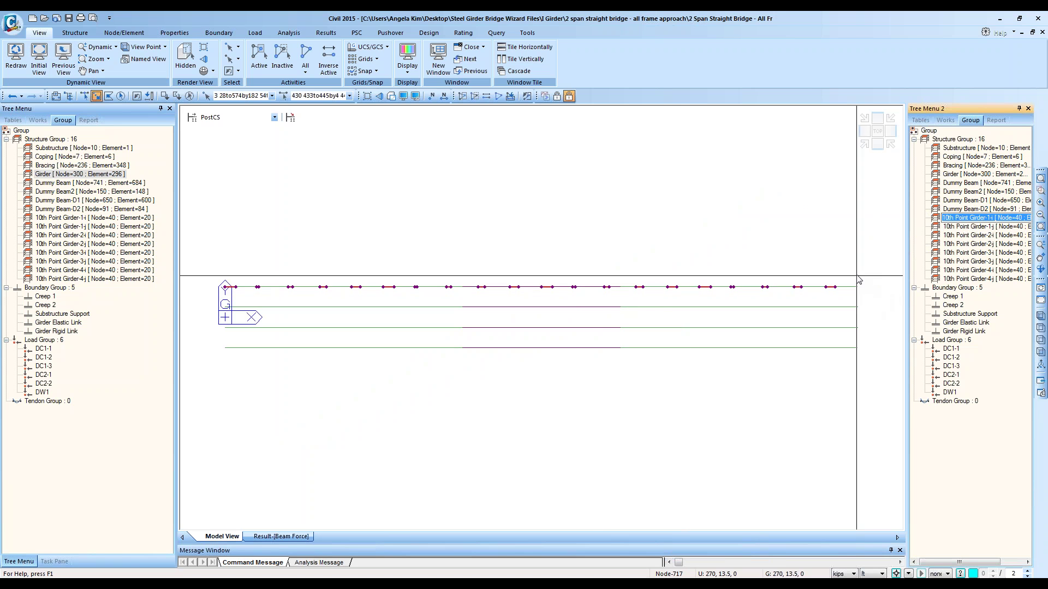
drag(858, 276, 873, 308)
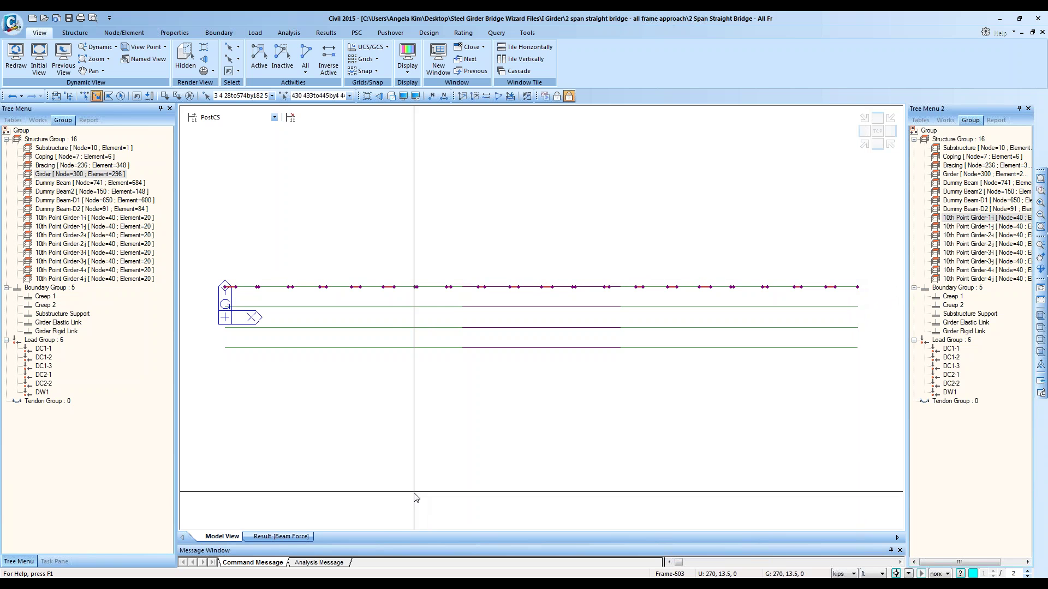
Step: Filter the Beam Force table to the 10th Point Girder-1-i elements, showing Part i results only
click(281, 536)
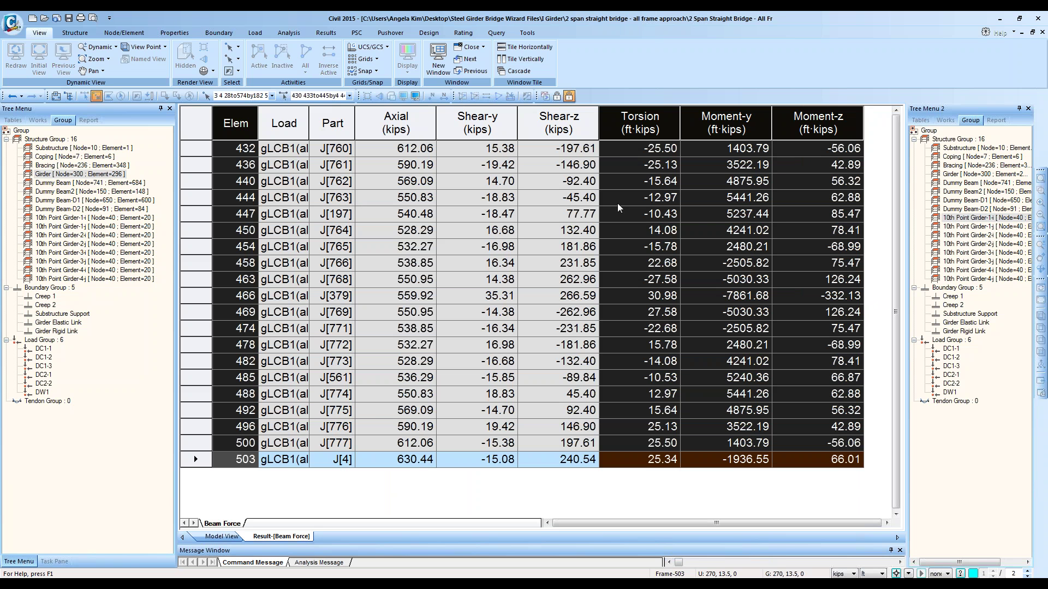
right_click(658, 195)
click(692, 273)
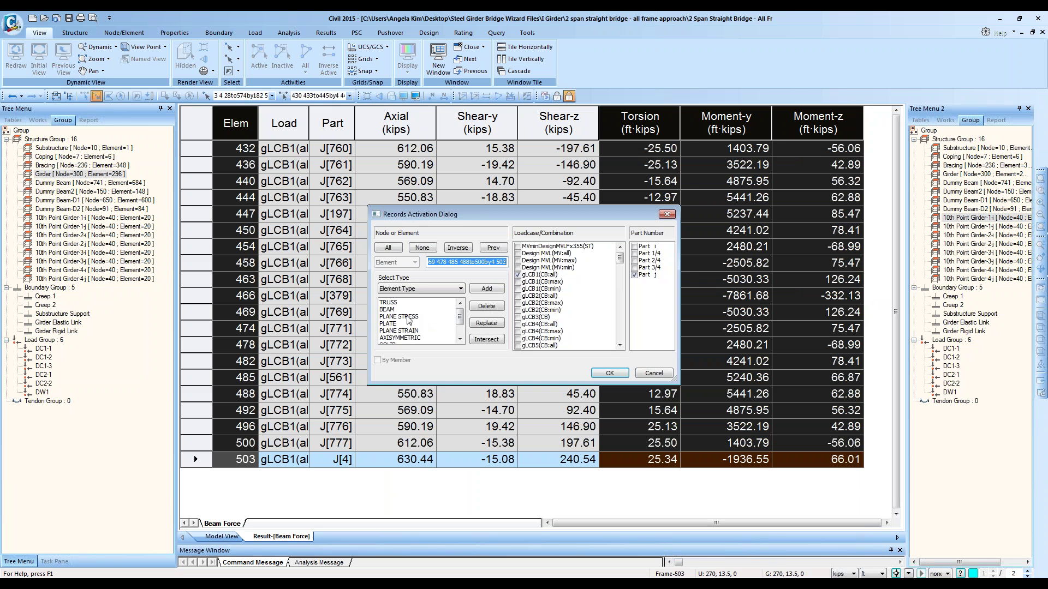
click(445, 289)
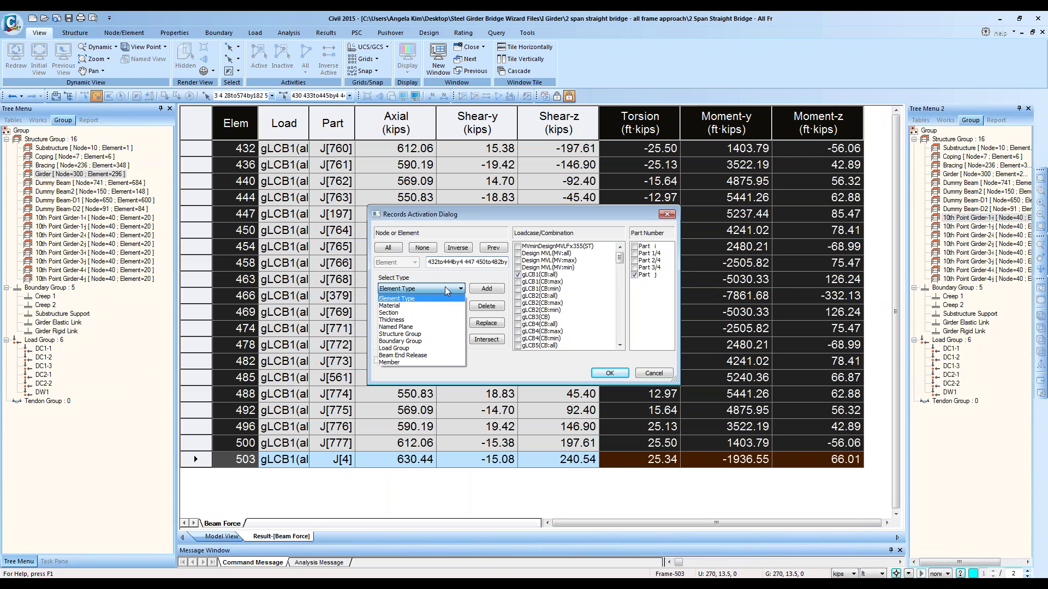
click(435, 334)
click(428, 331)
scroll(429, 334, down, 2)
click(431, 338)
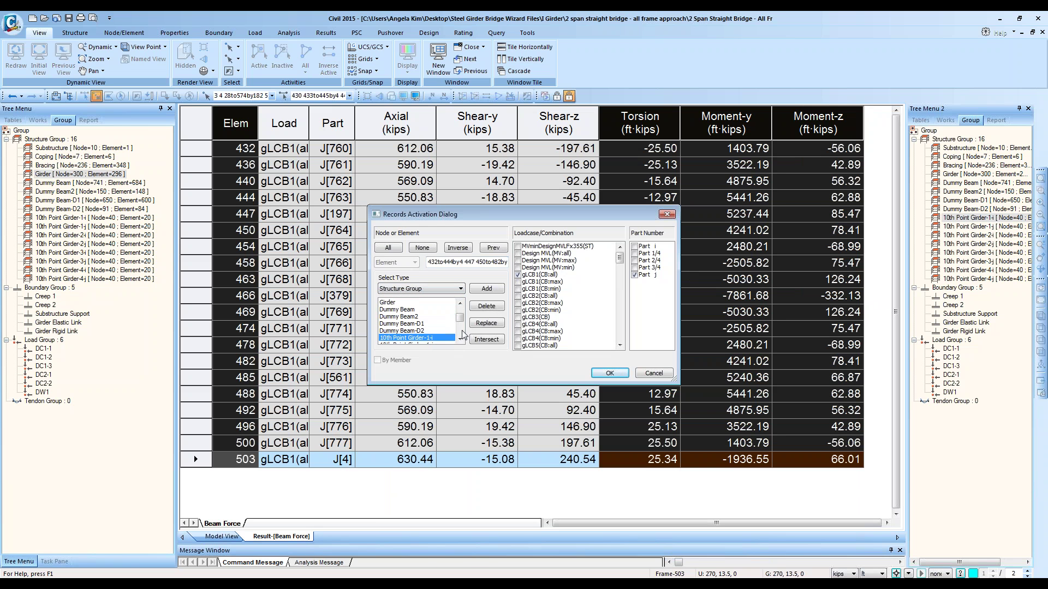
click(486, 323)
click(634, 275)
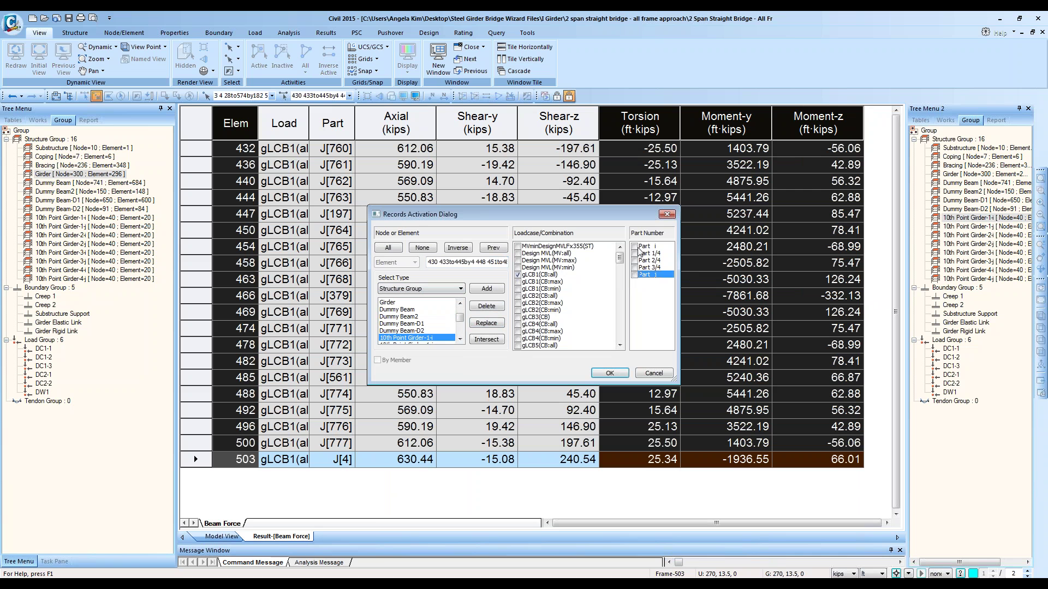
click(635, 247)
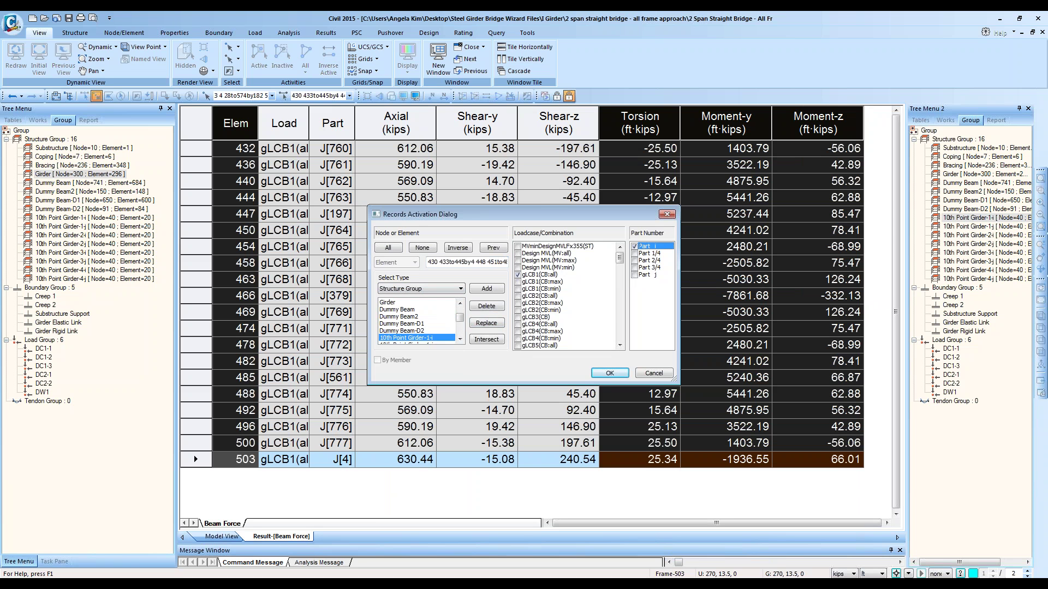
click(485, 328)
click(611, 372)
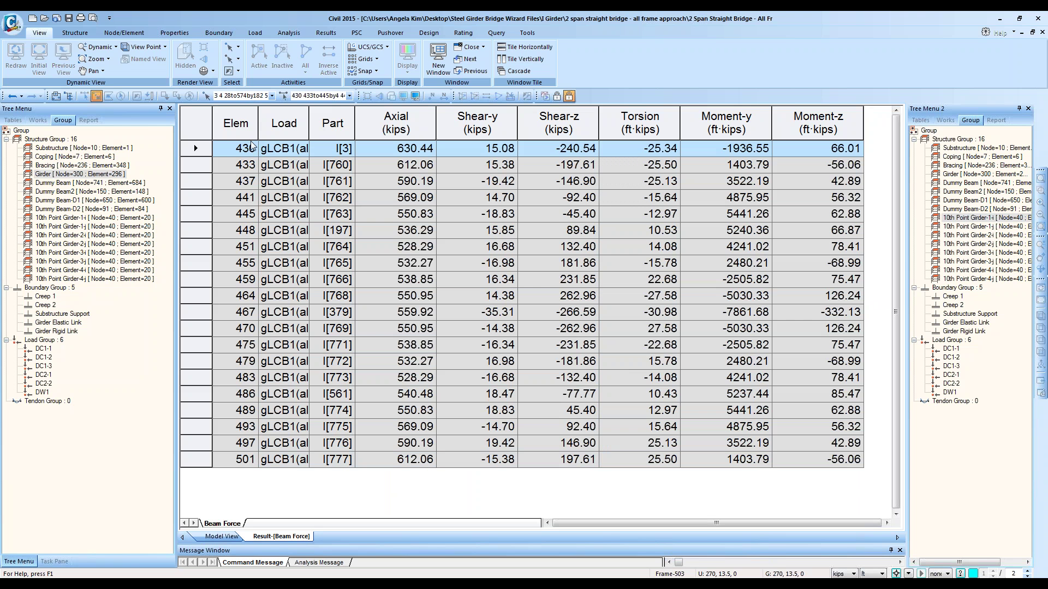
Step: Copy the Elem and Moment-y columns and paste them into a new blank Excel workbook
click(250, 120)
ctrl+click(757, 129)
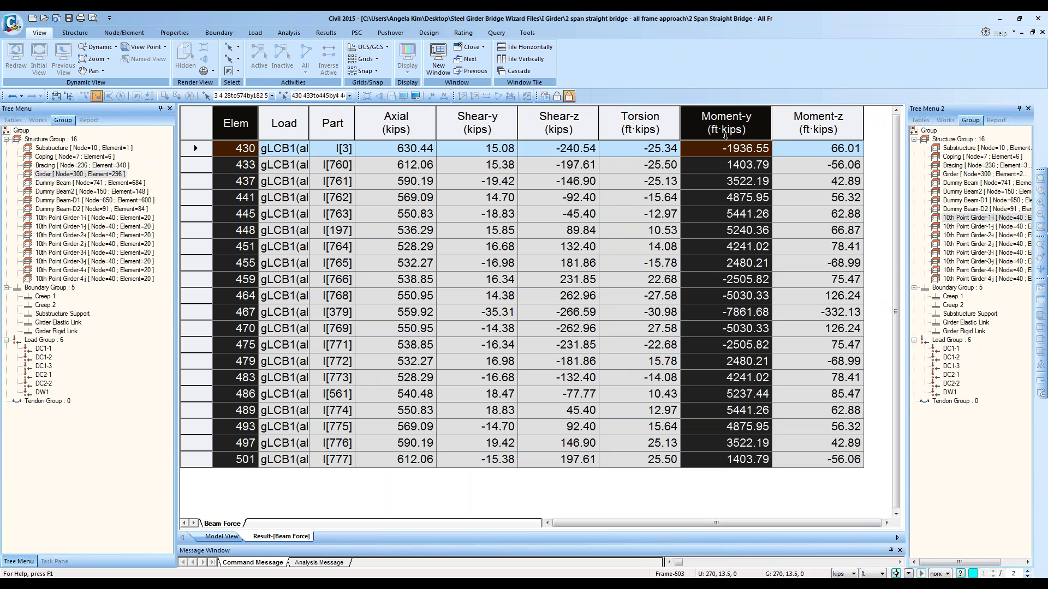
right_click(724, 153)
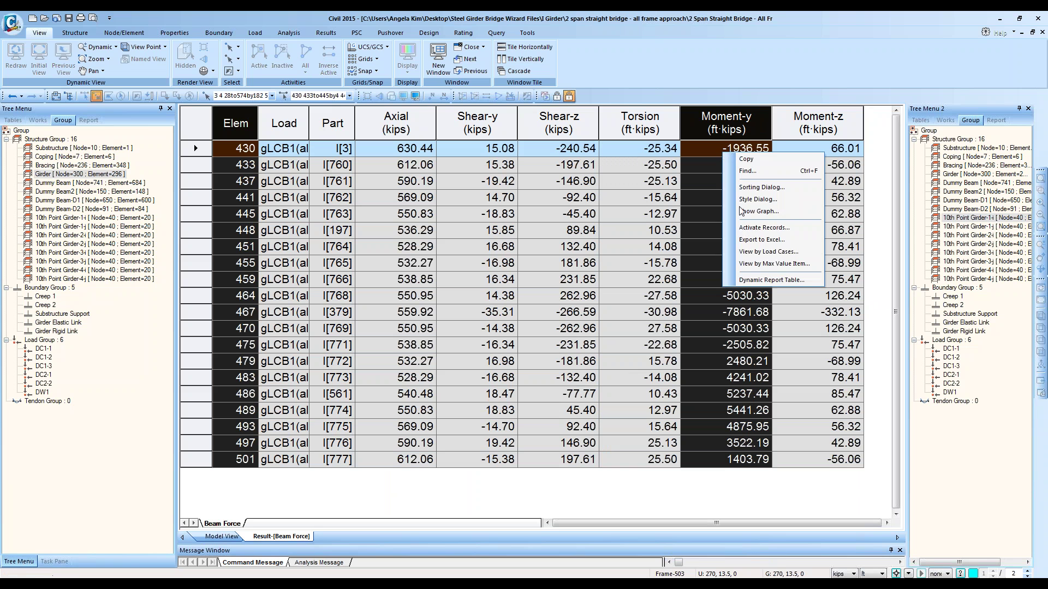
click(743, 162)
click(99, 583)
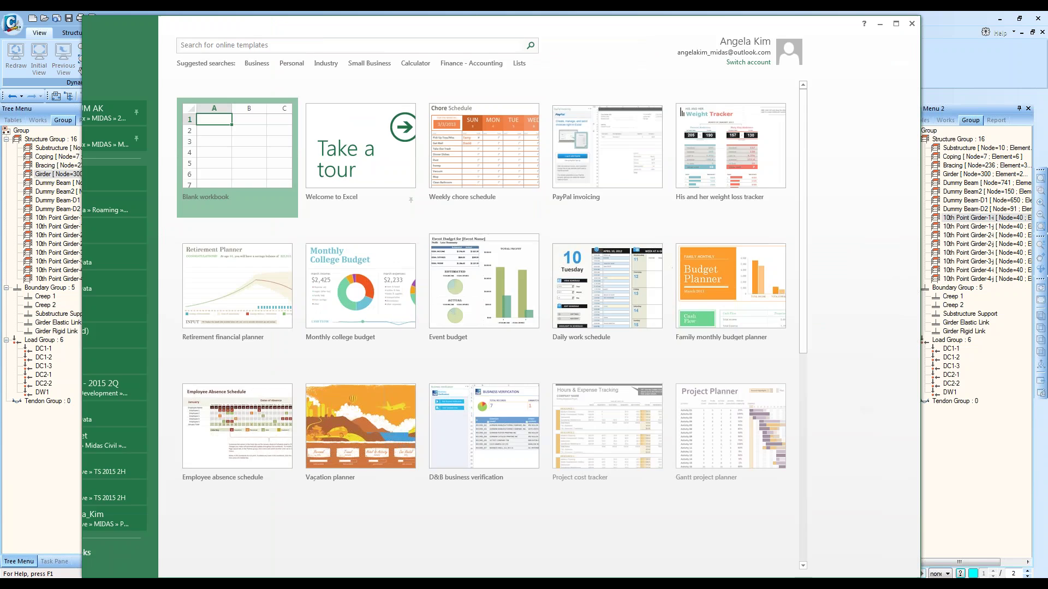
click(339, 153)
click(331, 147)
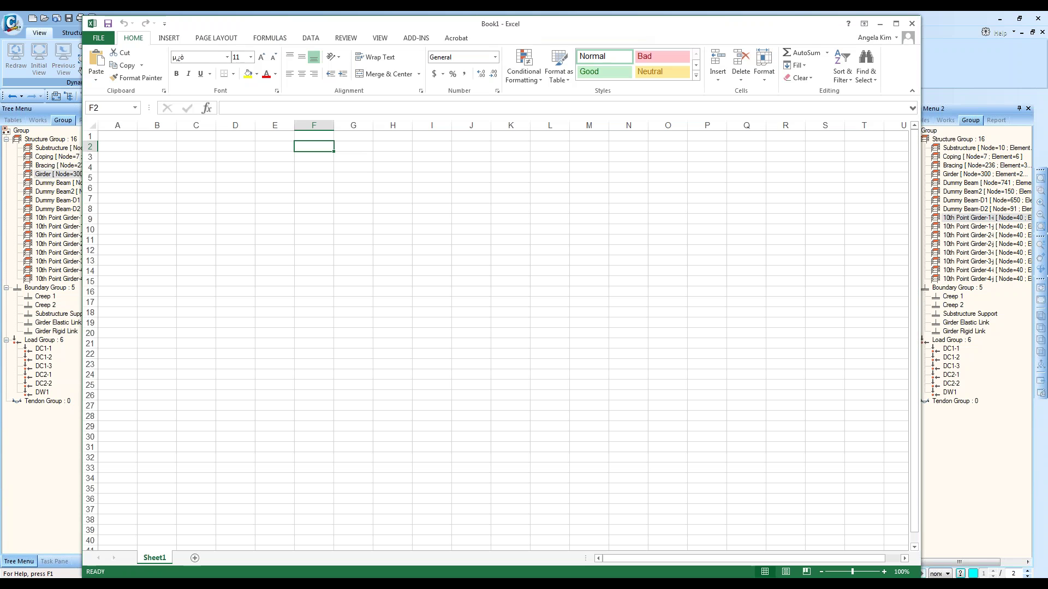
key(ctrl+v)
Step: Copy the Elem and Moment-y columns again and paste them into the Excel sheet
key(alt+Tab)
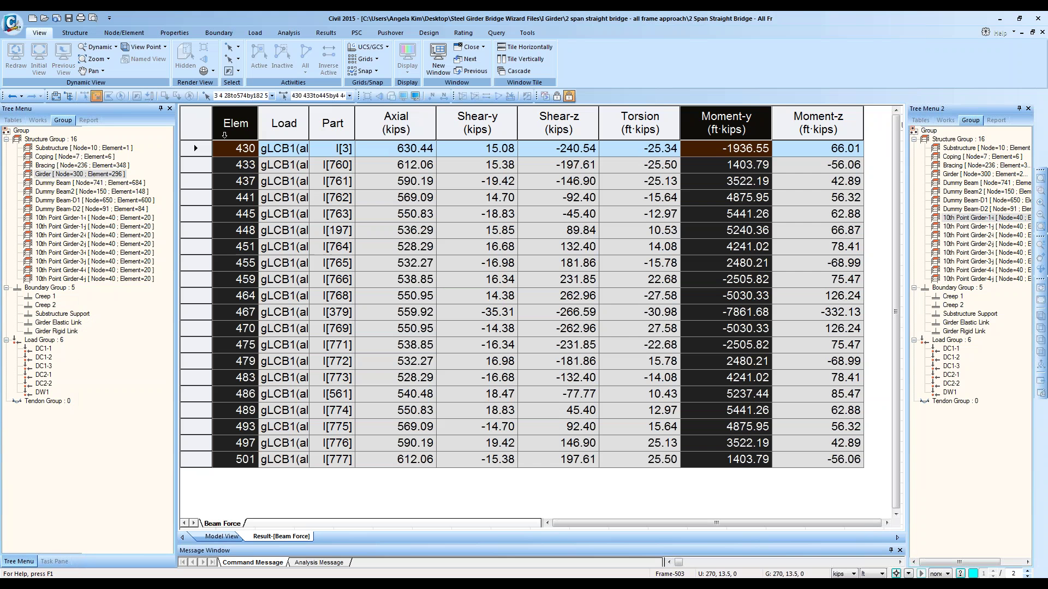
right_click(225, 135)
click(267, 147)
key(alt+Tab)
key(ctrl+v)
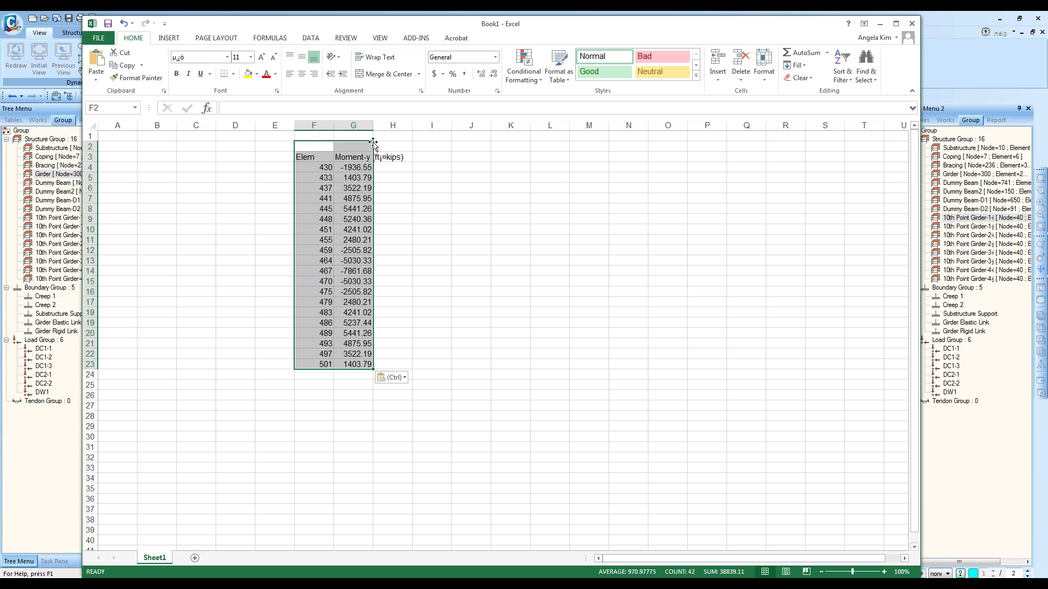
click(392, 177)
key(alt+Tab)
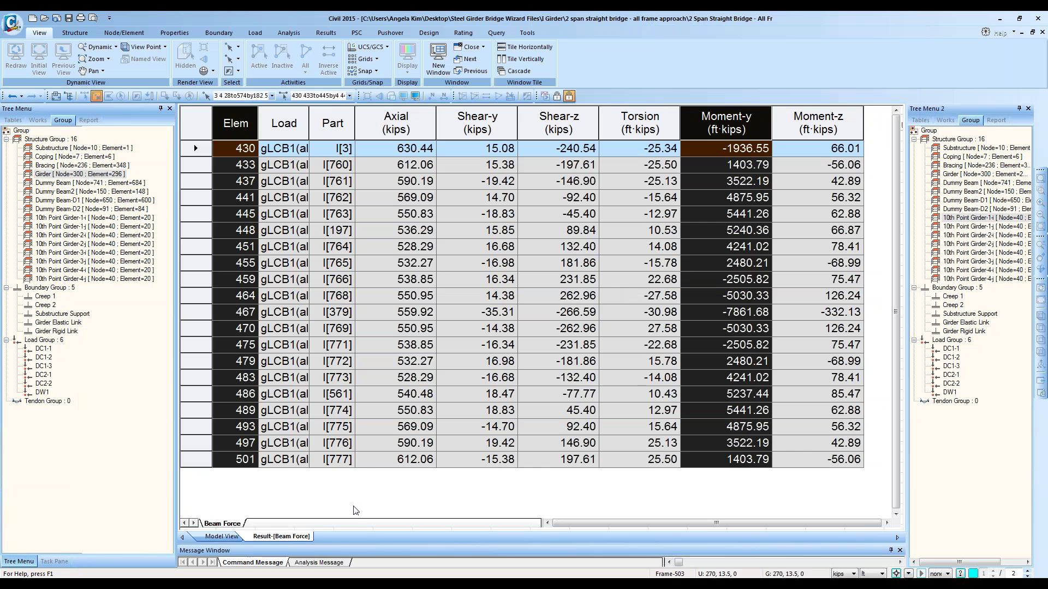
click(221, 536)
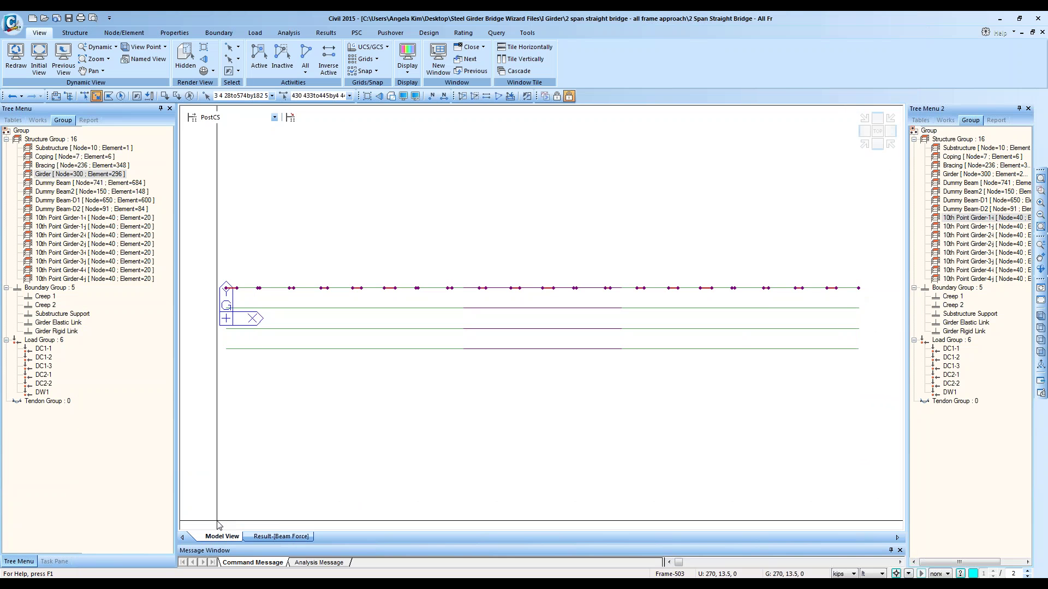
Step: Filter the Beam Force table to element 503 of 10th Point Girder-1-j, Part j only
click(273, 537)
right_click(667, 225)
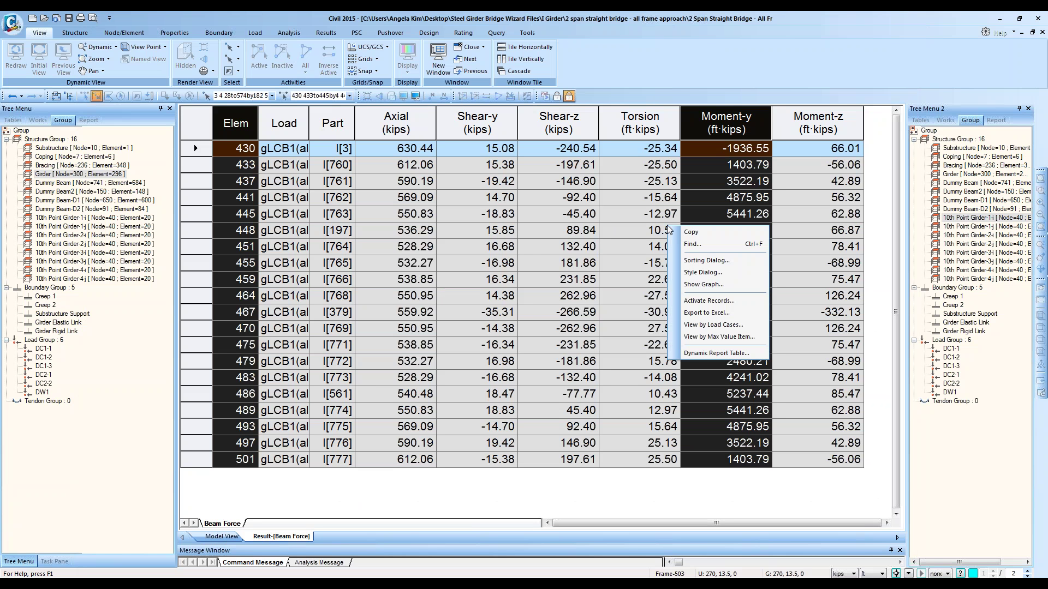
click(696, 302)
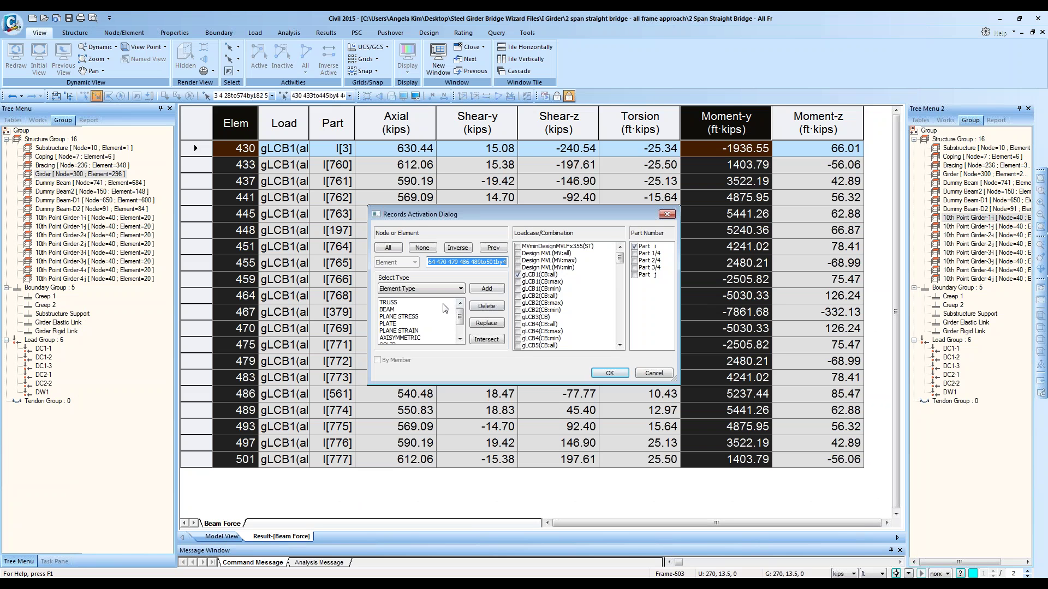
click(449, 288)
click(424, 328)
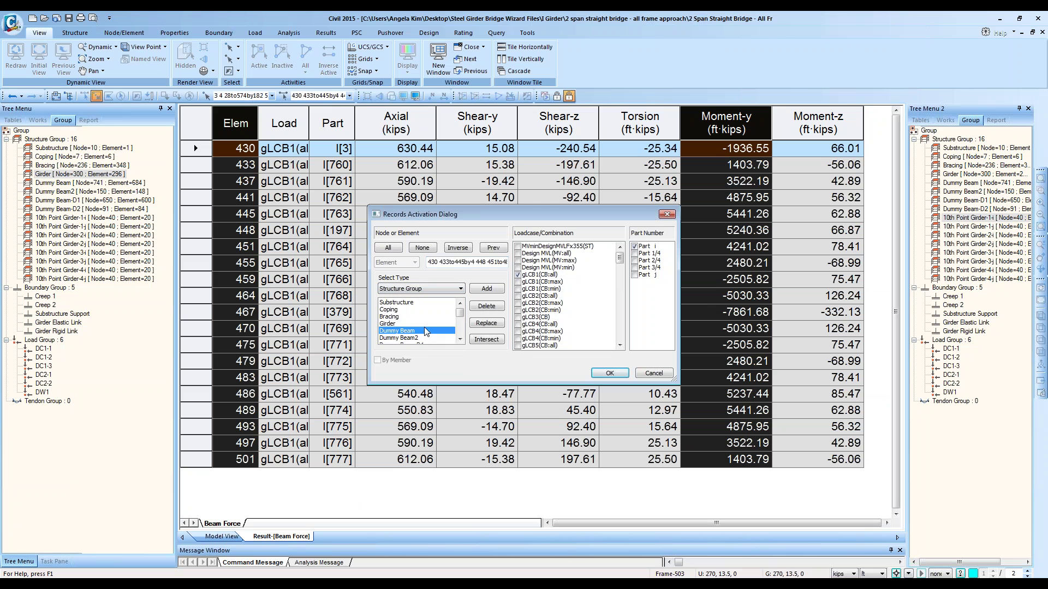
scroll(425, 327, down, 2)
click(428, 324)
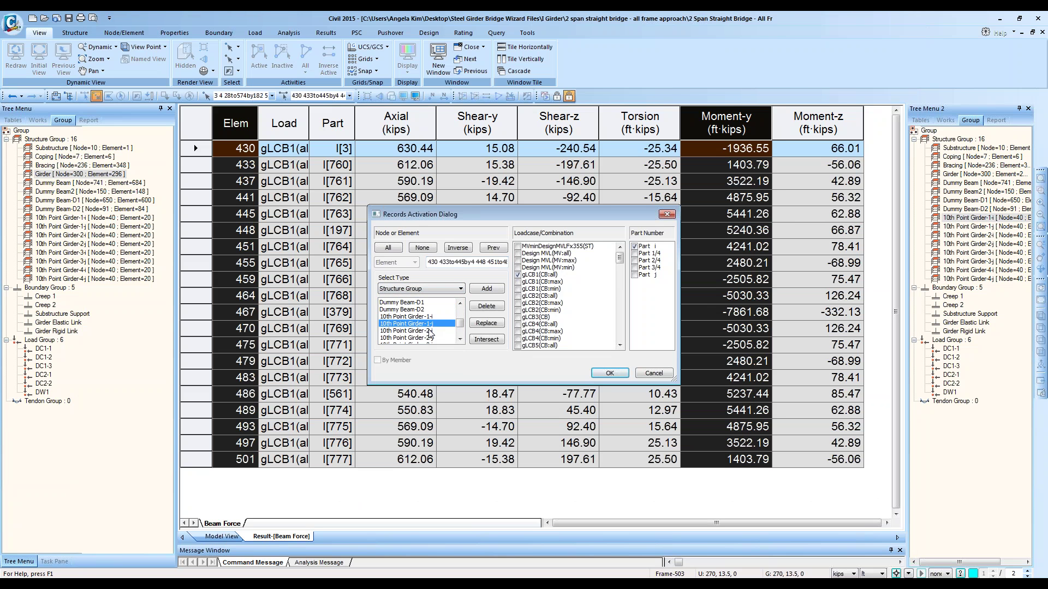
click(484, 323)
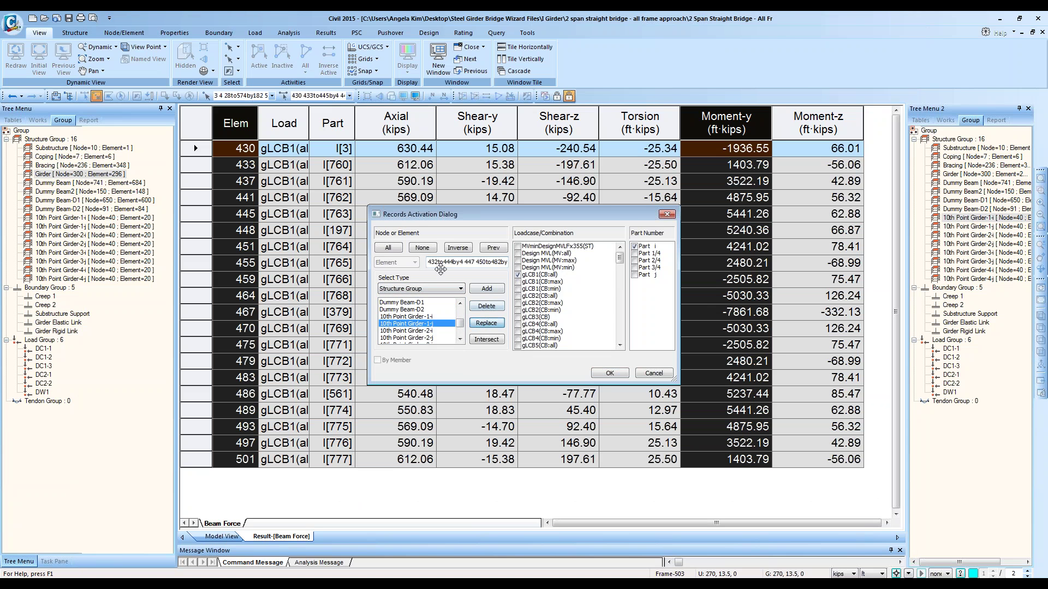
drag(430, 264, 546, 263)
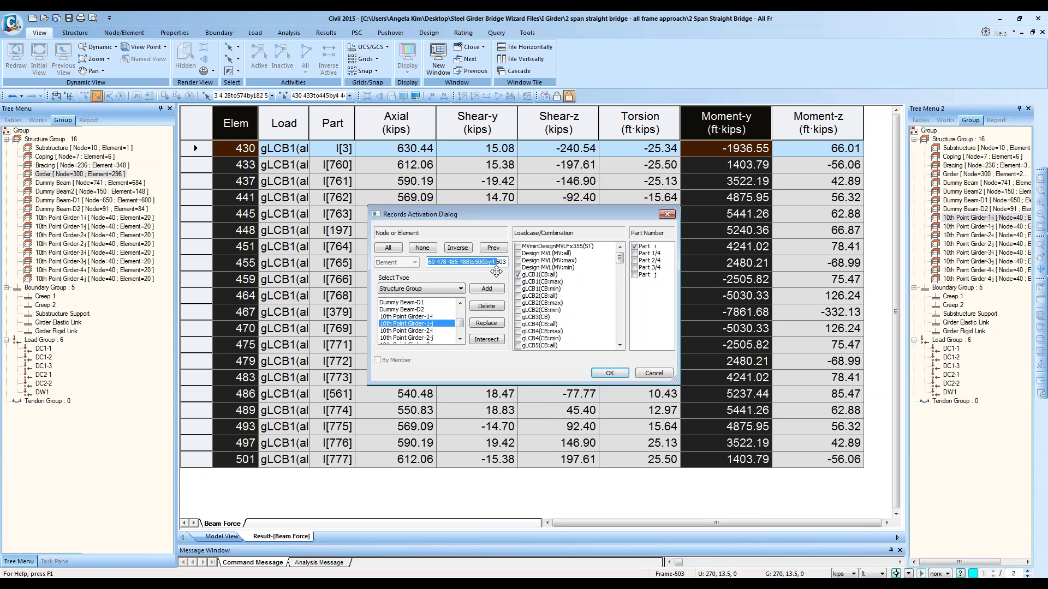
key(BackSpace)
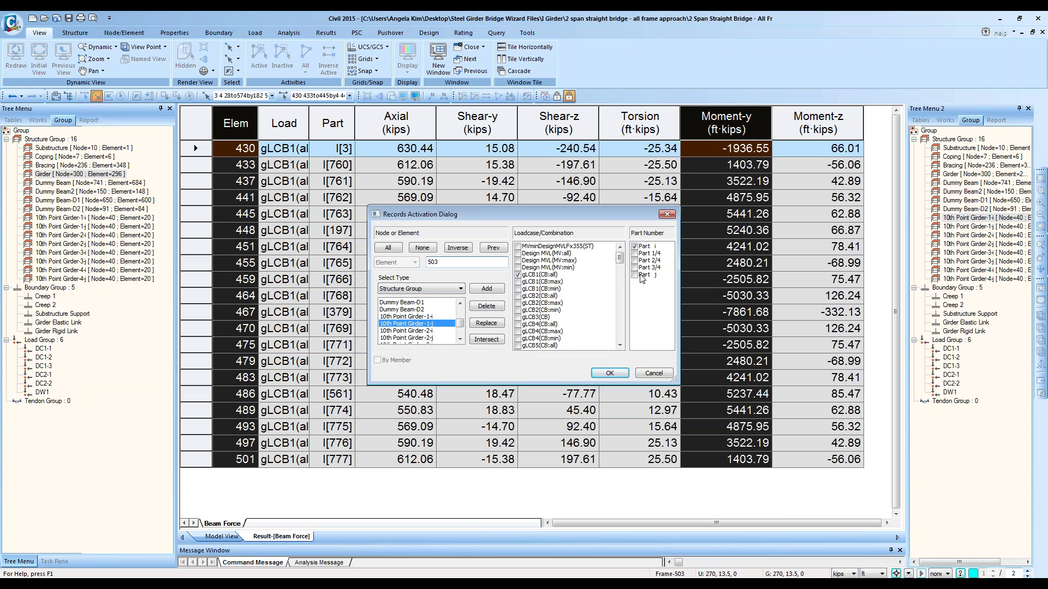
click(634, 274)
click(634, 247)
click(607, 373)
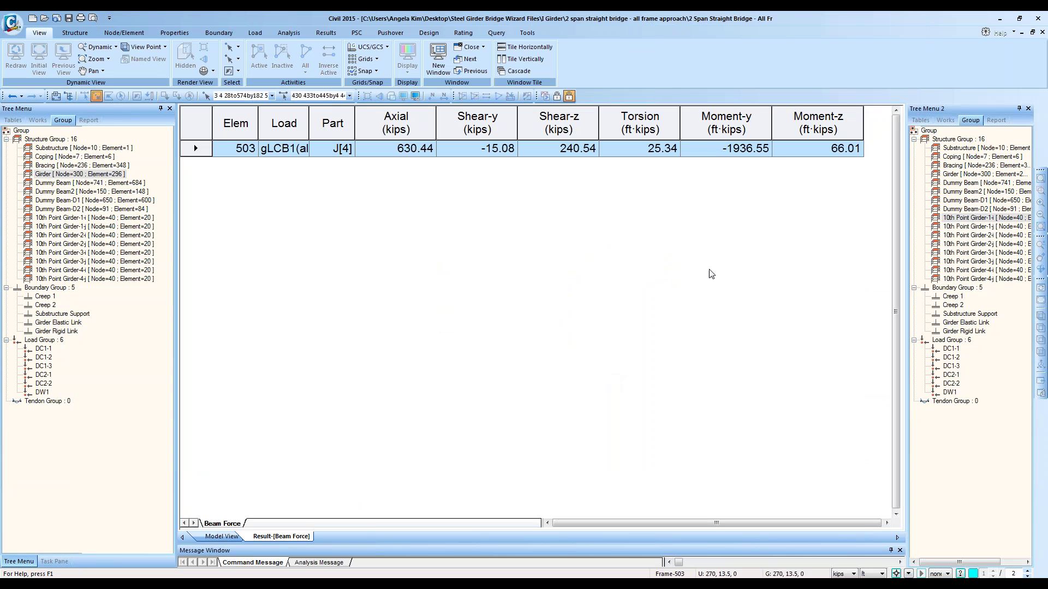
Step: Paste element 503's Moment-y of -1936.55 into Excel row 24 below the list
ctrl+click(238, 148)
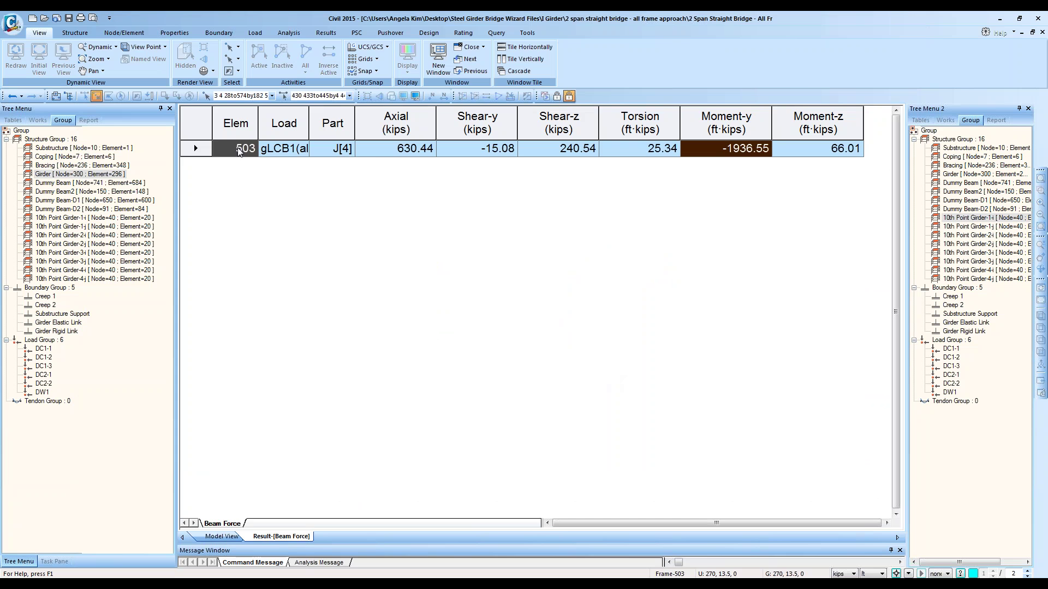
key(alt+Tab)
click(318, 373)
key(ctrl+v)
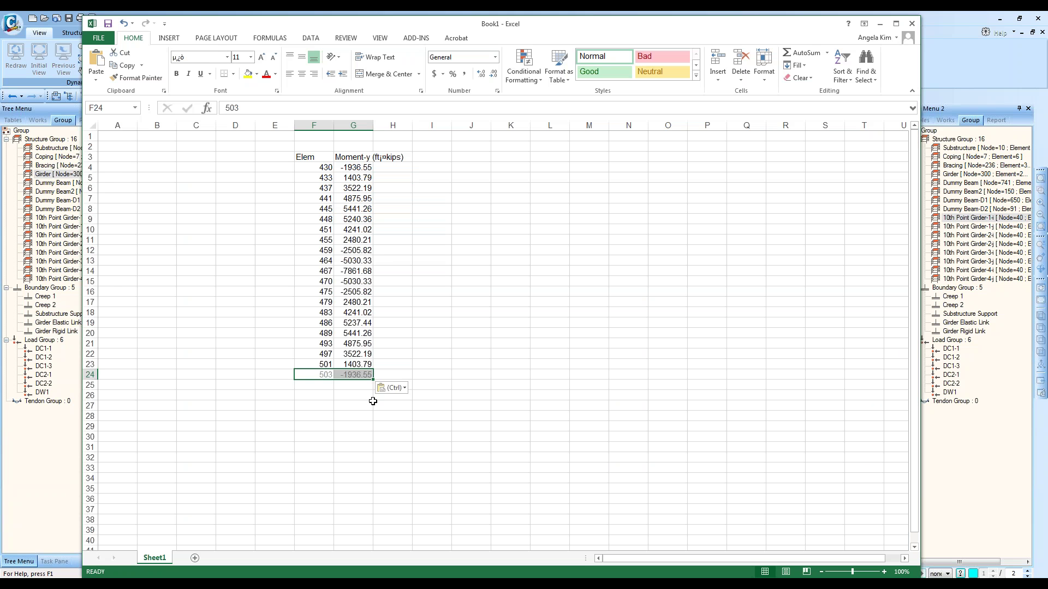
key(alt+Tab)
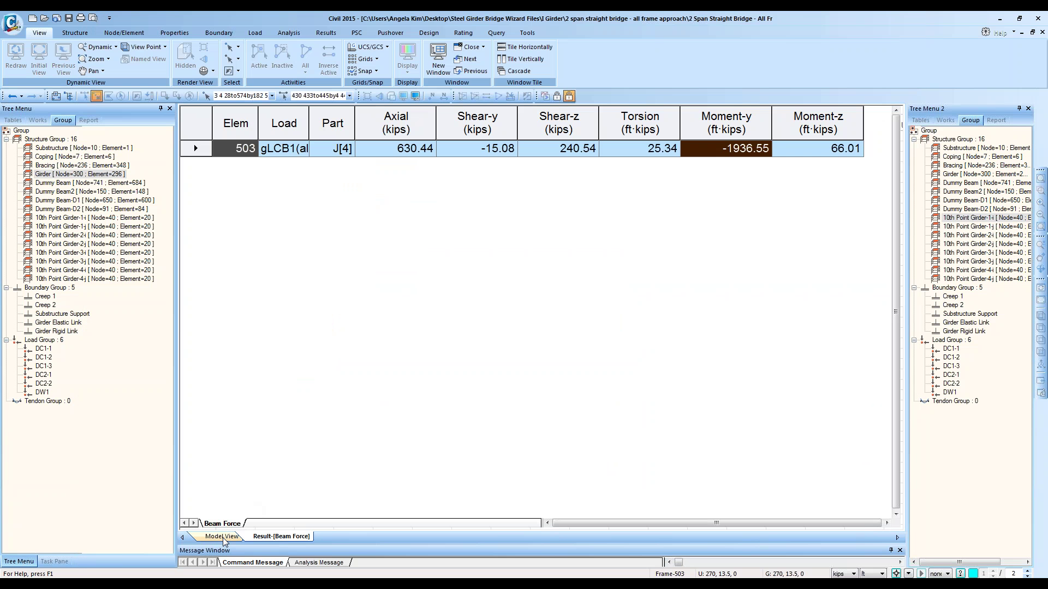
Step: Select element 503 in the model and run an element query on it
click(222, 536)
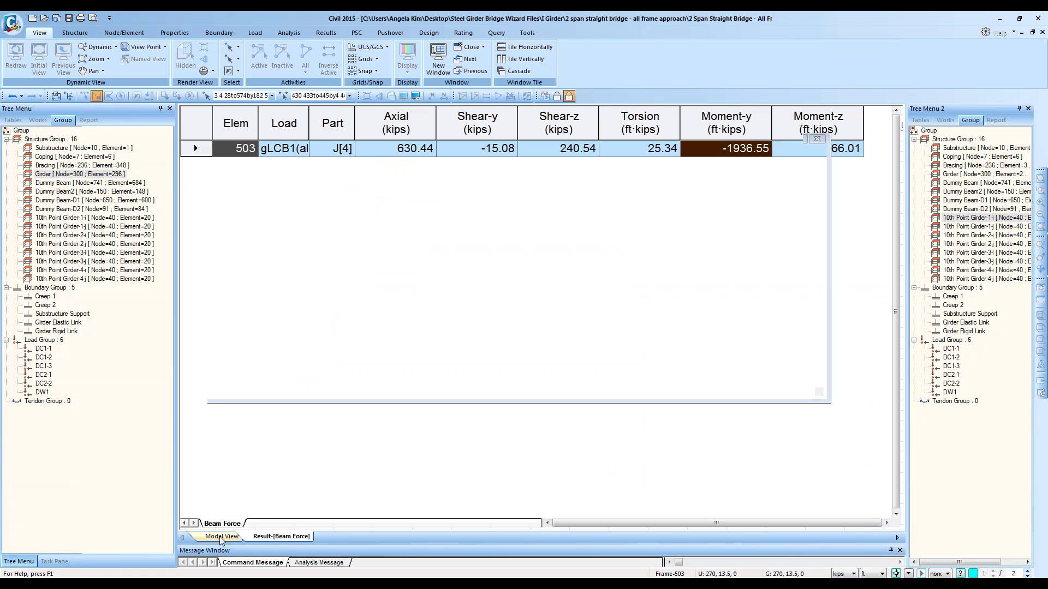
triple_click(338, 96)
text(50)
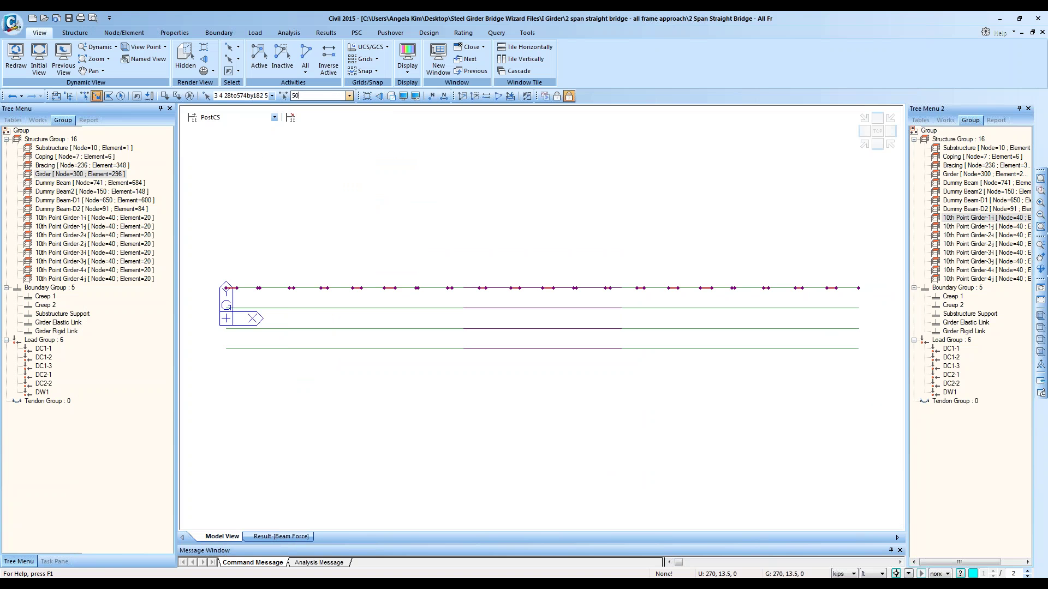
text(3)
key(Return)
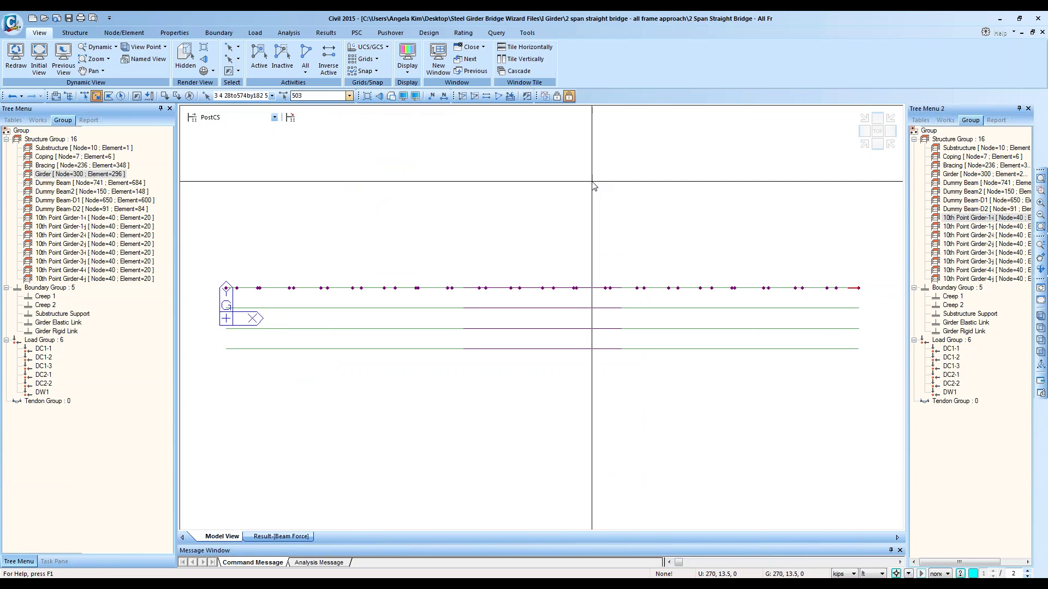
key(ctrl+q)
click(224, 127)
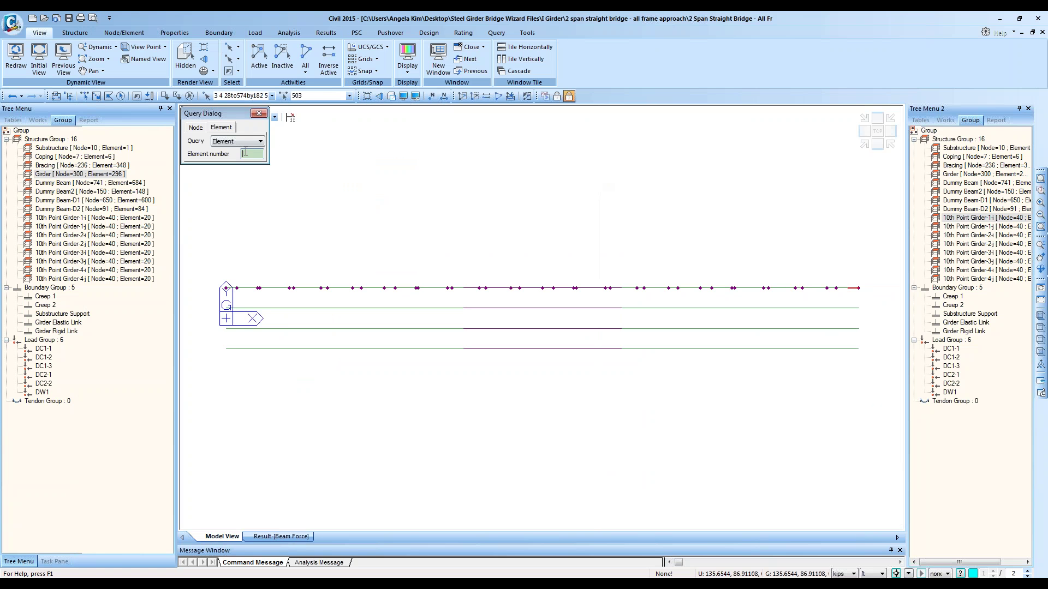
text(30)
text(503)
key(Return)
Step: Zoom in around element 503 to confirm it sits at the girder end
click(1040, 190)
drag(697, 253, 876, 339)
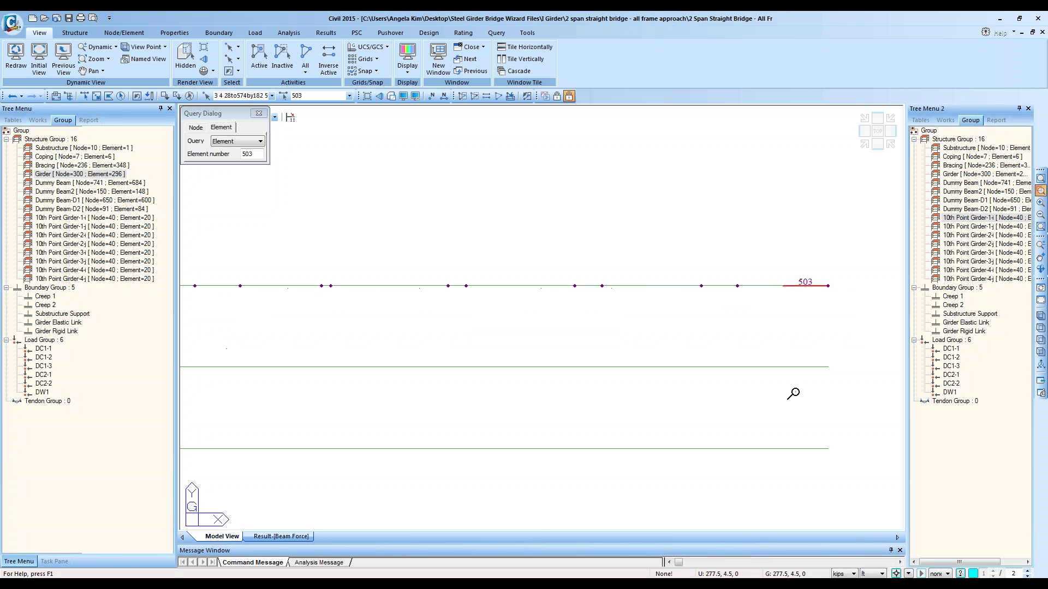
drag(854, 400, 664, 203)
click(255, 536)
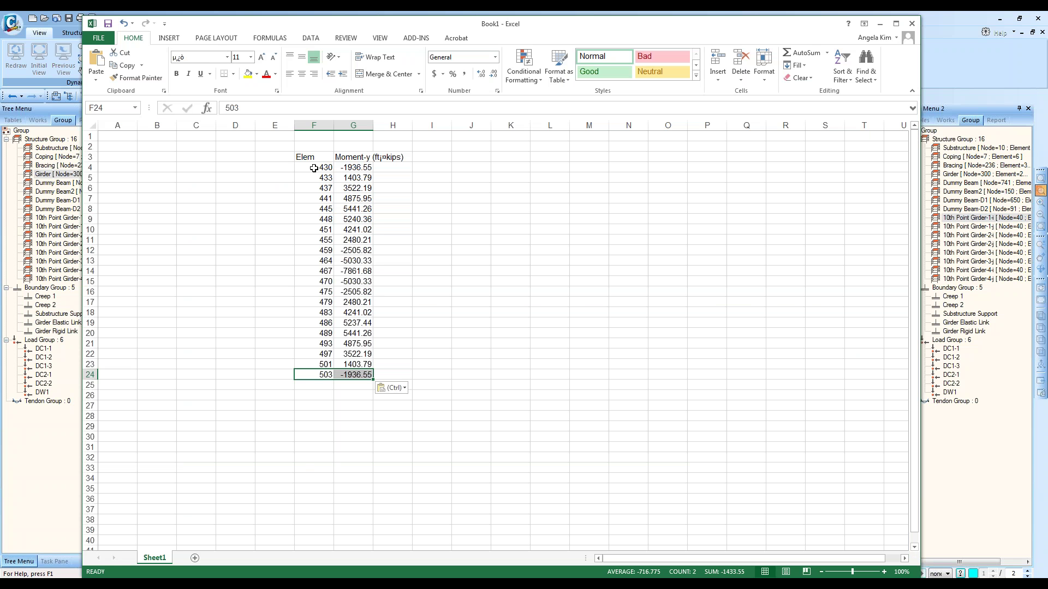
Step: Number the girder moment rows 1 to 21 down column E, from E4 to E24
click(285, 166)
text(1)
key(Return)
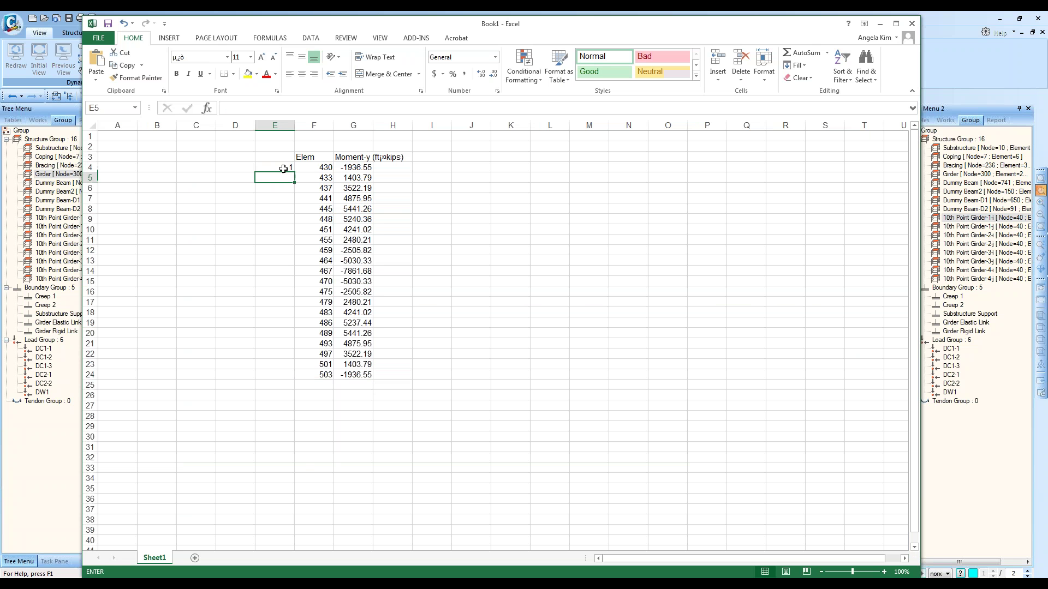
text(2)
click(285, 166)
drag(284, 168, 305, 376)
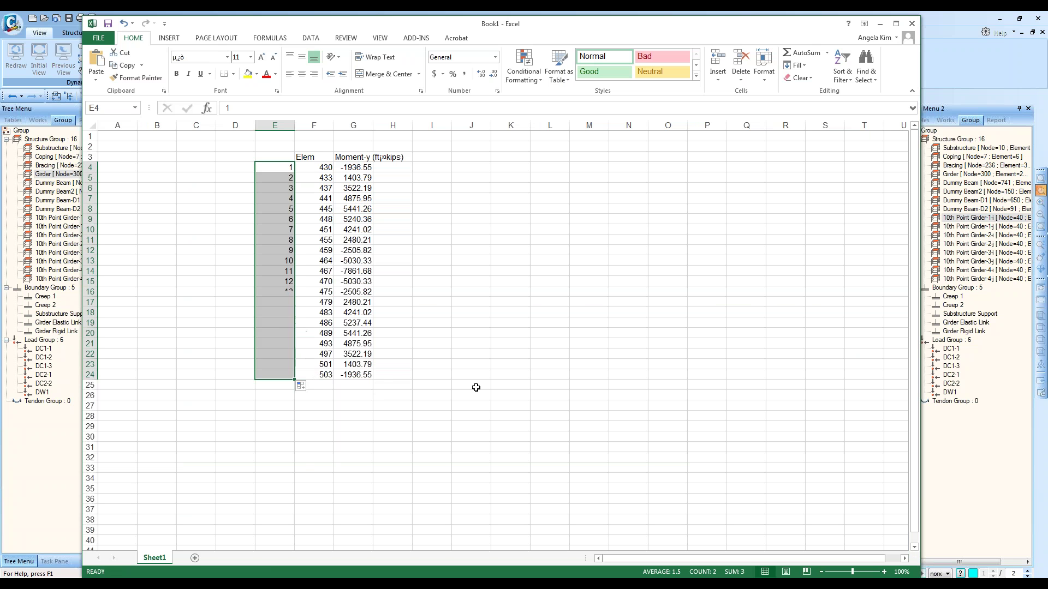
Step: Return to midas Civil's Beam Force results for element 503
click(439, 405)
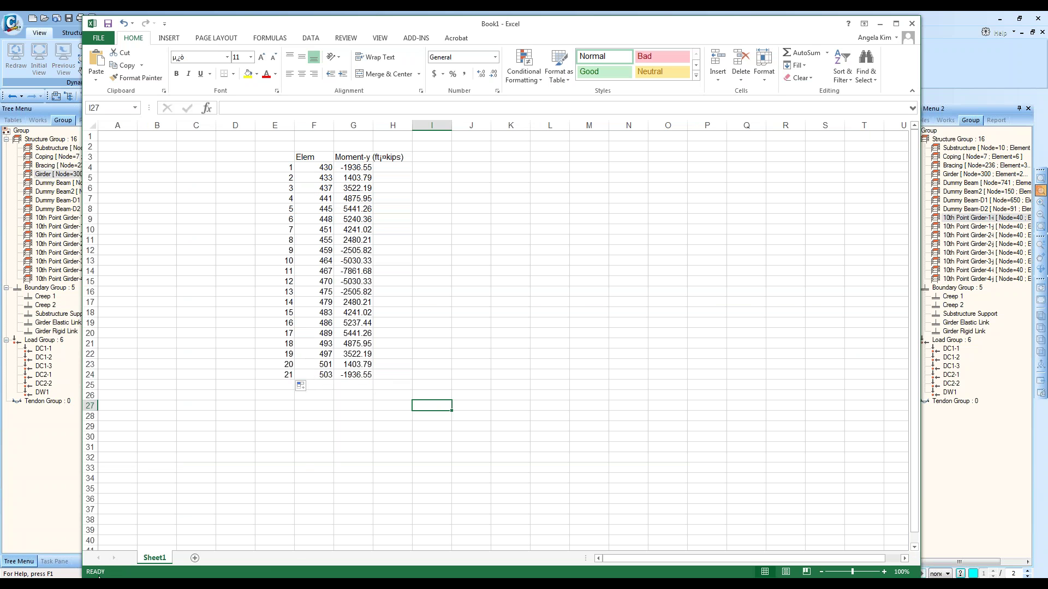
click(172, 559)
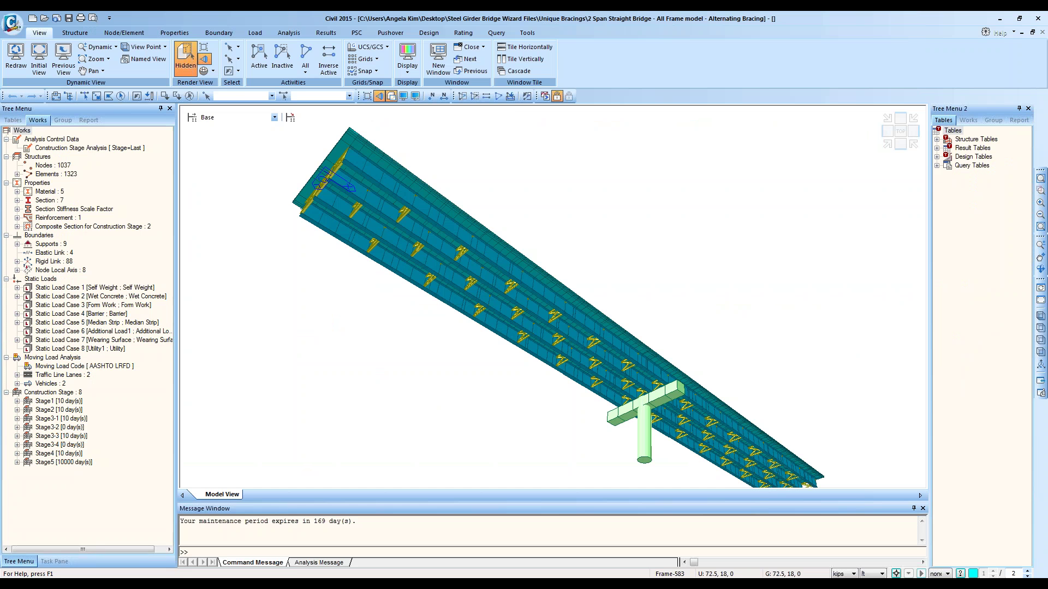
click(279, 546)
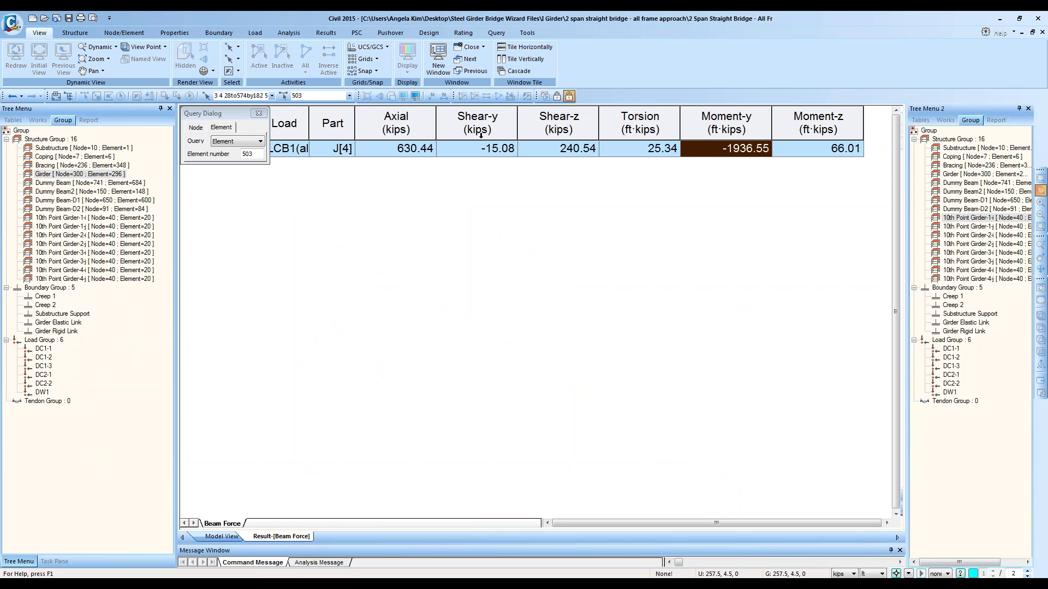
Step: Select the Shear-y and Moment-y result columns in the beam force table
click(500, 123)
click(259, 113)
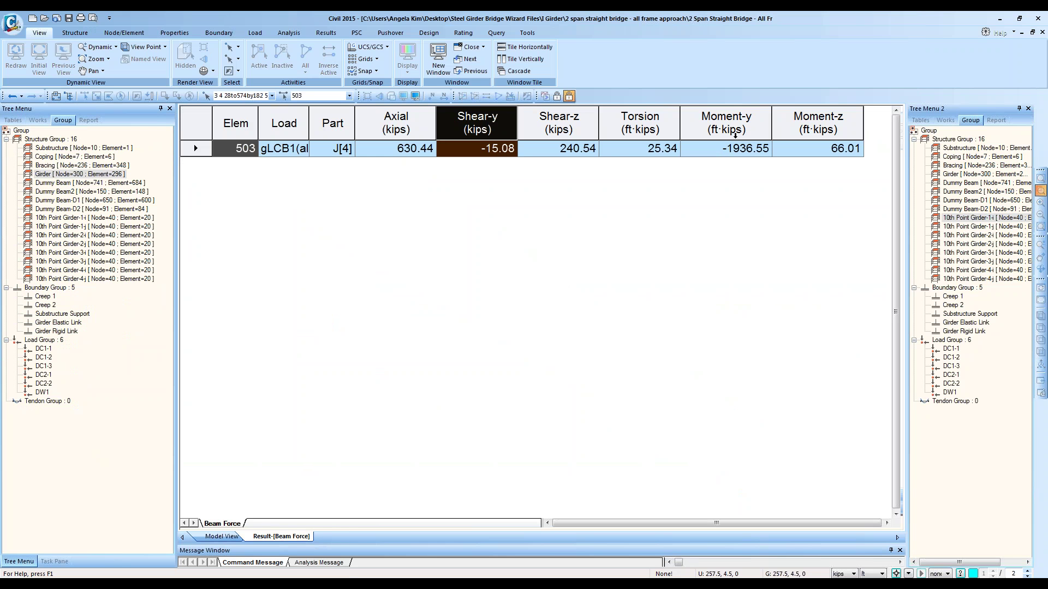
click(754, 117)
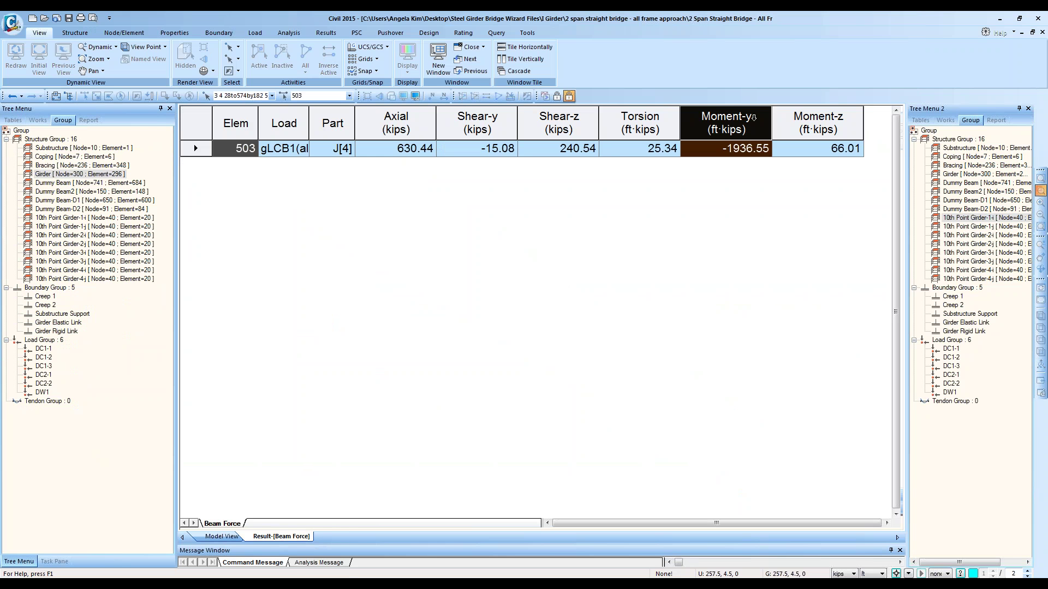
click(977, 236)
Step: Set up an Activate Records filter for 10th Point Girder-2-i, cancel it, and return to model view
right_click(655, 153)
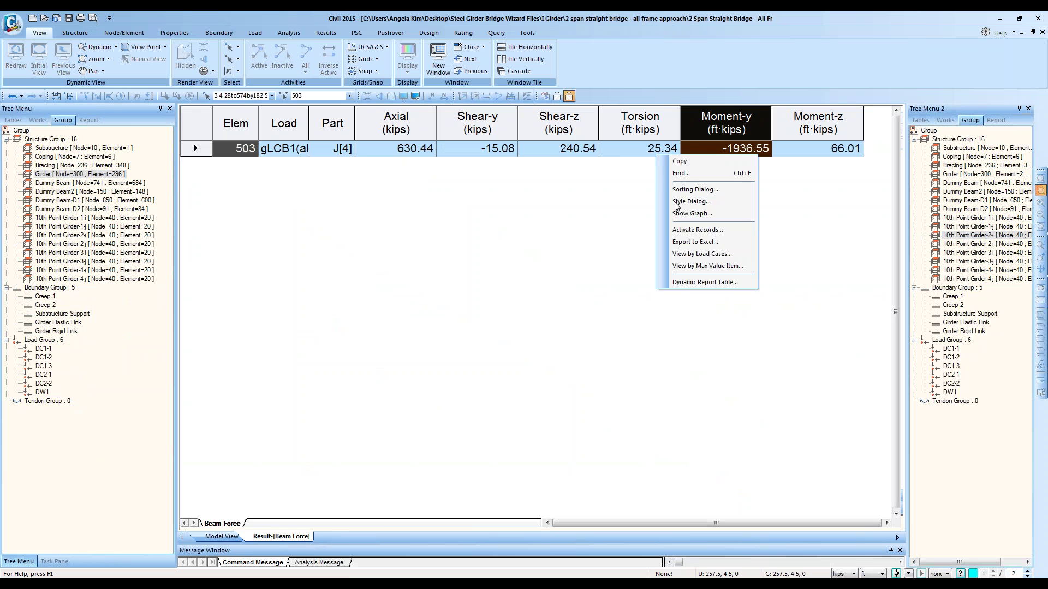
click(682, 230)
click(416, 289)
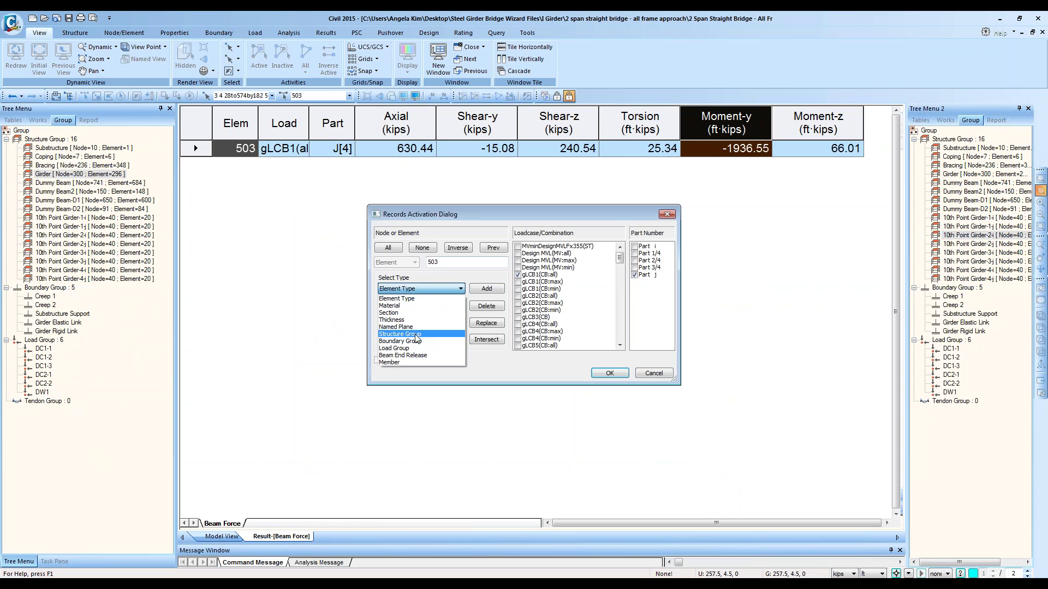
click(414, 334)
scroll(426, 327, down, 3)
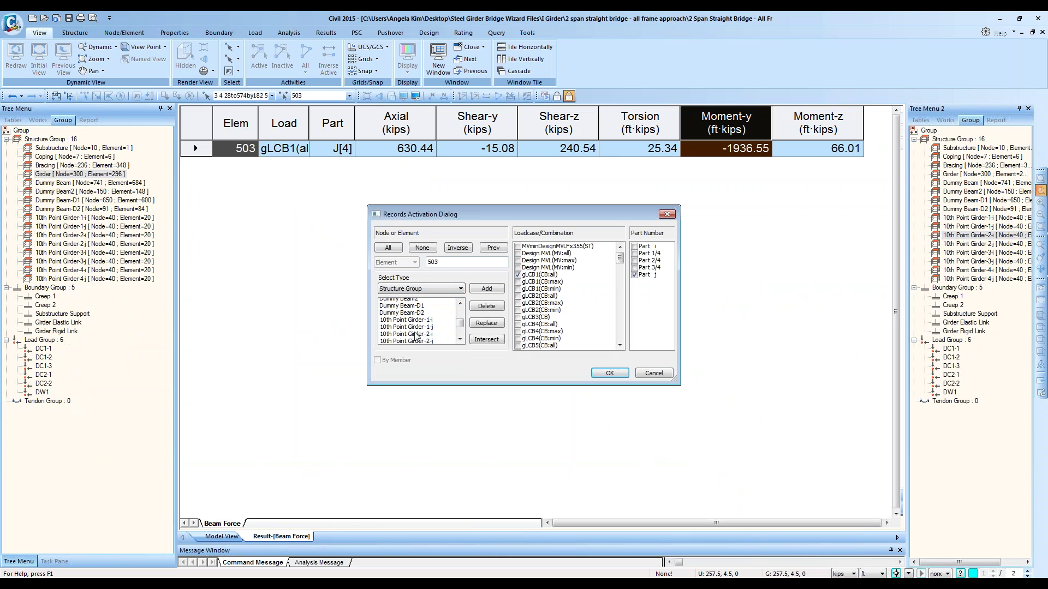
click(431, 330)
click(486, 323)
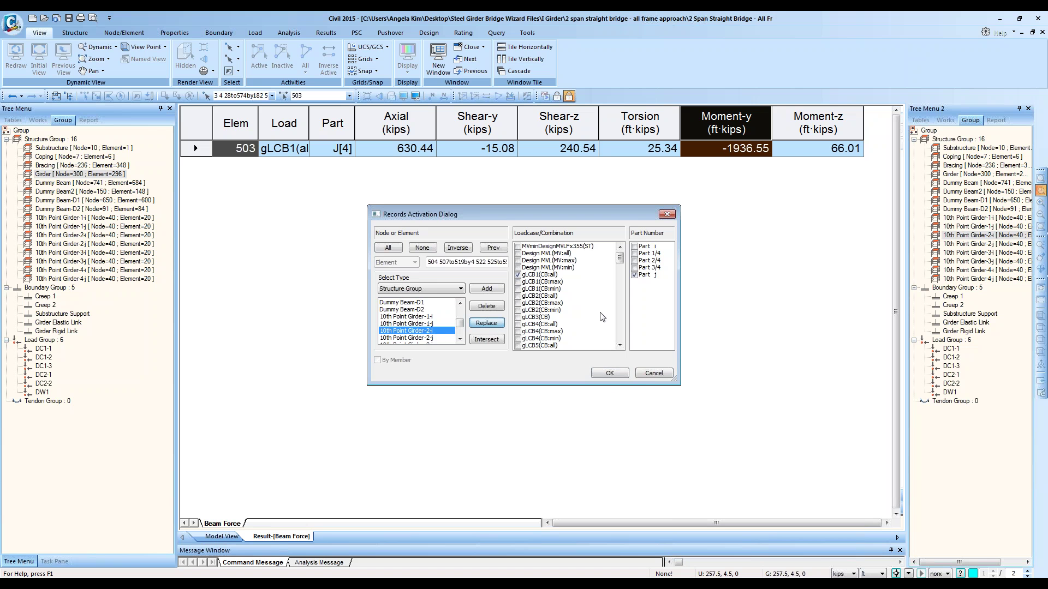
click(662, 376)
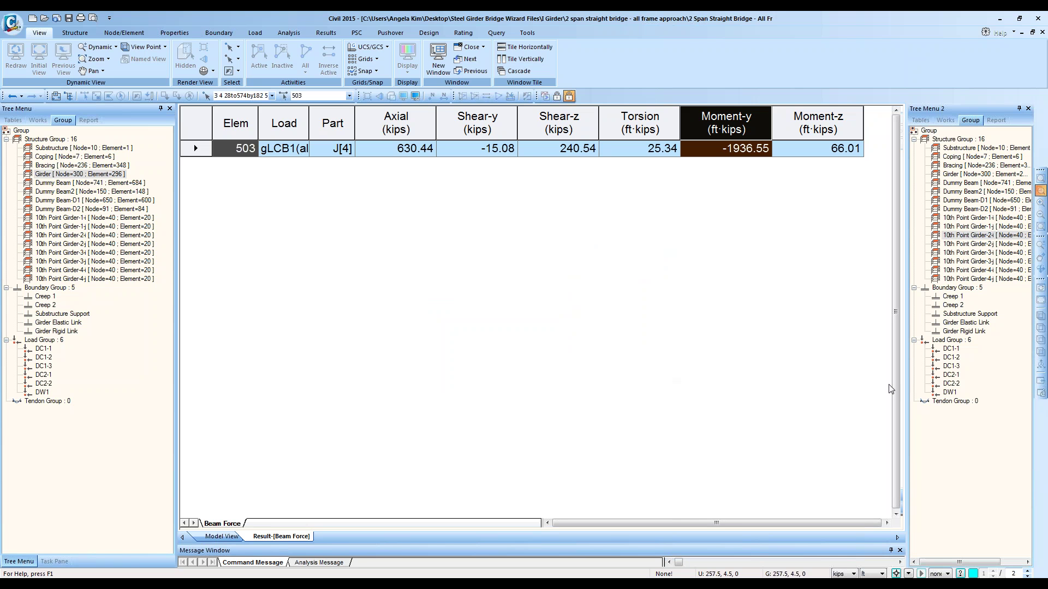
click(214, 538)
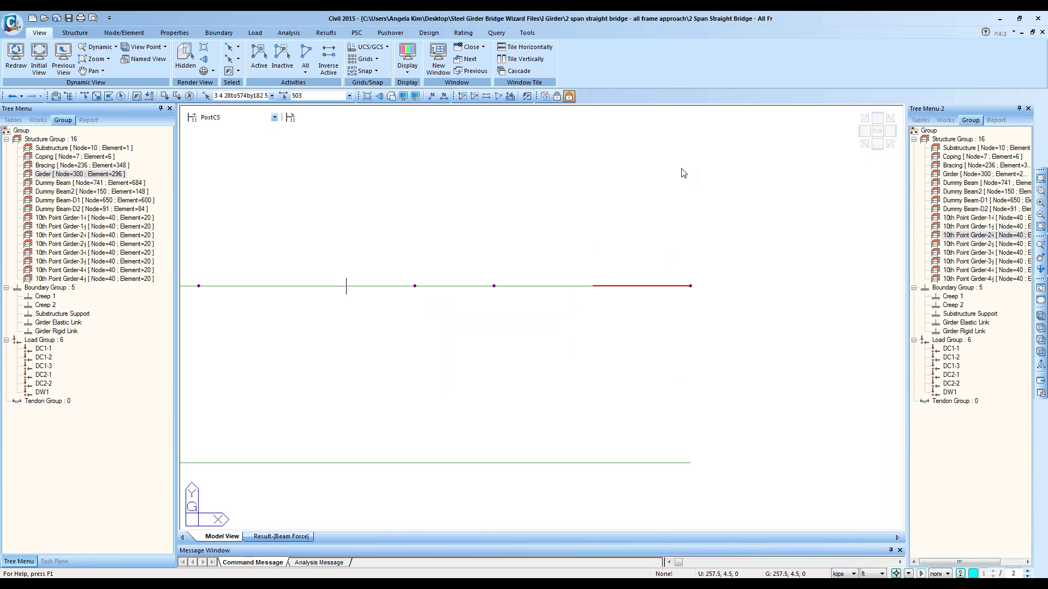
Step: Show a solid-filled Moment-y beam diagram with legend on the isometric model
click(865, 146)
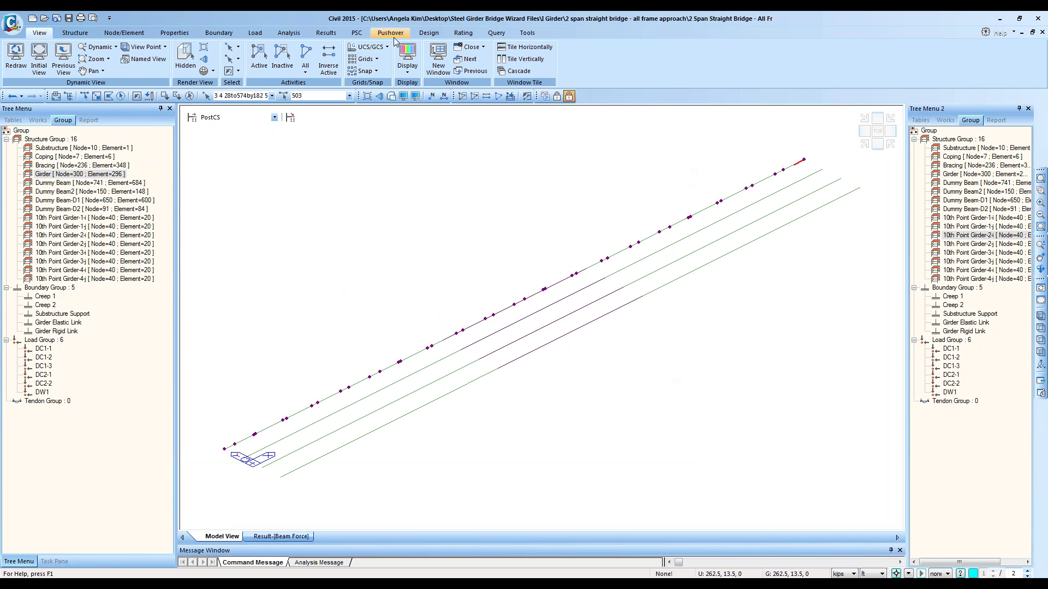
click(326, 32)
click(69, 71)
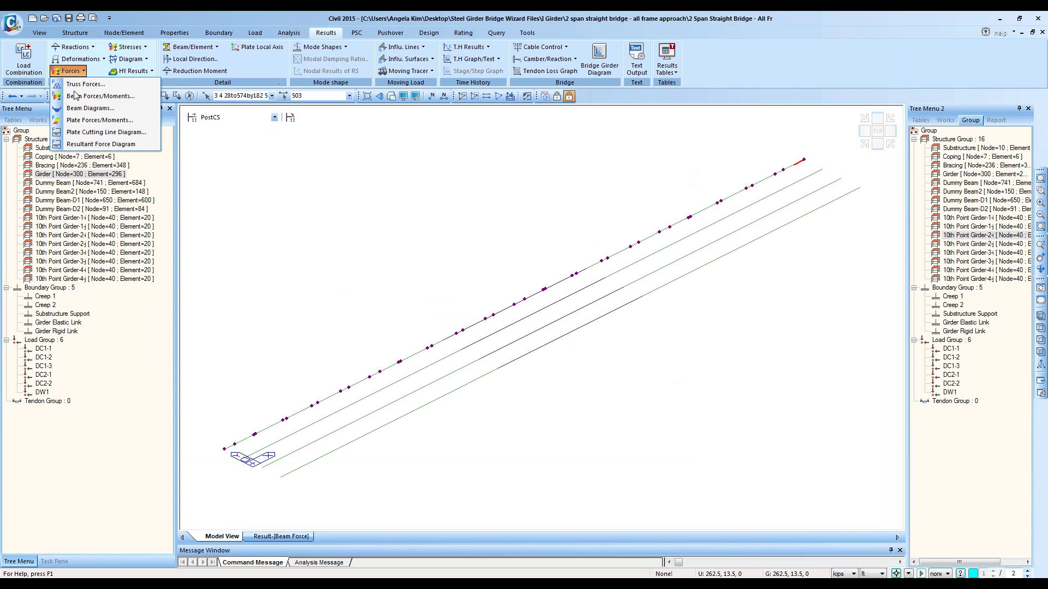
click(87, 109)
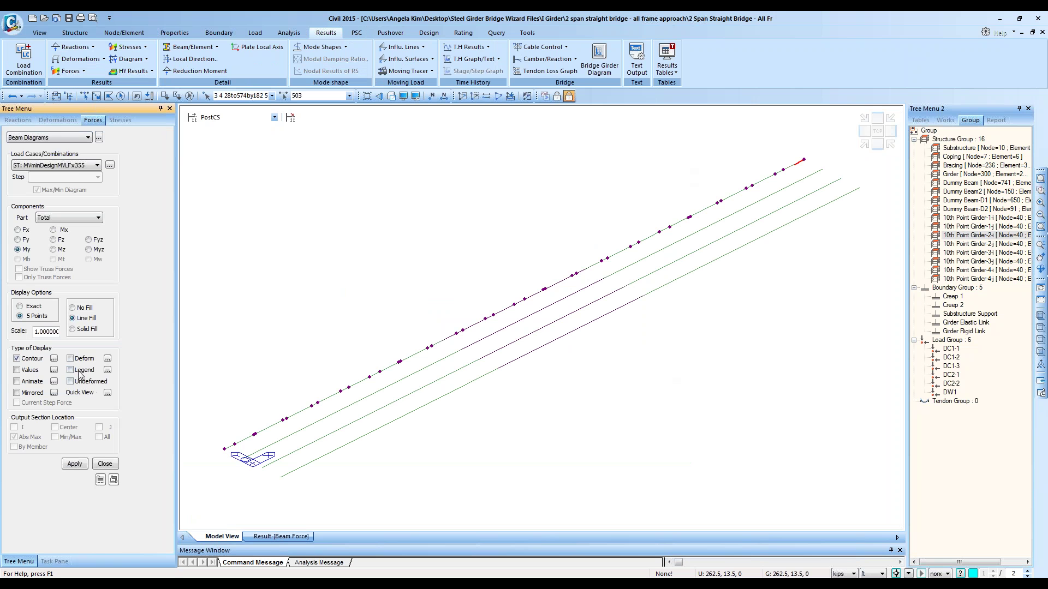
click(70, 370)
click(74, 463)
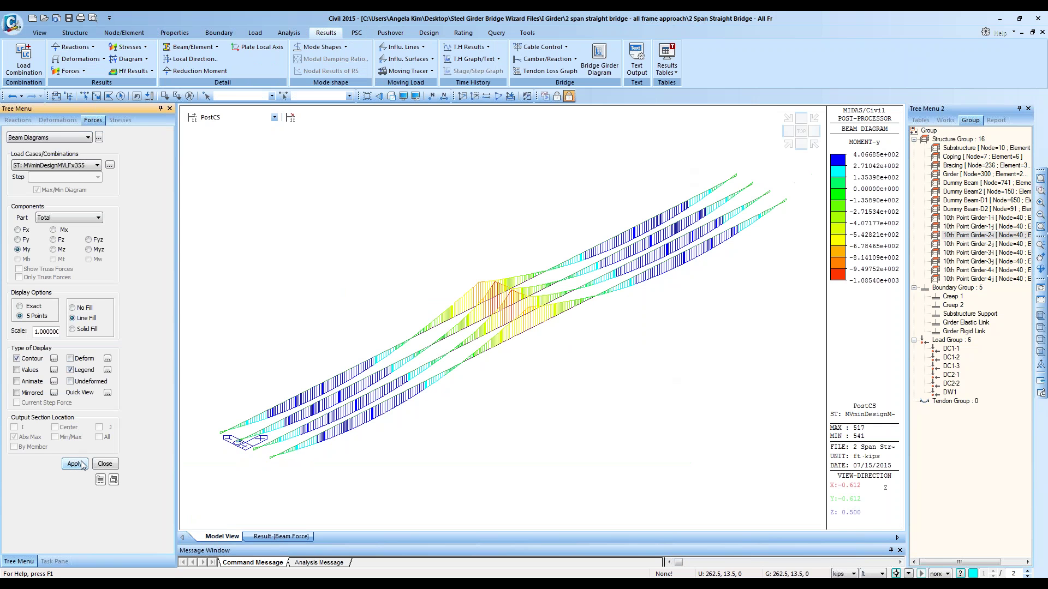
click(72, 329)
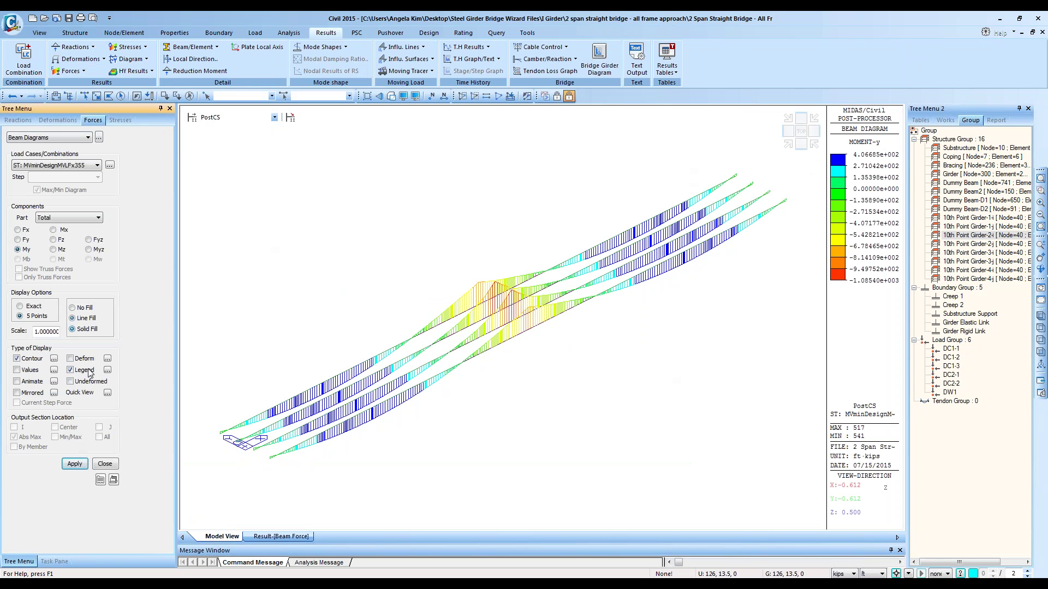
click(74, 464)
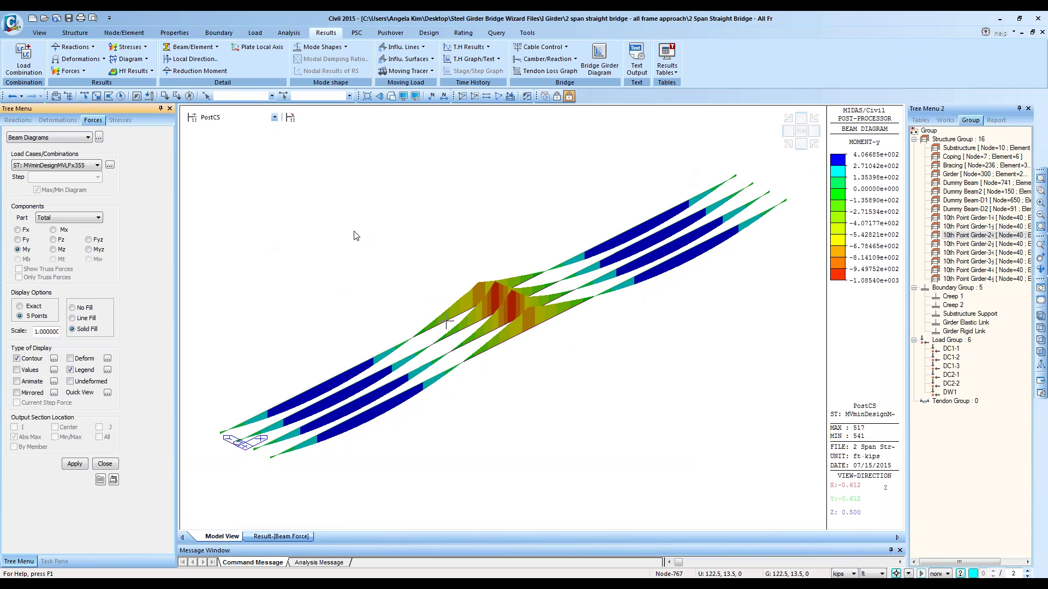
Step: Begin saving the moment diagram as a Dynamic Report Image named BeamDiag
right_click(343, 246)
right_click(416, 186)
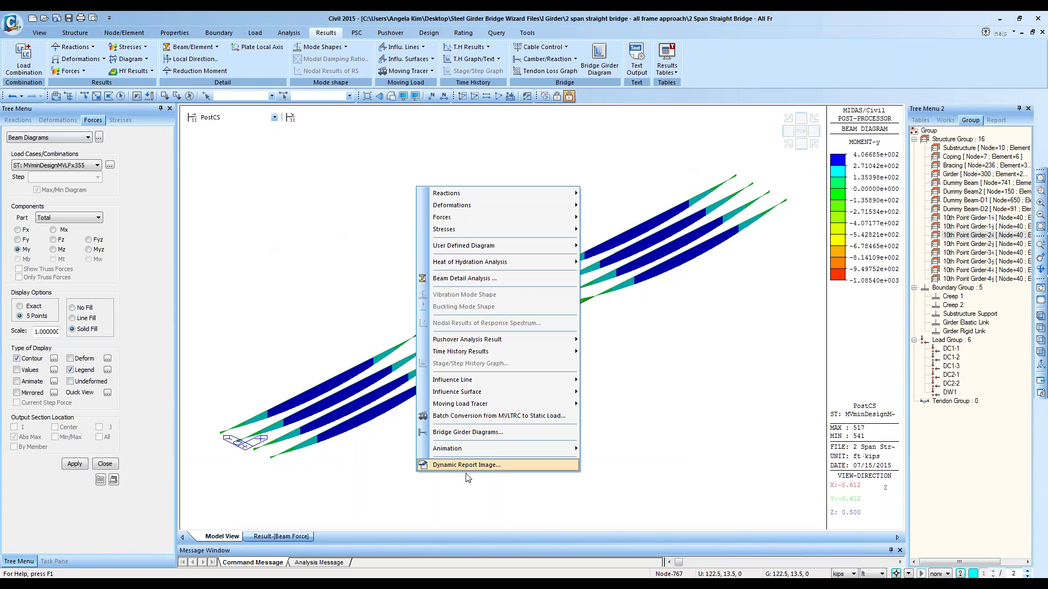
click(165, 195)
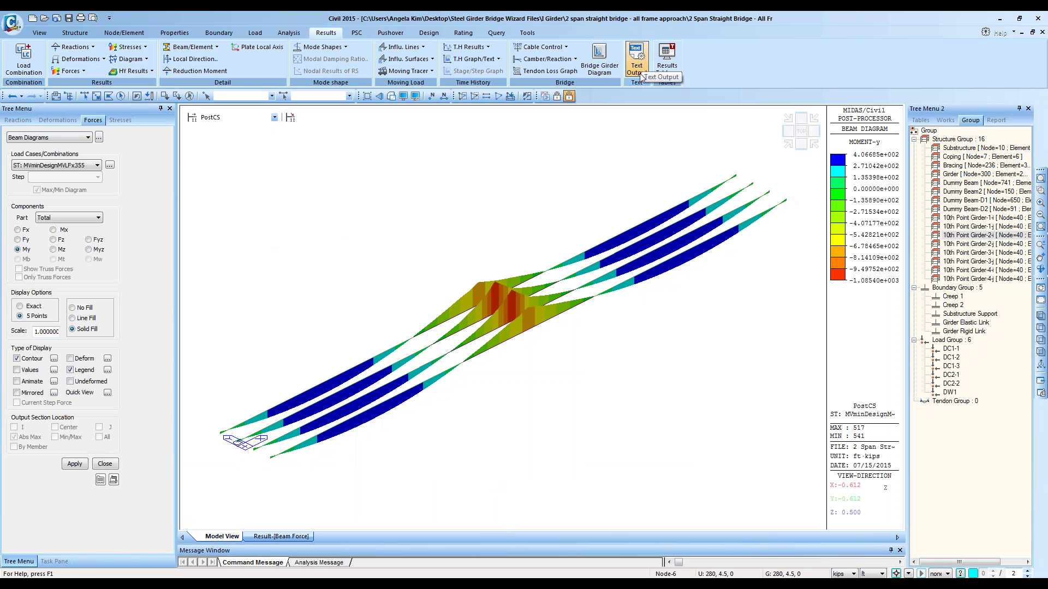
right_click(541, 191)
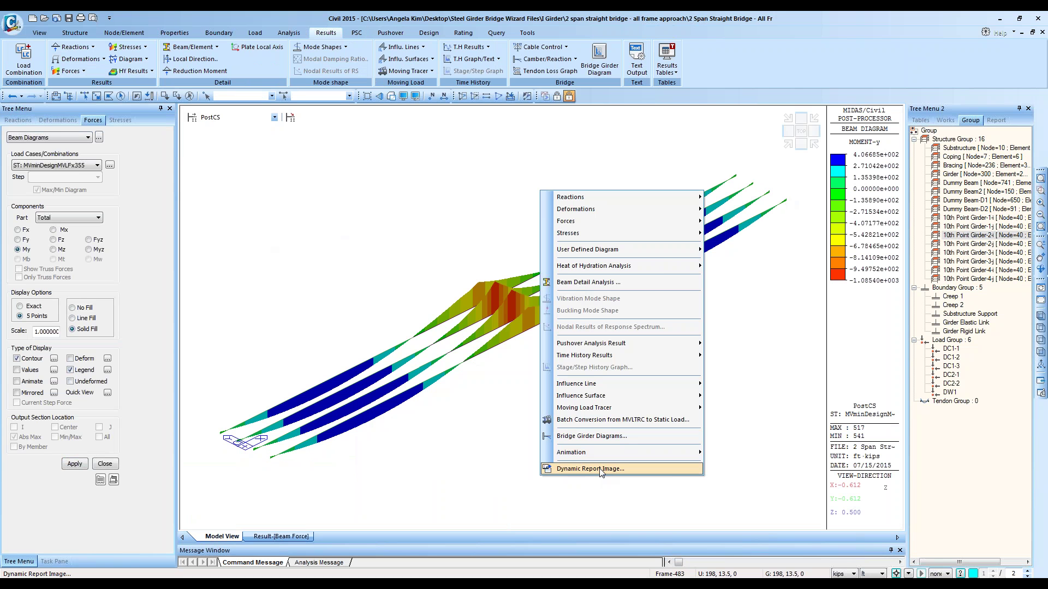
click(601, 470)
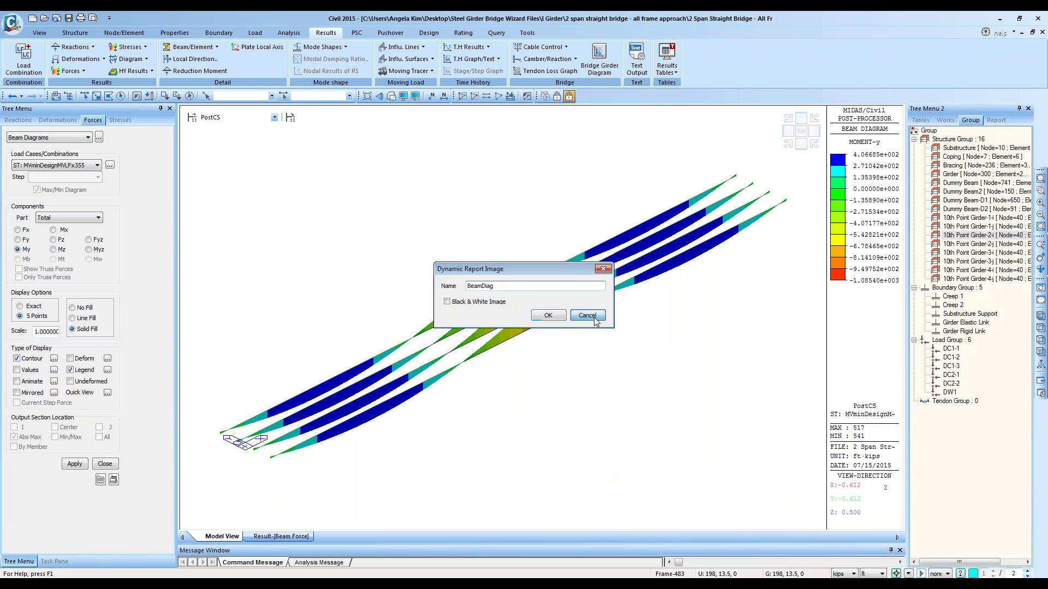
click(588, 318)
right_click(511, 219)
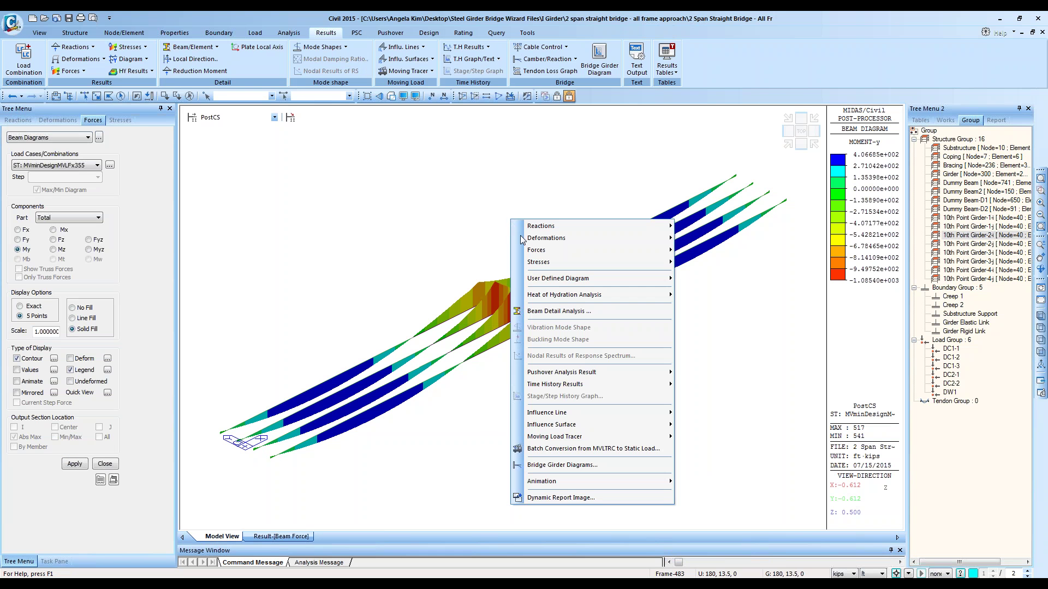
click(536, 502)
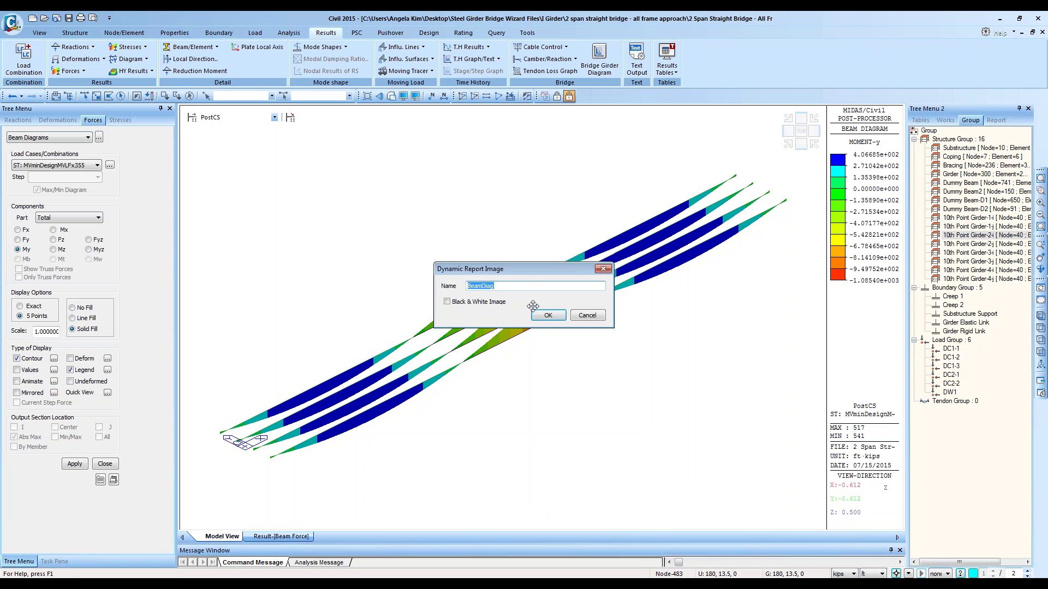
text(L)
Step: Cancel the report image and redraw the moment diagram for CBall: gLCB1
click(589, 317)
click(55, 166)
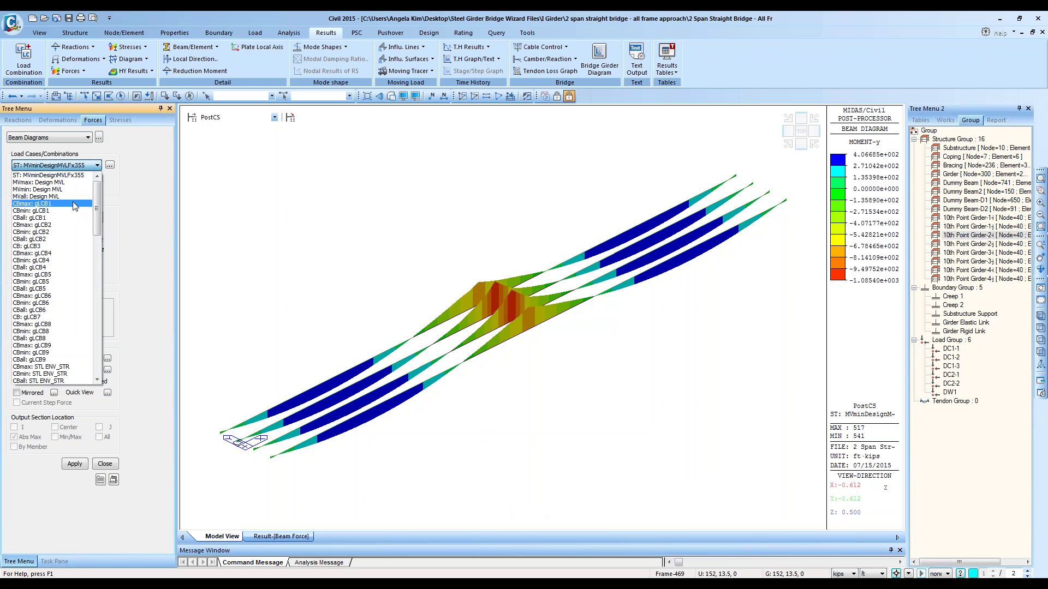
click(75, 204)
click(60, 165)
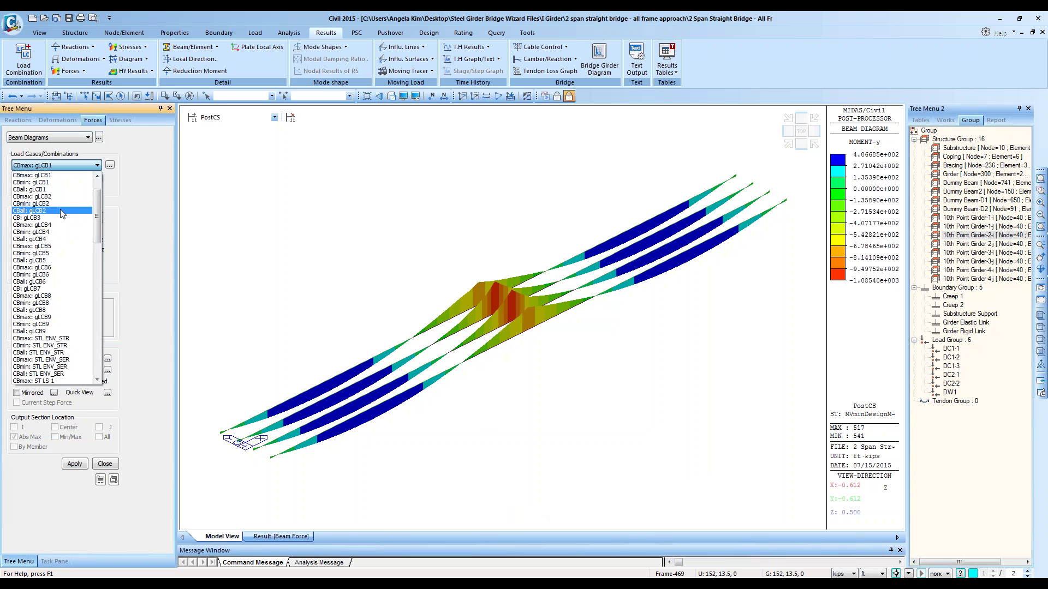
click(60, 210)
scroll(69, 221, up, 3)
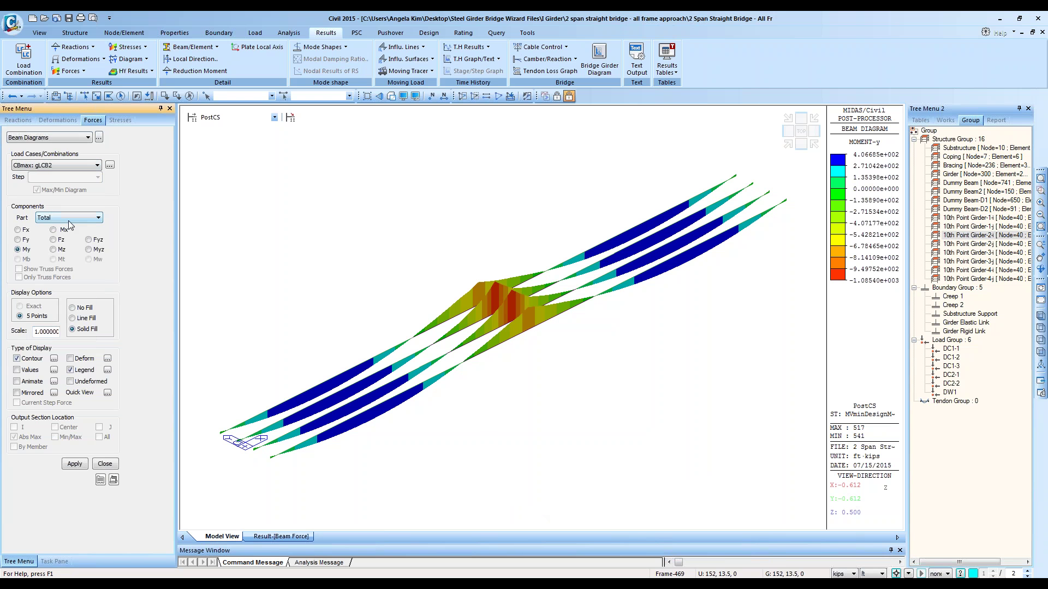
click(75, 464)
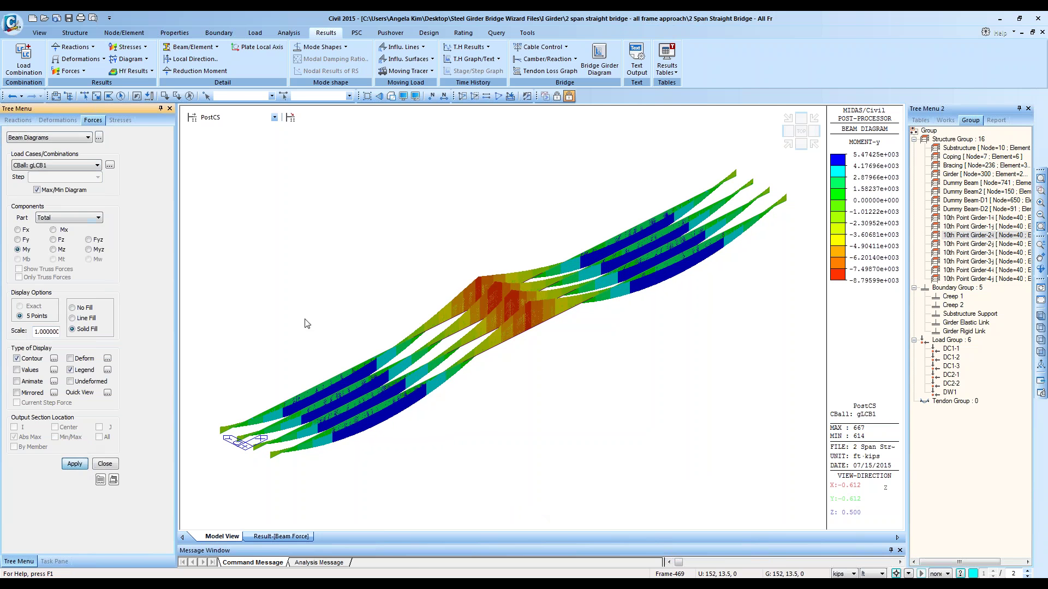
Step: Save the diagram as the dynamic report image 'LoadComb1 Bending Moment'
right_click(403, 276)
click(443, 552)
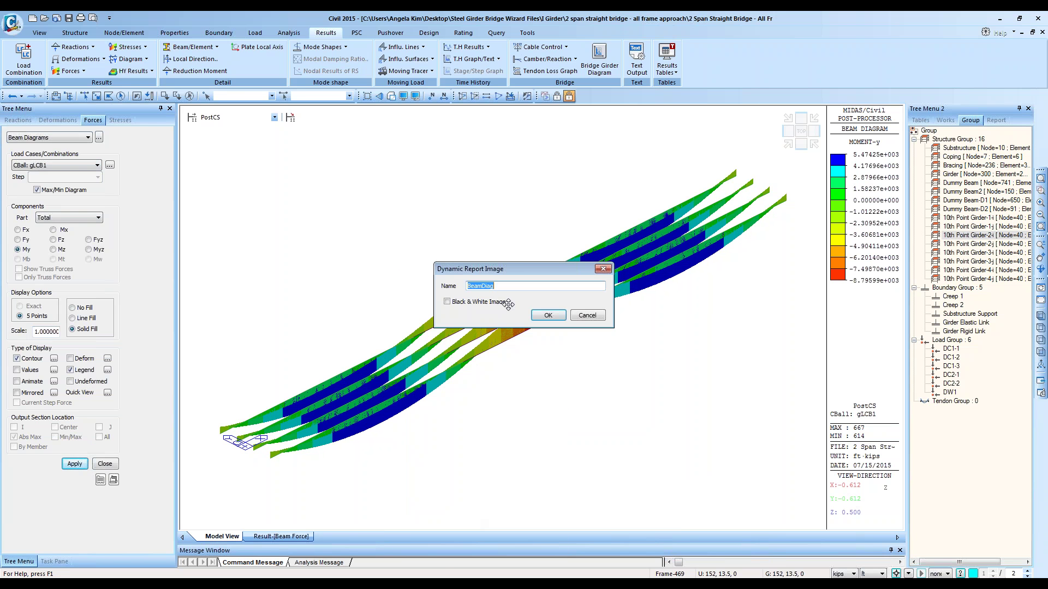
text(L)
text(oadComb1 Bending Moment)
key(Return)
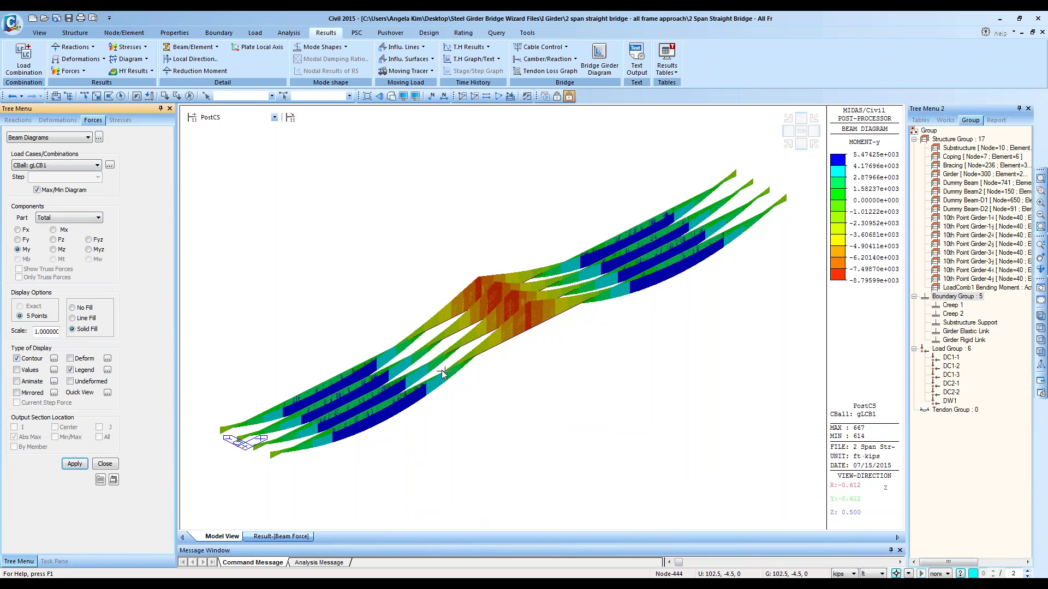
Step: Filter the beam force table to the 10th Point Girder-1-i group, i-end results only
click(264, 537)
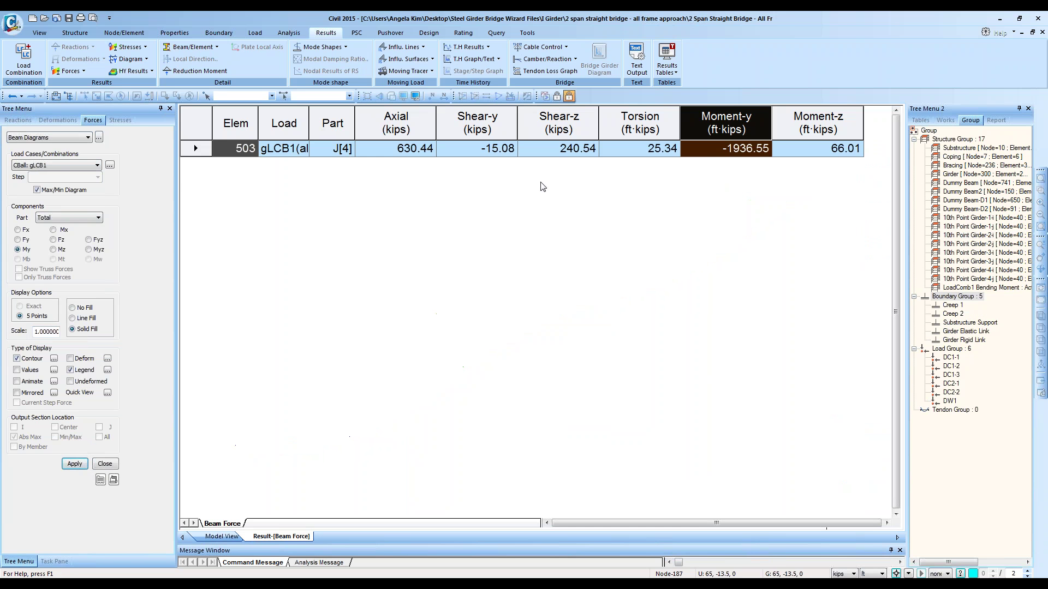
right_click(726, 153)
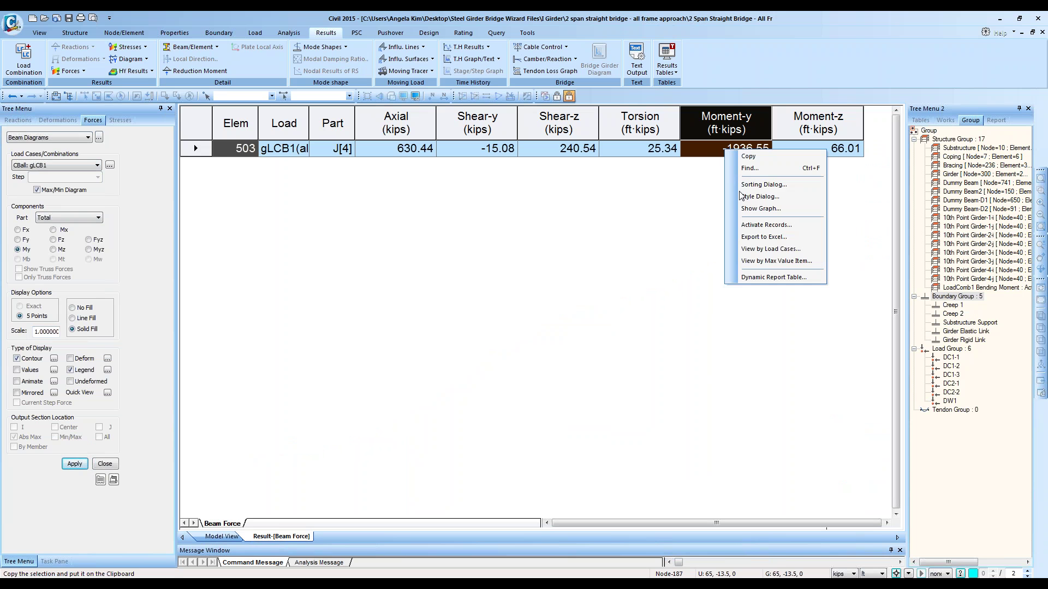
click(756, 225)
click(420, 289)
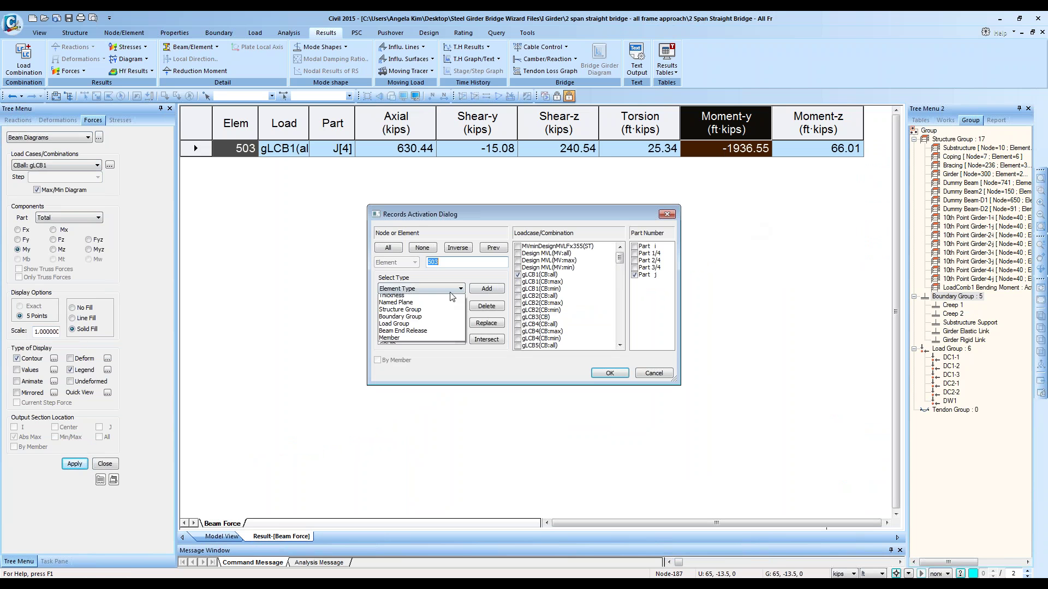
click(436, 334)
click(460, 339)
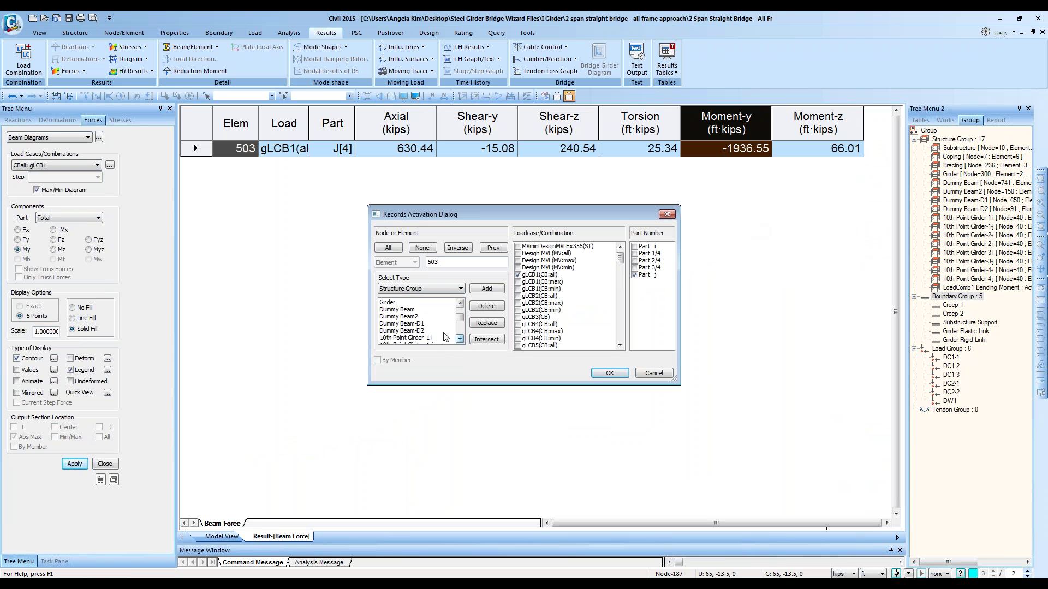
click(436, 337)
click(484, 324)
click(635, 274)
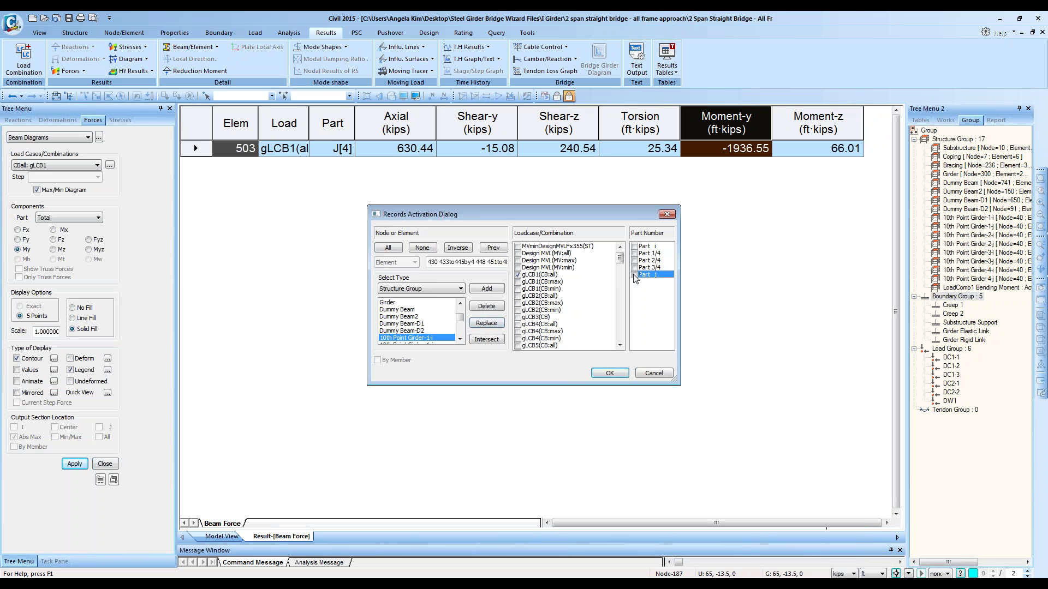
click(635, 247)
click(611, 375)
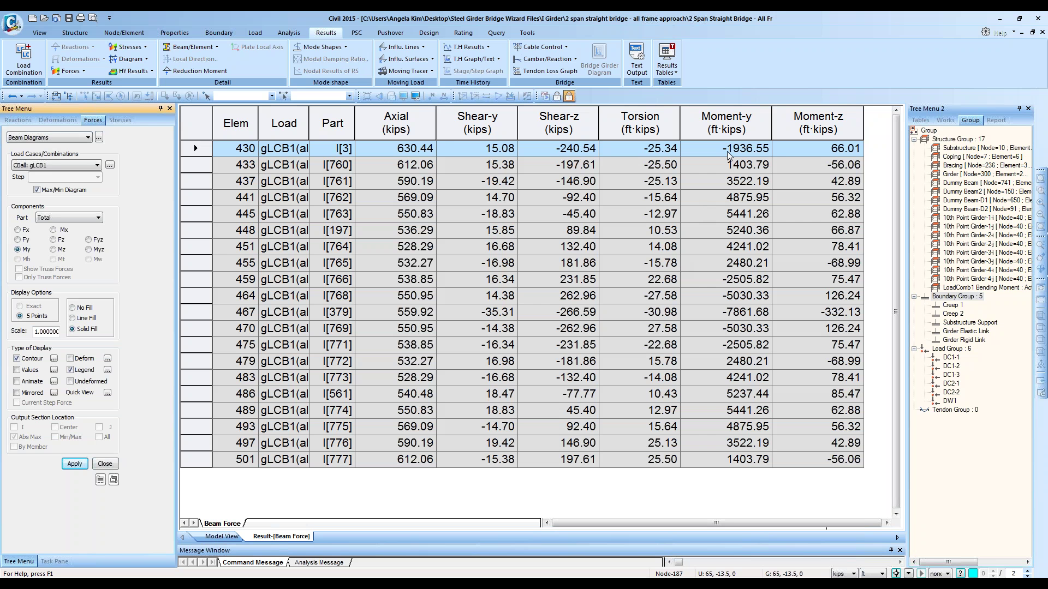
Step: Start a dynamic report table without the Part, Axial, Shear-y, Torsion and Moment-z columns
right_click(620, 249)
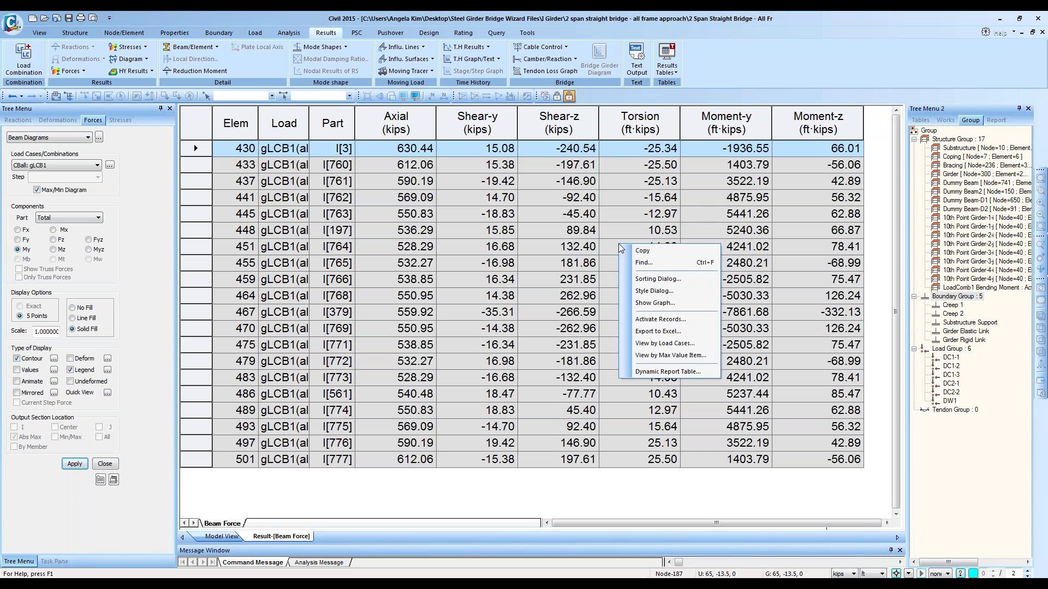
click(663, 372)
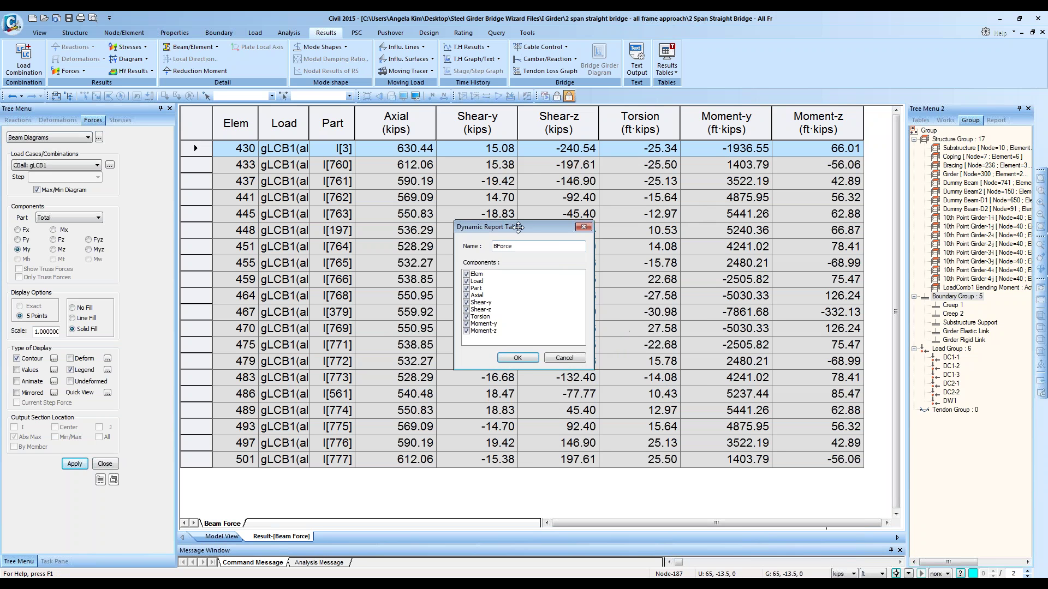
drag(518, 226, 625, 224)
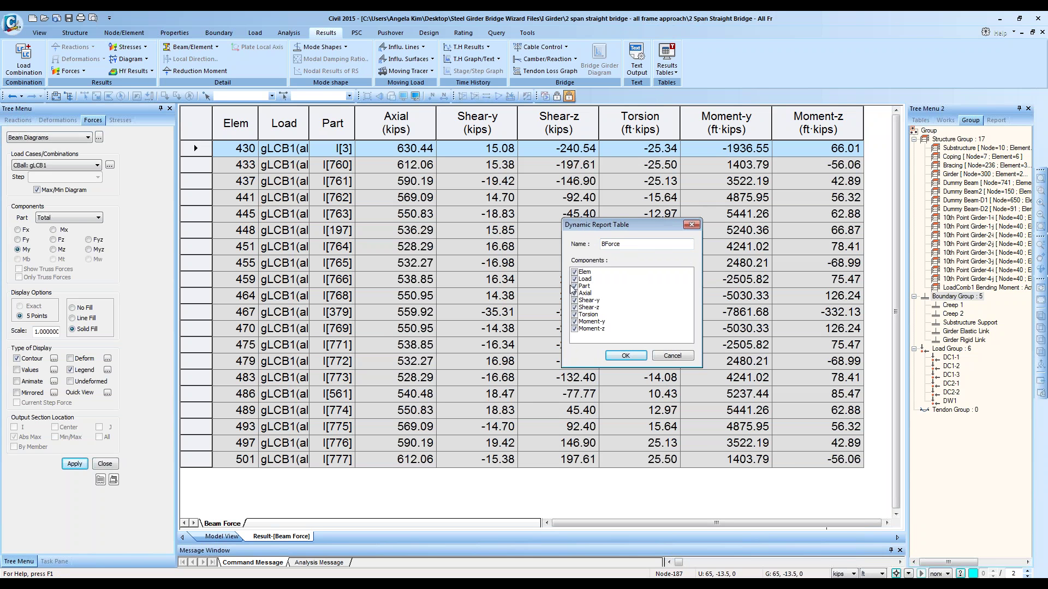
click(574, 288)
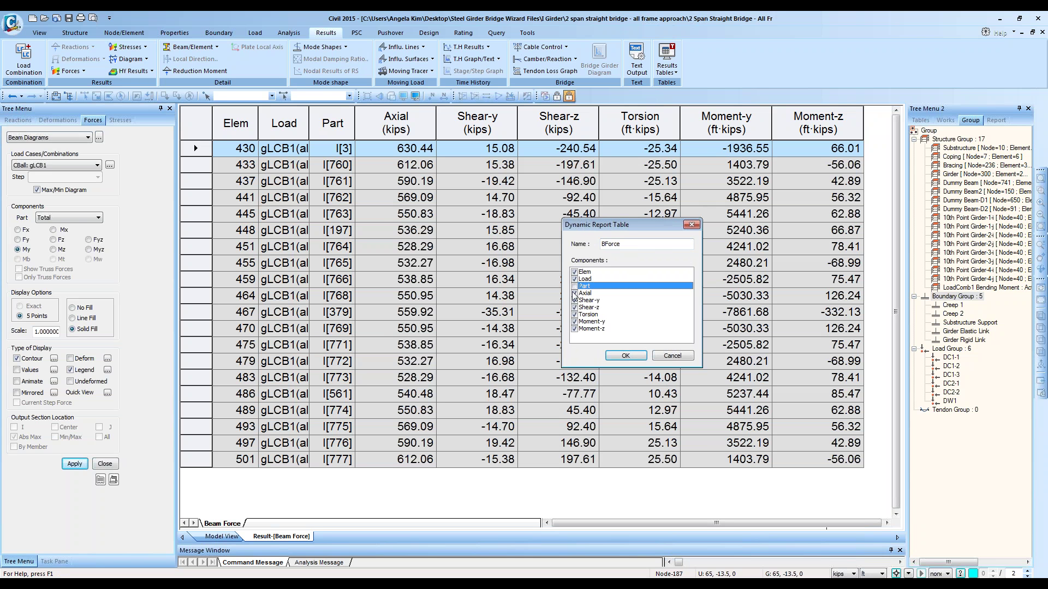
click(575, 295)
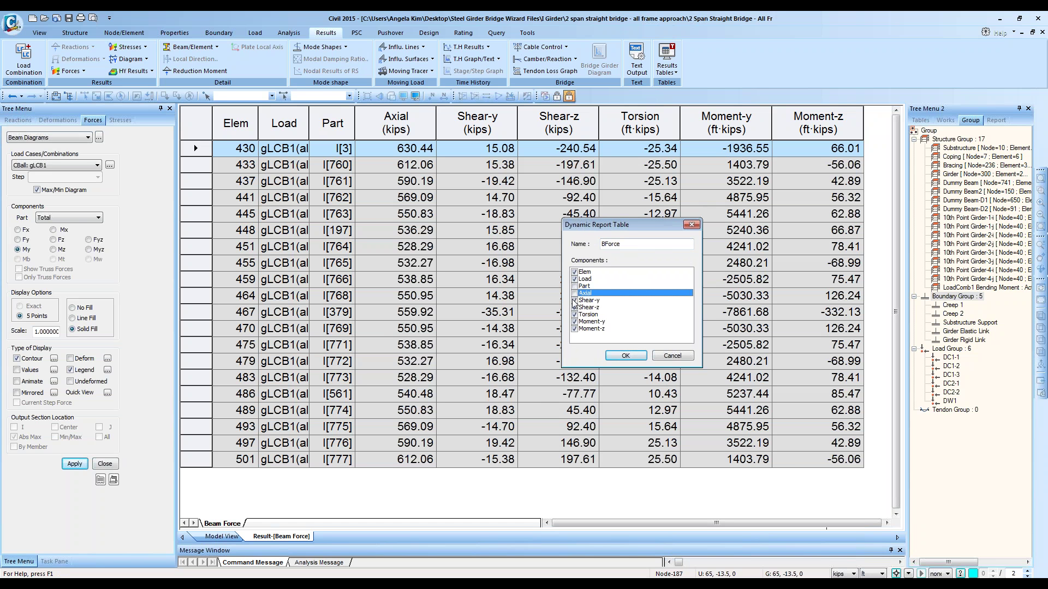
click(575, 300)
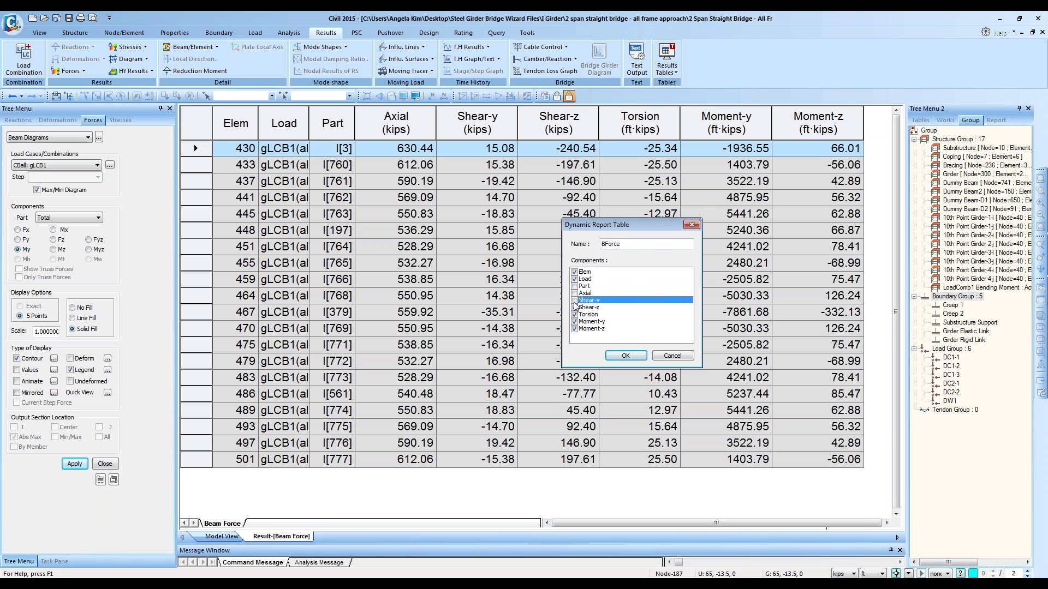
click(574, 315)
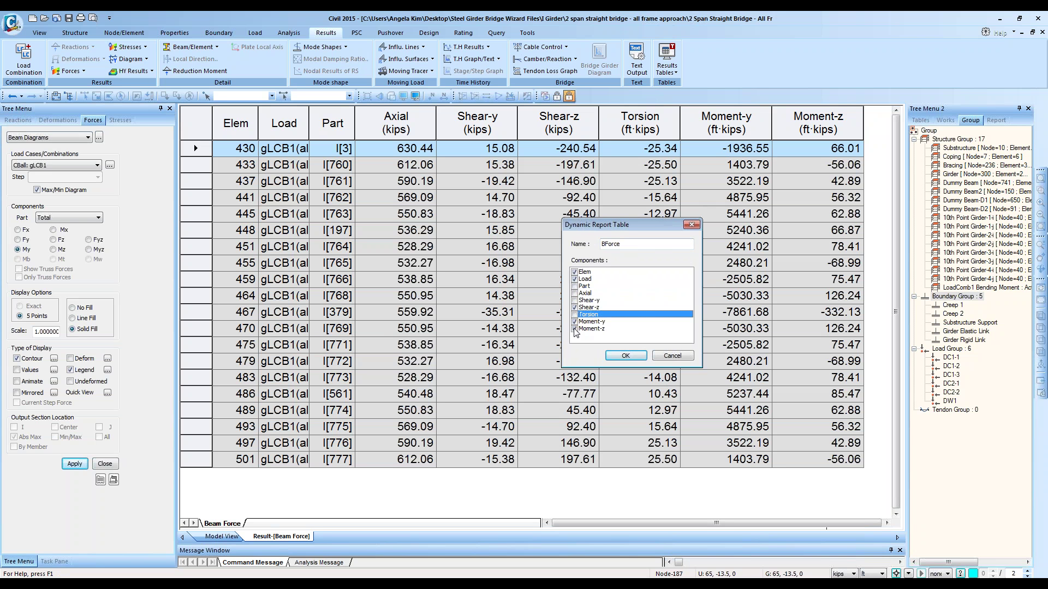
click(574, 329)
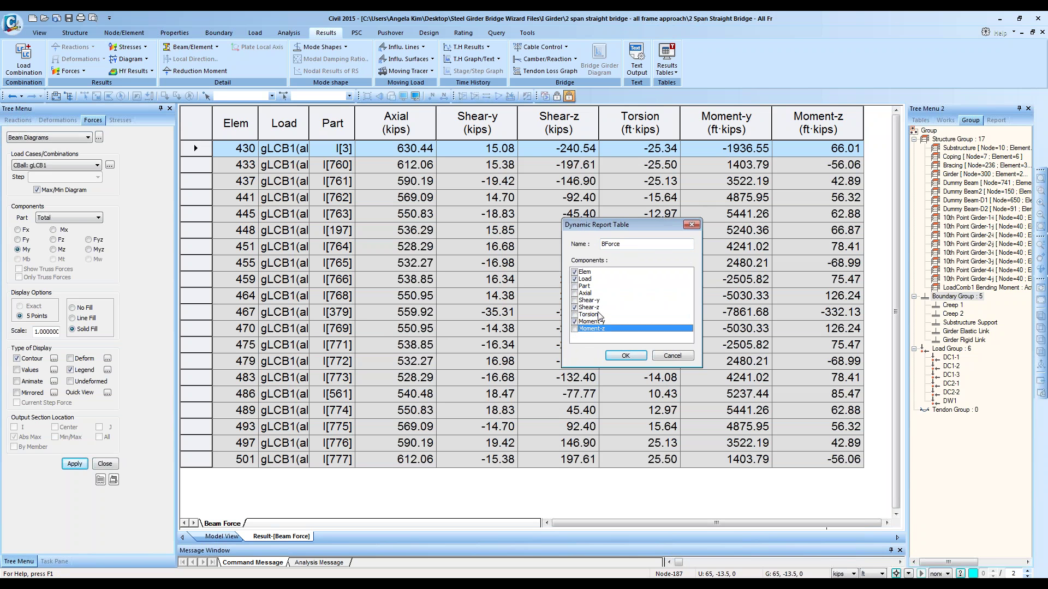
Step: Finalize the report table columns, save it as BForce, and return to the moment diagram
click(593, 309)
click(592, 285)
click(591, 279)
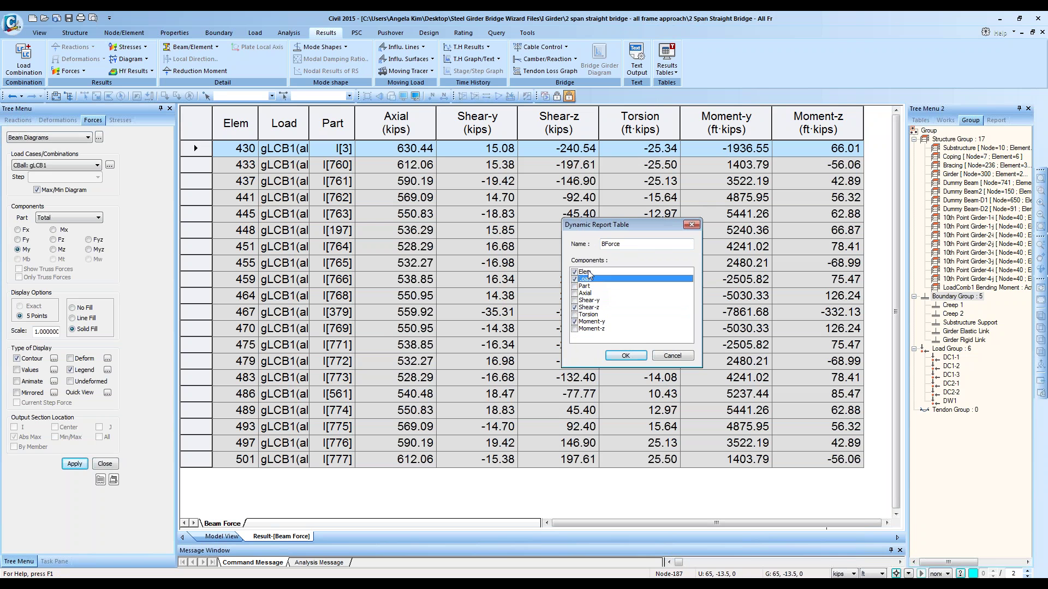
click(590, 272)
click(590, 279)
click(595, 308)
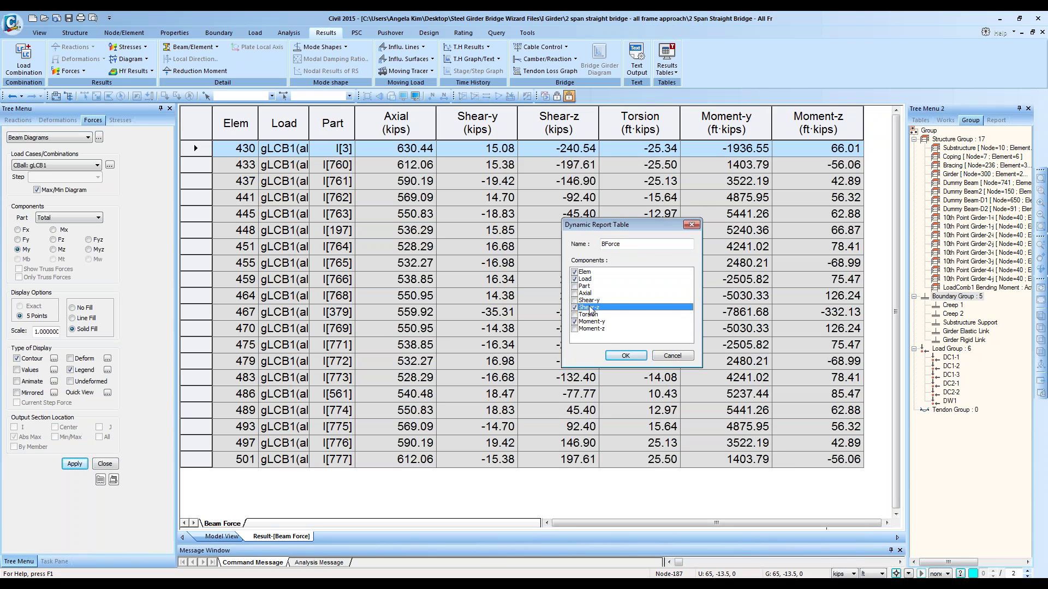
click(592, 322)
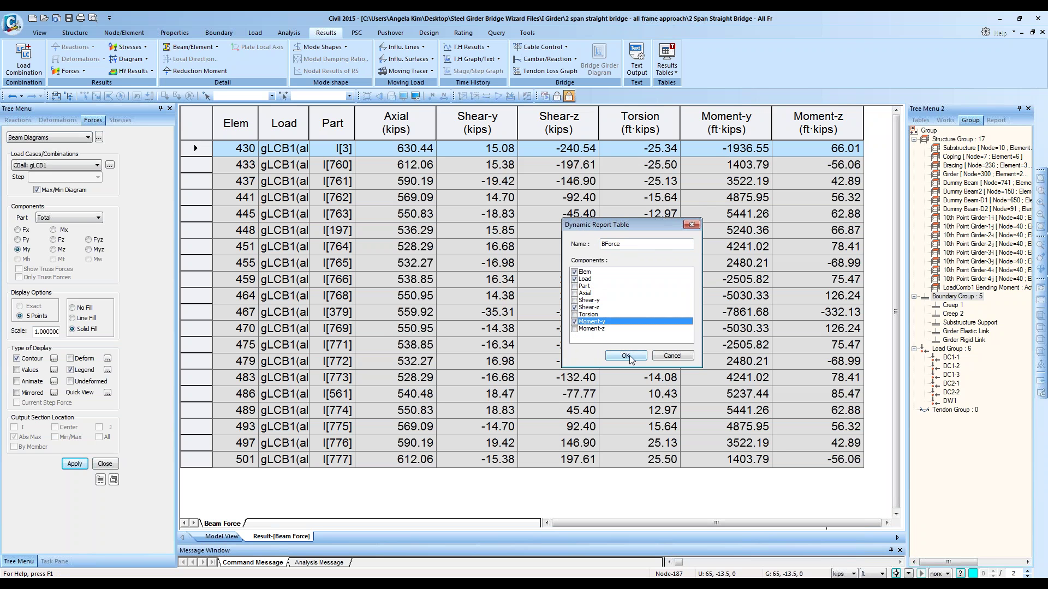
click(626, 355)
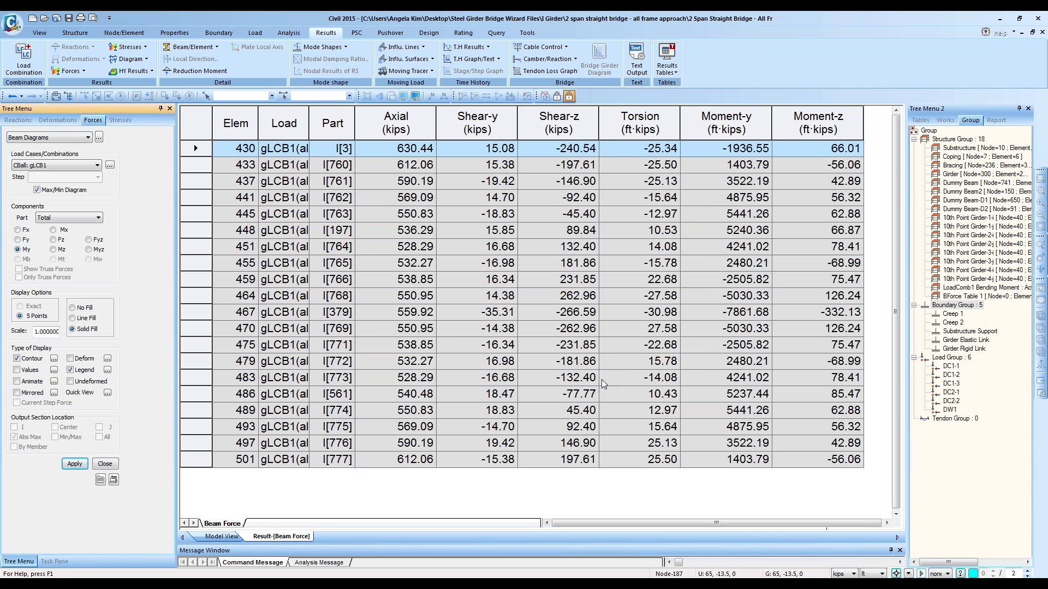
click(213, 537)
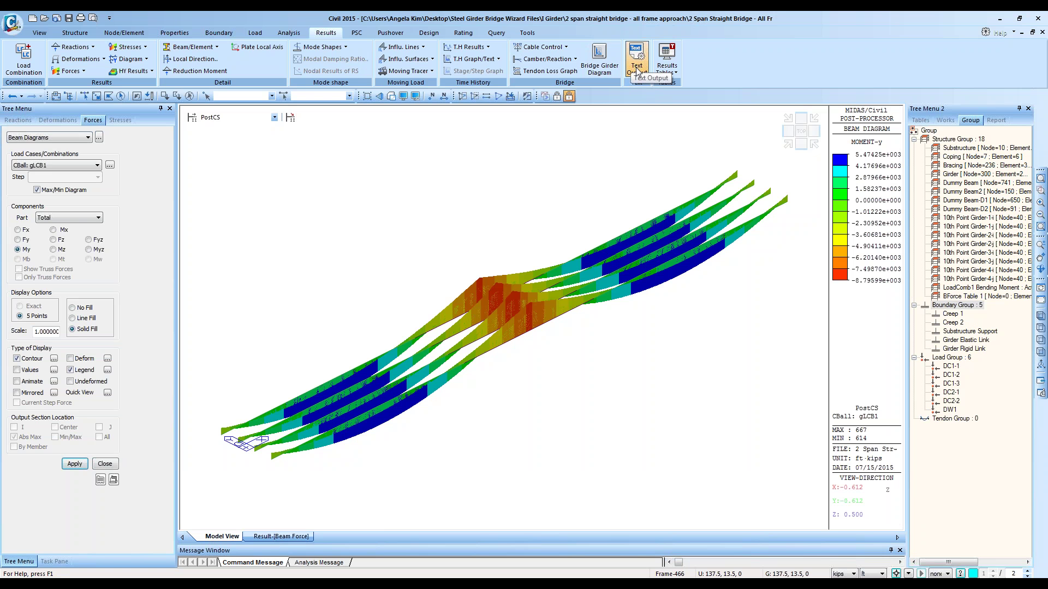
Step: Create text output Load Set 1 containing only the cLCB1 combination
click(638, 61)
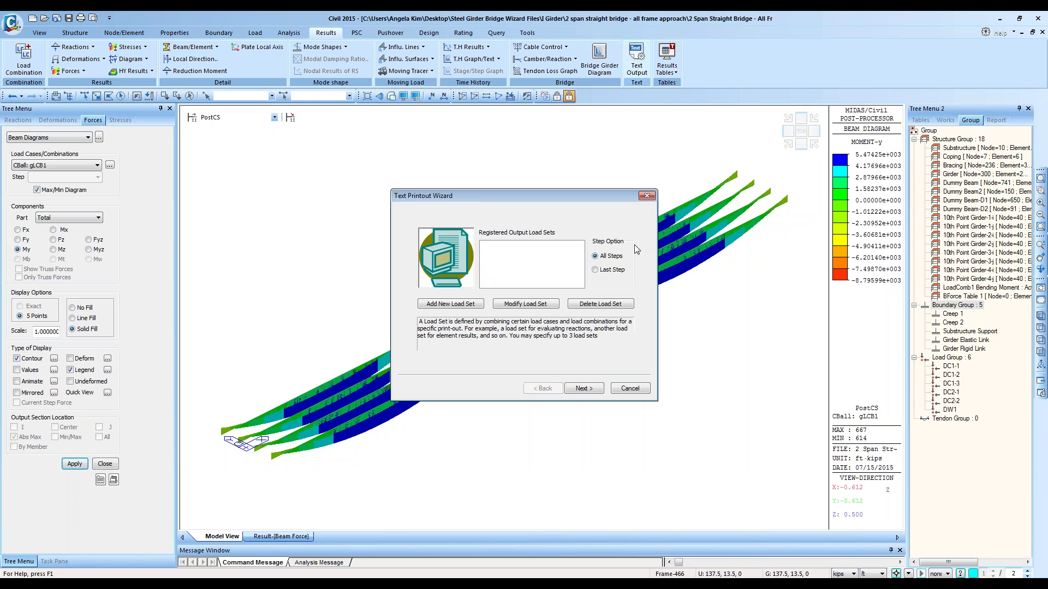
click(446, 304)
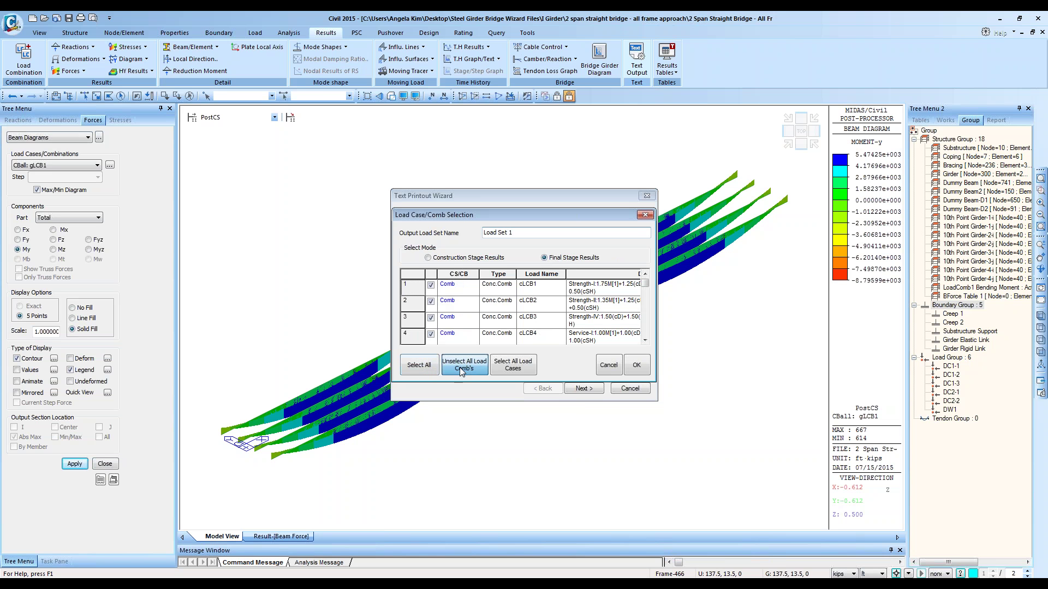
click(464, 364)
click(431, 285)
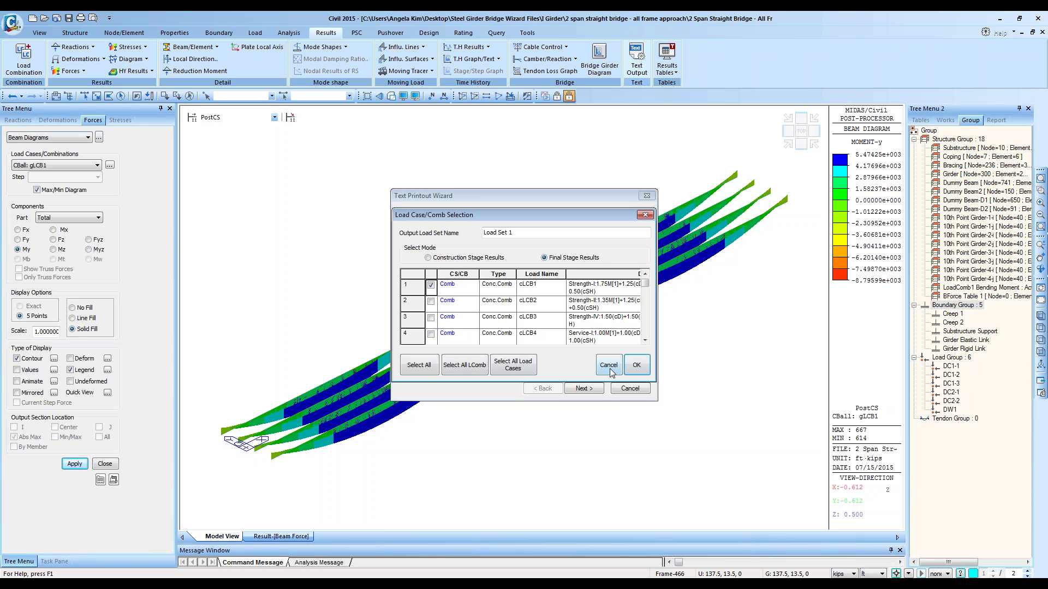
click(637, 364)
click(491, 247)
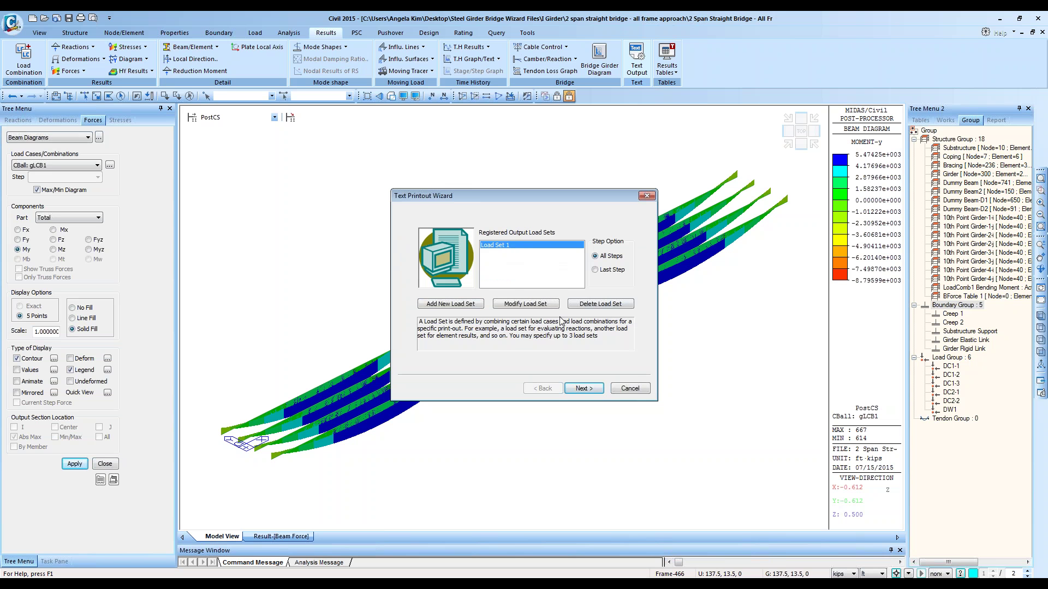
Step: Include beam, truss, displacement and reaction results and write the text output file
click(585, 389)
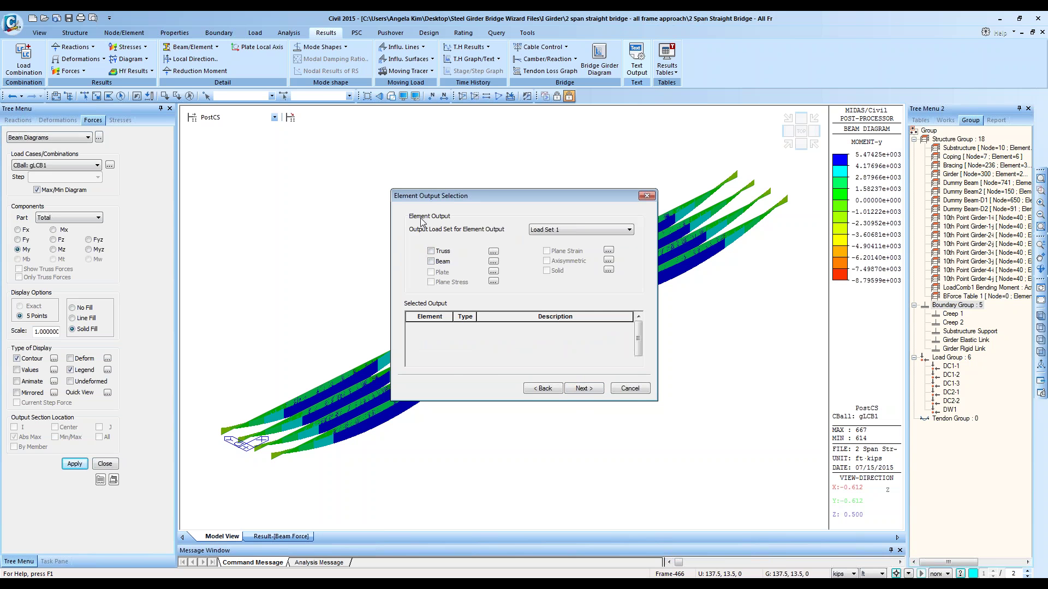
click(431, 262)
click(431, 252)
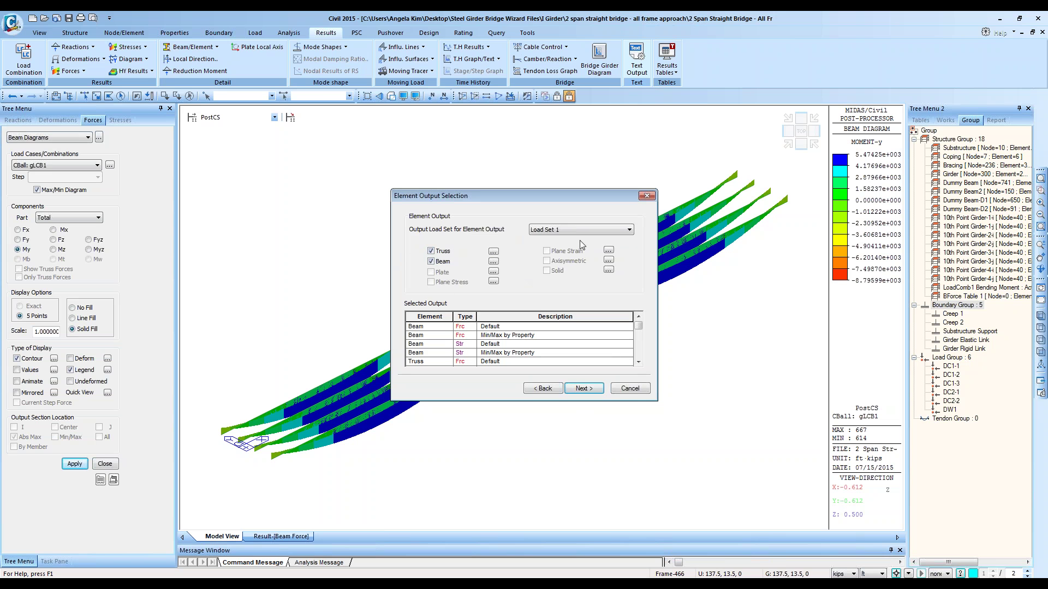
click(587, 392)
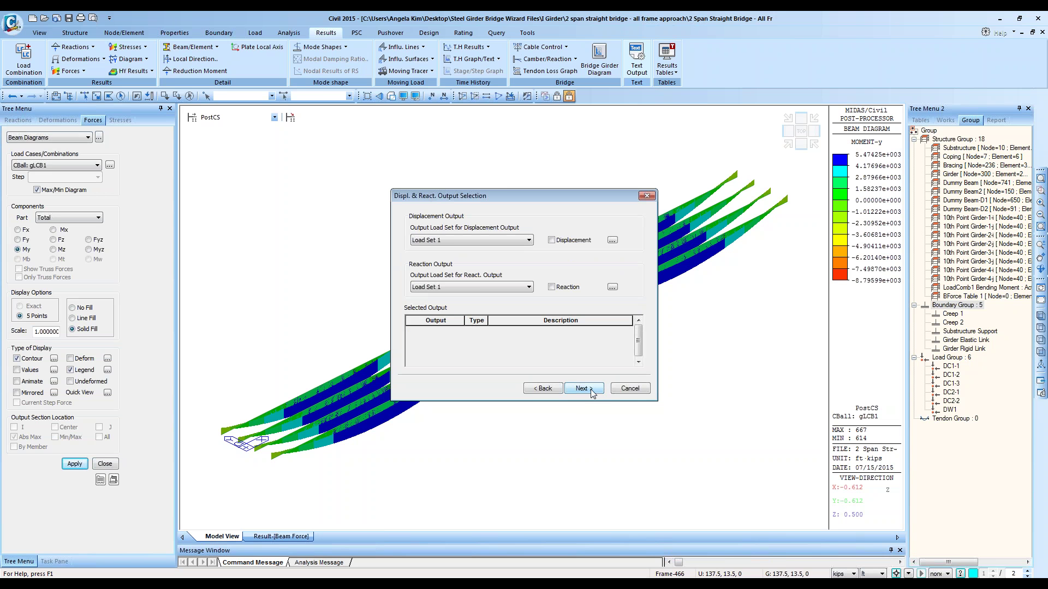
click(552, 241)
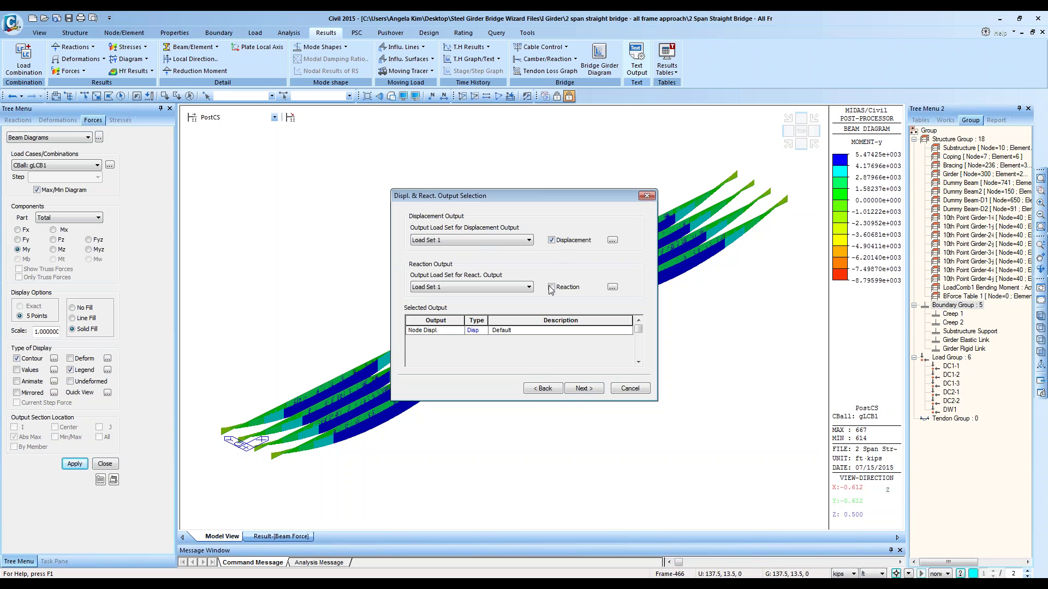
click(551, 288)
click(588, 388)
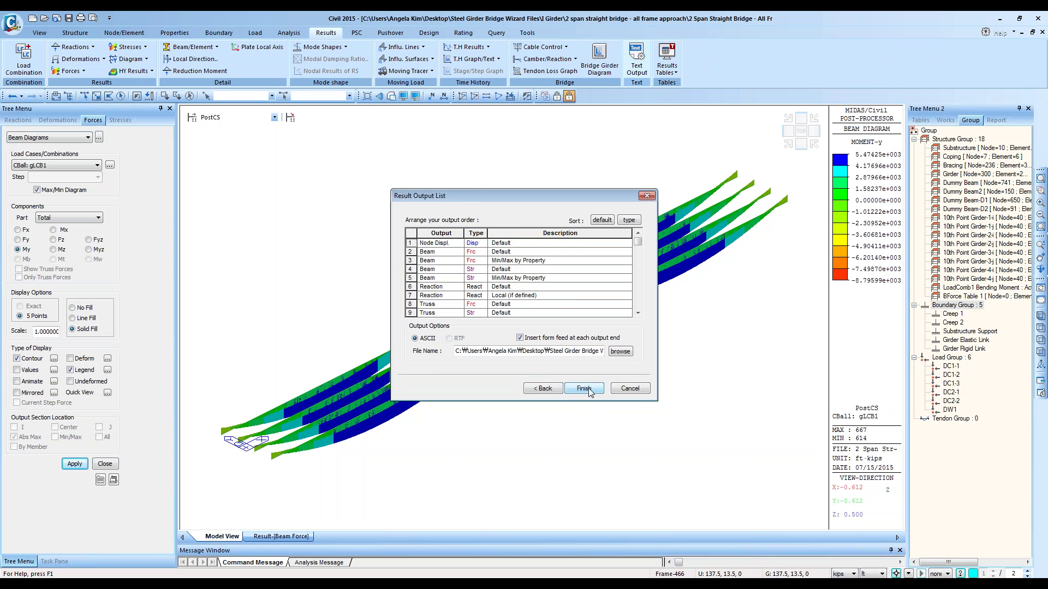
click(588, 387)
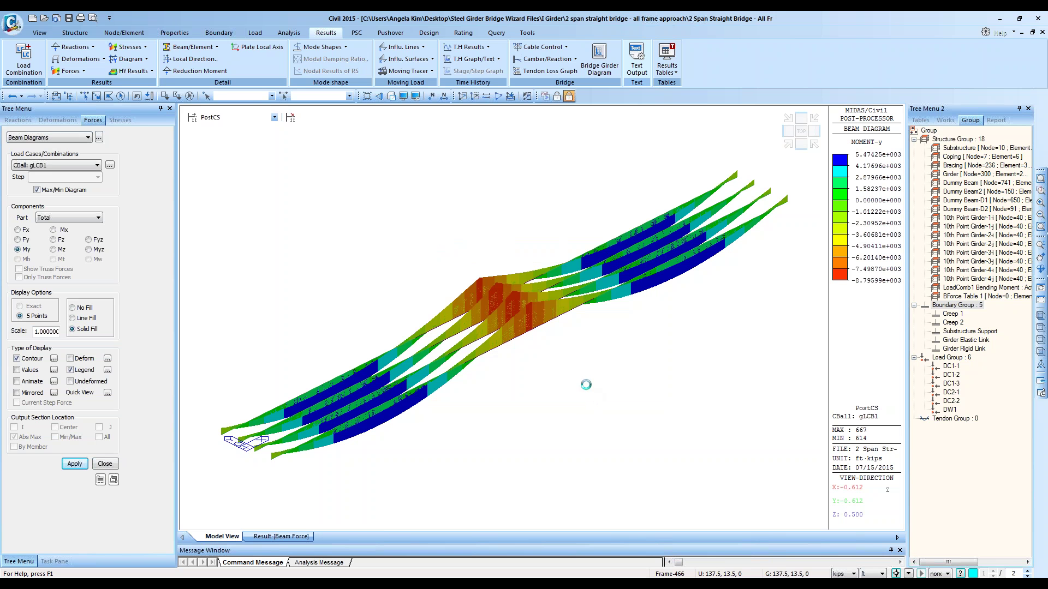
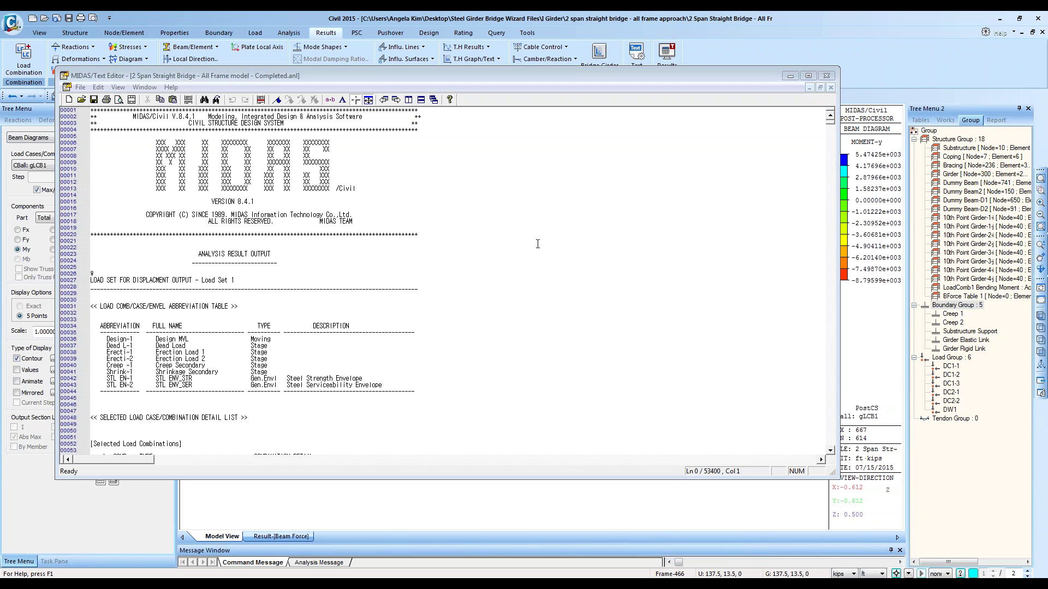
Step: Look over the analysis output file's menus and content, then close the Text Editor
right_click(537, 244)
click(440, 188)
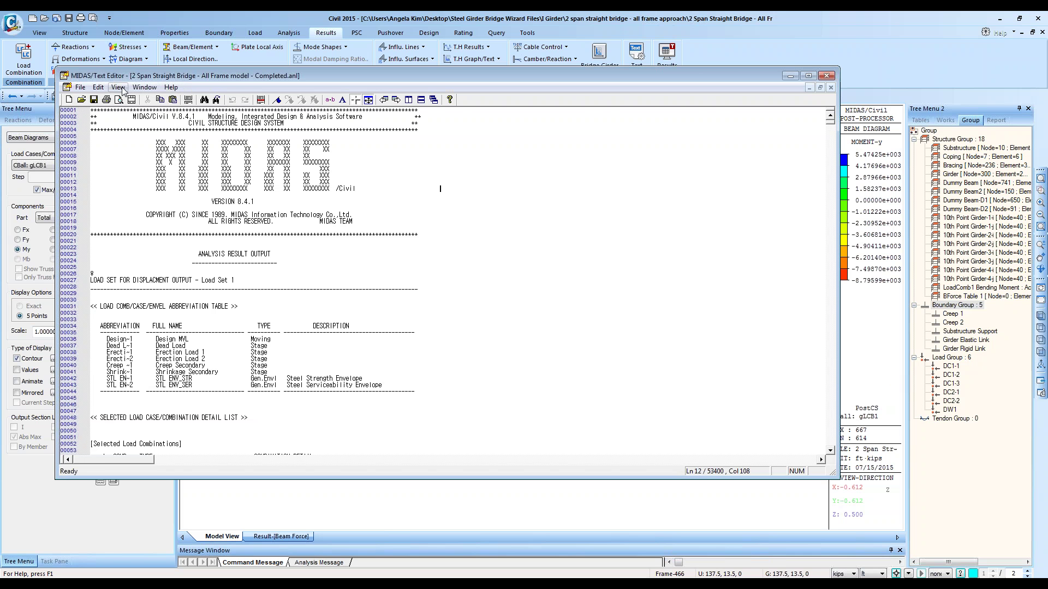
click(78, 88)
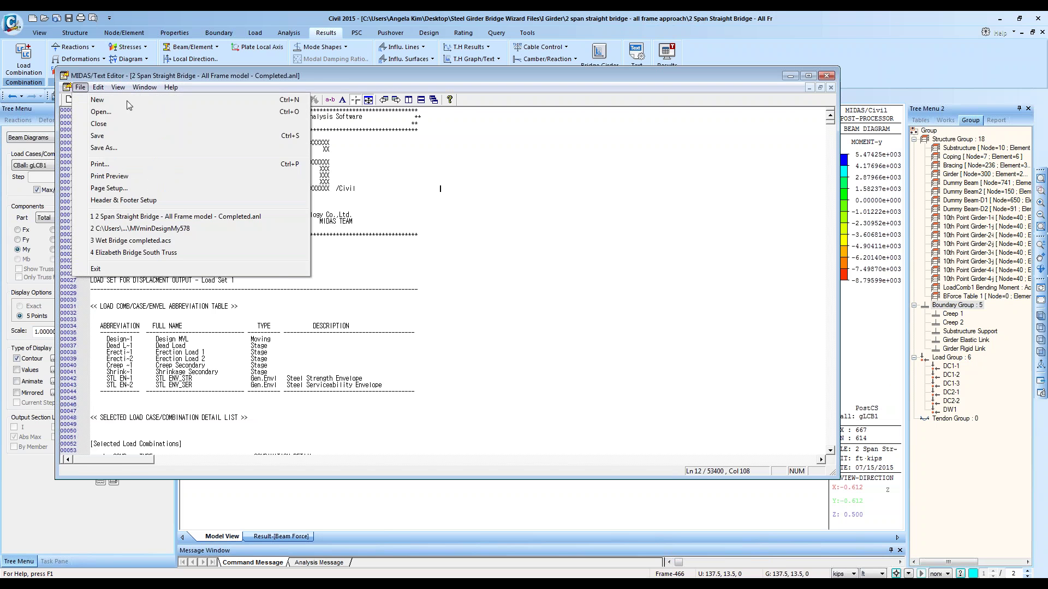
mouse_move(146, 90)
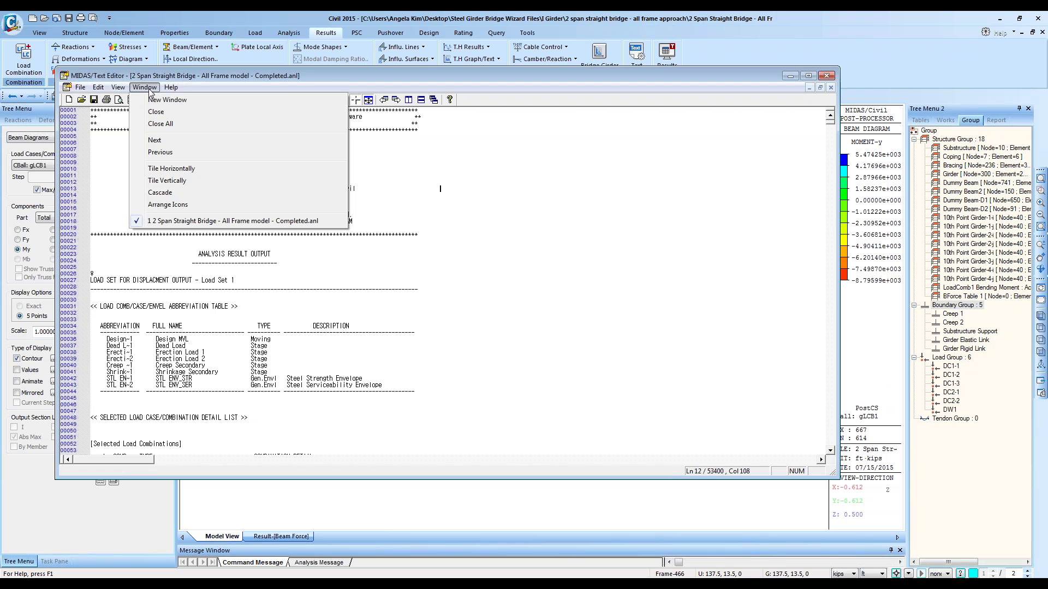
click(663, 136)
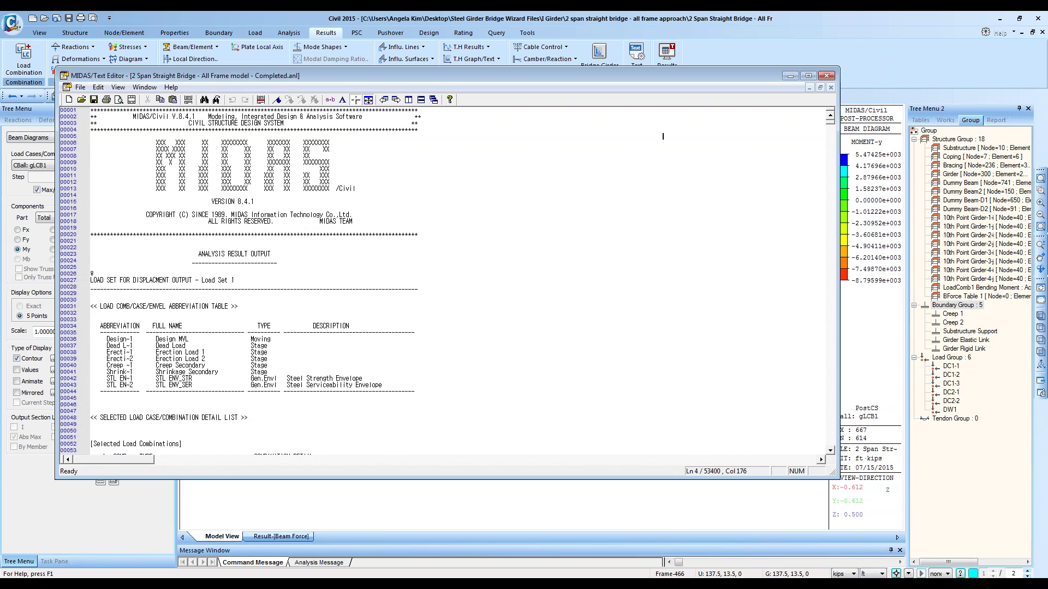
scroll(724, 162, down, 20)
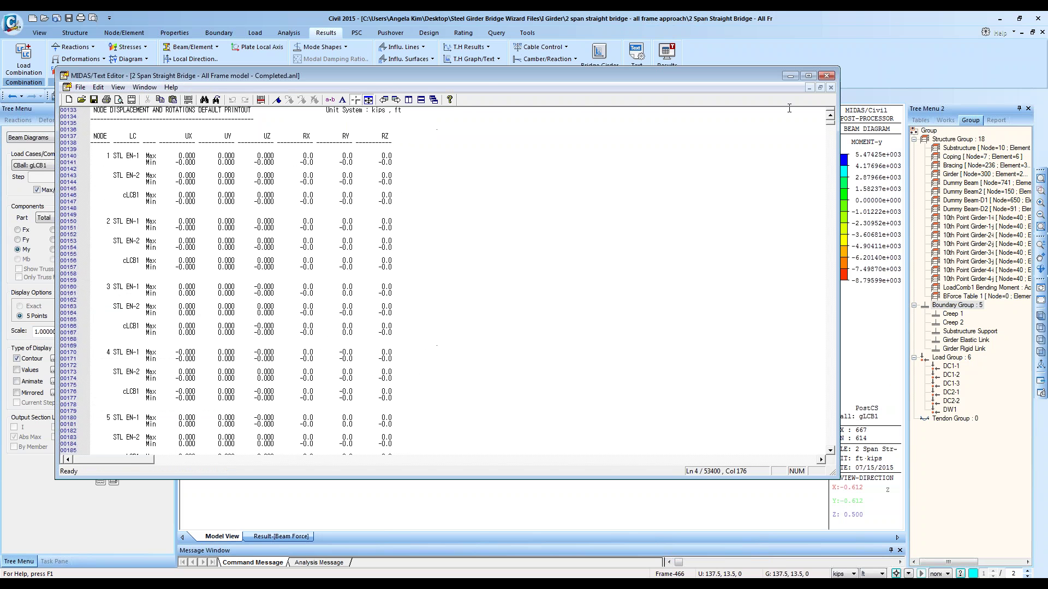
click(825, 76)
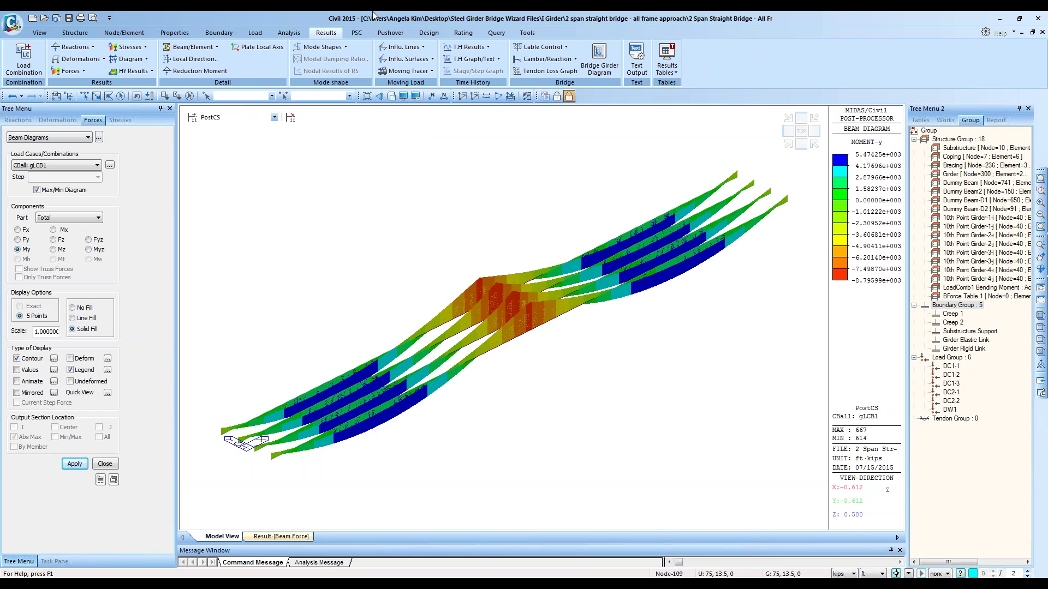
Step: Start the Dynamic Report Generator and choose to open an existing document
click(528, 33)
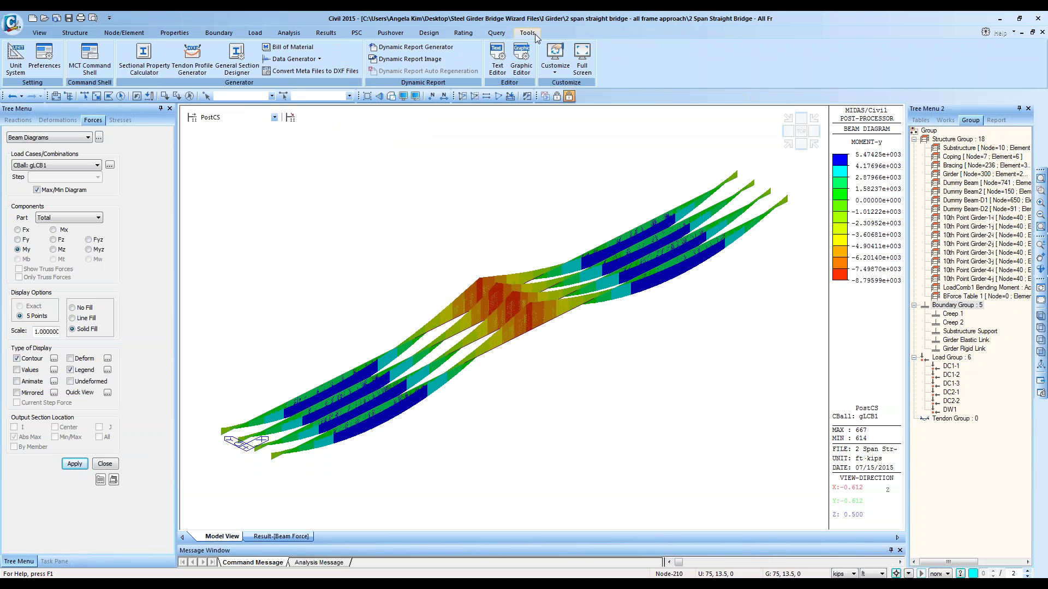
click(115, 462)
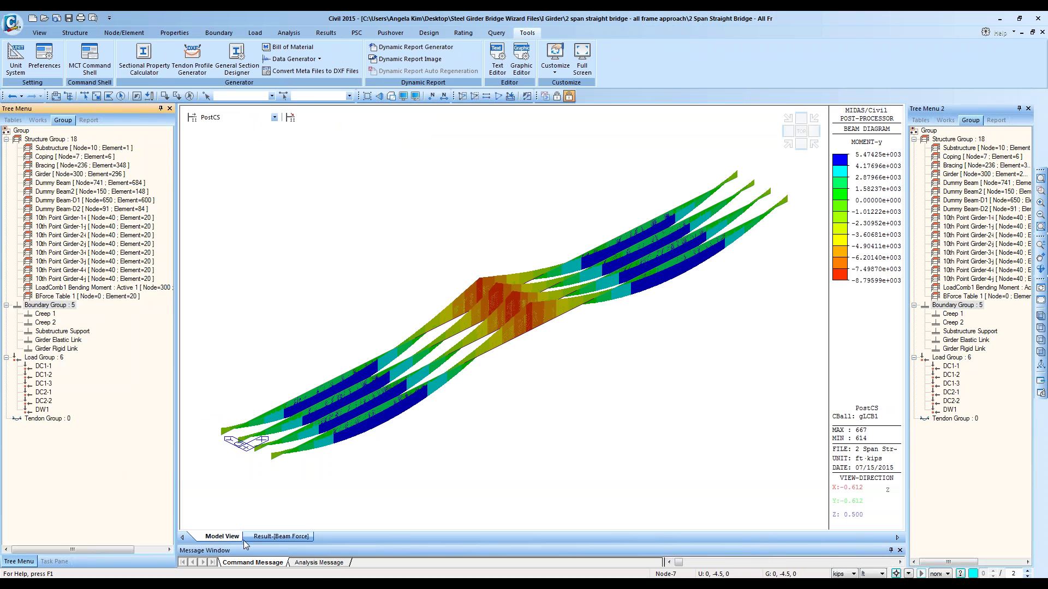
click(407, 48)
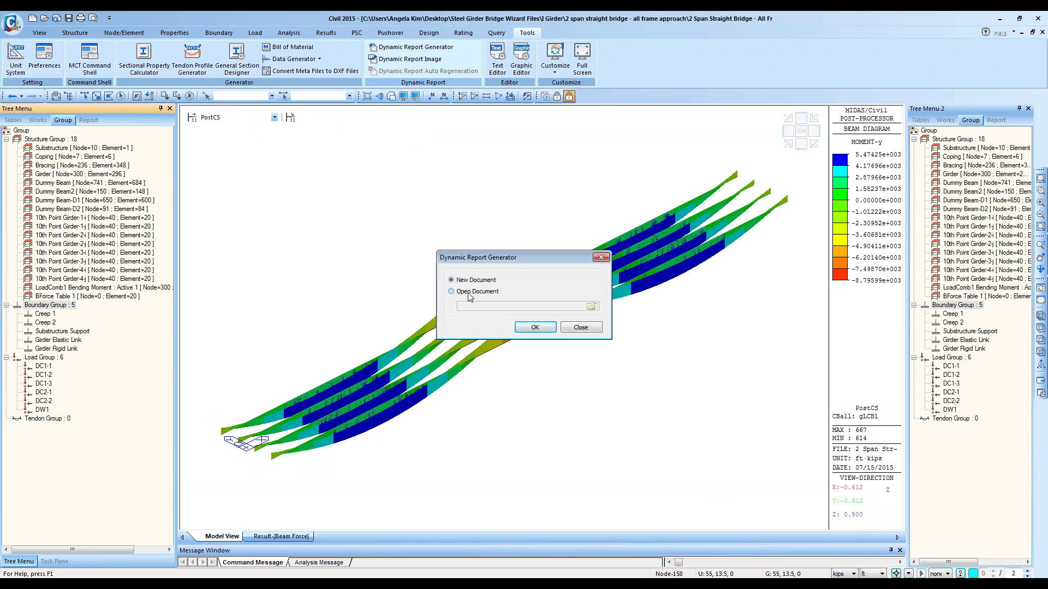
click(591, 306)
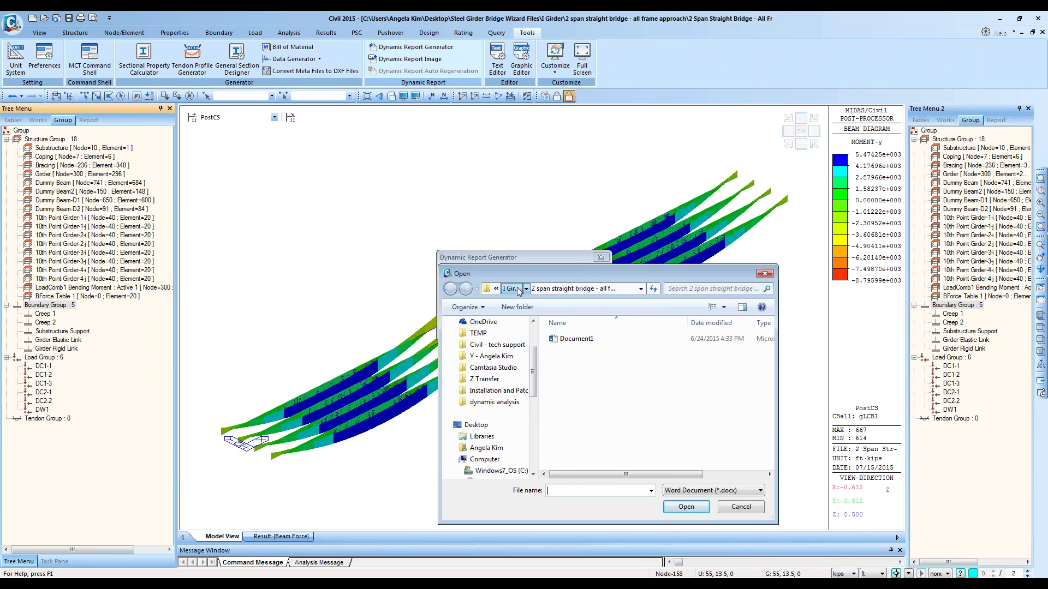
Step: Open the Dynamic Report Generator Example from I Girder > 3 span curved bridge - FHA Example 3 > SWP
click(513, 288)
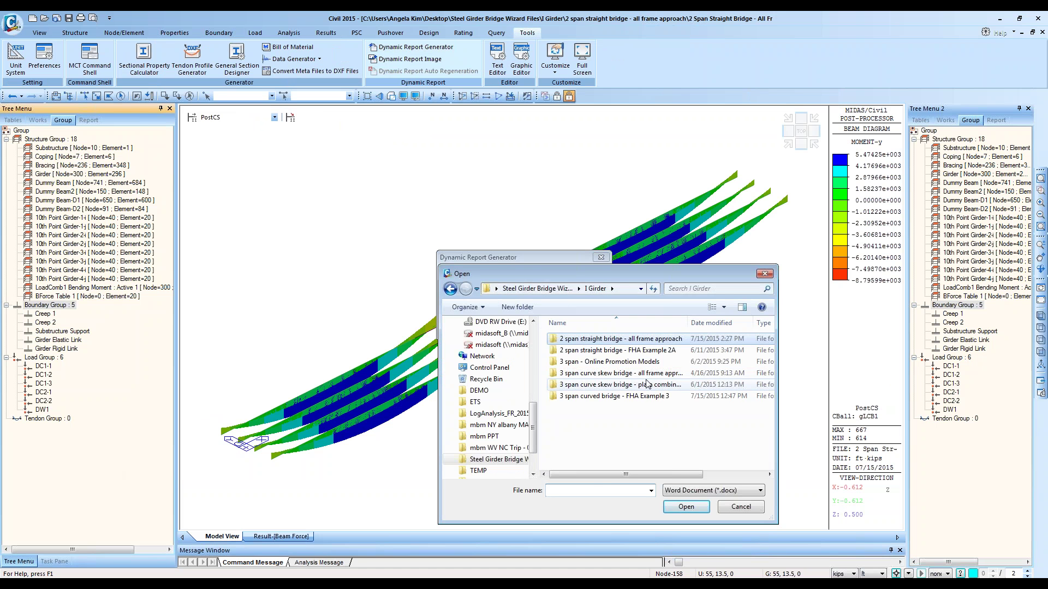
double_click(648, 374)
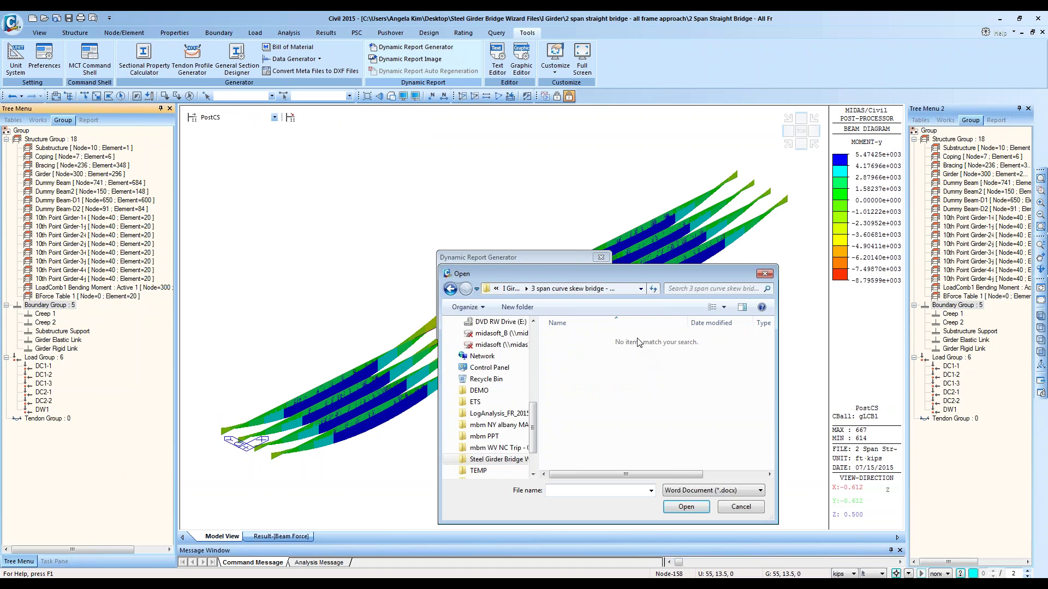
click(518, 291)
double_click(640, 368)
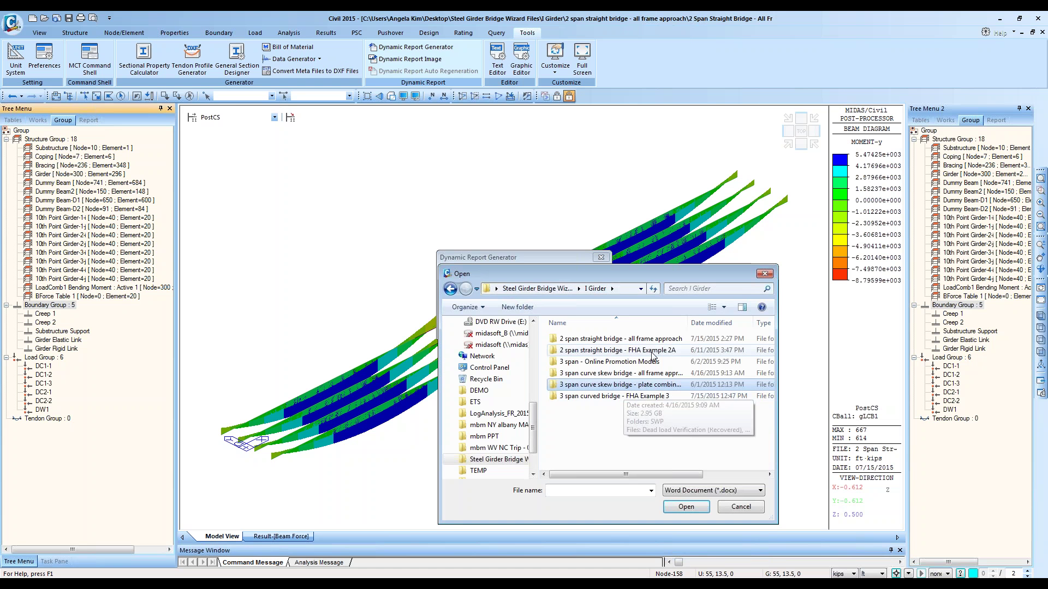
double_click(669, 394)
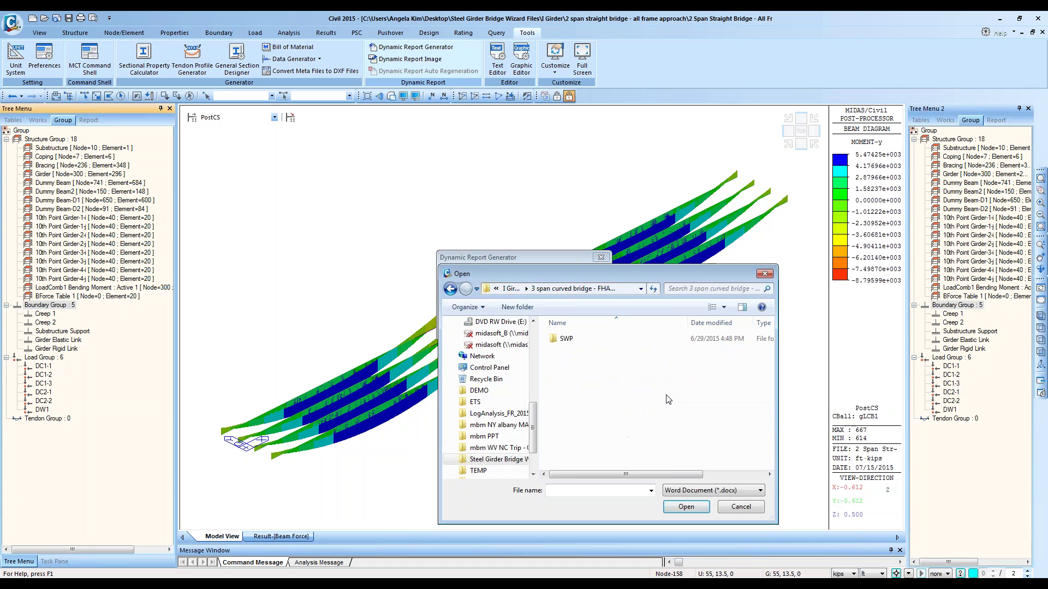
double_click(616, 344)
click(590, 350)
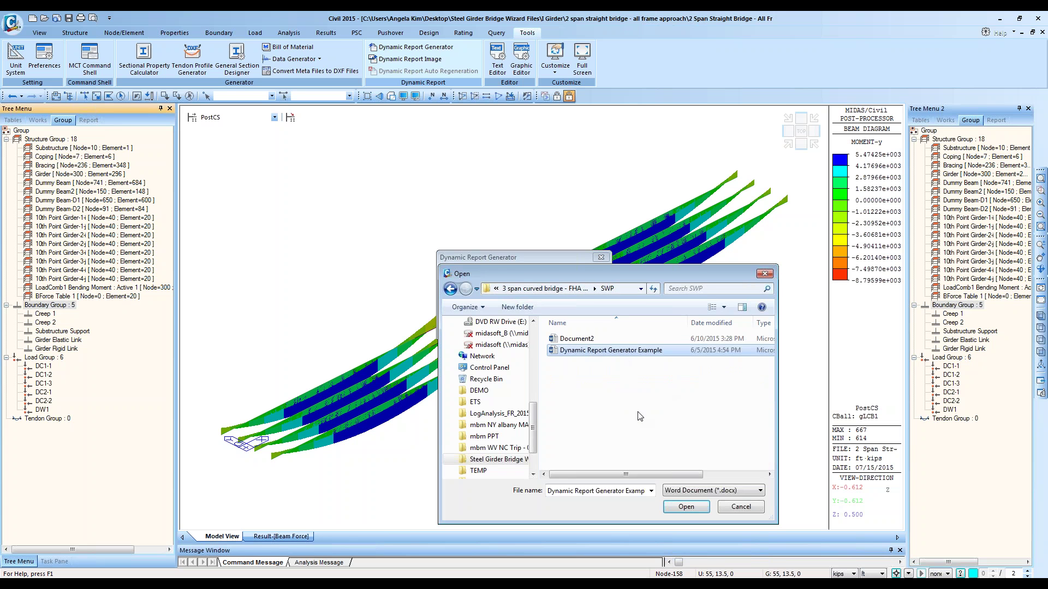
click(682, 506)
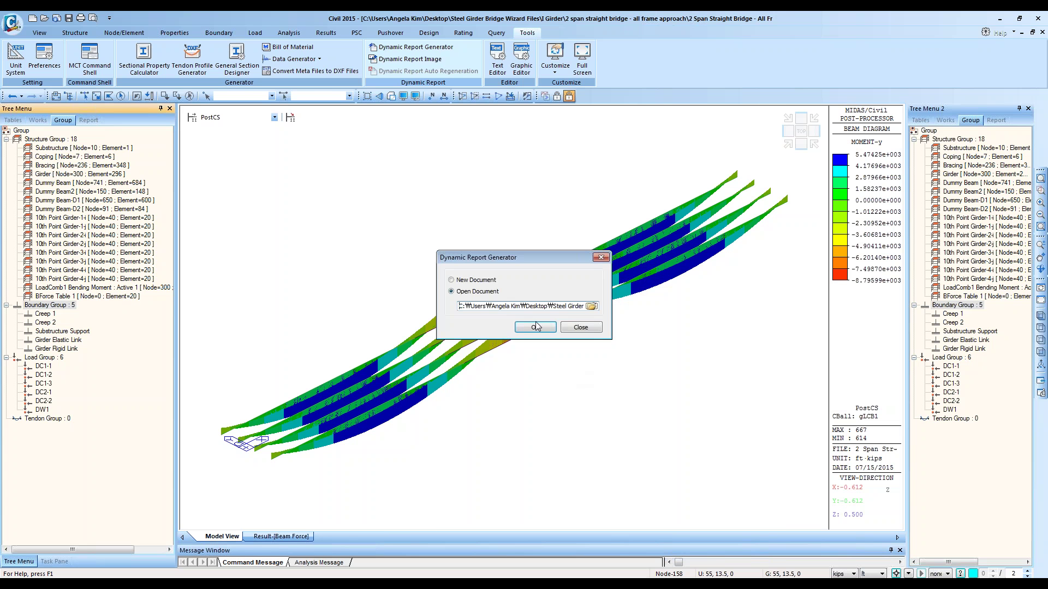
click(539, 326)
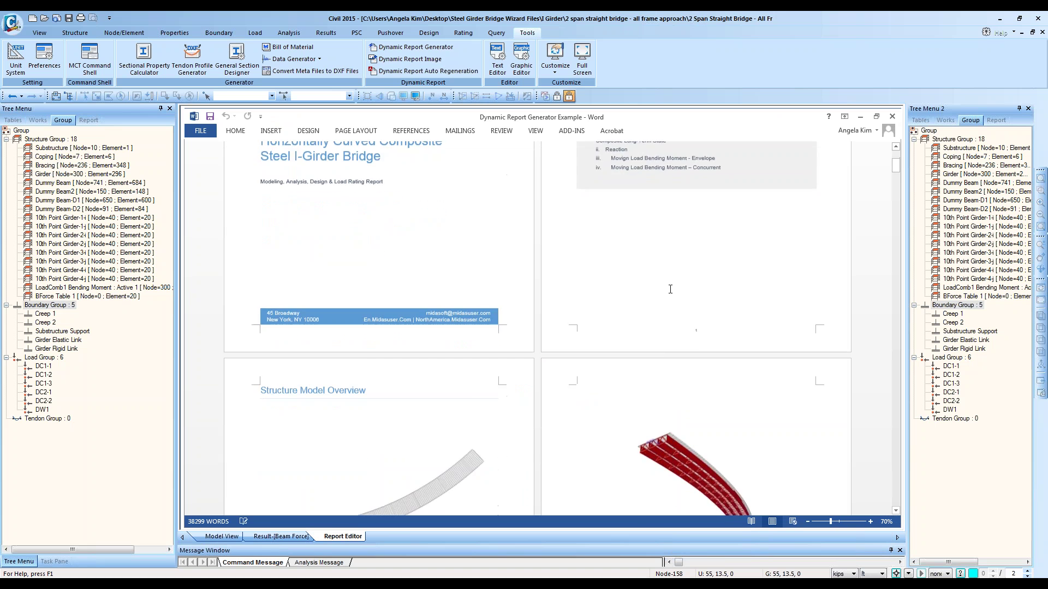
Step: Browse the example report's pages, Top View figure, item tree and document properties, then close it
scroll(677, 289, down, 10)
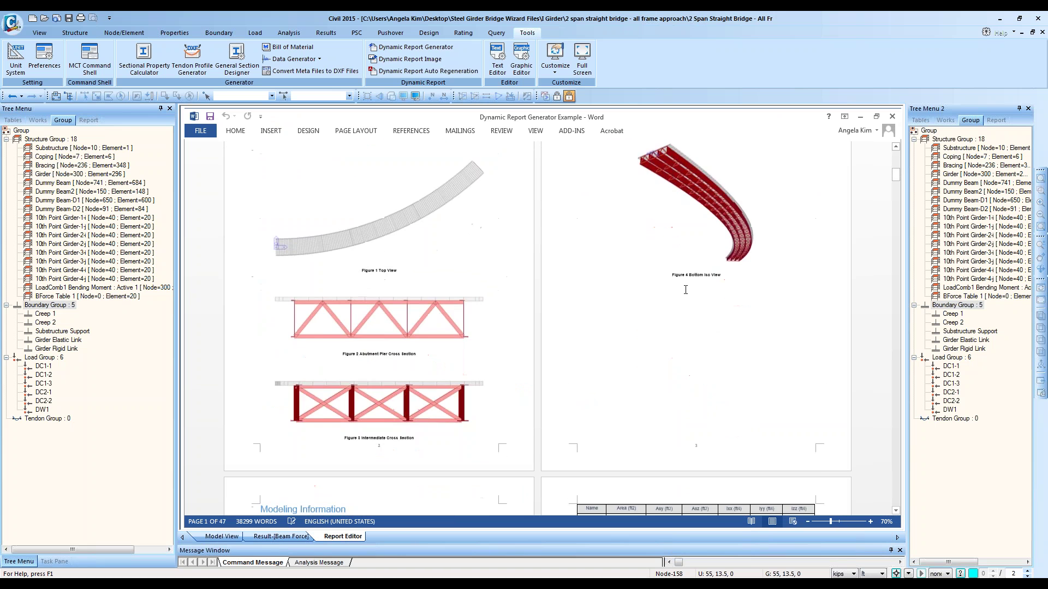
click(423, 395)
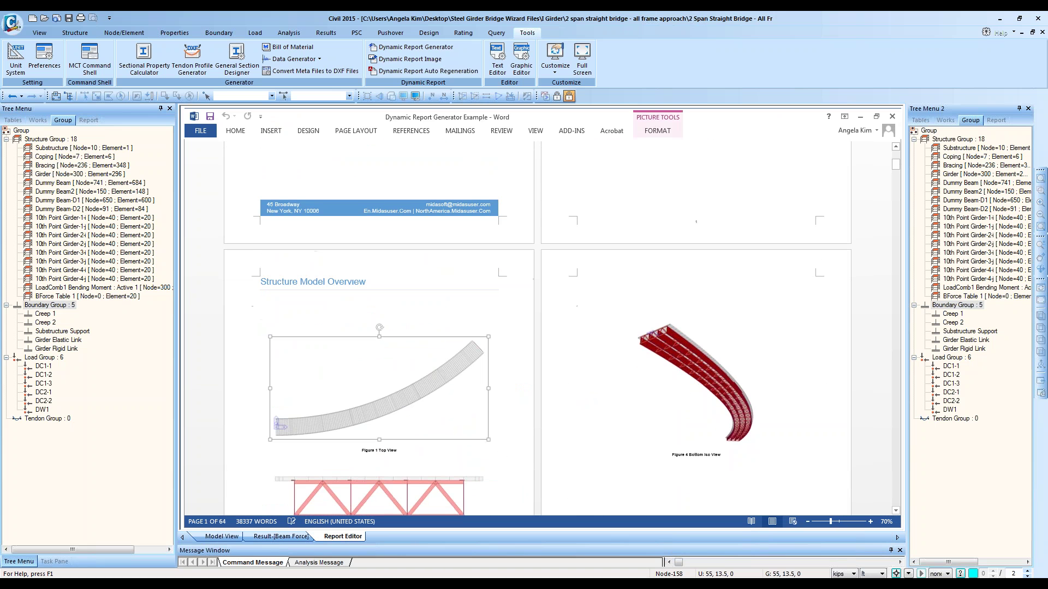
scroll(700, 381, down, 10)
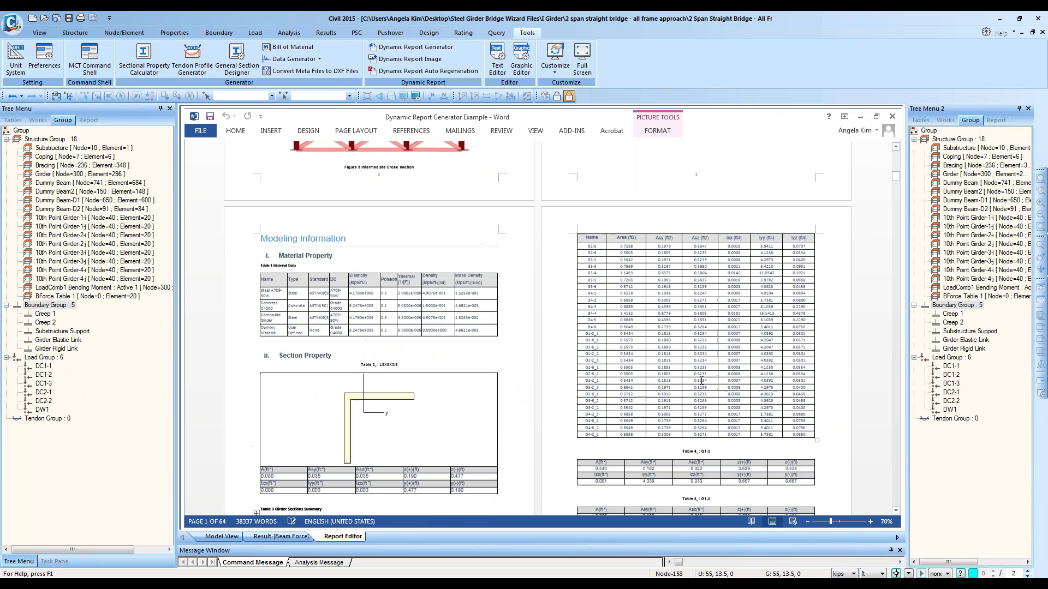
scroll(701, 380, down, 8)
scroll(104, 290, up, 20)
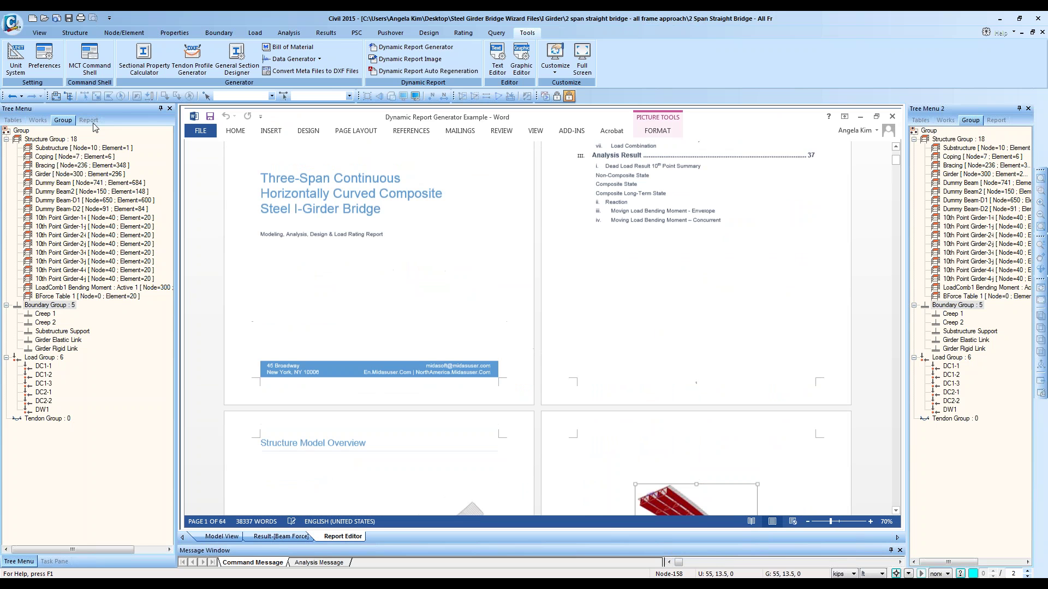
click(91, 122)
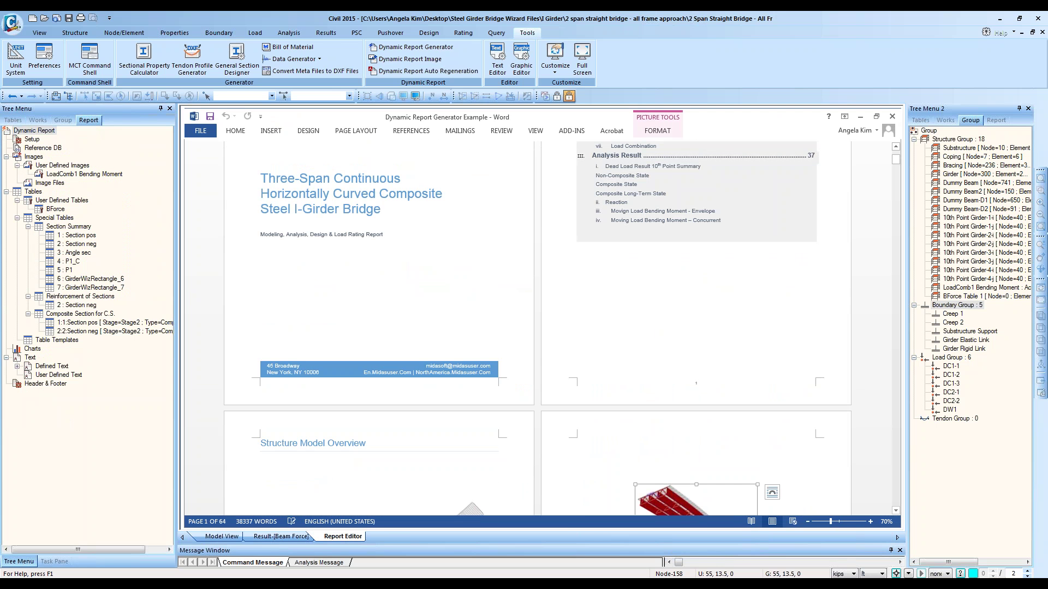
scroll(681, 348, up, 2)
scroll(614, 335, down, 12)
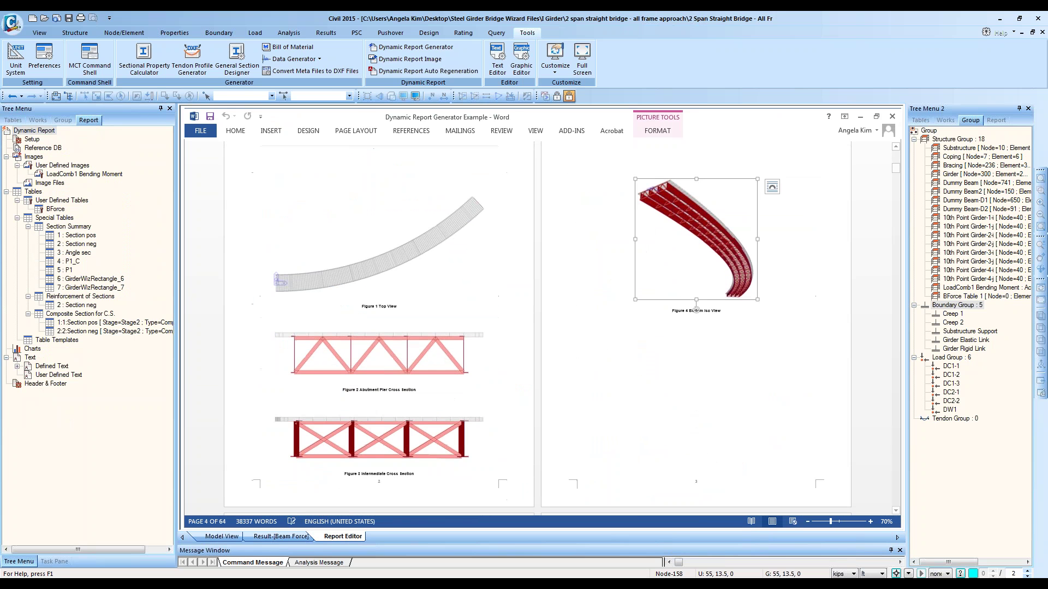
click(201, 130)
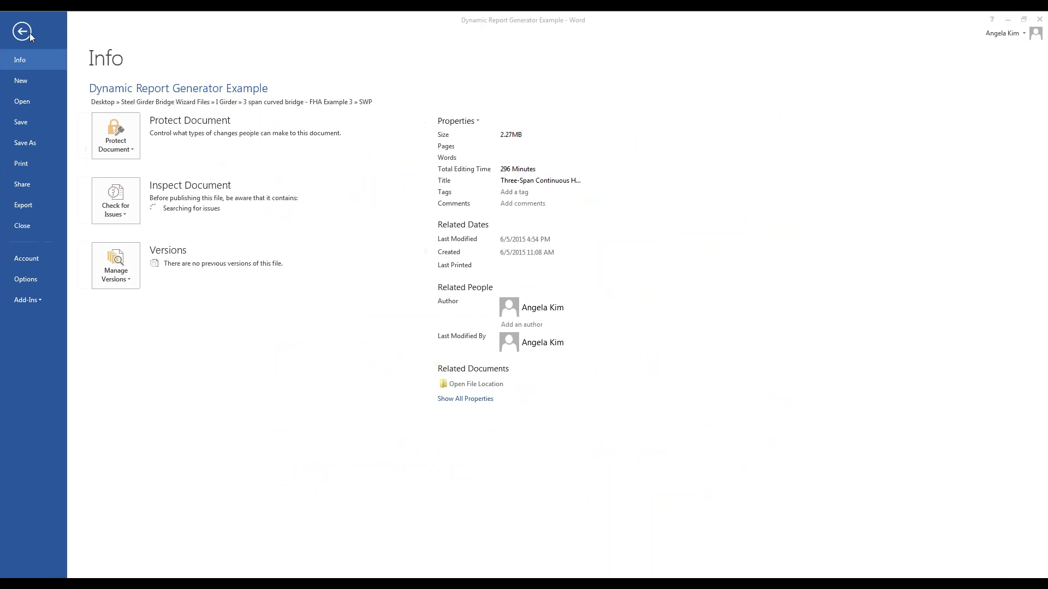
click(27, 31)
click(892, 118)
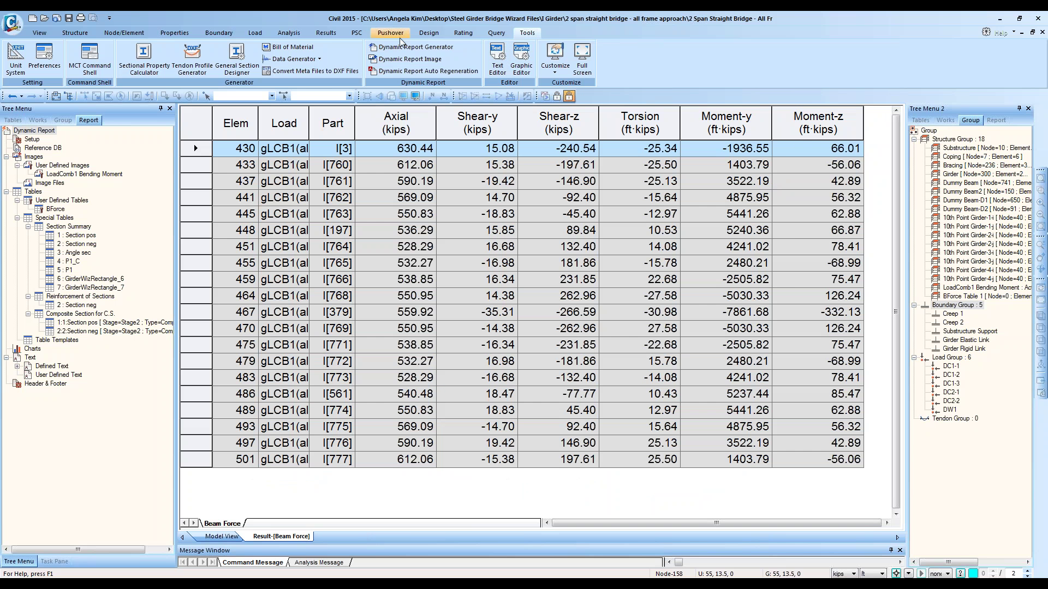
Step: Create a new blank report and collapse its Images, Tables and Text tree branches
click(416, 47)
click(539, 325)
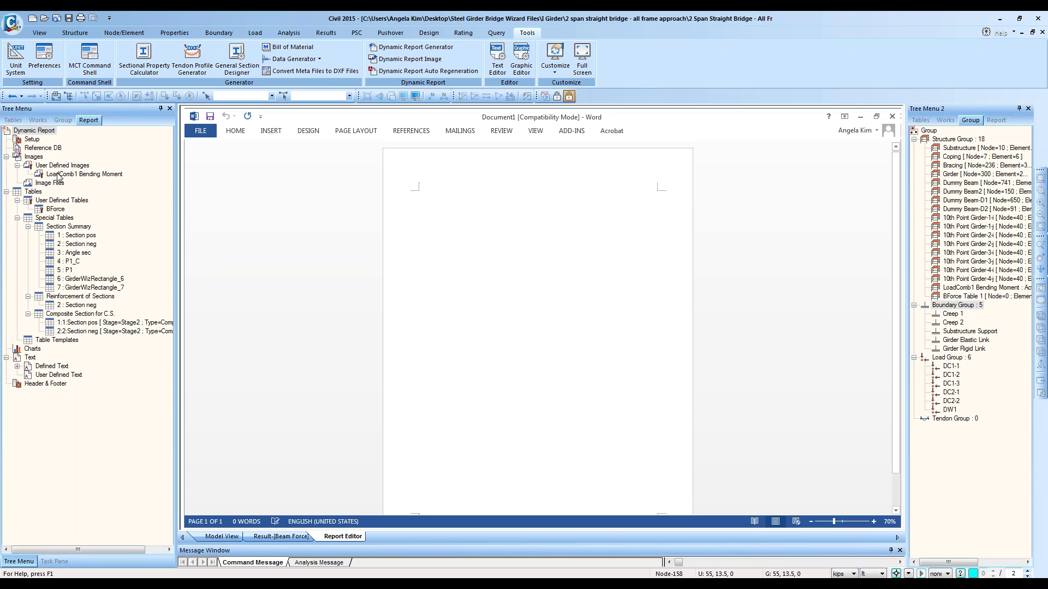
click(61, 174)
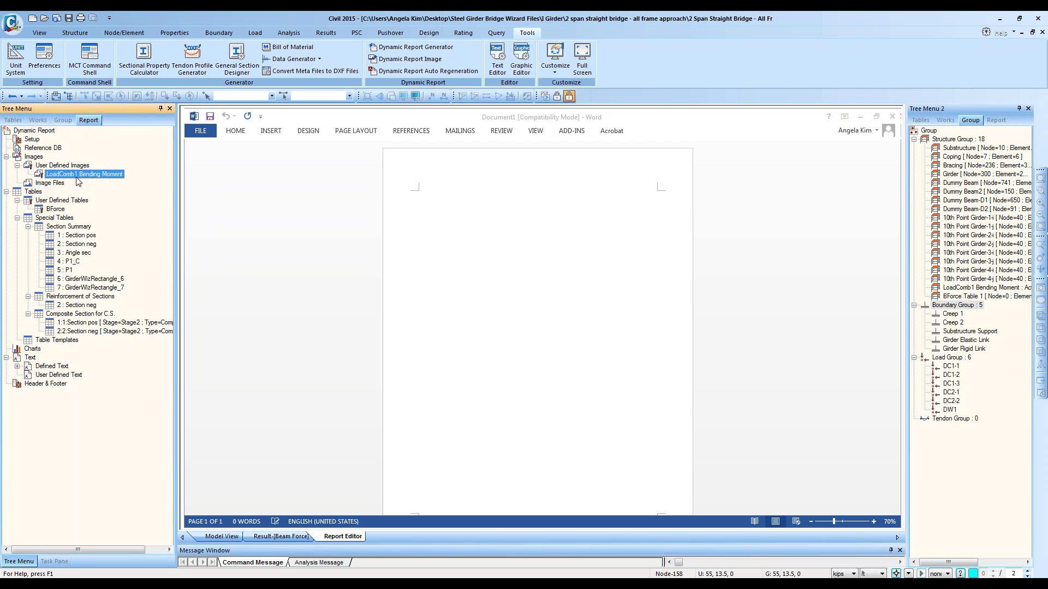
click(6, 157)
click(6, 165)
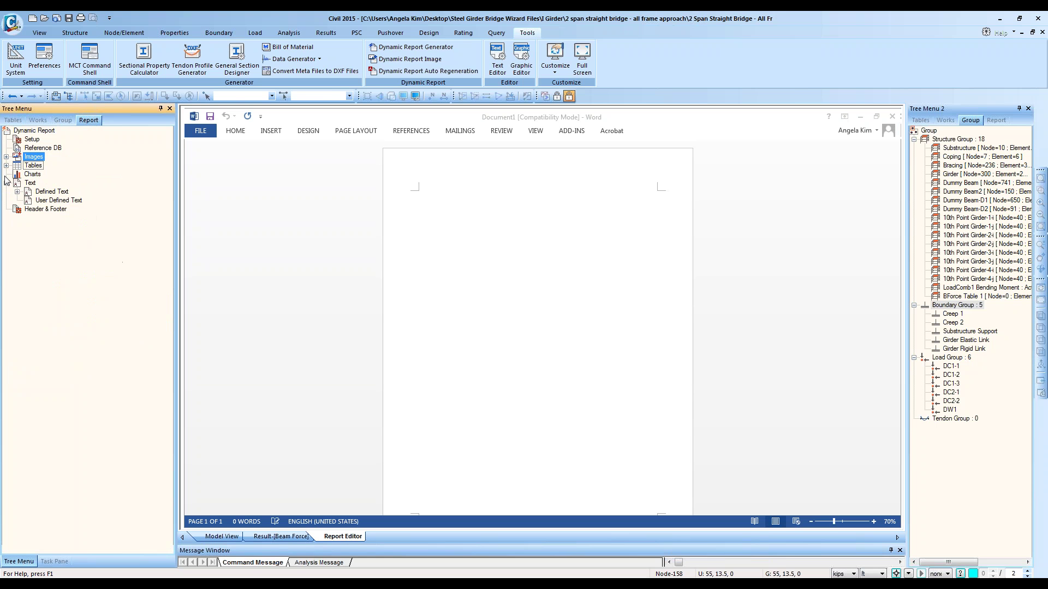
click(7, 184)
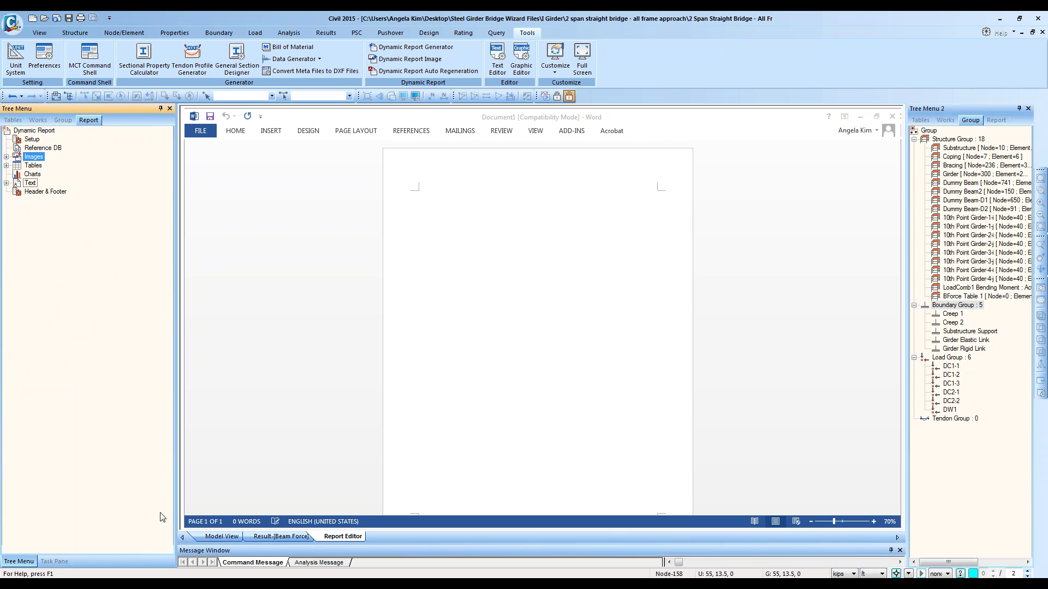
click(281, 536)
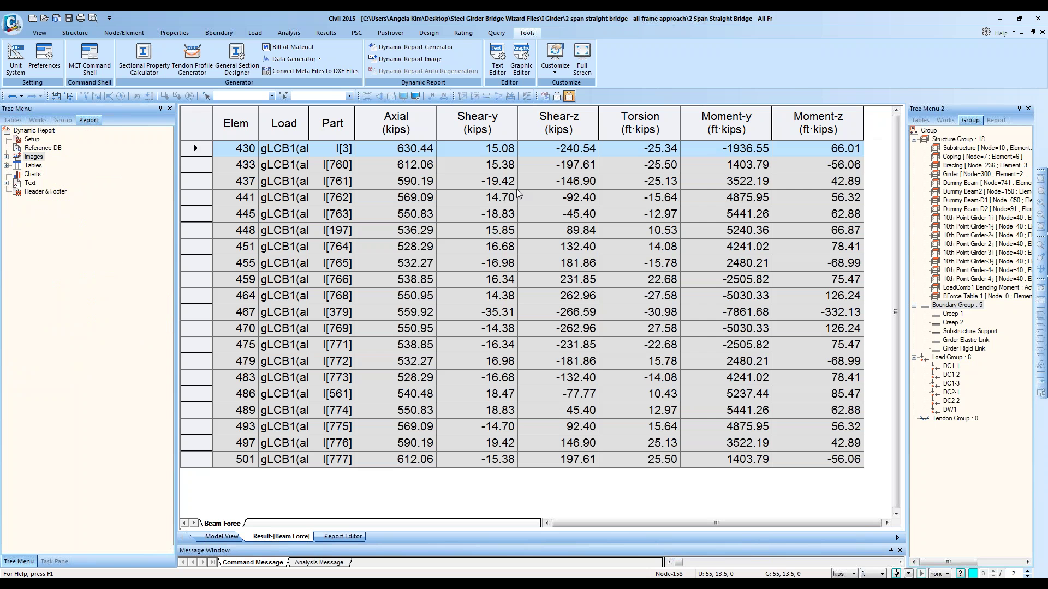
Step: Plot Moment-y against Elem as a maximized Table Graph
ctrl+click(236, 121)
right_click(247, 177)
click(273, 232)
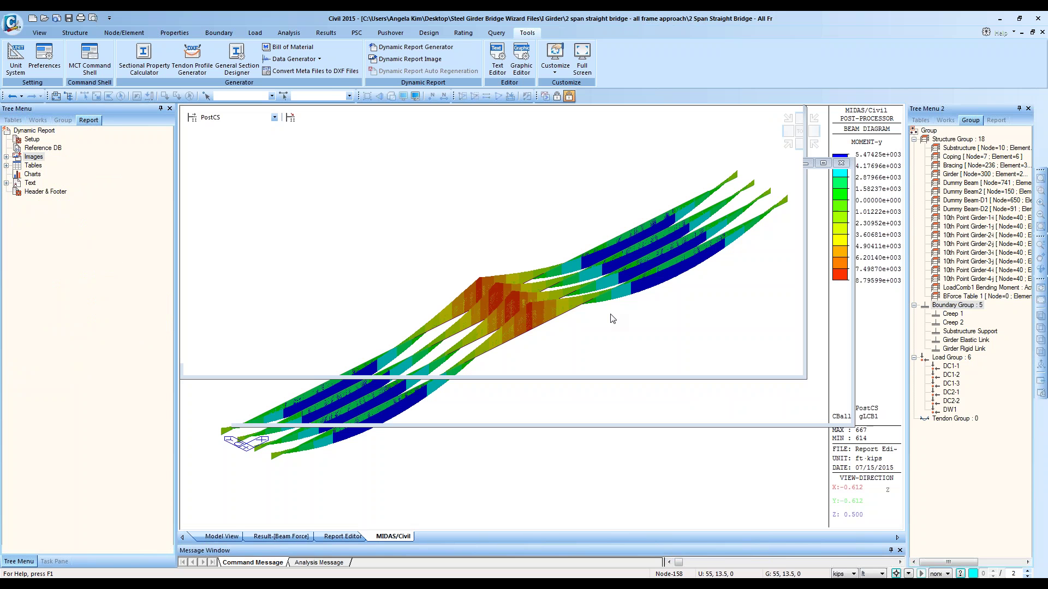
click(692, 367)
right_click(460, 237)
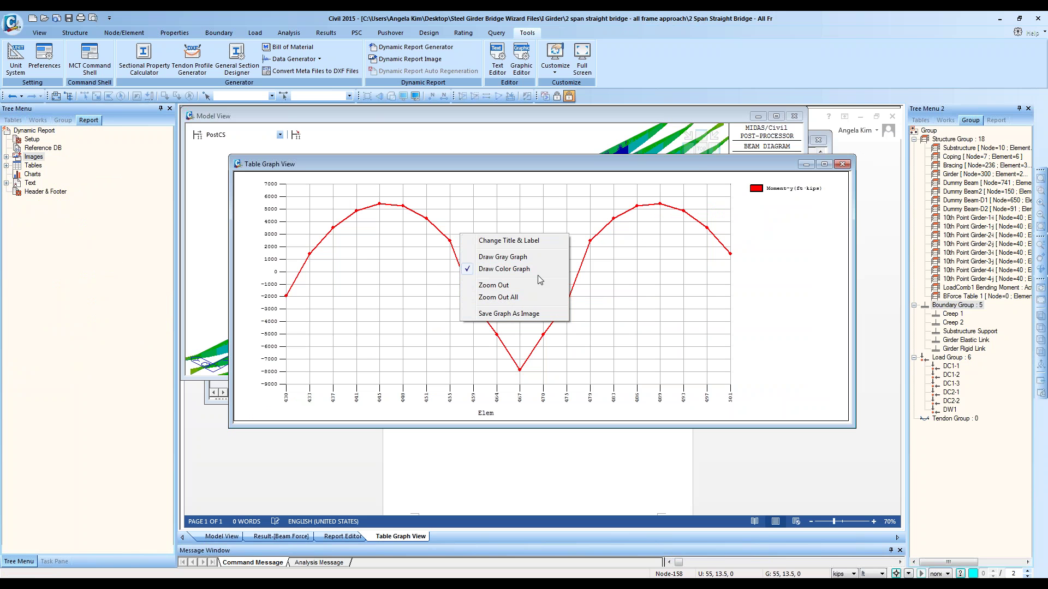
click(824, 164)
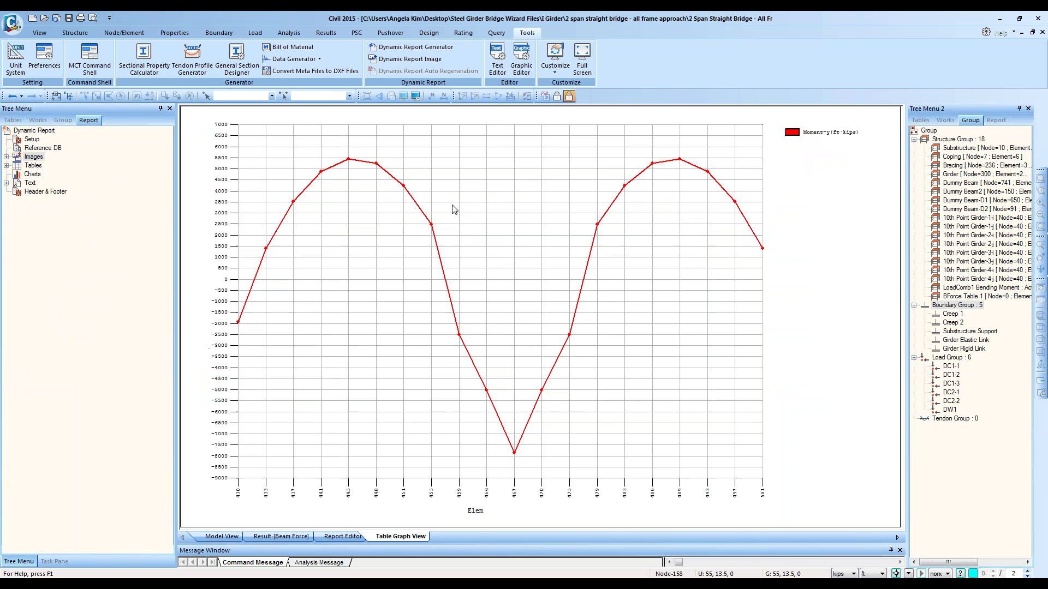
click(343, 537)
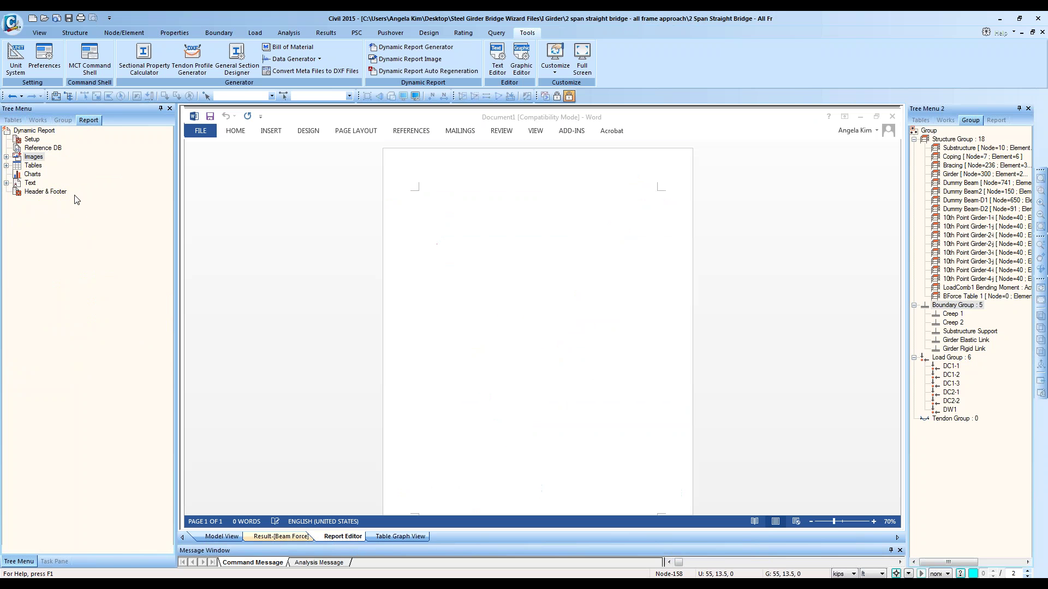
Step: Drag LoadComb1 Bending Moment from User Defined Images into the report as Figure 1
click(34, 177)
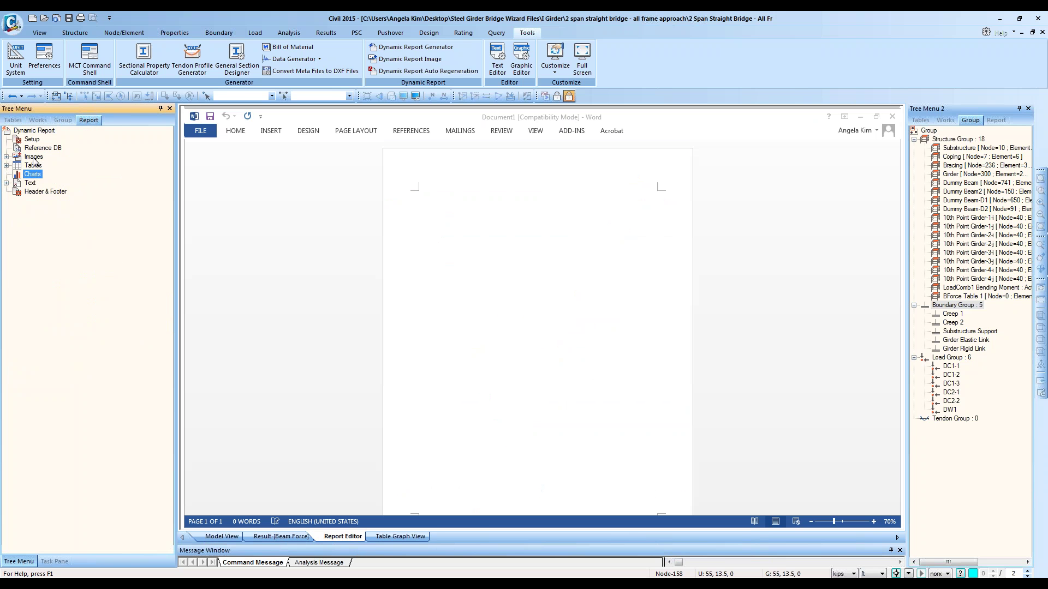
click(32, 158)
click(6, 157)
double_click(66, 167)
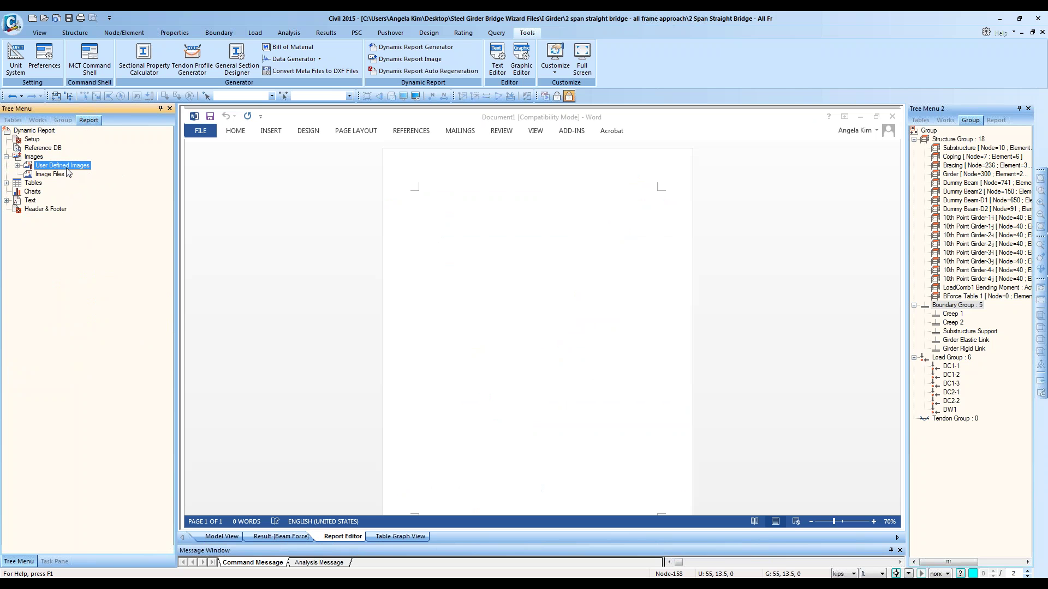
click(51, 174)
double_click(66, 166)
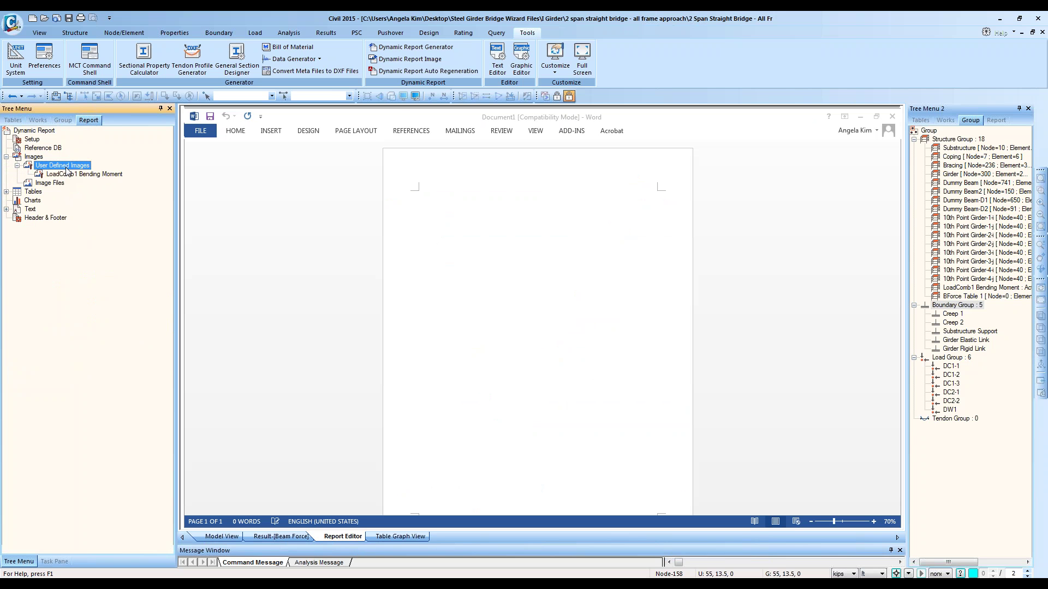
drag(78, 176, 518, 362)
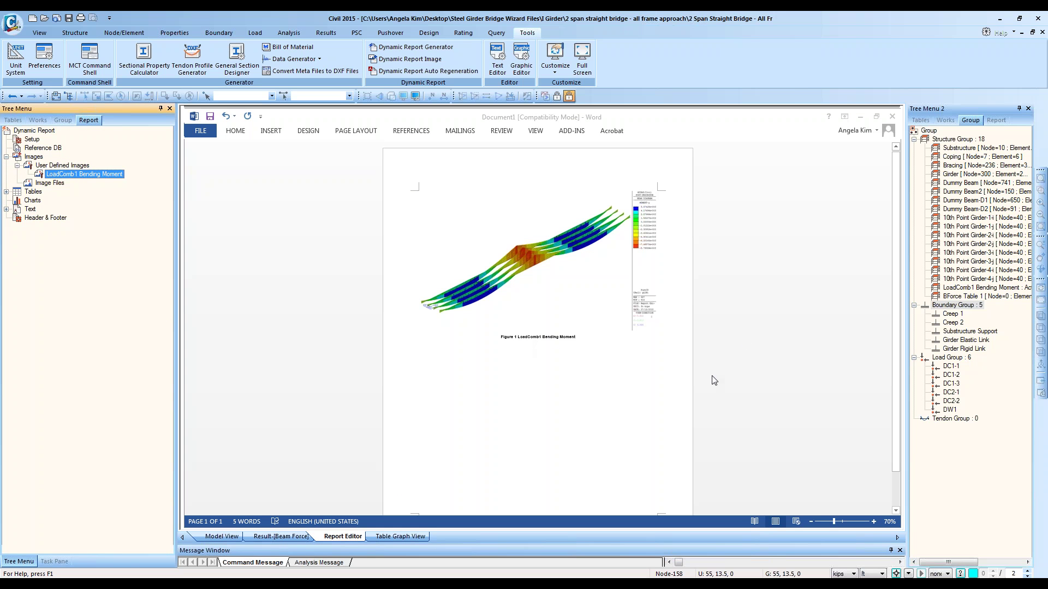
Step: Review the inserted figure and expand the Tables > User Defined Tables branch
click(811, 306)
ctrl+scroll(797, 284, up, 4)
ctrl+scroll(783, 267, up, 3)
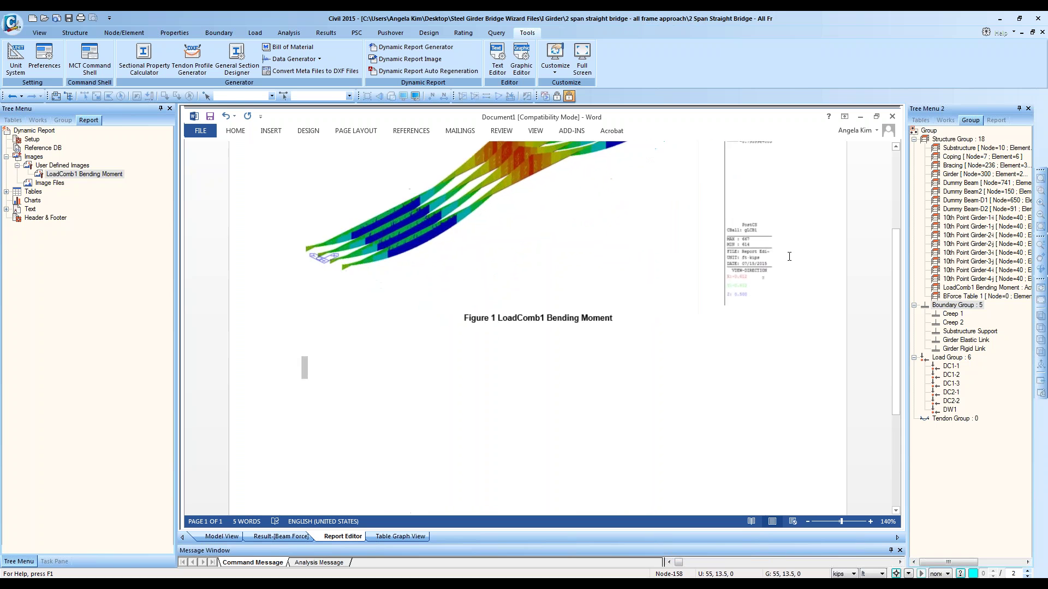
scroll(786, 283, down, 3)
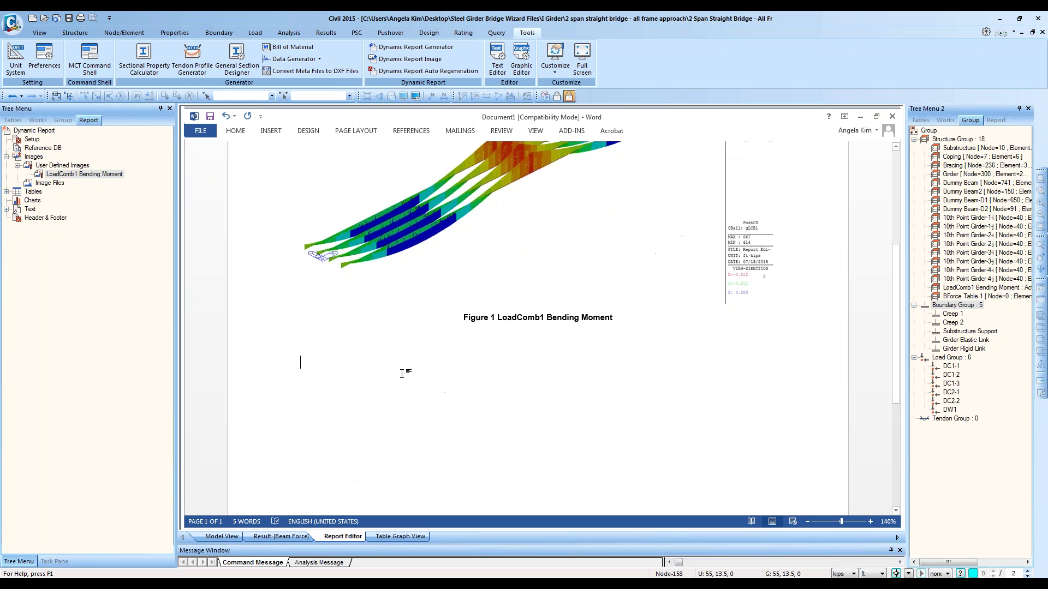
double_click(33, 193)
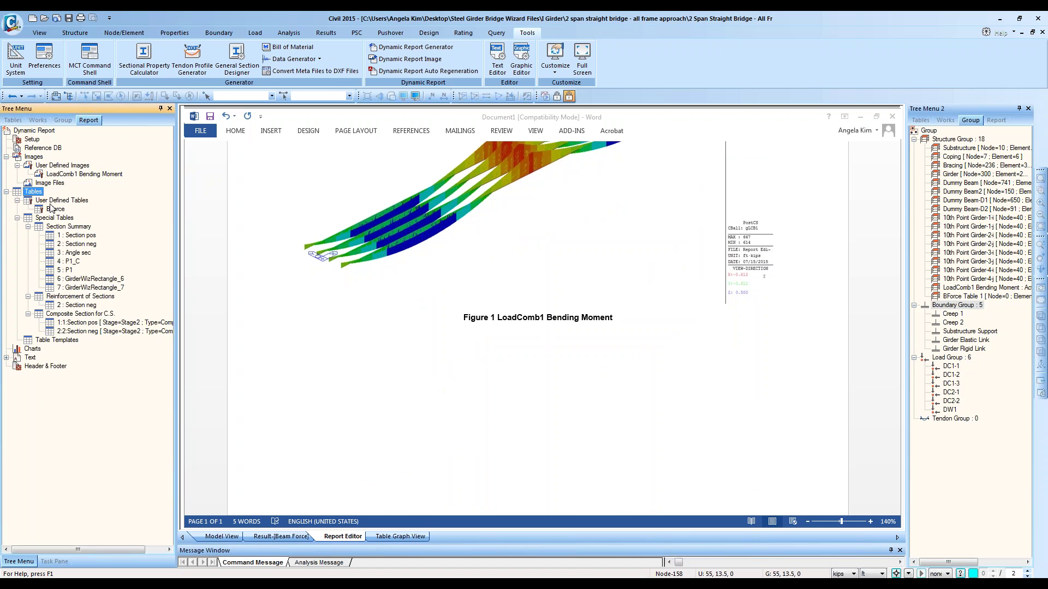
double_click(50, 203)
Step: Drag the BForce user-defined table into the report below Figure 1 as Table 1
double_click(51, 209)
double_click(52, 203)
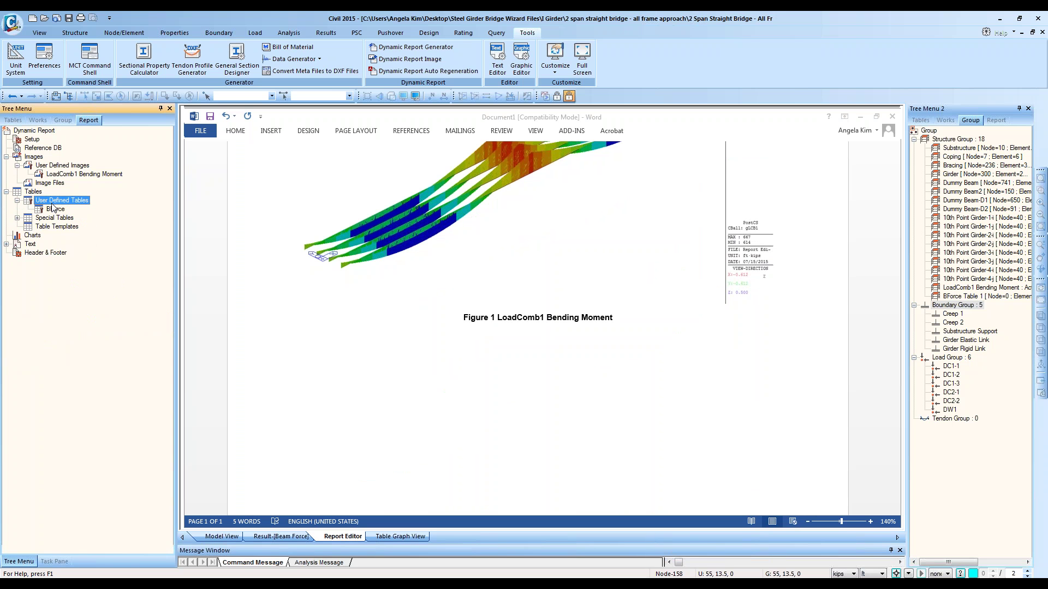
double_click(55, 203)
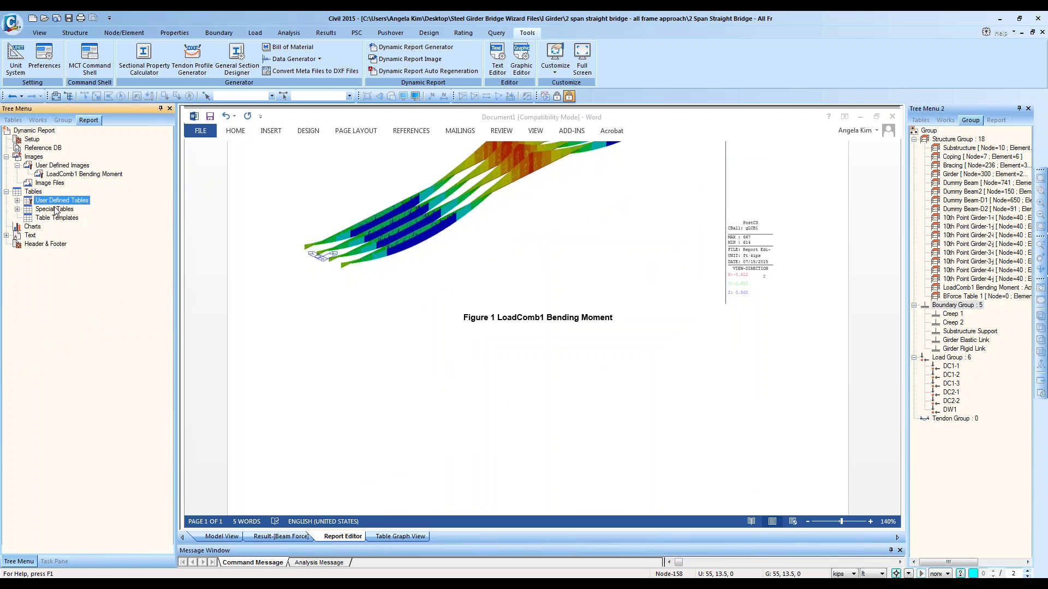
click(63, 211)
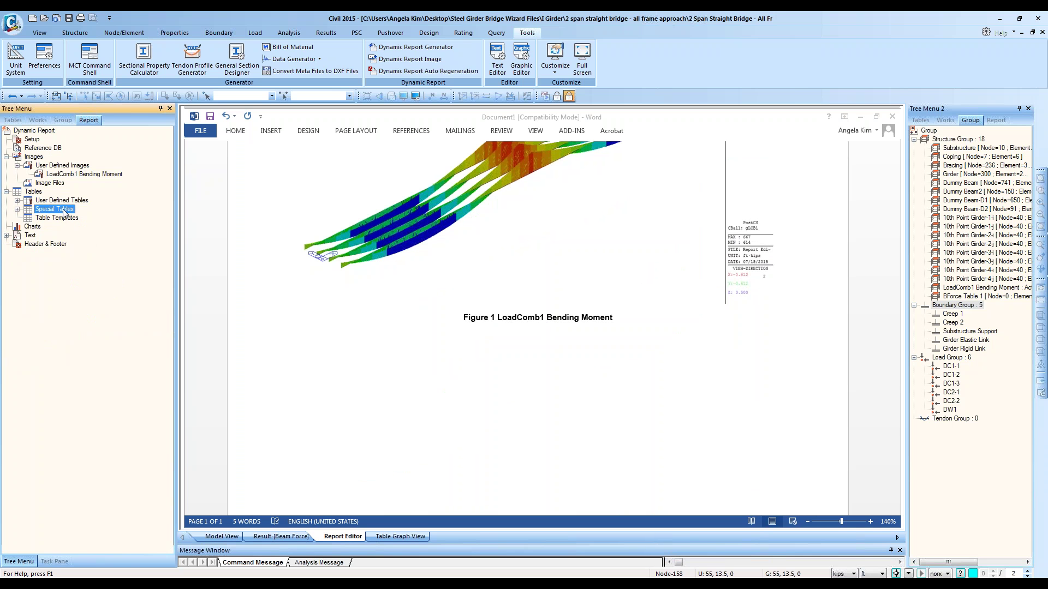
double_click(52, 201)
drag(54, 210, 532, 417)
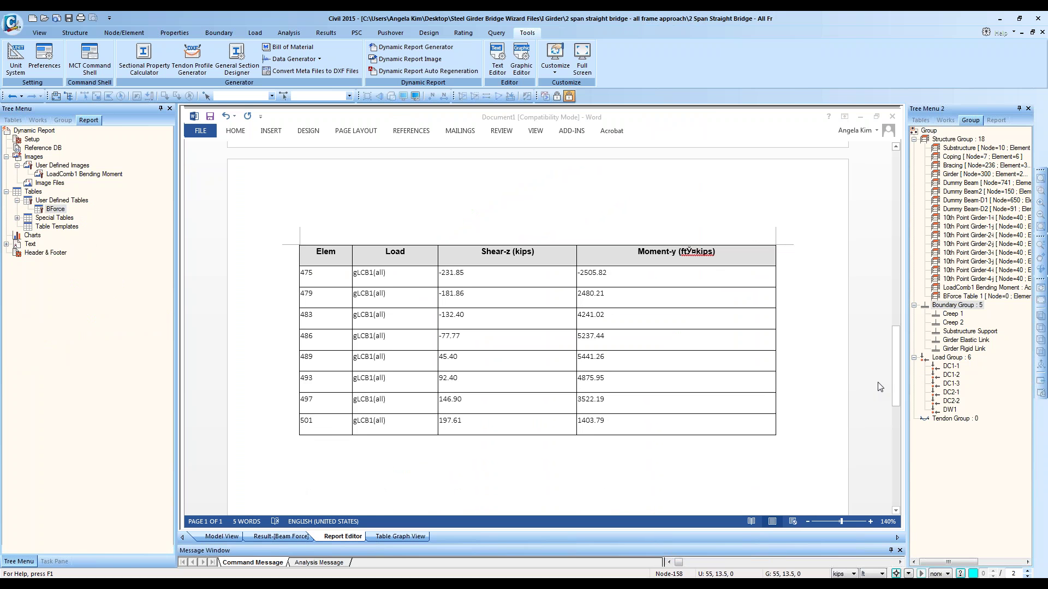
scroll(879, 386, up, 10)
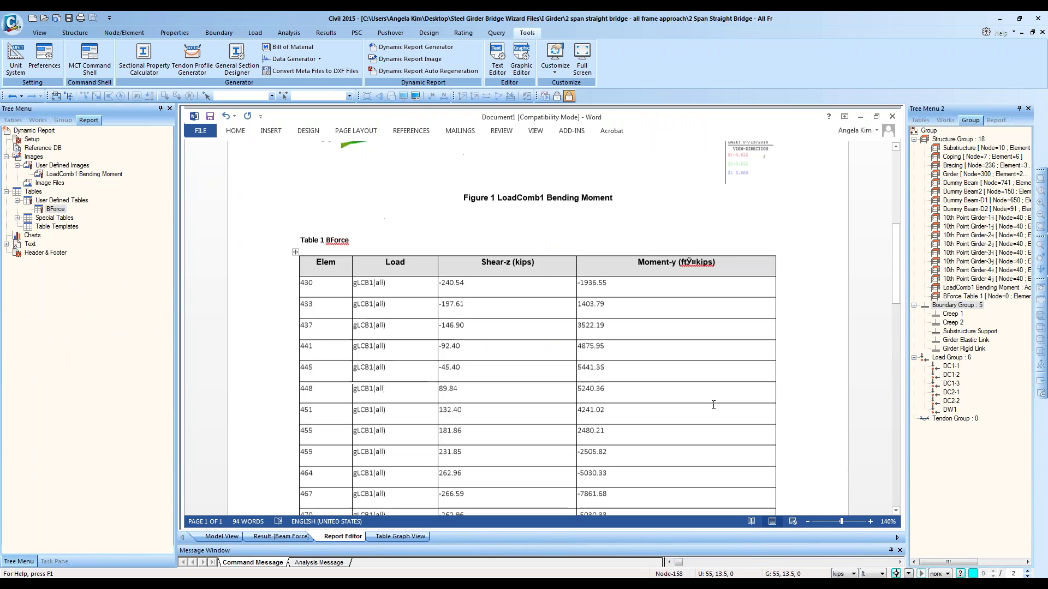
scroll(713, 404, down, 10)
click(337, 252)
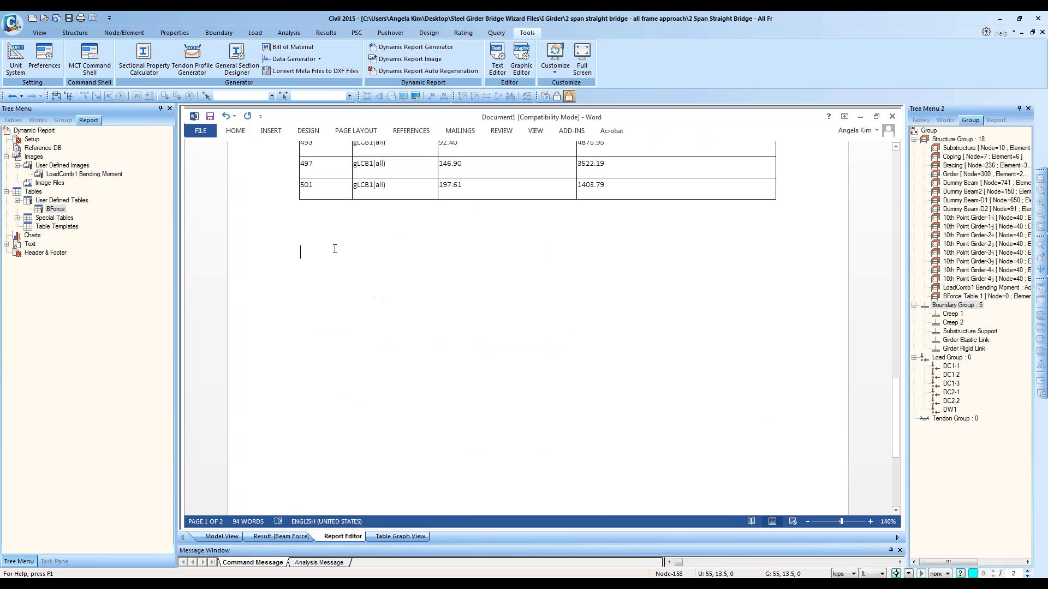
double_click(52, 218)
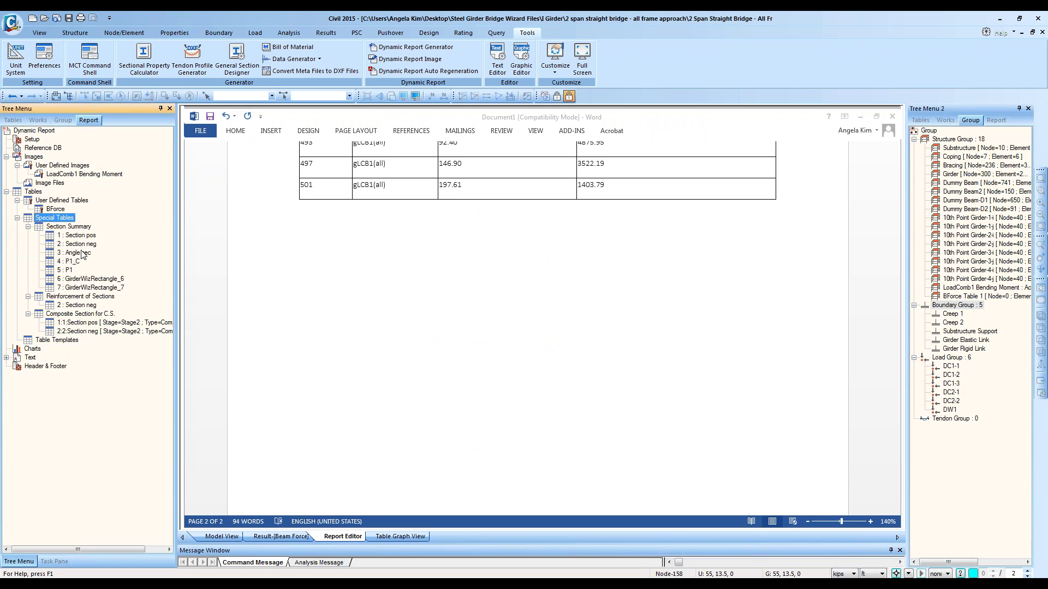
Step: Drag '1 : Section pos' from Section Summary into the report below Table 1
drag(76, 235, 505, 359)
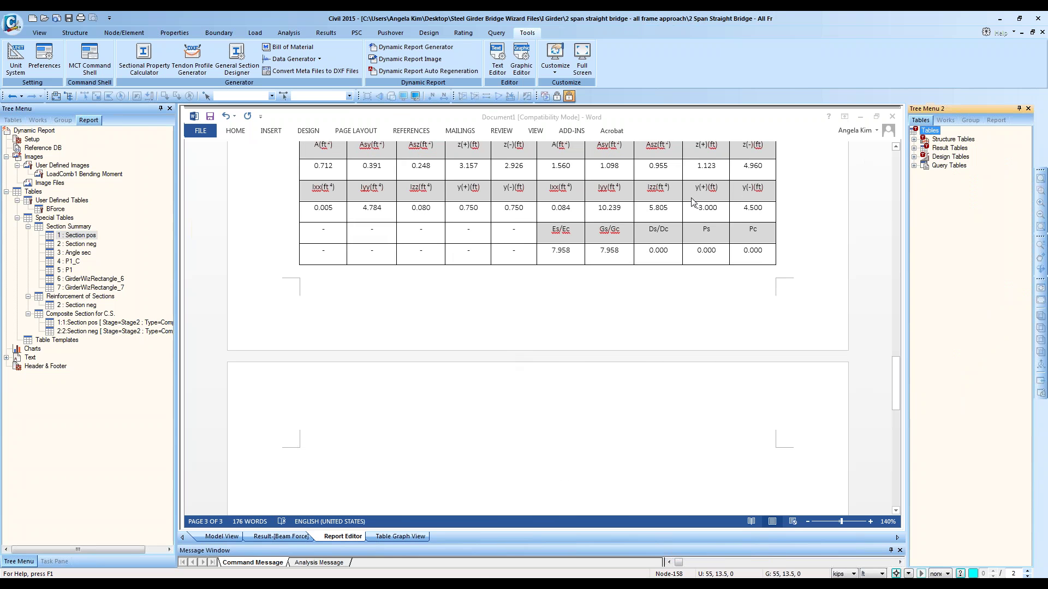
scroll(696, 205, up, 7)
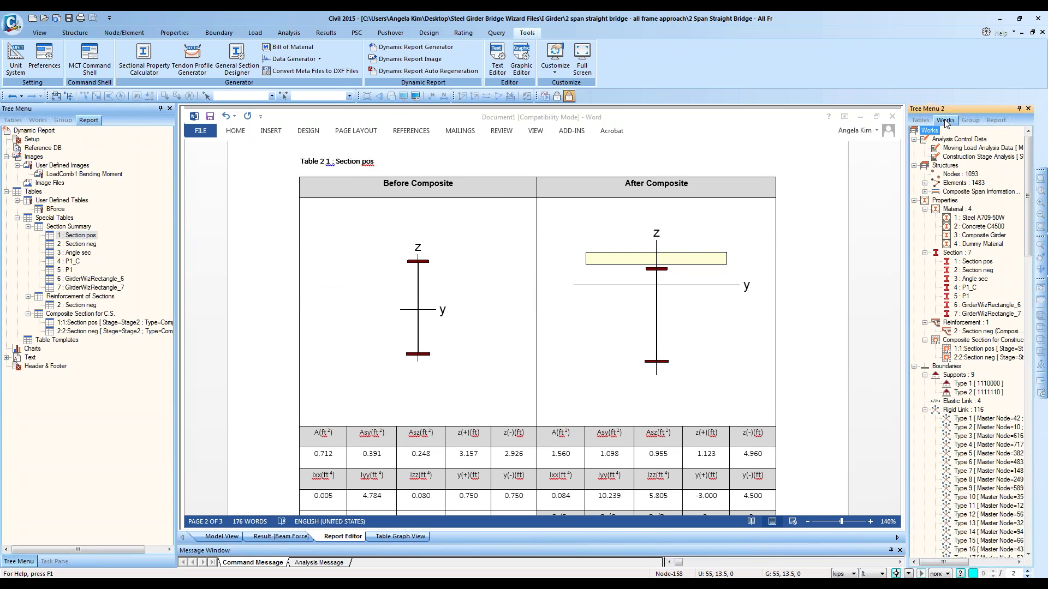
right_click(974, 262)
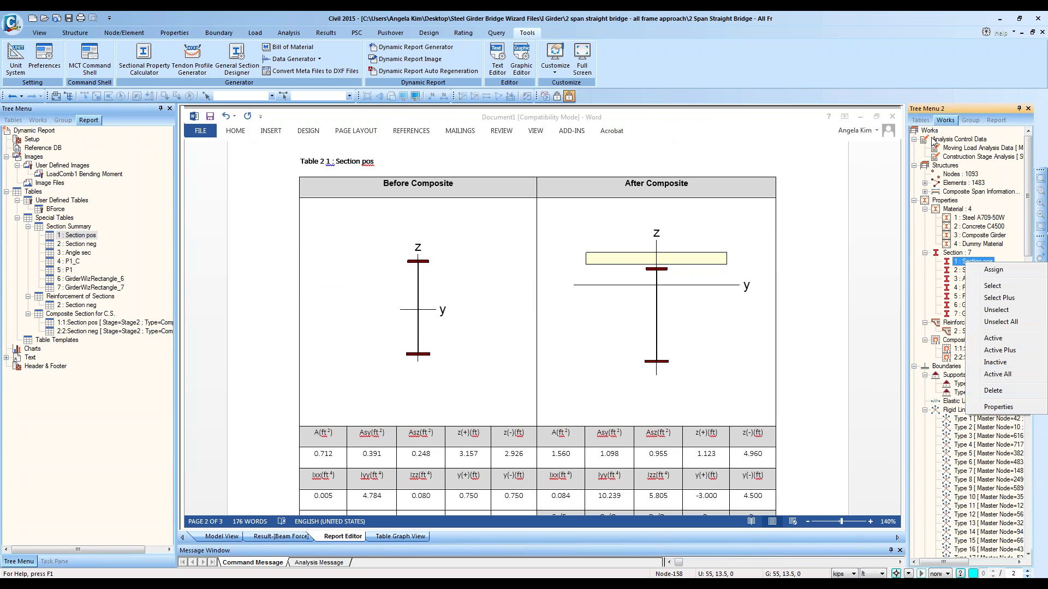
click(949, 118)
right_click(978, 264)
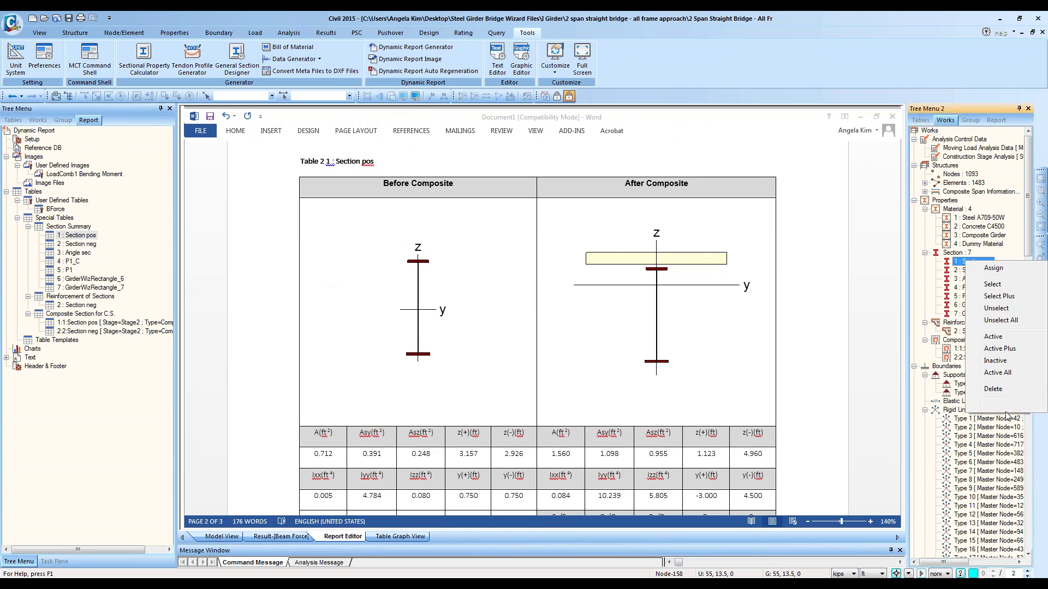
click(998, 404)
drag(515, 126, 849, 154)
drag(920, 334, 996, 359)
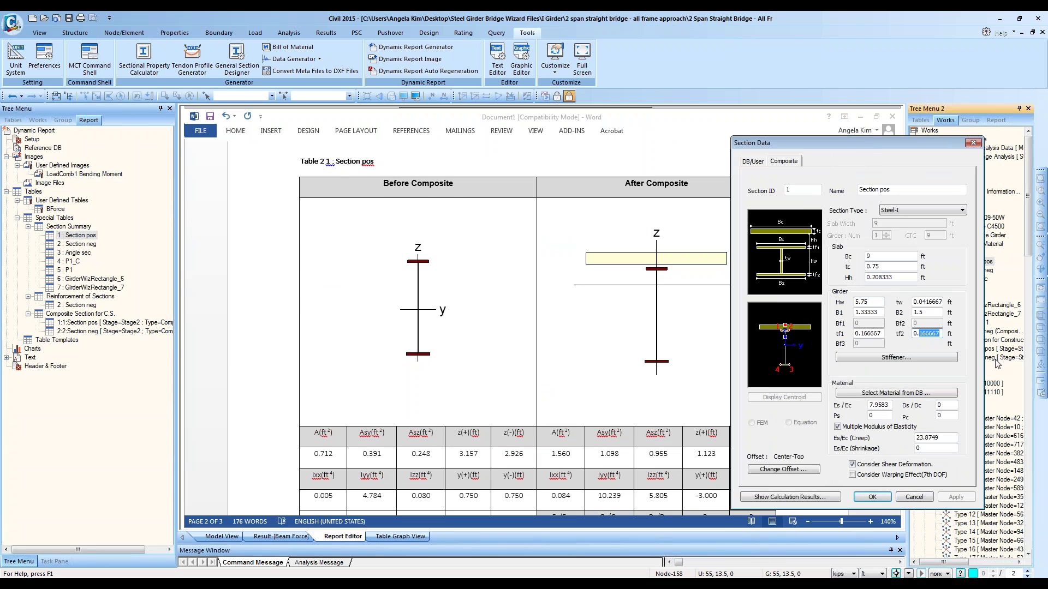
key(BackSpace)
text(55)
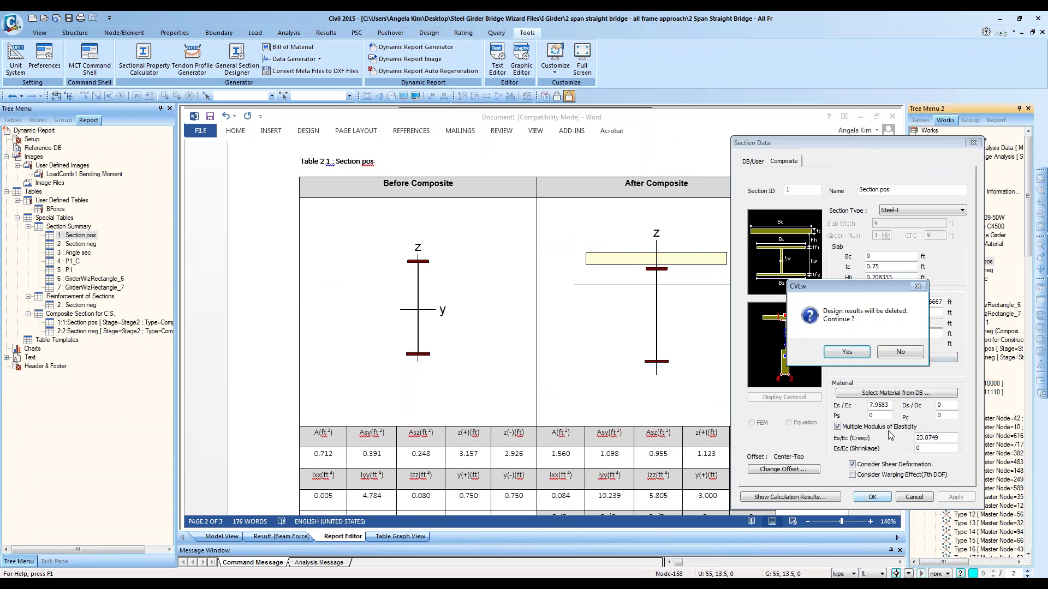
click(872, 496)
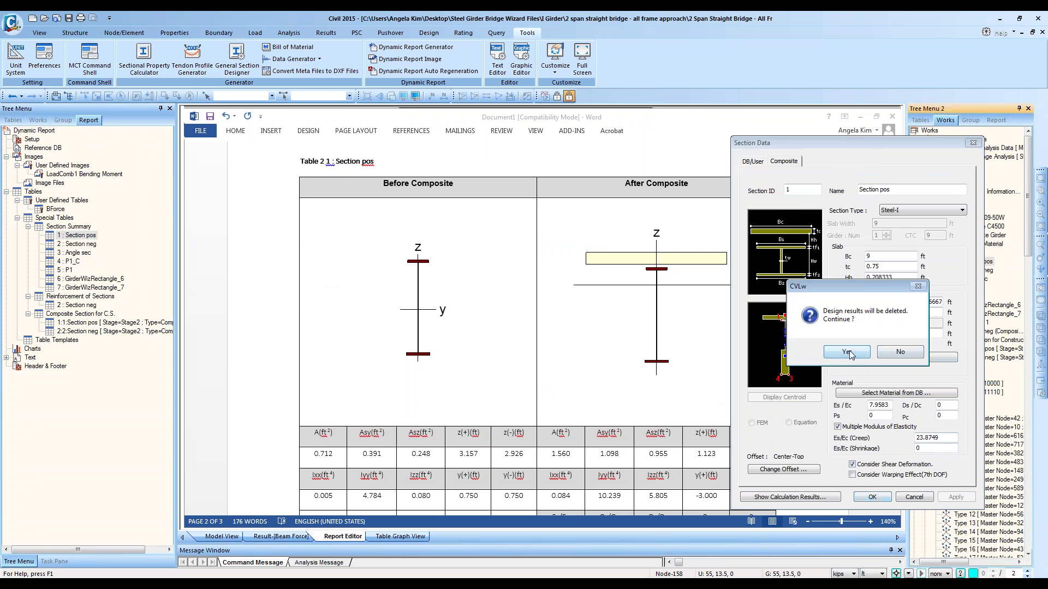
click(913, 356)
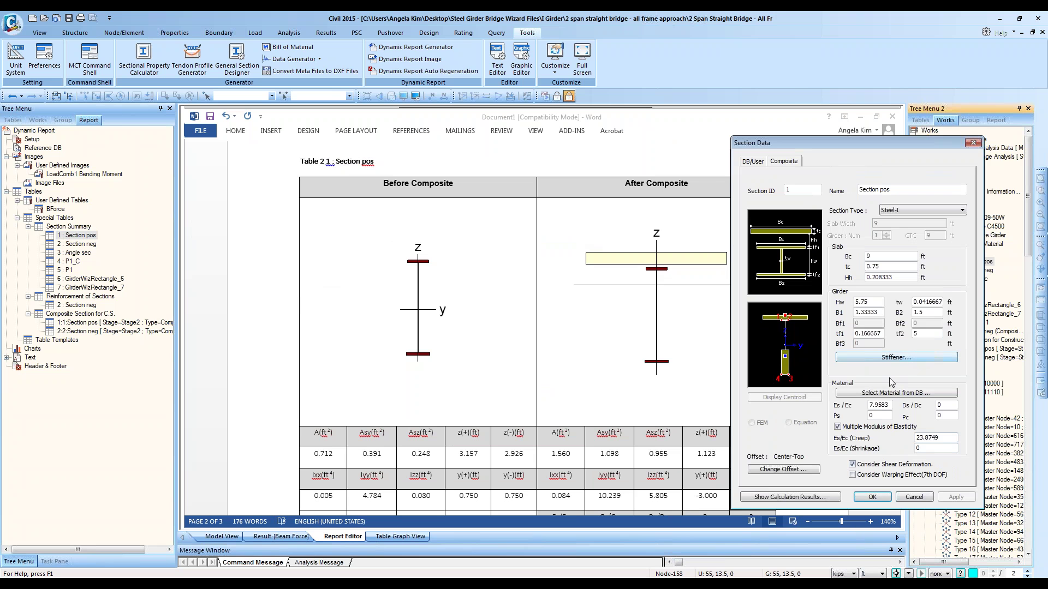
click(914, 497)
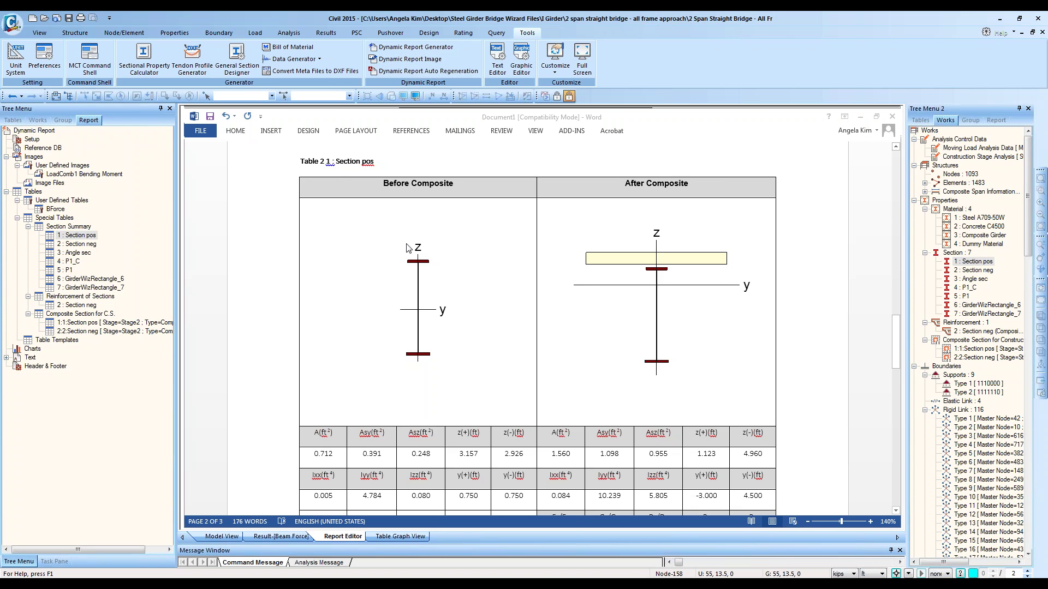
Step: Regenerate Table 2 Section pos so its headings show units like A(ft²) and Ixx(ft⁴)
click(427, 176)
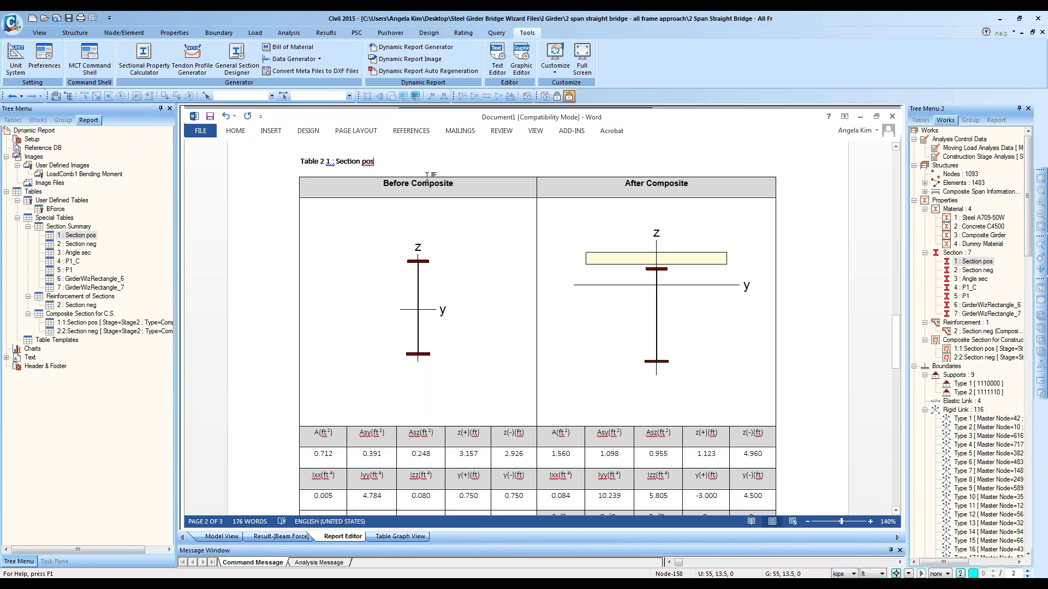
scroll(431, 188, down, 9)
scroll(431, 328, up, 15)
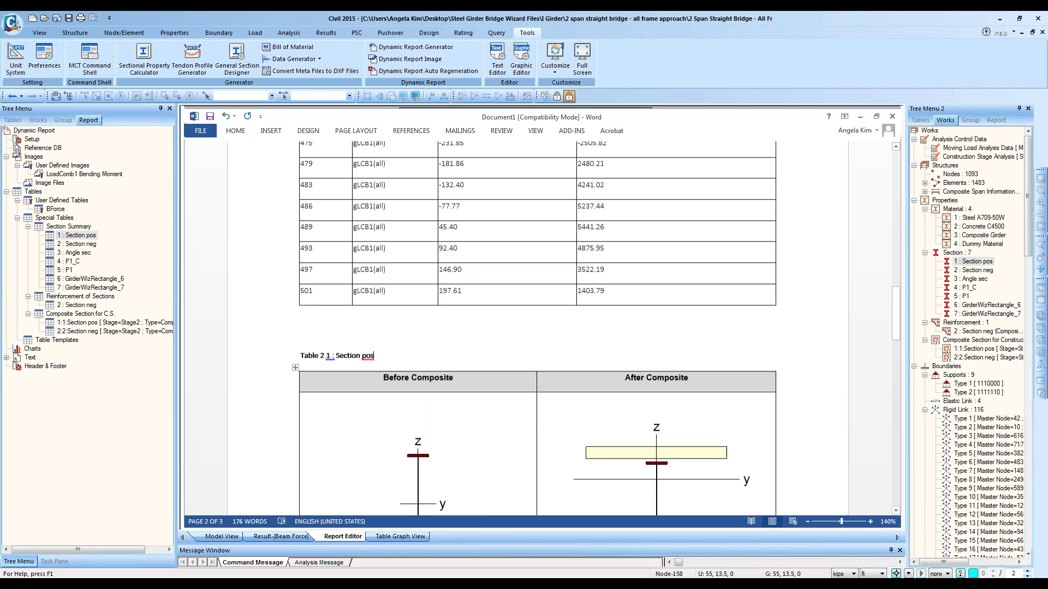
click(411, 71)
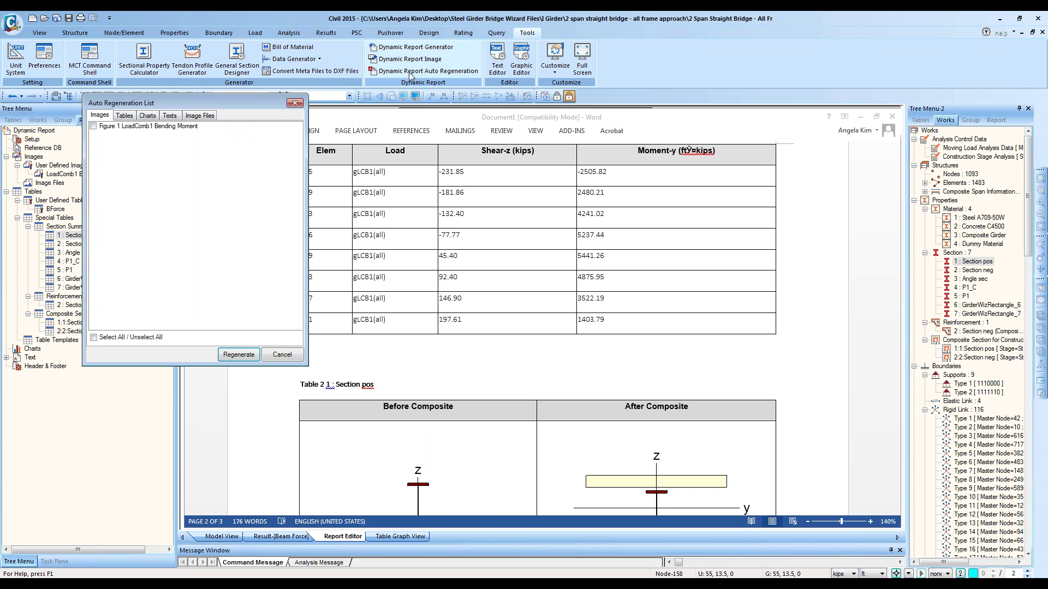
drag(180, 104, 569, 194)
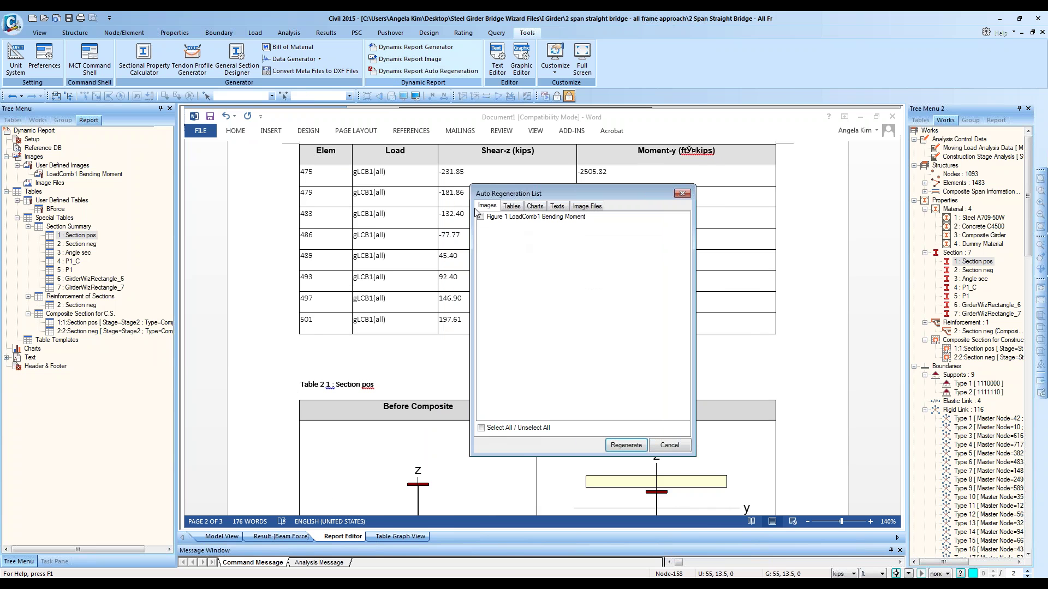
click(516, 210)
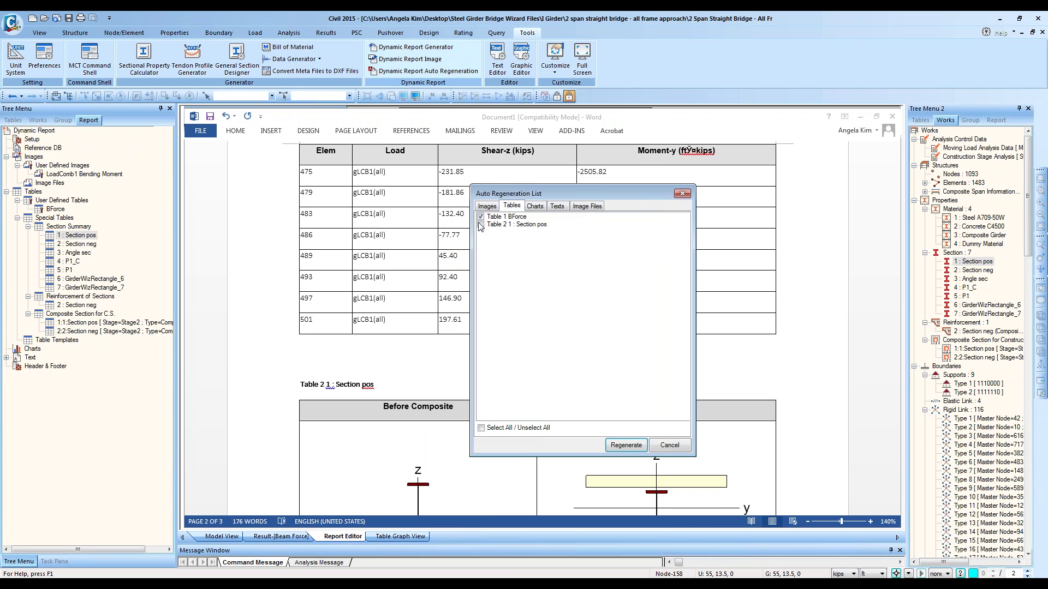
click(480, 224)
click(535, 206)
click(556, 207)
click(507, 206)
click(486, 206)
click(625, 446)
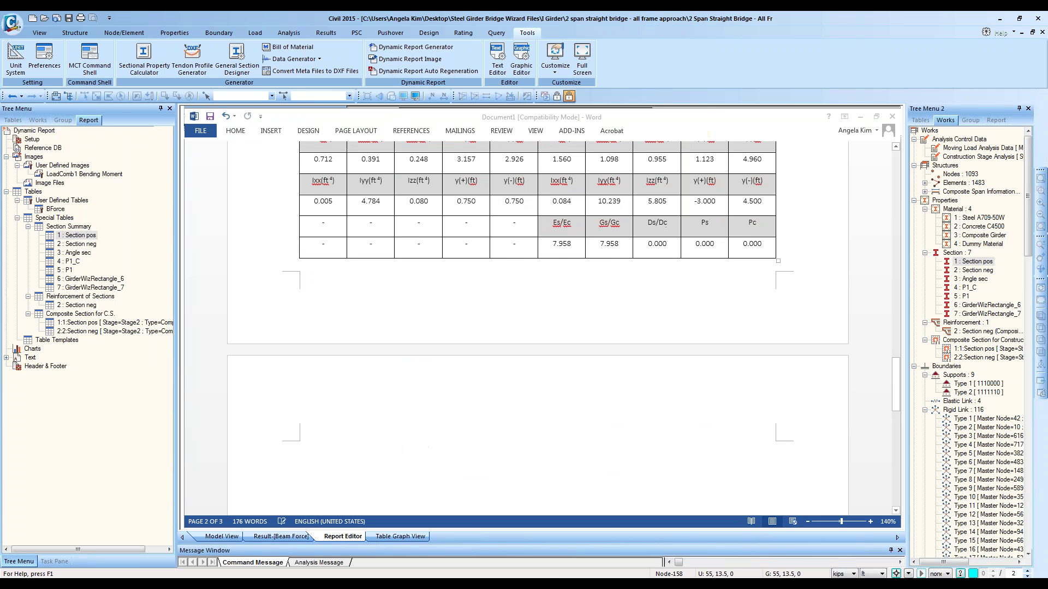
scroll(751, 243, up, 5)
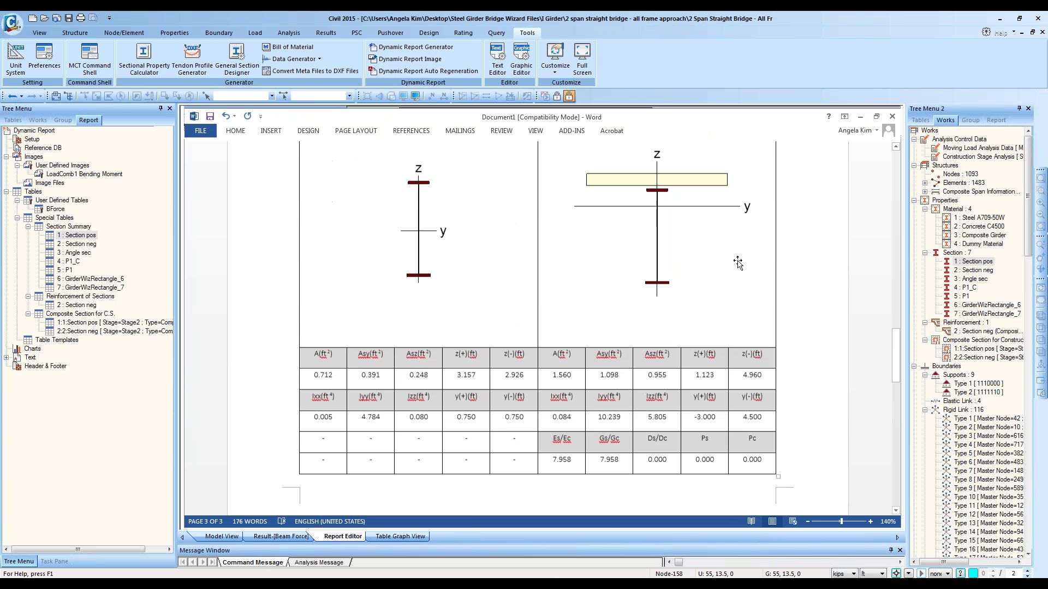
Step: Save and close the report, then close the Table Graph View and Beam Force table
click(892, 117)
click(623, 326)
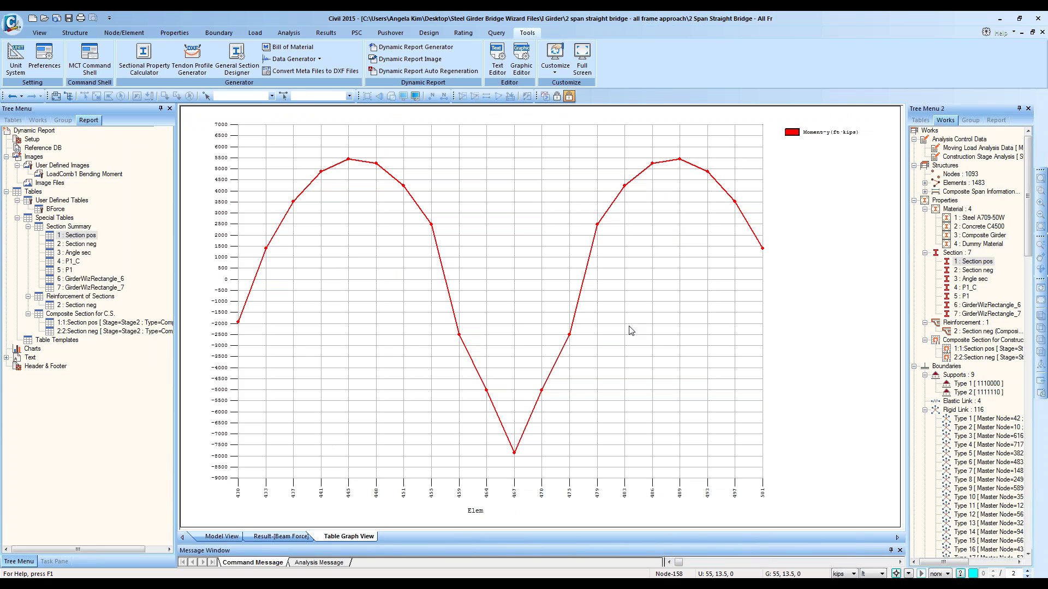
right_click(359, 536)
click(403, 554)
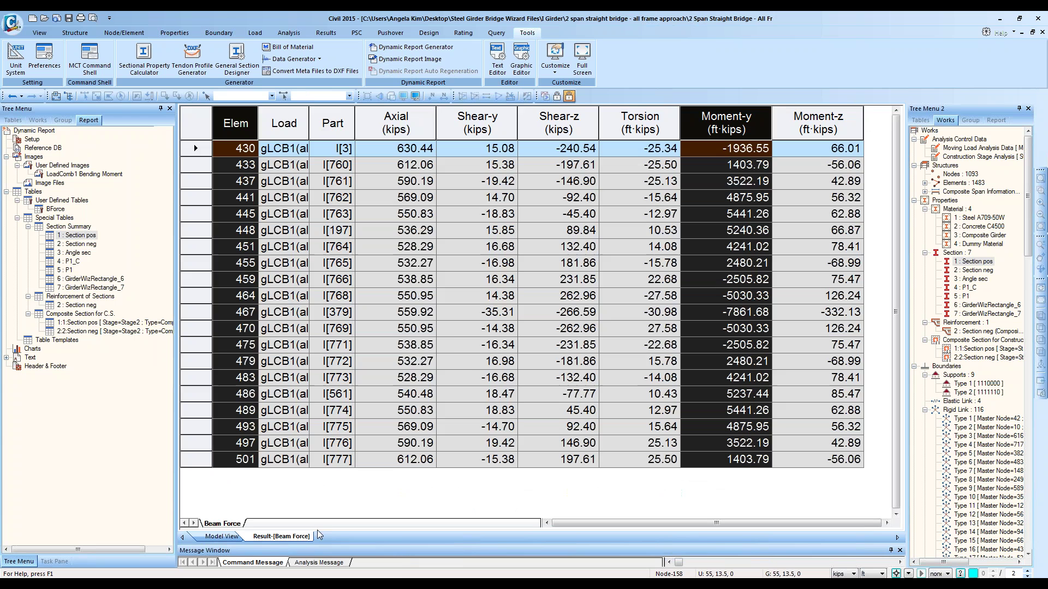
right_click(305, 537)
click(344, 555)
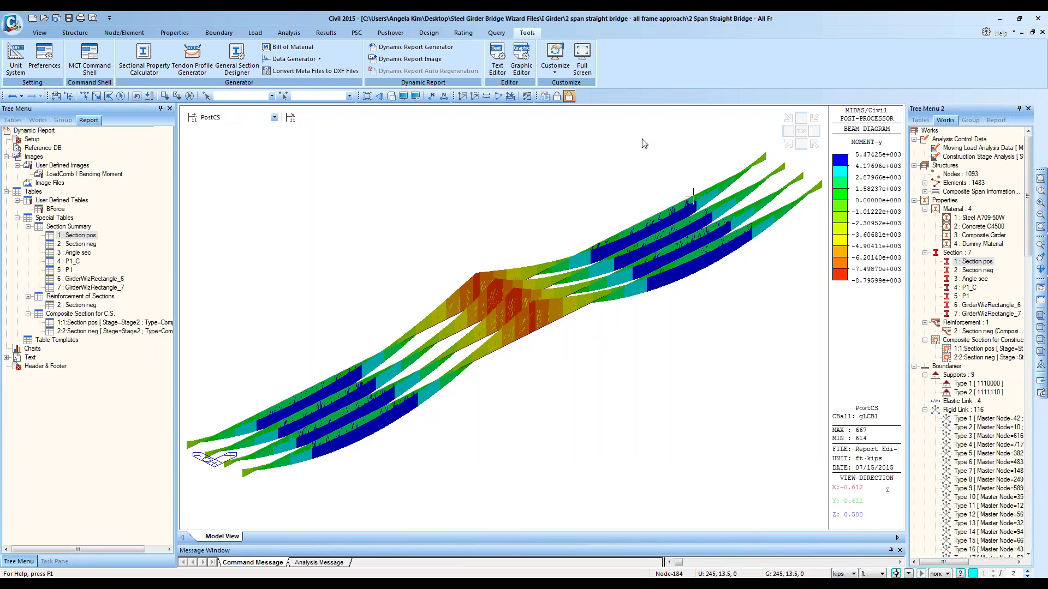
Step: Check the steel design options on the Design tab without changing them
click(429, 33)
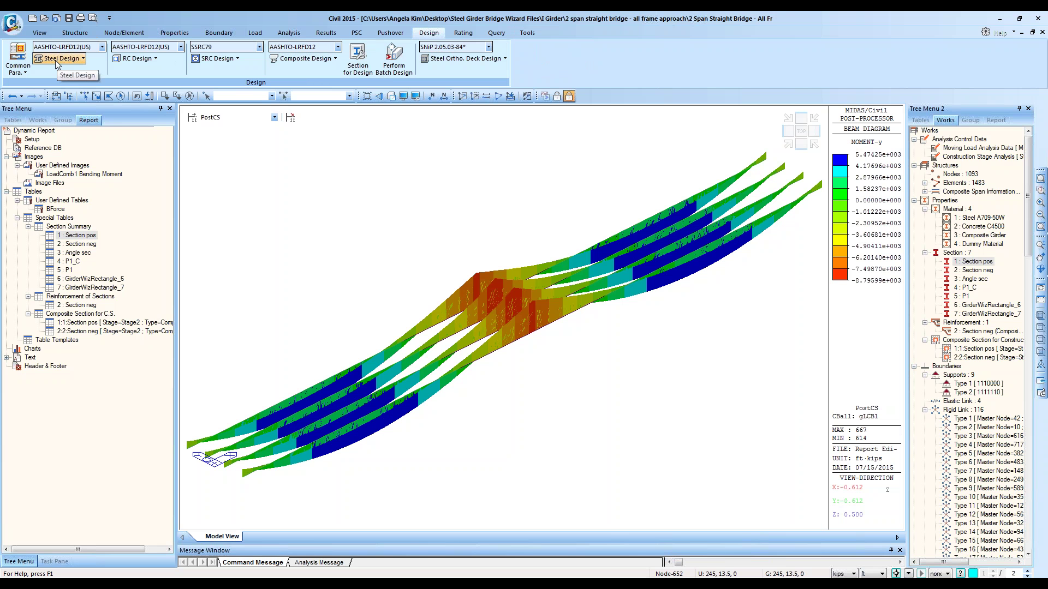
click(78, 58)
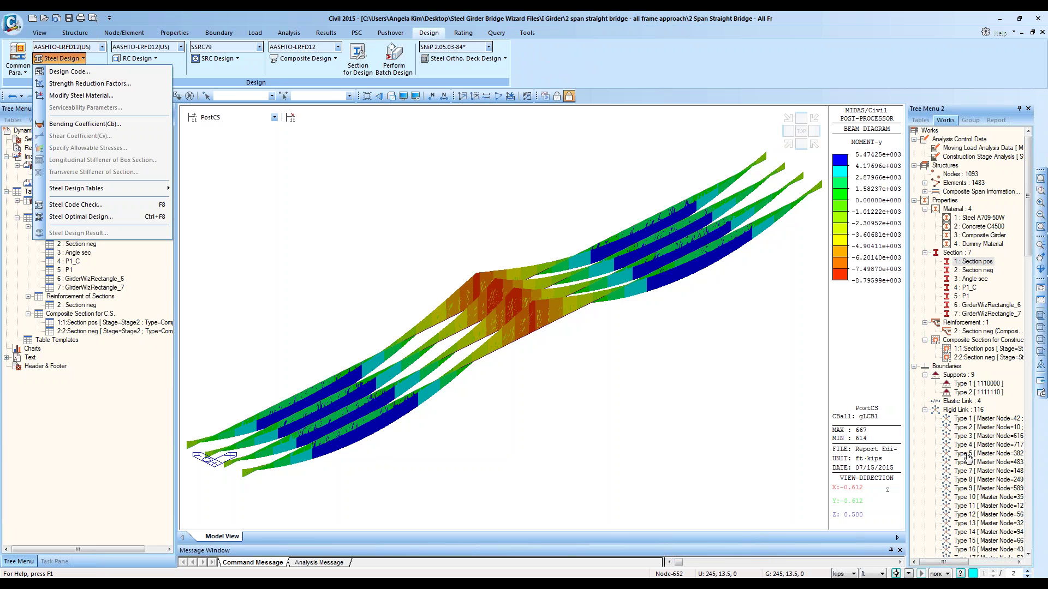
click(918, 457)
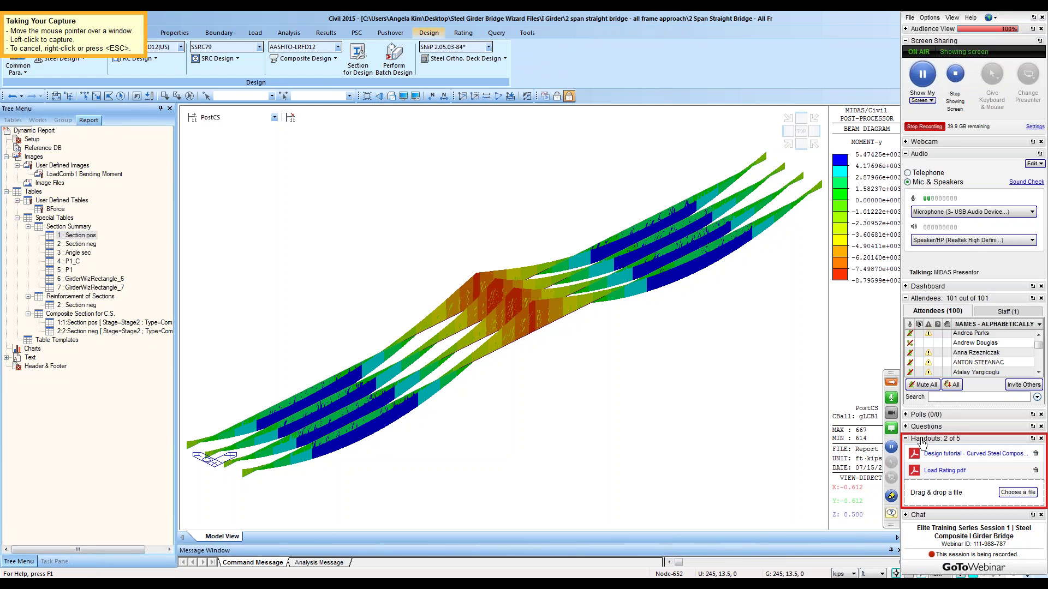
Step: Capture the Handouts: 2 of 5 panel in Snagit, zoom in to review it, then close Snagit Editor
click(918, 439)
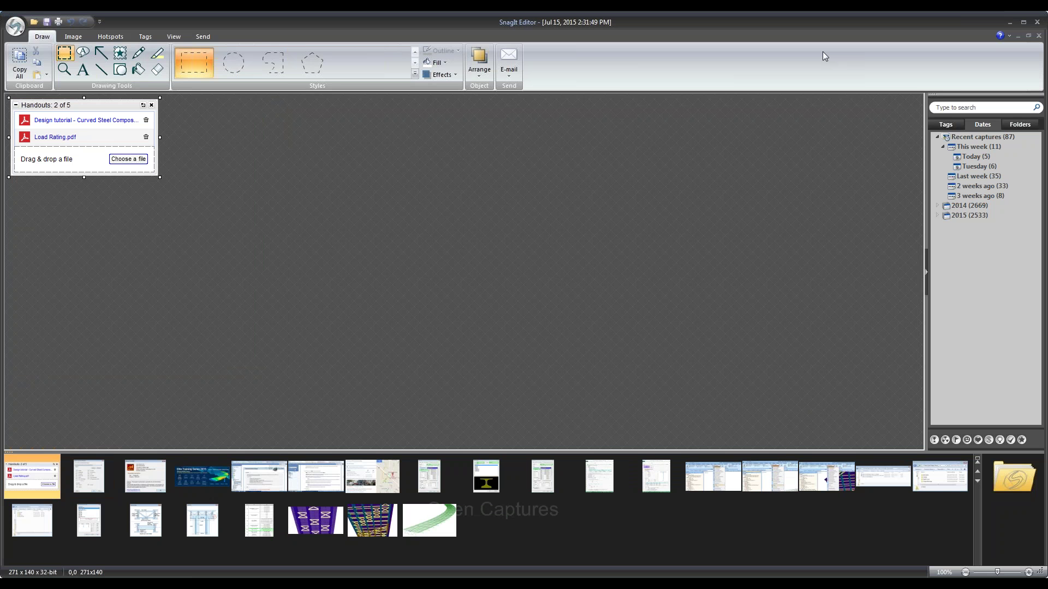
ctrl+scroll(243, 148, up, 3)
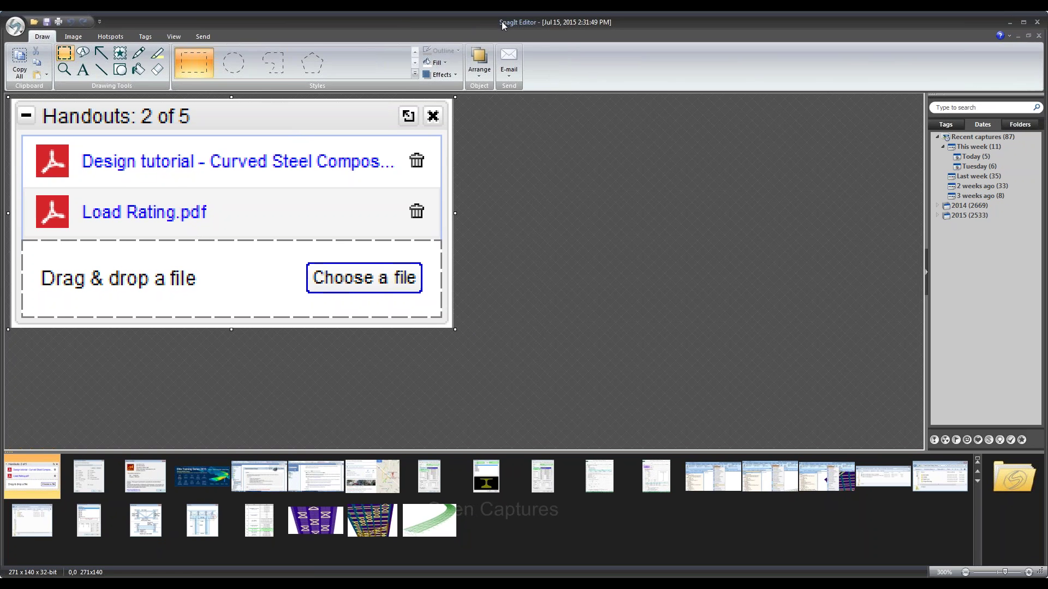
right_click(250, 584)
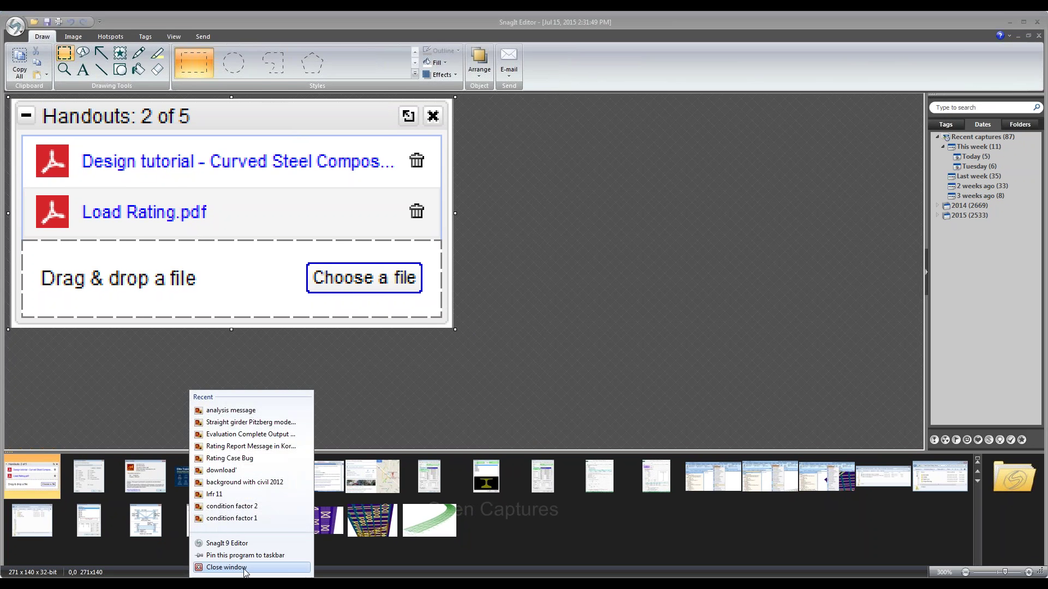
click(247, 568)
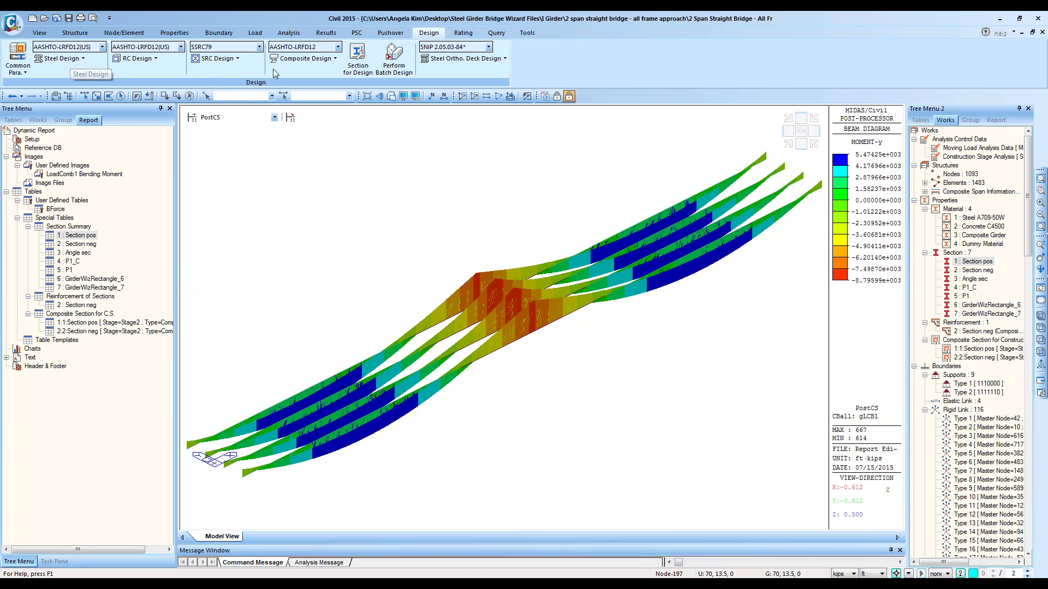
Step: Keep AASHTO-LRFD12 as the composite design code and bring up the Composite Design menu
click(335, 59)
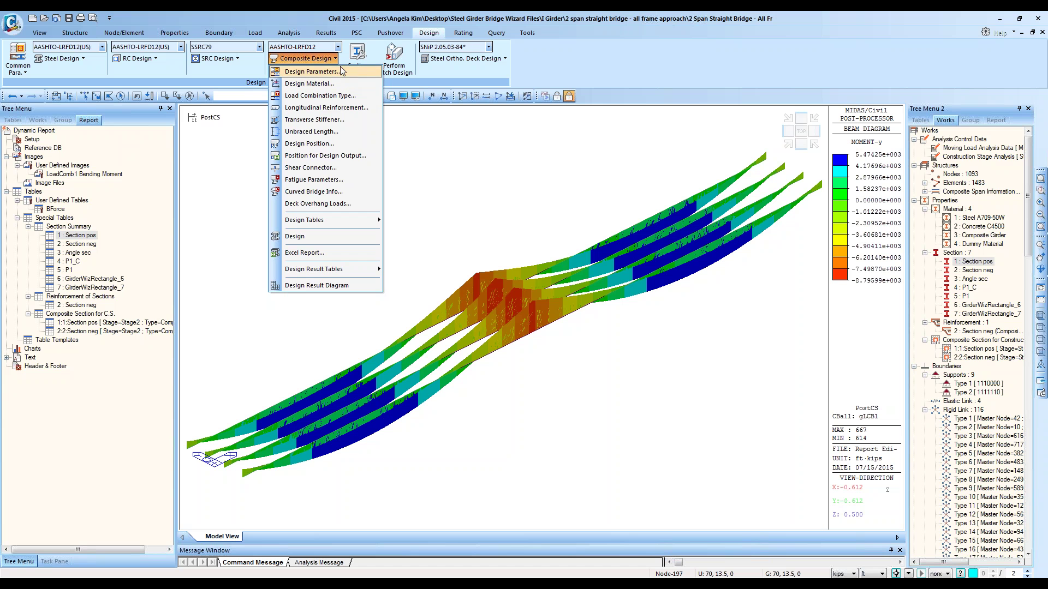
click(339, 47)
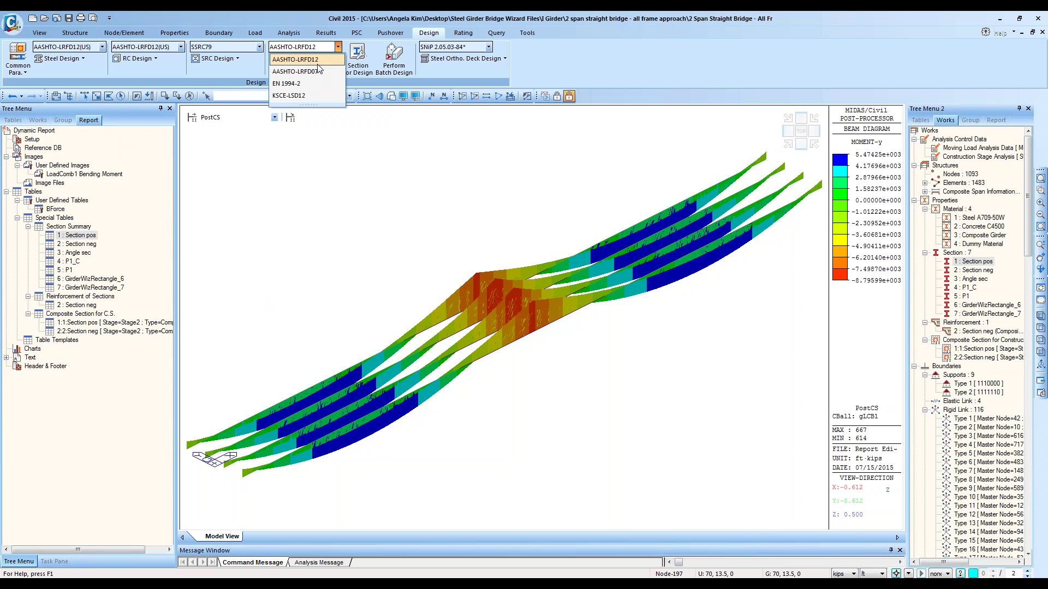
drag(306, 105, 310, 123)
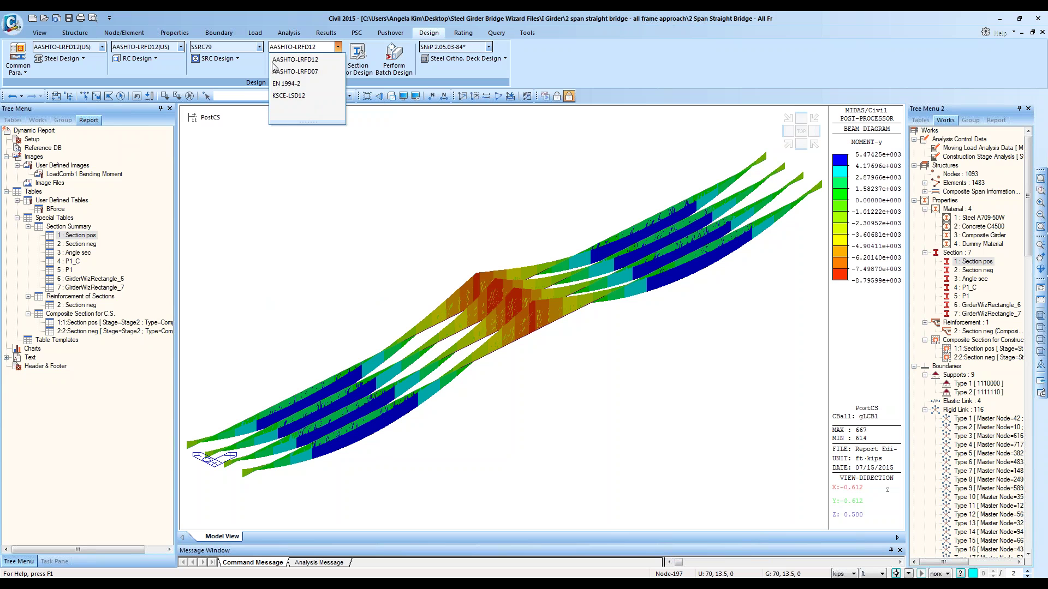
click(300, 63)
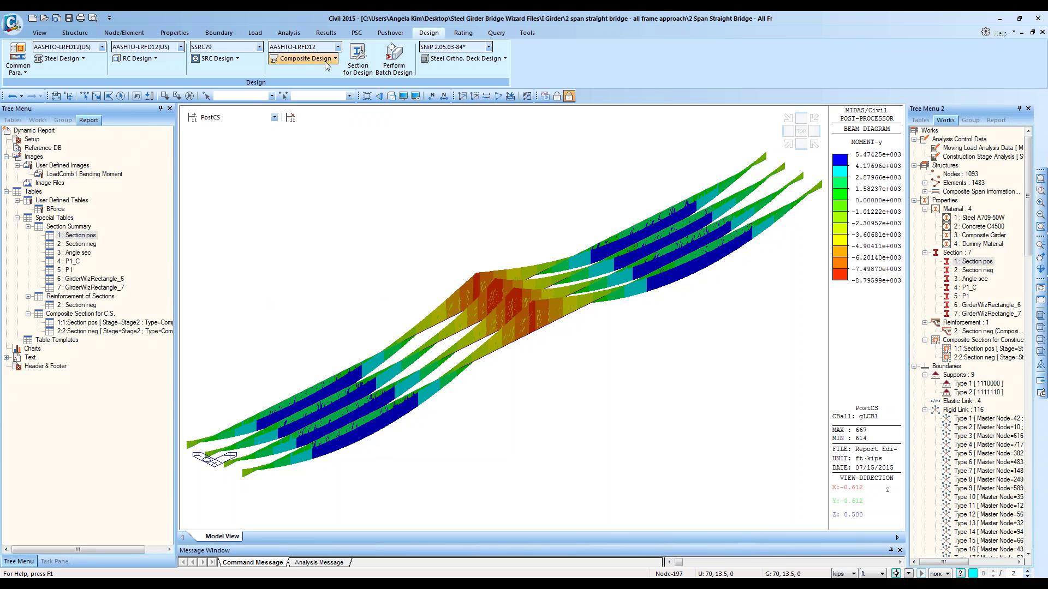
click(333, 59)
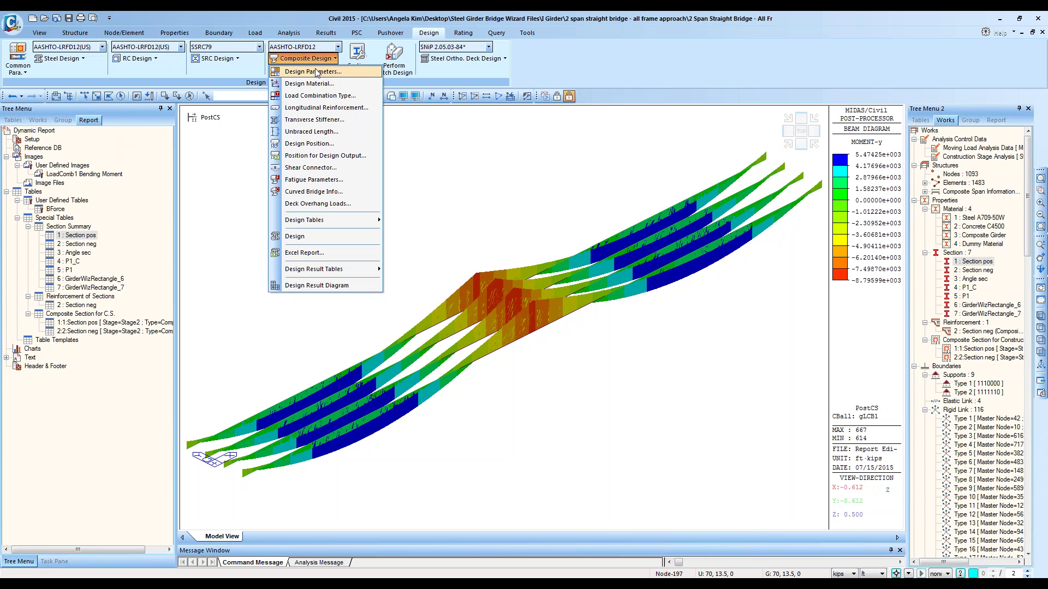
Step: Review the composite girder design parameters, including the 0.9 axial compression resistance factor, without changes
click(315, 72)
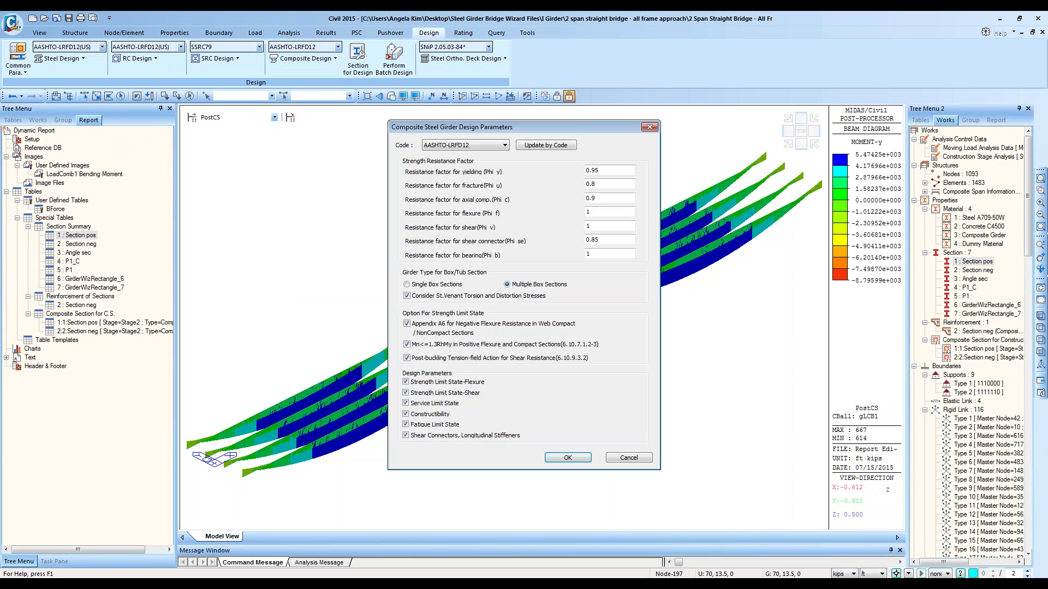
click(637, 457)
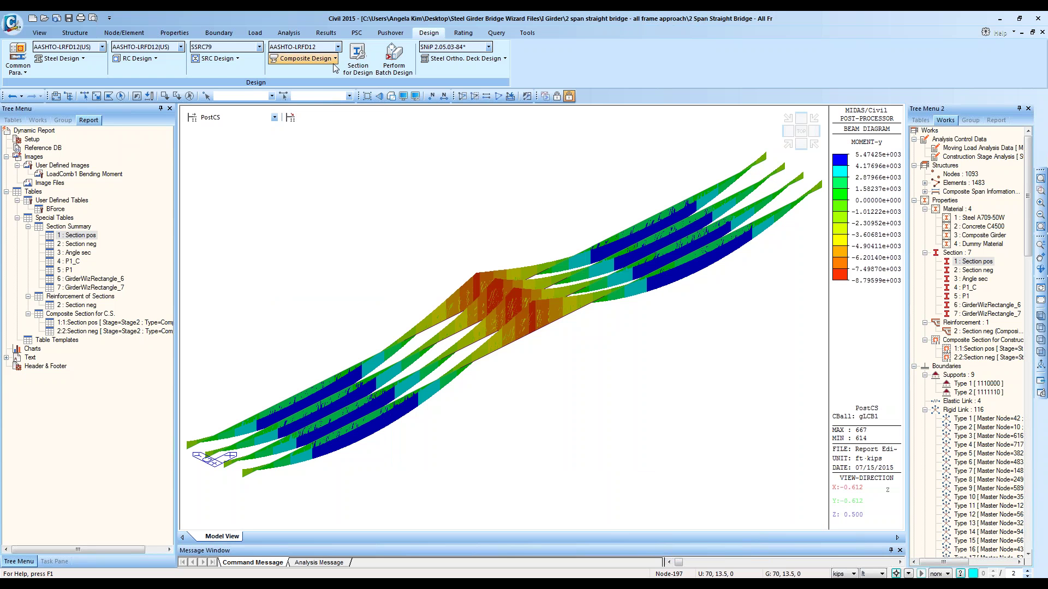
click(305, 58)
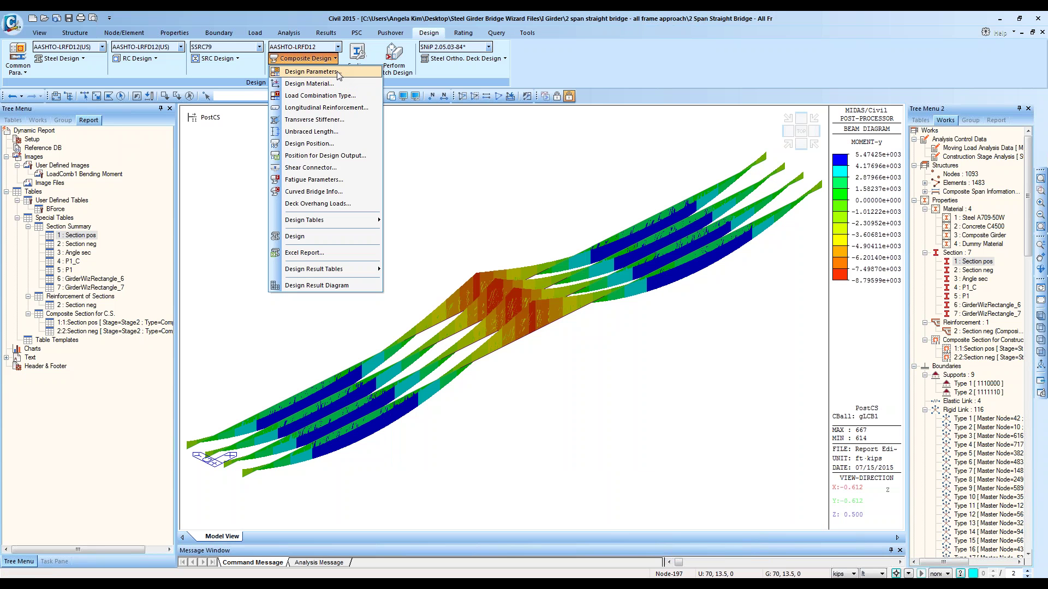
click(337, 71)
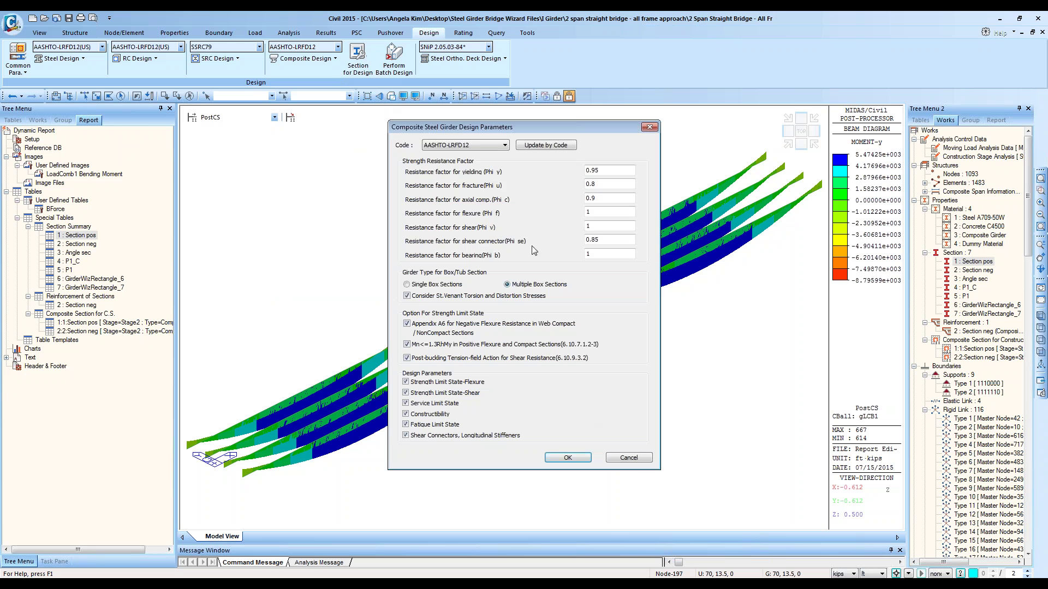
click(613, 199)
click(627, 458)
click(330, 58)
Step: Open the composite girder material's properties and inspect the A709-50W steel settings
click(322, 84)
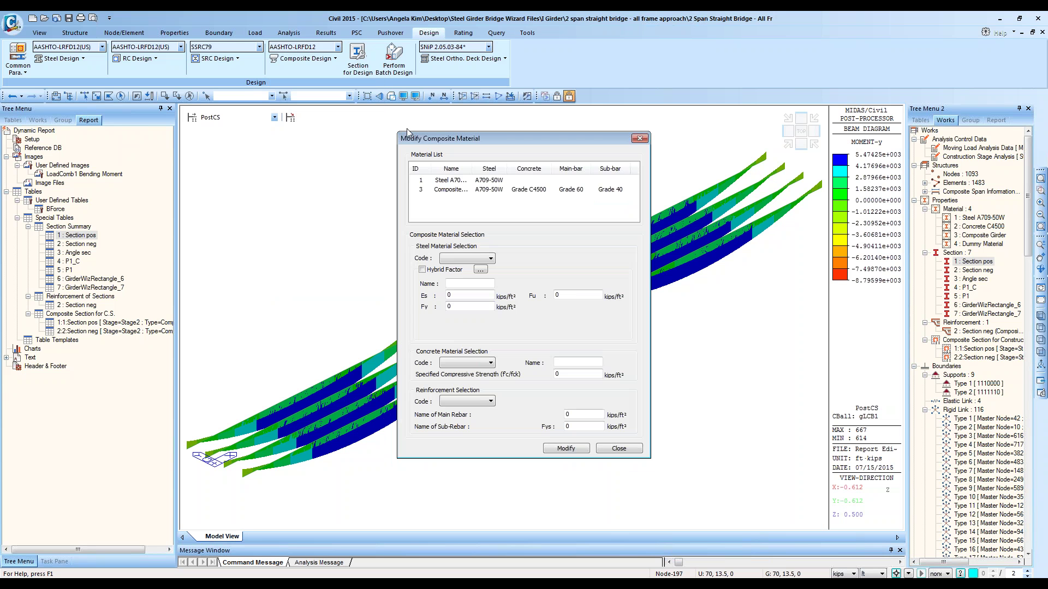
click(451, 191)
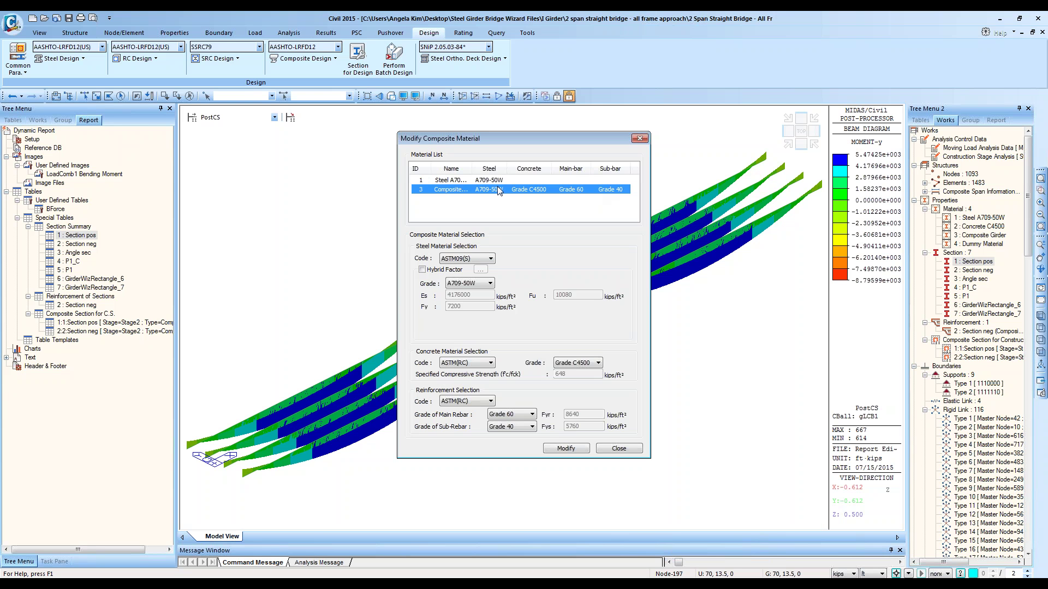
click(457, 186)
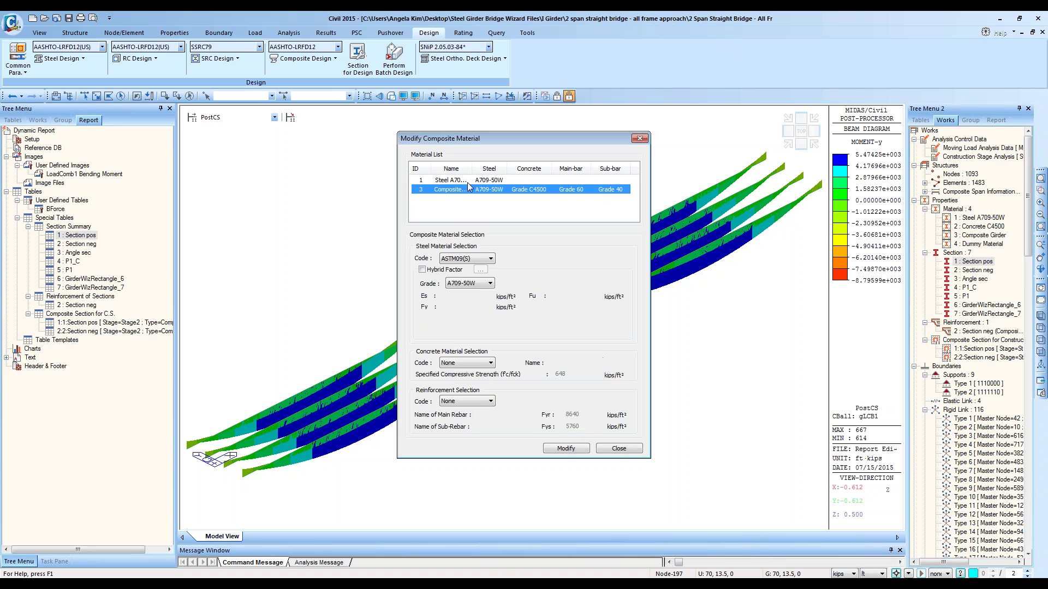
click(479, 182)
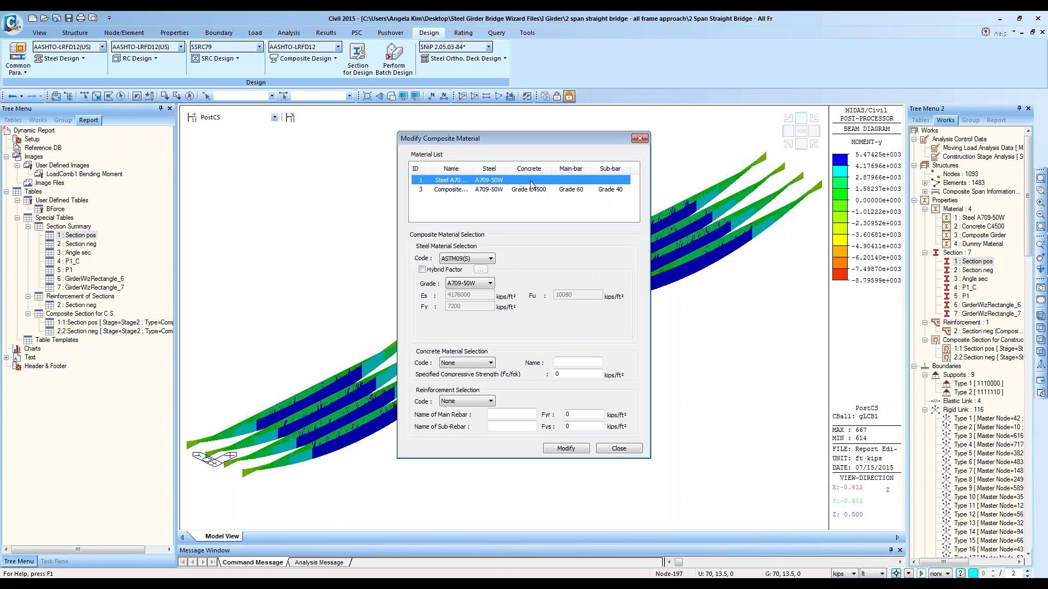
click(516, 191)
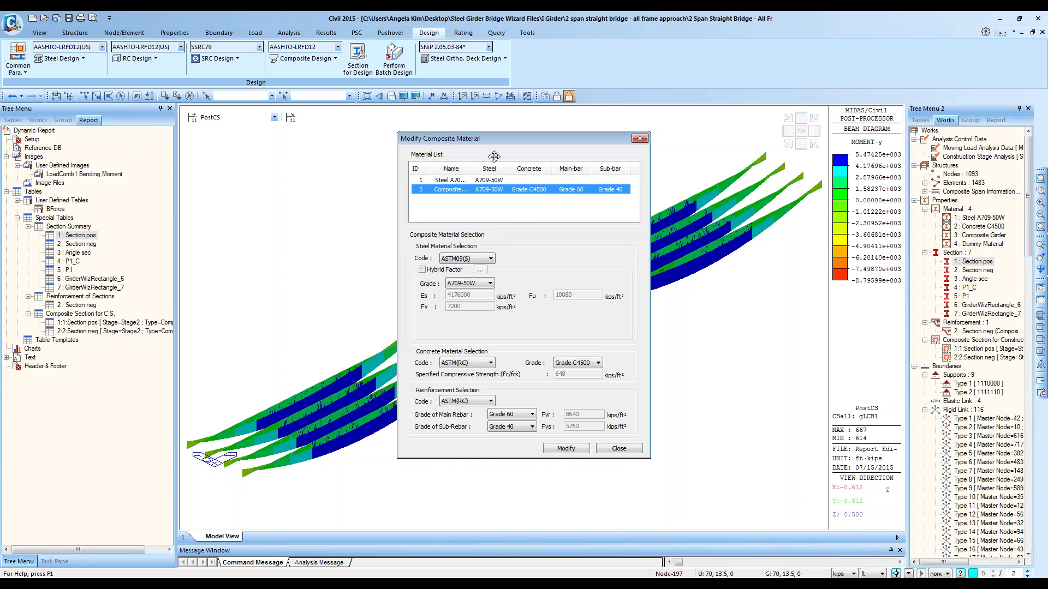
Step: Try concrete code None, then restore ASTM(RC) with concrete grade C4500
click(585, 364)
click(544, 362)
click(489, 363)
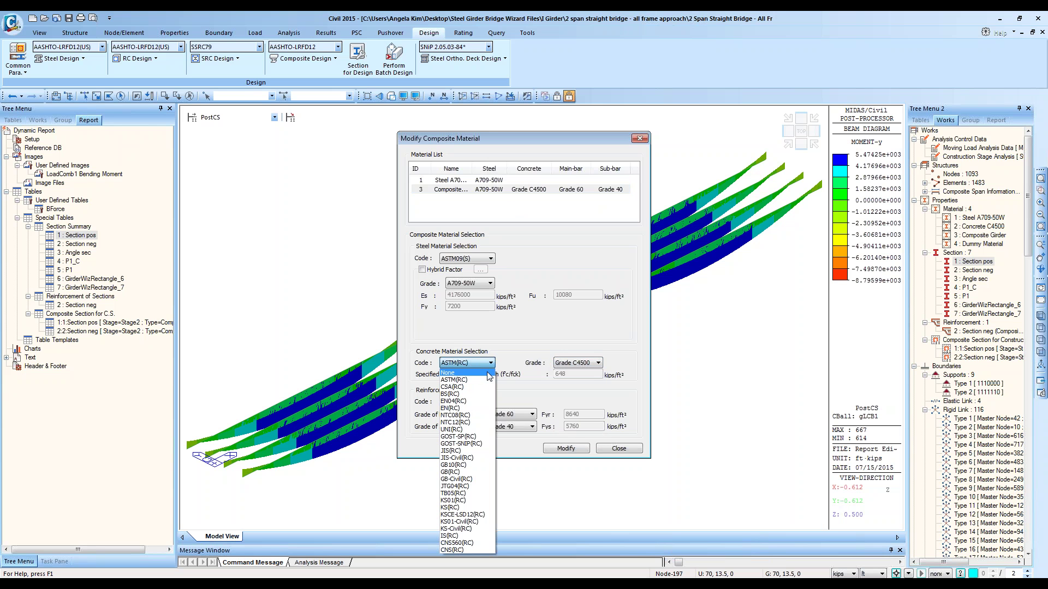
click(566, 378)
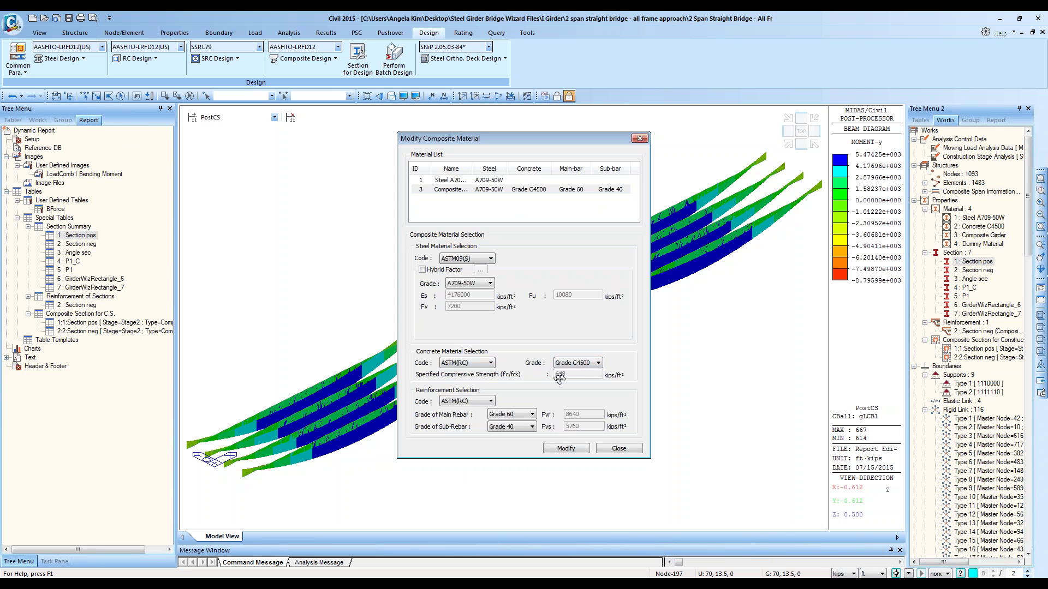
click(491, 363)
click(469, 370)
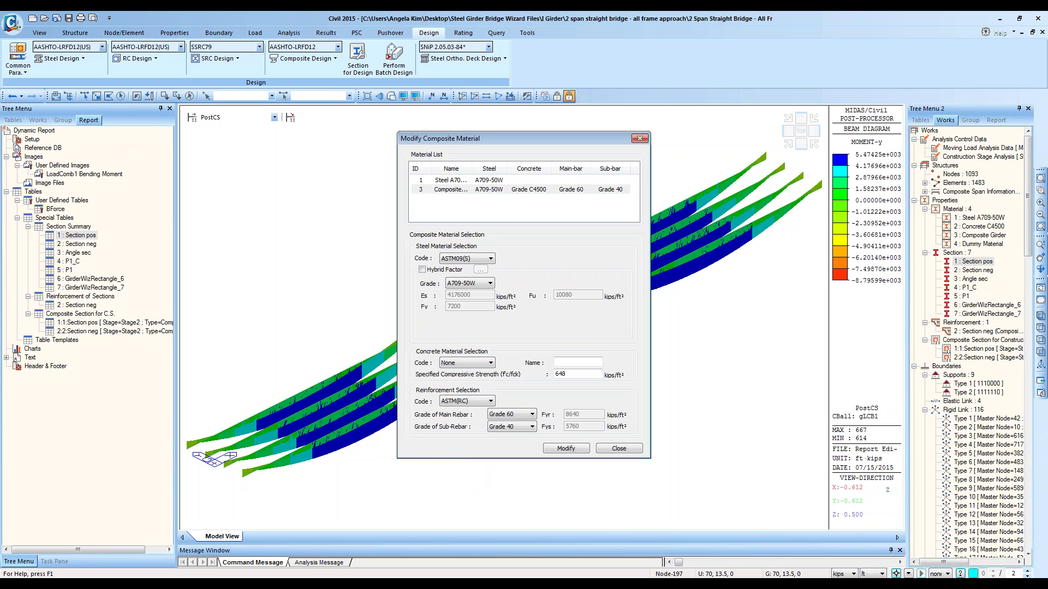
click(578, 374)
click(470, 363)
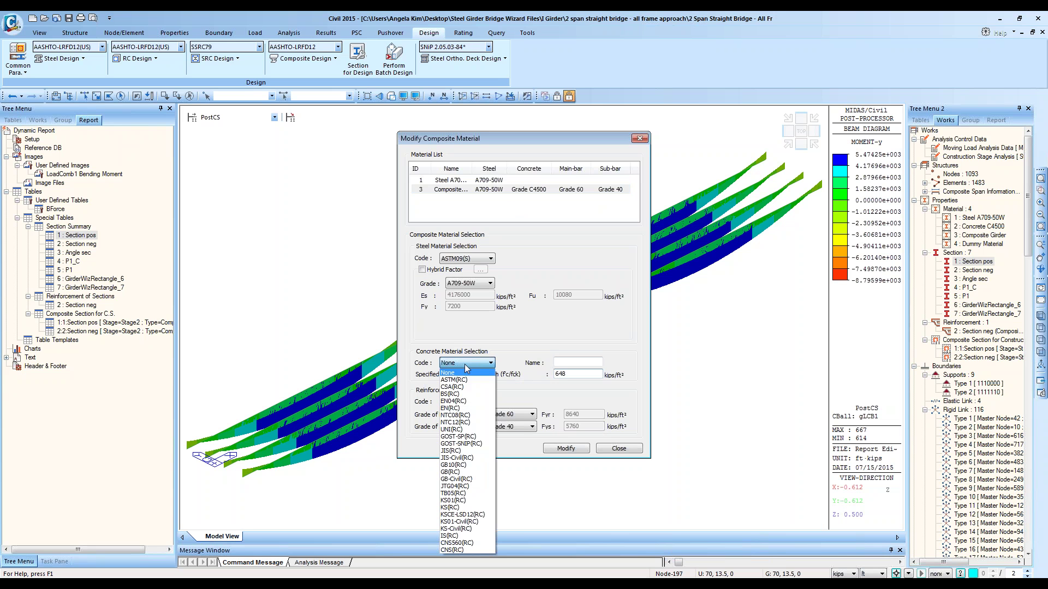
click(467, 378)
click(598, 363)
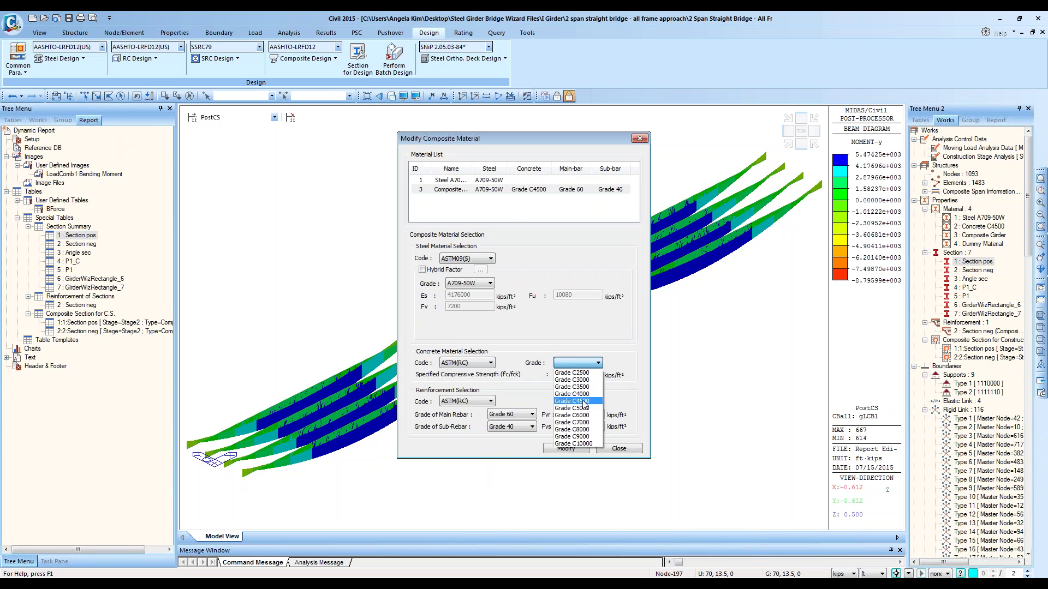
click(582, 406)
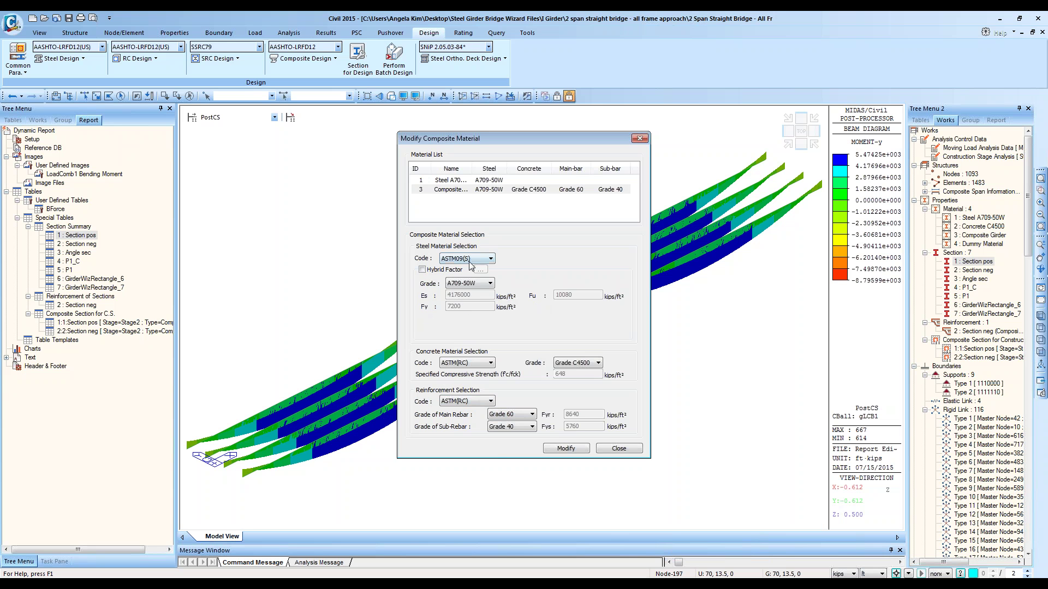
Step: Keep ASTM09(S) as the steel code and tick the Hybrid Factor checkbox
click(485, 258)
click(489, 276)
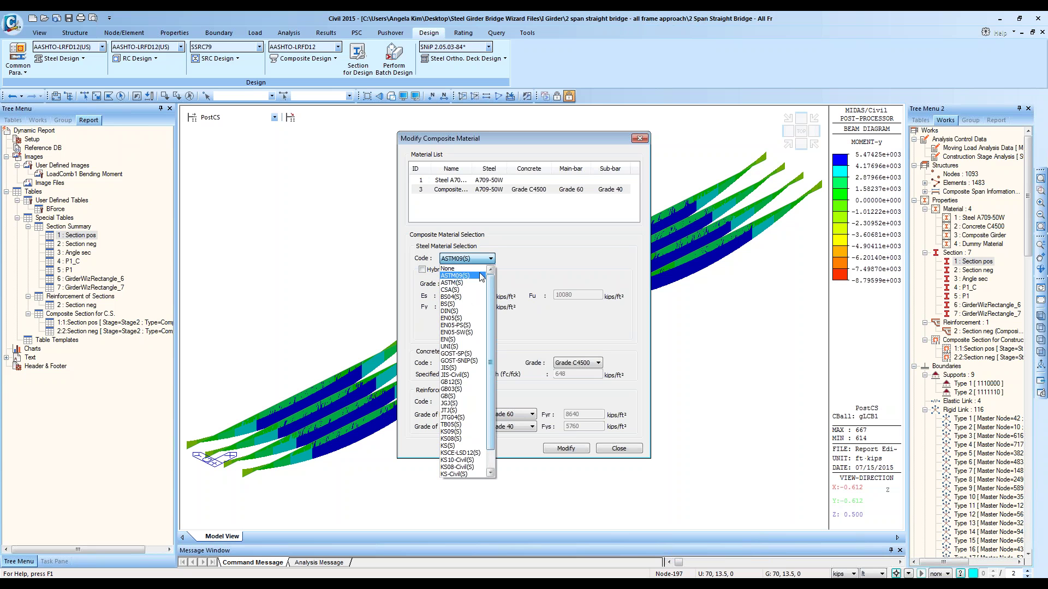
click(542, 264)
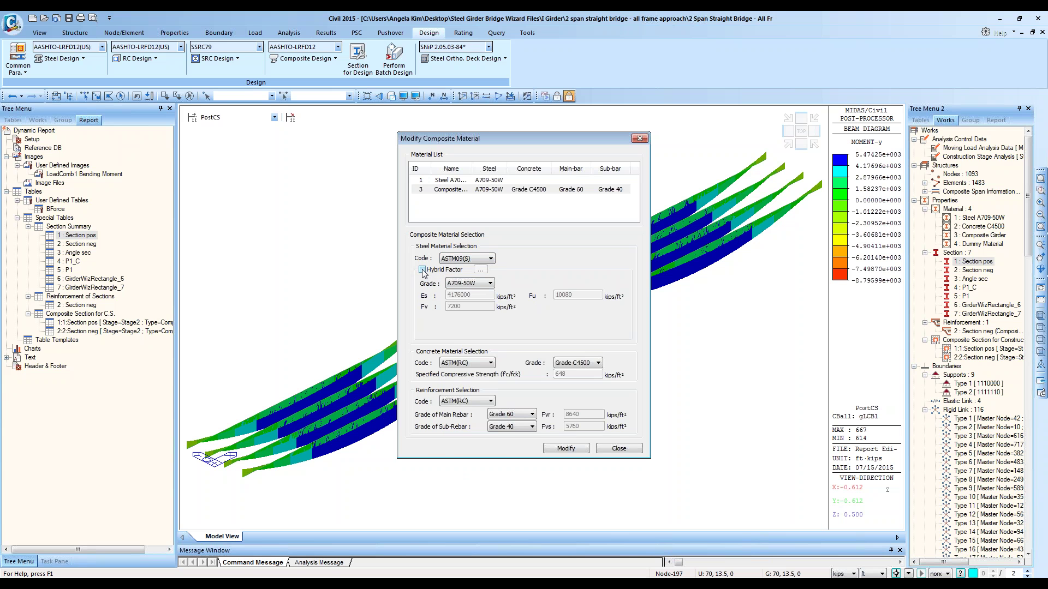
click(422, 270)
Step: Pick A588-46 as the bottom flange hybrid grade, then close both dialogs without applying it
click(480, 270)
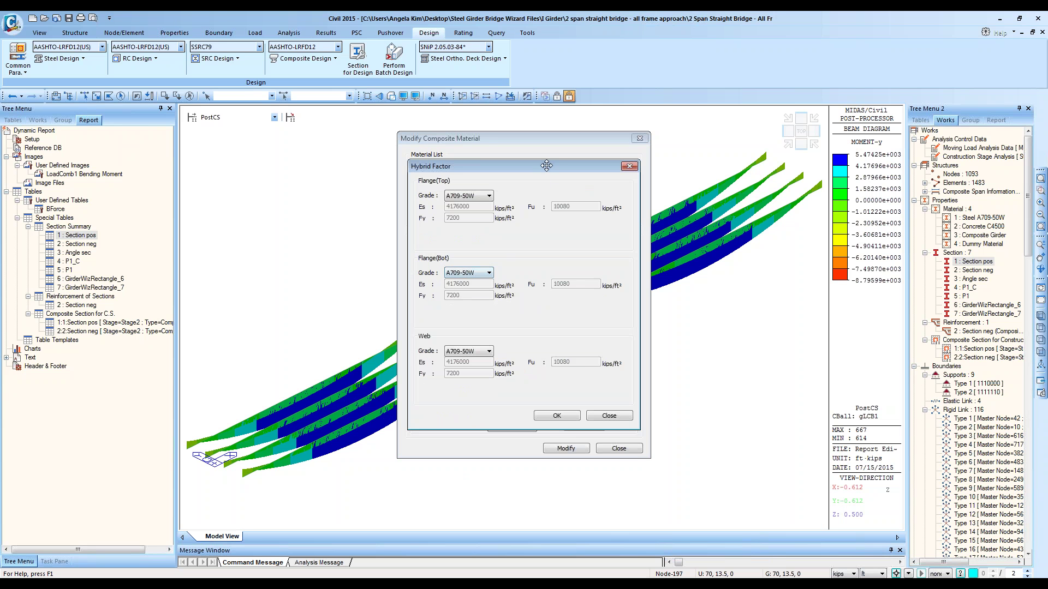
drag(547, 167, 652, 215)
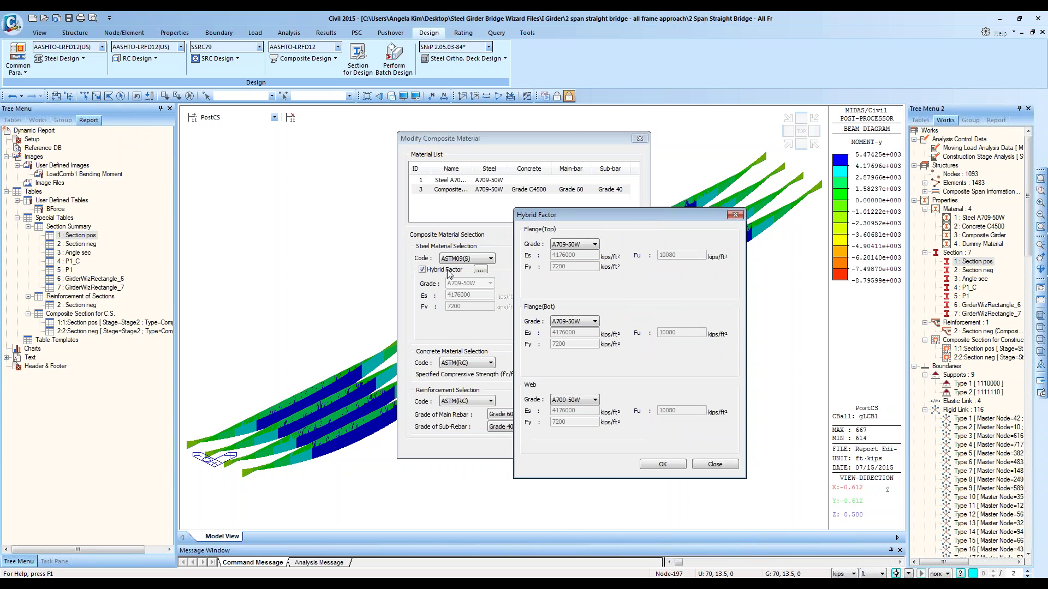
click(582, 326)
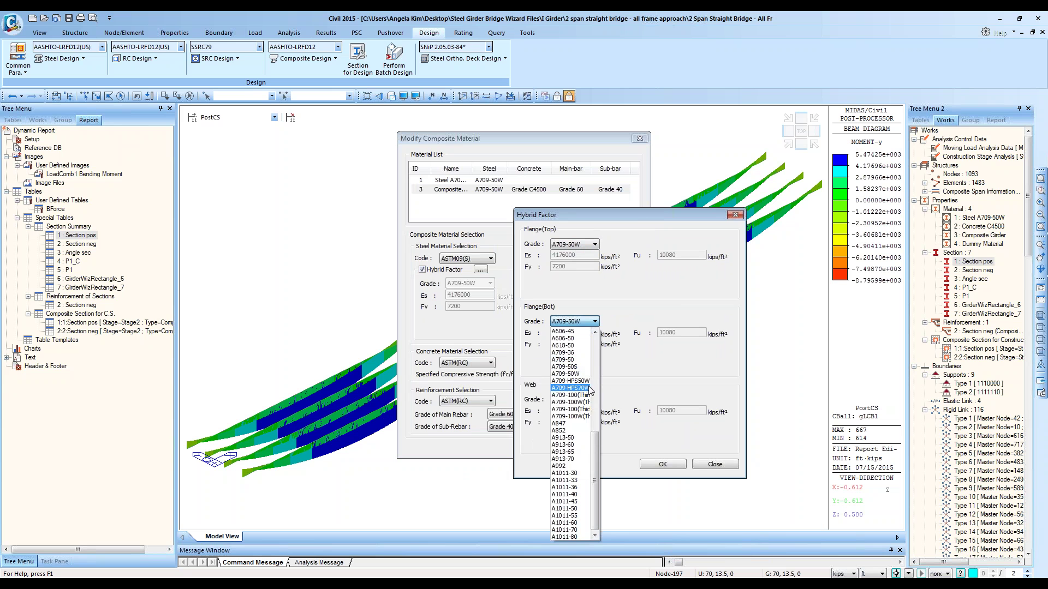
click(596, 348)
click(563, 516)
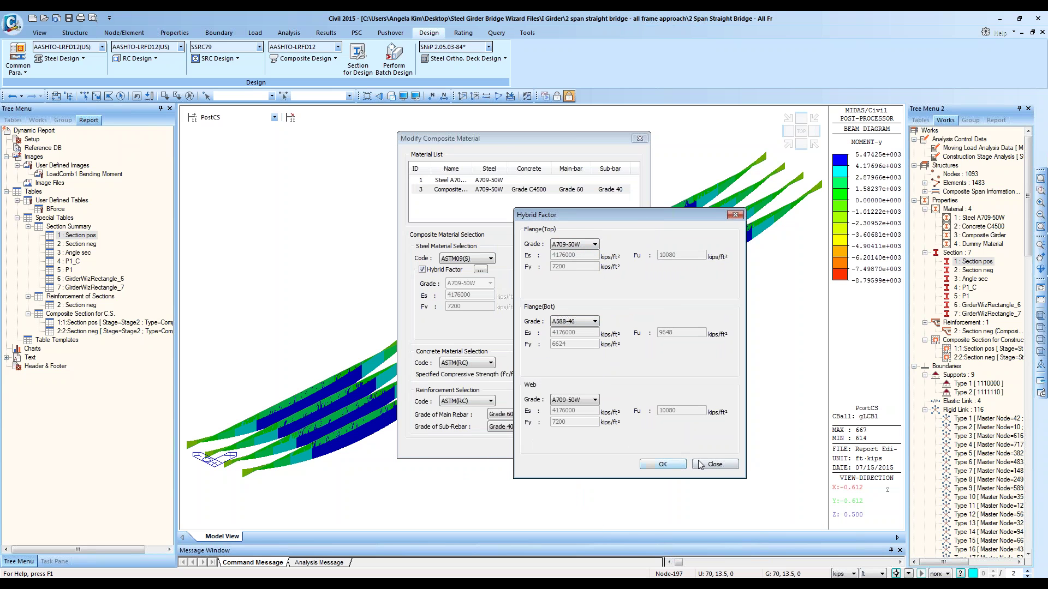
click(715, 464)
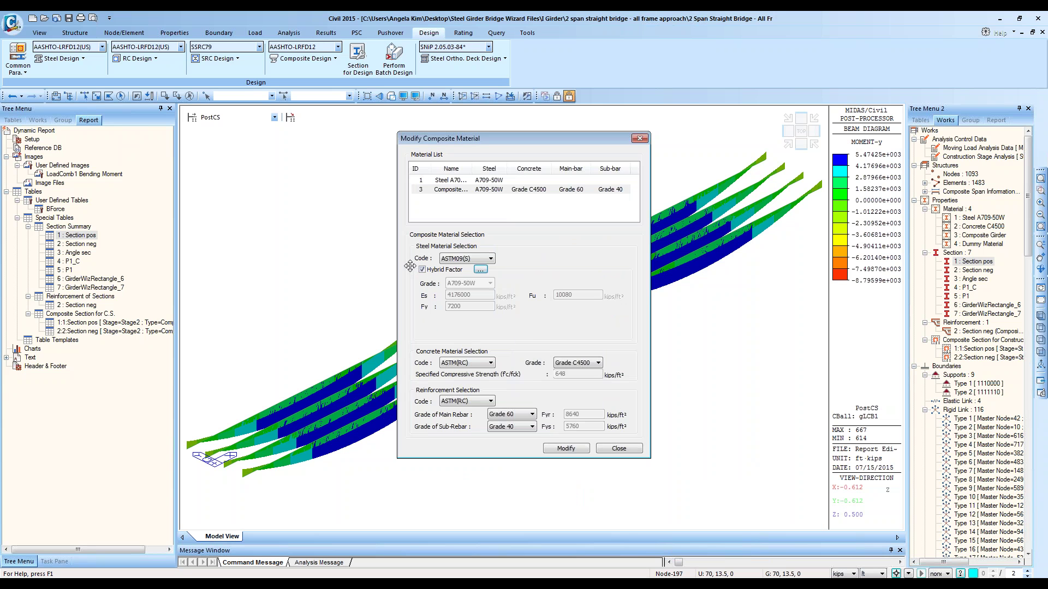
click(619, 448)
click(289, 58)
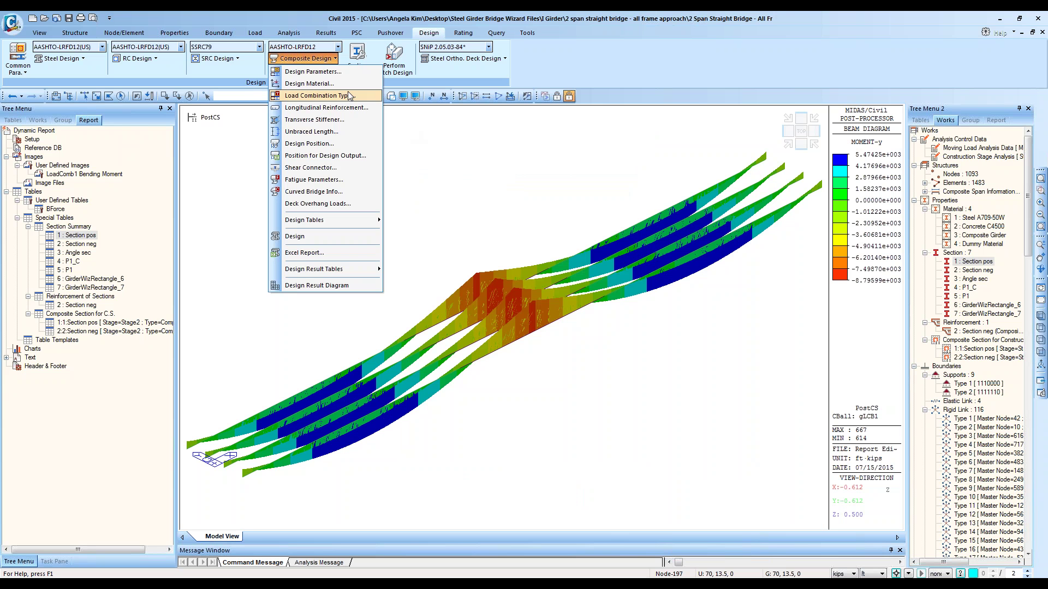
Step: Inspect the transverse stiffener layouts of Section neg and Section pos
click(335, 126)
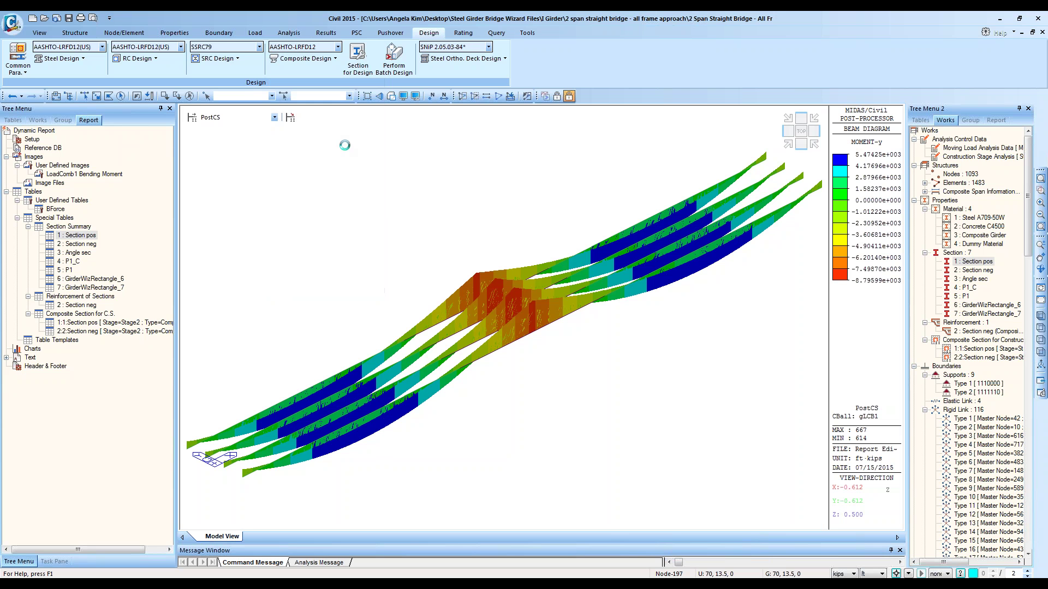
click(297, 186)
click(298, 176)
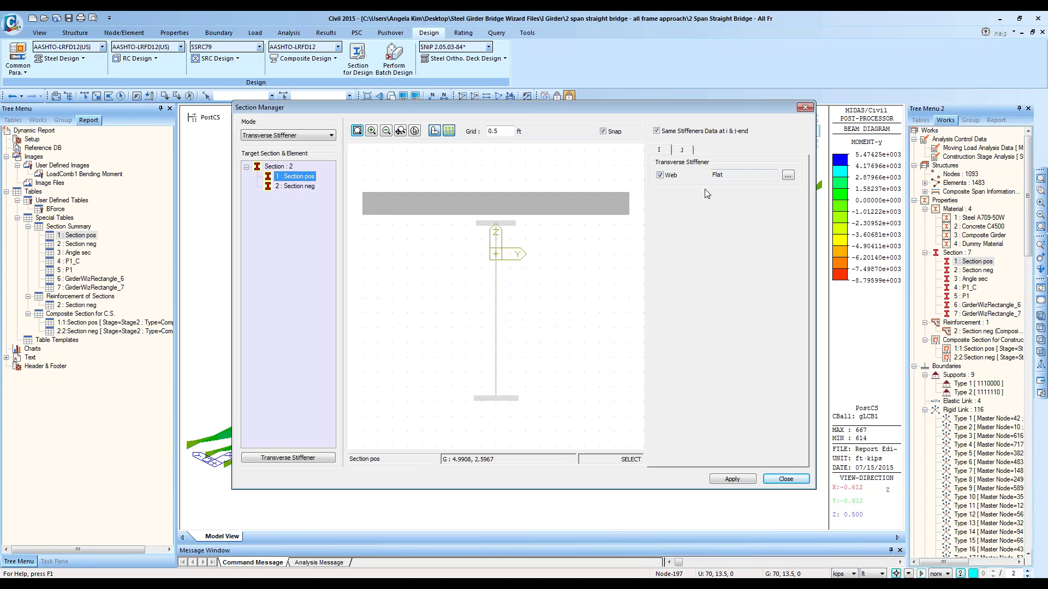
click(805, 107)
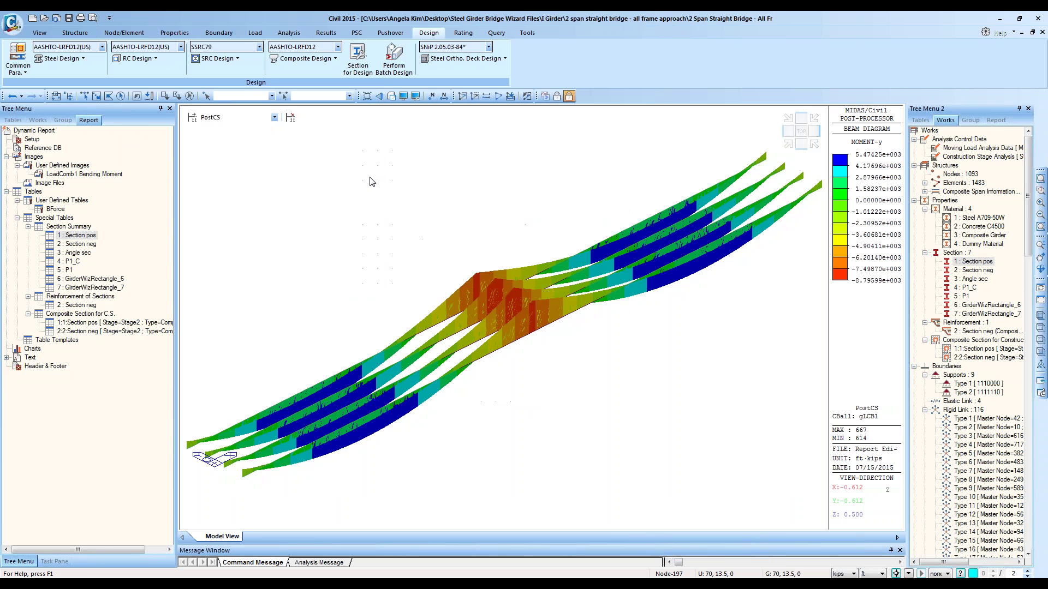
Step: Check Section pos's section data and its stiffener settings, closing both unchanged
click(40, 120)
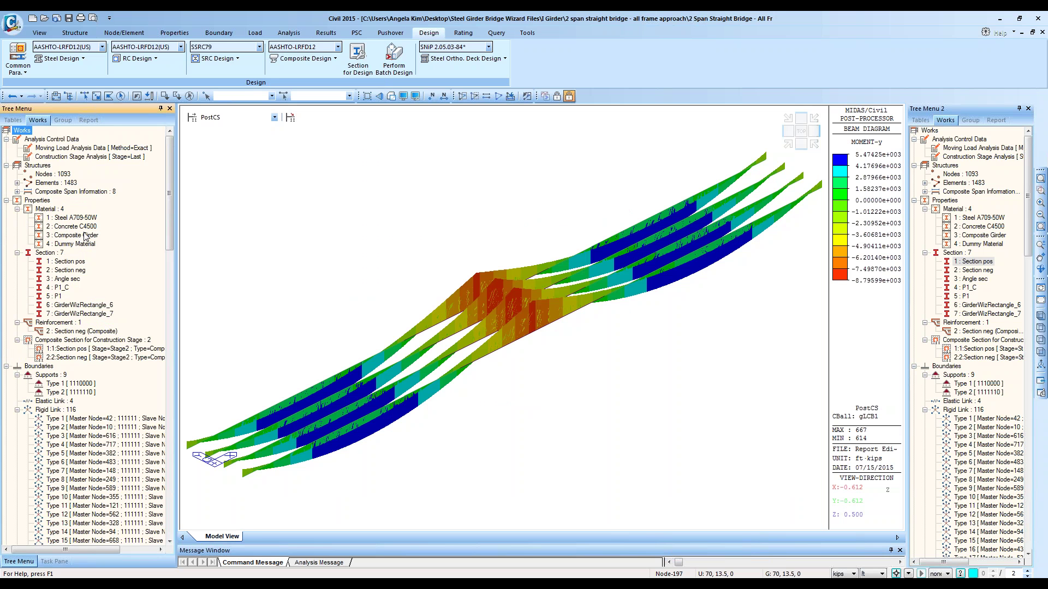
right_click(74, 263)
click(524, 303)
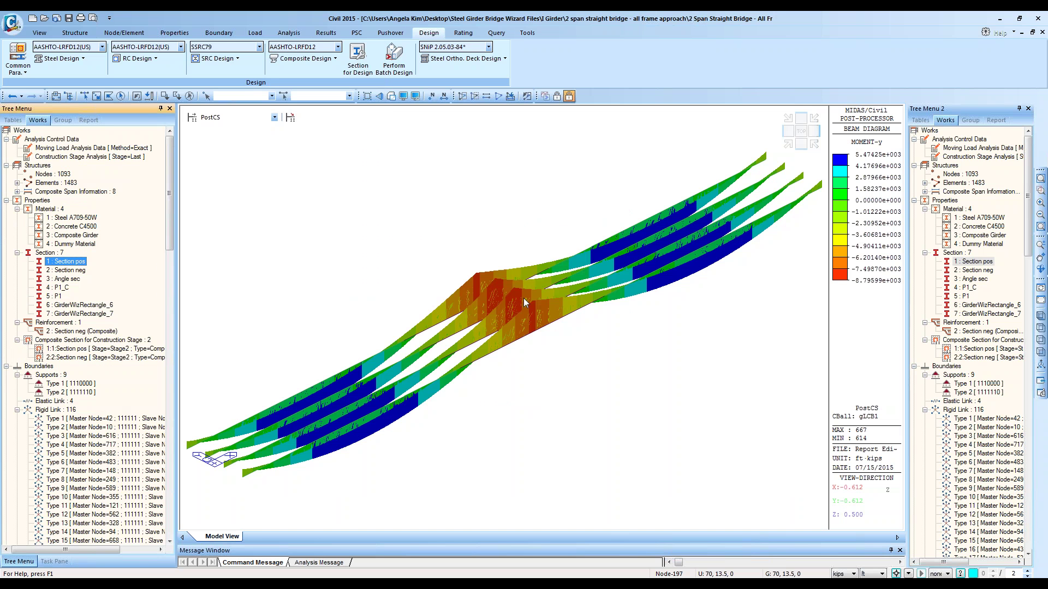
click(558, 332)
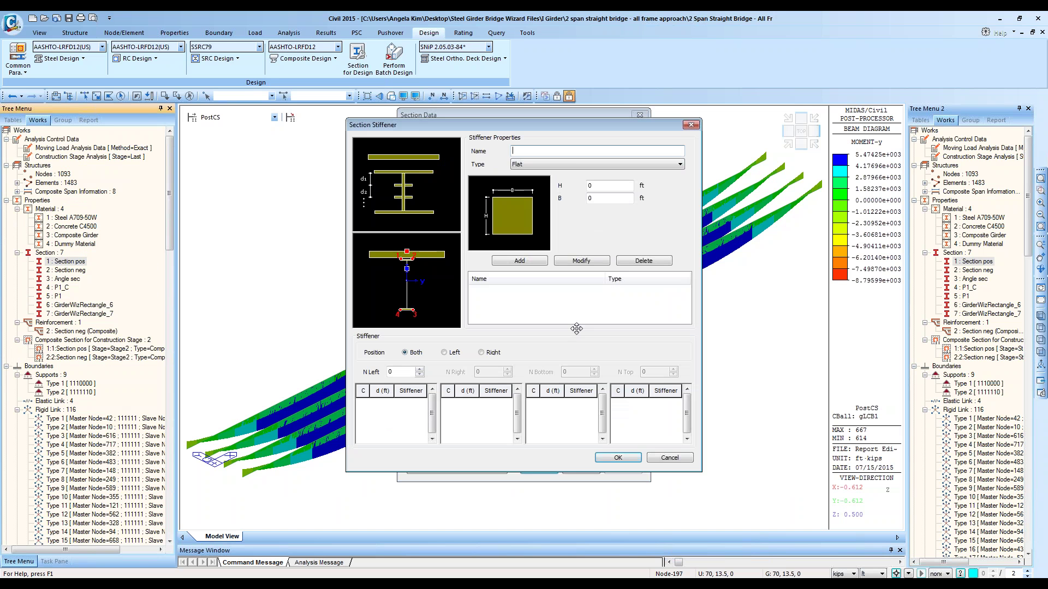
click(691, 124)
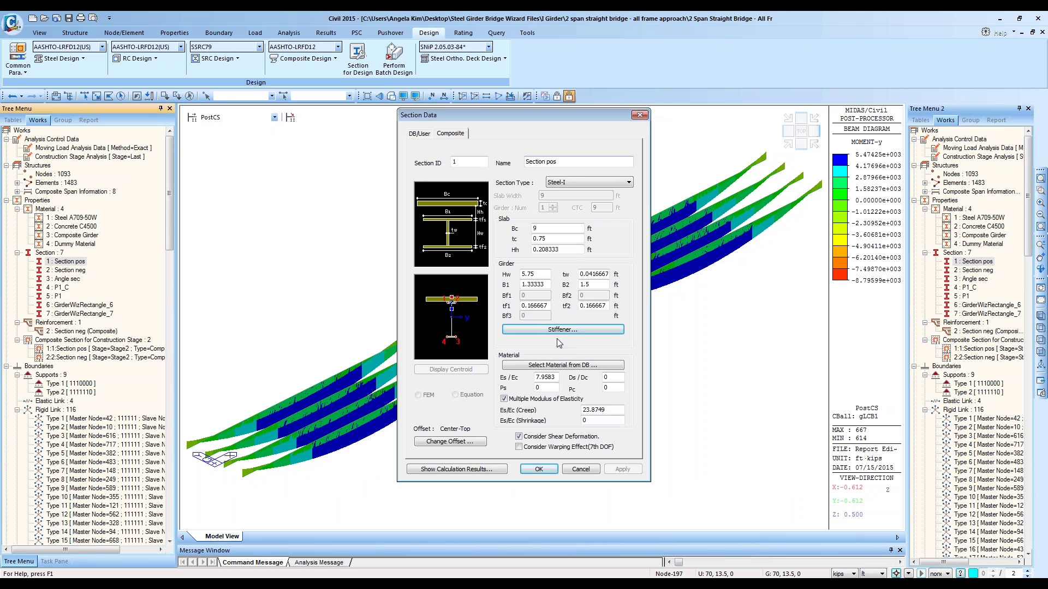
click(640, 115)
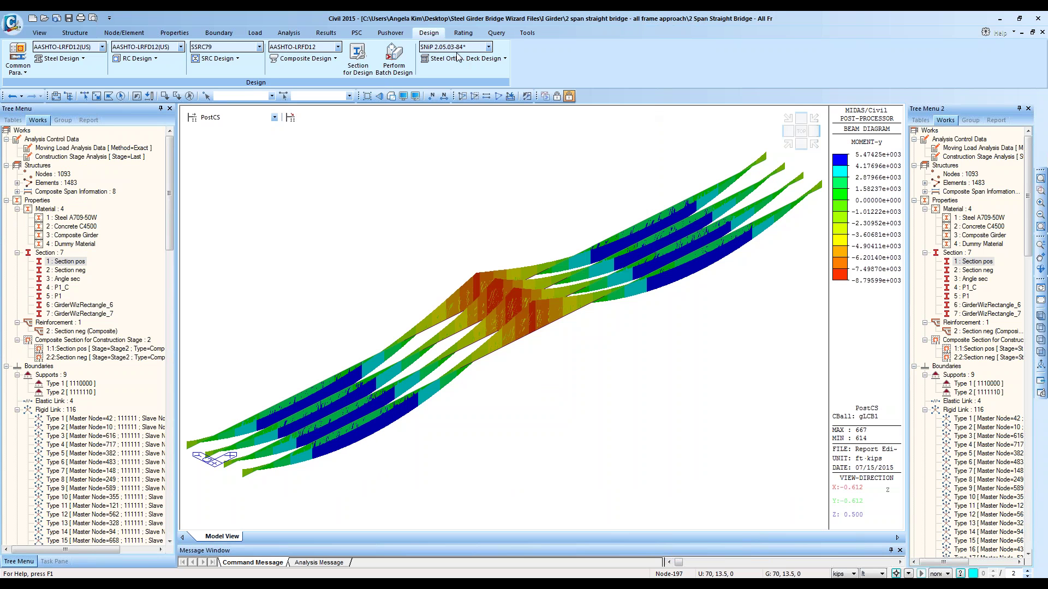
click(305, 58)
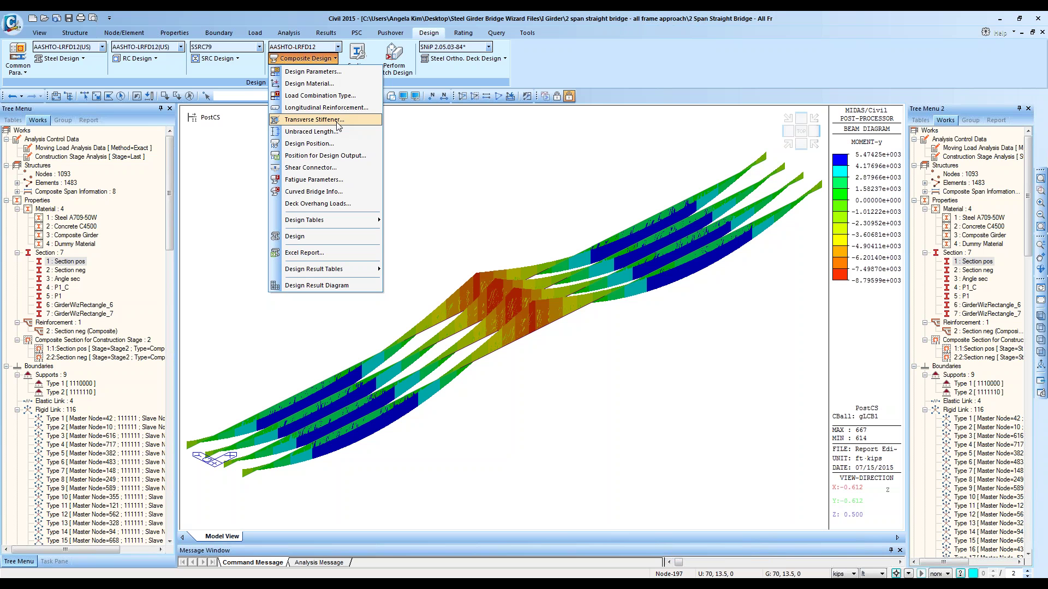
Step: Look over the transverse stiffener manager once more and close it
click(314, 119)
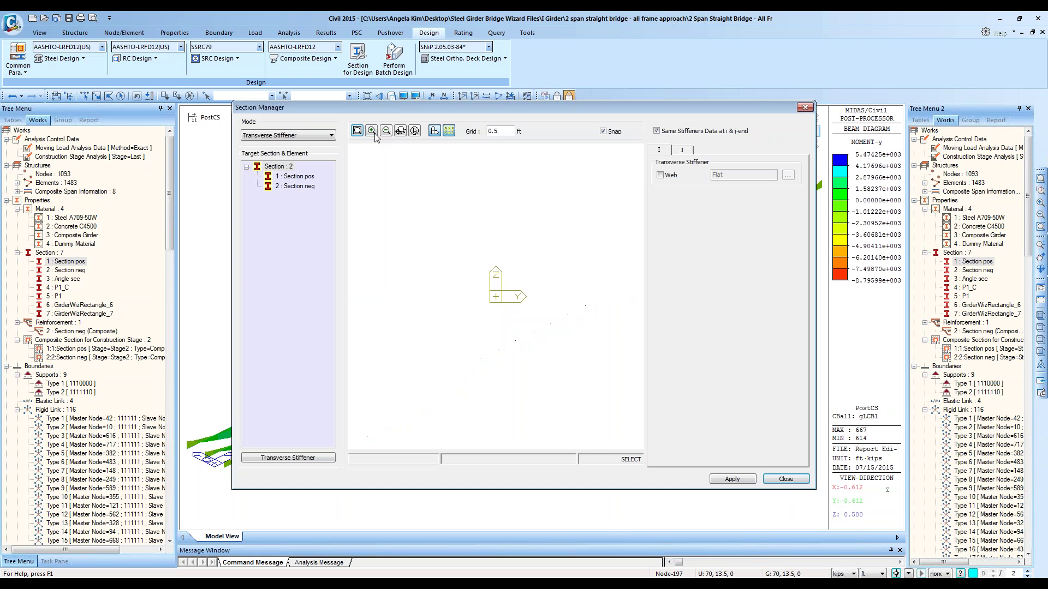
drag(427, 118, 514, 265)
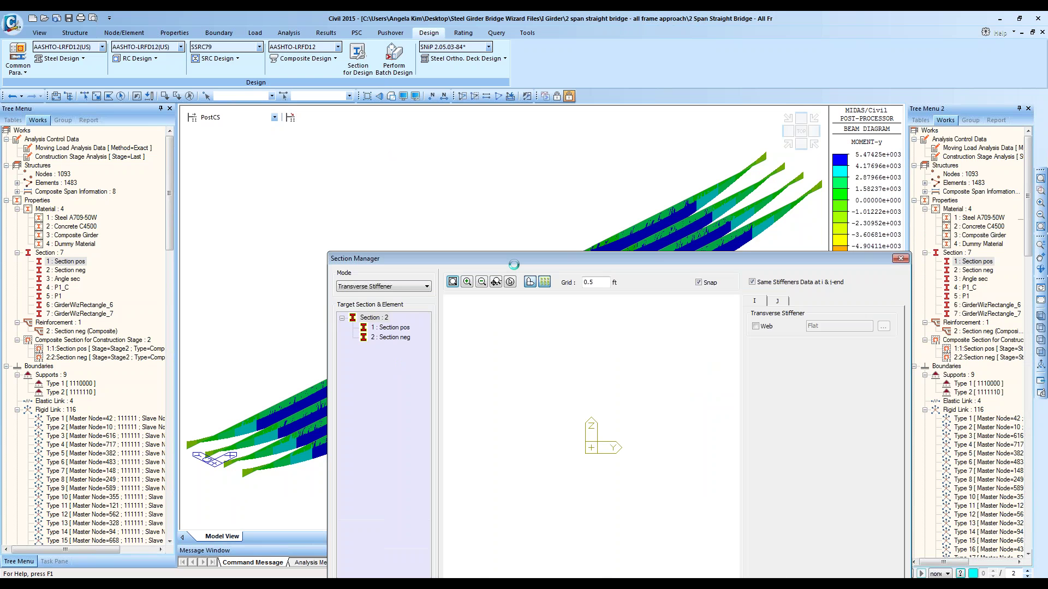
drag(416, 260, 289, 146)
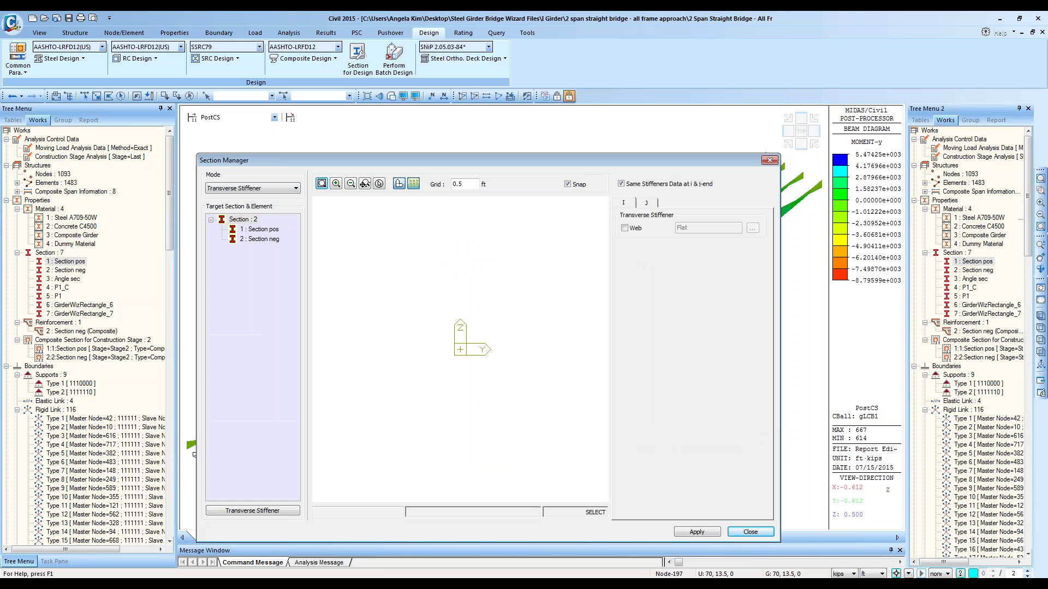
click(769, 160)
click(294, 59)
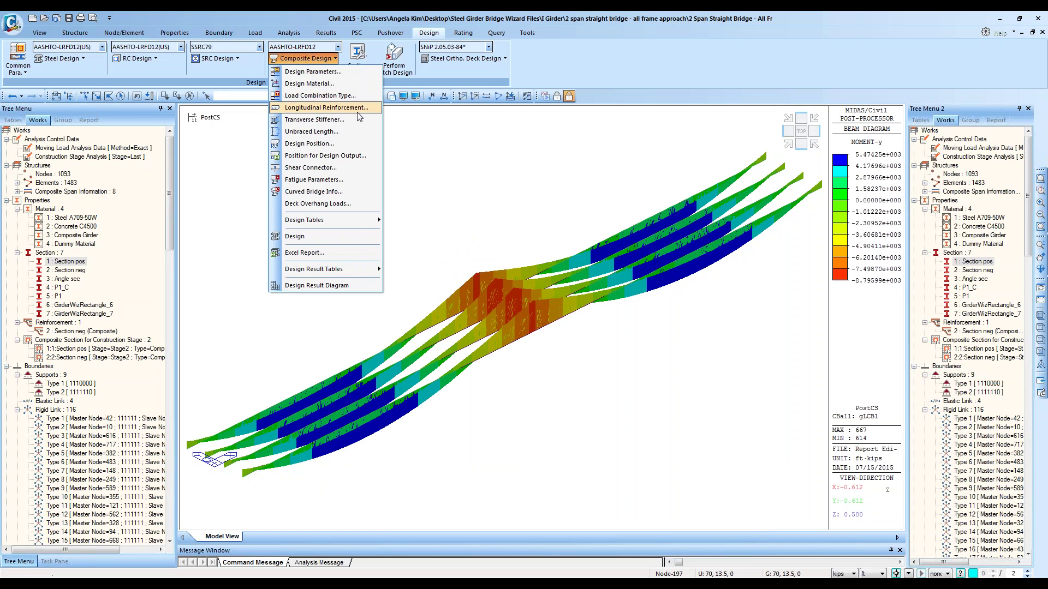
Step: Open Unbraced Length, reset to a top view with truss elements shown, and select the Girder group
click(352, 133)
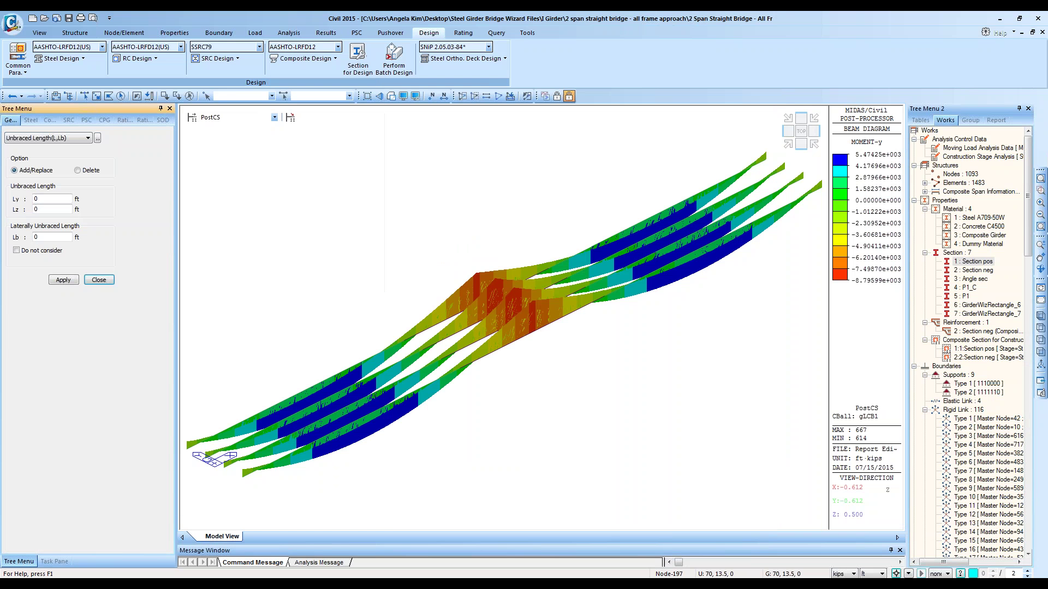
click(45, 36)
click(41, 55)
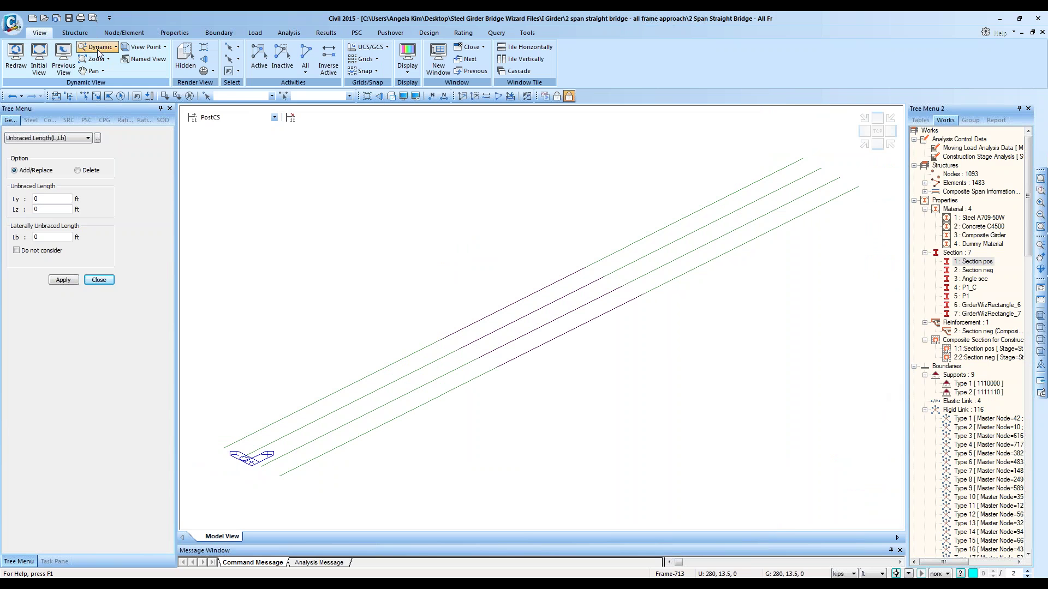
double_click(964, 183)
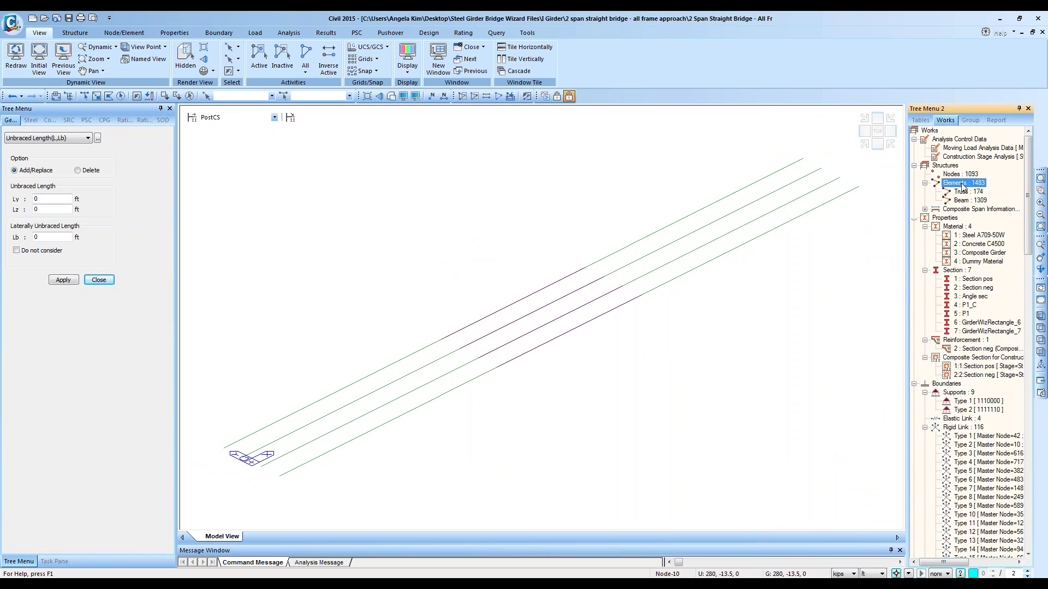
right_click(966, 192)
click(1006, 265)
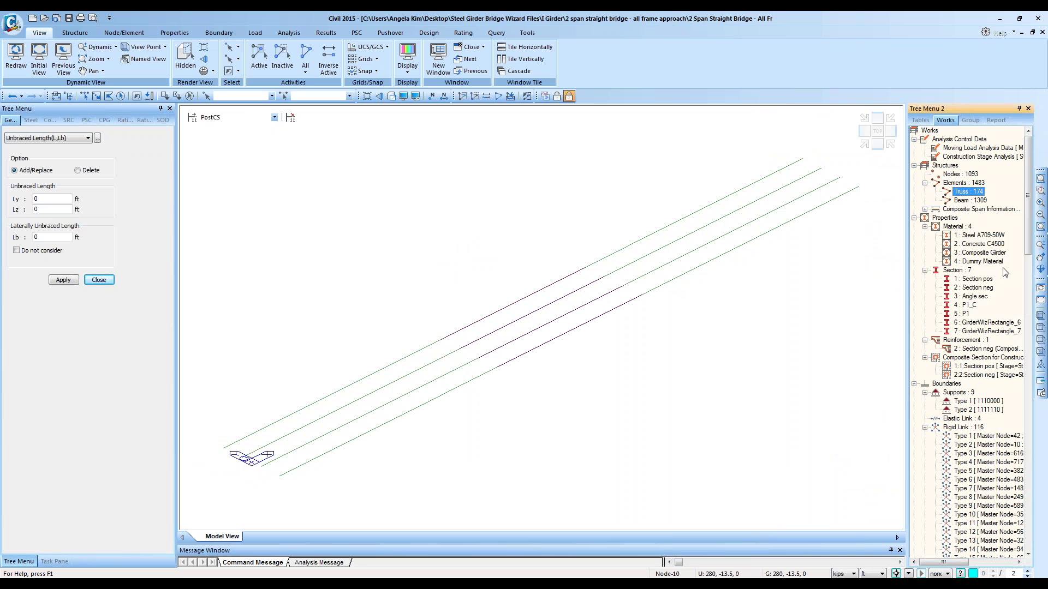
click(877, 136)
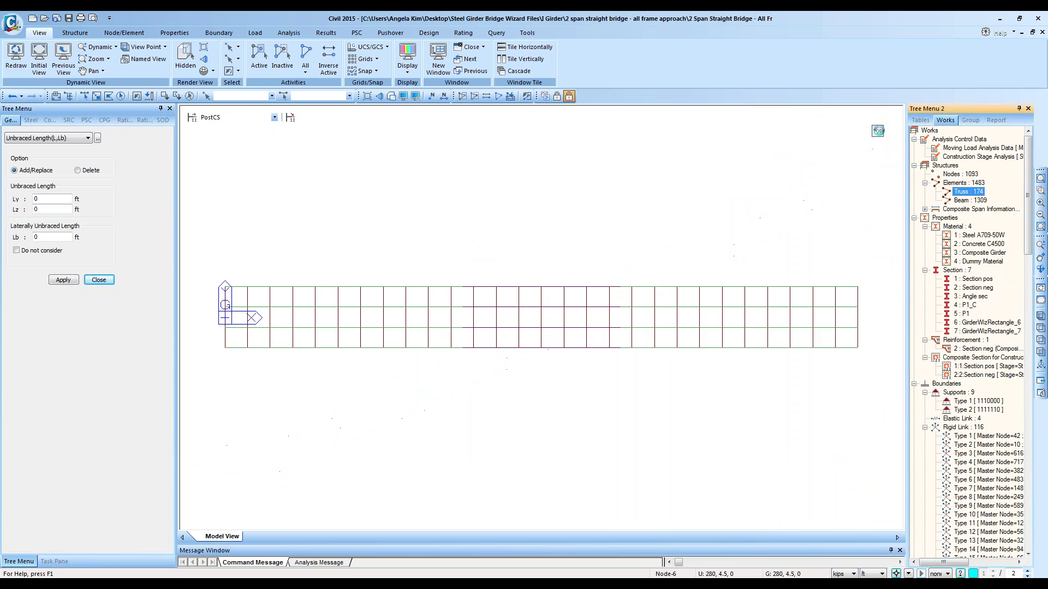
click(970, 120)
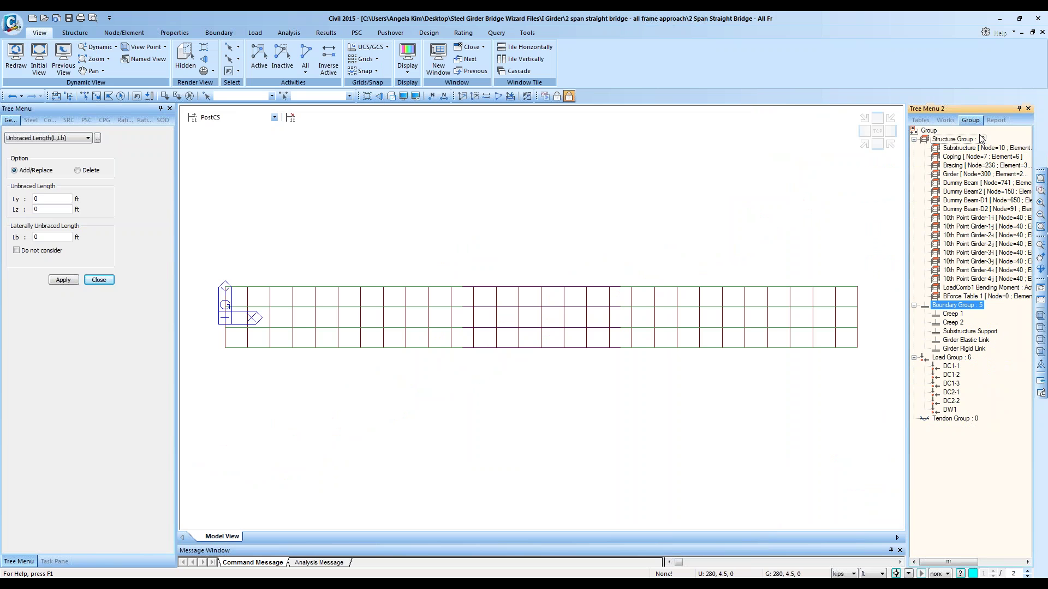
double_click(960, 174)
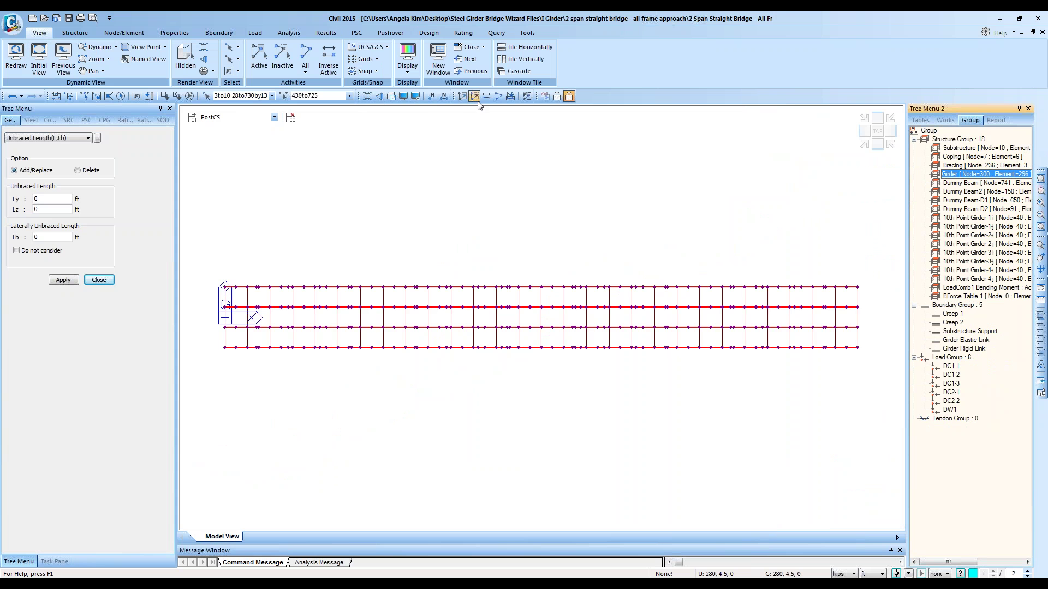
Step: Deselect the right-span girders and apply a 10 ft laterally unbraced length Lb
click(97, 95)
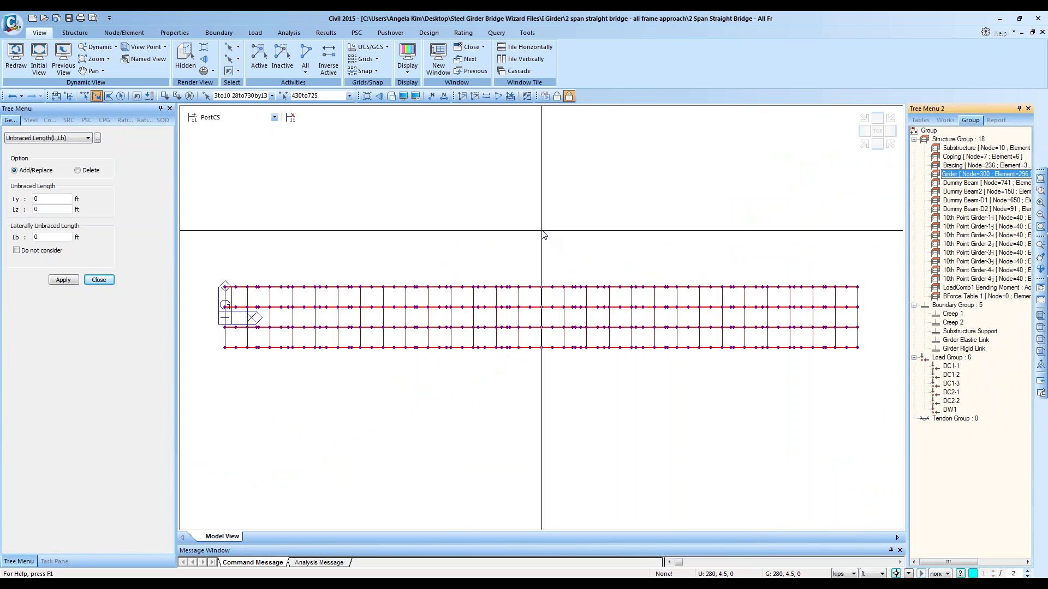
drag(543, 219, 874, 399)
drag(696, 393, 550, 229)
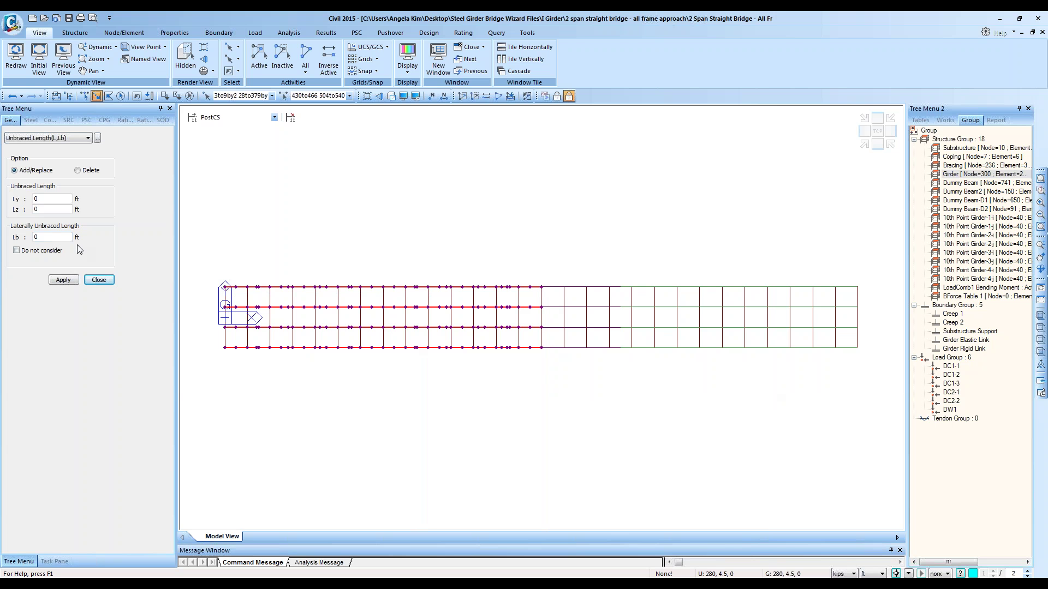
click(55, 237)
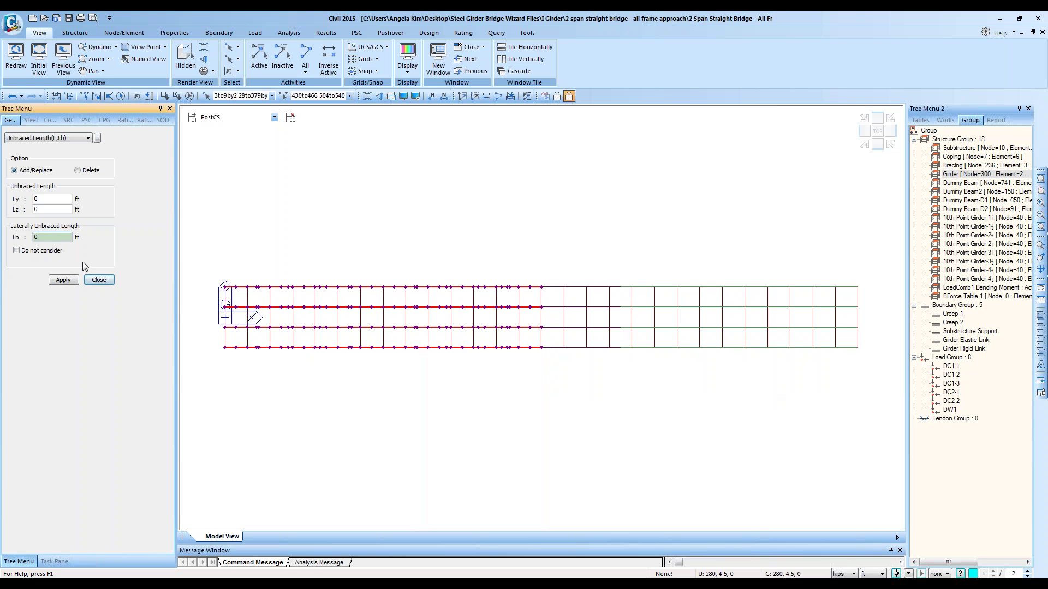
key(BackSpace)
text(1)
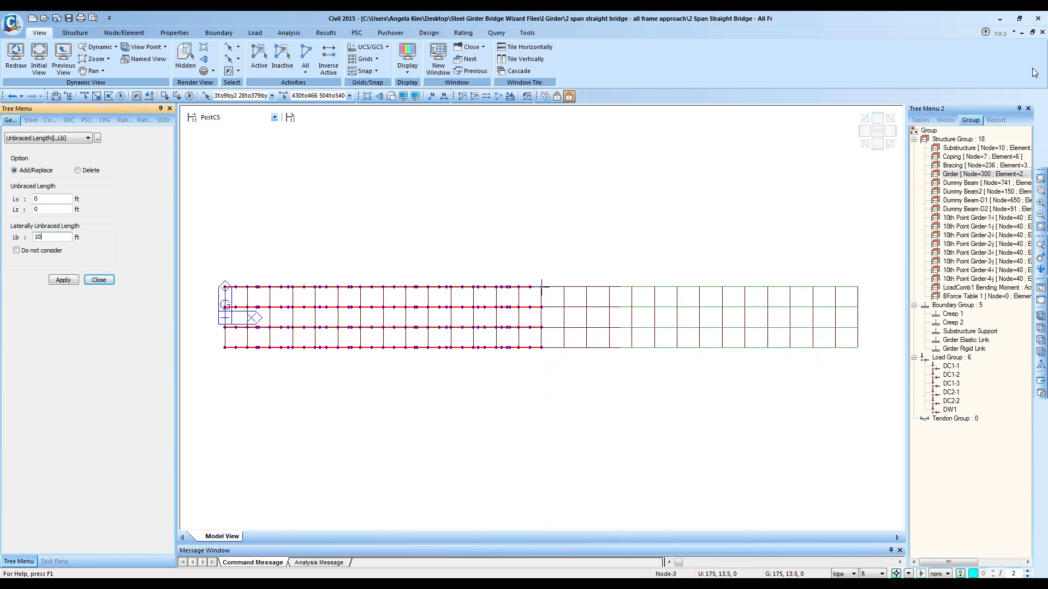
click(52, 237)
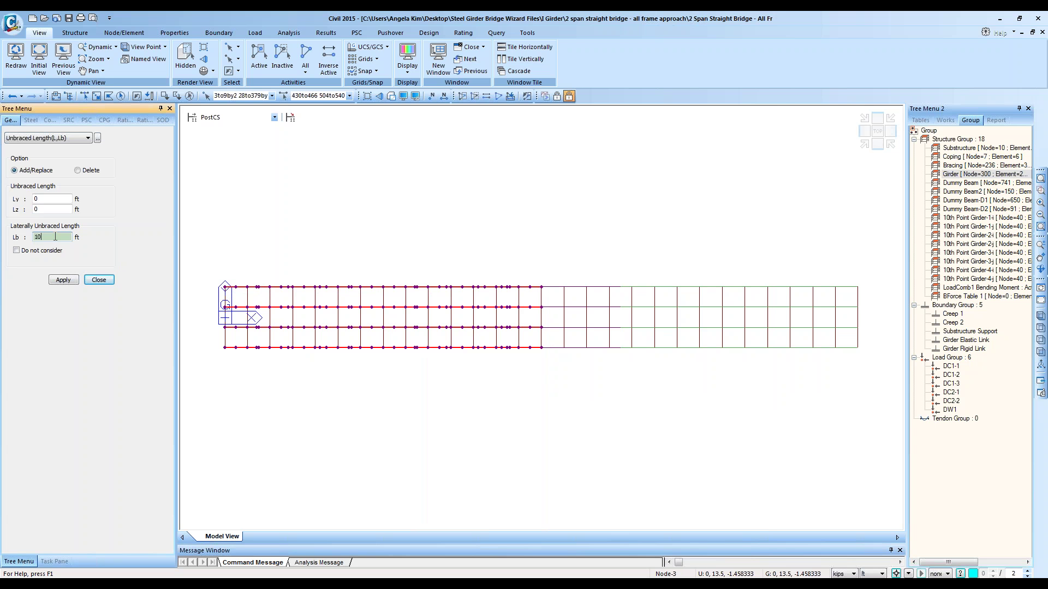
click(62, 281)
Step: Activate only the right-span Girder elements, select them, and enter Lb of 20 ft
click(474, 96)
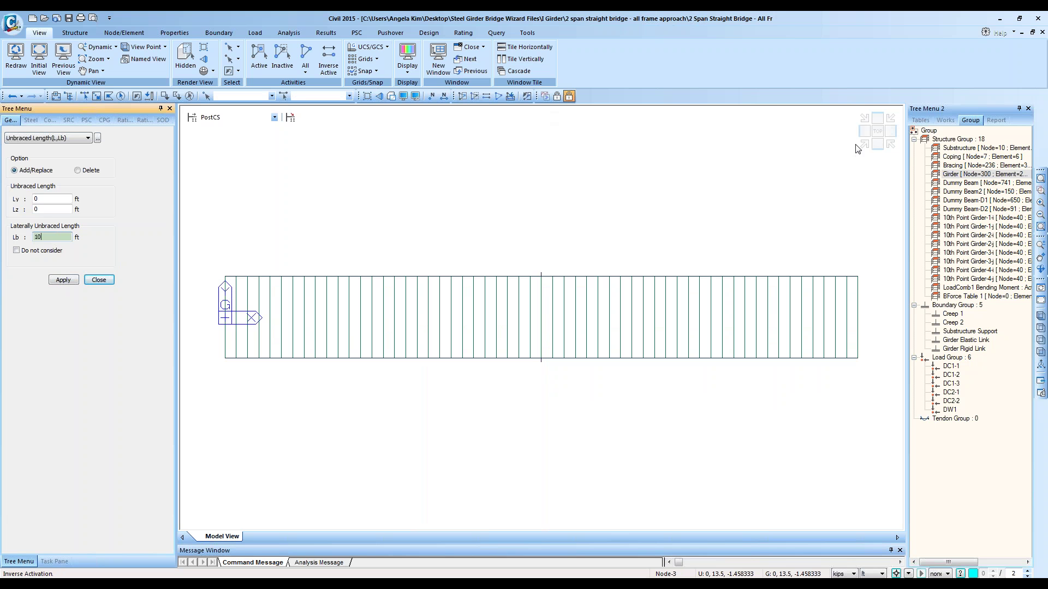
right_click(958, 174)
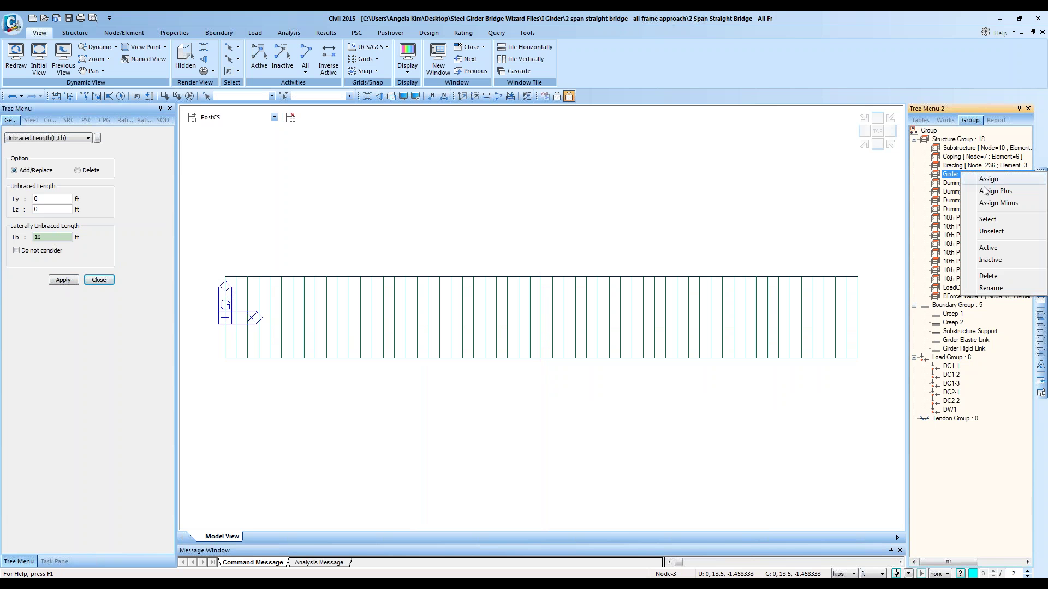
click(986, 247)
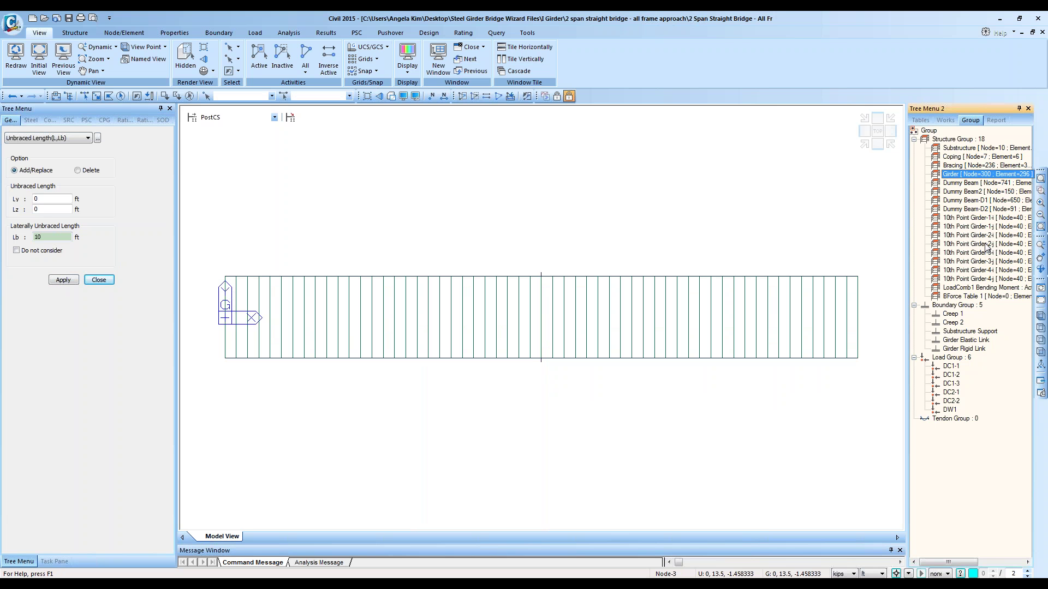
click(96, 96)
drag(876, 377, 553, 176)
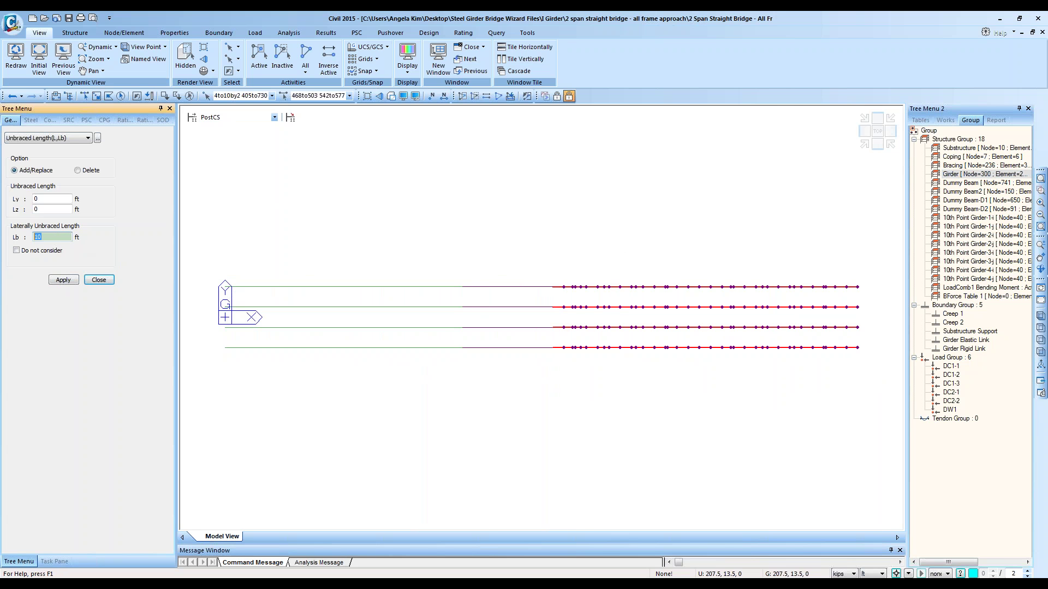
text(4)
text(20)
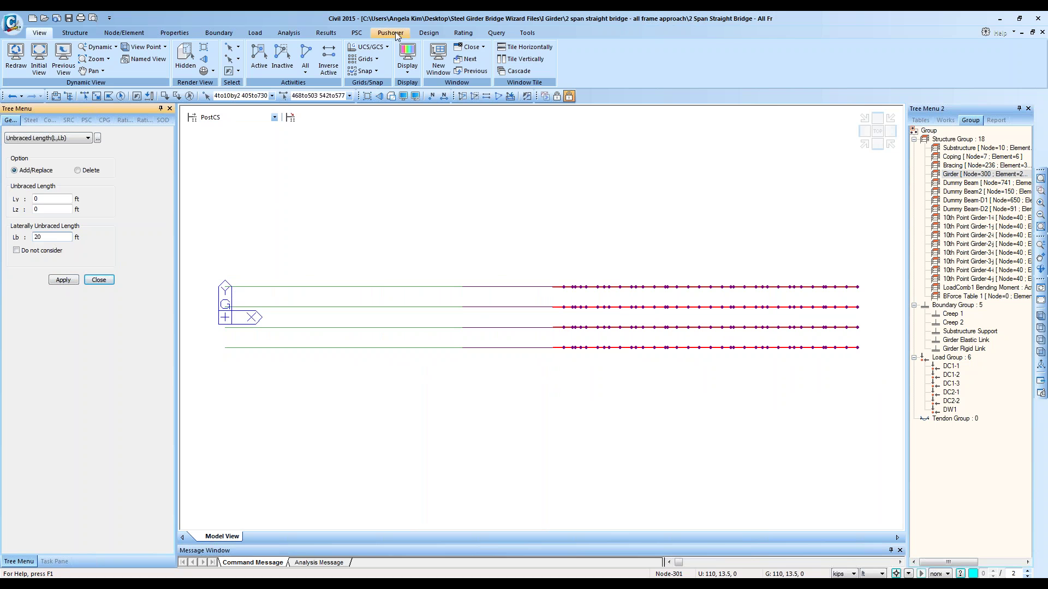
click(429, 33)
click(305, 59)
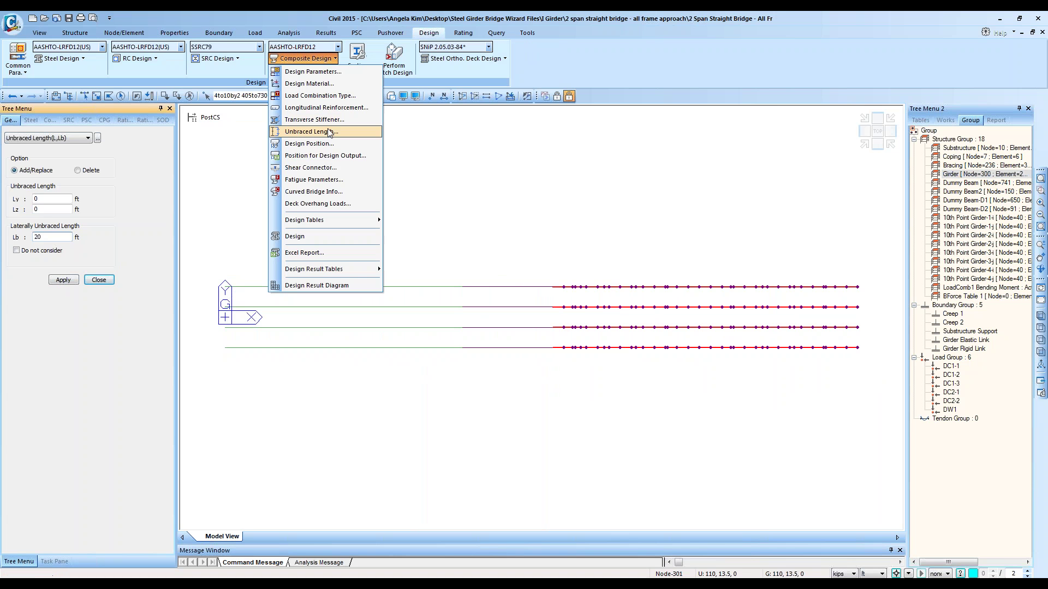
Step: Select the whole Girder group and apply Check Position I & J in Add/Replace mode
click(355, 146)
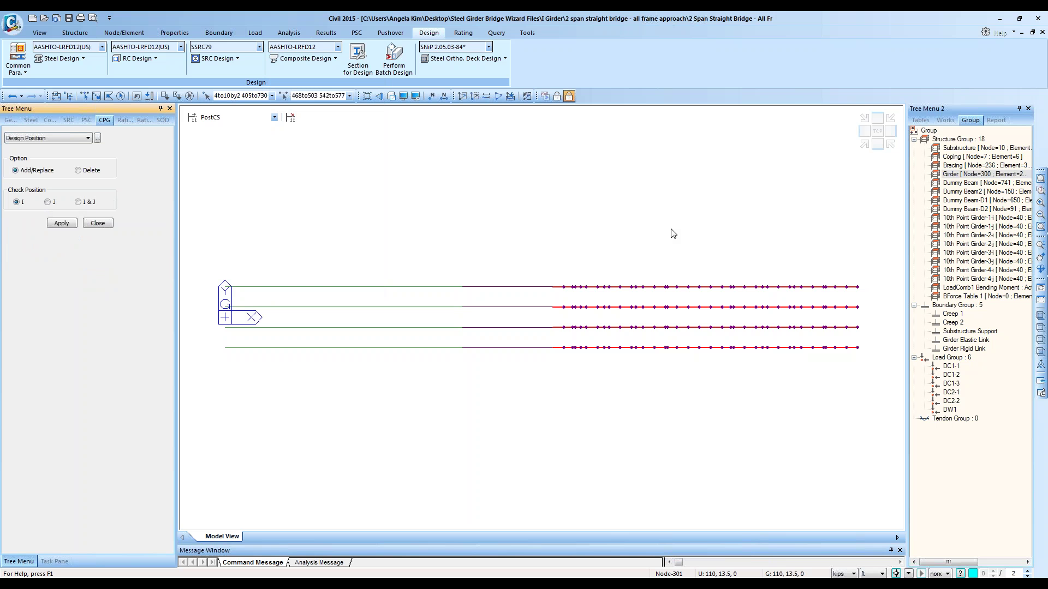
double_click(971, 174)
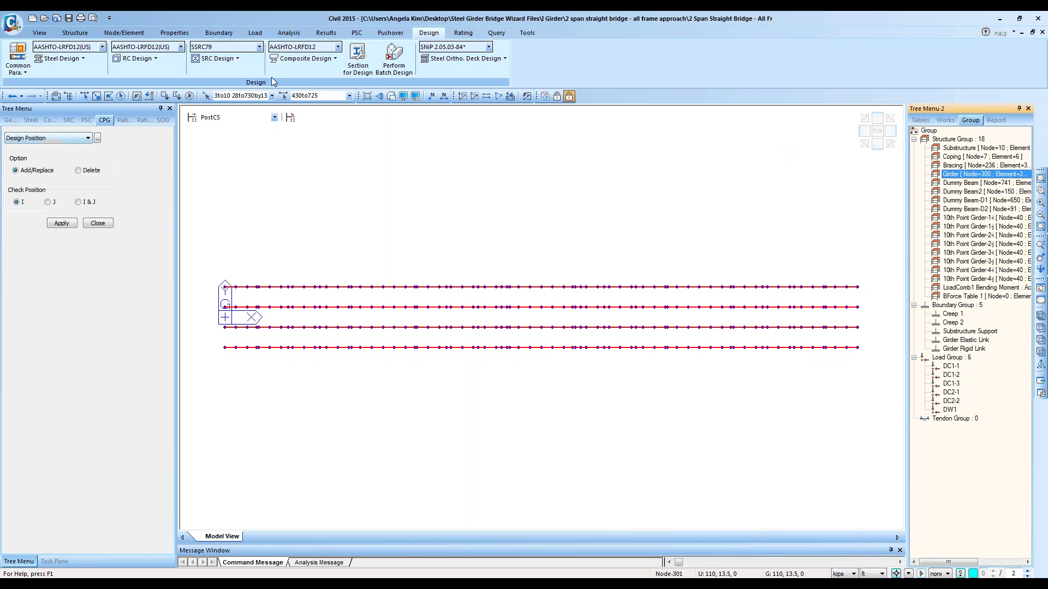
click(335, 59)
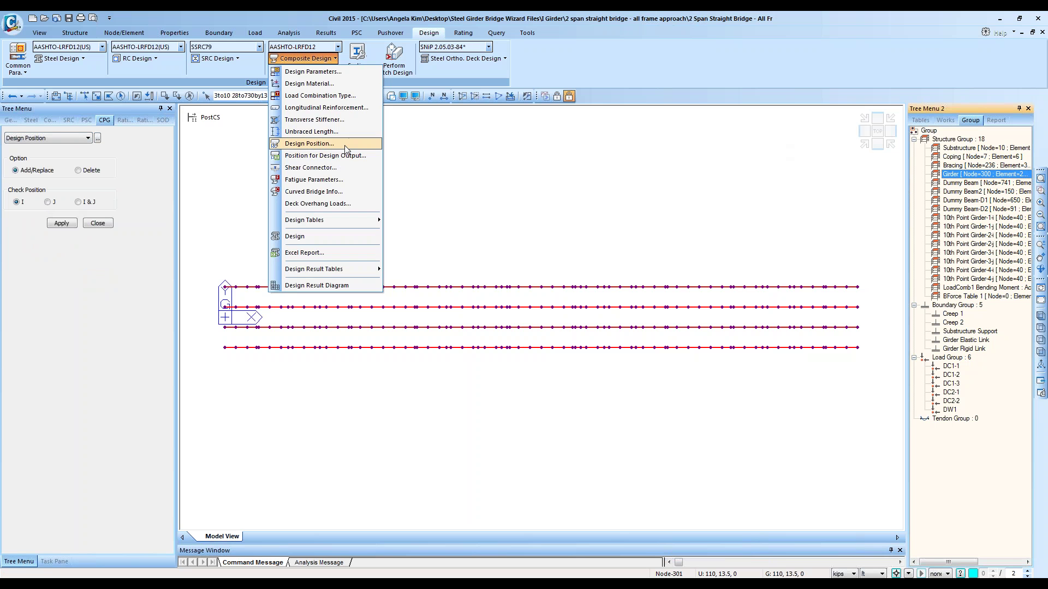
click(581, 157)
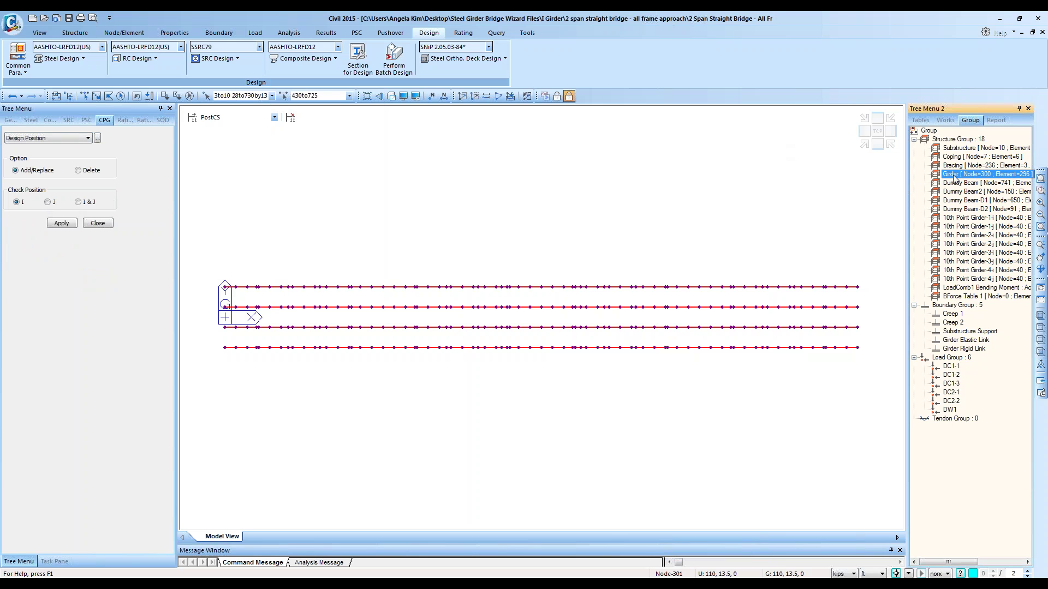
click(79, 202)
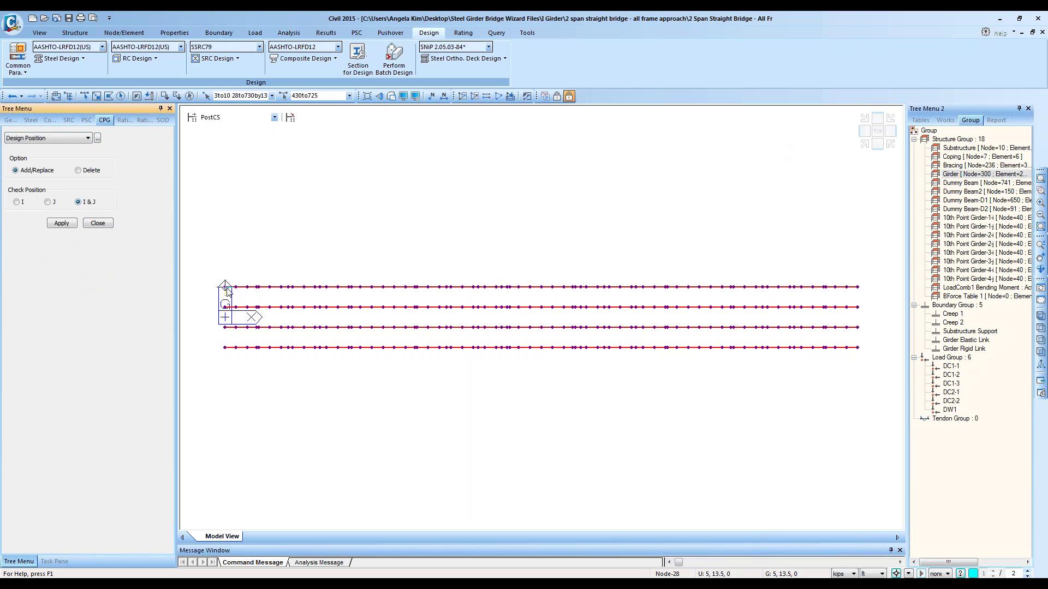
click(62, 224)
click(325, 62)
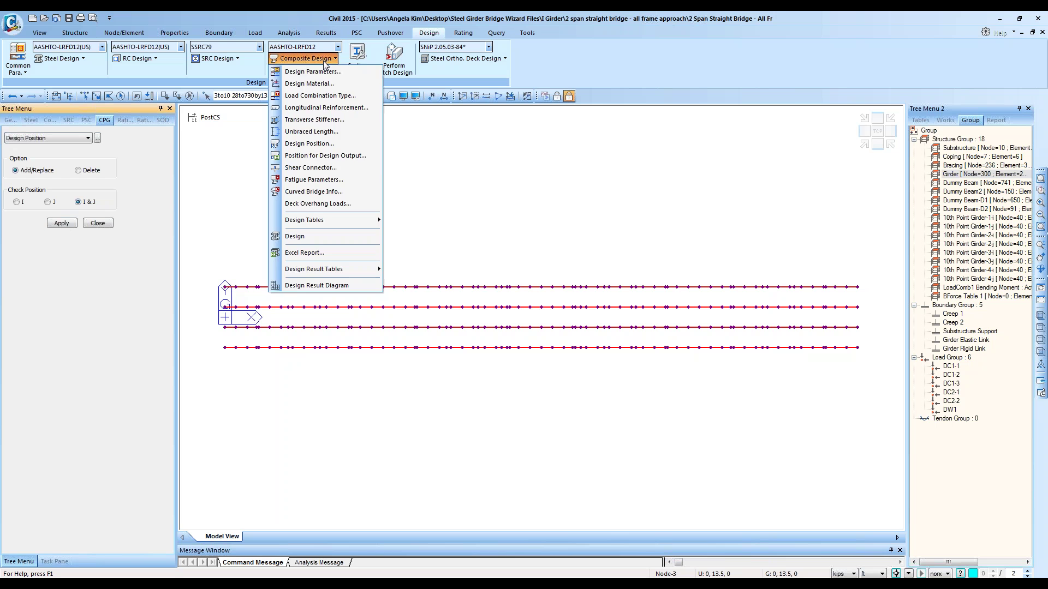
click(214, 120)
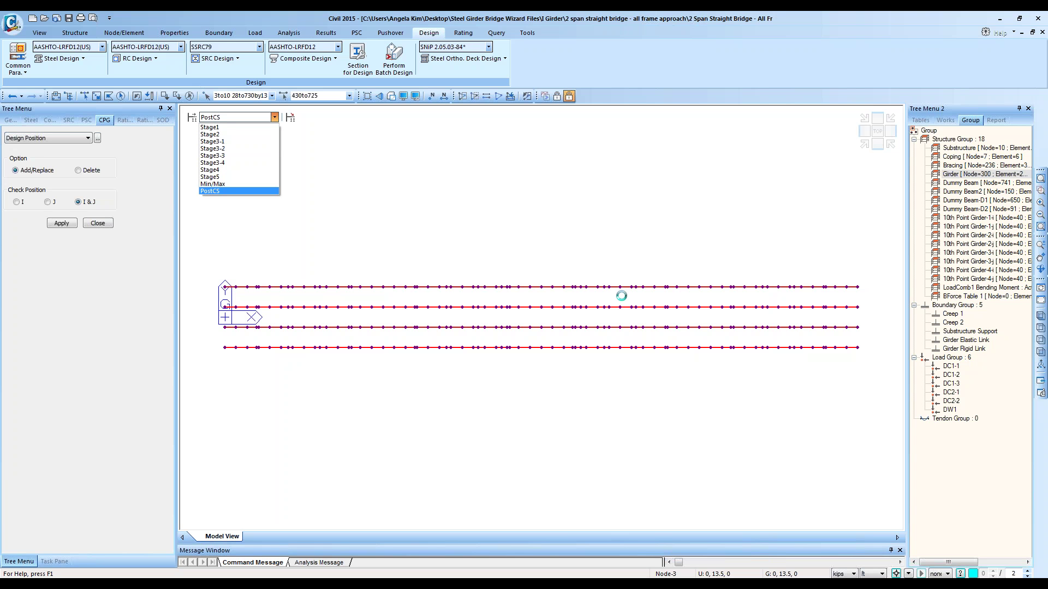
click(1026, 373)
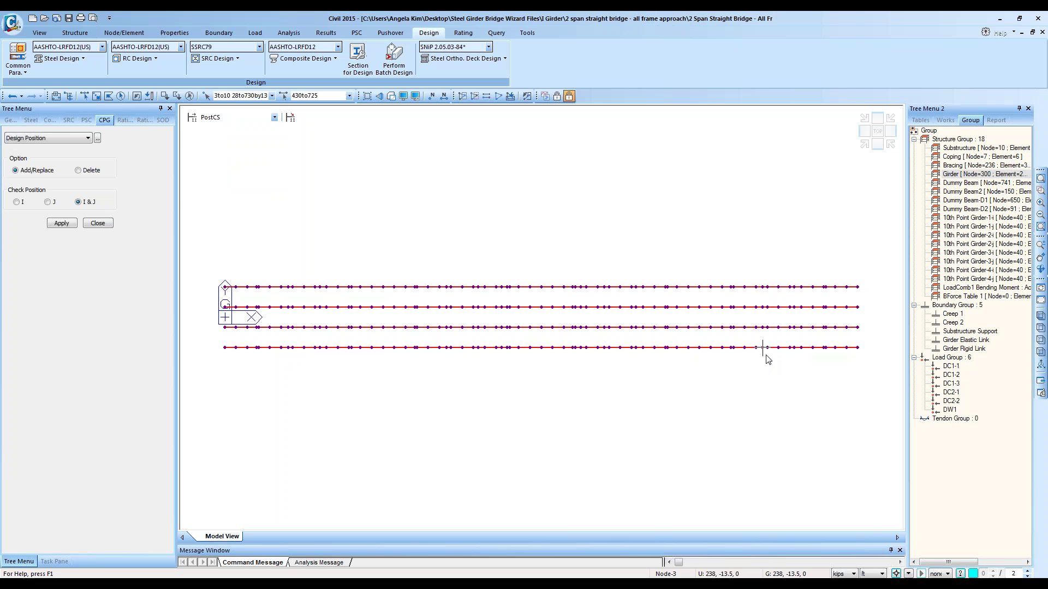
mouse_move(767, 359)
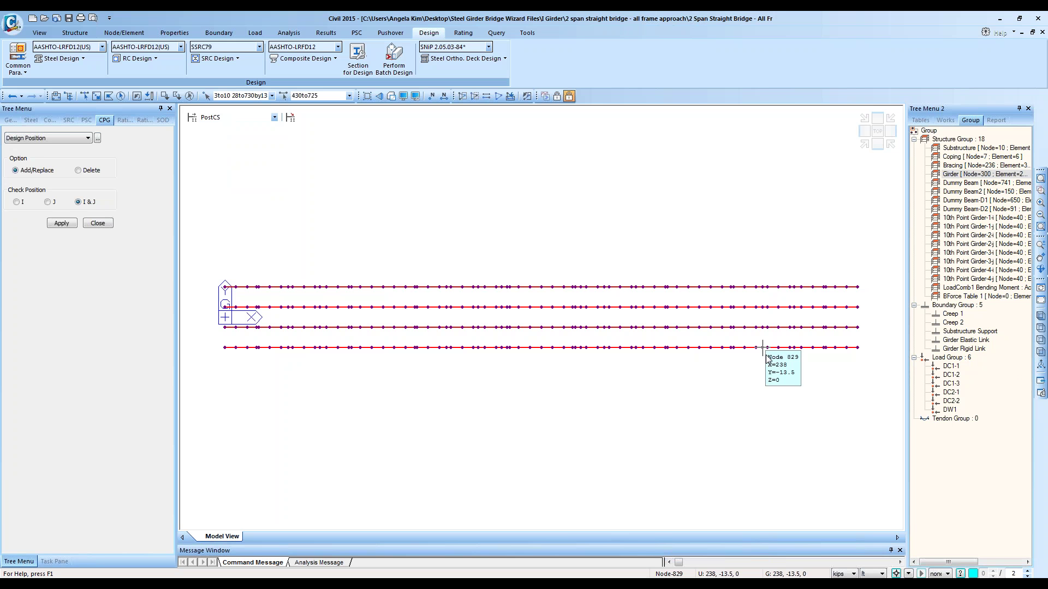
click(210, 120)
click(453, 170)
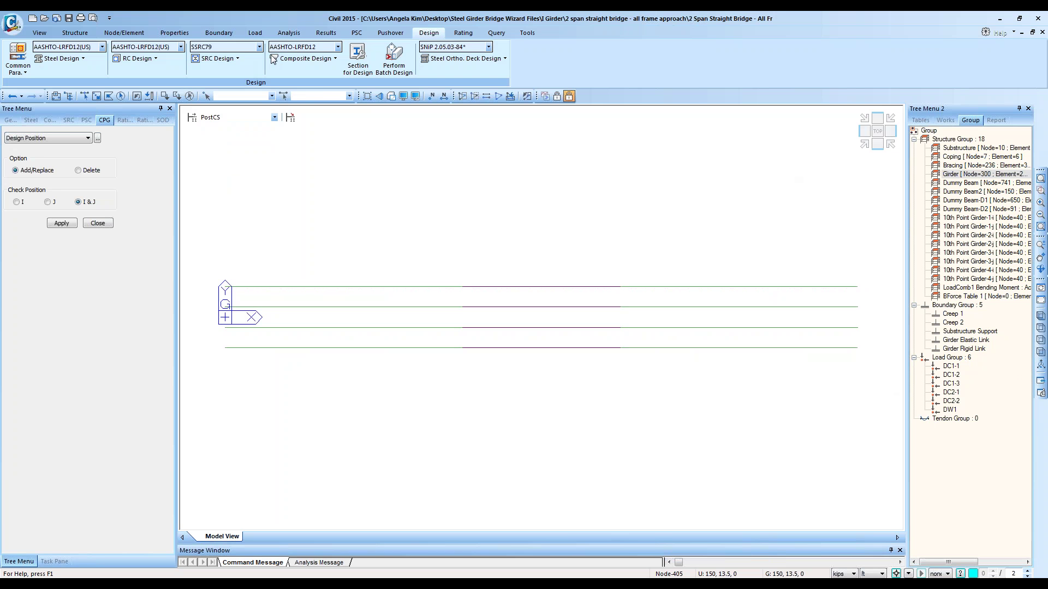
Step: Window-select the left-end girder elements and apply I & J design check positions to them
click(96, 96)
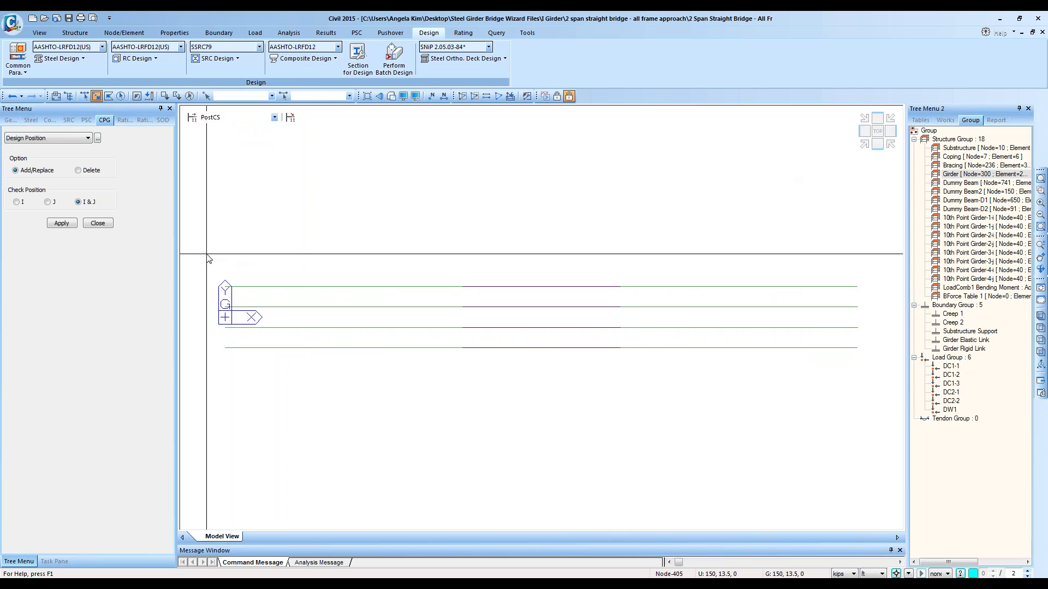
drag(206, 253, 409, 367)
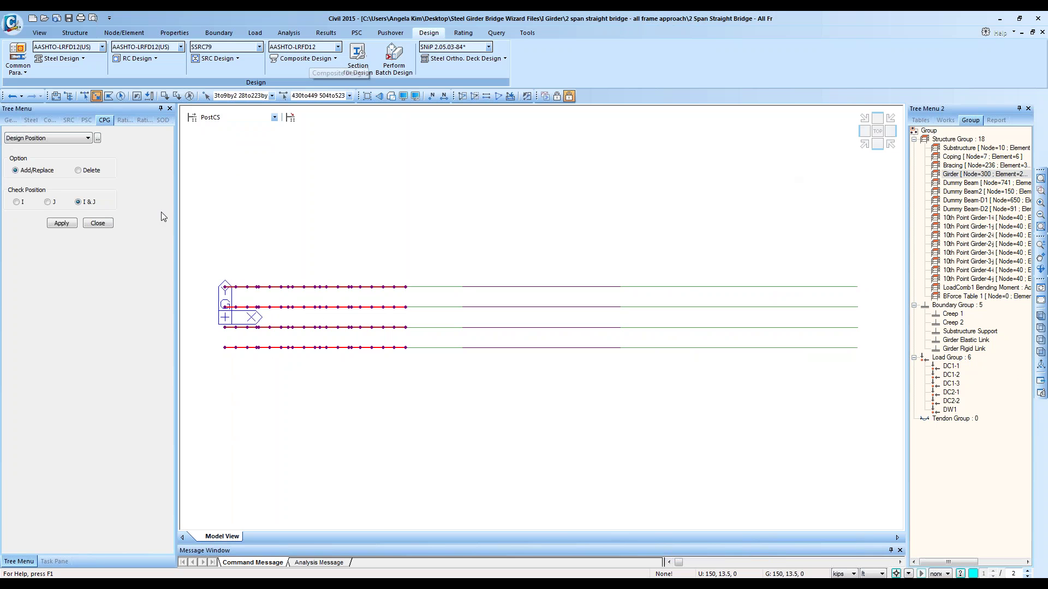
click(61, 224)
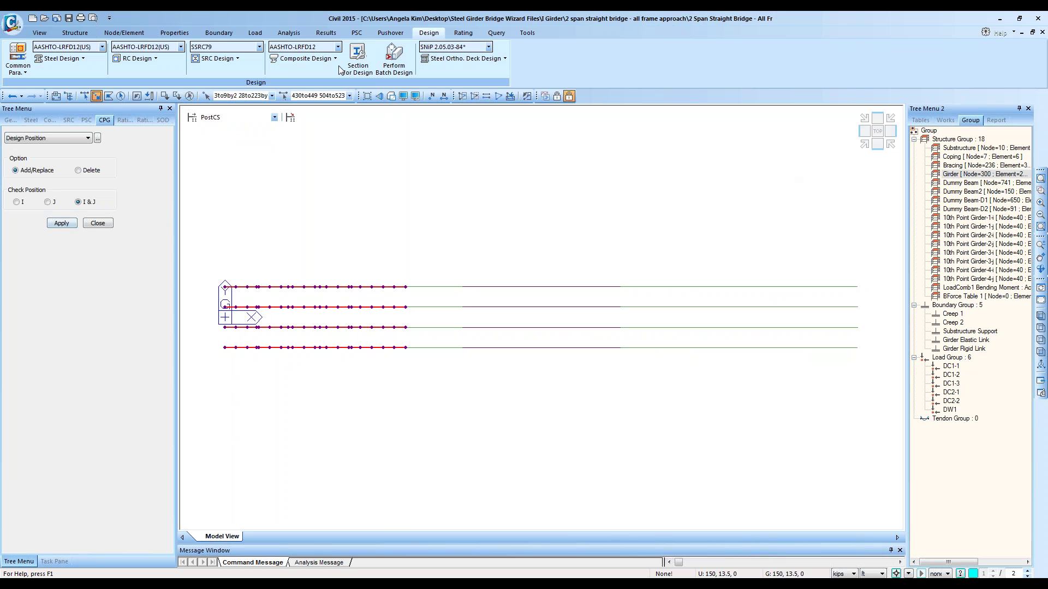
click(323, 60)
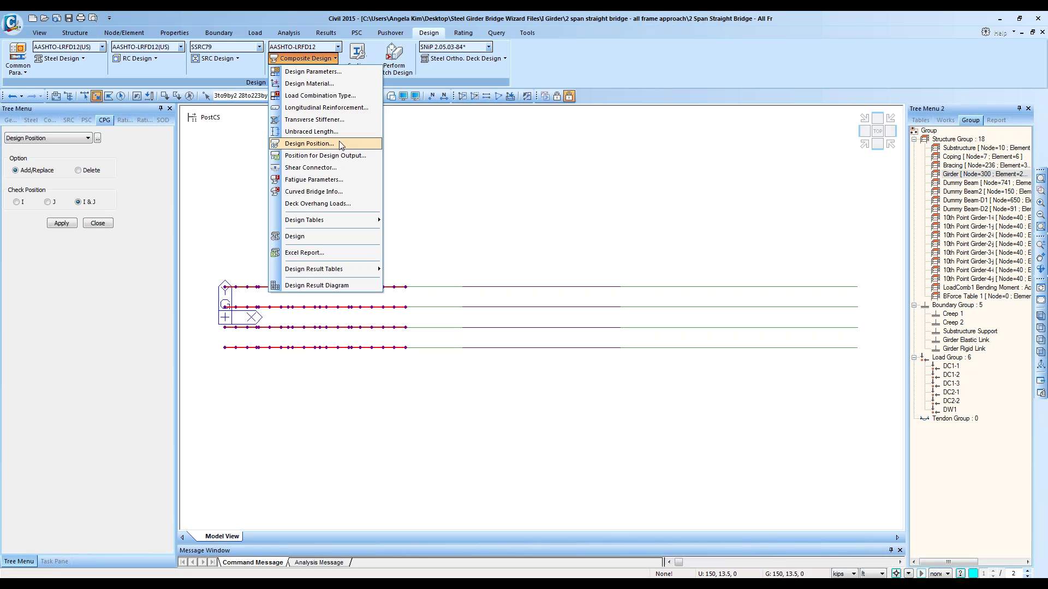
Step: Open the Position for Design Output settings, set to Add/Replace with position I
click(281, 157)
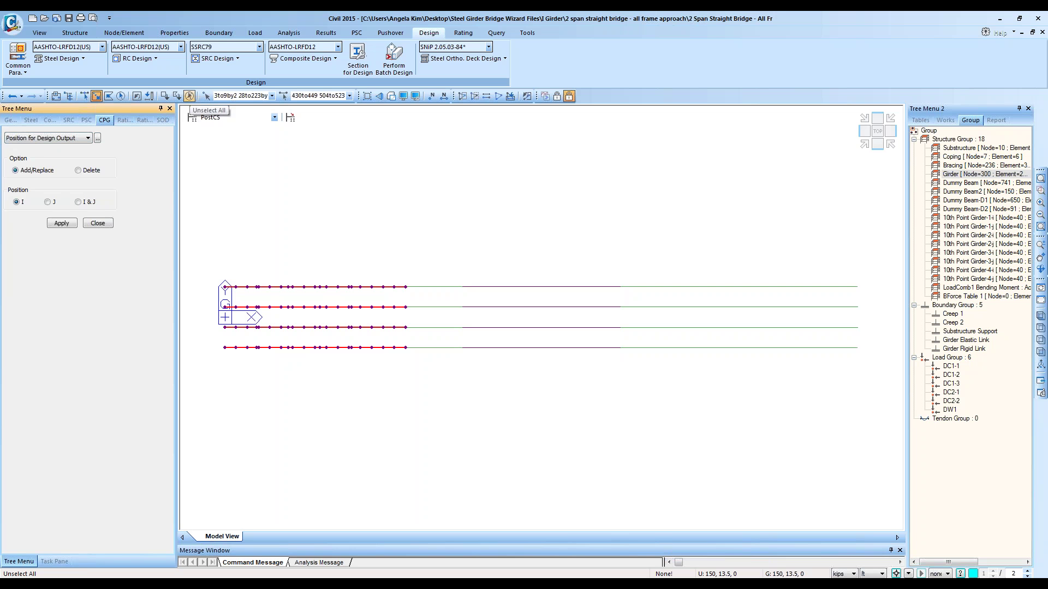
click(298, 59)
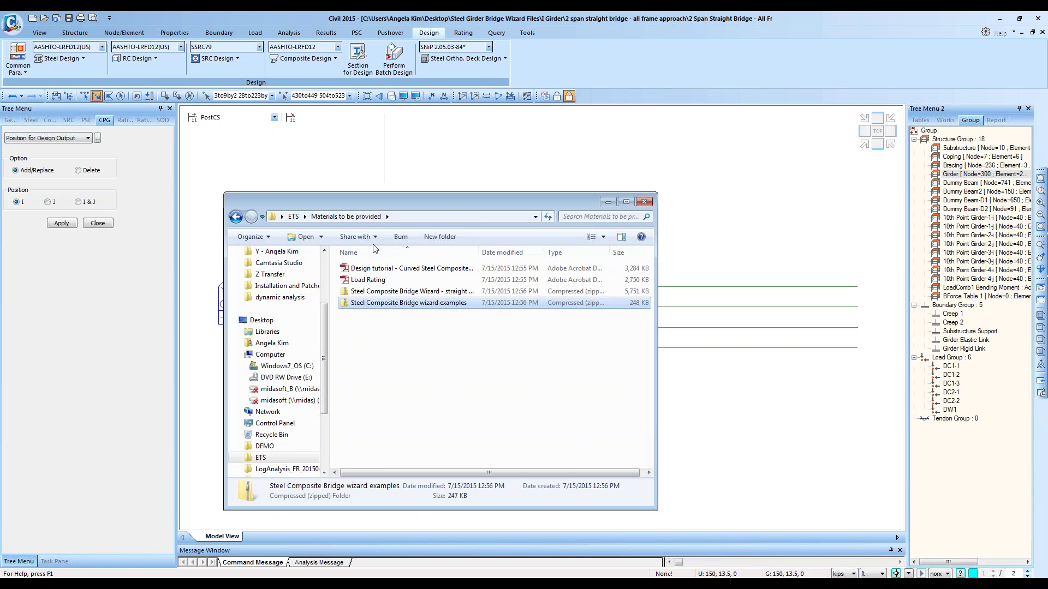
Step: Browse to I Girder > 2 span straight bridge - all frame approach and open 2 Span Straight Bridge Completed.xls
click(303, 320)
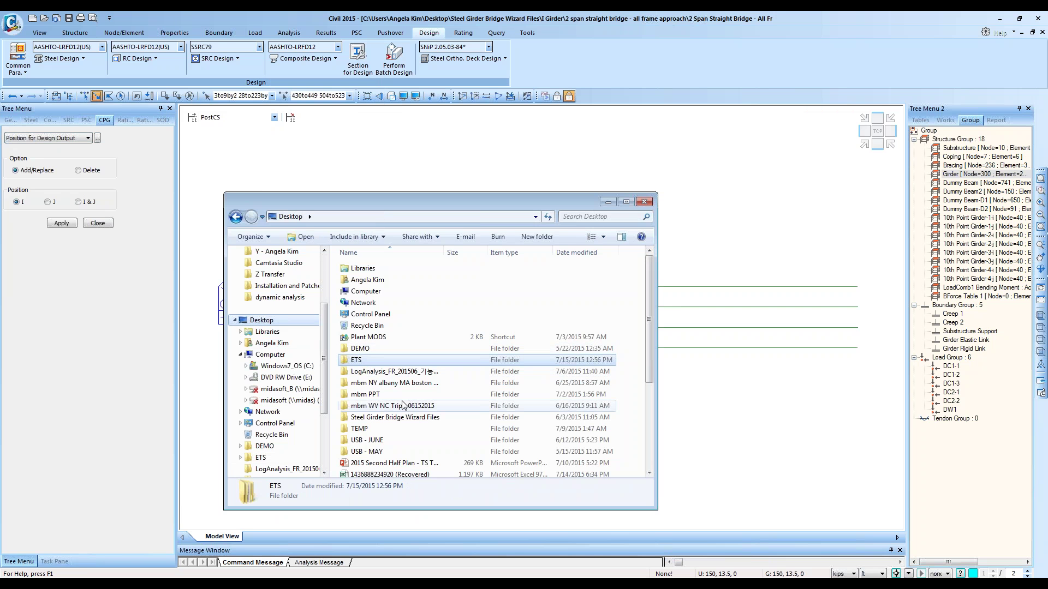
double_click(411, 417)
double_click(412, 279)
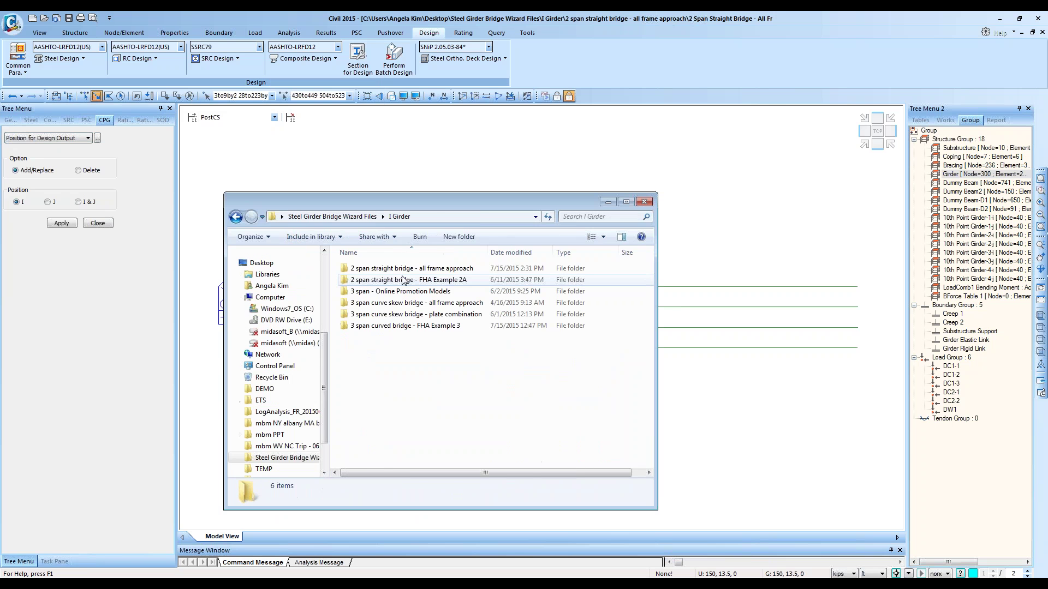
double_click(412, 269)
scroll(410, 338, down, 3)
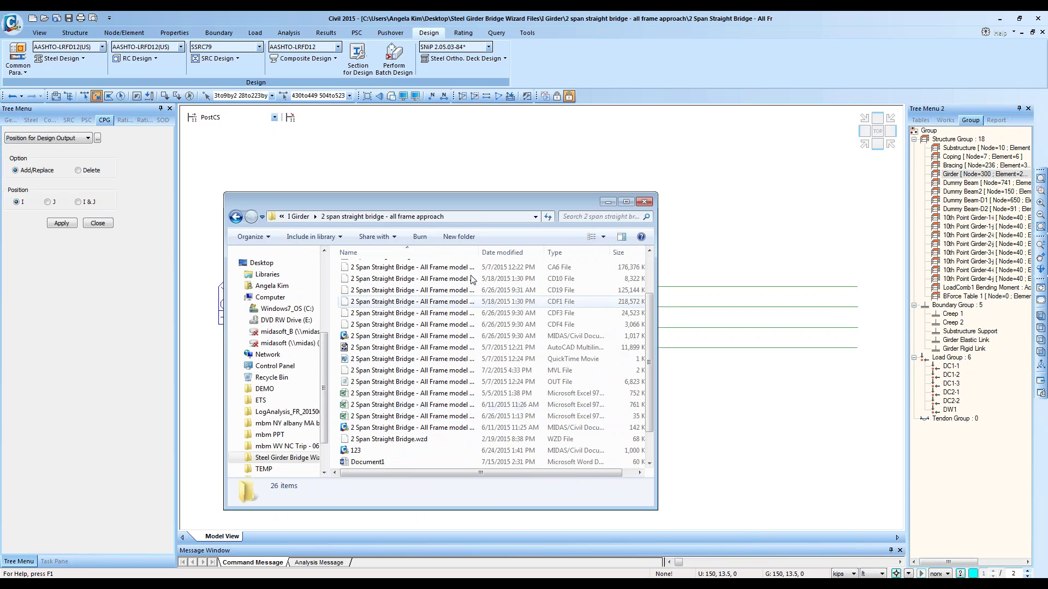
double_click(480, 253)
double_click(464, 393)
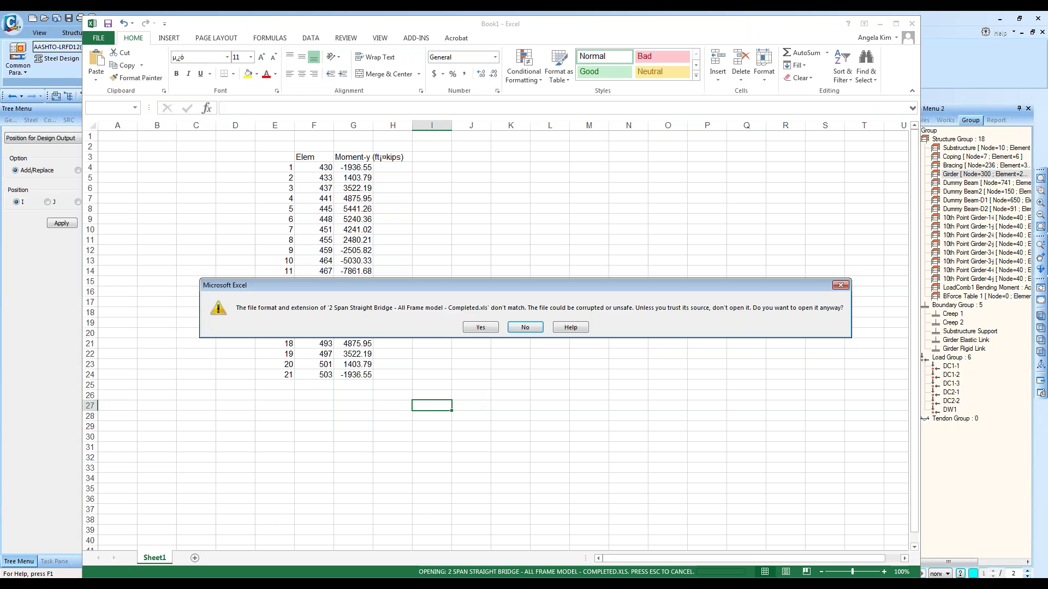
Step: Open the workbook on the 445_I sheet, collapse the ribbon and enlarge the report to 145%
click(480, 327)
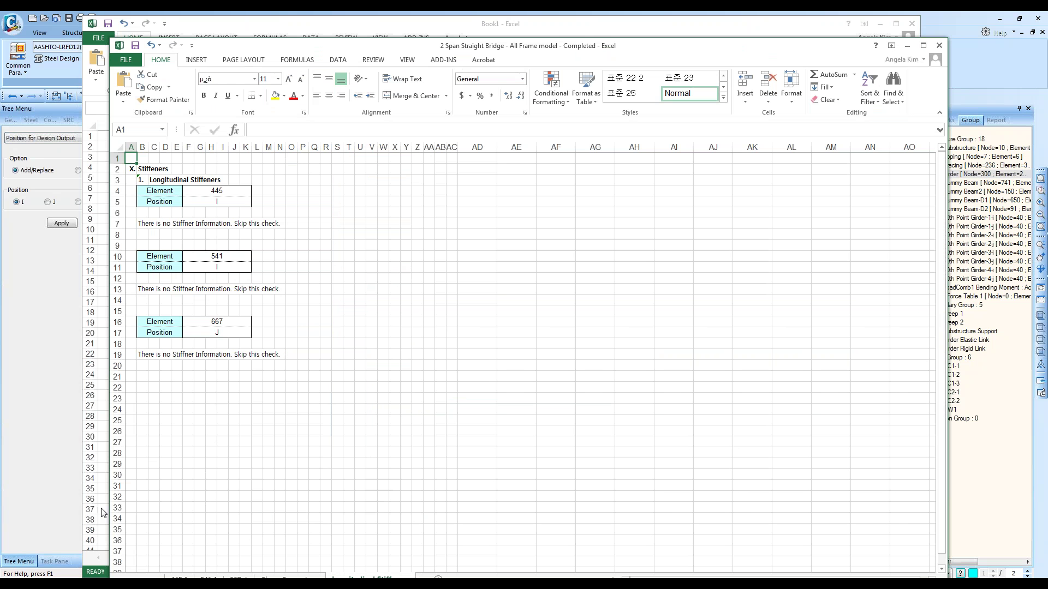
click(177, 578)
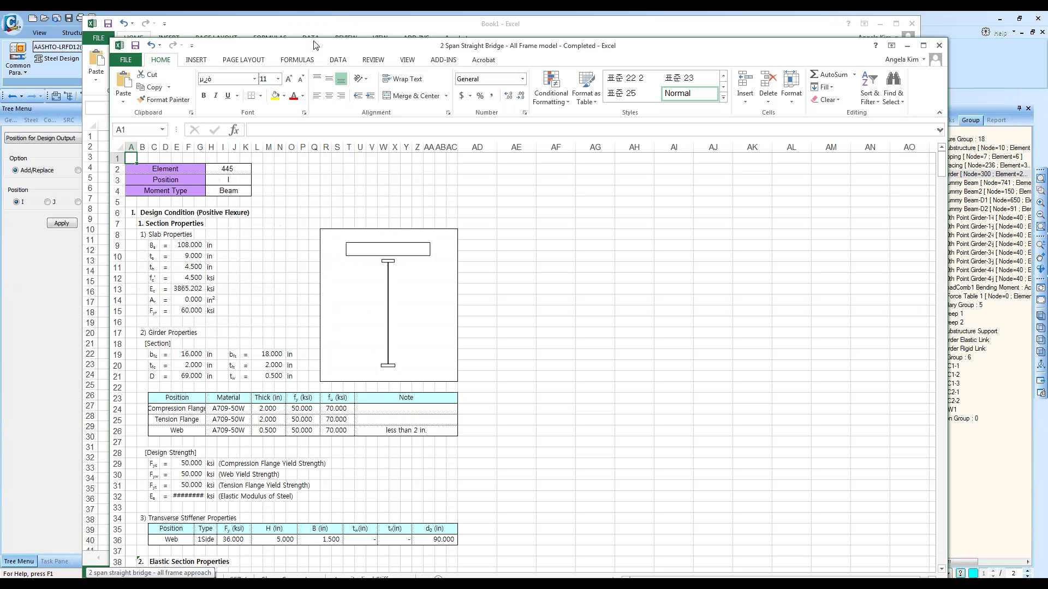
drag(316, 46, 365, 11)
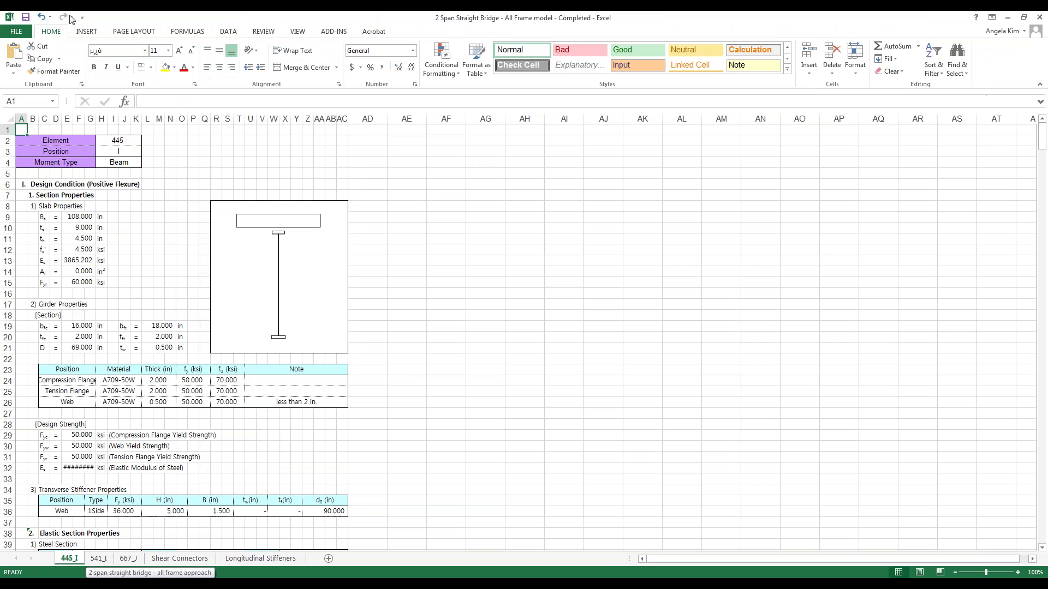
double_click(58, 32)
click(193, 147)
Step: Scroll through the 445_I report, select A2:K3, then minimize Excel and return to midas Civil
ctrl+scroll(165, 138, up, 3)
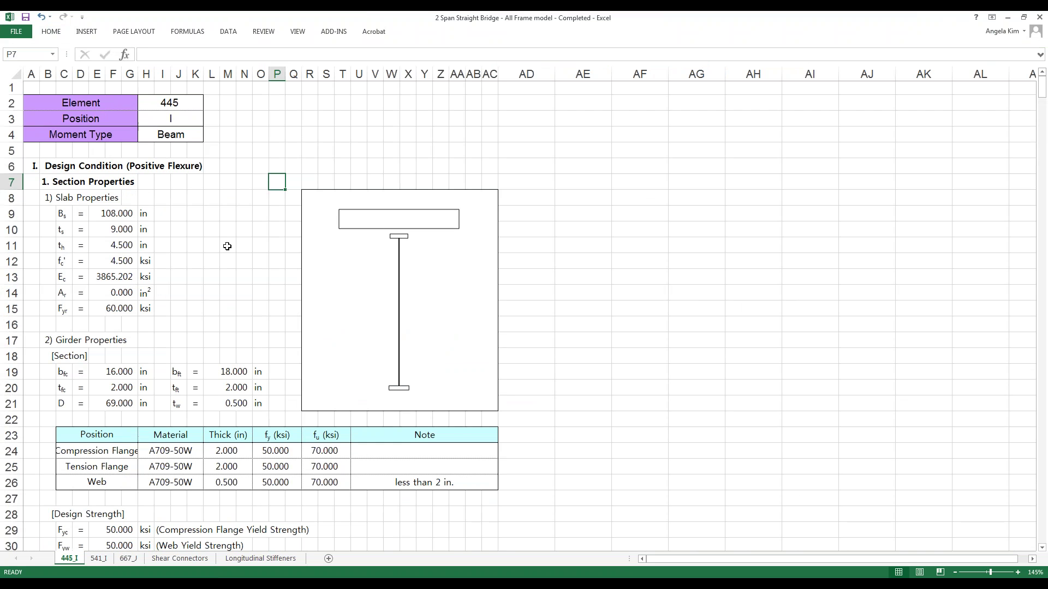
scroll(223, 240, down, 7)
scroll(228, 249, down, 20)
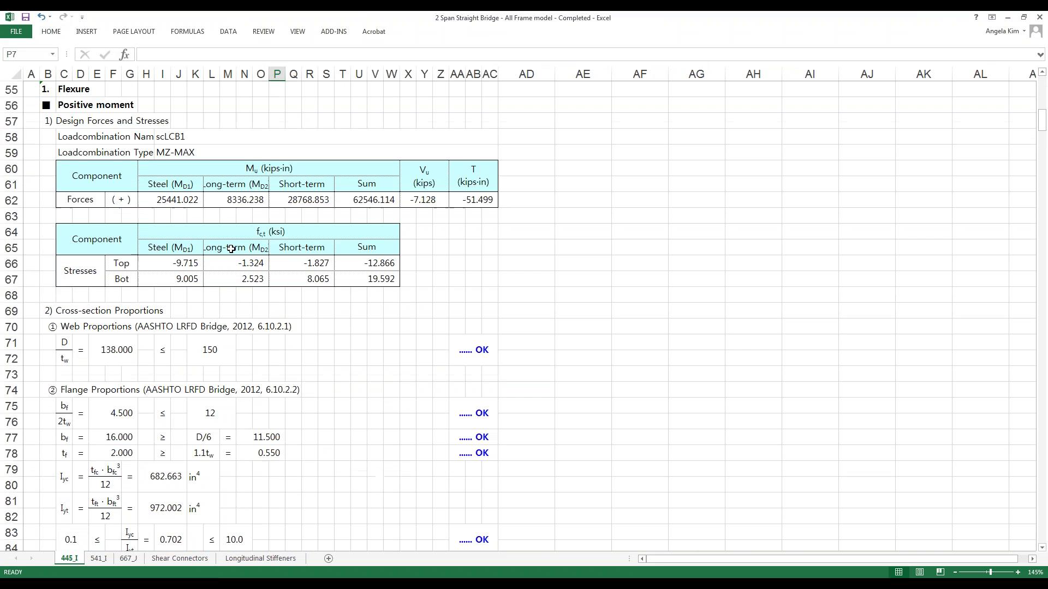
scroll(232, 248, down, 20)
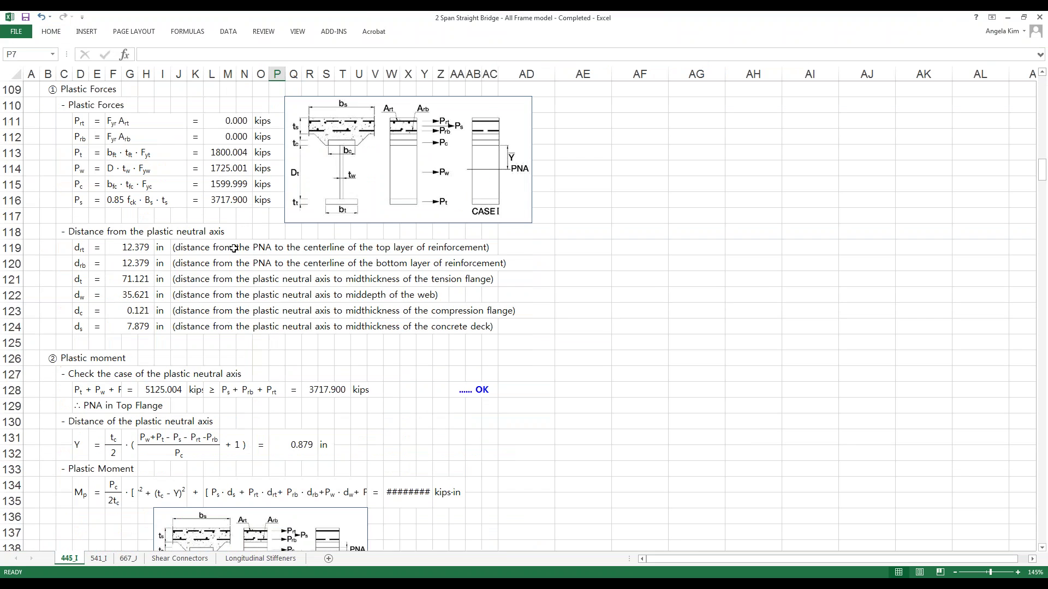
scroll(237, 248, up, 20)
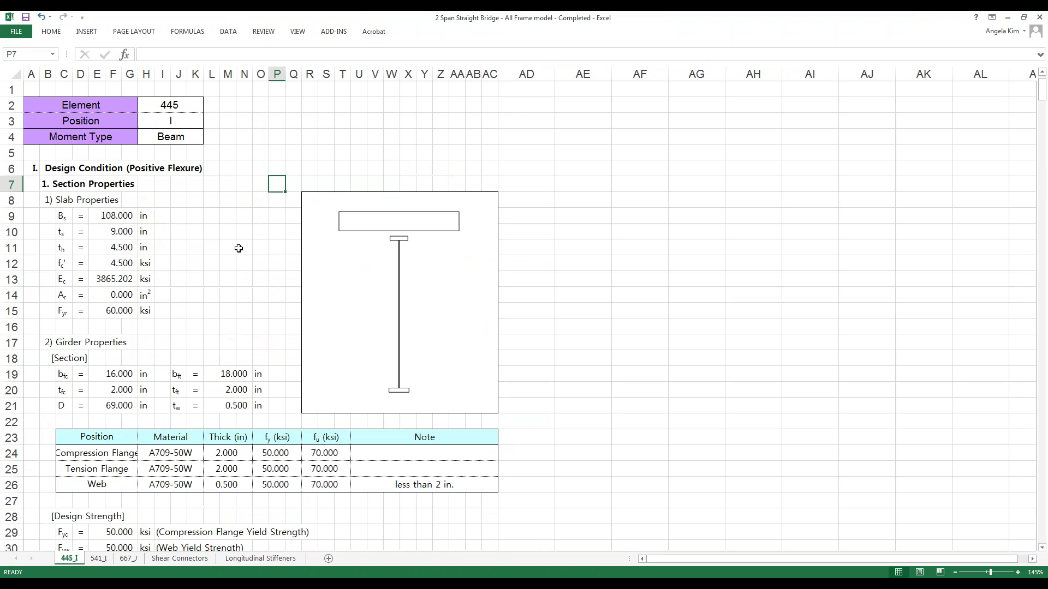
drag(130, 104, 181, 121)
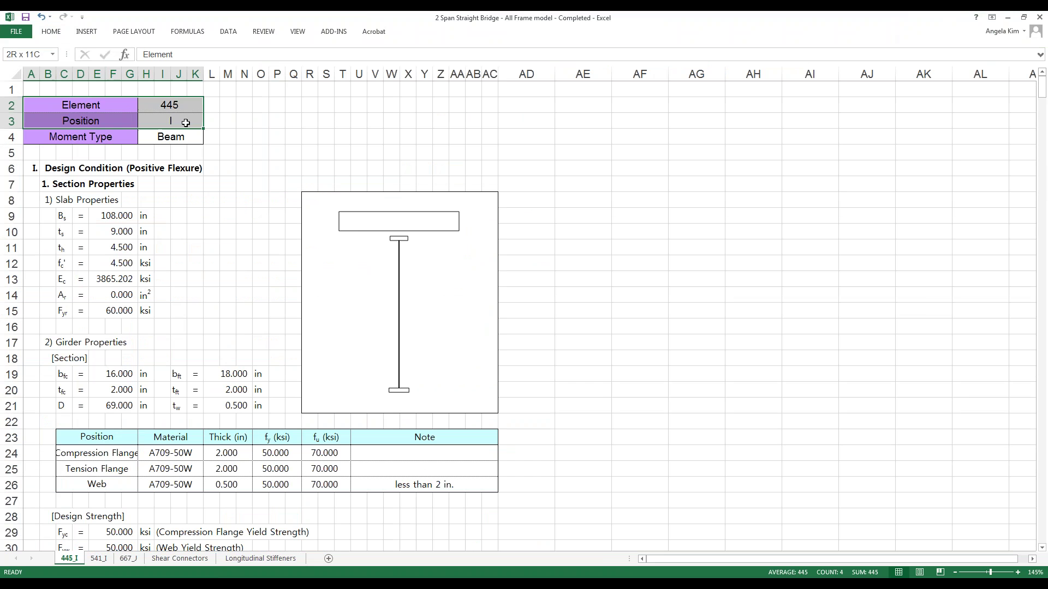
click(1008, 18)
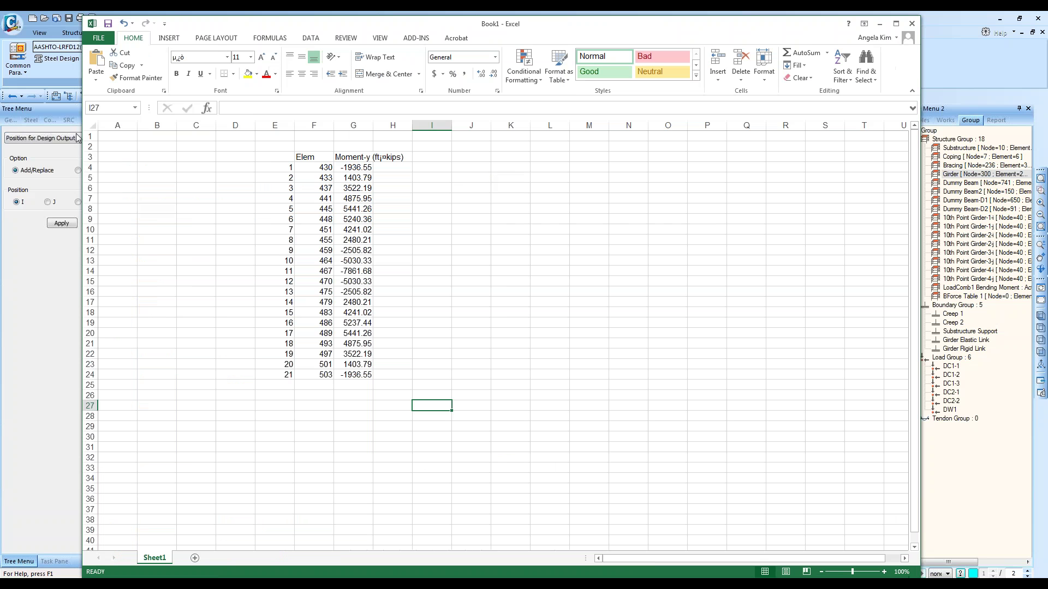
click(30, 272)
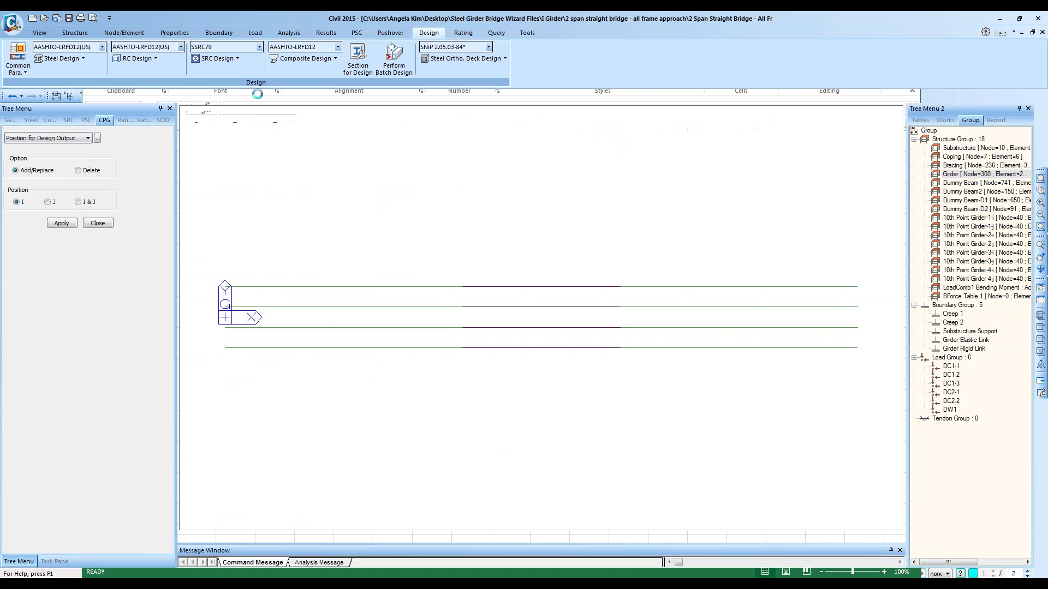
Step: Select only element 445, clear the node selection and zoom in closely around it
click(317, 96)
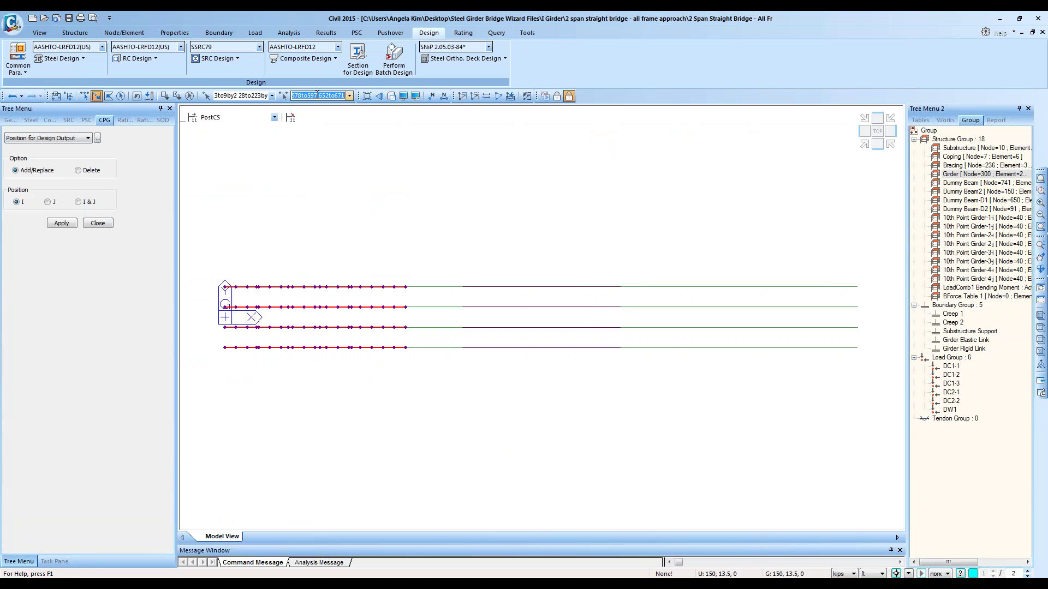
text(445)
key(Return)
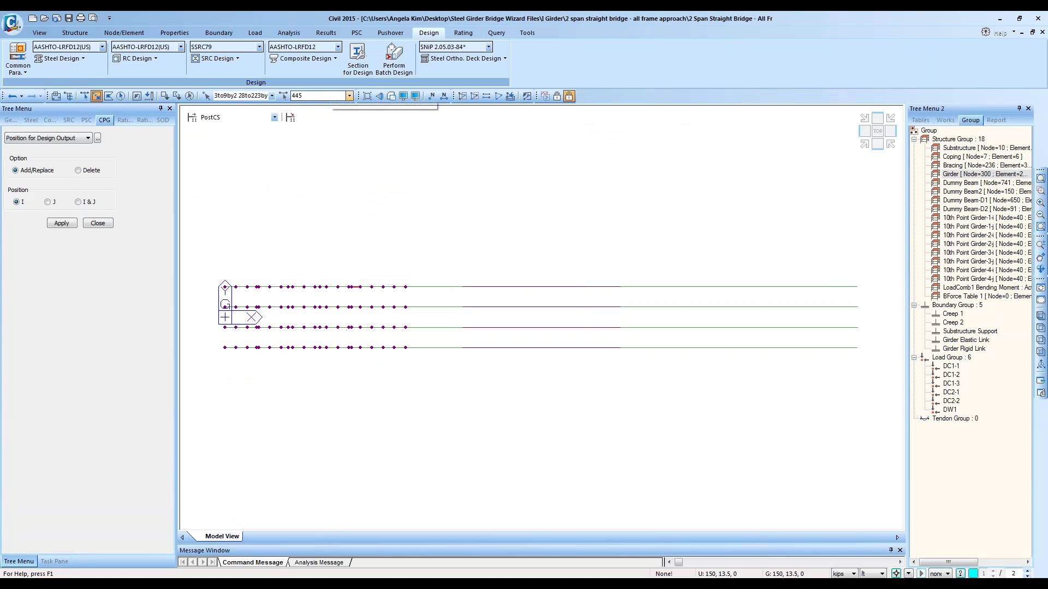
click(177, 96)
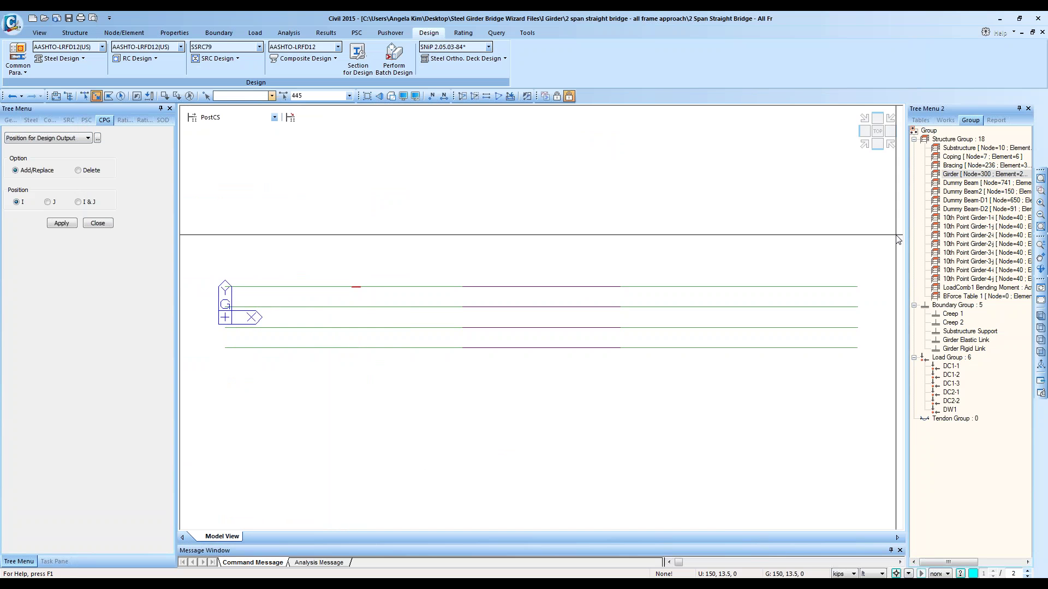
click(1041, 190)
drag(222, 253, 510, 316)
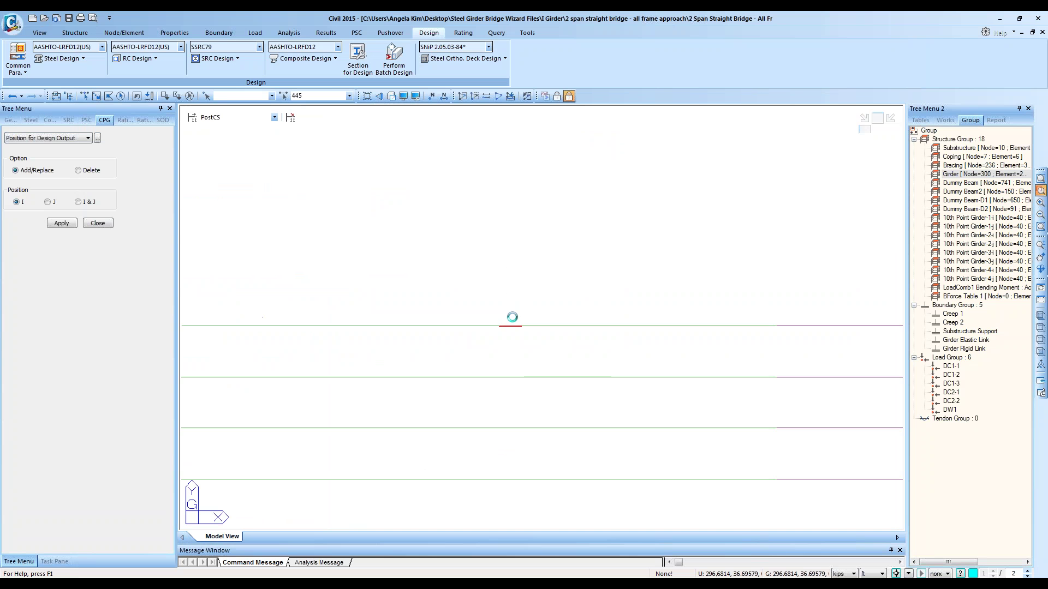
drag(616, 370, 633, 380)
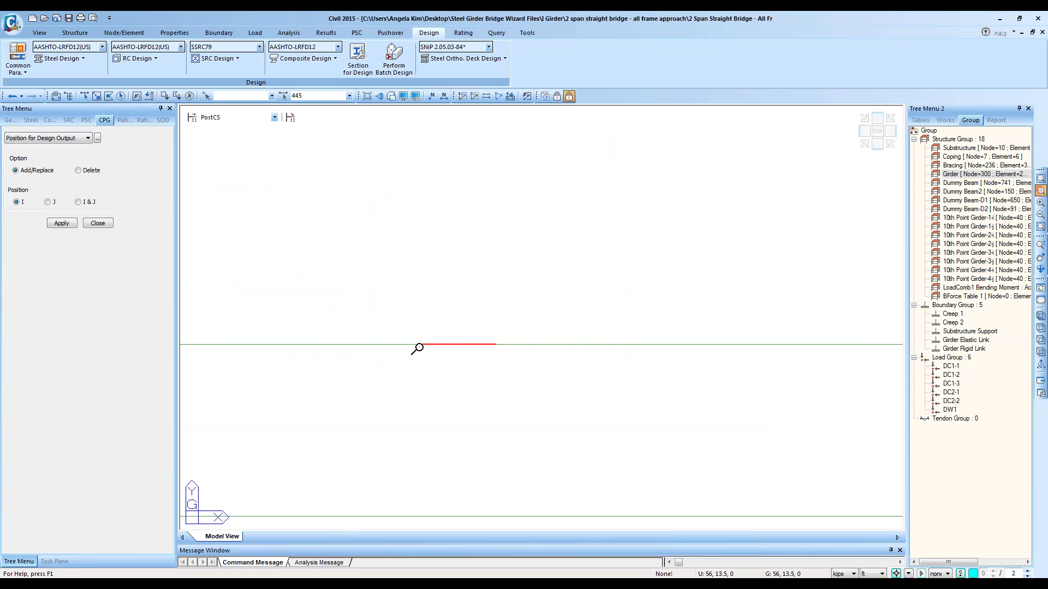
Step: Turn on element local direction arrows and window-select node 763 at element 445's left end
click(403, 96)
click(446, 291)
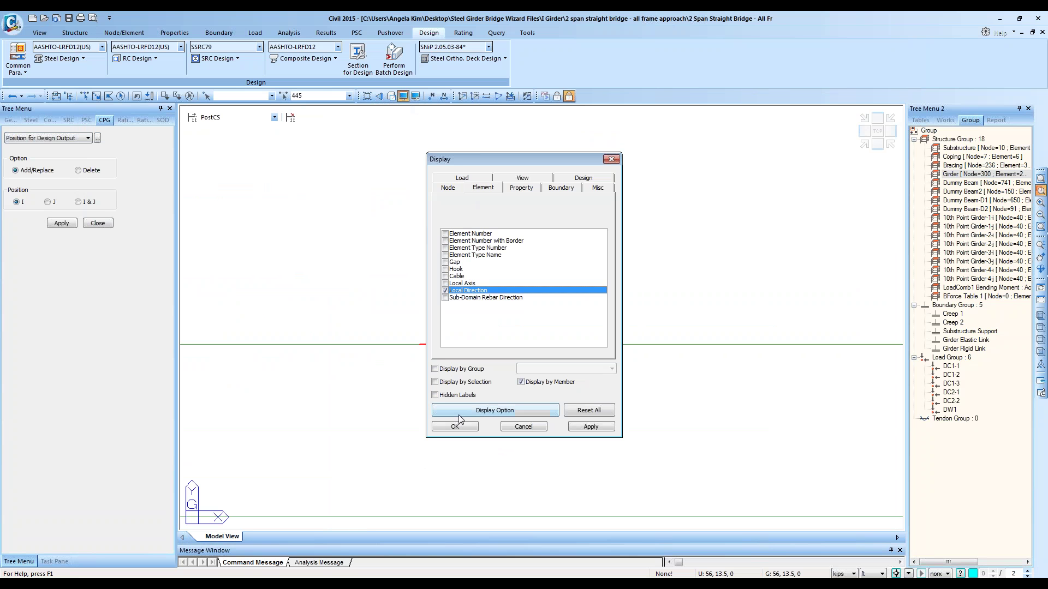
click(454, 426)
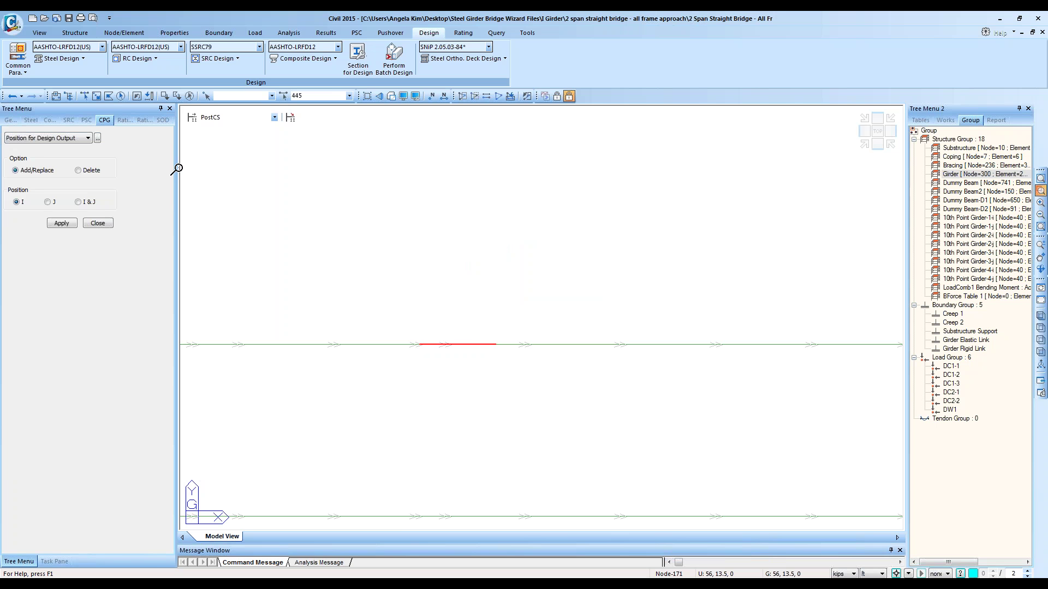
click(97, 96)
drag(406, 330, 427, 374)
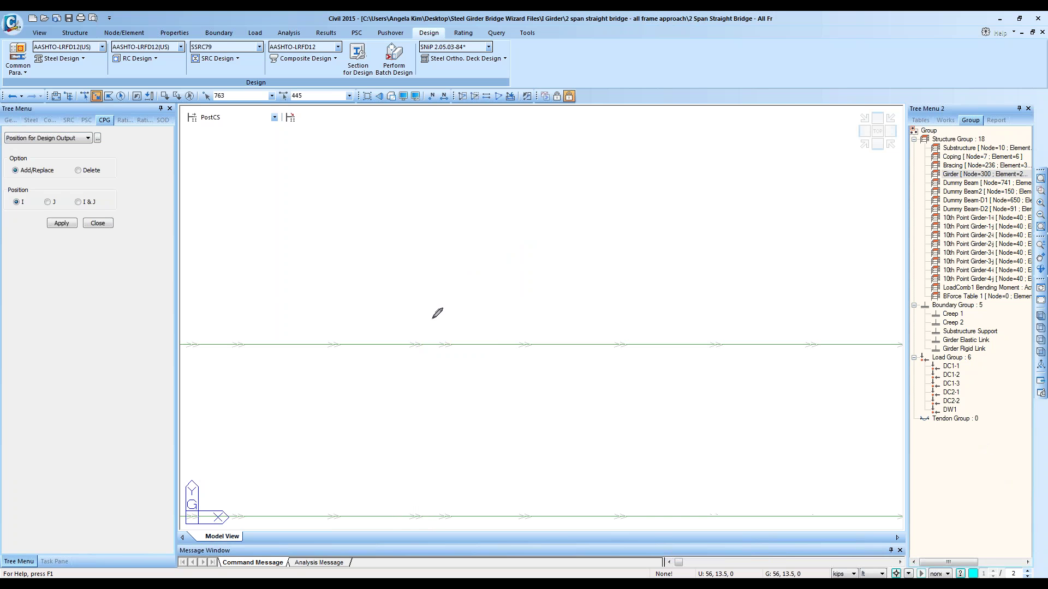
mouse_move(428, 326)
mouse_down()
mouse_move(453, 345)
mouse_move(418, 323)
mouse_up()
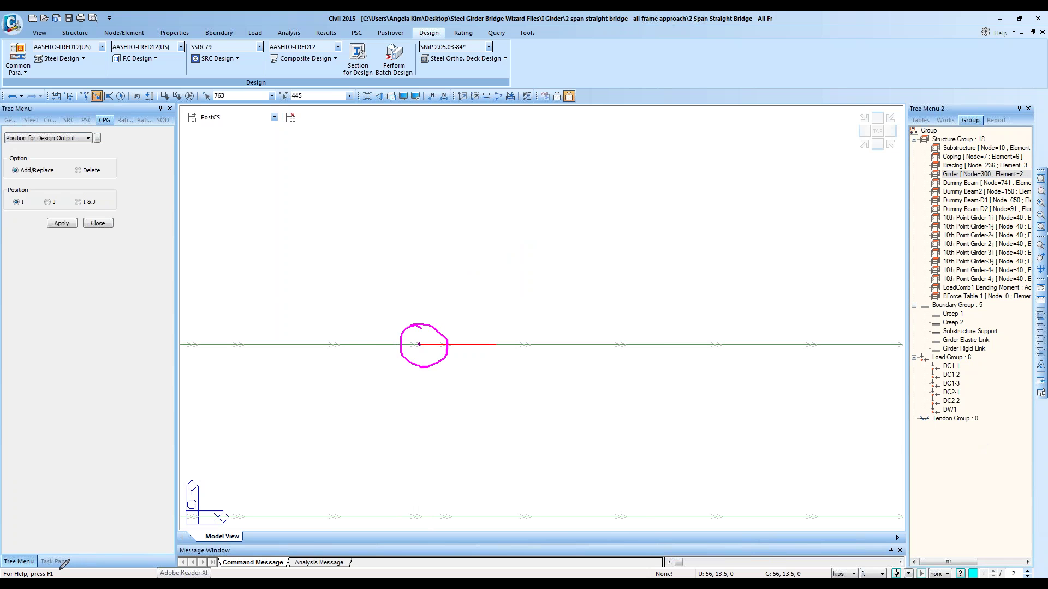
mouse_move(60, 570)
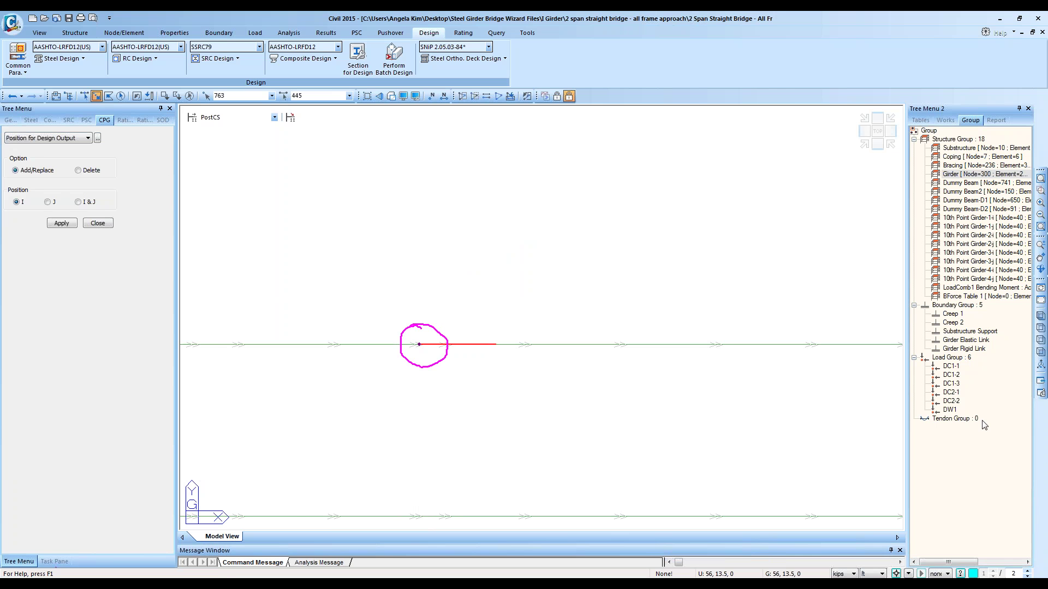
mouse_move(98, 584)
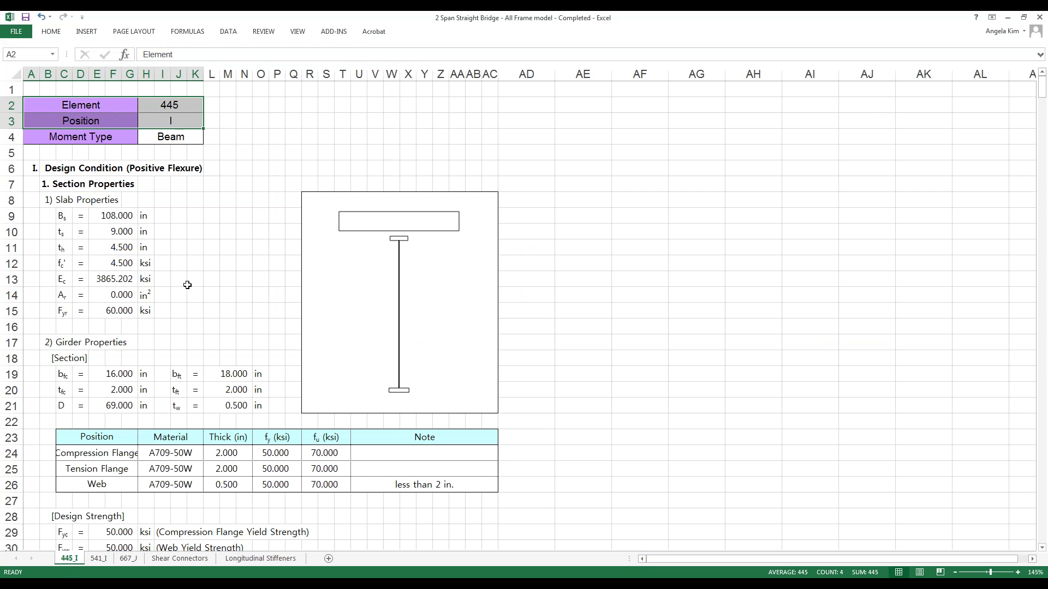
Step: Select cells H2 and H3, then minimize Excel and set the model to an isometric view
click(169, 104)
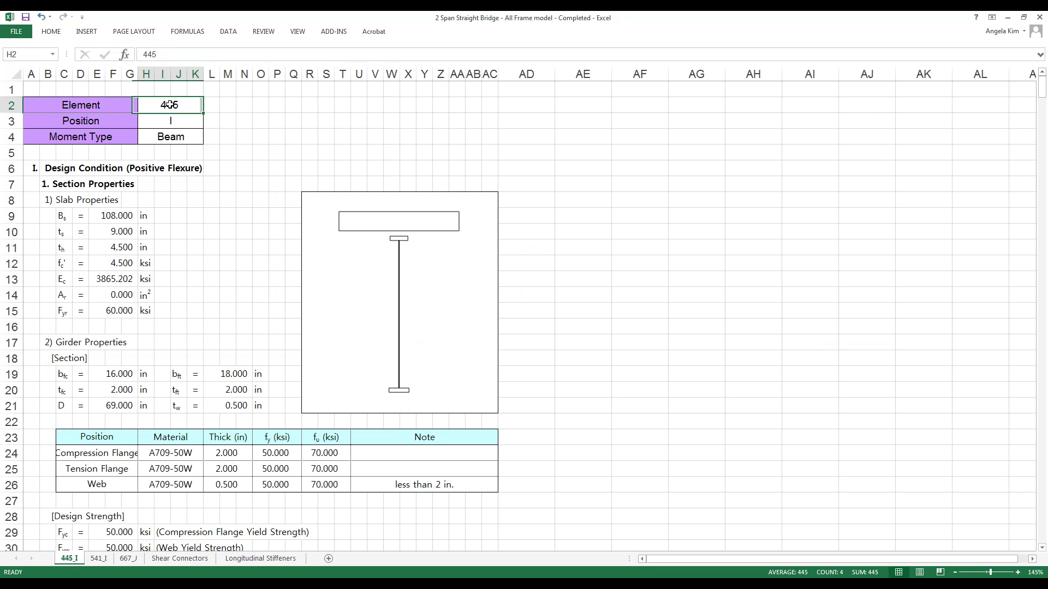
click(175, 121)
click(1008, 17)
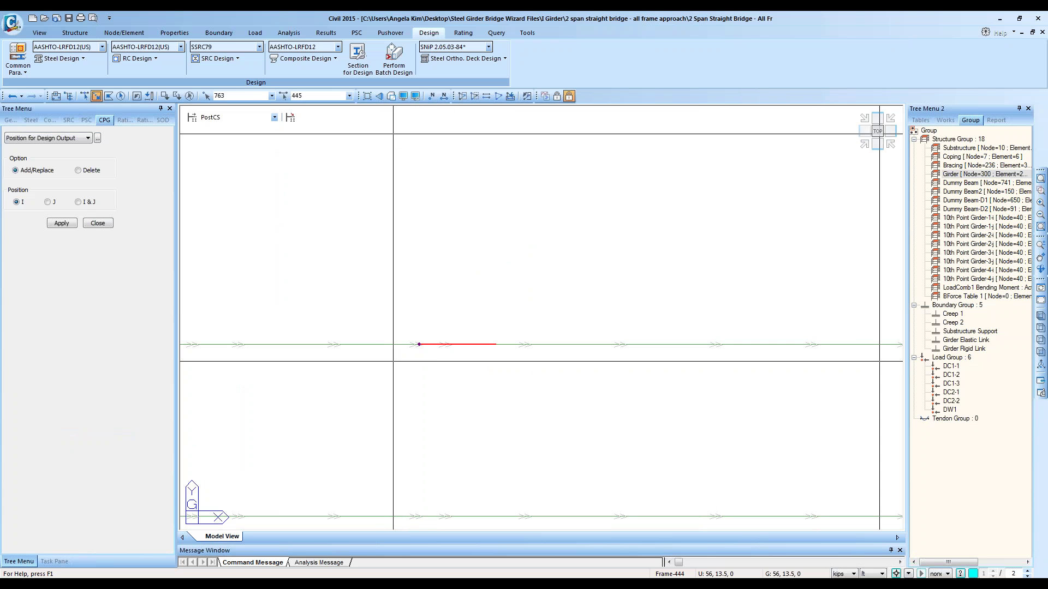
click(878, 144)
click(864, 144)
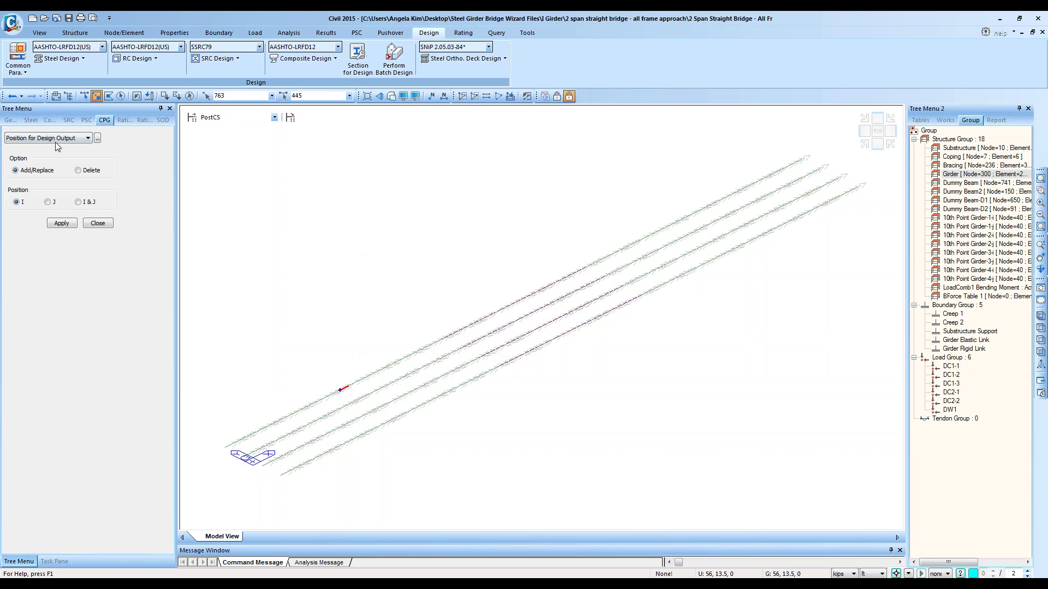
Step: Scroll the element 445 report through its fatigue checks, select columns A:AD, then minimize Excel
click(71, 563)
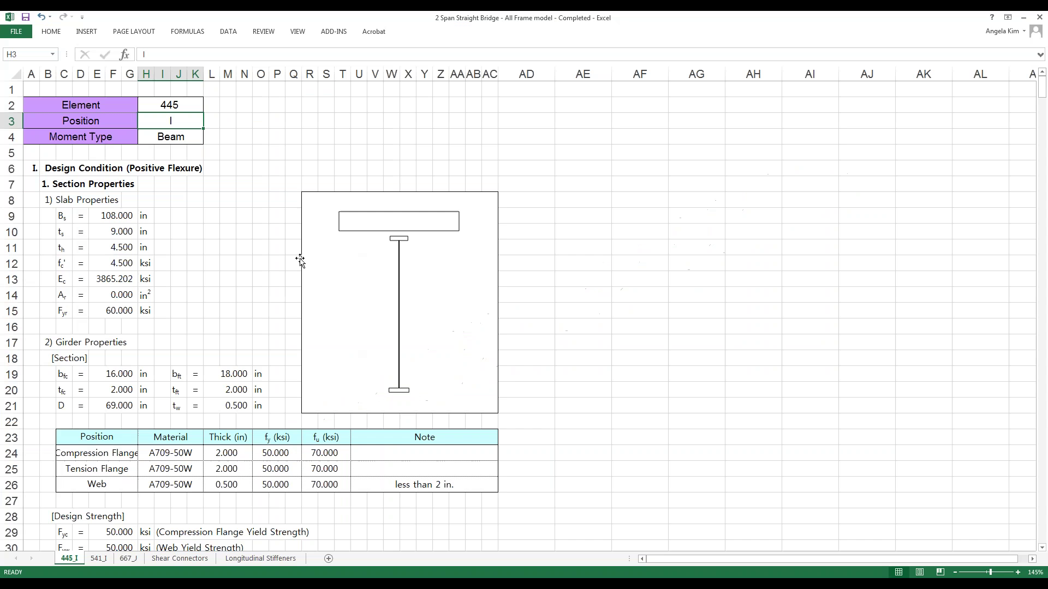
scroll(237, 247, down, 20)
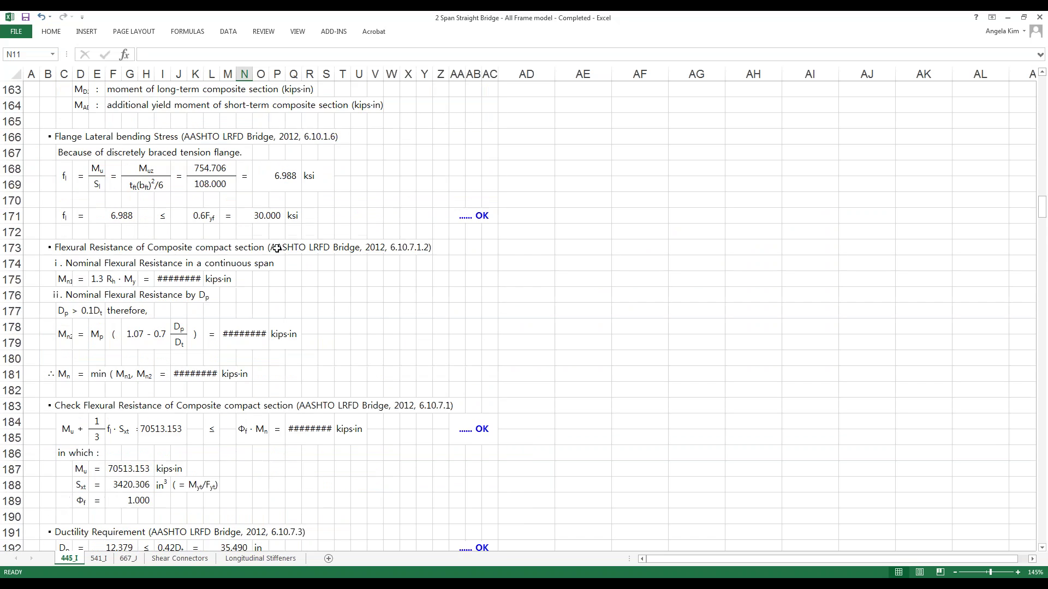
scroll(278, 247, down, 20)
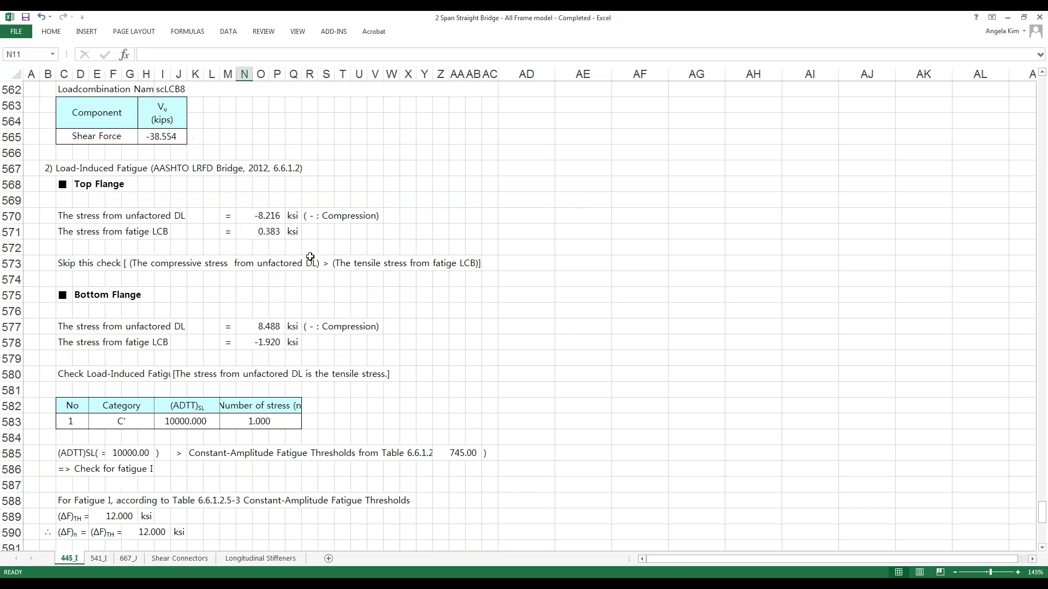
scroll(317, 291, up, 20)
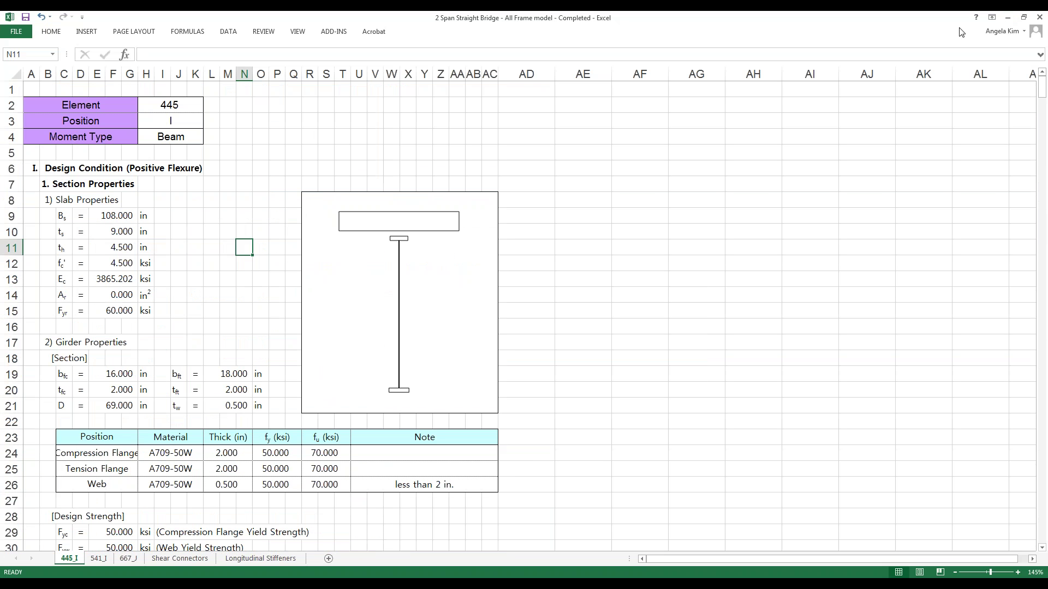
drag(33, 77, 495, 98)
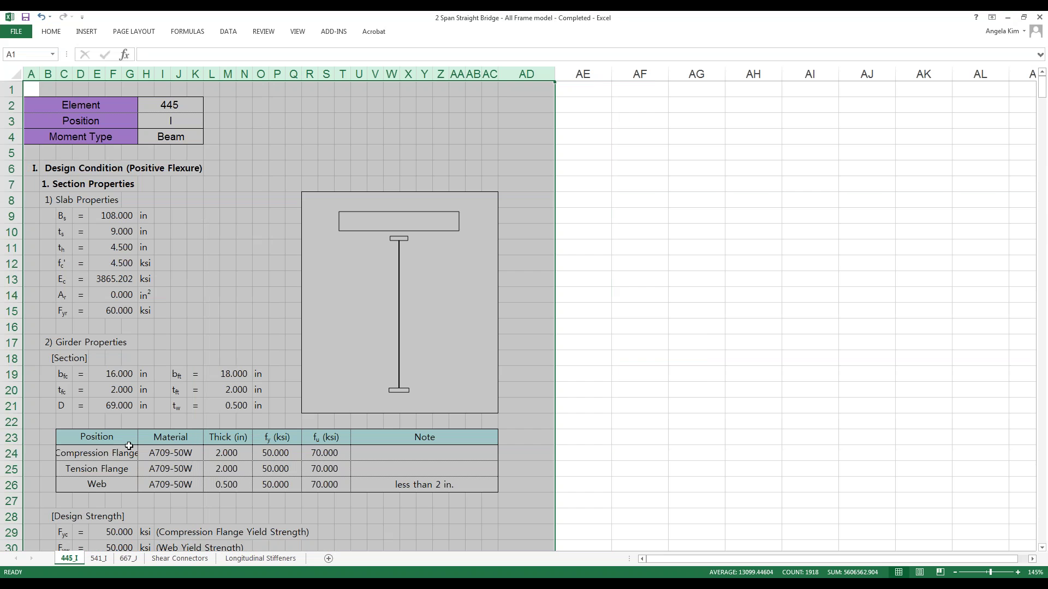
scroll(134, 414, down, 20)
scroll(146, 424, down, 20)
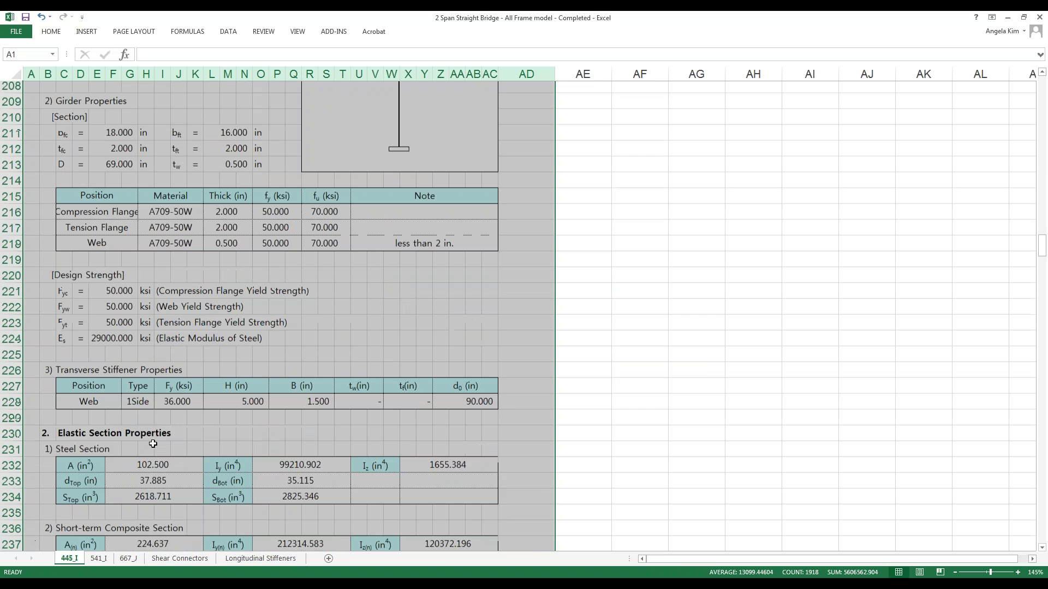
scroll(379, 417, up, 20)
click(1008, 19)
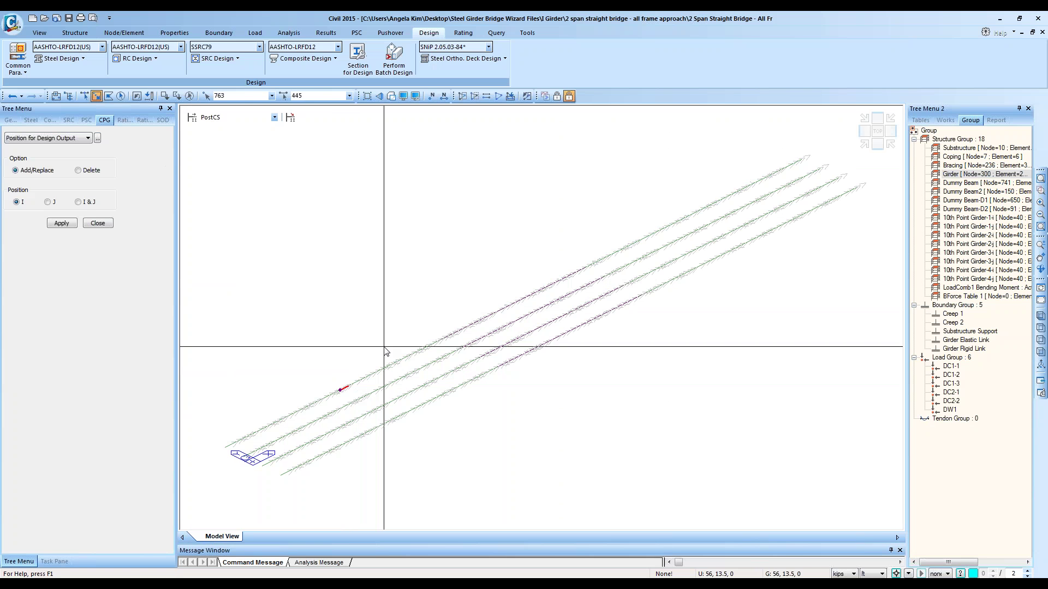
Step: Set design output position to both I and J ends for all members, then jump to A1 in Excel
click(121, 96)
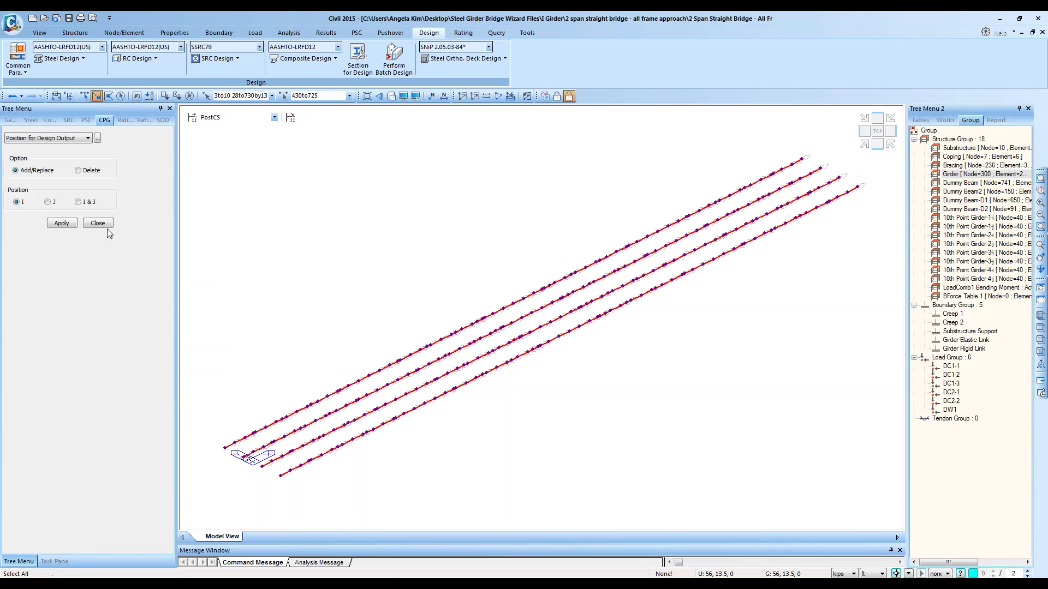
click(88, 202)
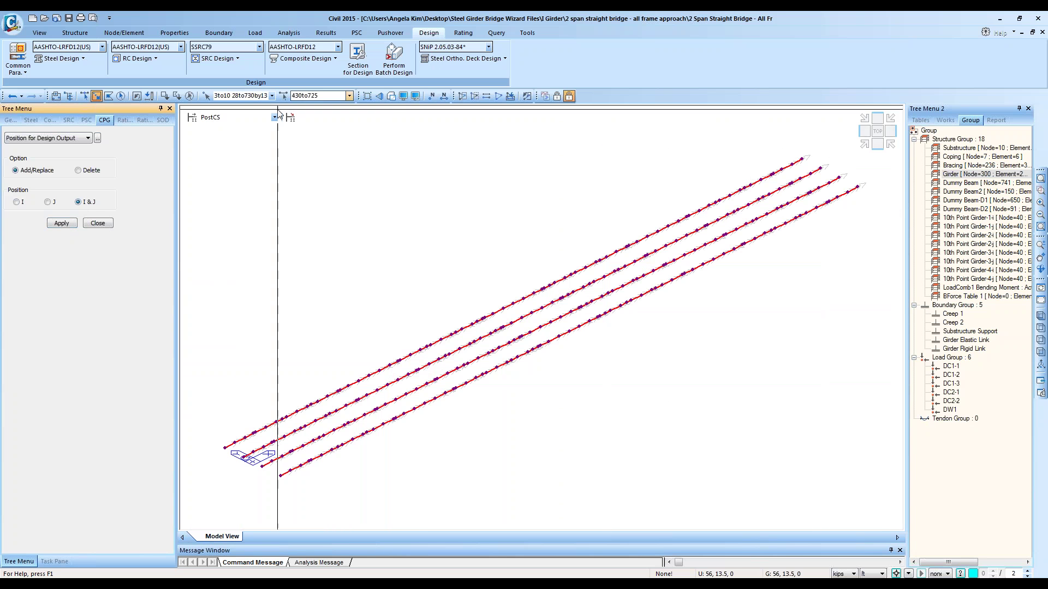
click(52, 585)
click(57, 569)
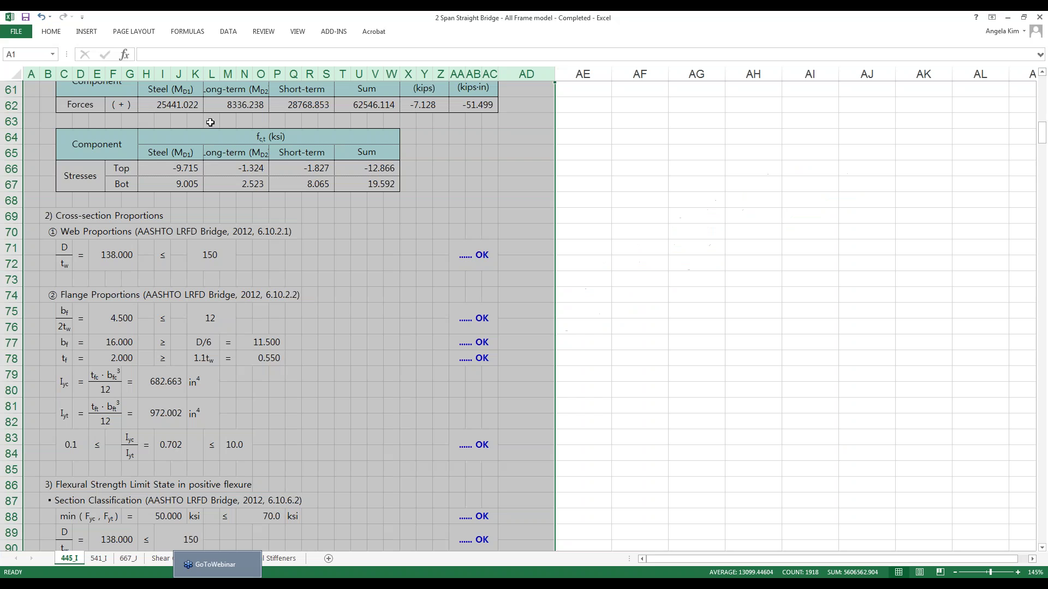
key(ctrl+Home)
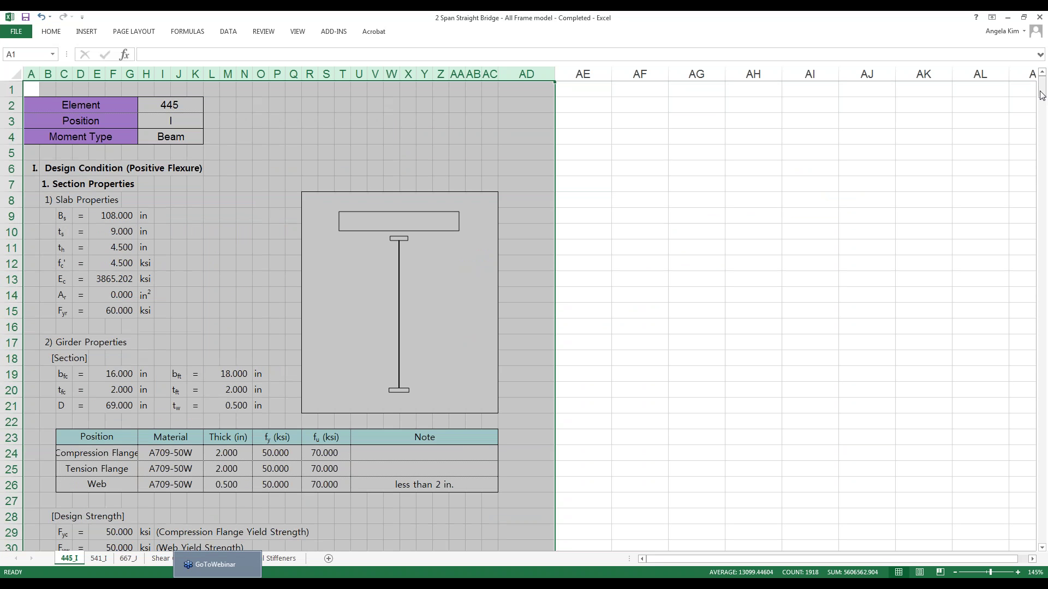
Step: Select column A of the report, minimize Excel, and Unselect All in midas Civil
drag(527, 73, 213, 100)
drag(5, 113, 507, 74)
click(15, 75)
click(31, 75)
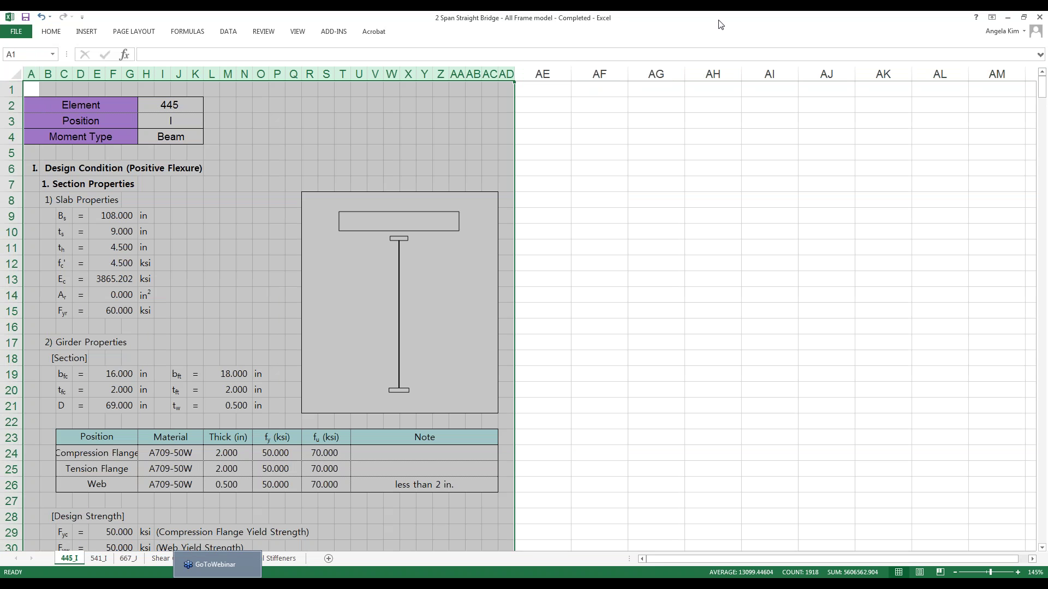
double_click(719, 24)
click(907, 46)
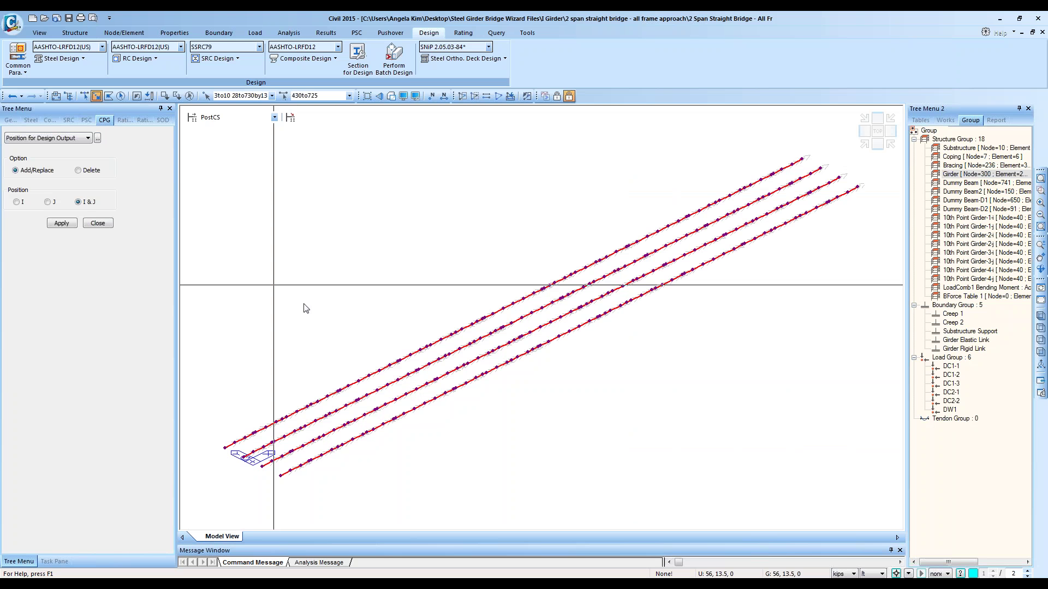
click(189, 96)
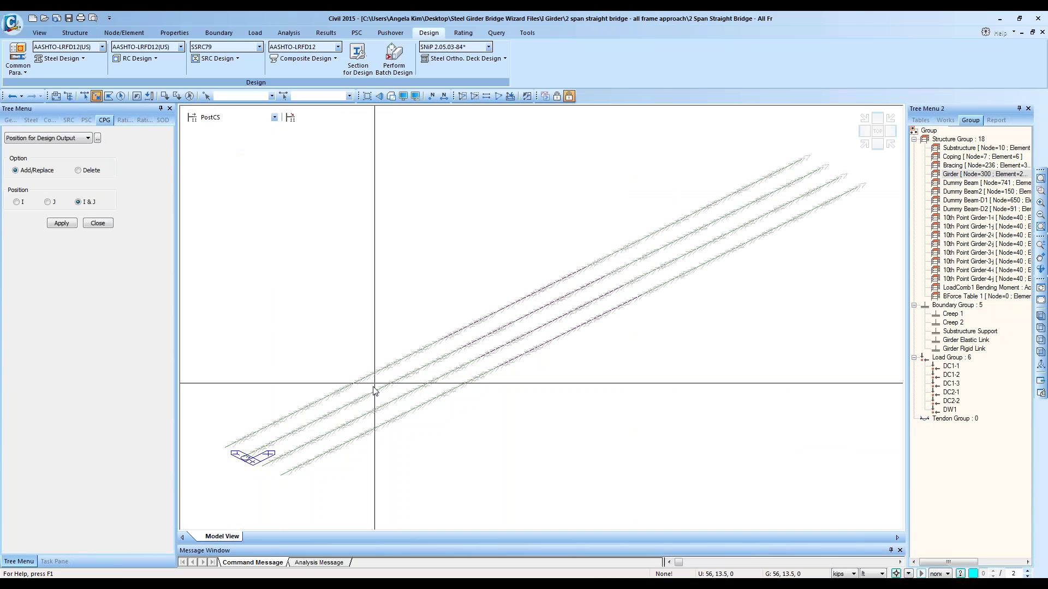
Step: Move and resize the Excel workbook into a narrower window on the left beside the model
click(65, 567)
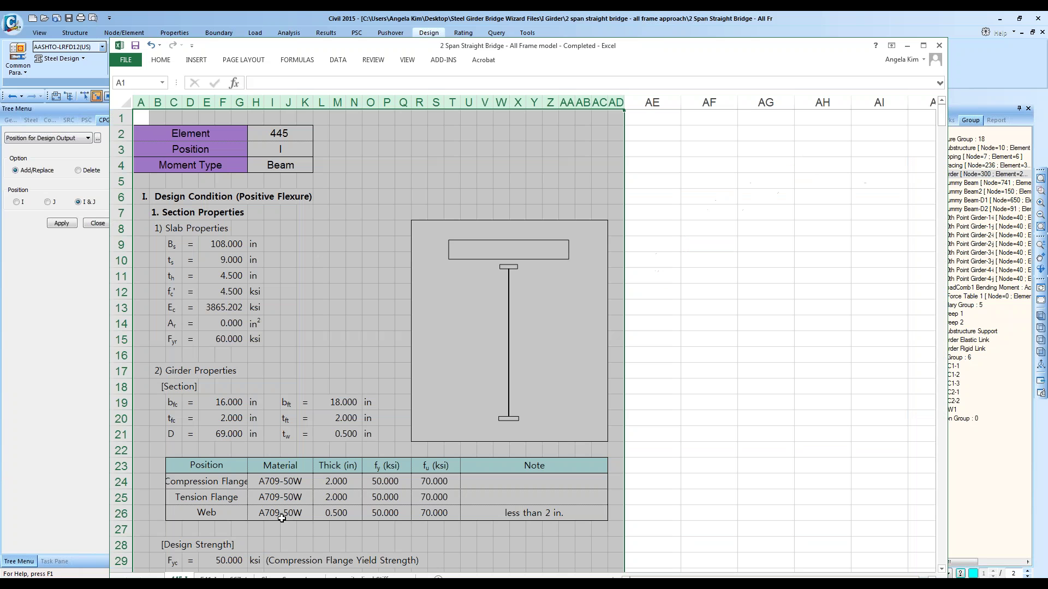
click(398, 137)
drag(431, 50, 445, 30)
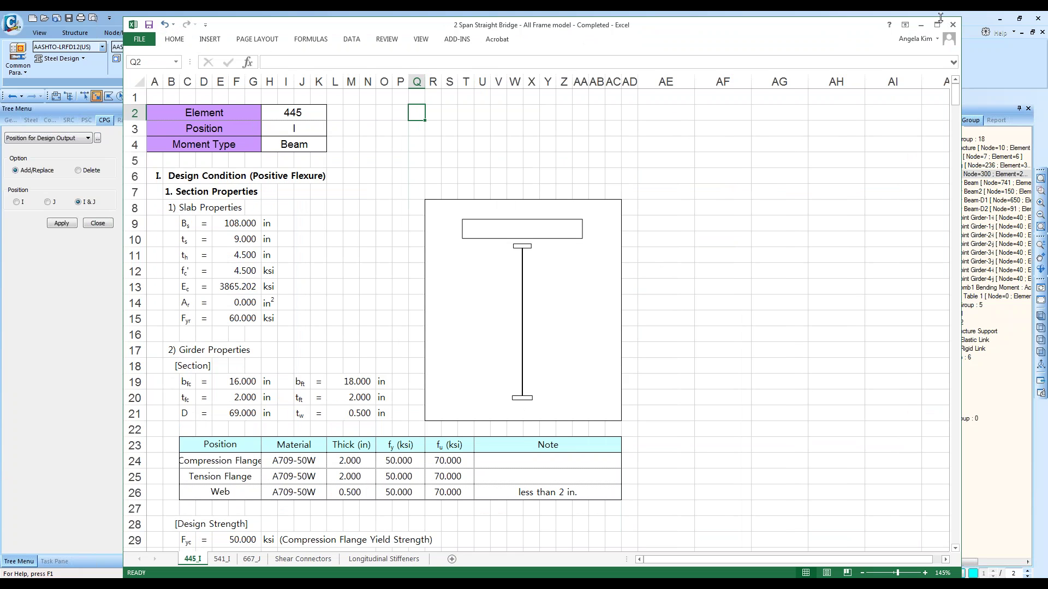
drag(940, 17, 940, 12)
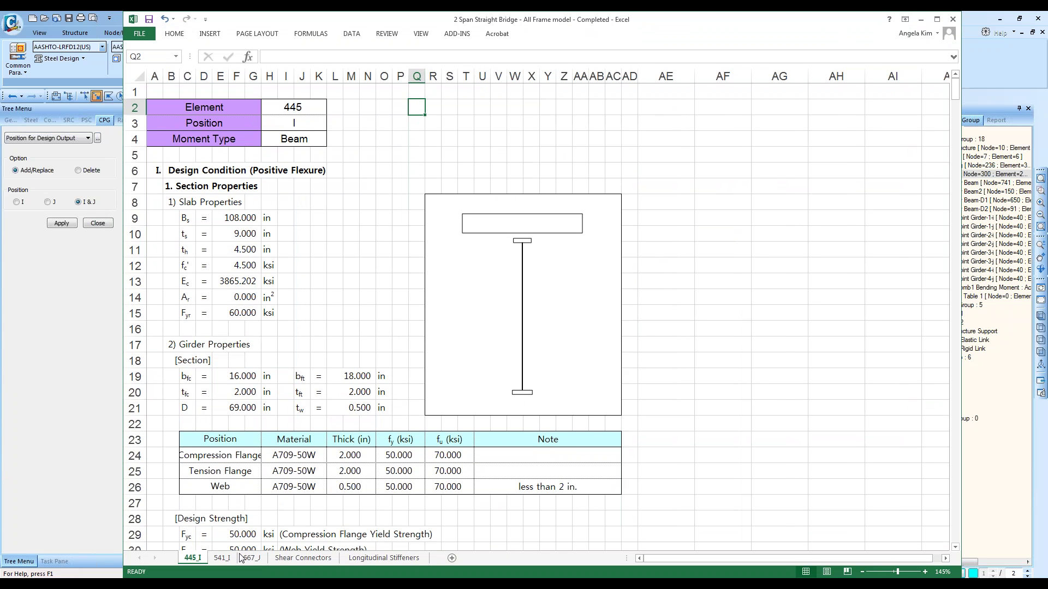
drag(964, 112, 664, 281)
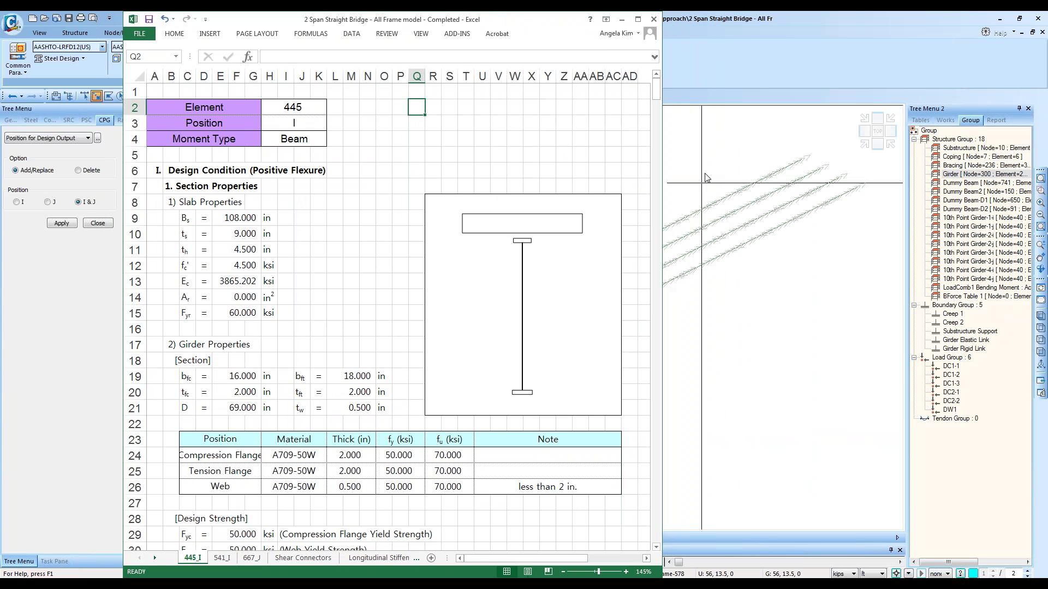
click(817, 57)
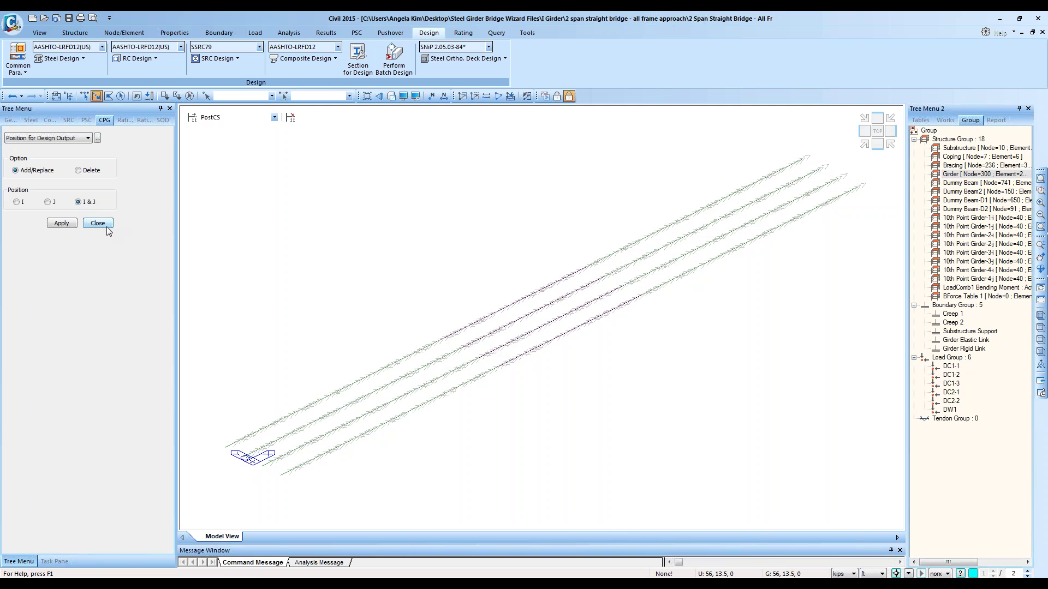
Step: Select the report block from A2 to row 26, then switch back to the bridge model
click(70, 557)
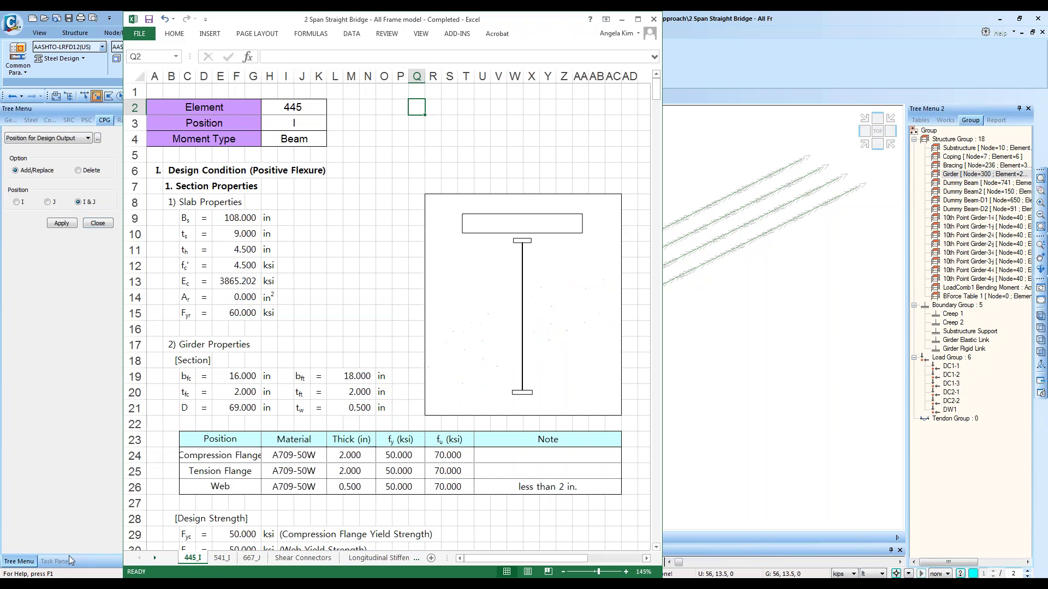
drag(161, 107, 596, 495)
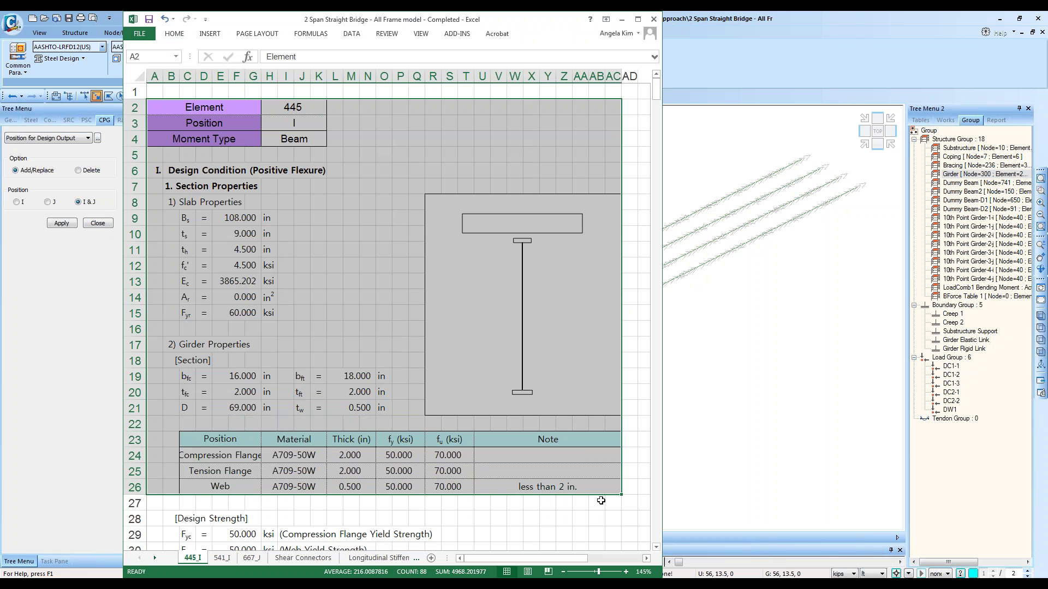
click(1031, 384)
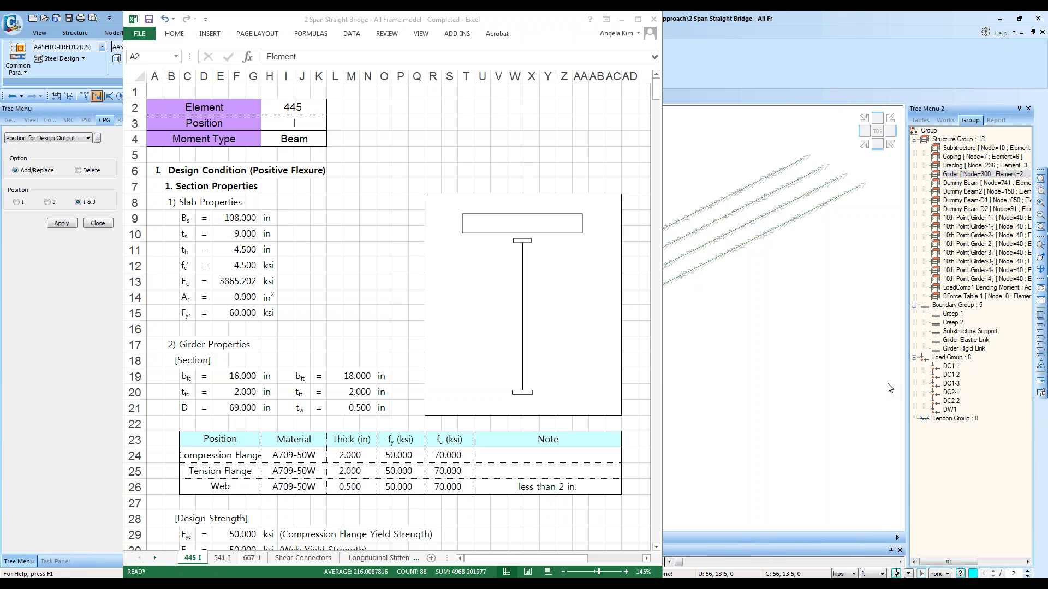
click(664, 390)
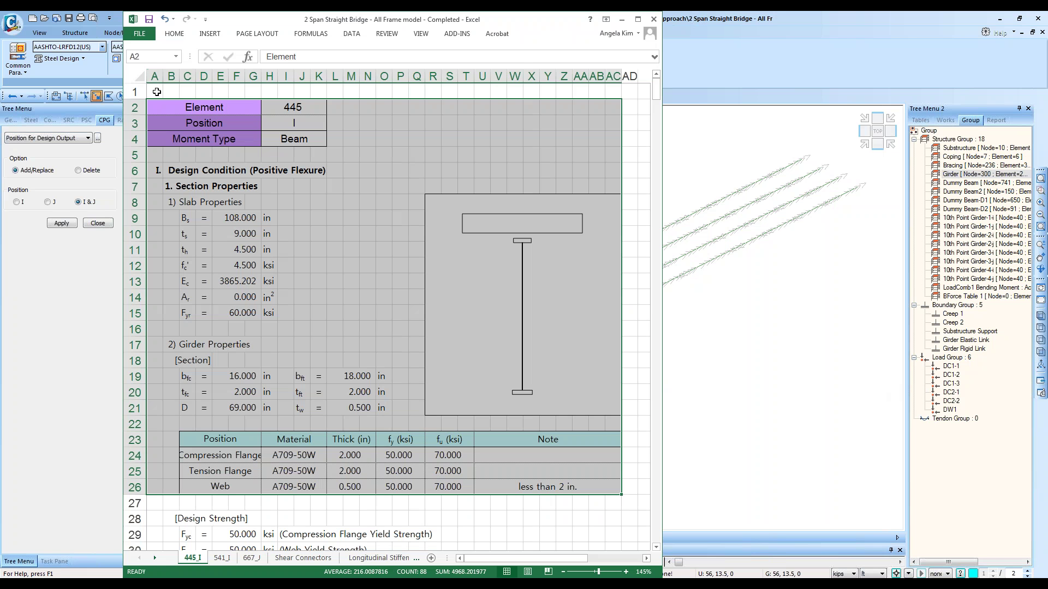
drag(157, 92, 404, 107)
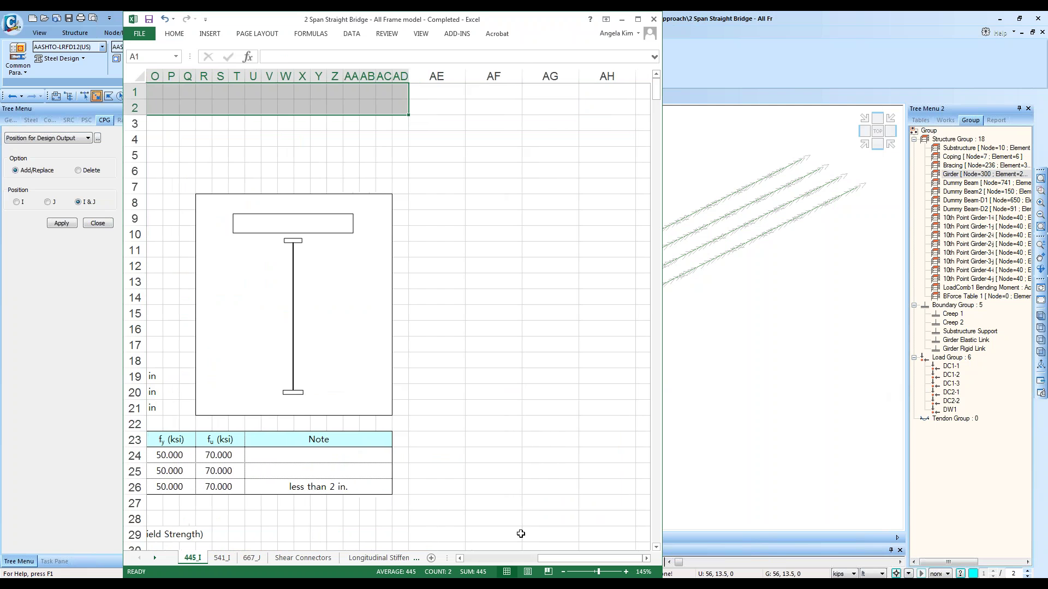
drag(551, 555, 472, 566)
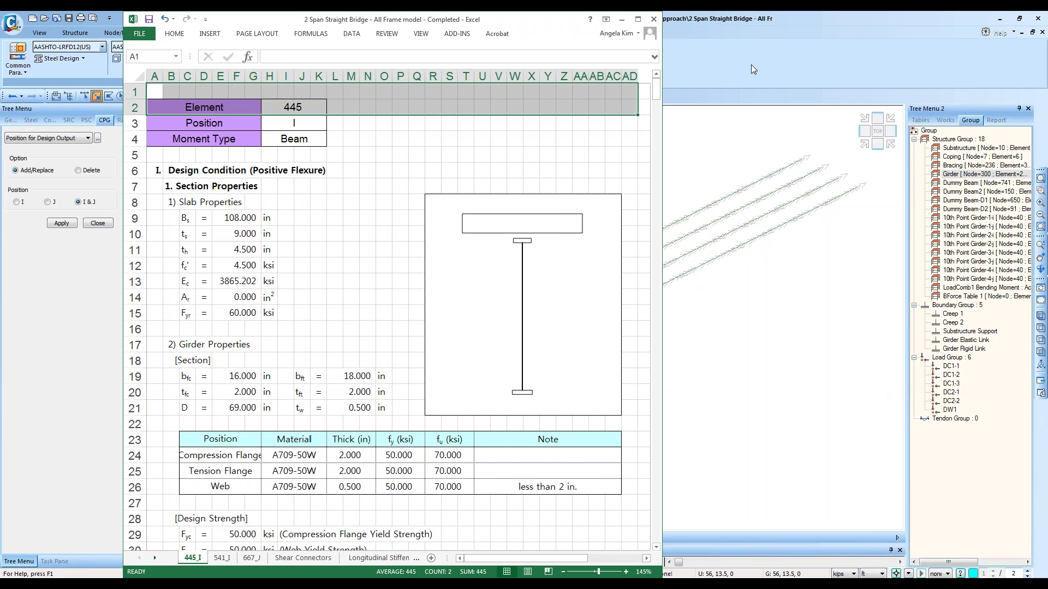
click(751, 69)
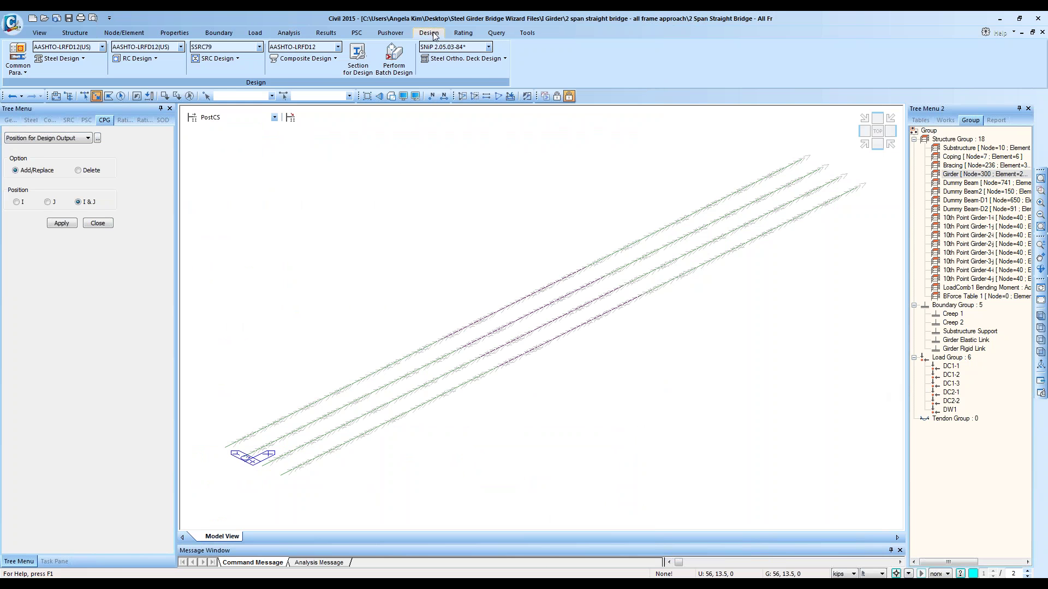
Step: Turn off the element local direction display in the model
click(325, 34)
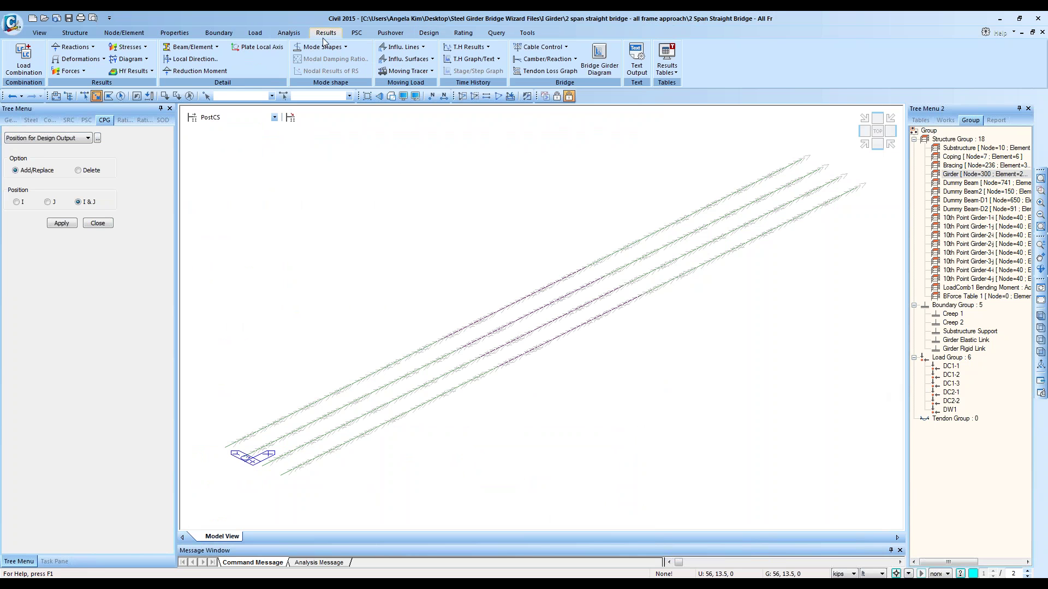
click(404, 96)
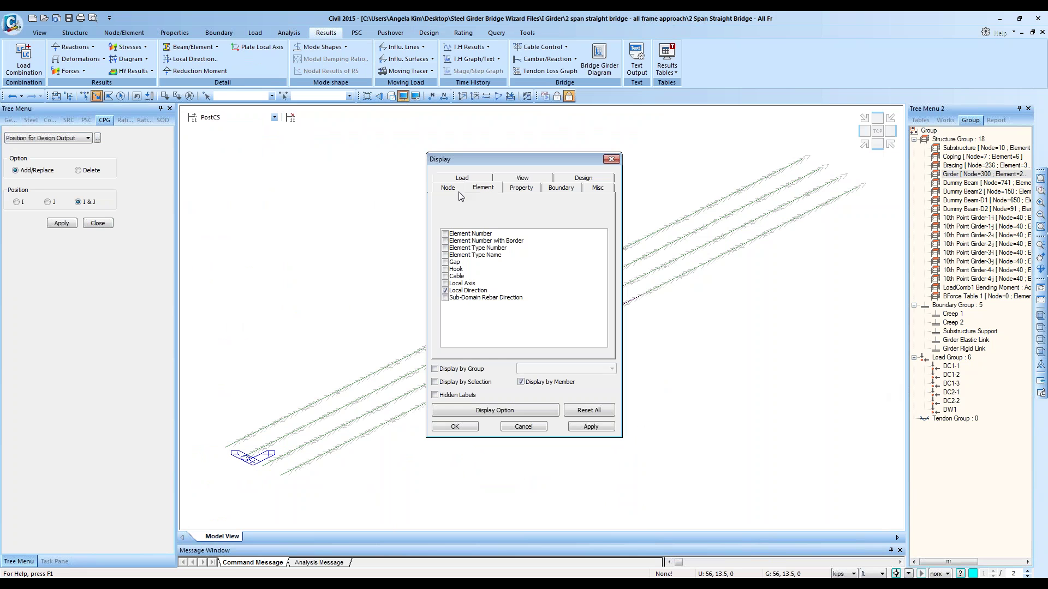
click(446, 290)
click(453, 426)
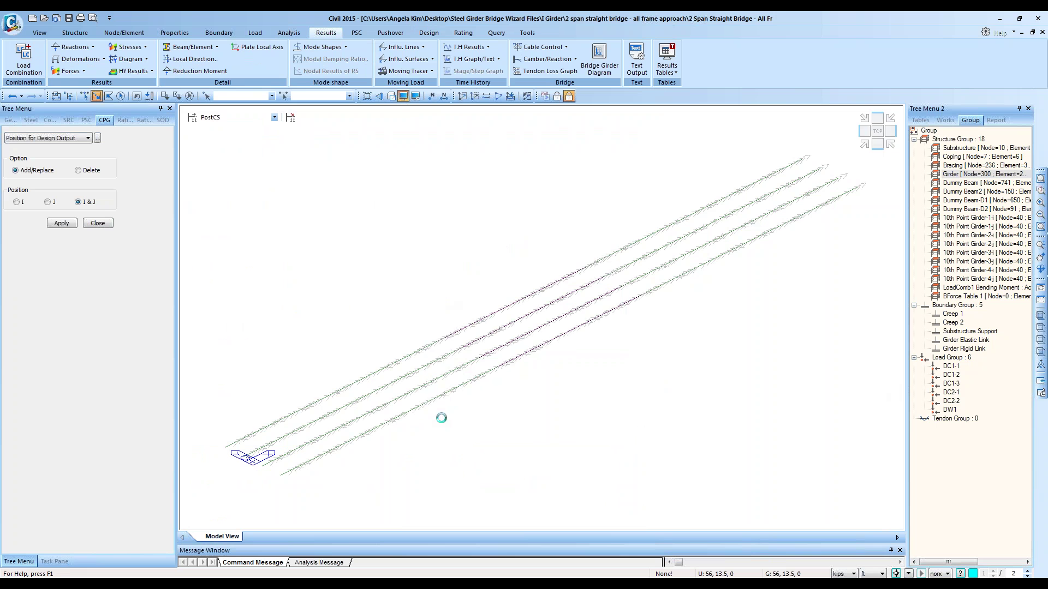
Step: Draw the solid-filled My beam diagram for CBall: gLCB1 with its colour legend shown
click(69, 71)
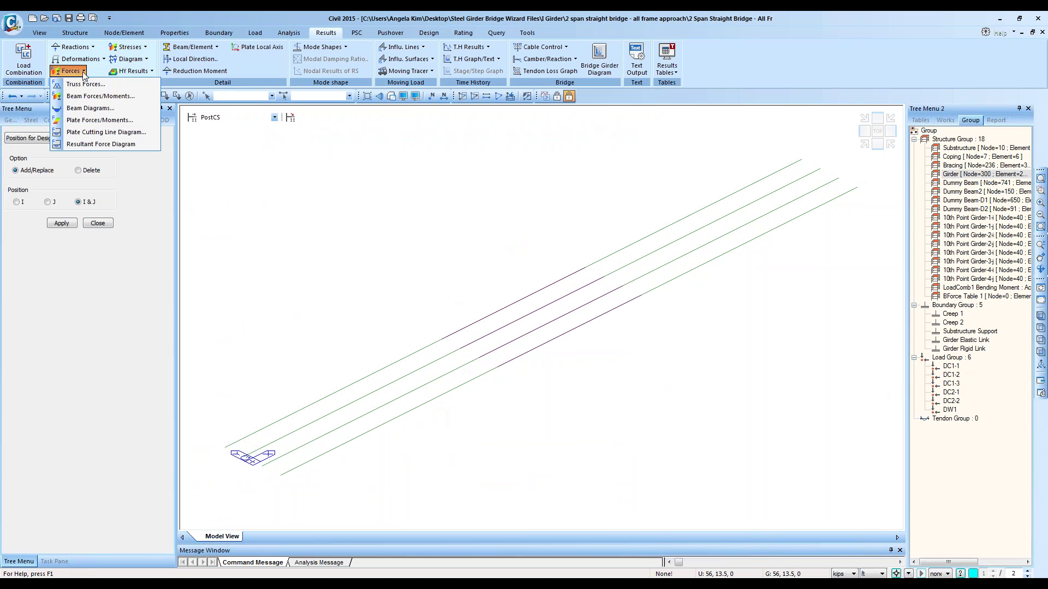
click(90, 108)
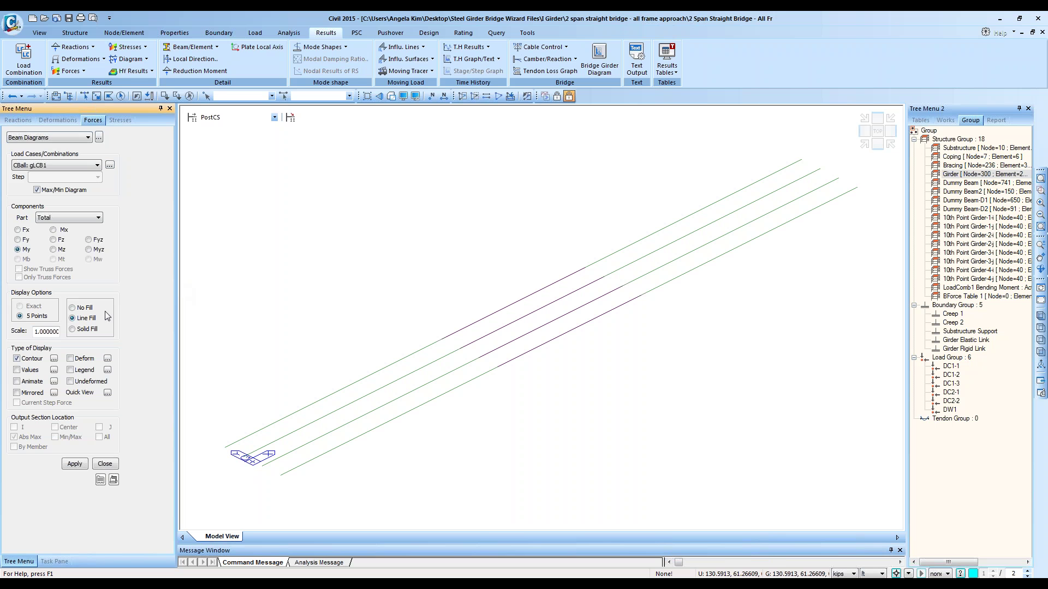
click(75, 464)
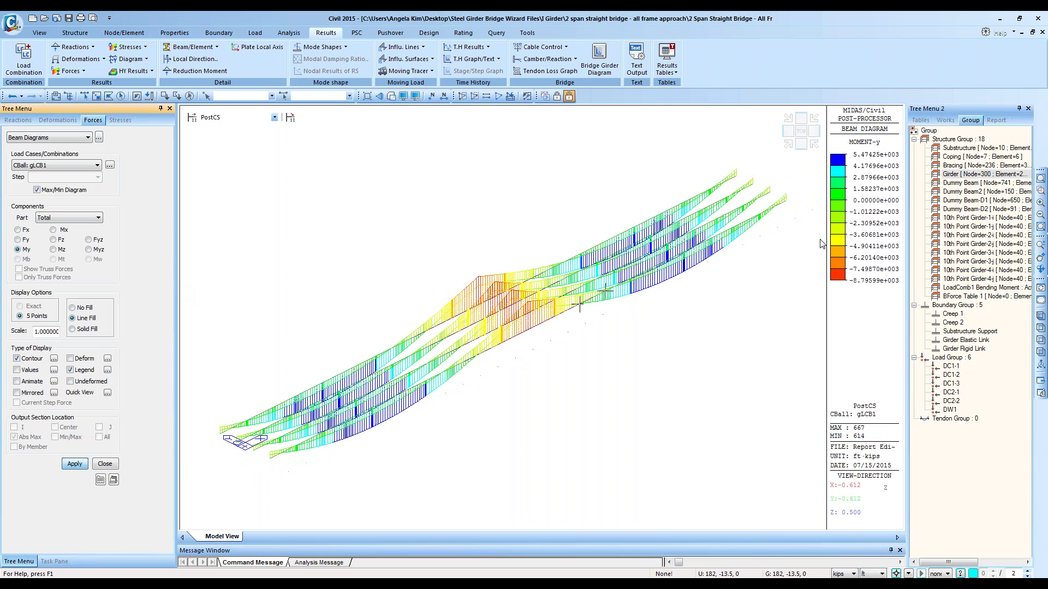
click(79, 466)
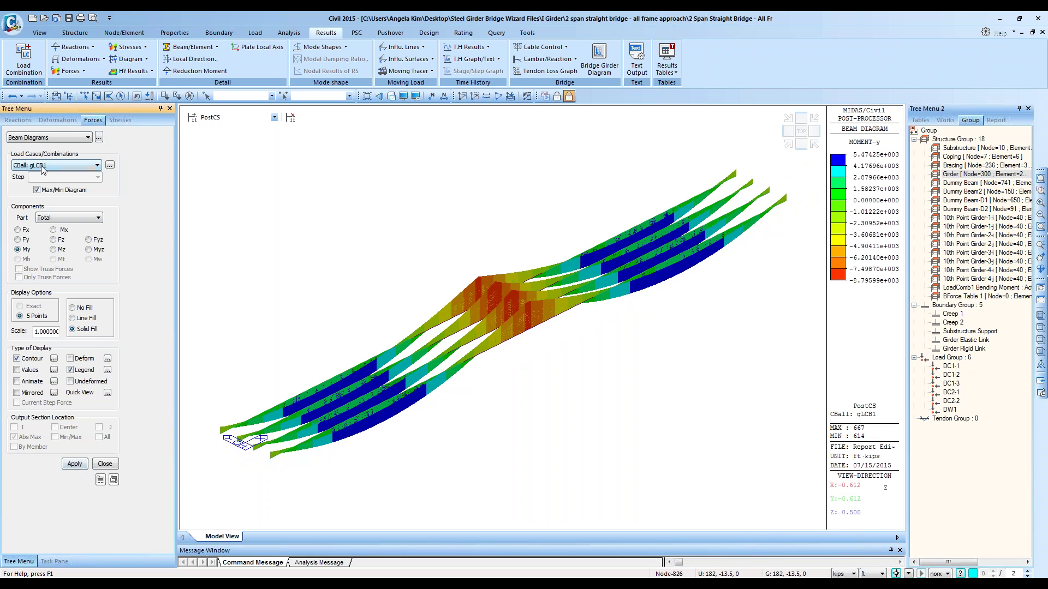
click(318, 95)
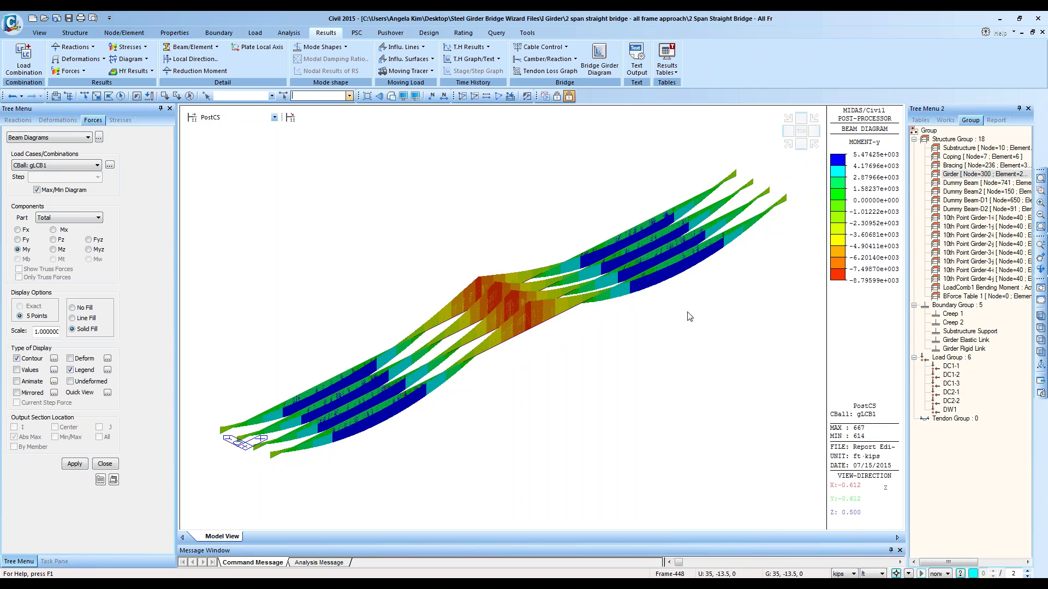
click(85, 376)
click(83, 372)
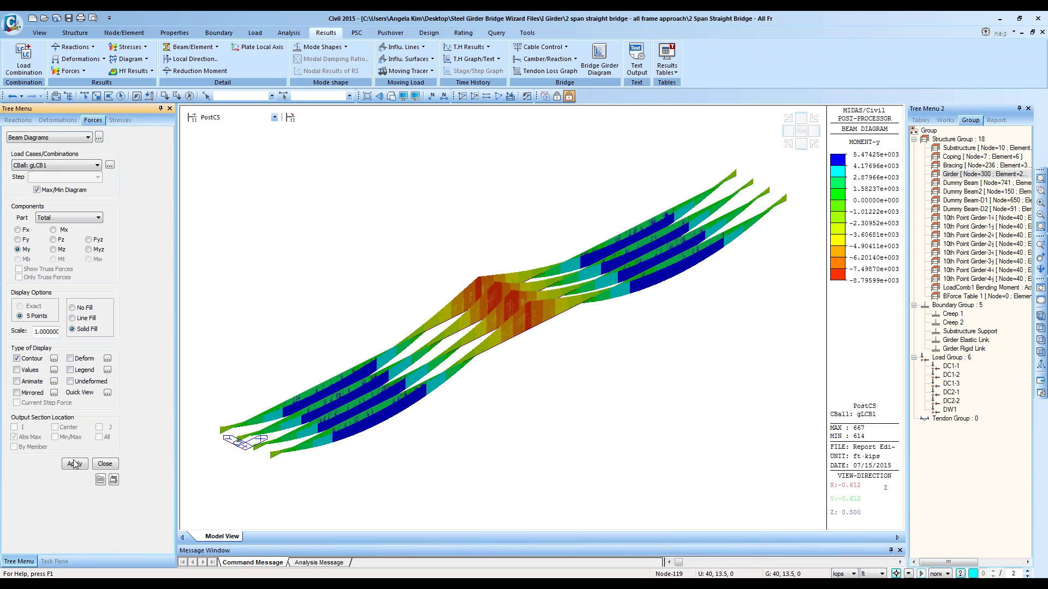
click(75, 464)
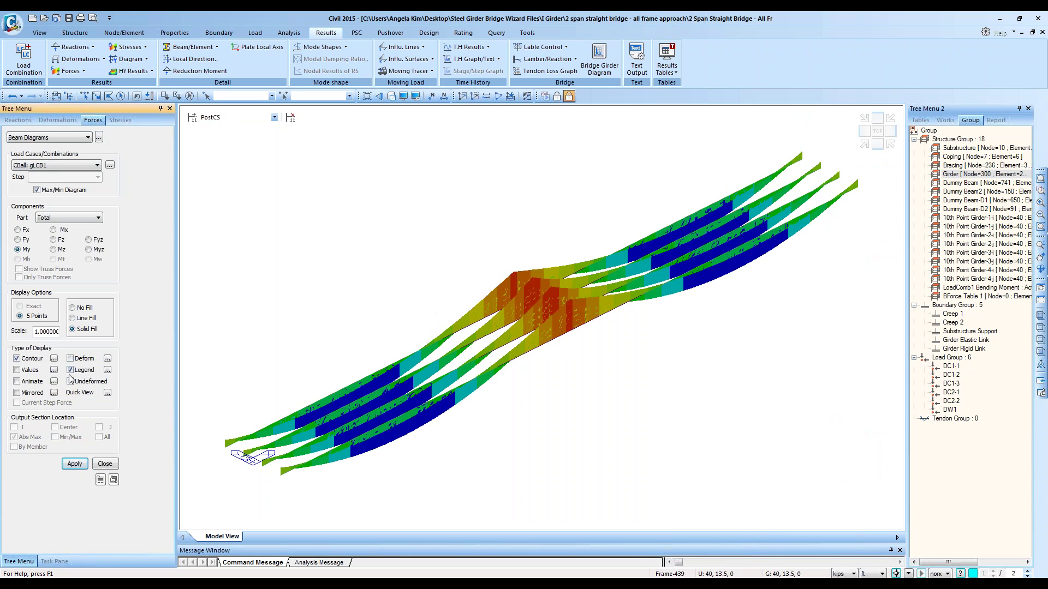
click(75, 463)
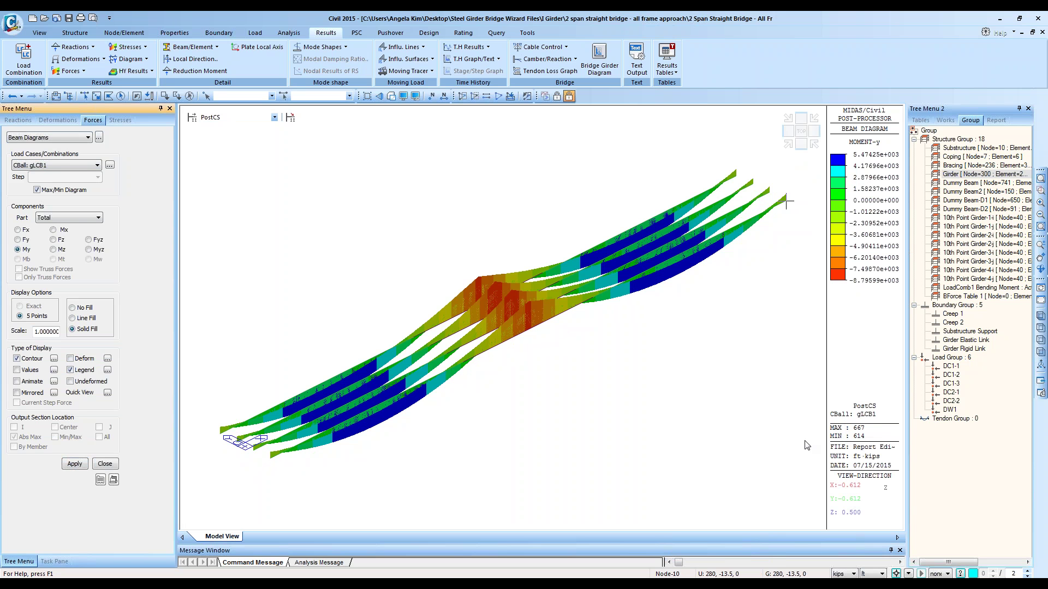
Step: Start and cancel a report image capture of the diagram, then enter element 667 for selection
right_click(644, 173)
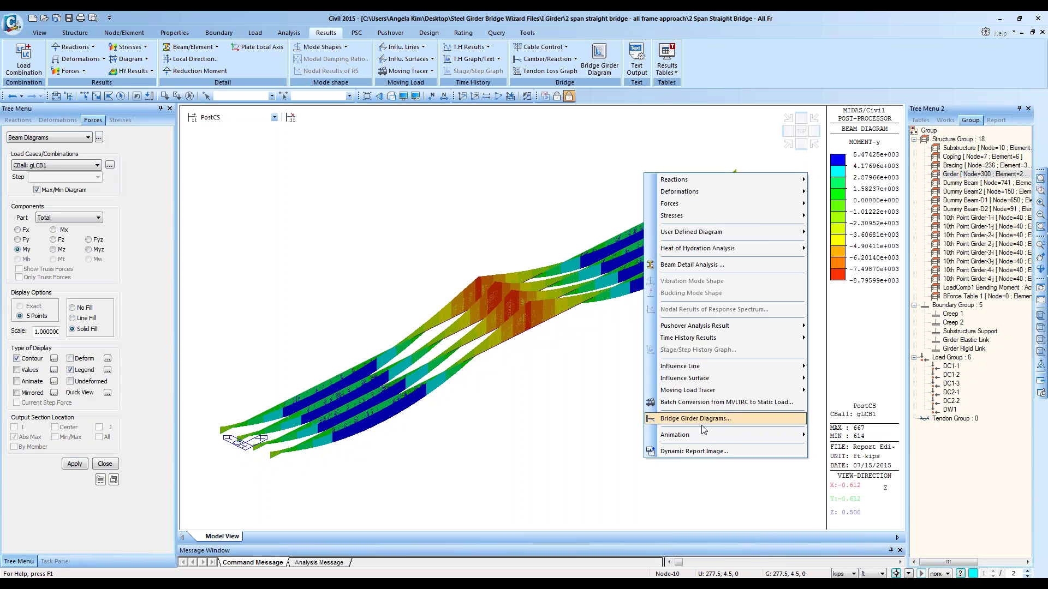
click(714, 452)
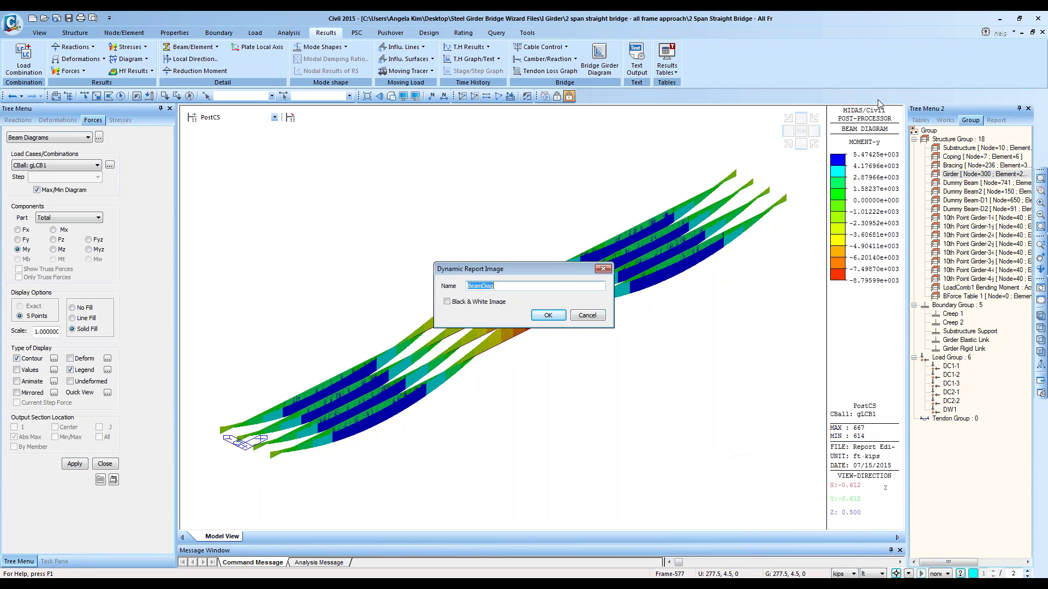
click(587, 315)
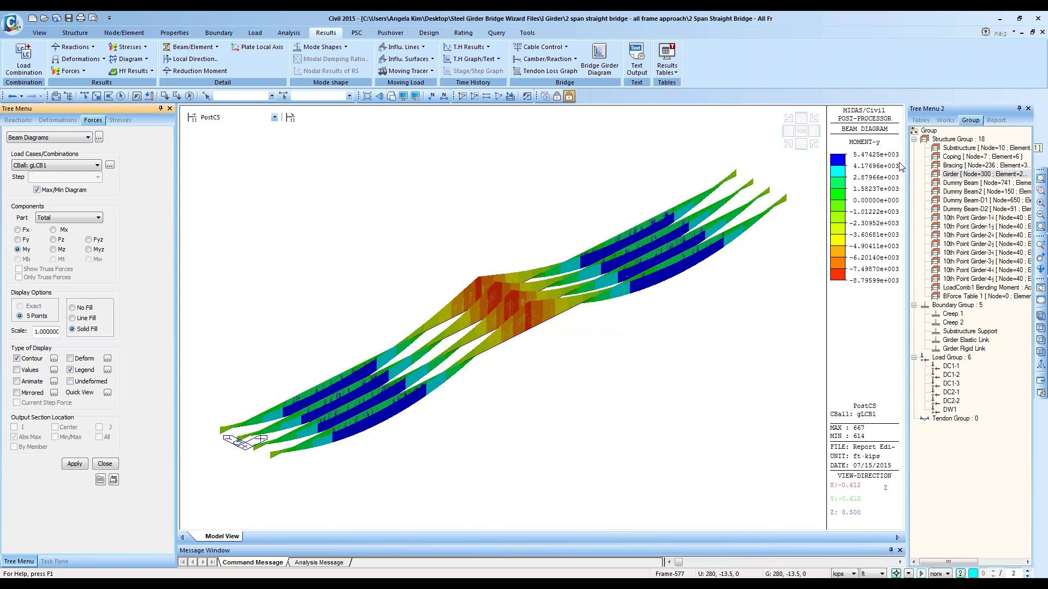
click(311, 96)
text(667)
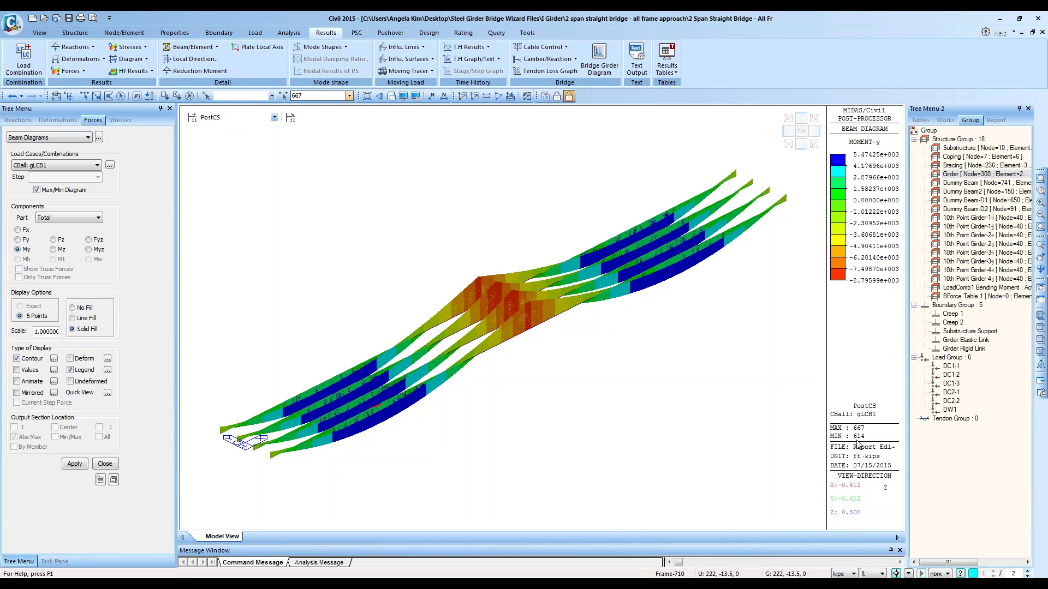
click(320, 96)
Step: Orbit the moment diagram to a steeper angle and pick node 457 on the girder
ctrl+middle_drag(619, 310, 644, 343)
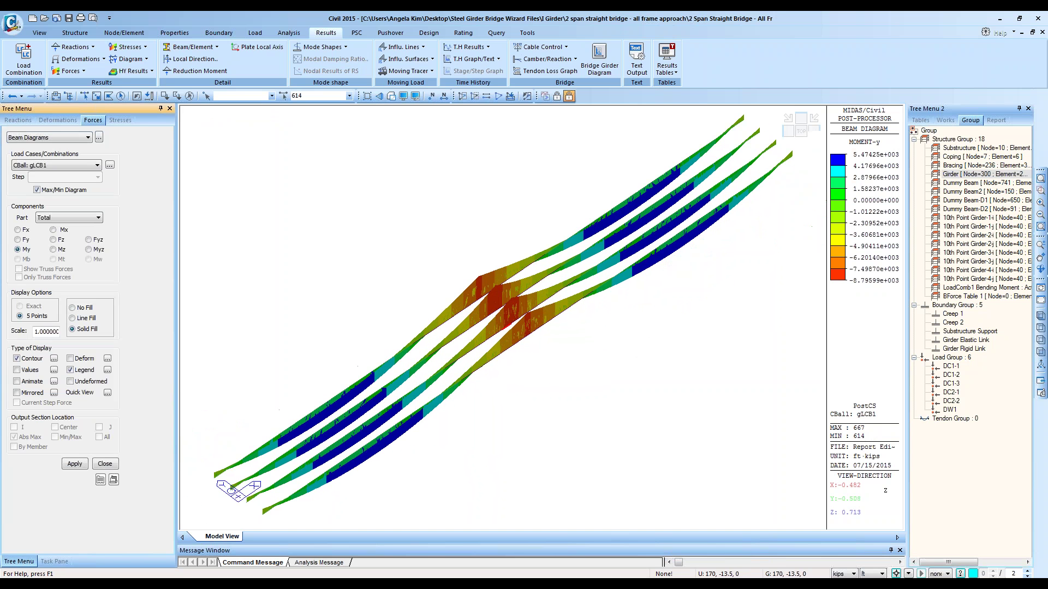
mouse_move(645, 347)
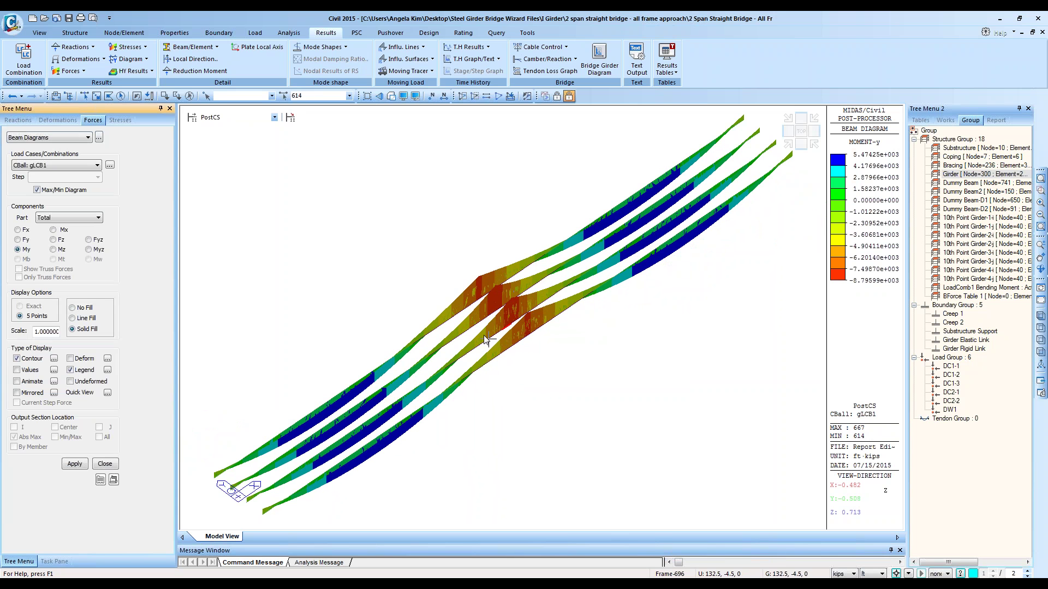
click(97, 96)
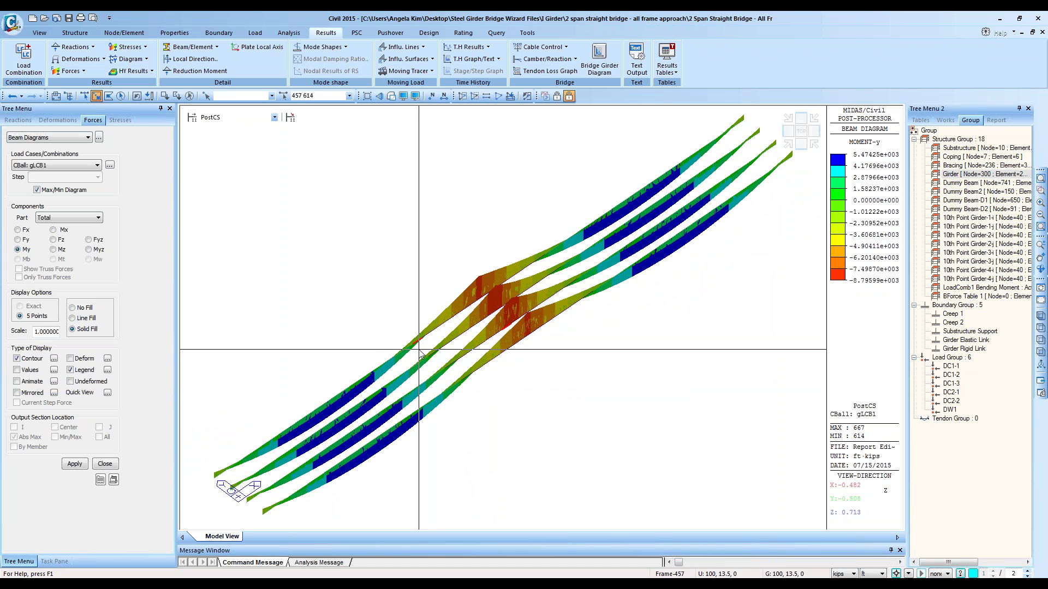
click(419, 341)
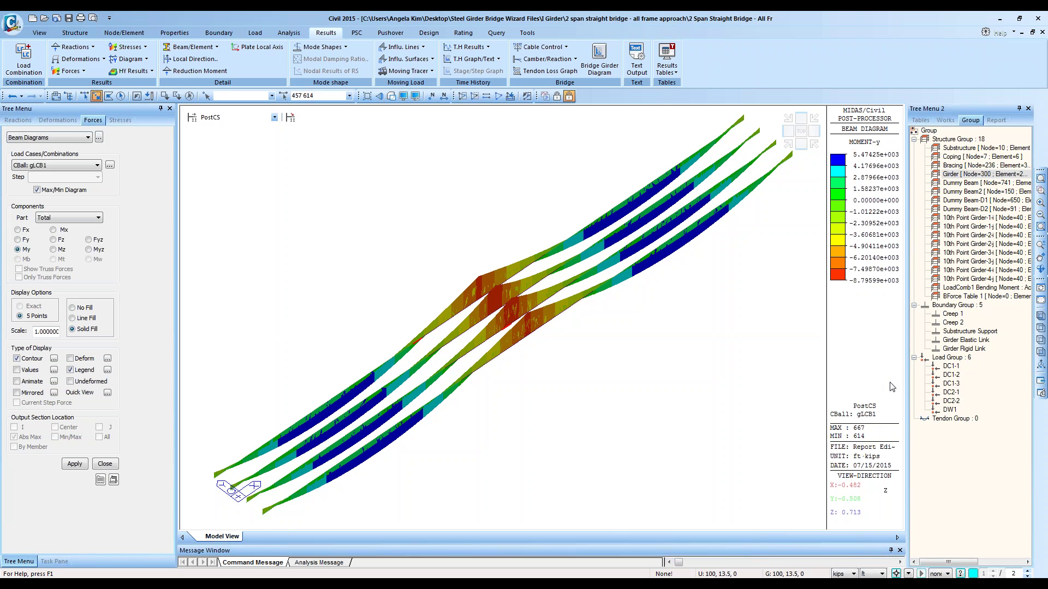
Step: Look through the Composite Design options on the Design tab, then close them
click(429, 33)
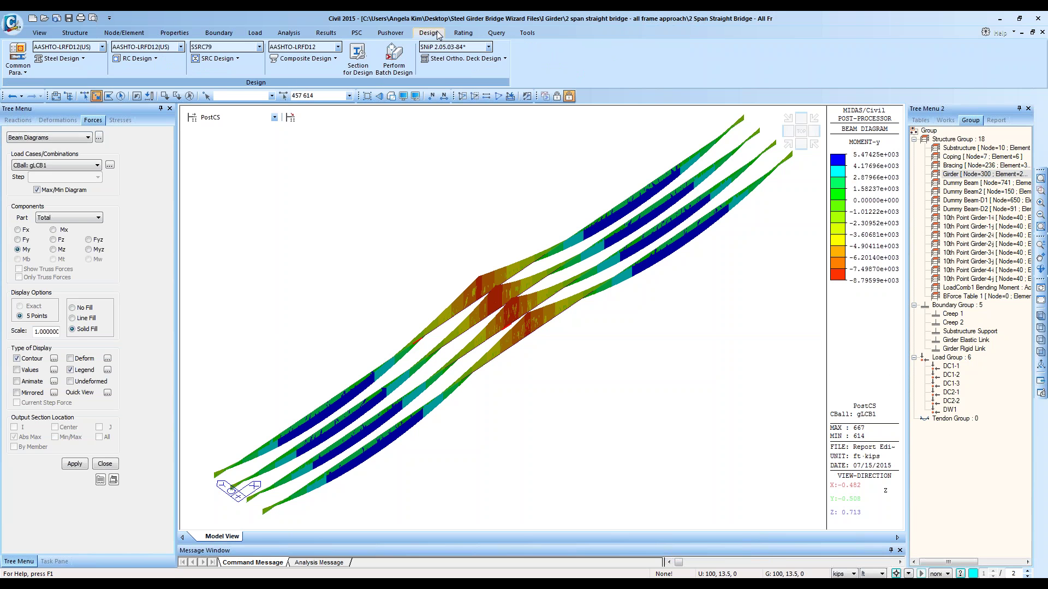
click(335, 58)
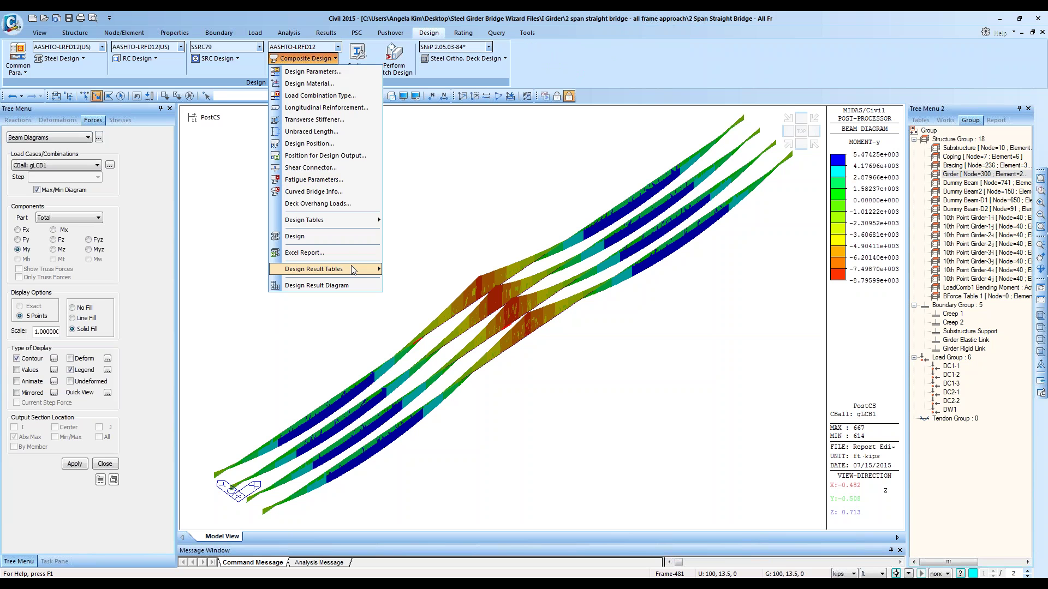
mouse_move(352, 267)
click(667, 54)
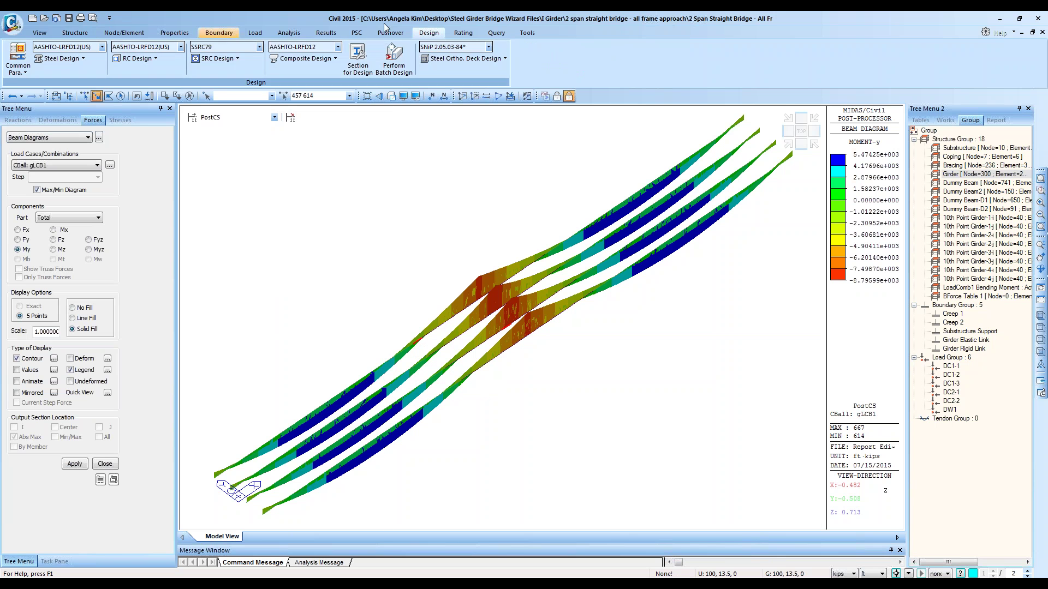
Step: Open Span Information, show girder Left 1's span data and reset the model to its initial view
click(87, 33)
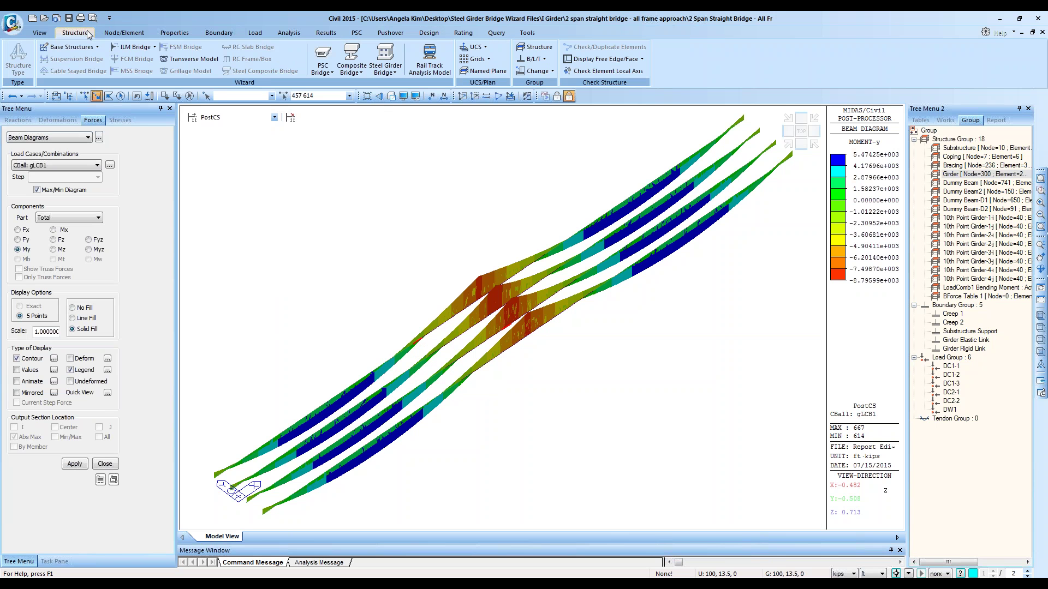
click(351, 68)
click(376, 84)
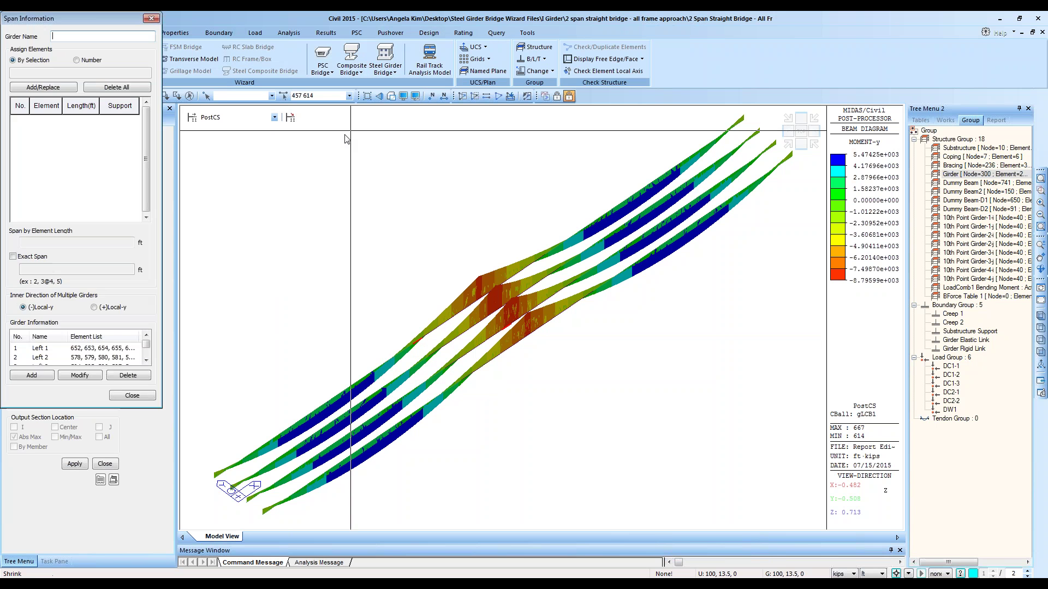
click(125, 351)
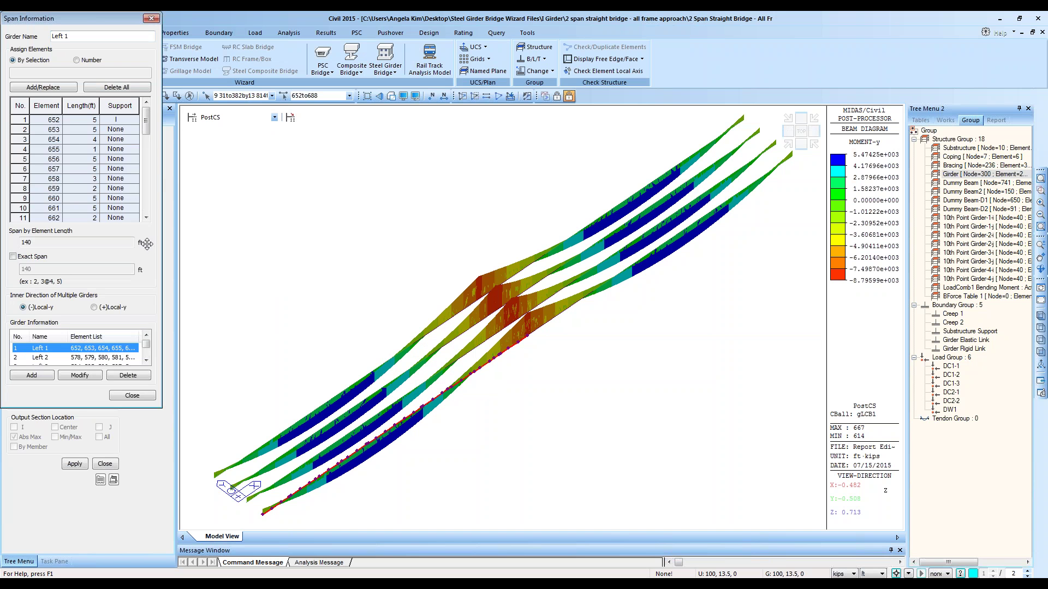
drag(54, 18, 58, 94)
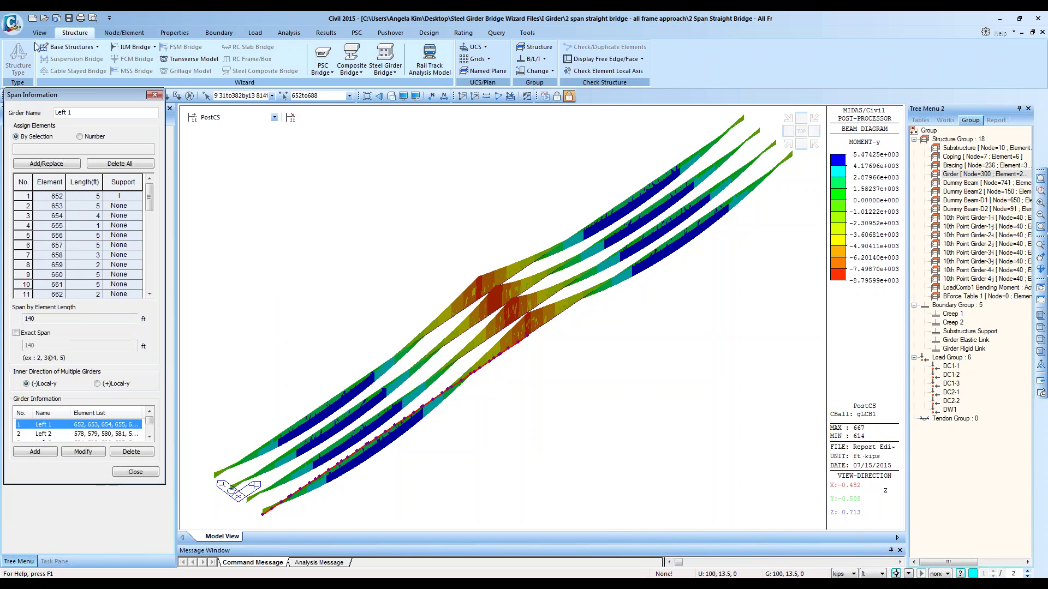
click(40, 33)
click(39, 57)
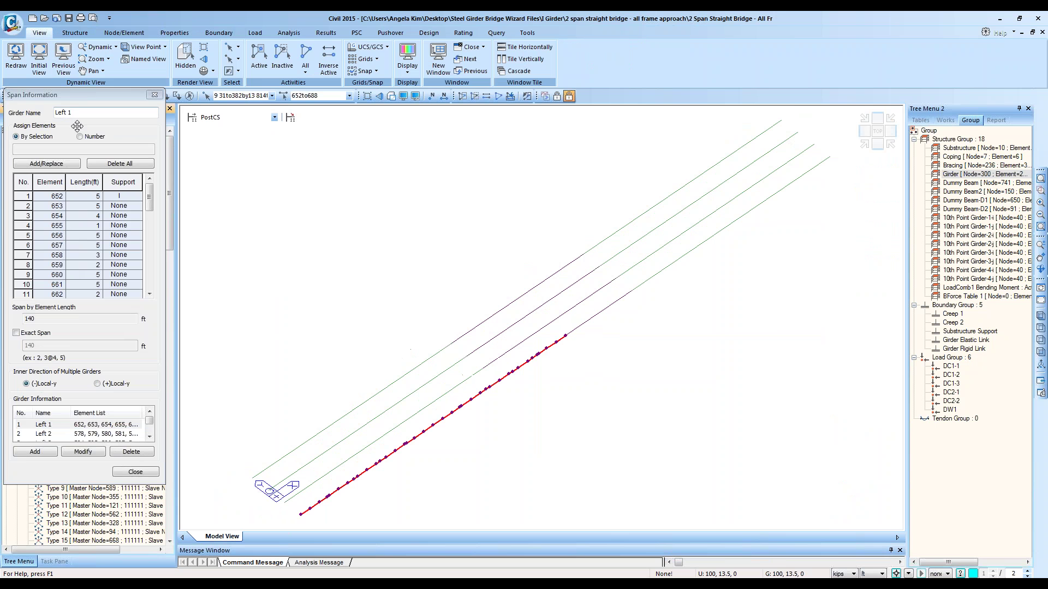
Step: Review span data for girders Left 2 through Right 4, then close Span Information
click(60, 434)
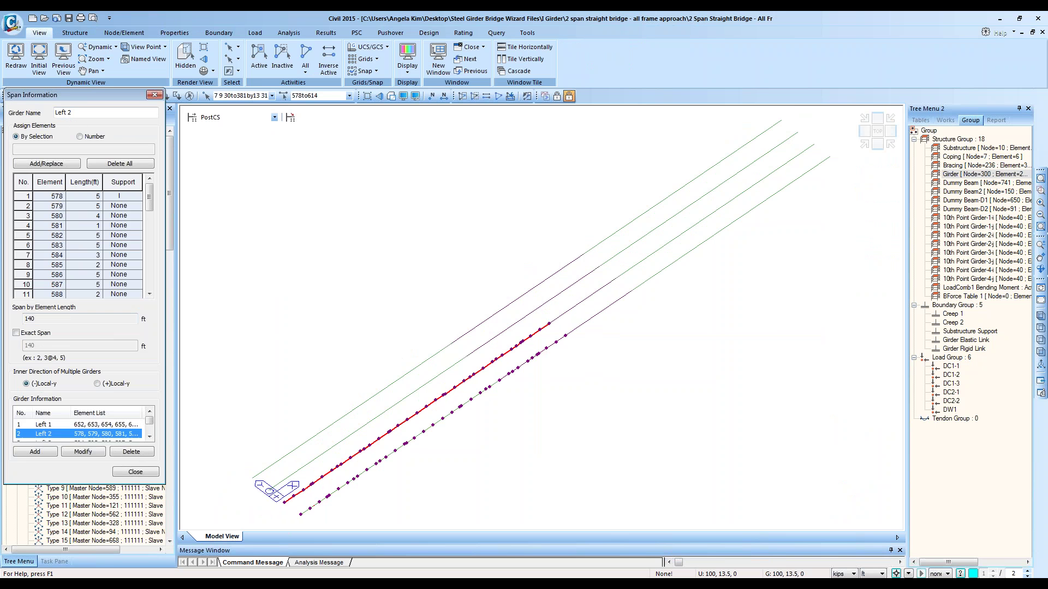
scroll(60, 434, down, 1)
click(64, 435)
scroll(63, 435, down, 1)
click(63, 435)
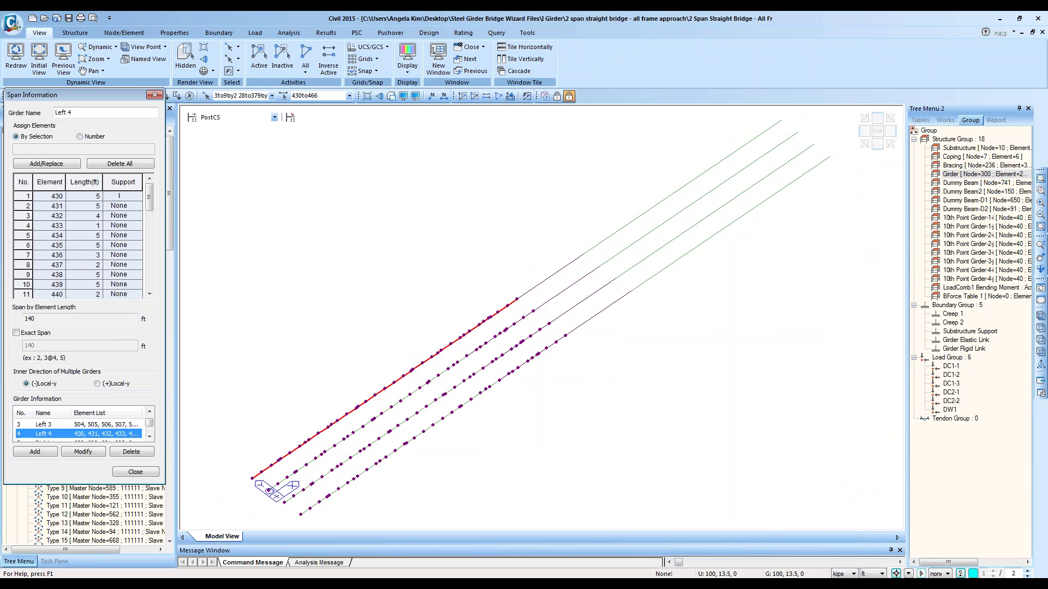
scroll(63, 435, down, 1)
click(63, 435)
scroll(64, 435, down, 1)
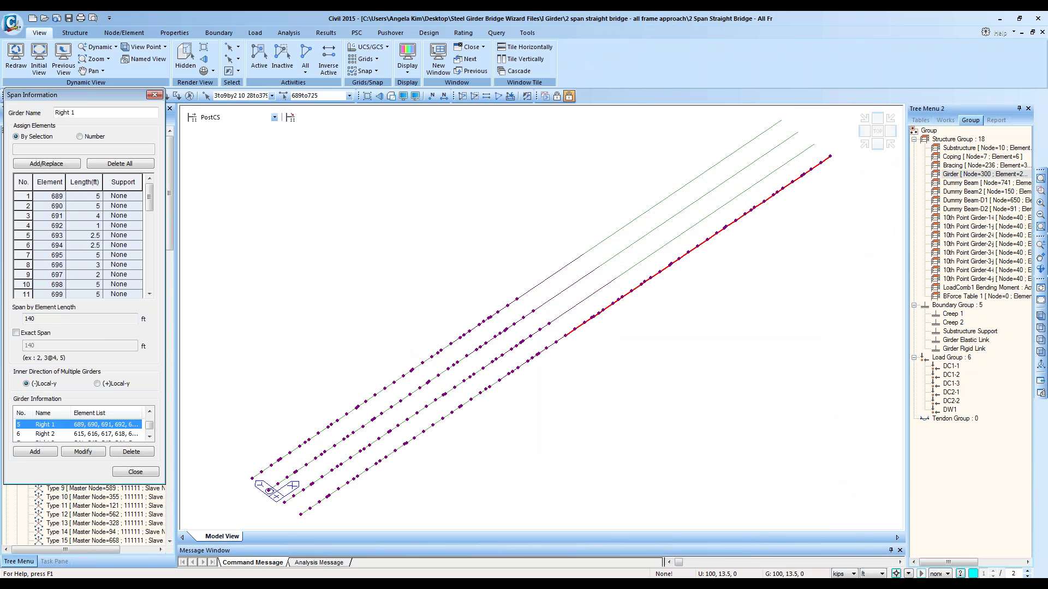
click(63, 435)
scroll(64, 435, down, 2)
scroll(65, 432, up, 1)
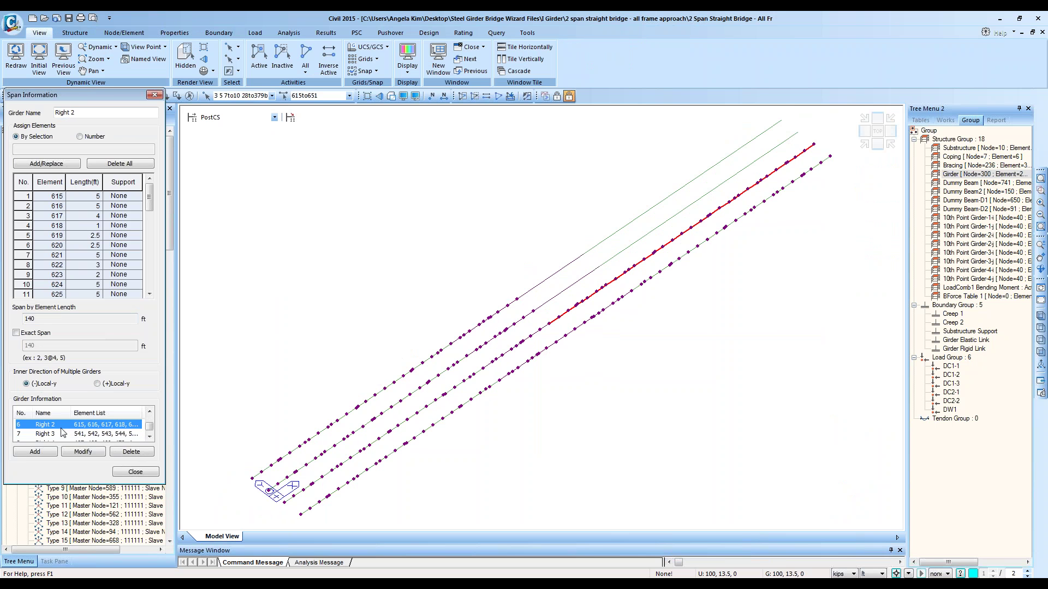
click(63, 434)
scroll(63, 434, down, 1)
click(64, 435)
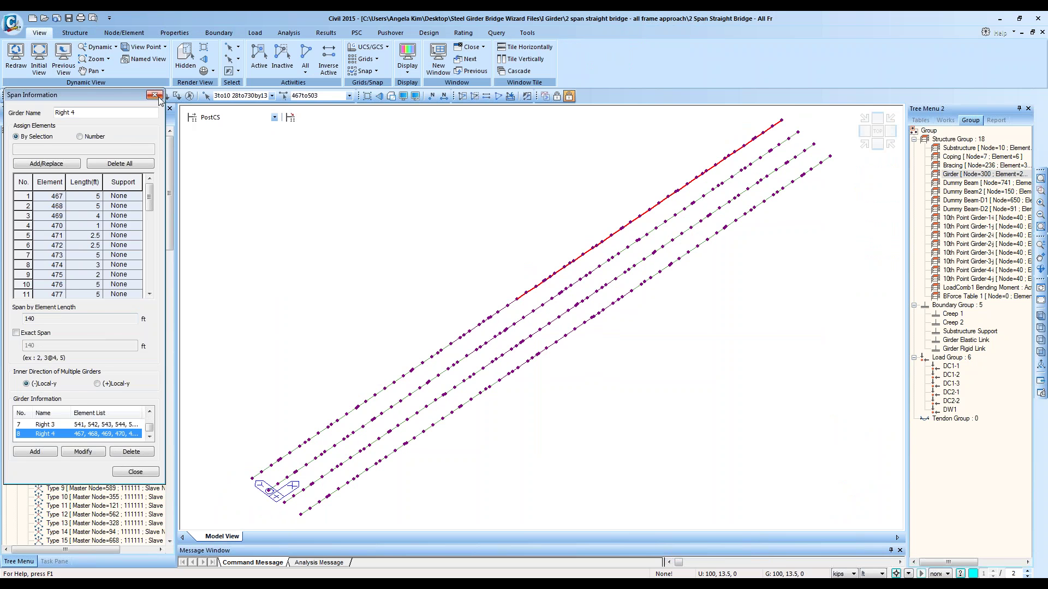
click(155, 96)
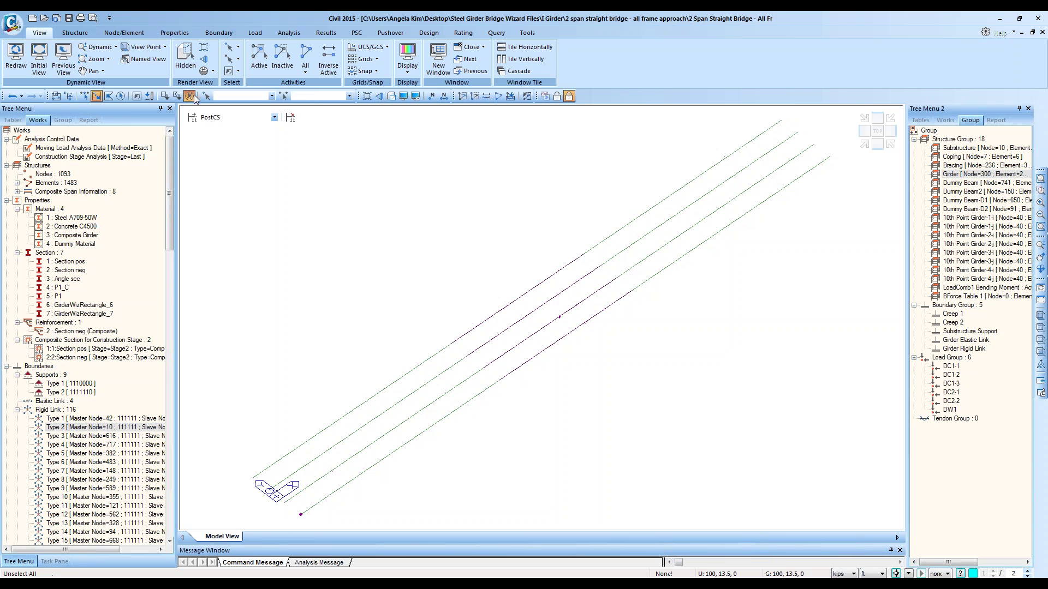
click(419, 33)
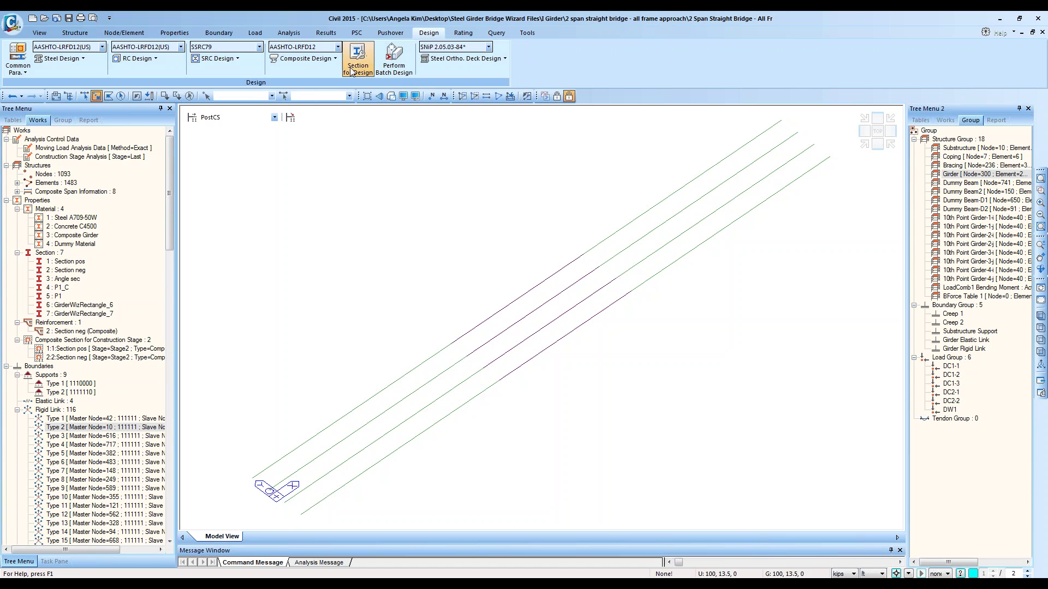
click(334, 58)
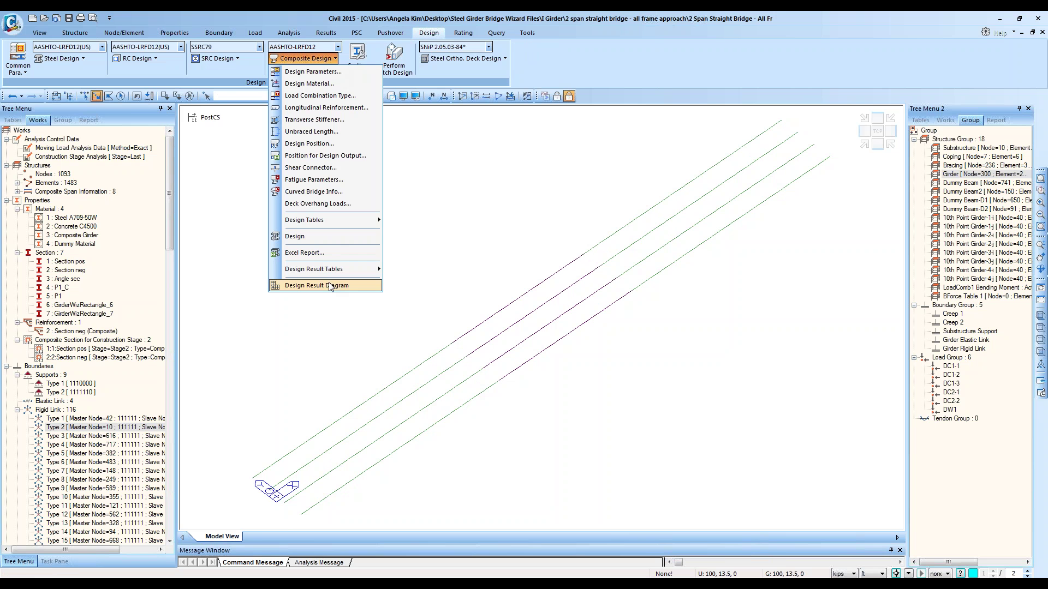
click(331, 286)
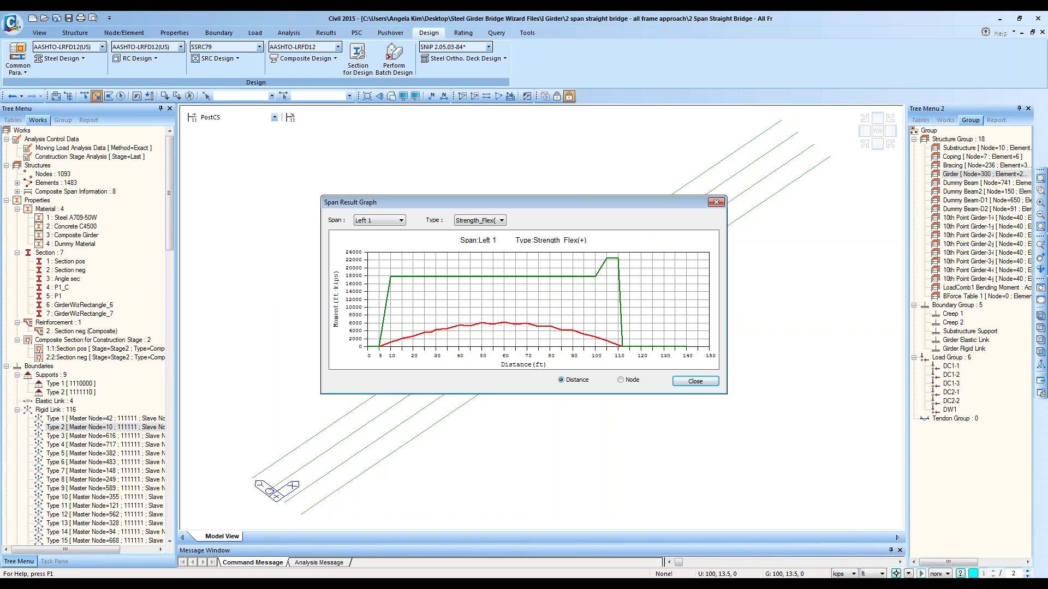
click(396, 220)
click(393, 240)
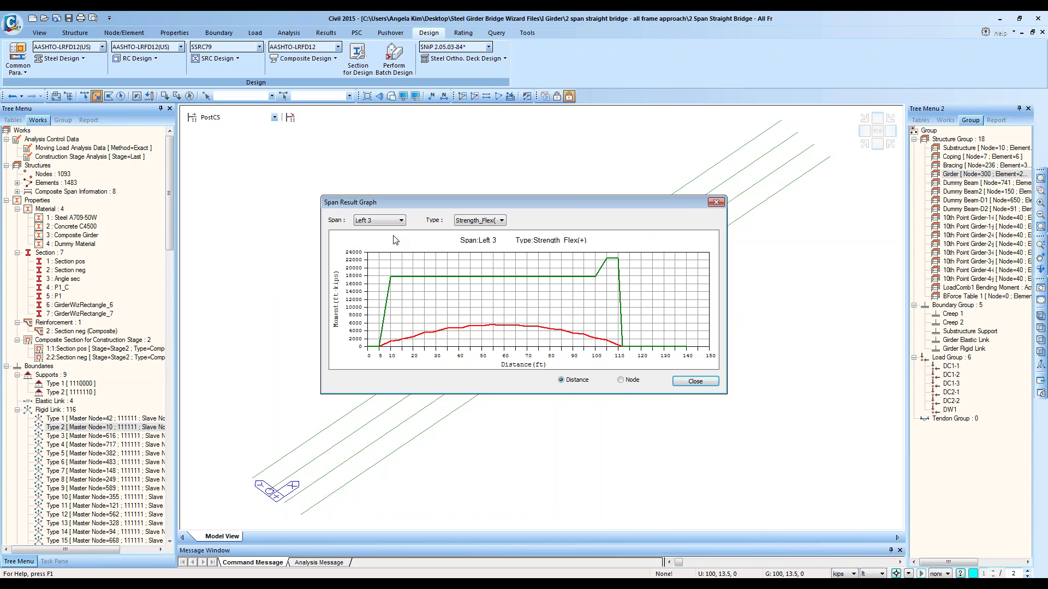
scroll(393, 236, down, 5)
click(489, 220)
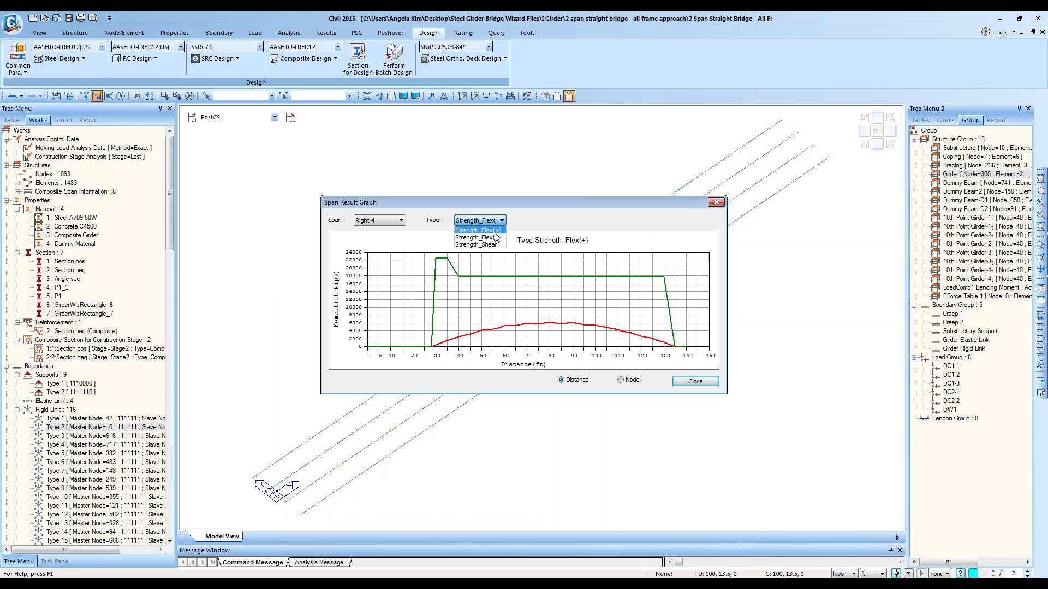
click(497, 241)
scroll(504, 280, down, 1)
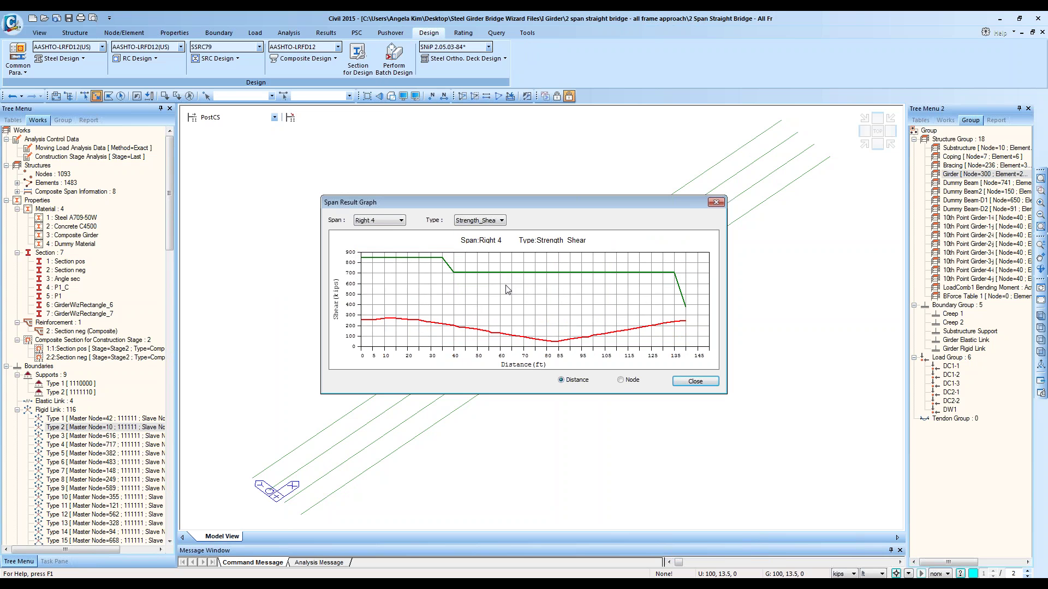
scroll(505, 286, up, 2)
click(400, 223)
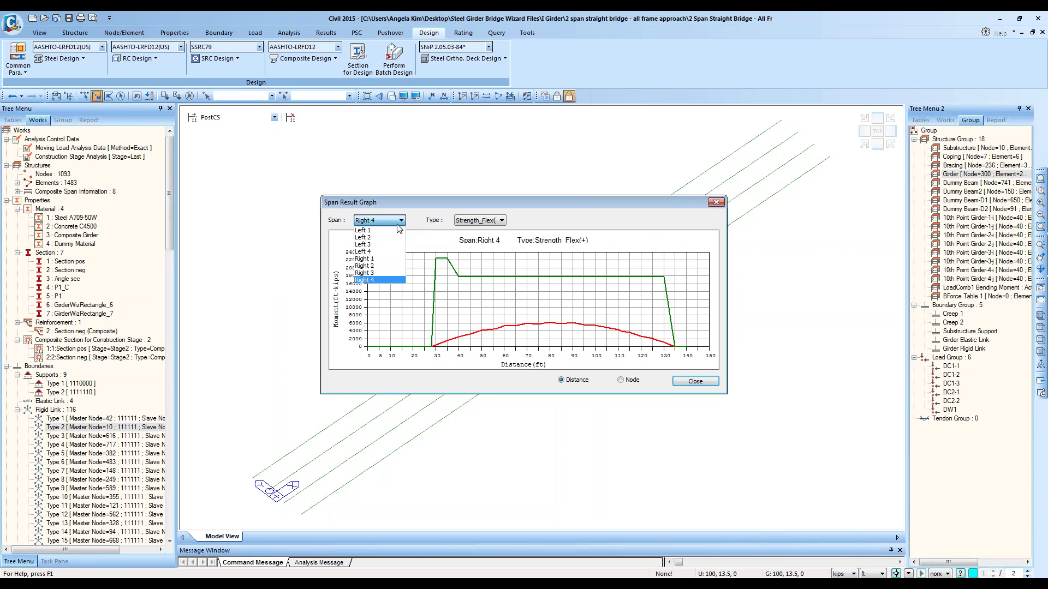
click(391, 238)
scroll(399, 265, down, 6)
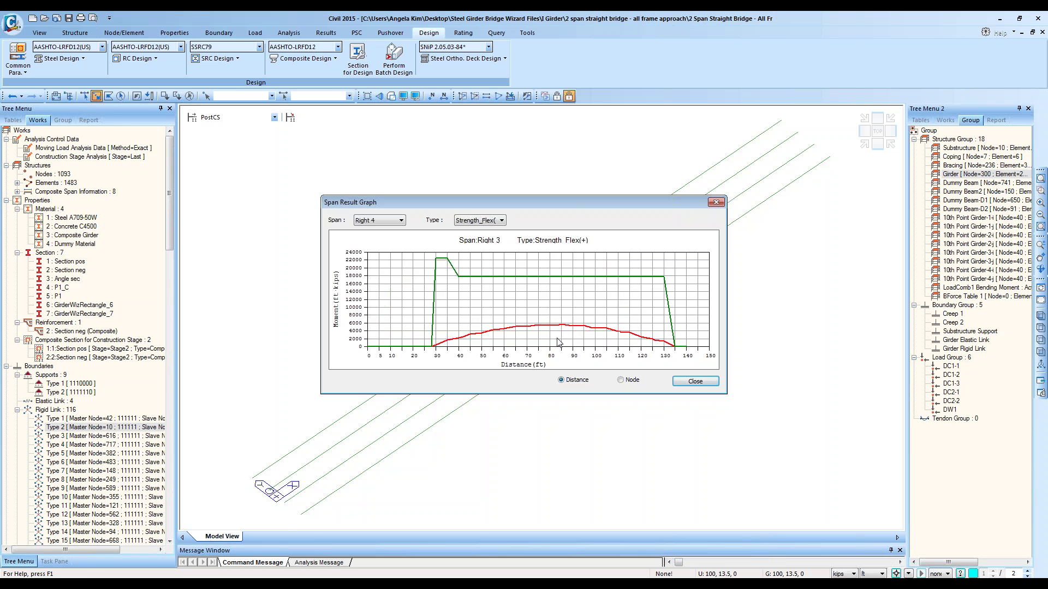
scroll(540, 312, up, 7)
click(696, 381)
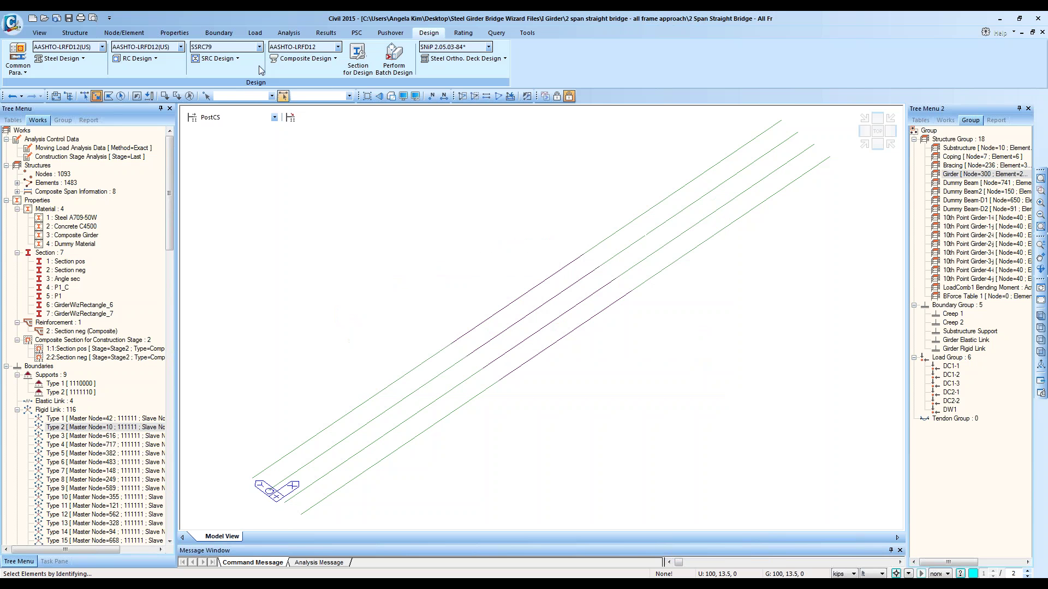
Step: Open the Composite Design menu to reveal the Design Result Tables submenu, including span checking
click(325, 59)
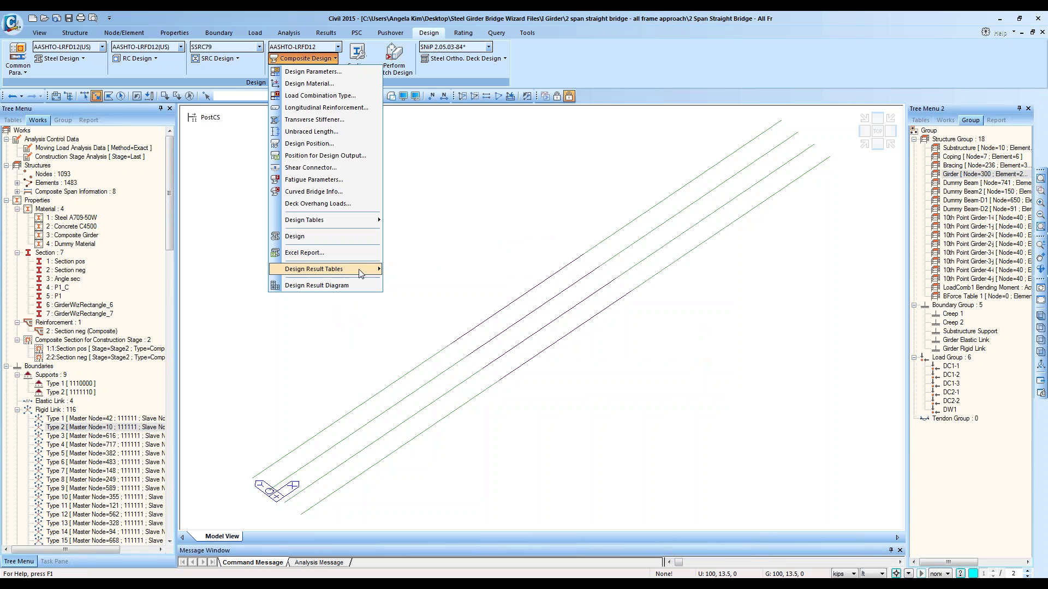
mouse_move(360, 273)
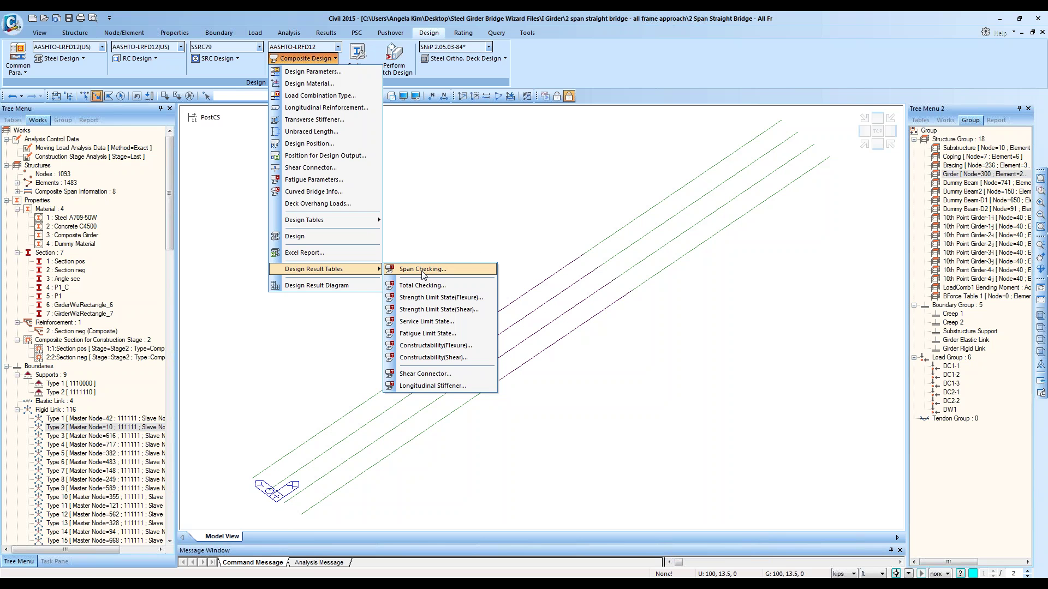
Step: Open the Span Checking design result table and accept the default record activation
click(423, 269)
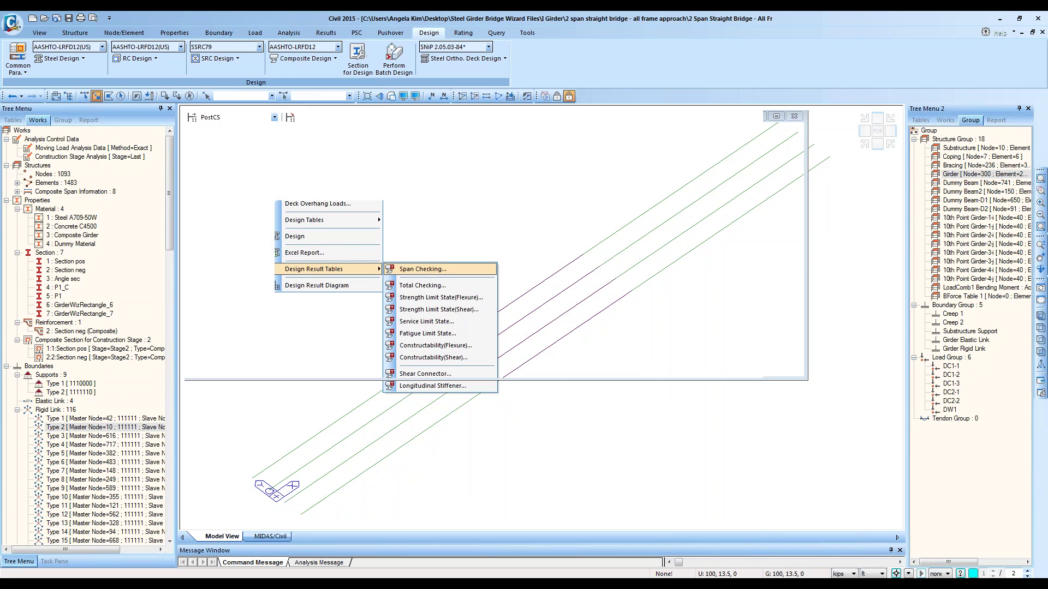
click(573, 373)
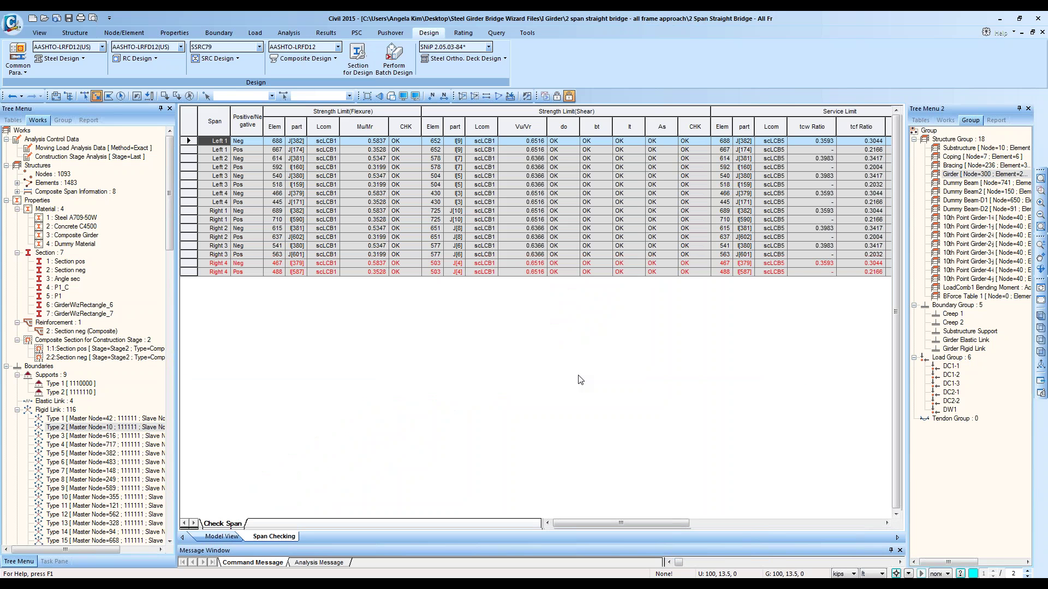
Step: Accept the record activation and narrow the Positive/Negative column
click(226, 167)
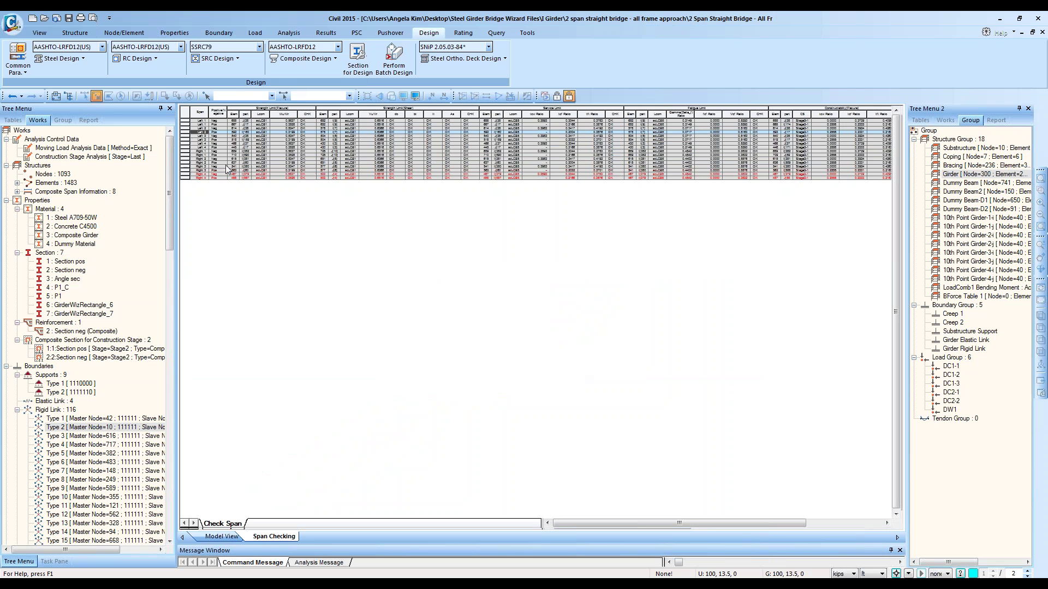
ctrl+scroll(245, 189, up, 4)
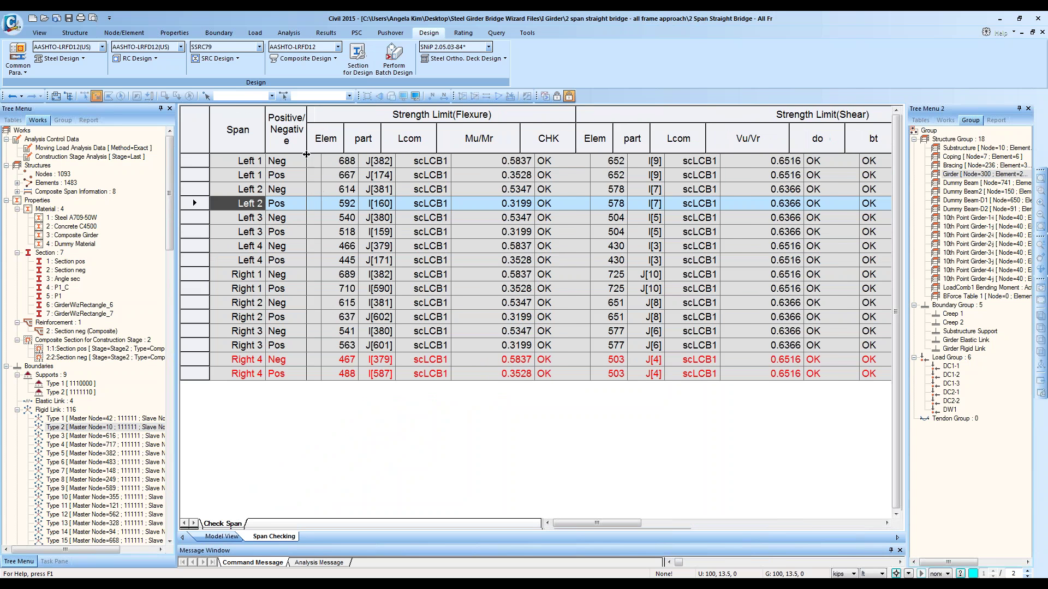
mouse_move(319, 145)
mouse_down()
mouse_move(308, 146)
mouse_move(310, 136)
mouse_up()
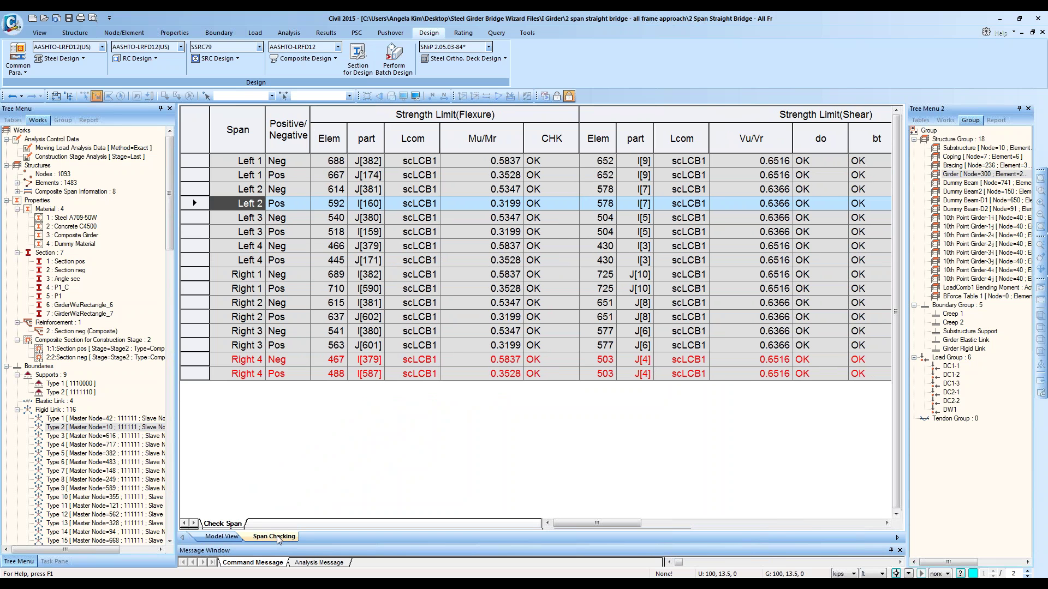
Step: Browse the span rows from Left 1 to Right 4 and select the Span cells
click(252, 161)
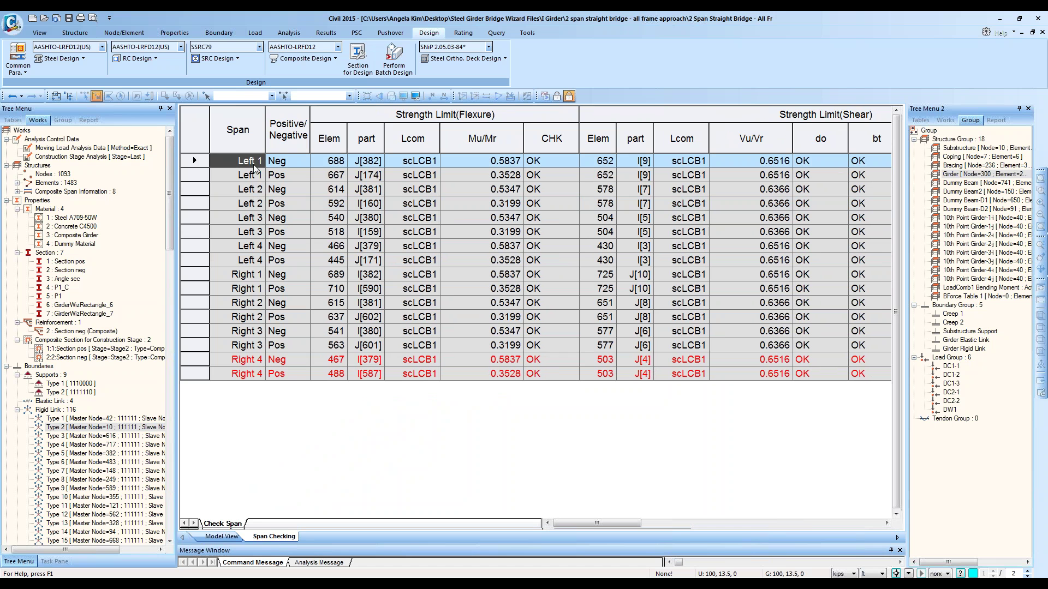
click(255, 175)
click(254, 189)
click(251, 260)
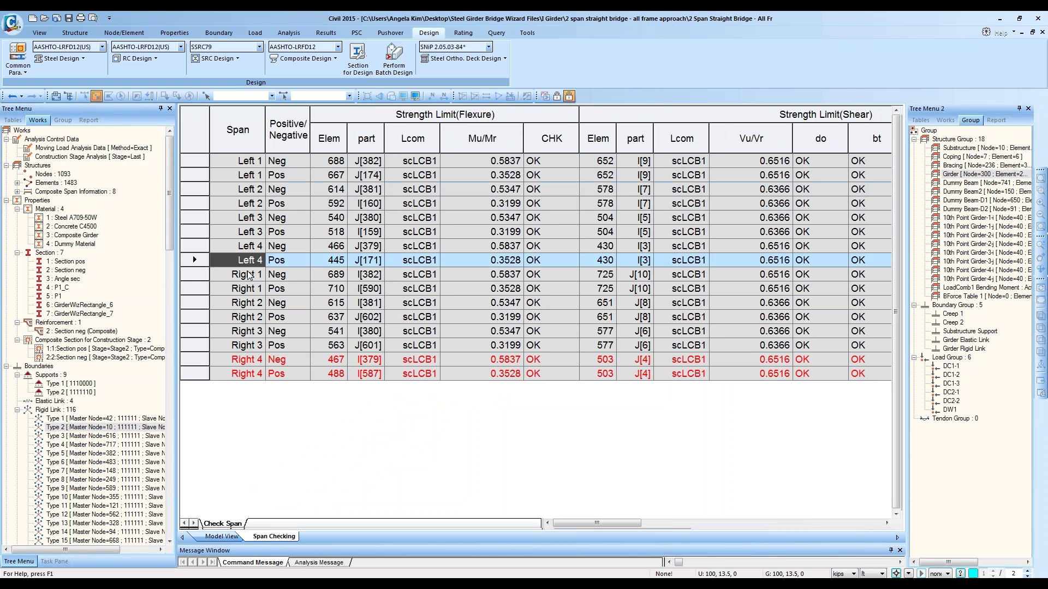
click(250, 275)
click(246, 374)
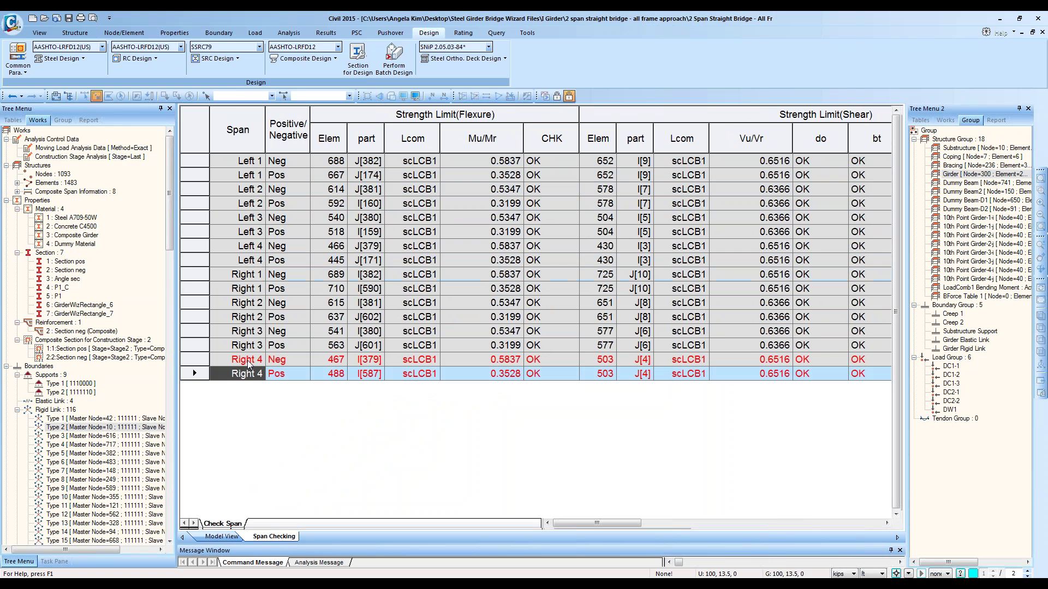
click(240, 160)
drag(241, 160, 242, 261)
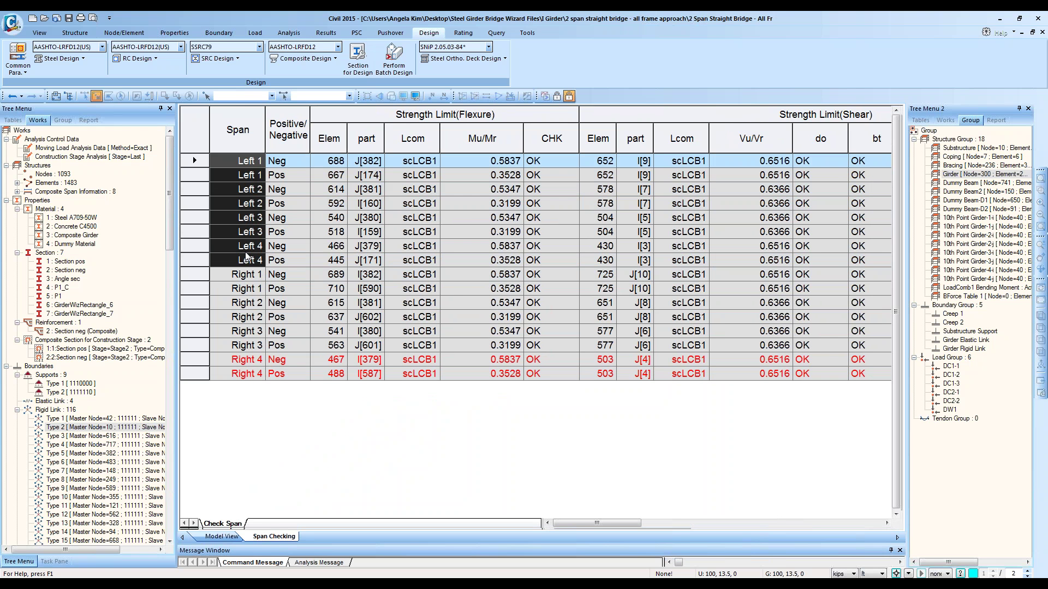
drag(249, 159, 245, 372)
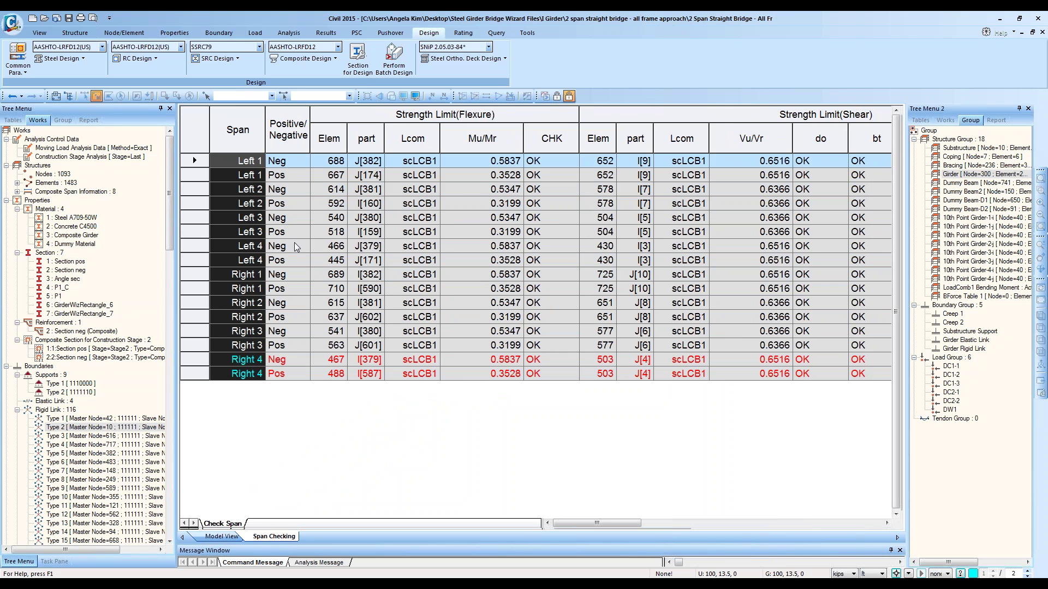
key(Down)
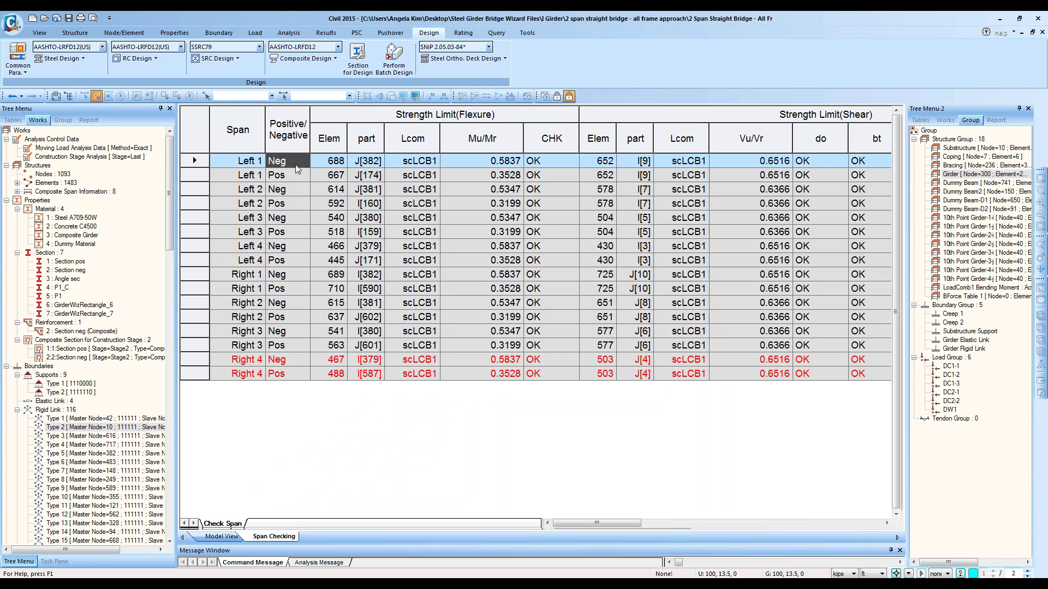
Step: Select all result columns from Elem onward and narrow them together
click(193, 174)
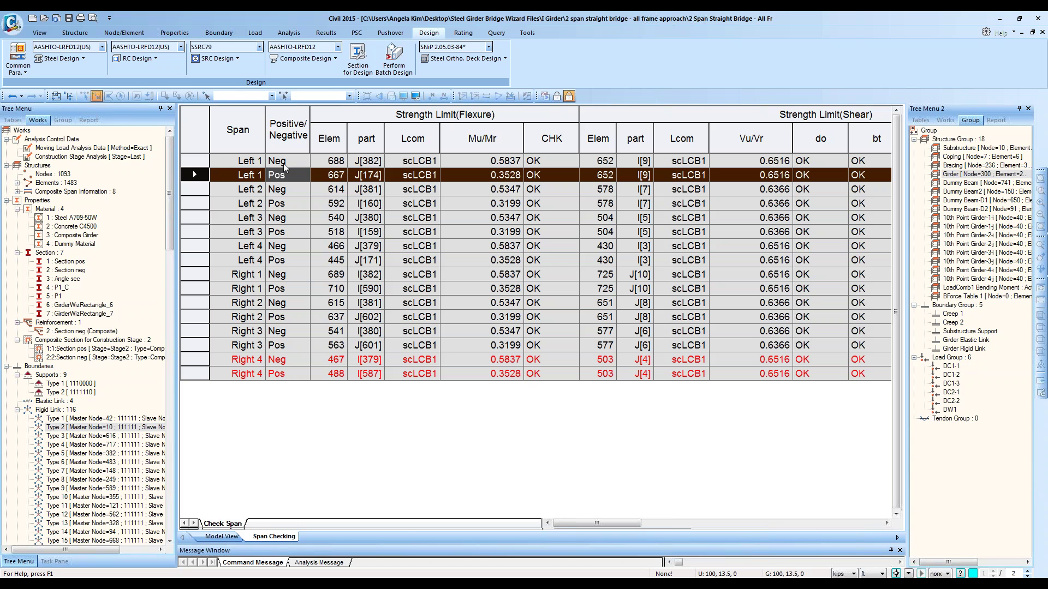
click(481, 118)
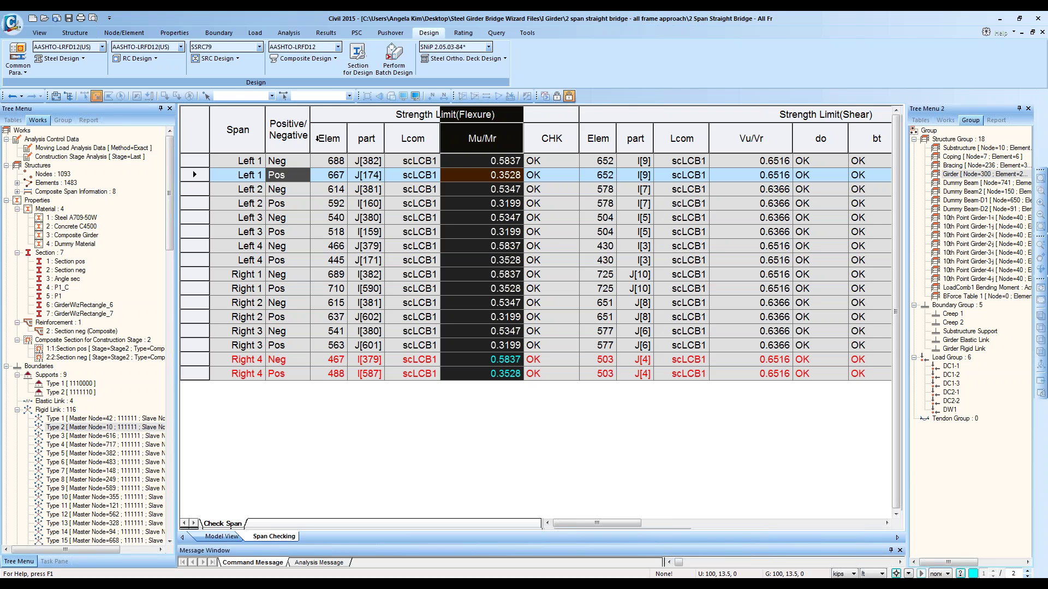
click(296, 122)
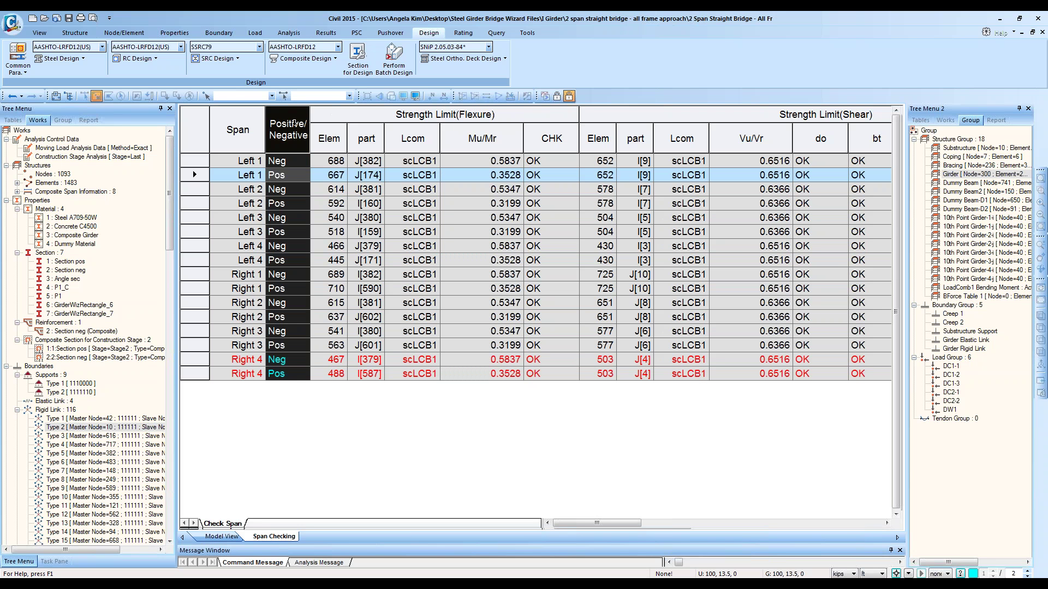
click(322, 114)
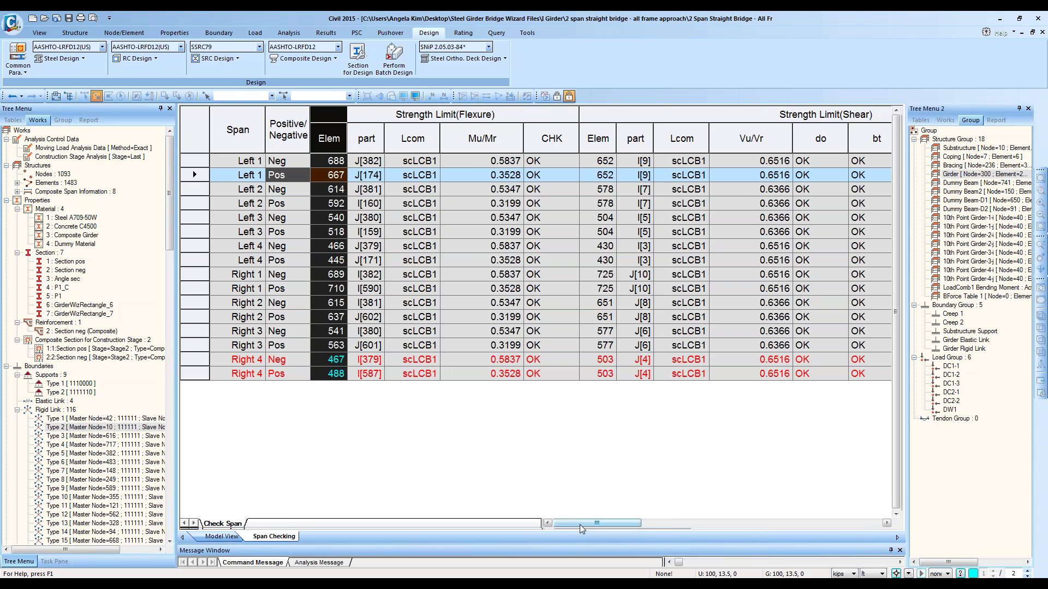
mouse_move(581, 524)
mouse_down()
mouse_move(603, 530)
mouse_move(578, 528)
mouse_up()
drag(330, 111, 1015, 125)
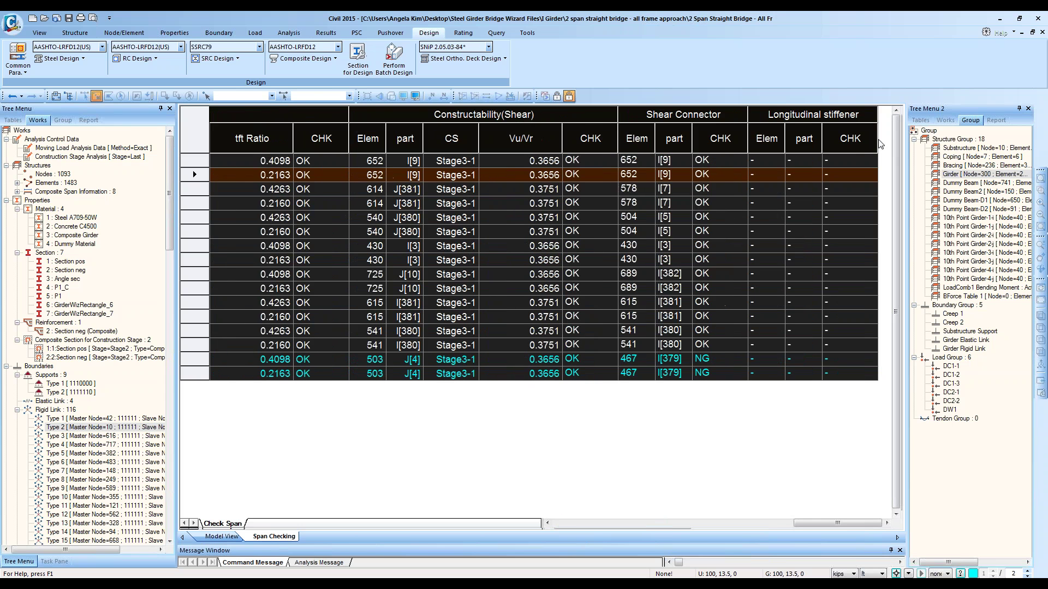
drag(876, 139, 793, 145)
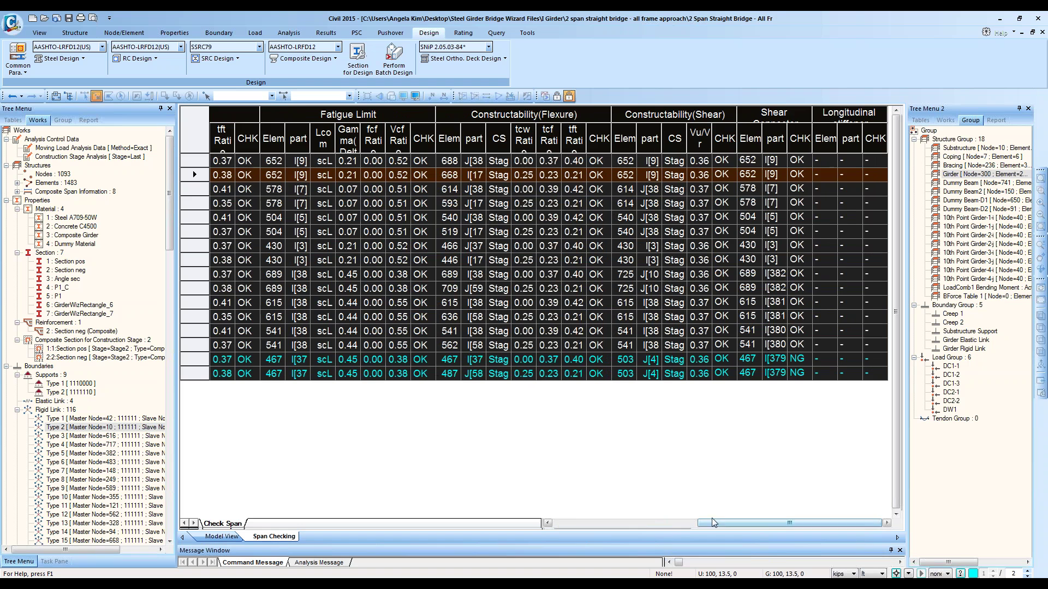
click(610, 523)
click(475, 331)
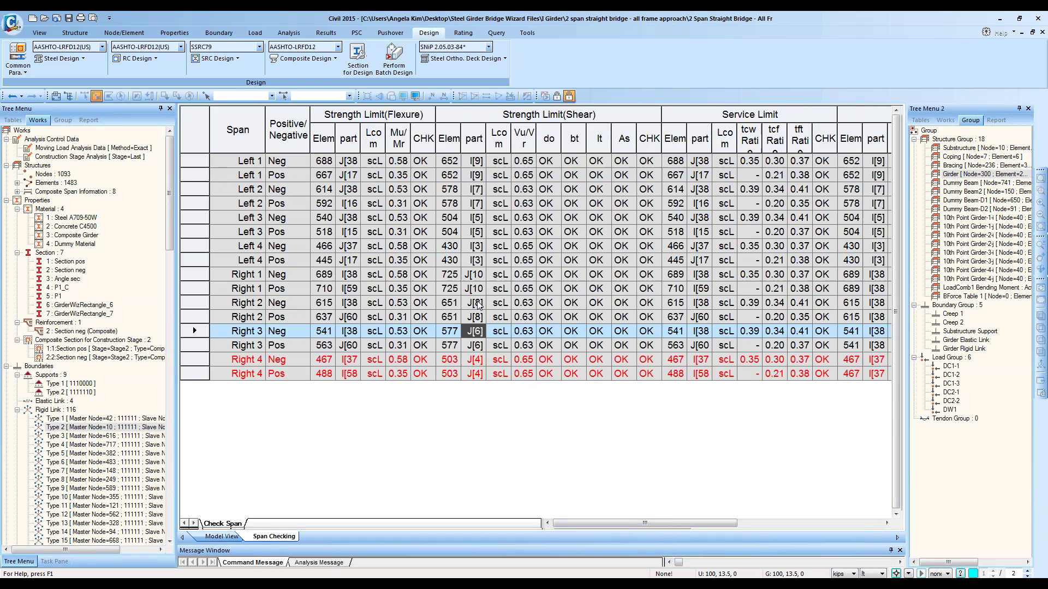
ctrl+scroll(446, 272, up, 1)
ctrl+scroll(447, 275, down, 4)
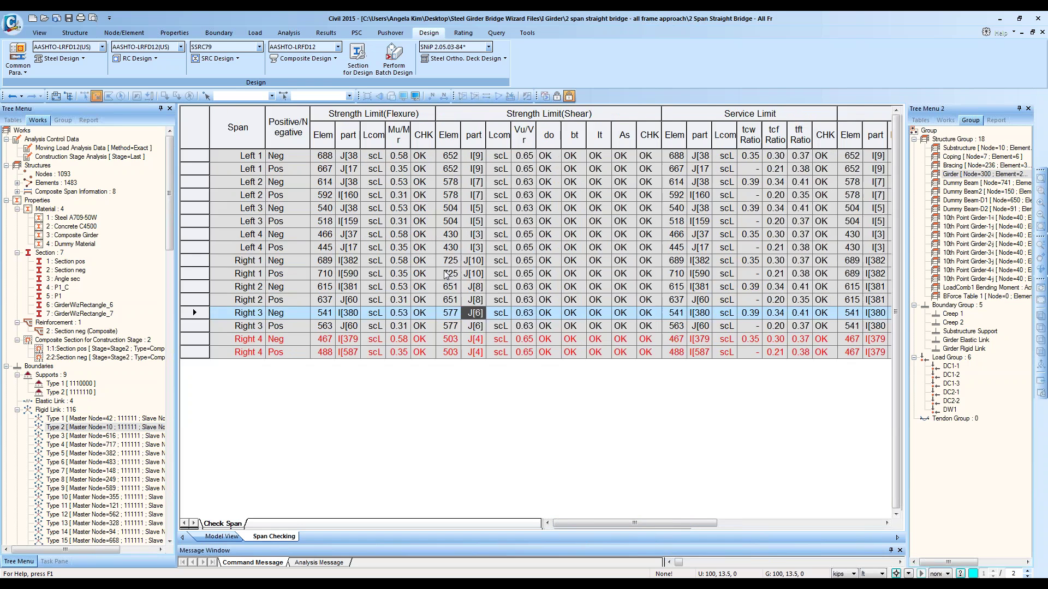
ctrl+scroll(446, 275, up, 2)
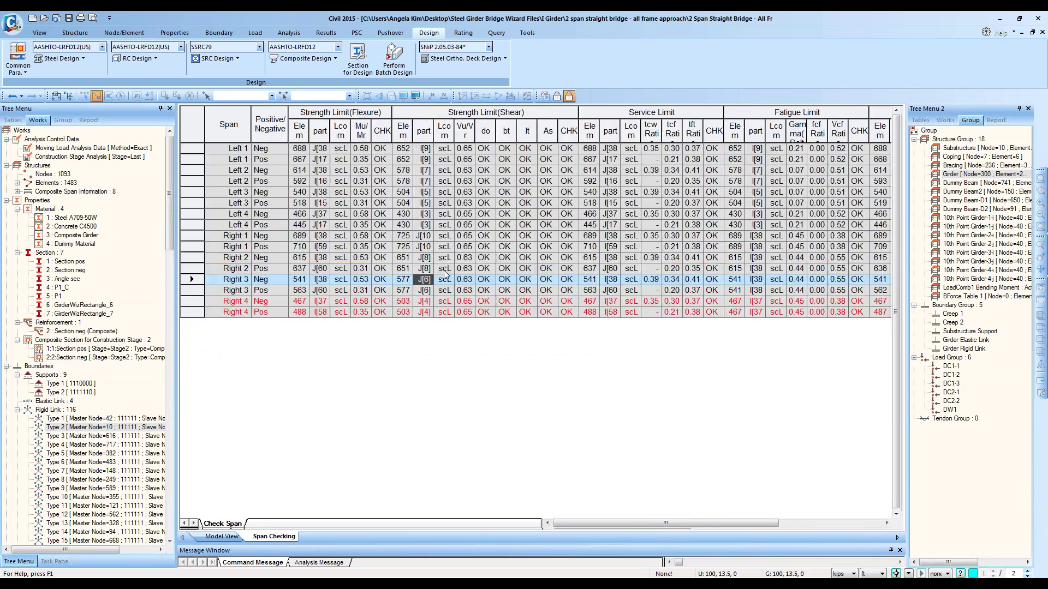
ctrl+scroll(446, 276, up, 1)
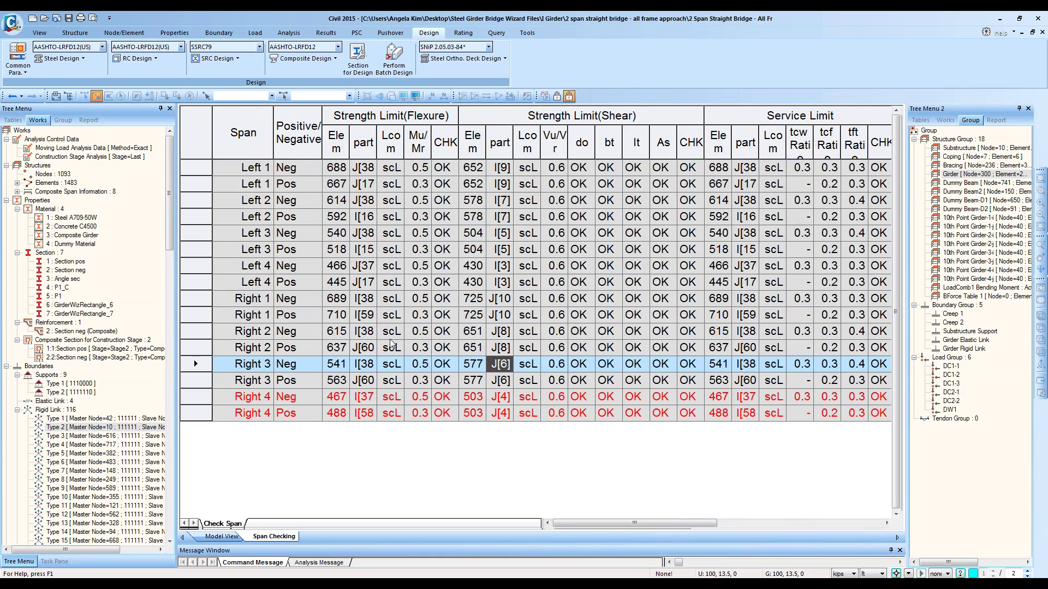
ctrl+scroll(437, 275, down, 3)
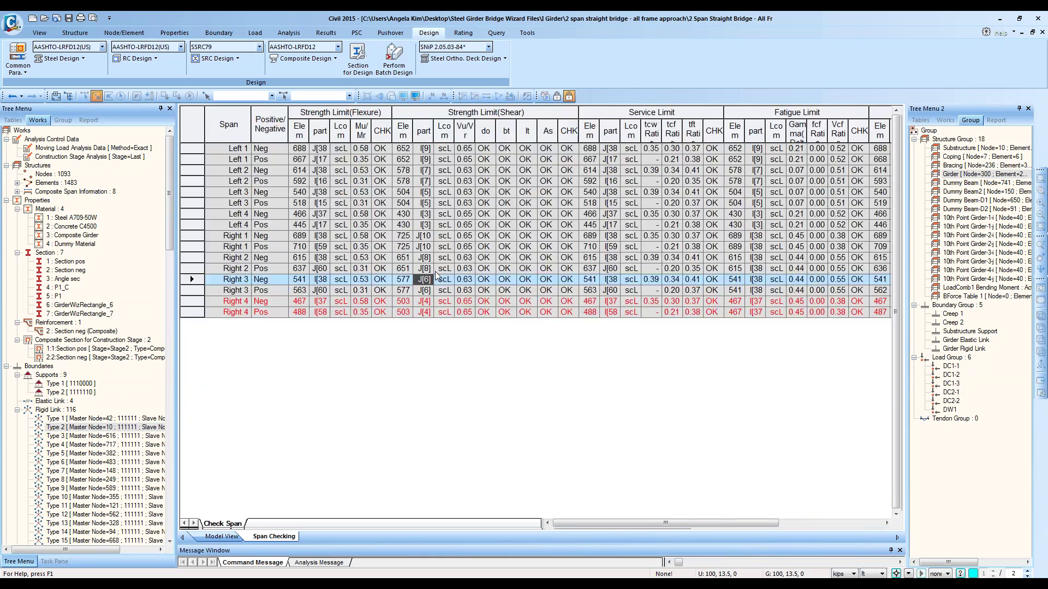
ctrl+scroll(436, 275, up, 2)
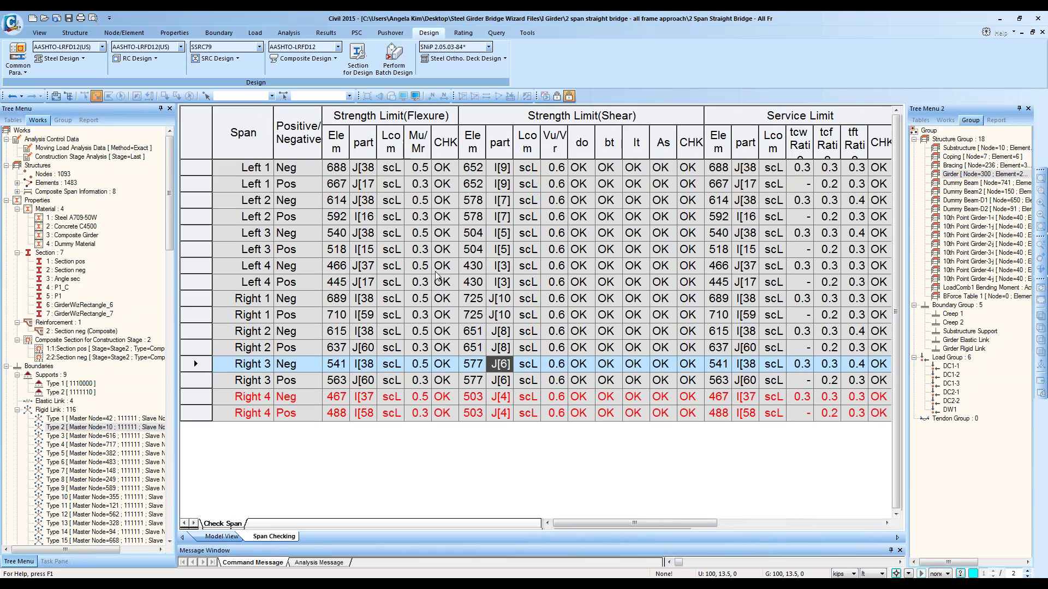
ctrl+scroll(437, 275, down, 2)
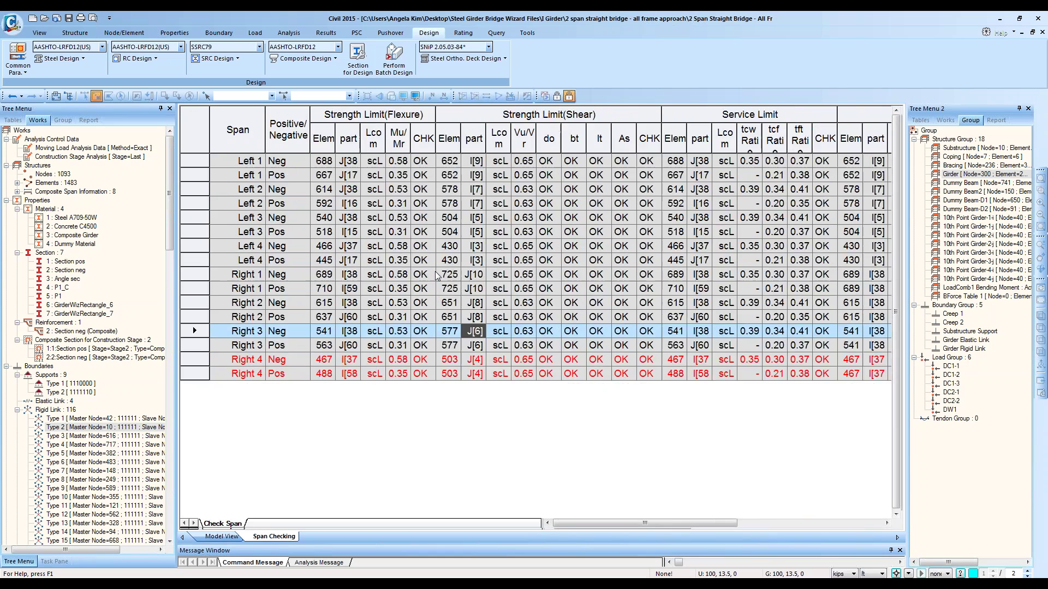
ctrl+scroll(437, 276, up, 2)
ctrl+scroll(437, 275, down, 2)
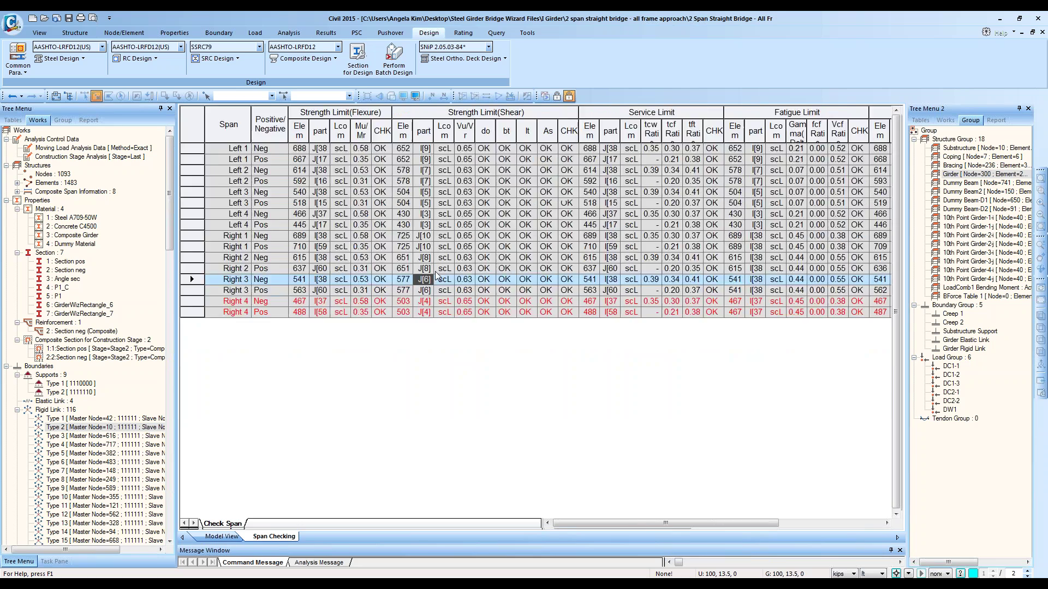
ctrl+scroll(436, 275, up, 2)
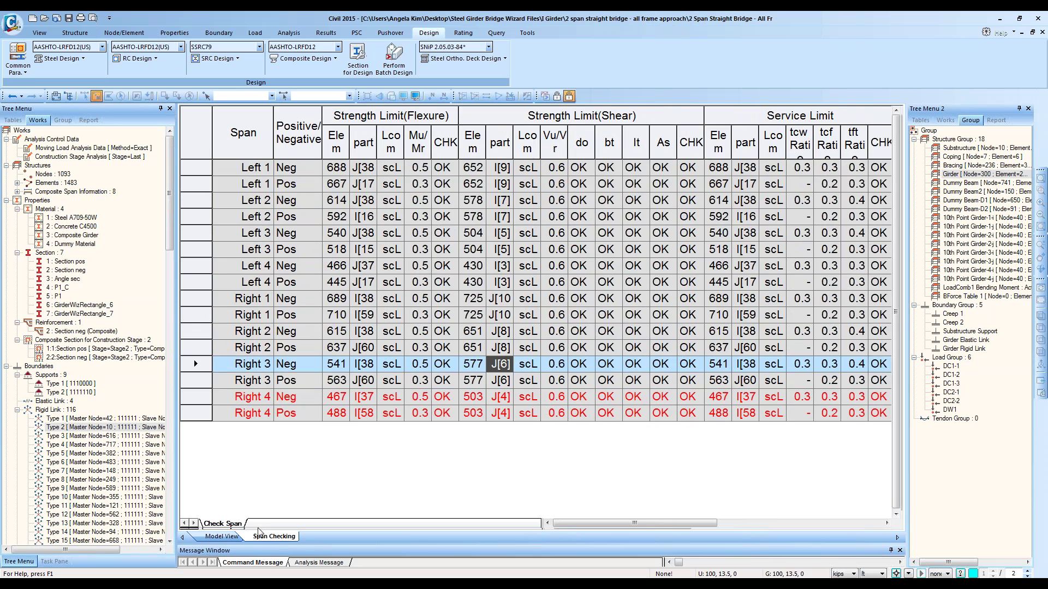
ctrl+scroll(352, 282, down, 2)
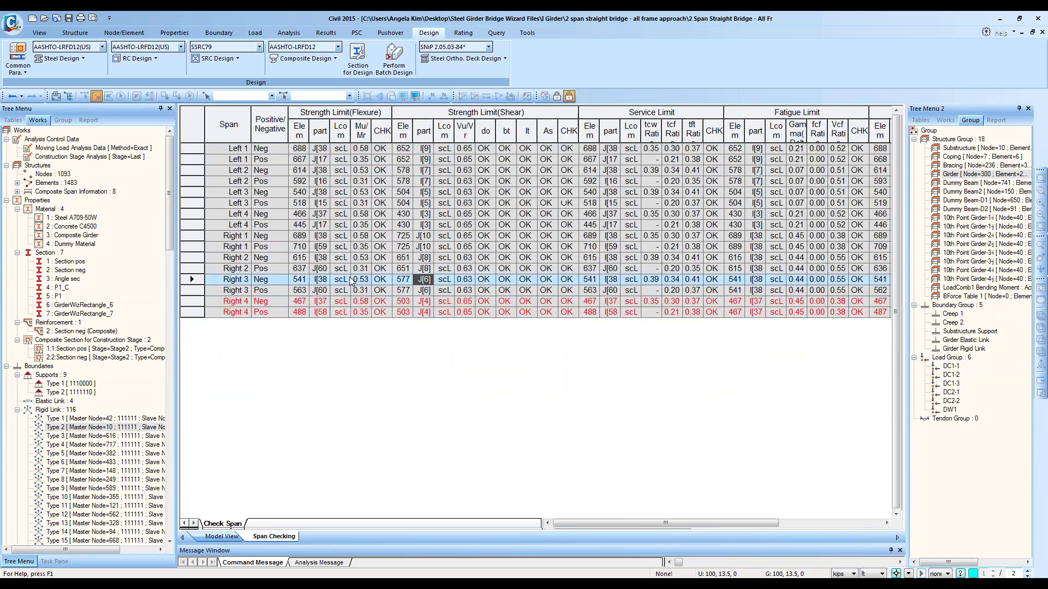
ctrl+scroll(351, 282, up, 2)
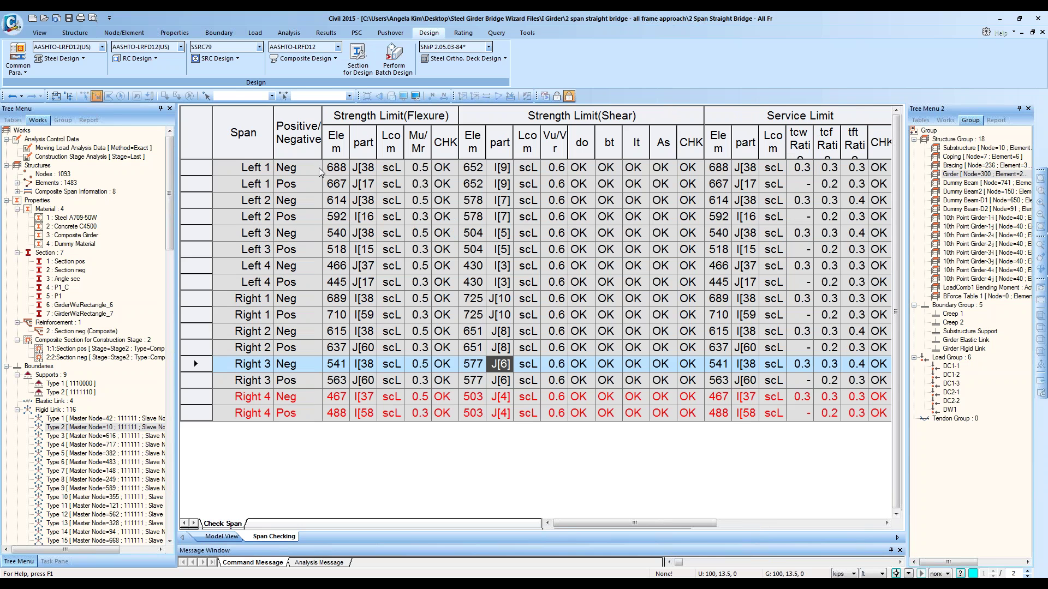
click(314, 166)
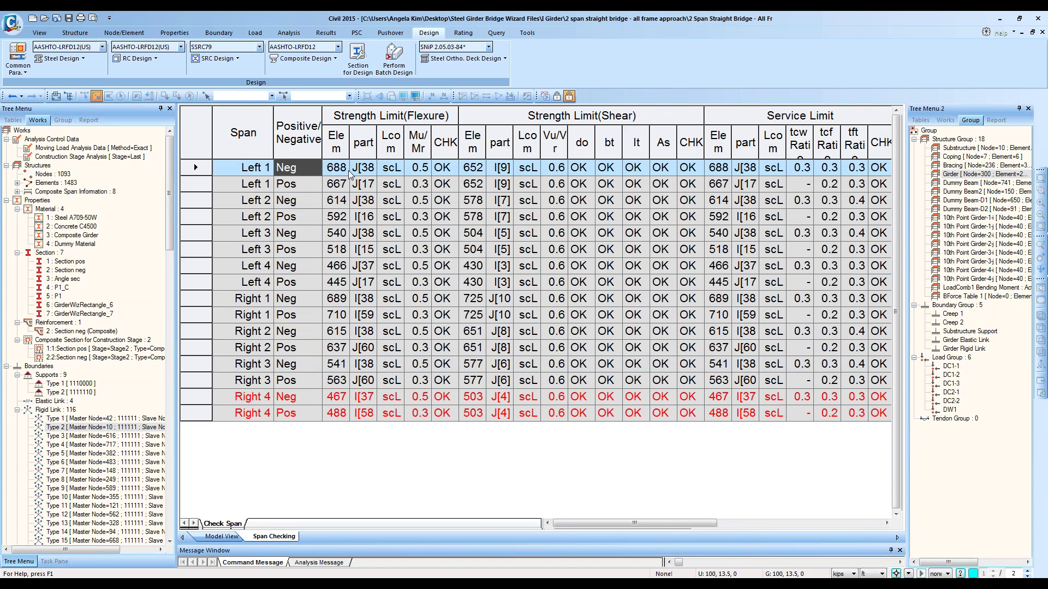
Step: Check the flexure result columns, then scroll right and widen the Shear Connector CHK column
drag(338, 115, 439, 119)
click(438, 120)
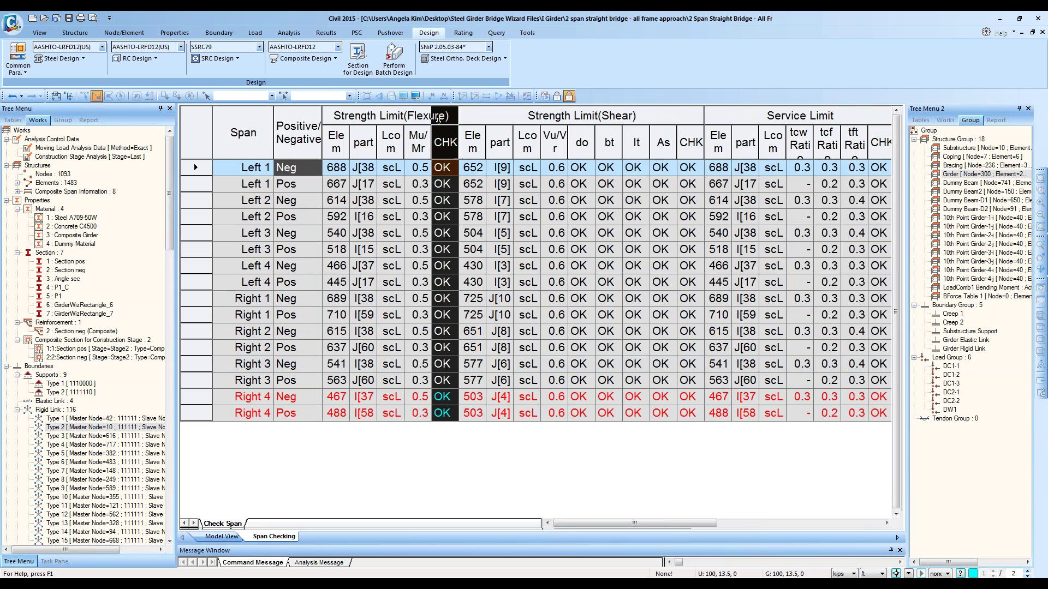
click(466, 254)
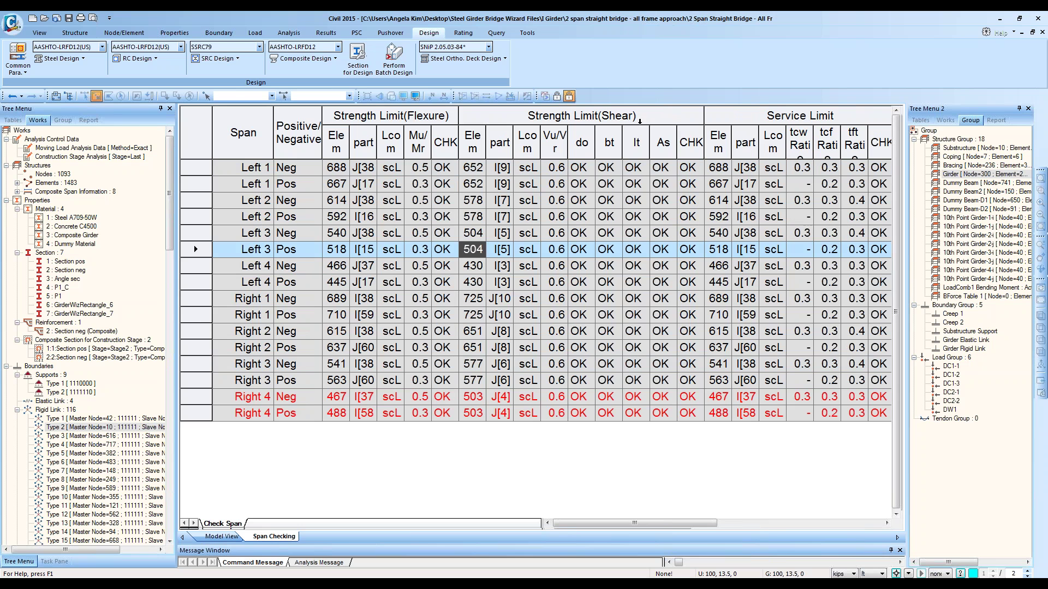
drag(672, 523, 795, 523)
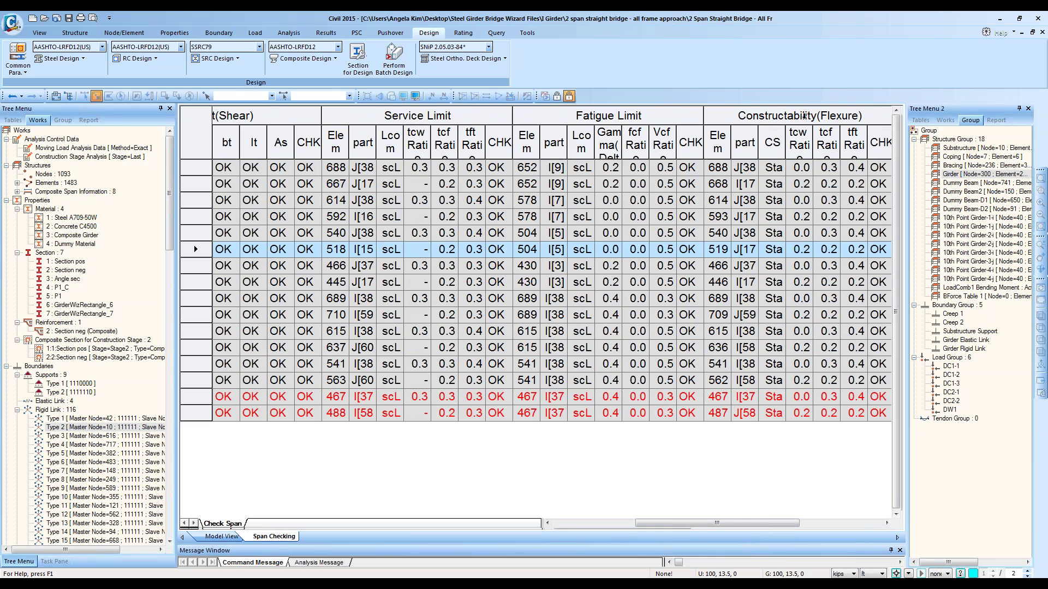
drag(807, 525, 872, 536)
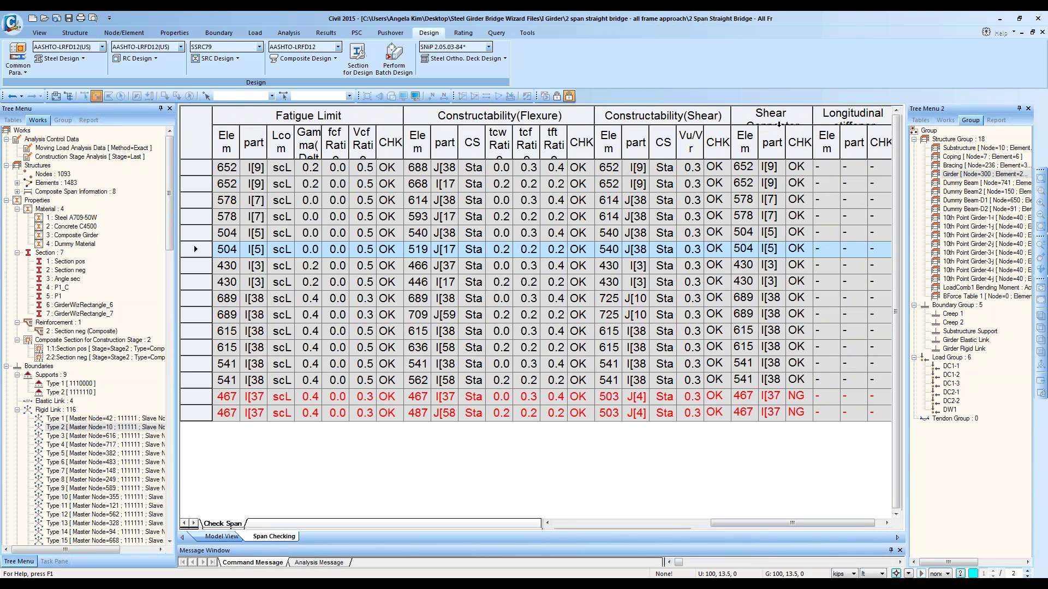
drag(812, 116, 830, 116)
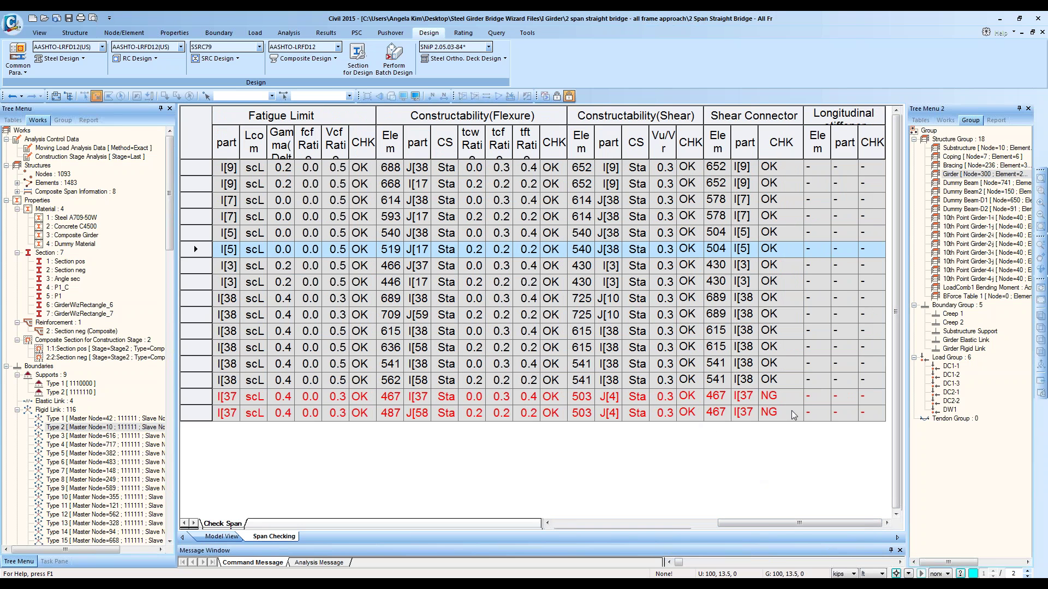
Step: Highlight the two Right 4 rows and their NG shear connector results
drag(791, 399, 784, 419)
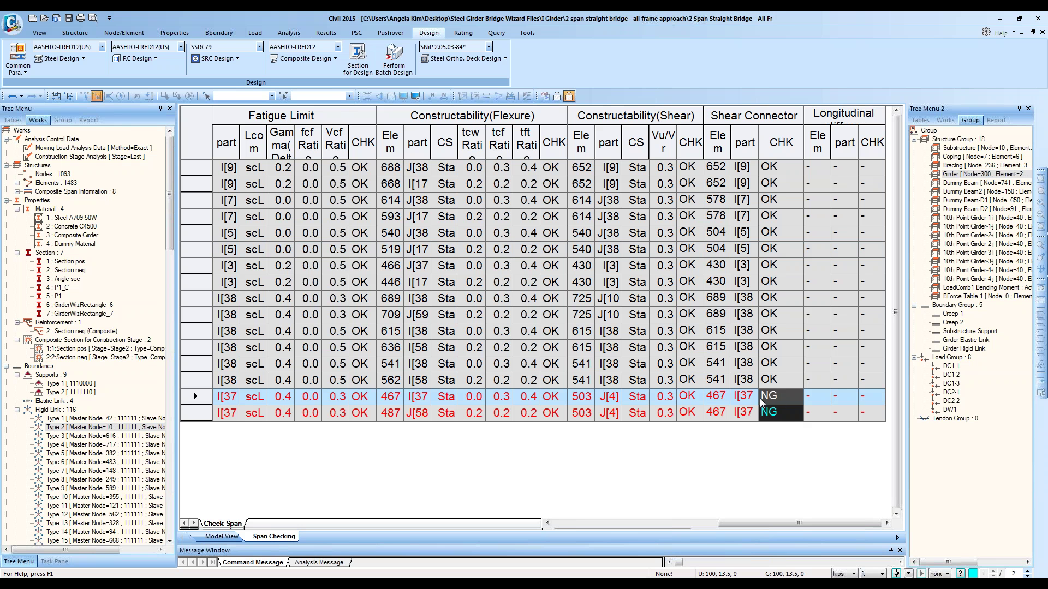
drag(775, 401, 595, 487)
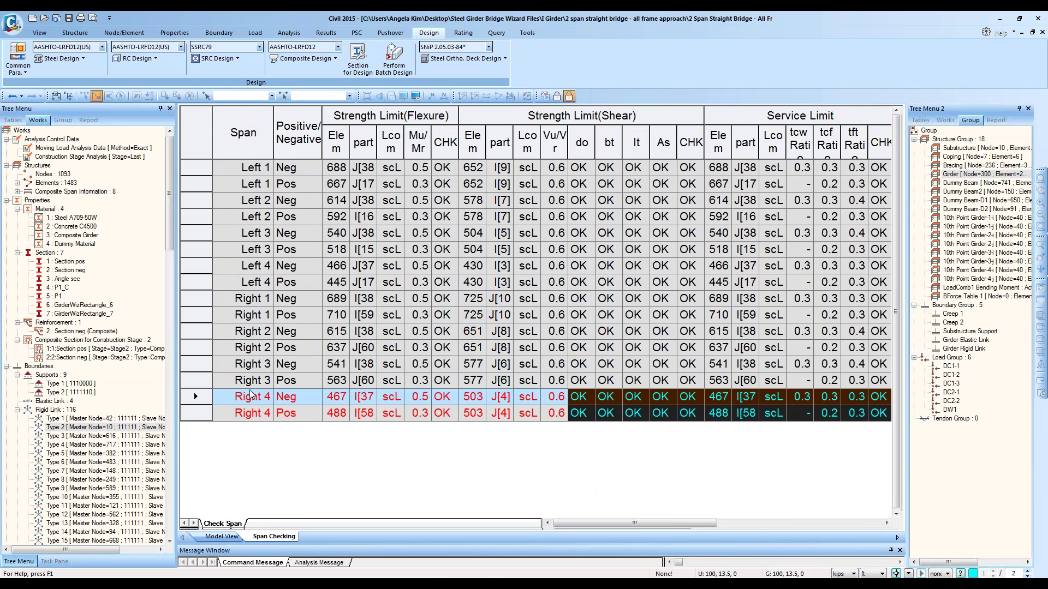
drag(235, 396, 481, 415)
drag(671, 425, 980, 454)
click(783, 414)
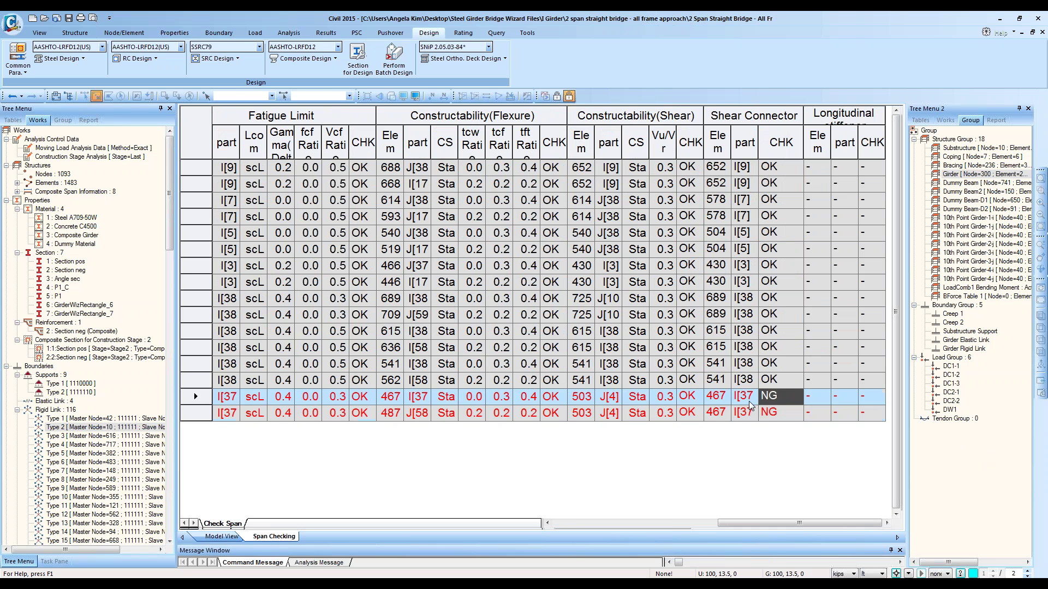
drag(790, 411, 242, 402)
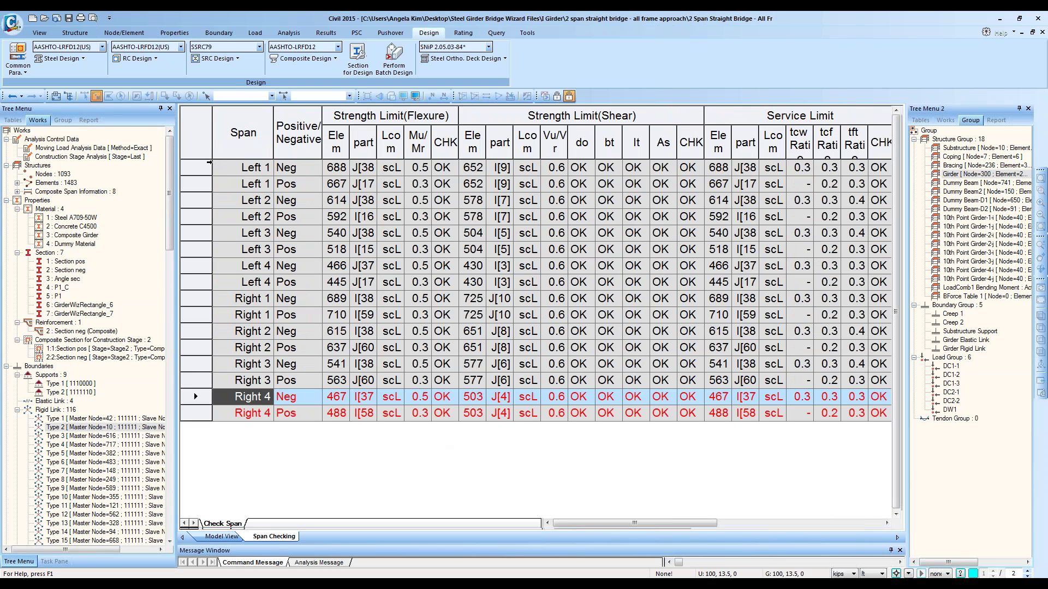
Step: Return to the Left 1 Neg row and autofit the flexure Elem column
click(206, 165)
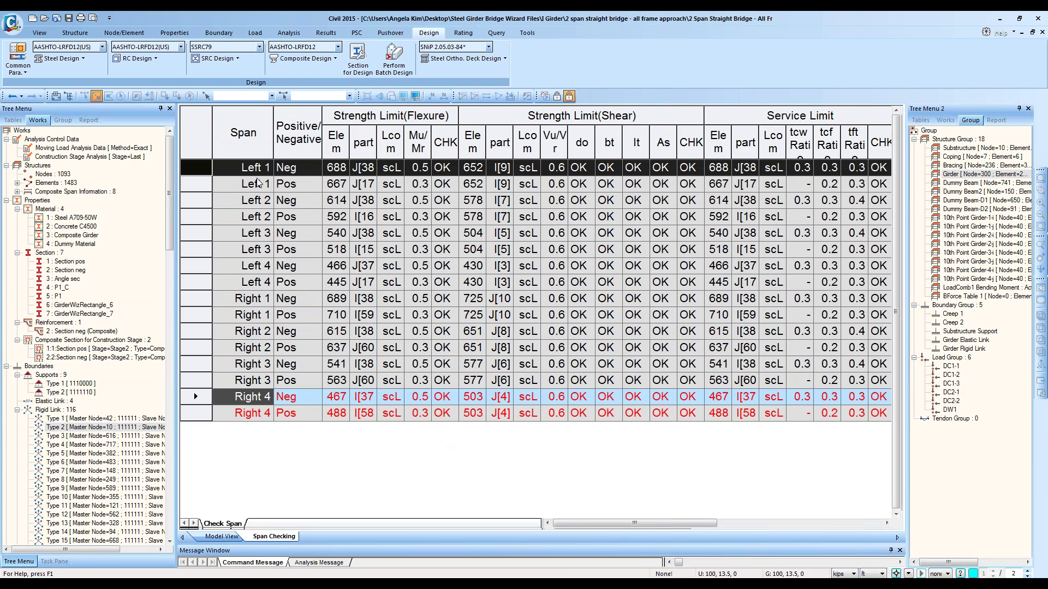
ctrl+scroll(297, 183, down, 2)
ctrl+scroll(296, 183, up, 1)
double_click(351, 142)
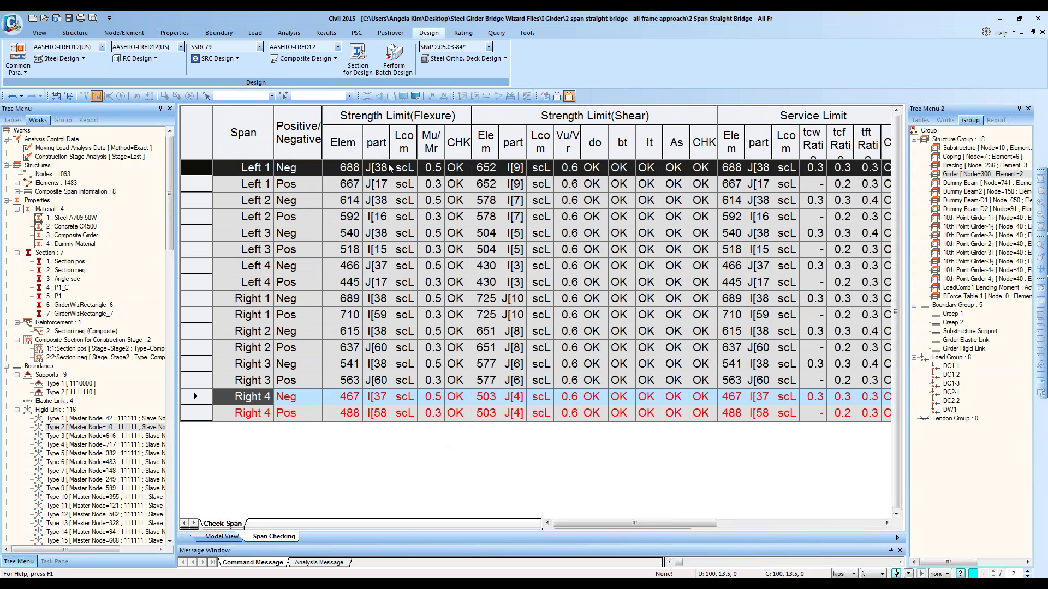
Step: Autofit the flexure part and Lcom columns to show J[382] and scLCB1, reviewing all rows
double_click(391, 150)
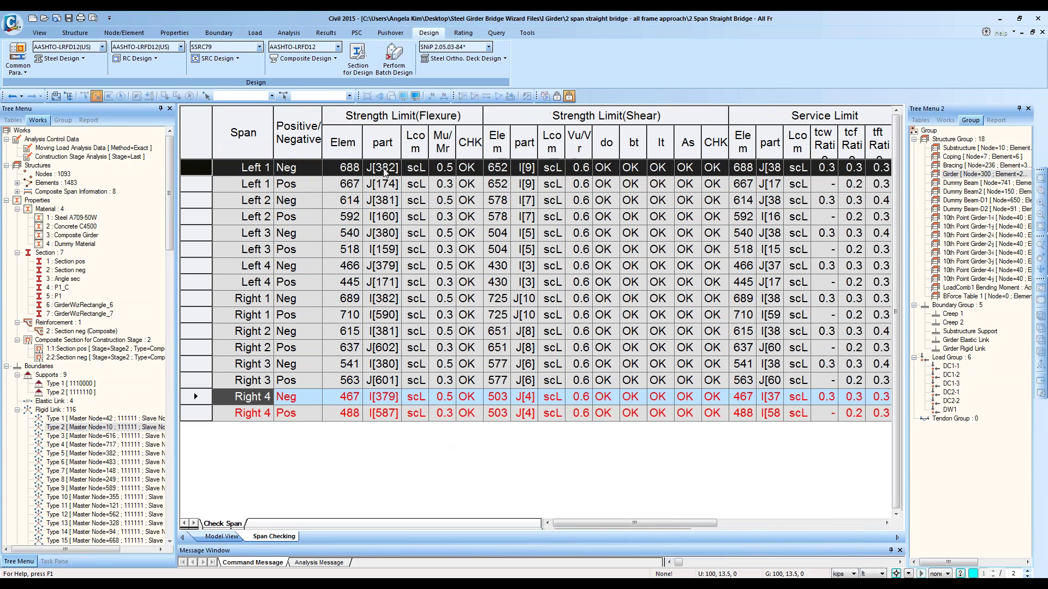
click(380, 168)
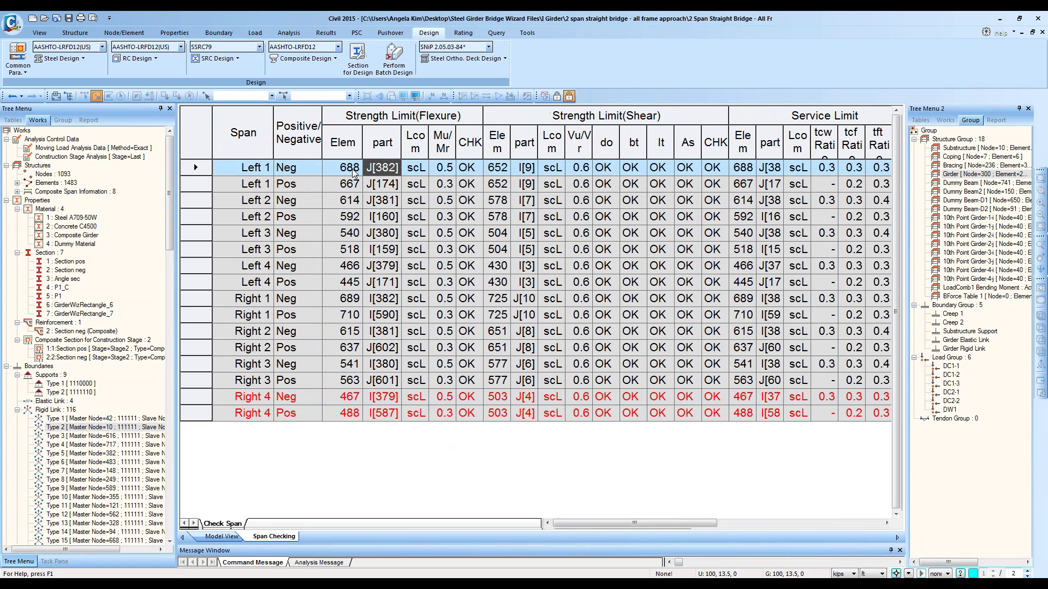
click(295, 169)
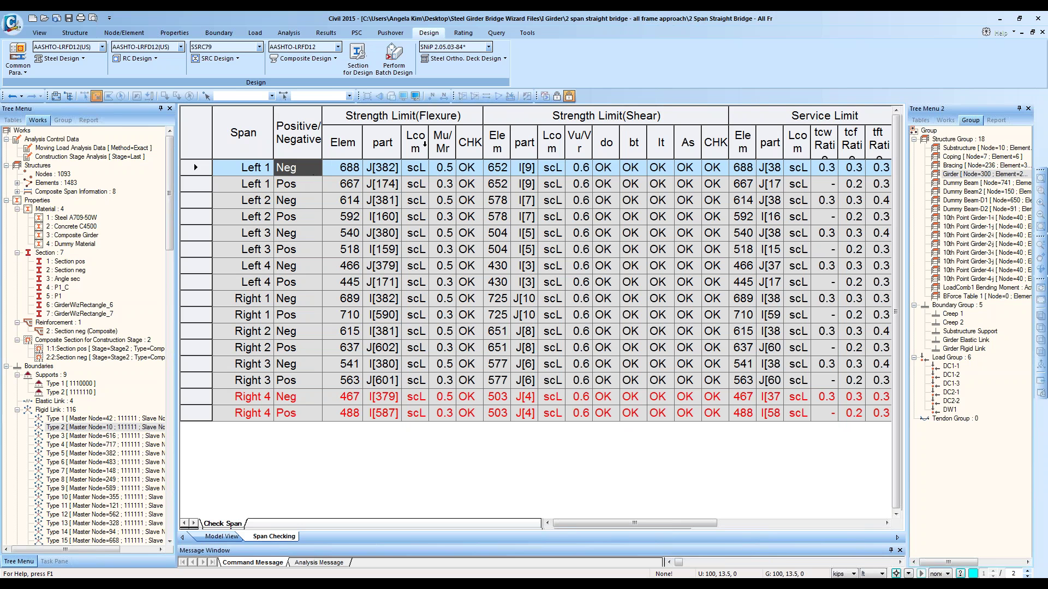
double_click(429, 143)
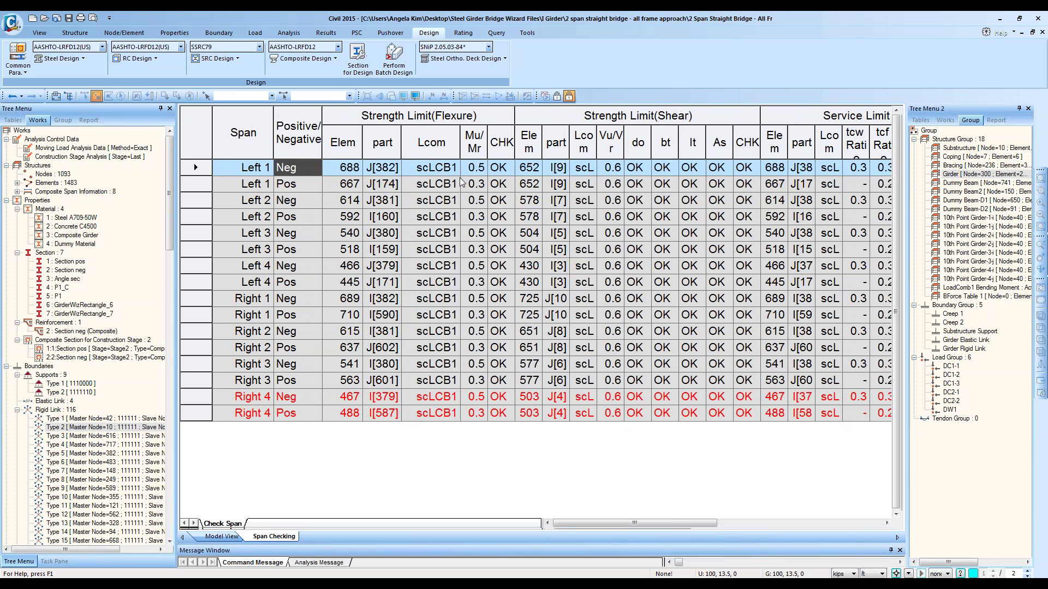
click(451, 171)
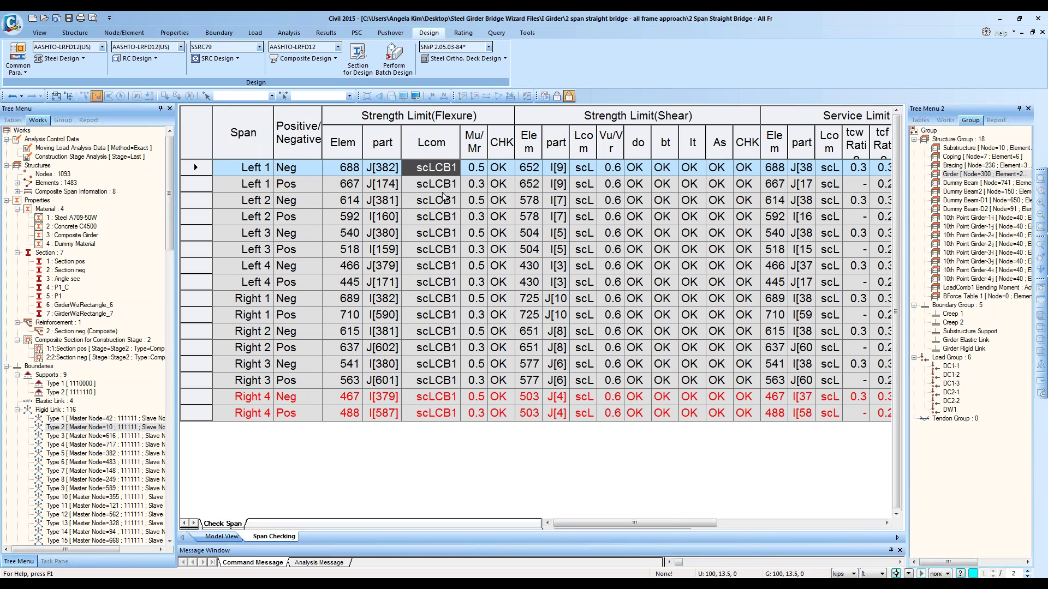
drag(445, 199, 450, 421)
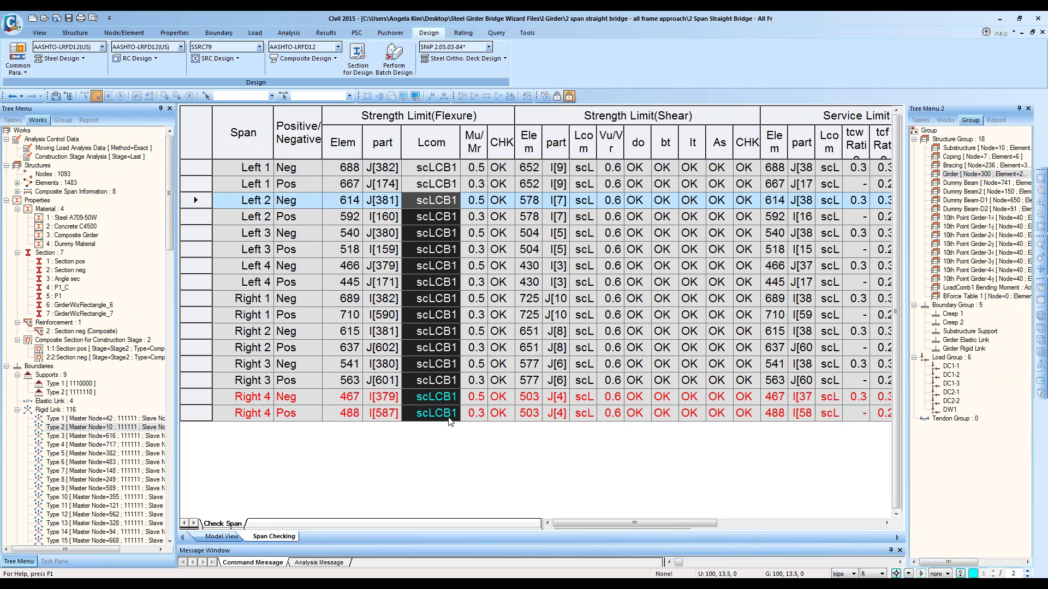
Step: Widen the shear Lcom column and inspect Left 1's flexure check, shear element 652 and part I[9]
click(601, 153)
mouse_move(597, 152)
mouse_down()
mouse_move(633, 145)
mouse_move(602, 137)
mouse_up()
click(473, 143)
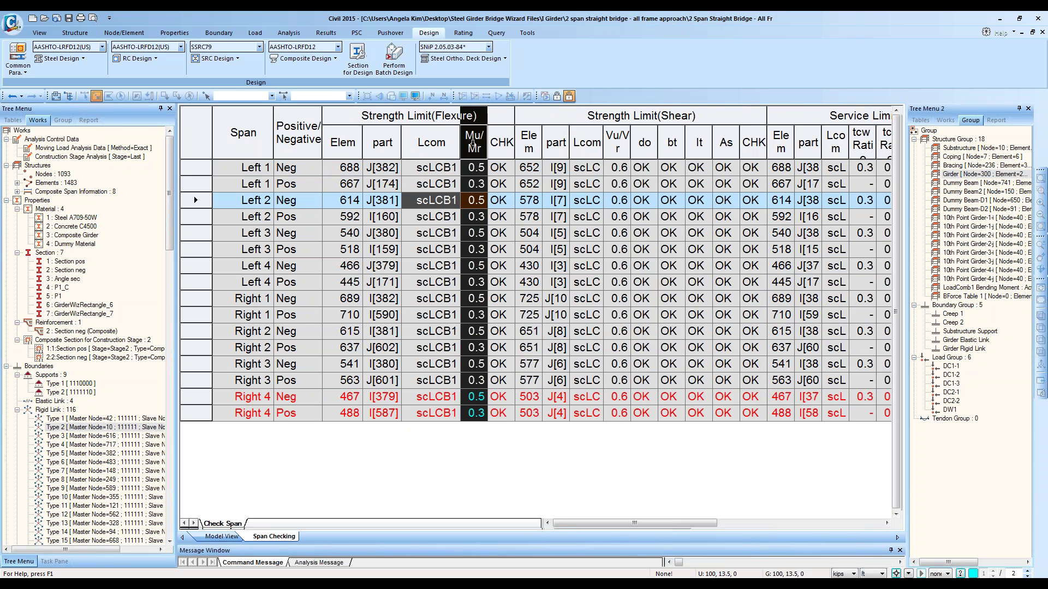
click(498, 170)
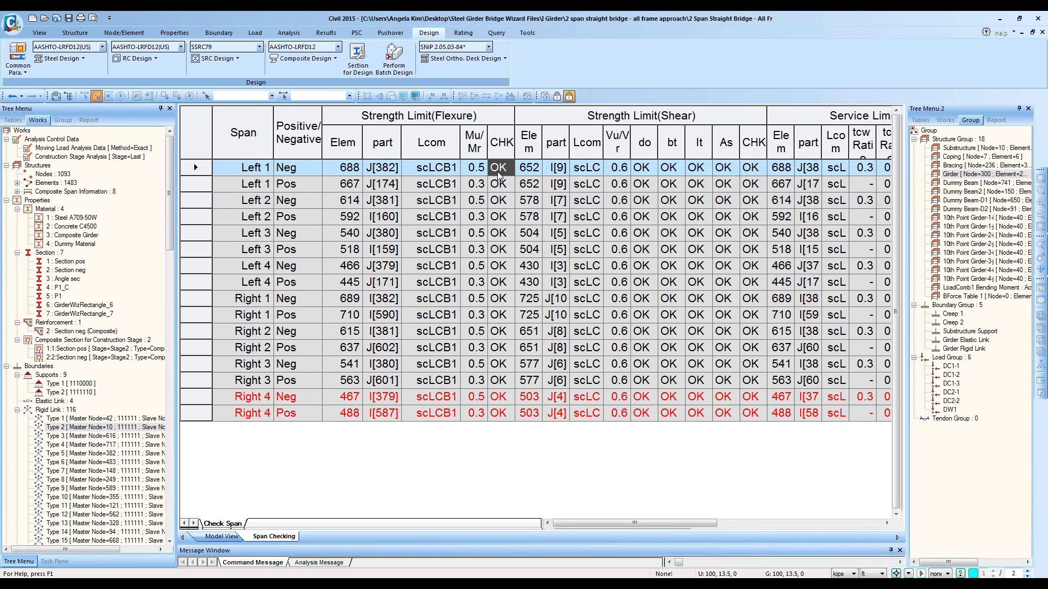
click(532, 172)
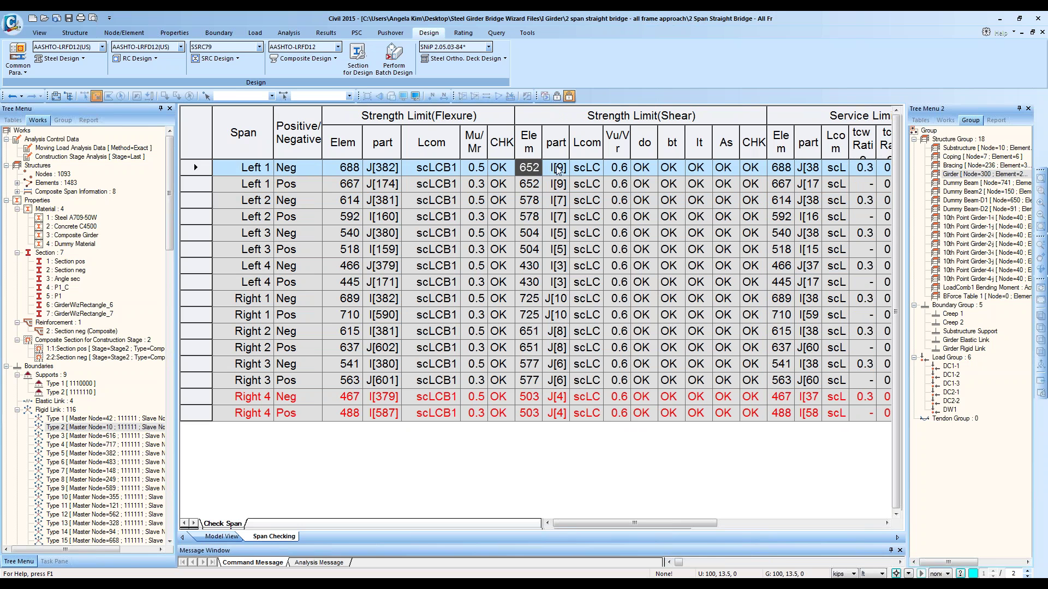
click(560, 170)
scroll(572, 65, up, 10)
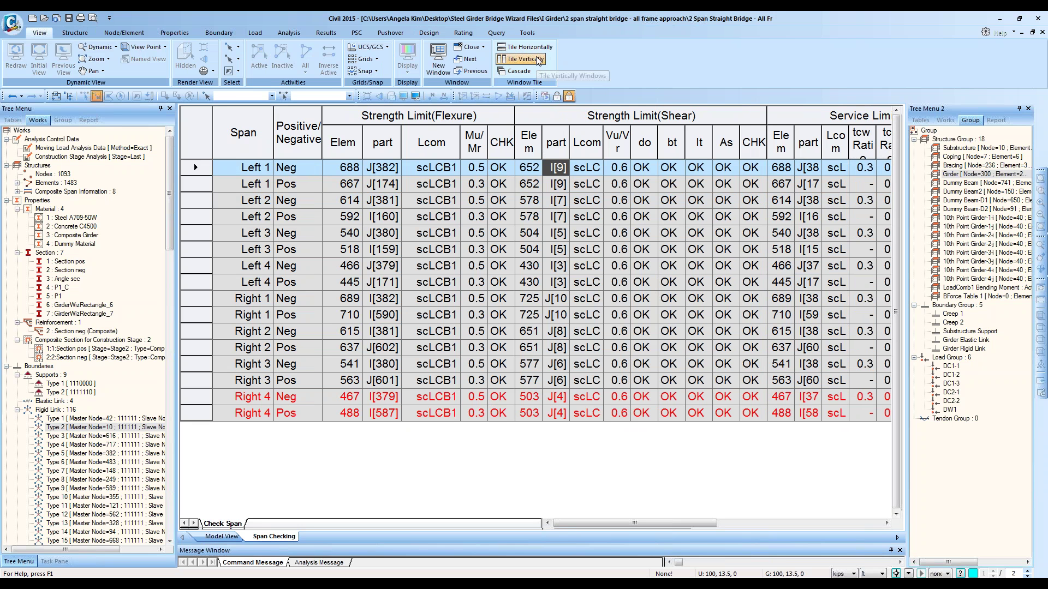
Step: Float the Span Checking table below the model view and switch between isometric and elevation views
click(542, 49)
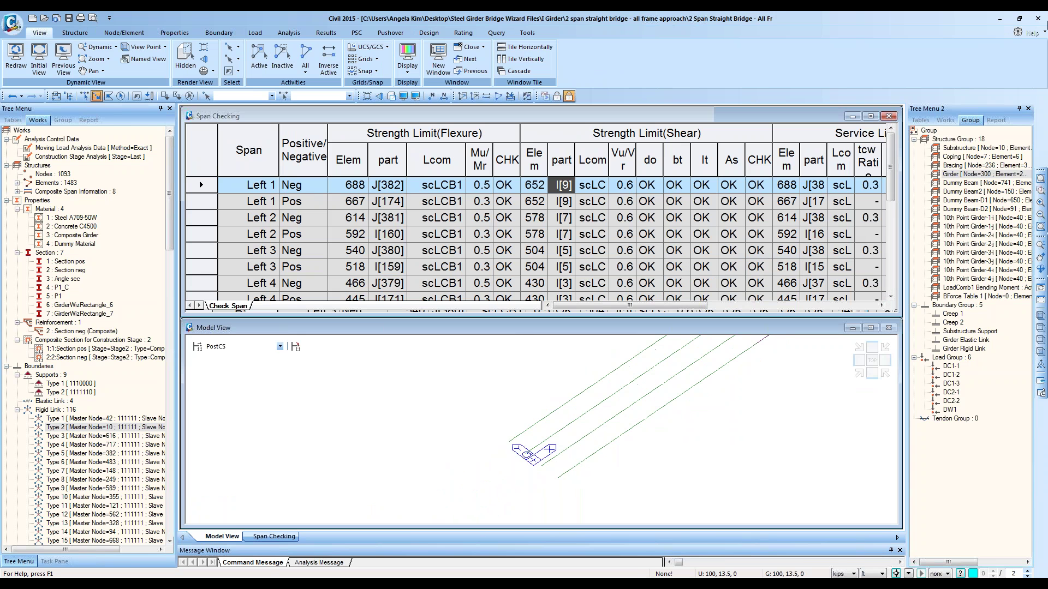
click(1028, 108)
click(528, 59)
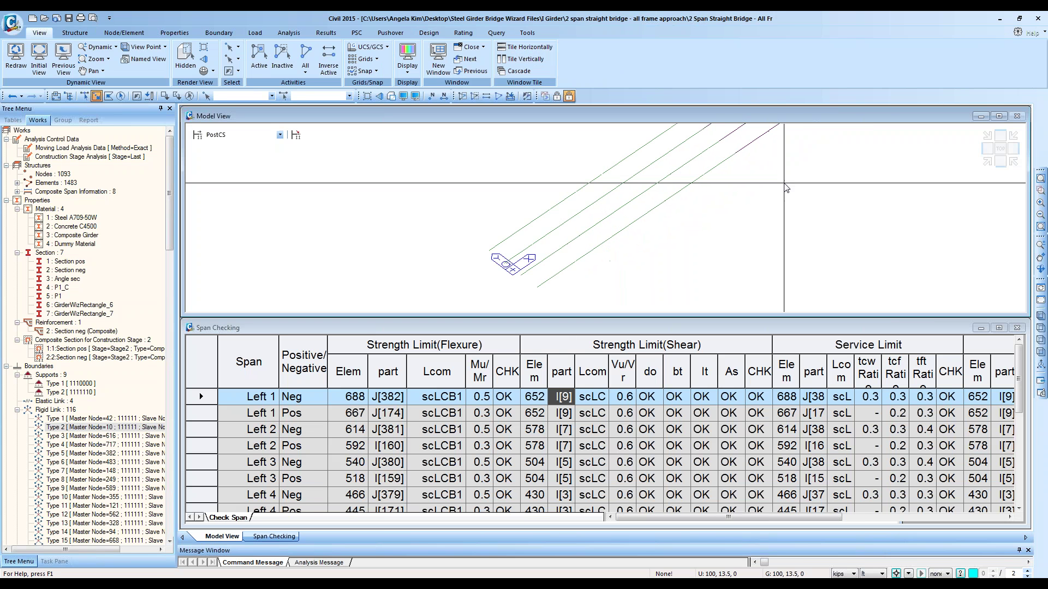
click(988, 162)
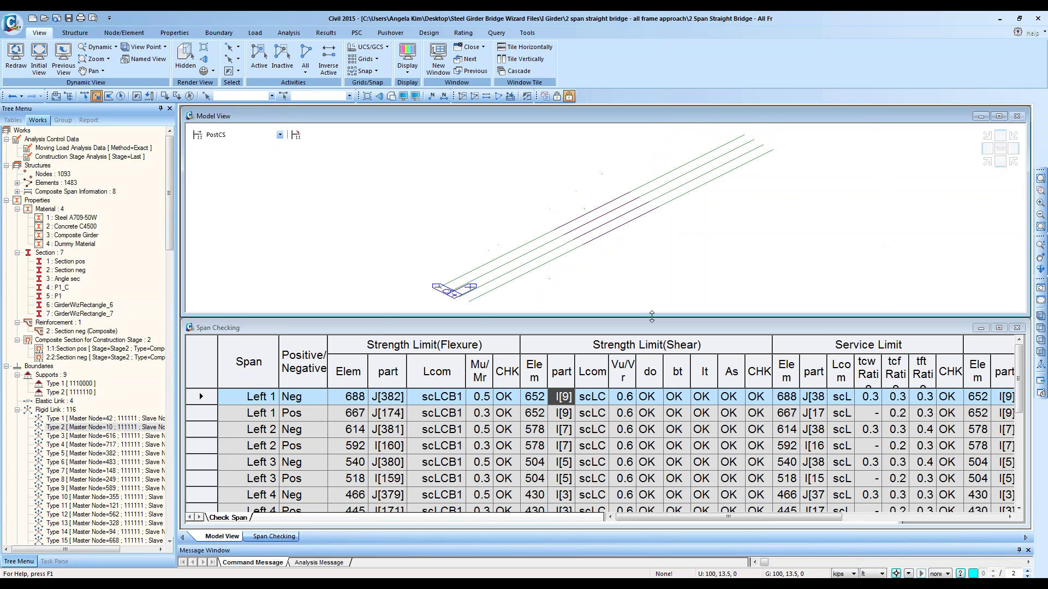
click(363, 397)
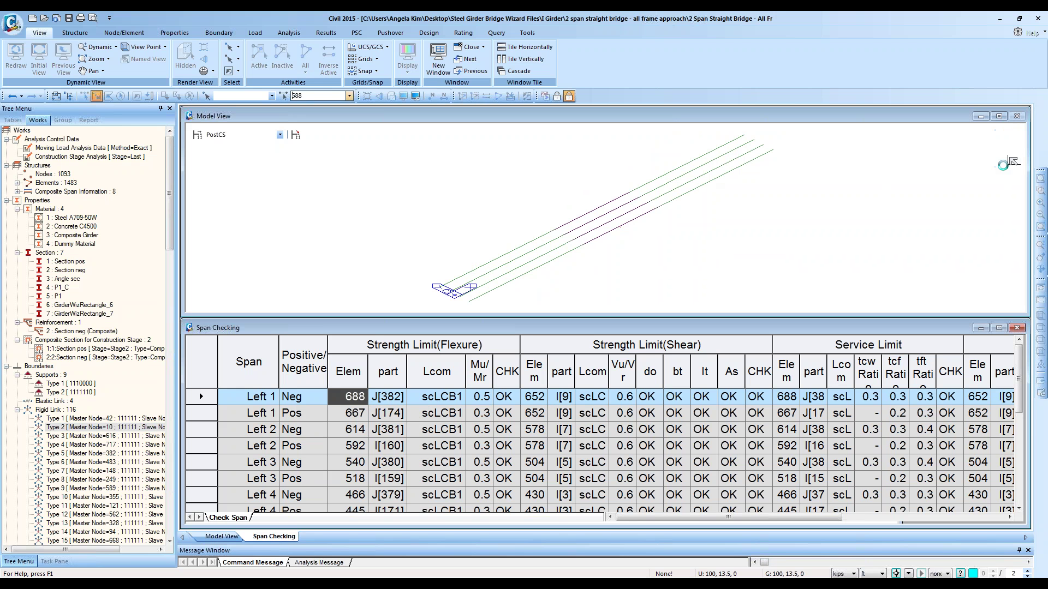
click(1012, 162)
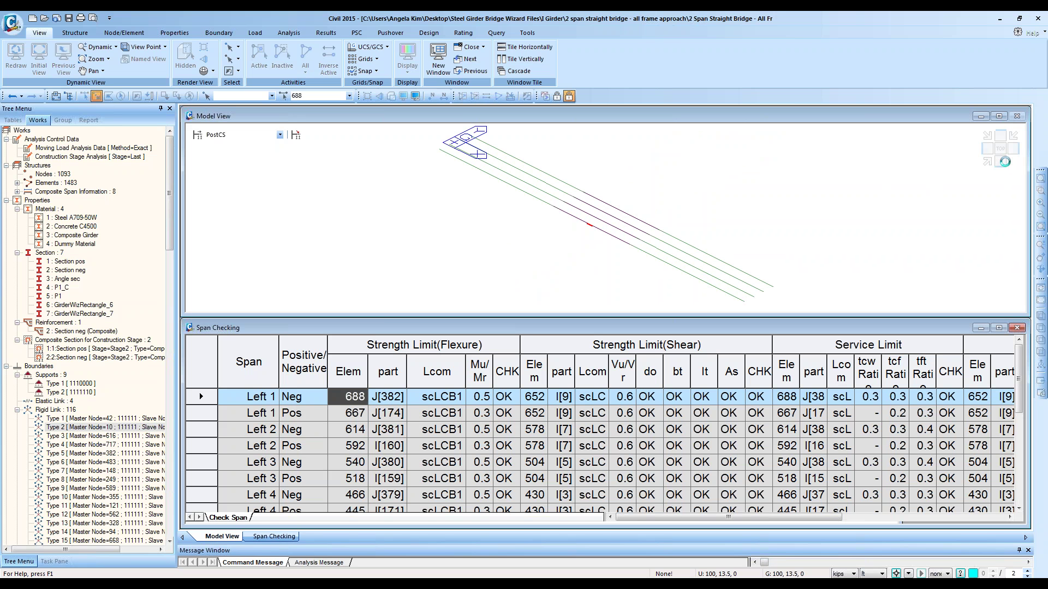
click(987, 162)
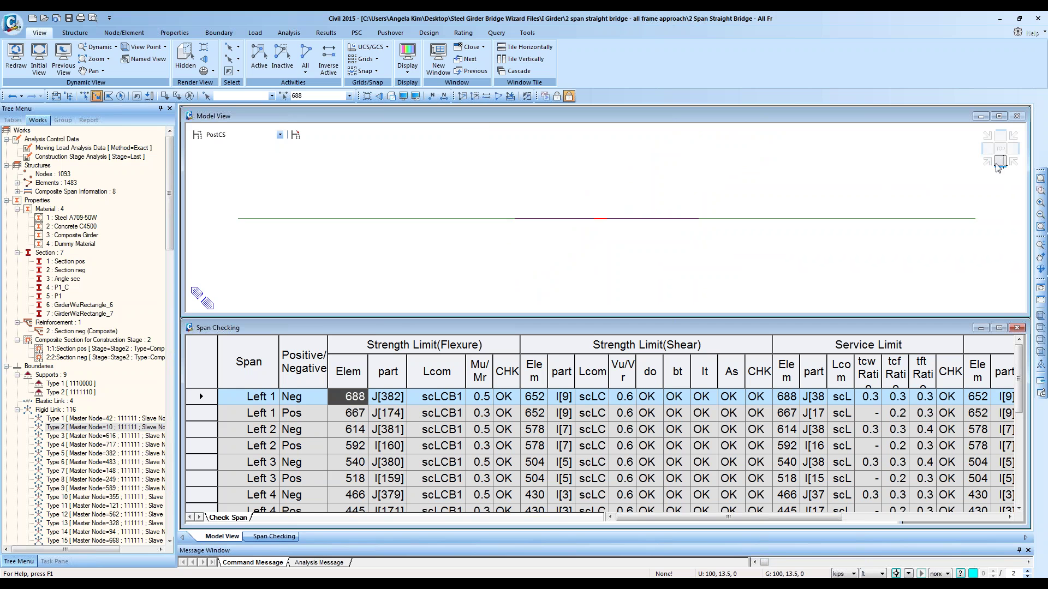
click(989, 164)
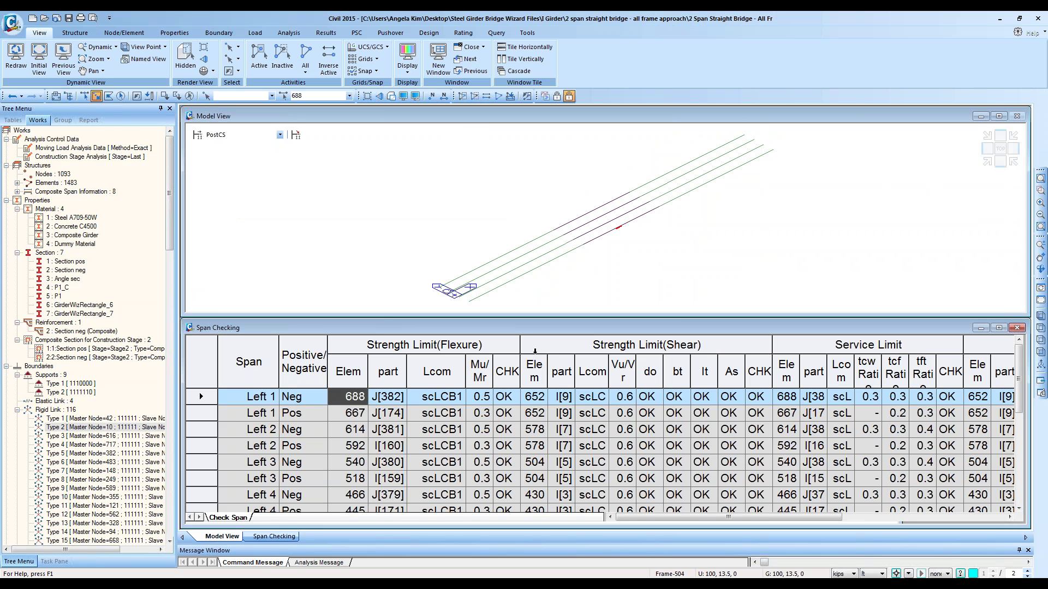
Step: Select Left 1 elements 688 and 667 with their parts, Mu/Mr ratios and flexure checks
click(541, 400)
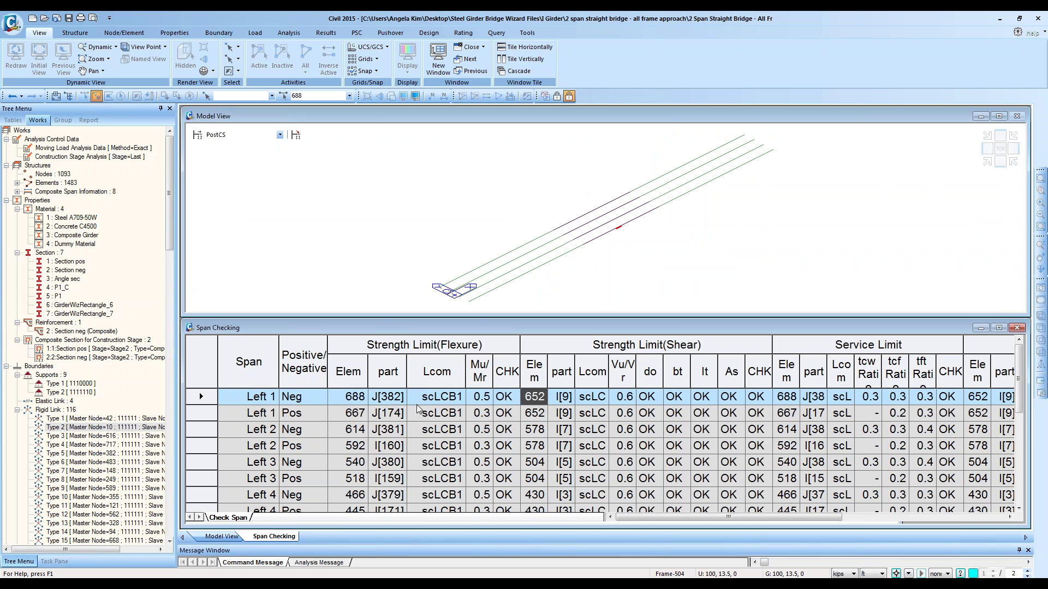
click(366, 414)
click(324, 96)
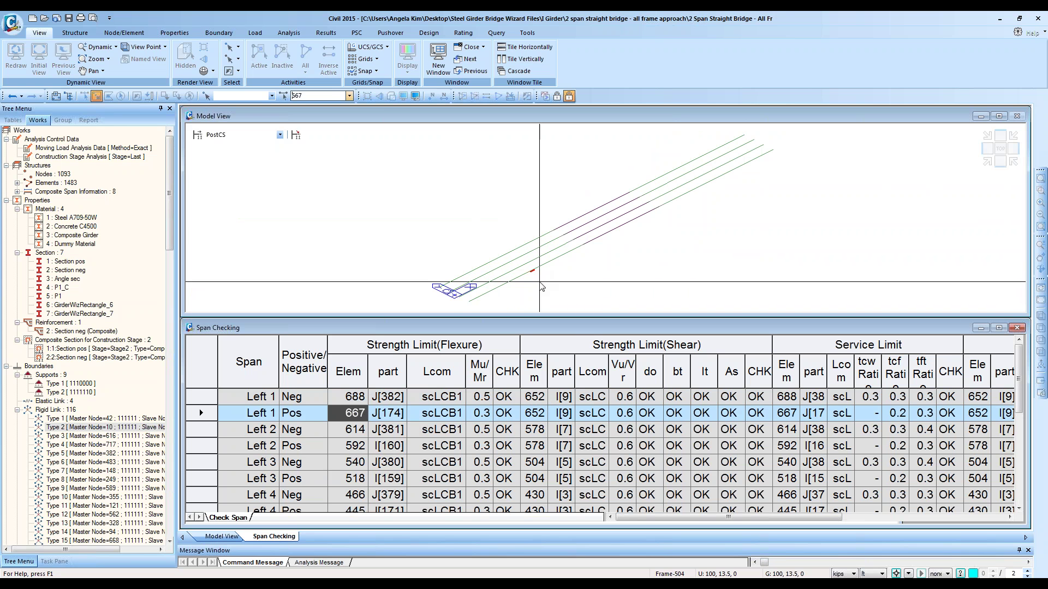
drag(343, 404, 355, 412)
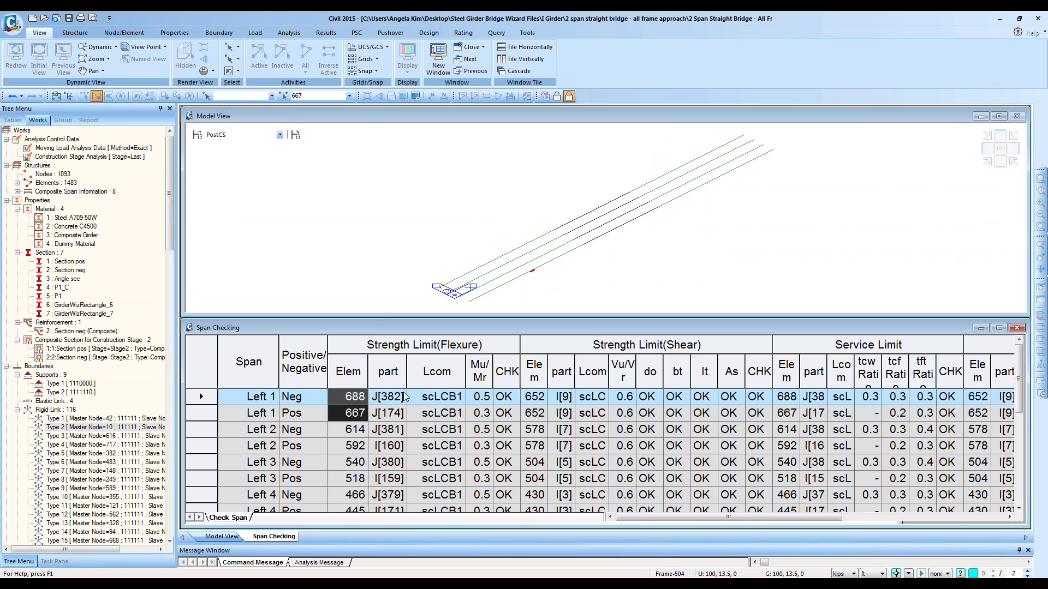
mouse_move(355, 397)
mouse_down()
mouse_move(355, 519)
mouse_move(356, 401)
mouse_move(357, 415)
mouse_up()
drag(354, 403, 382, 417)
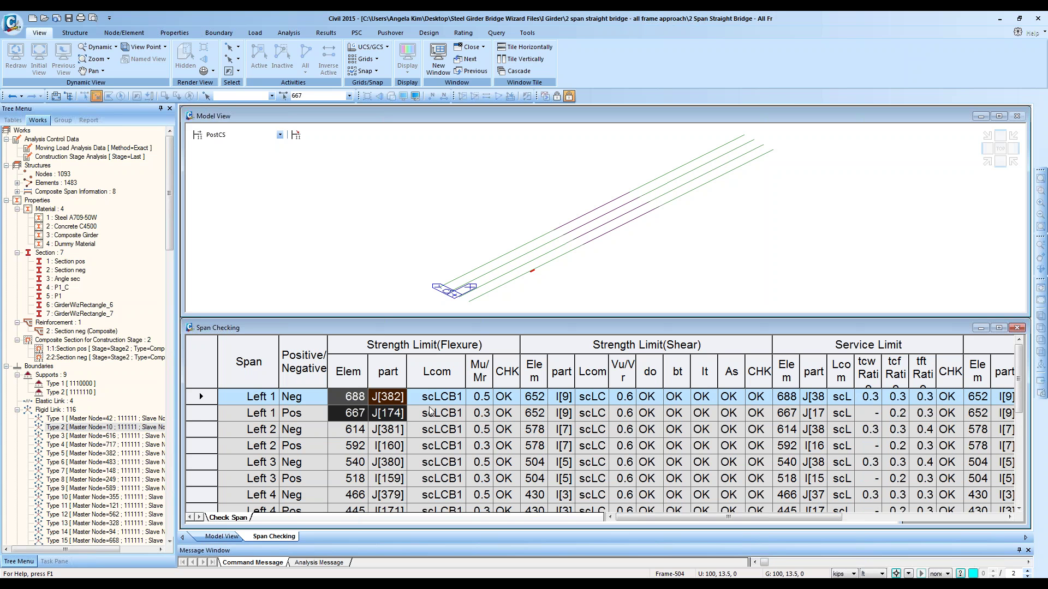
drag(472, 399, 475, 420)
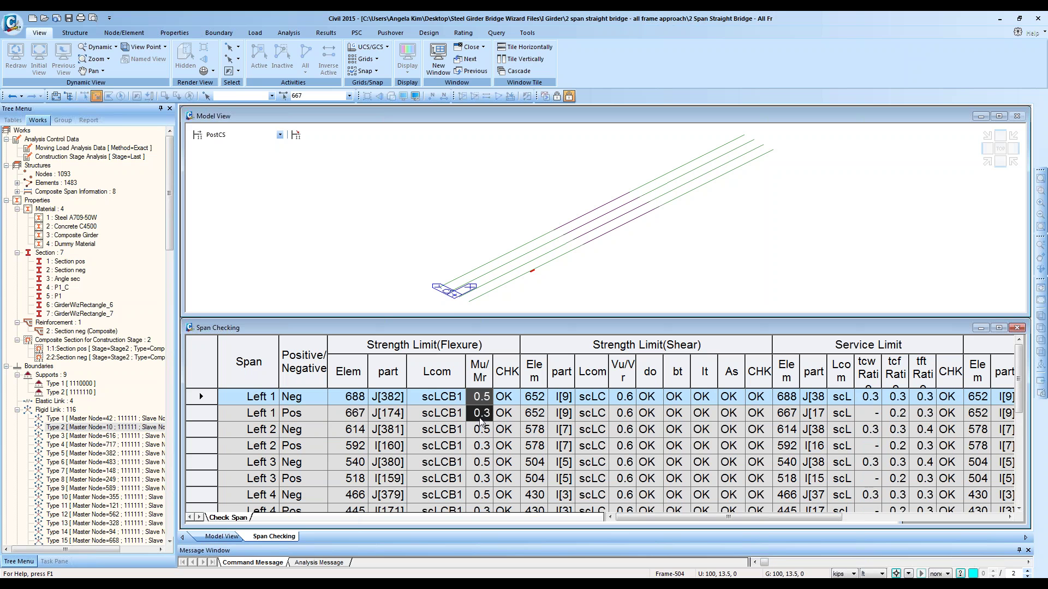
click(508, 401)
click(507, 413)
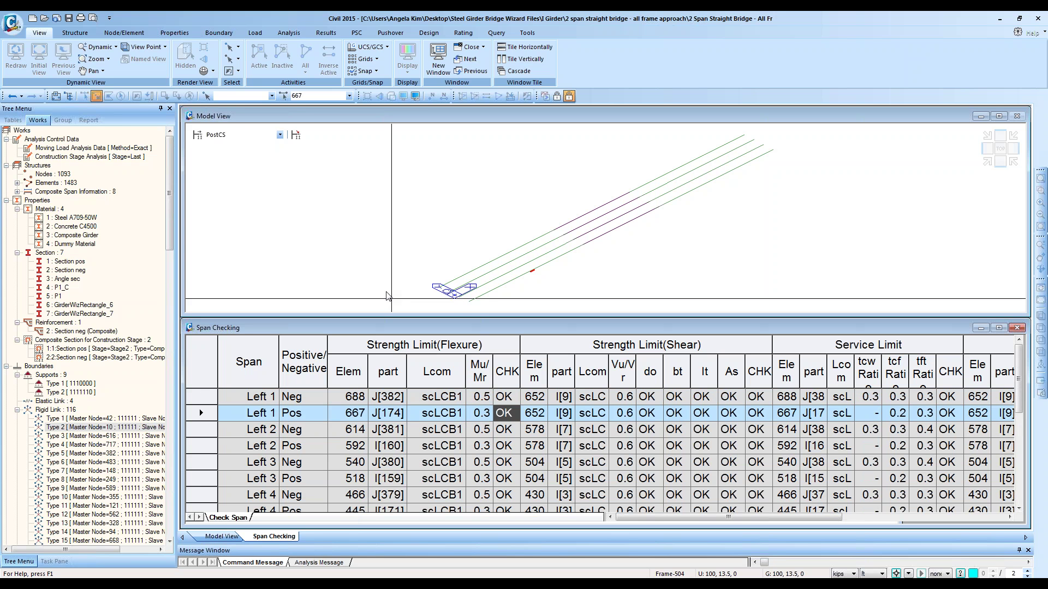
click(428, 33)
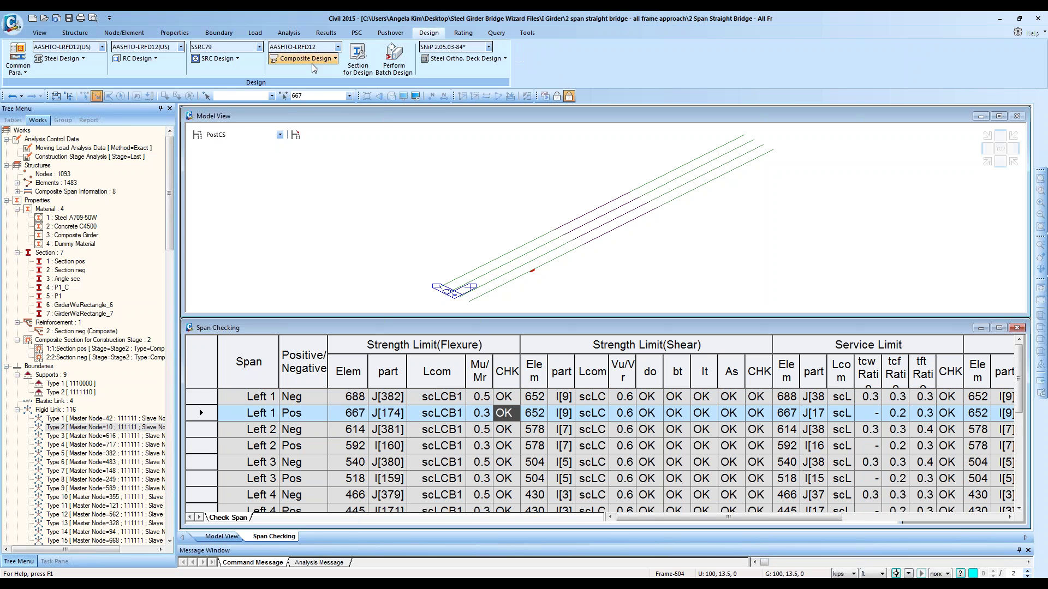
Step: Open the Total Checking result table, accept the records, and scroll through the per-element ratios
click(309, 59)
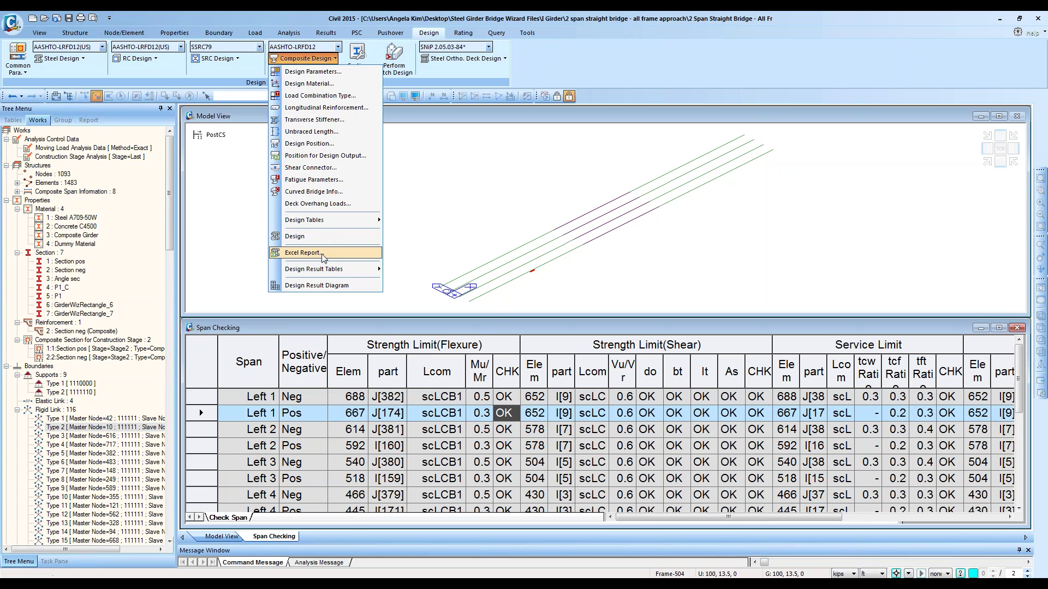
mouse_move(324, 270)
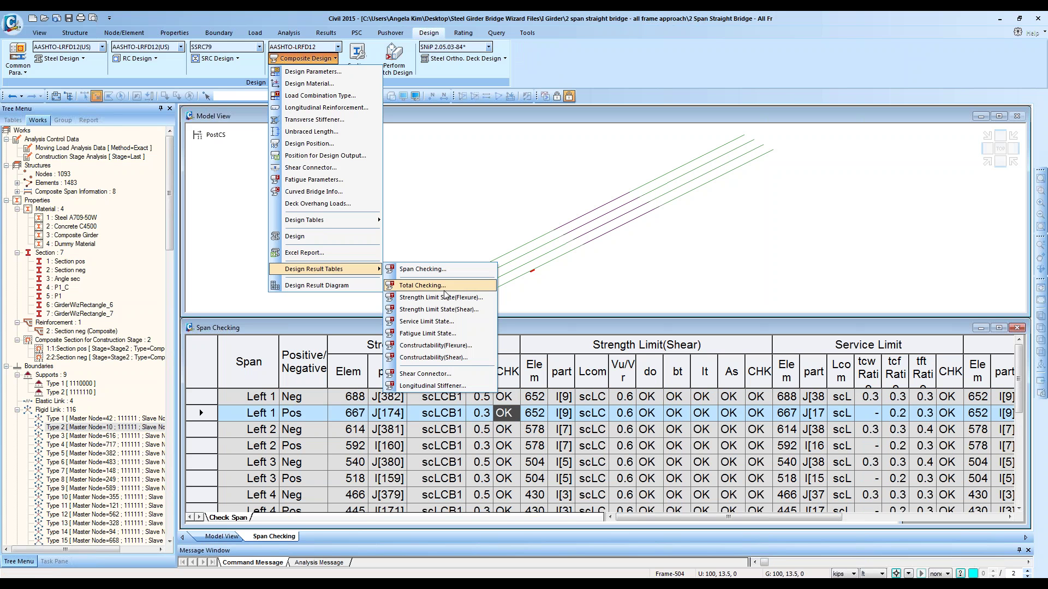
click(435, 286)
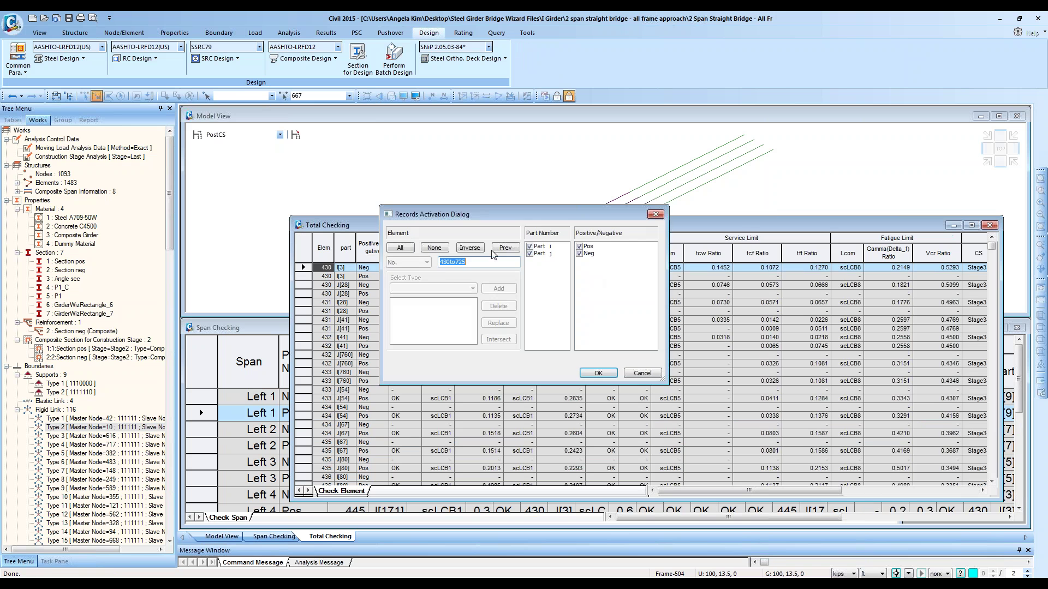
click(598, 372)
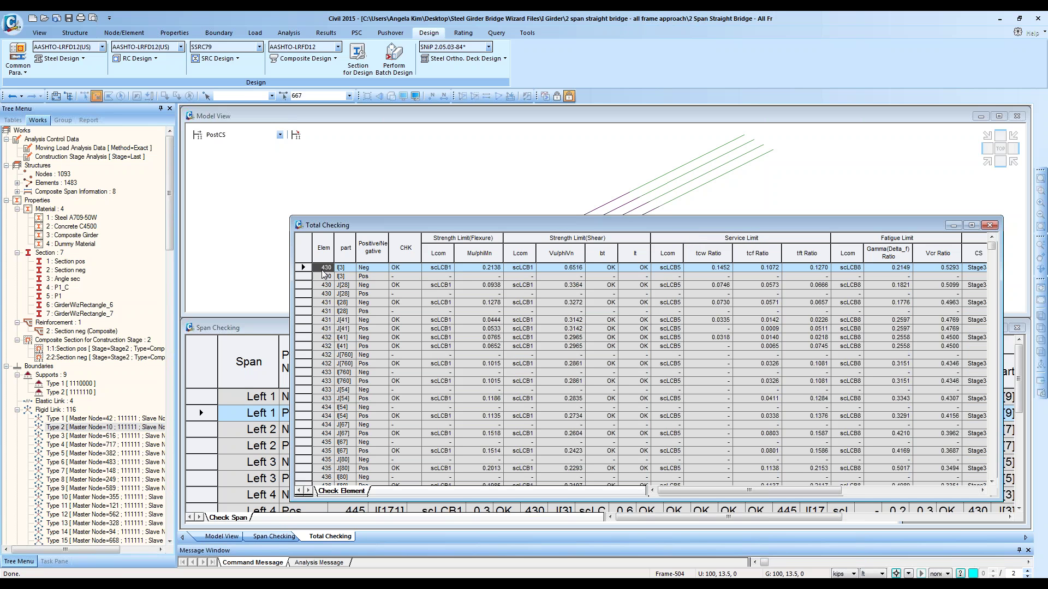
drag(324, 274, 341, 488)
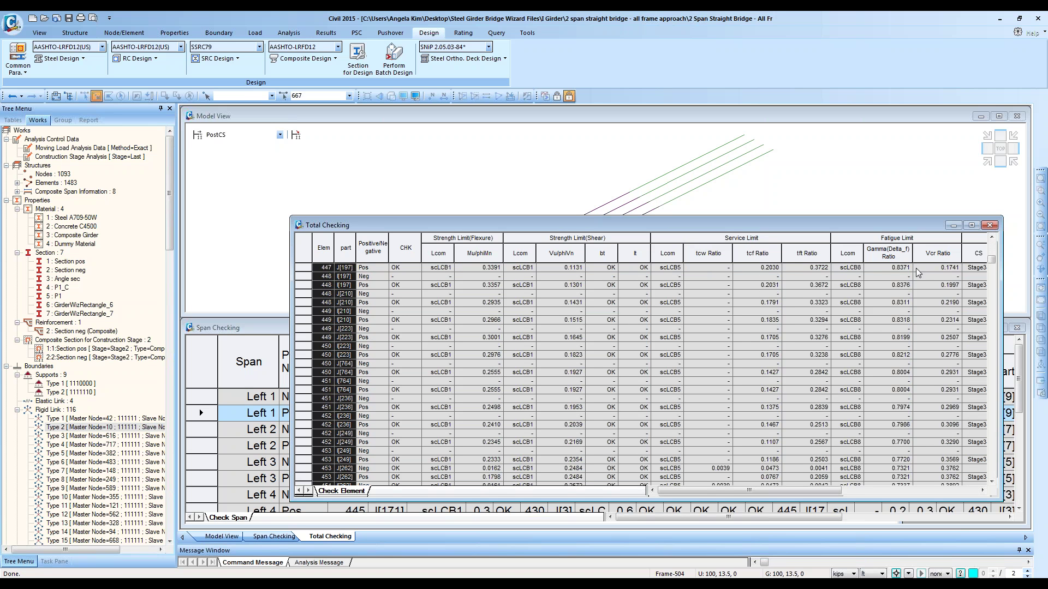
click(308, 58)
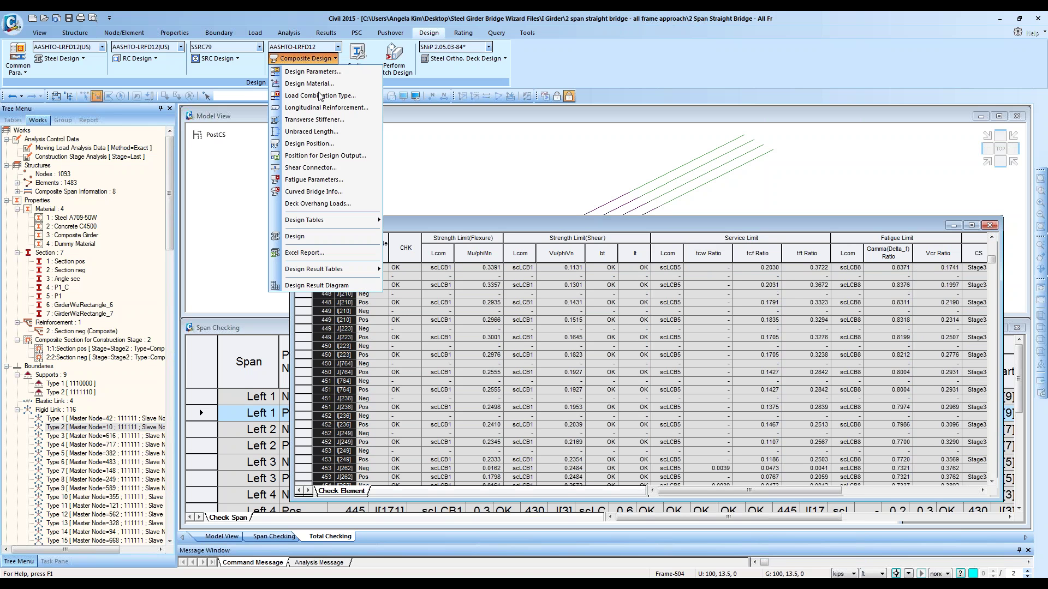
mouse_move(332, 273)
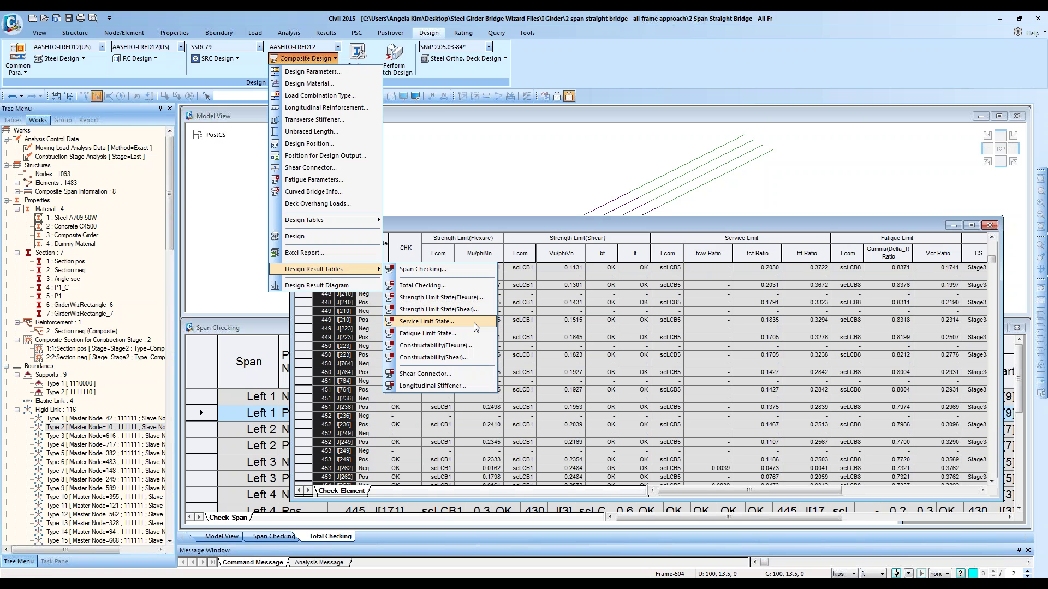
Step: Open the Strength Limit State(Flexure) table and maximize it in the workspace
click(463, 297)
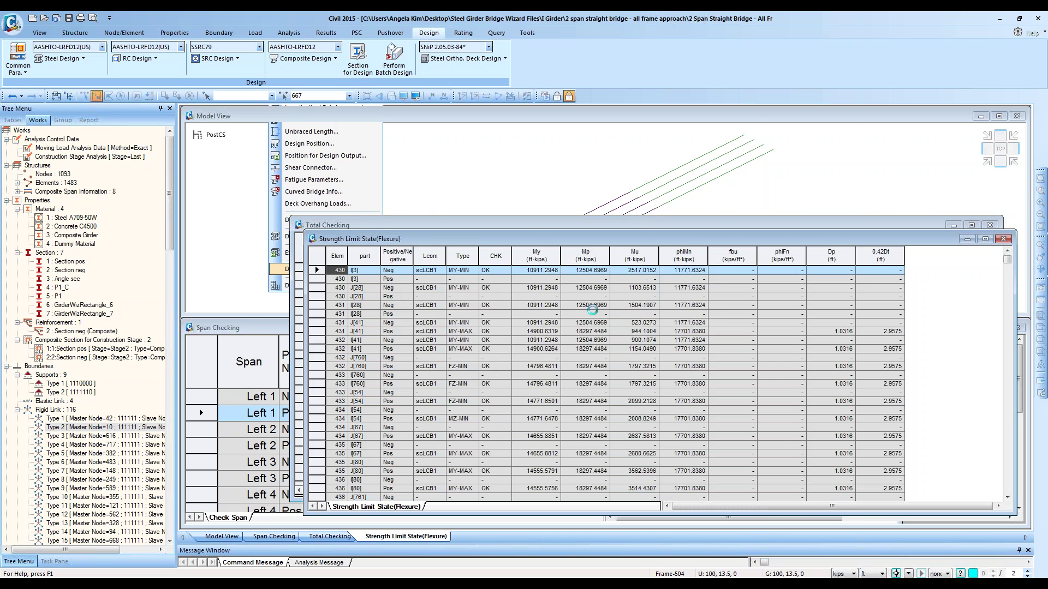
click(597, 375)
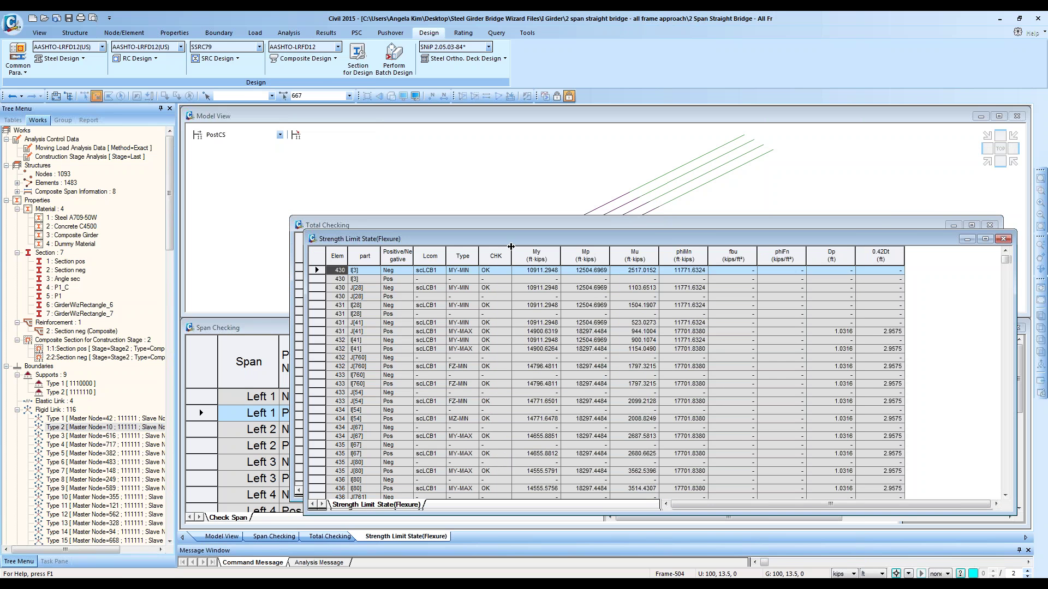
click(985, 239)
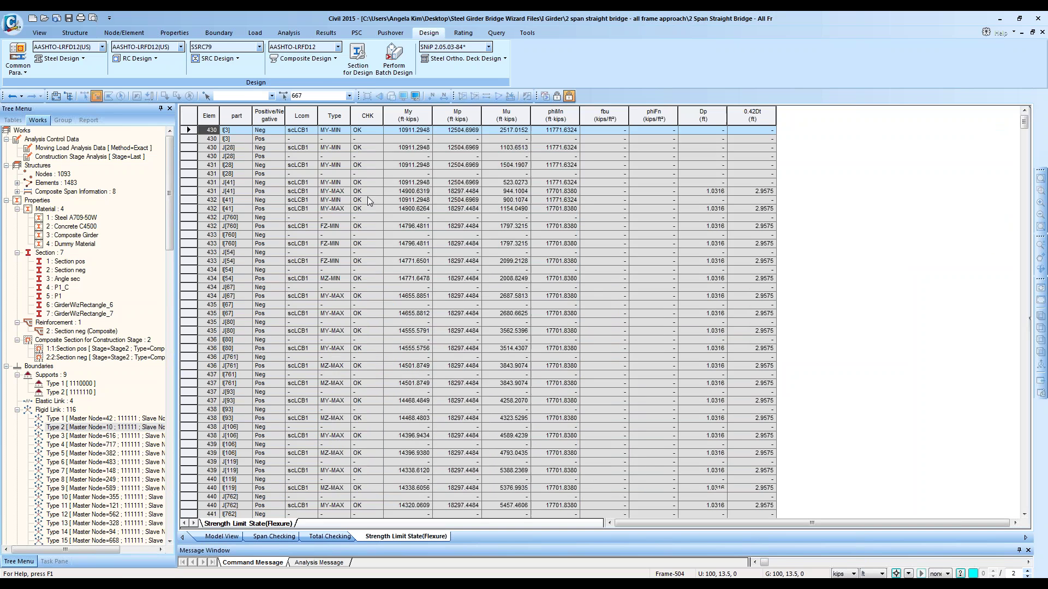
click(211, 148)
ctrl+scroll(252, 153, up, 3)
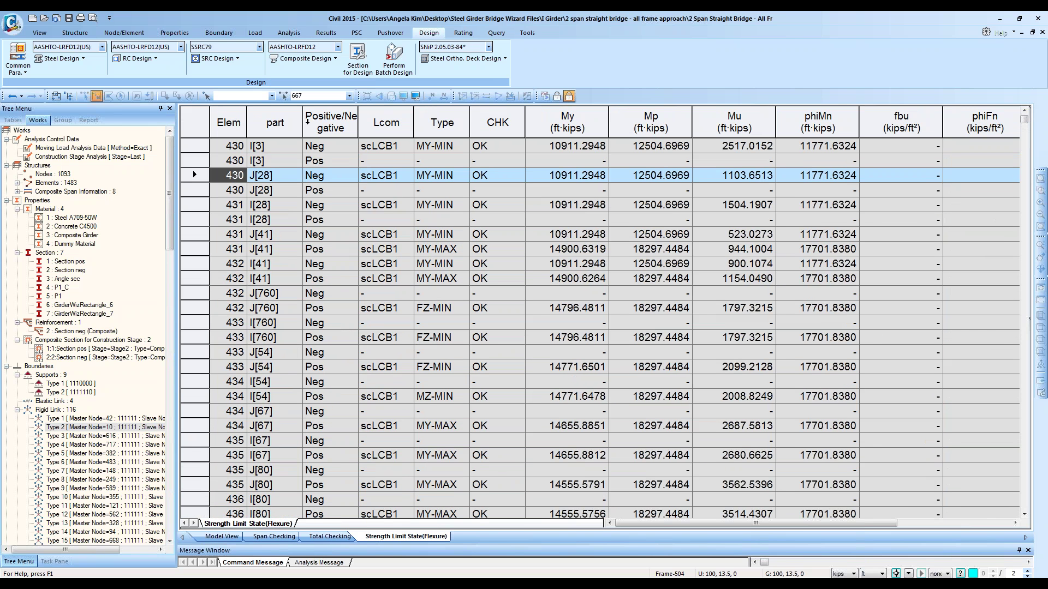
Step: Narrow the Positive/Negative column, select the Elem through phiMn columns, then return to Model View
drag(359, 114, 347, 117)
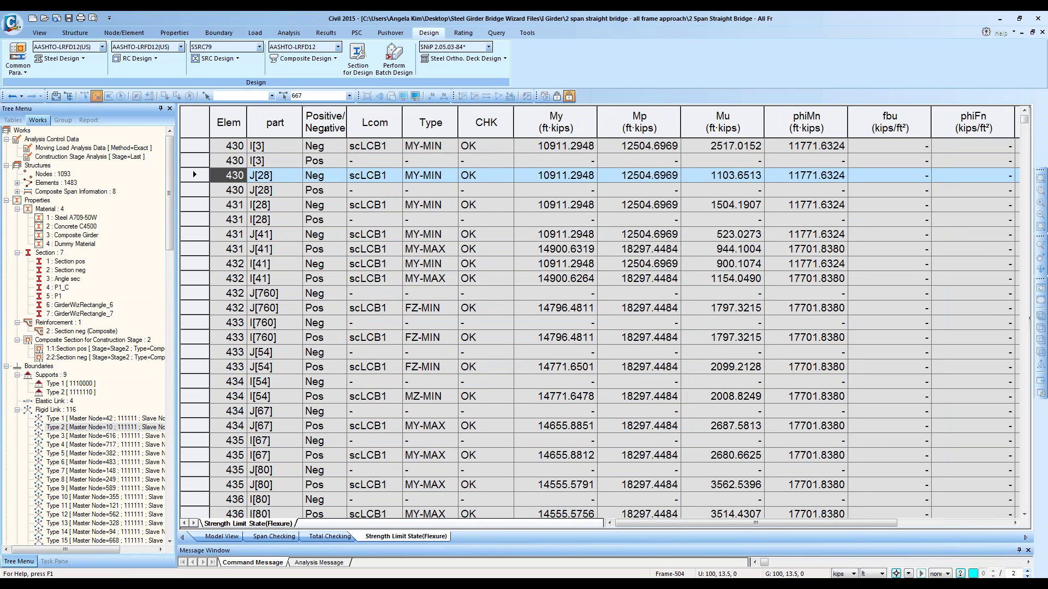
drag(325, 128, 229, 131)
click(829, 176)
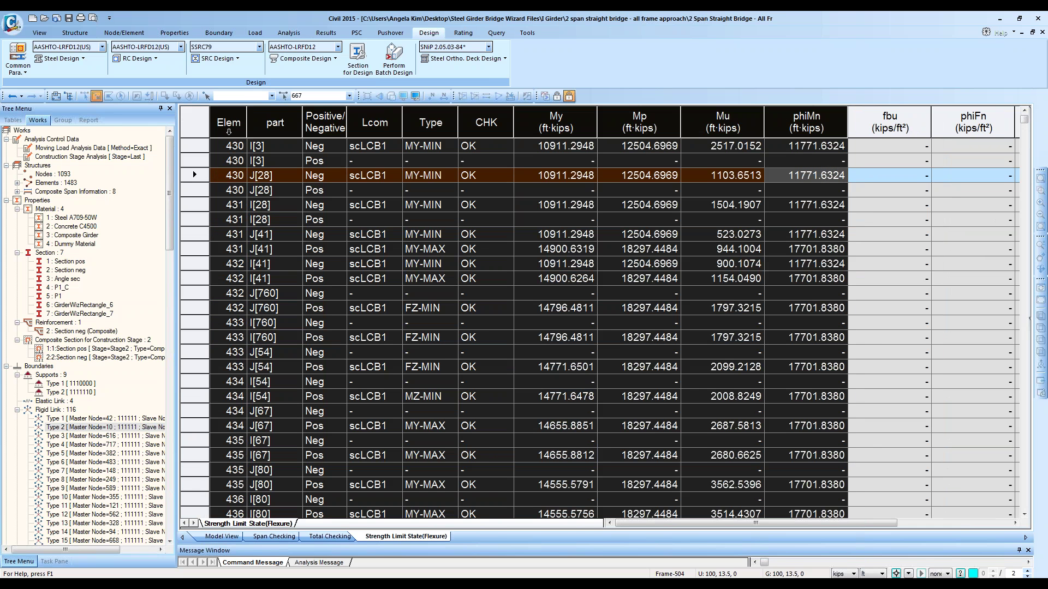
click(256, 131)
click(240, 536)
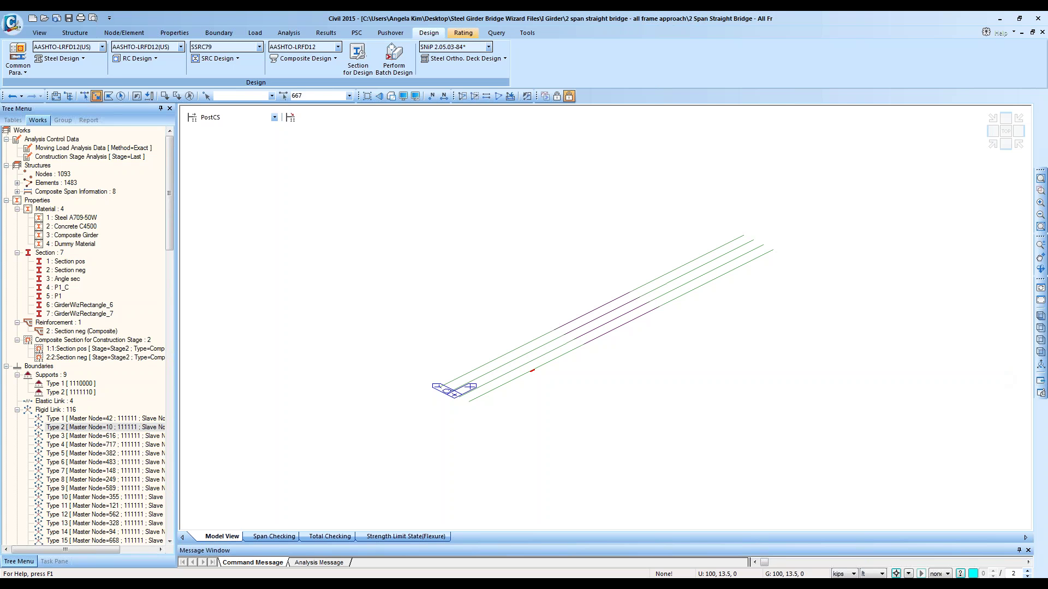
Step: On the Rating tab, keep AASHTO-LRFD12 as the code and open the Steel Bridge command list
click(462, 33)
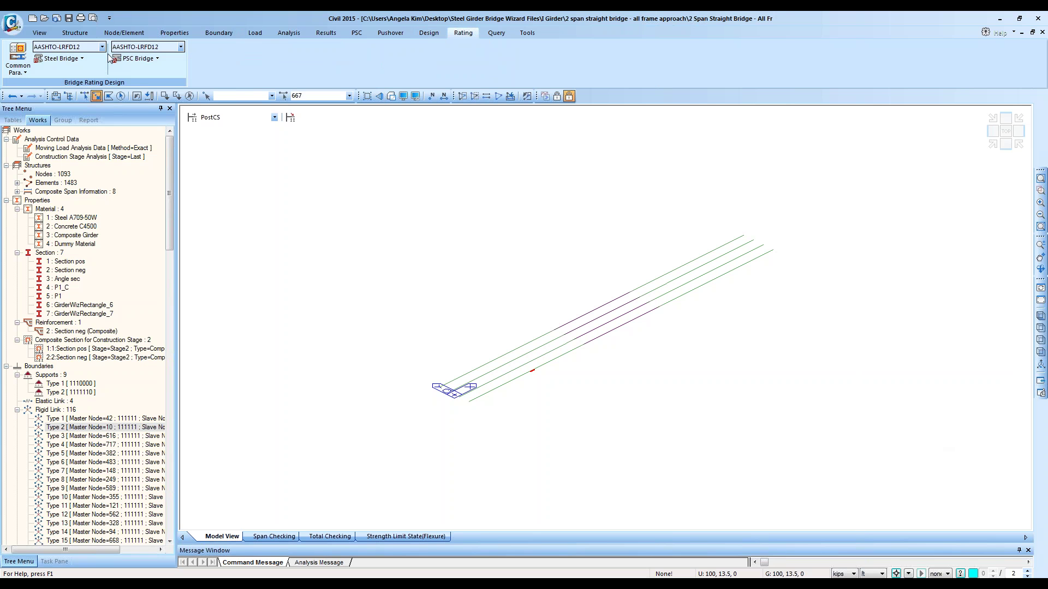
click(80, 59)
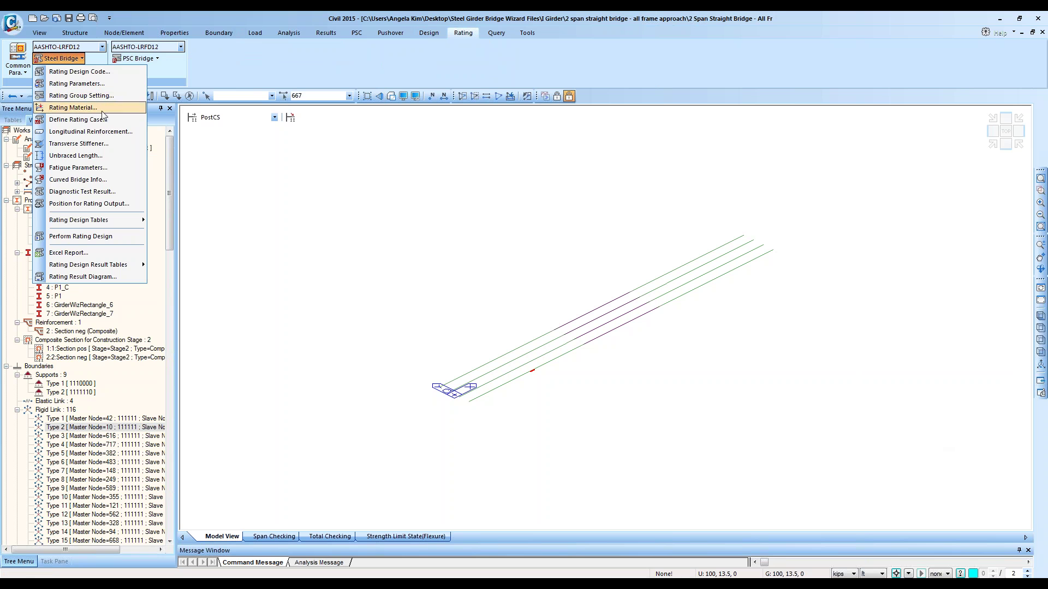
click(454, 35)
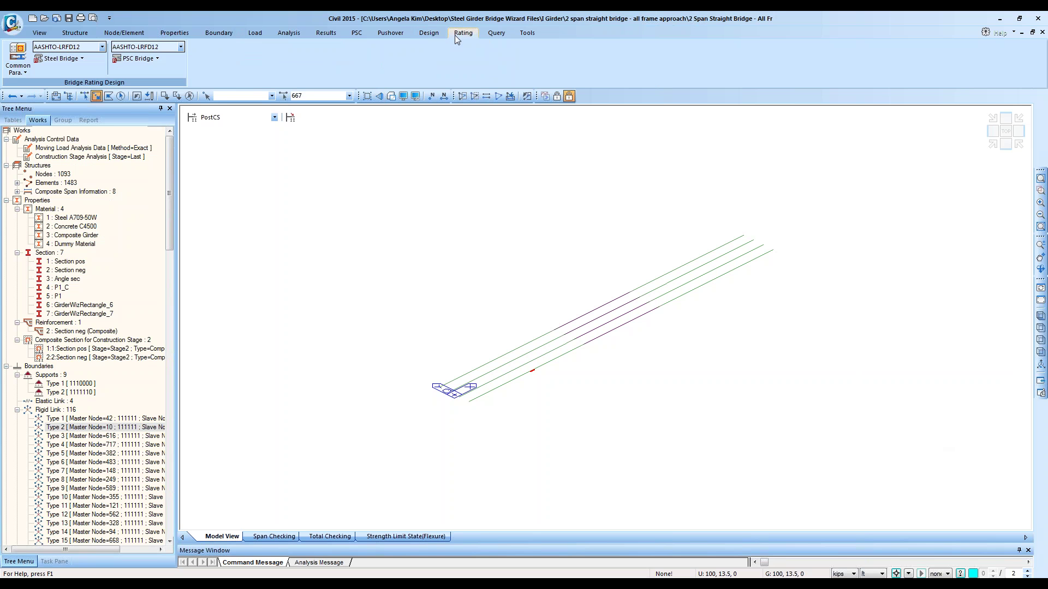
click(102, 46)
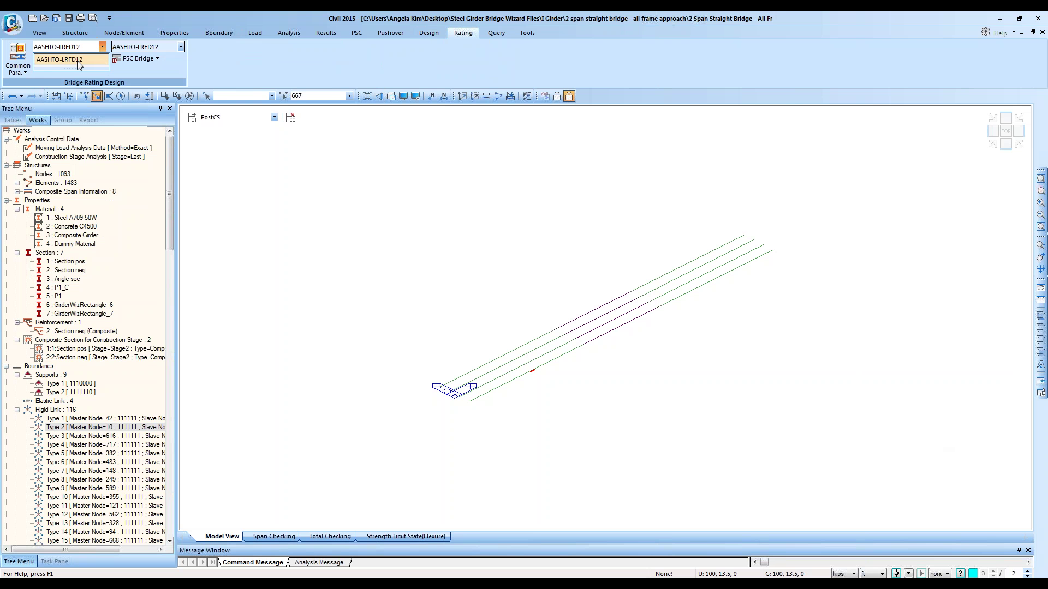
click(77, 60)
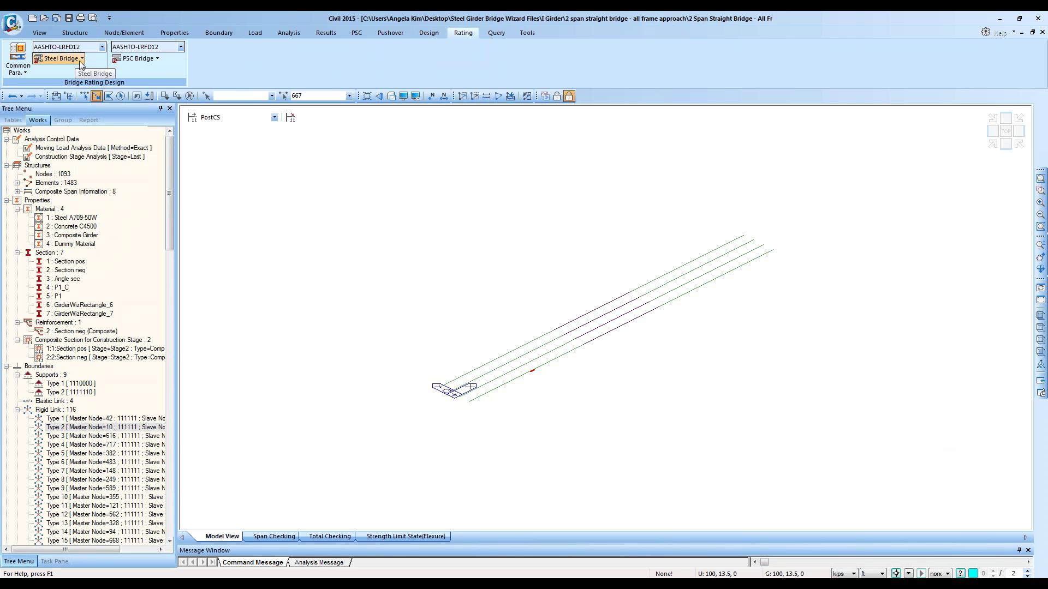
click(81, 59)
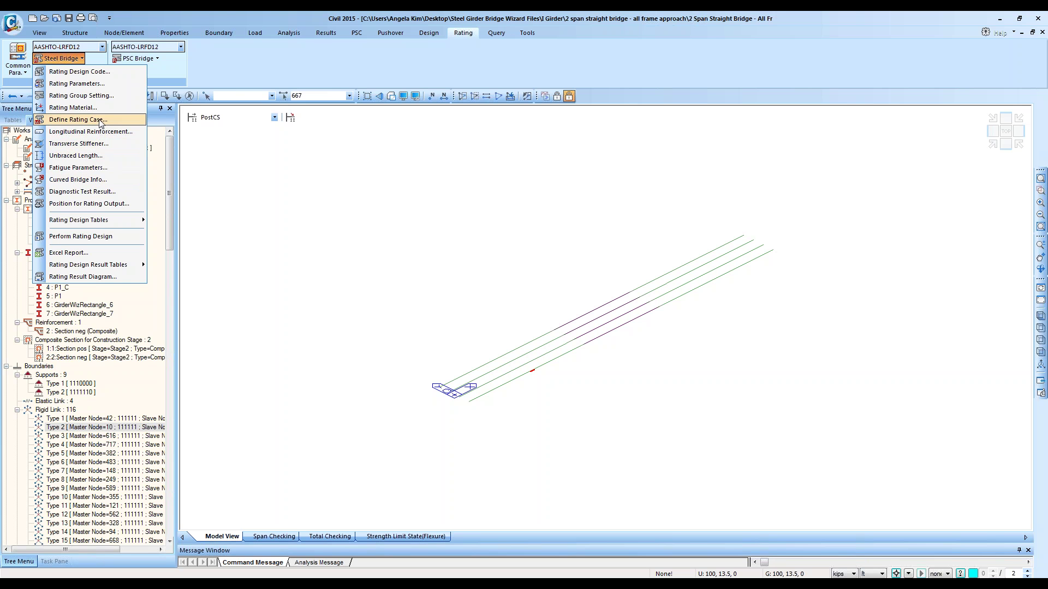
Step: Check Rating Parameters and Rating Group Setting, keep existing design results, then open Define Rating Case
click(98, 89)
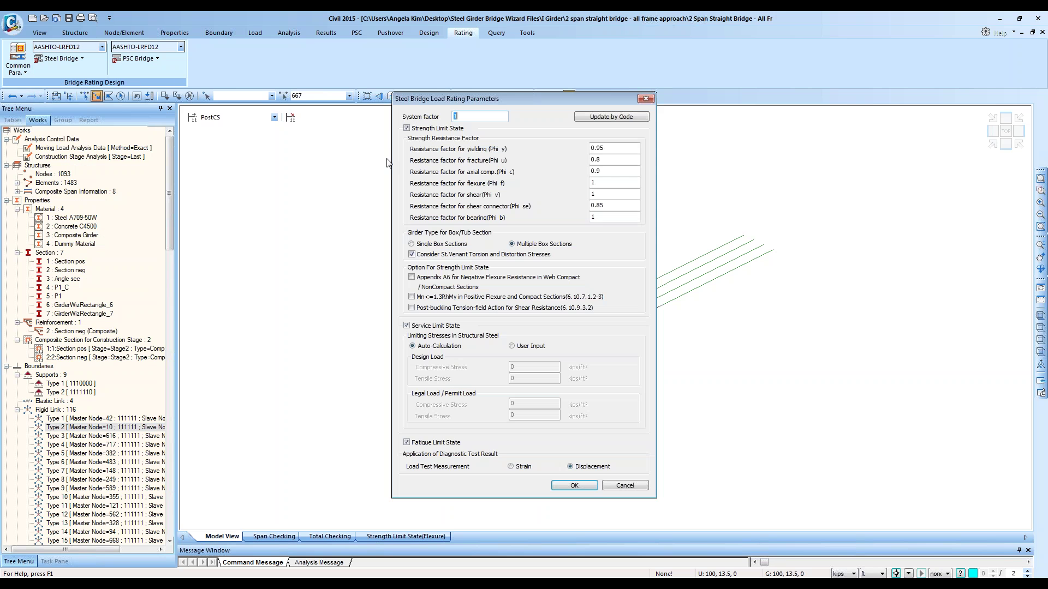
click(646, 98)
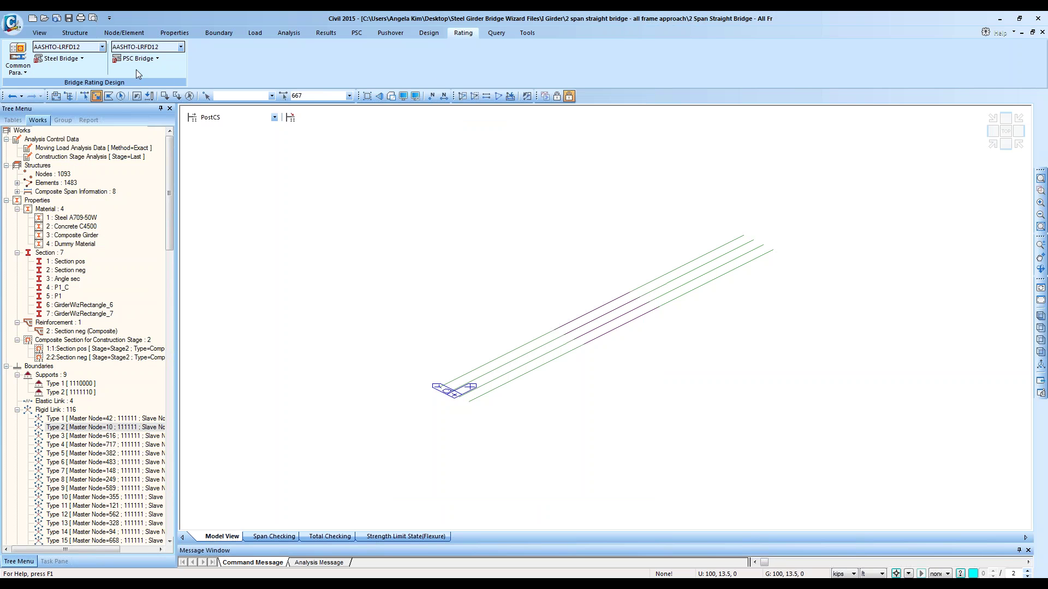
click(59, 58)
click(87, 95)
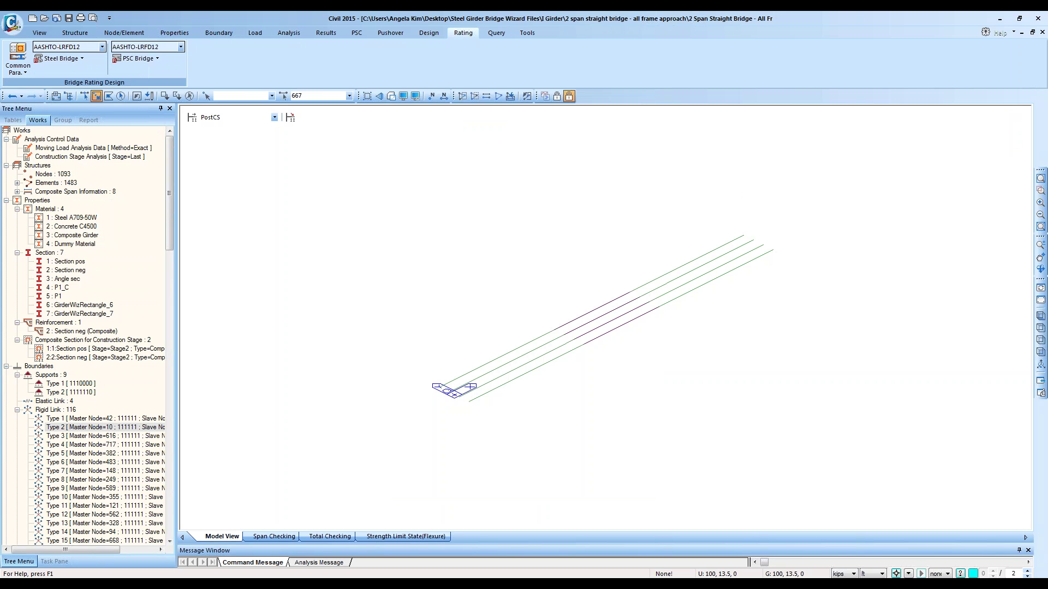
click(602, 194)
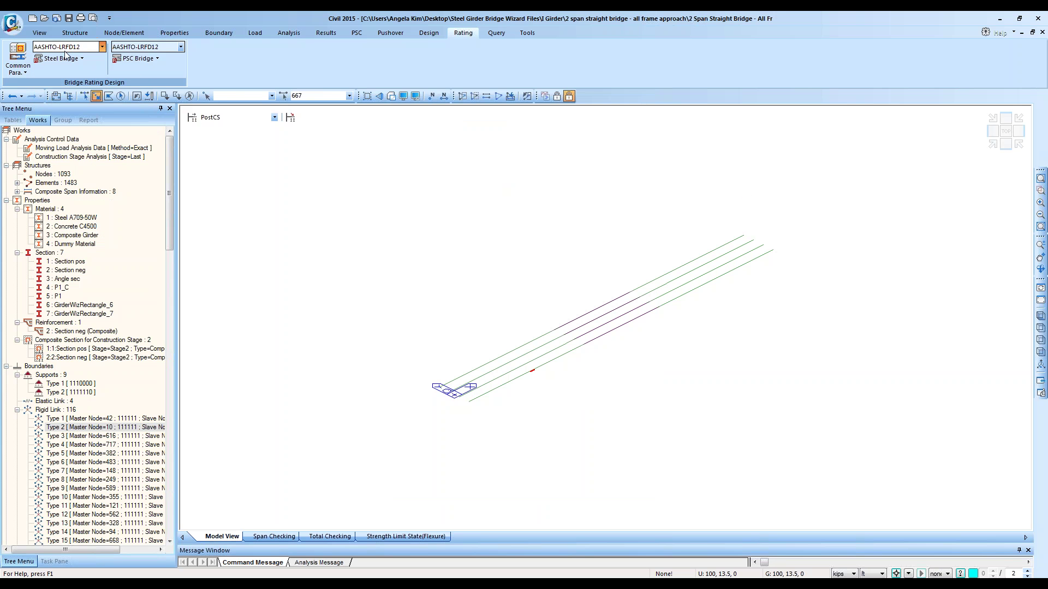
click(552, 326)
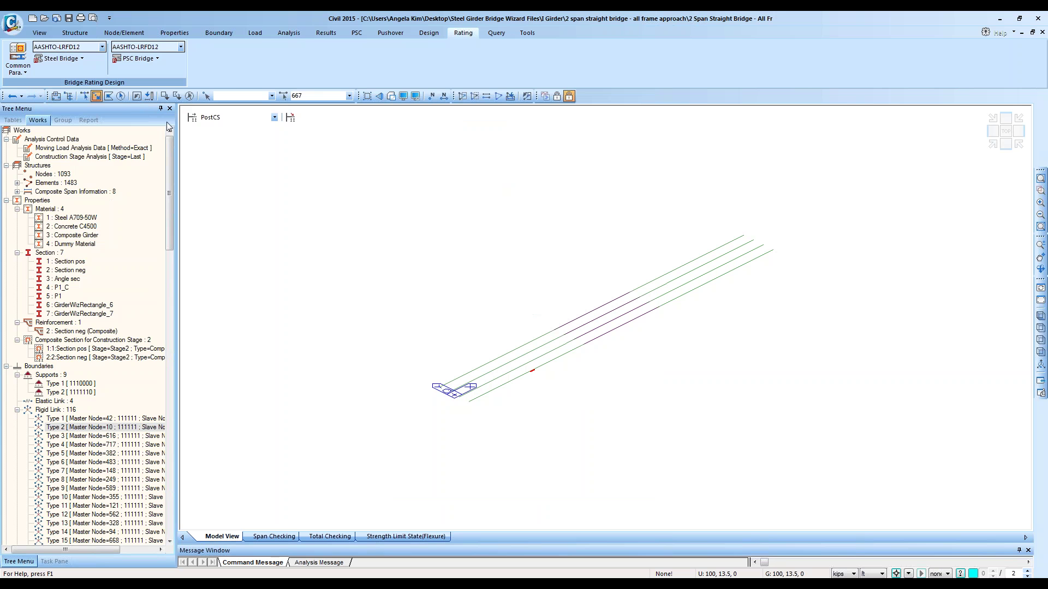
click(60, 58)
click(98, 121)
Step: Reopen Rating Parameters to check the system factor, then open Rating Group Setting
click(66, 60)
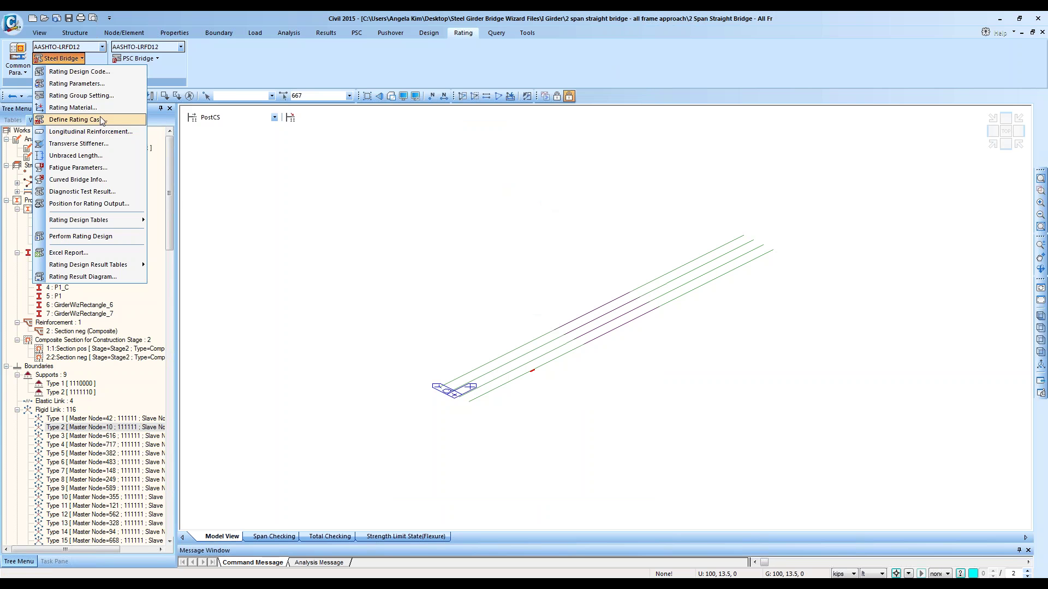
click(104, 83)
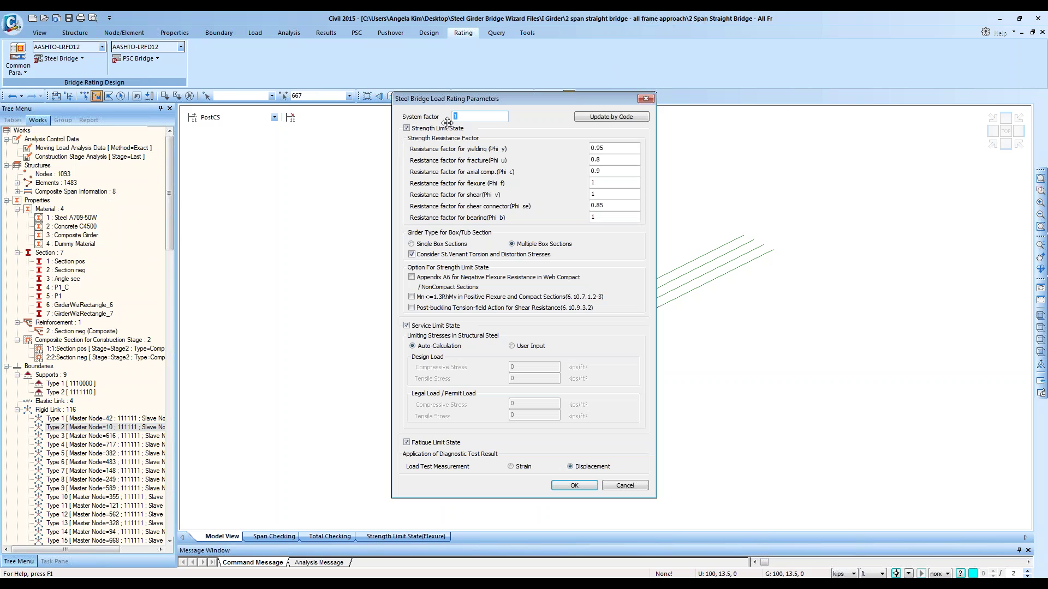
click(474, 116)
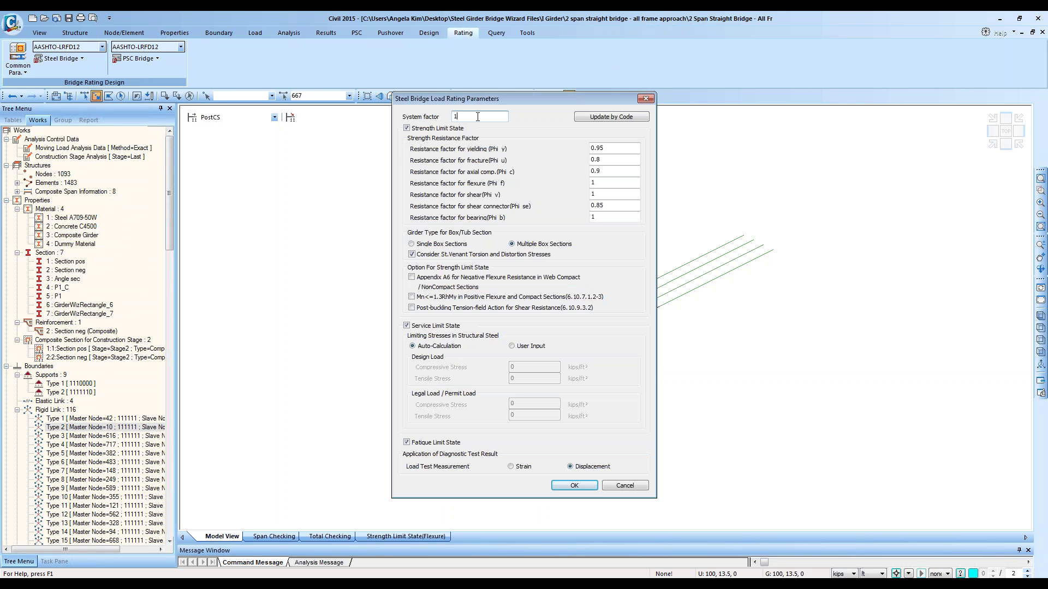
click(645, 99)
click(61, 58)
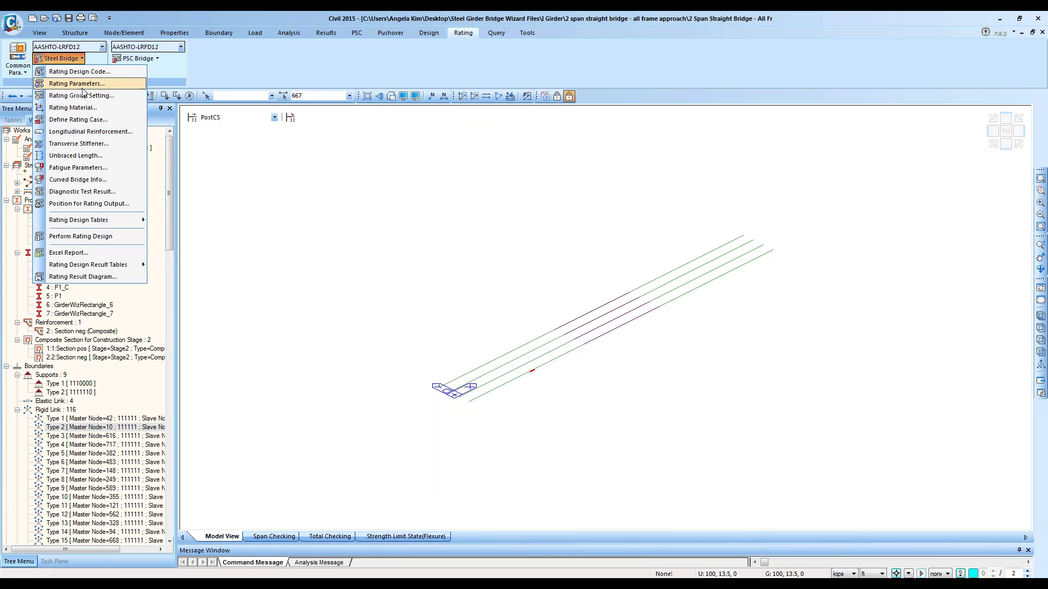
click(82, 96)
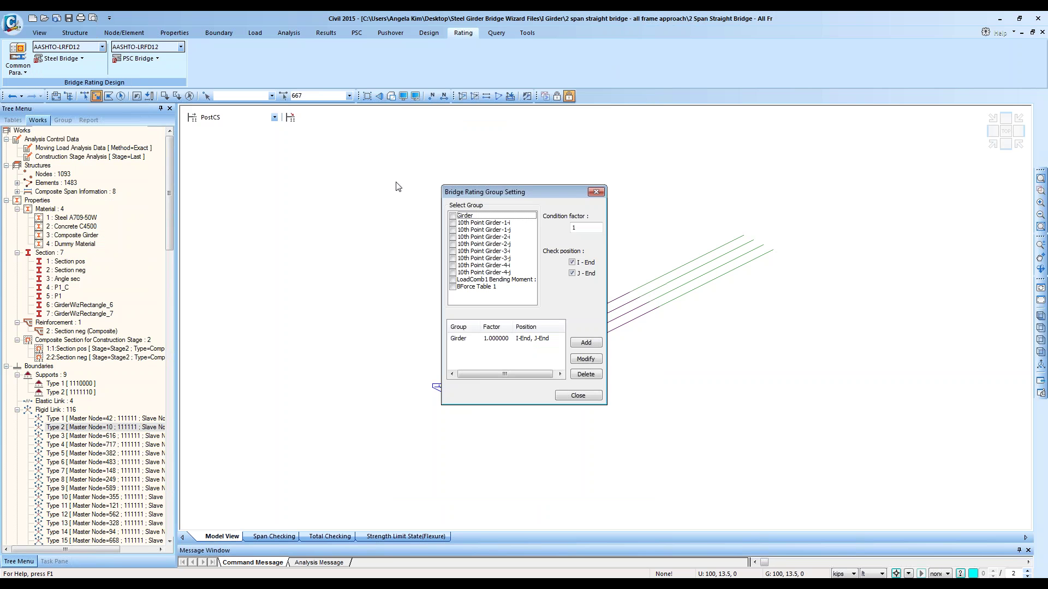
Step: Pick the Girder group assignment and close the rating group settings
click(537, 339)
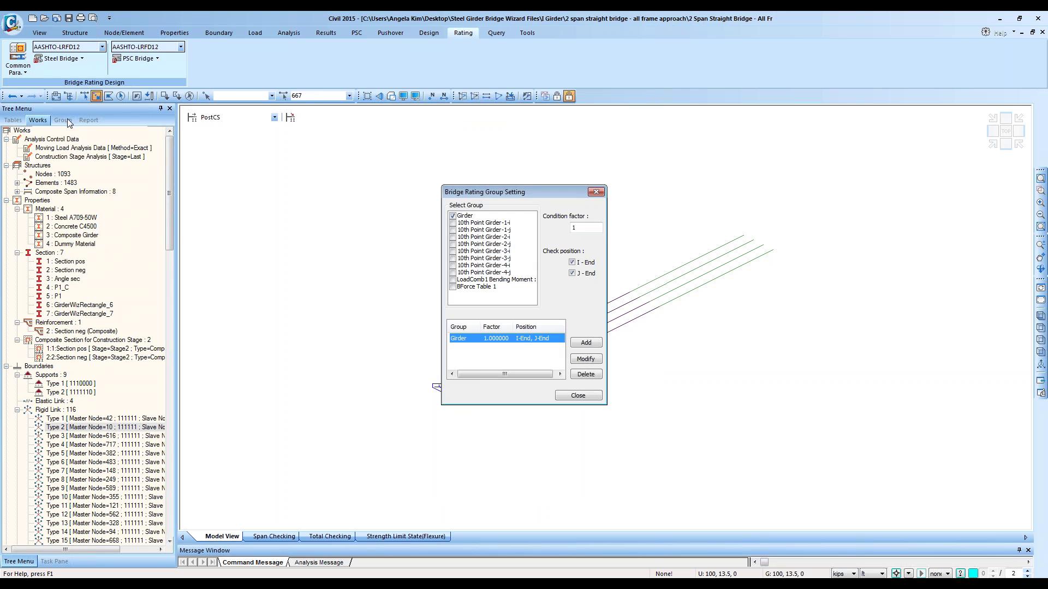
click(236, 207)
click(558, 239)
click(578, 395)
Step: Highlight the Girder structure group's members in the model from the Group tree
click(62, 120)
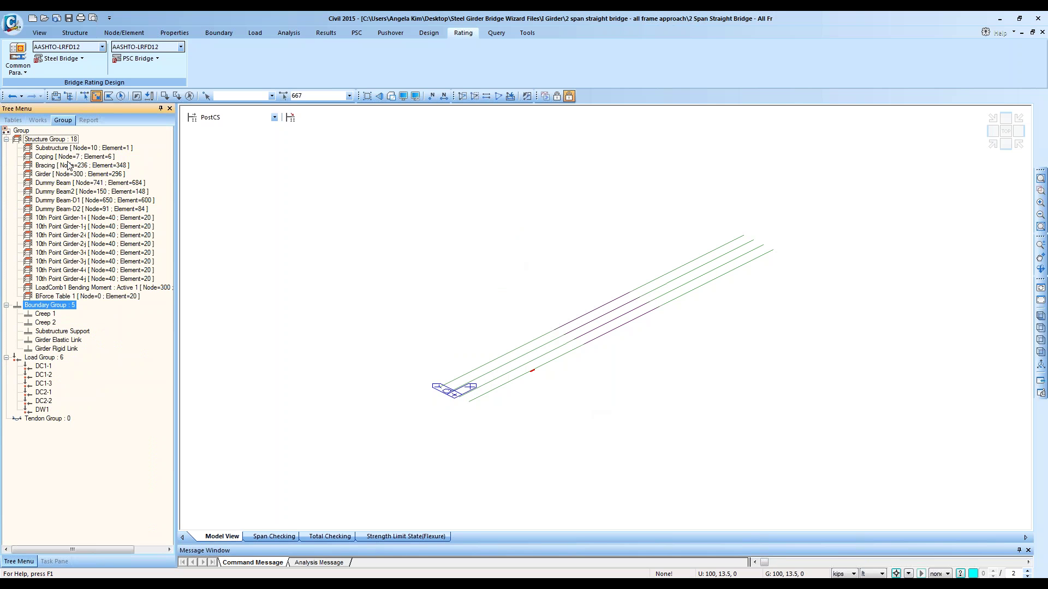
click(72, 174)
double_click(78, 175)
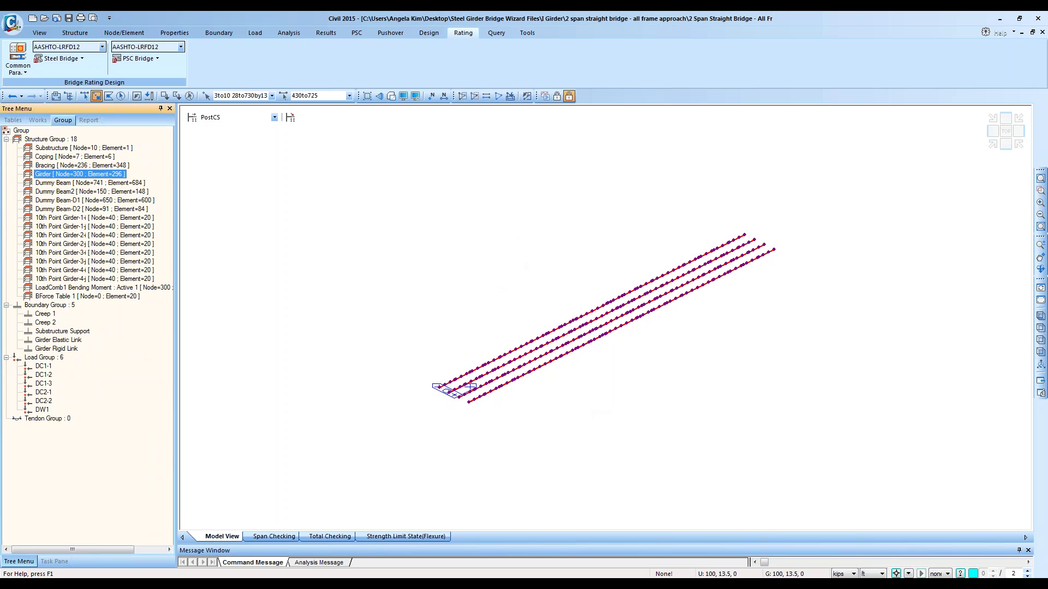
click(109, 166)
click(109, 176)
Step: Glance at Define Rating Case, then reopen Rating Group Setting and move it off the girders
click(60, 59)
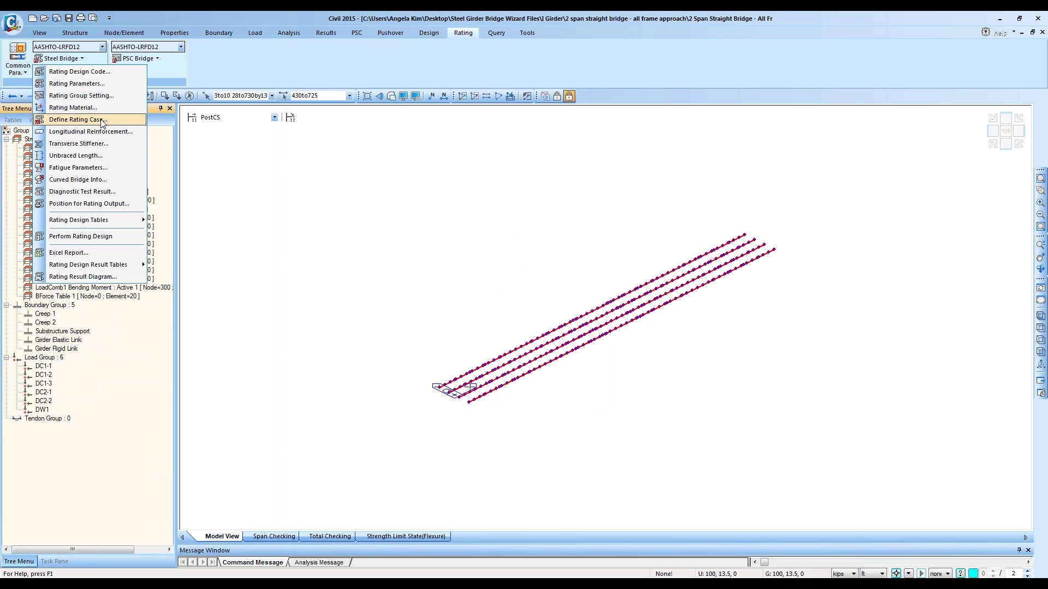
click(70, 119)
click(609, 121)
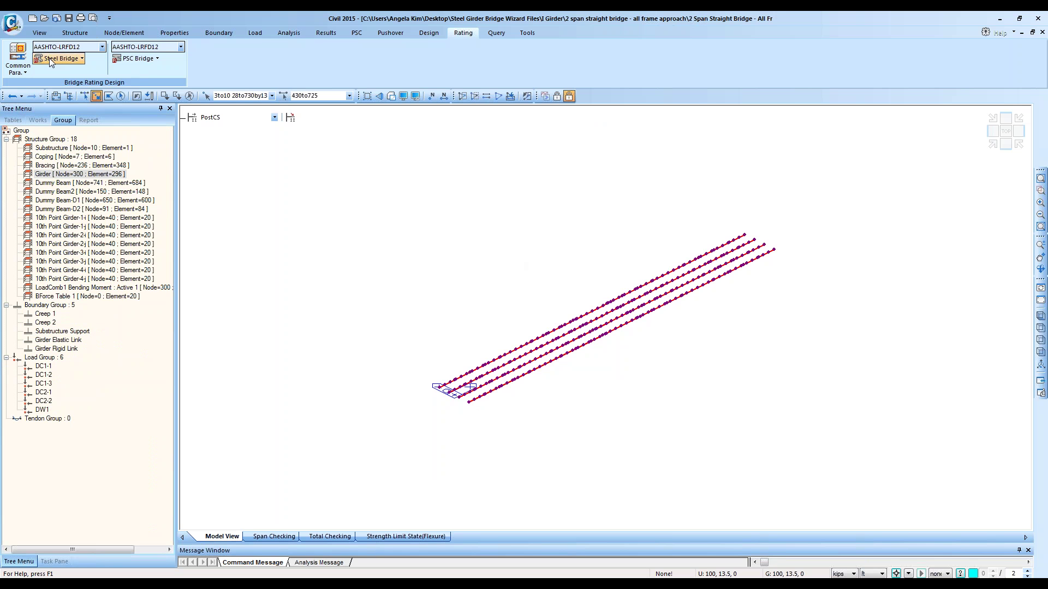
click(60, 59)
click(81, 95)
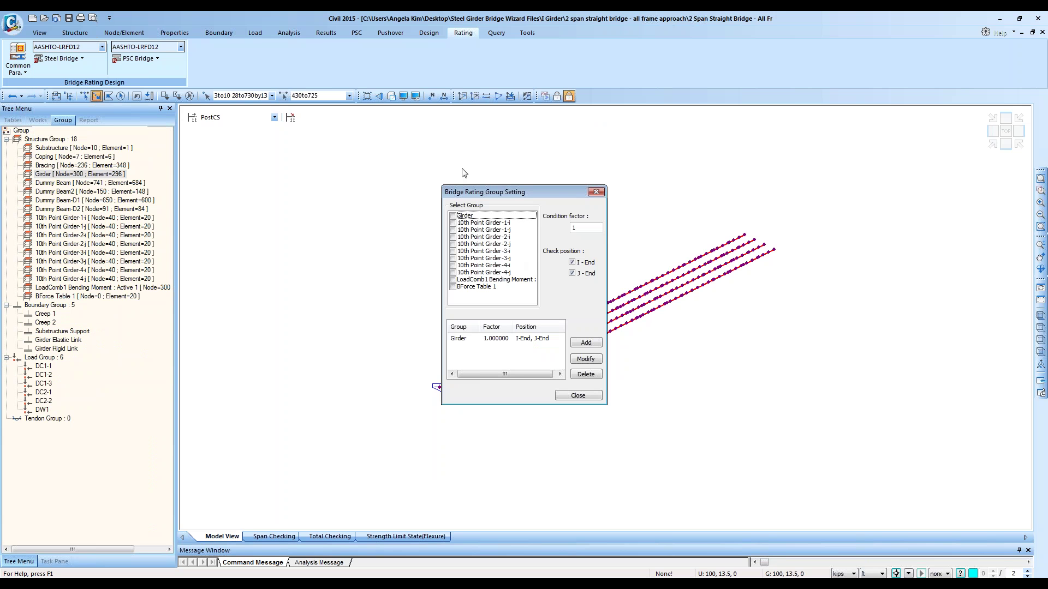
drag(462, 192, 269, 205)
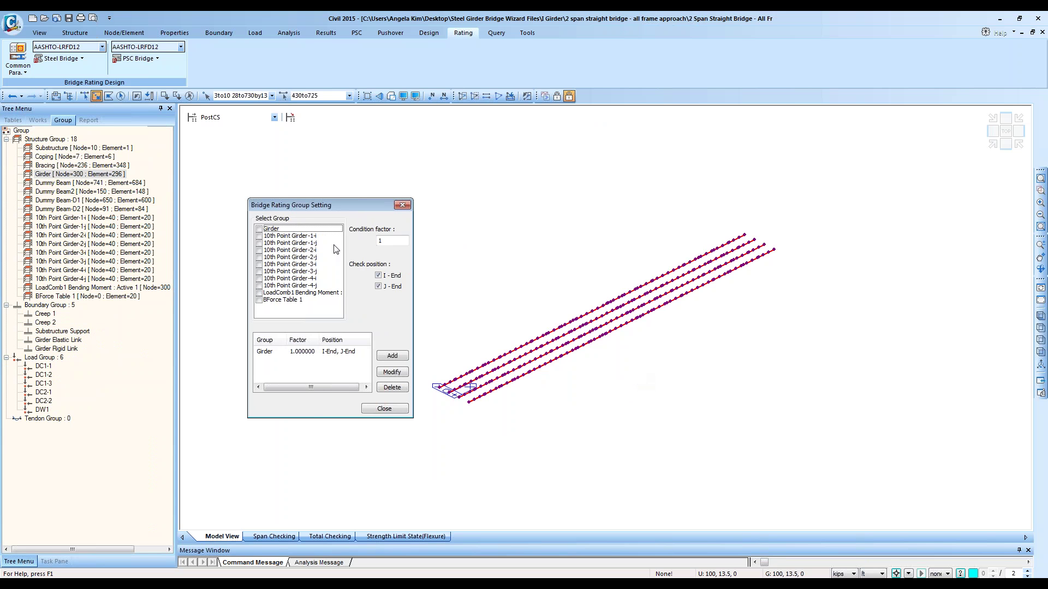
Step: Try the Girder and BForce Table 1 group ticks and condition factor, closing without adding
click(260, 229)
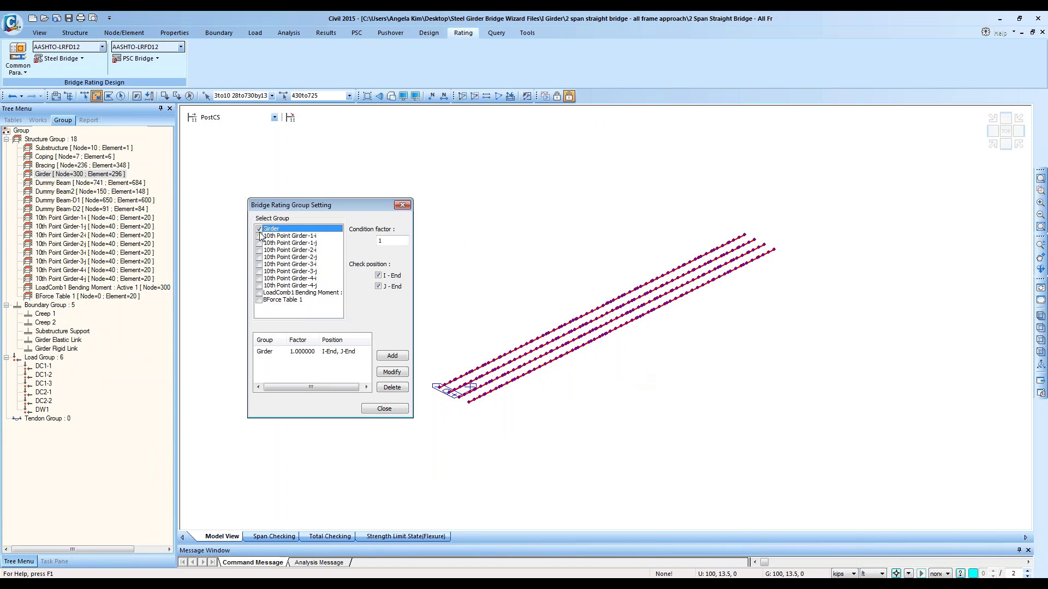
click(259, 229)
click(259, 299)
click(395, 241)
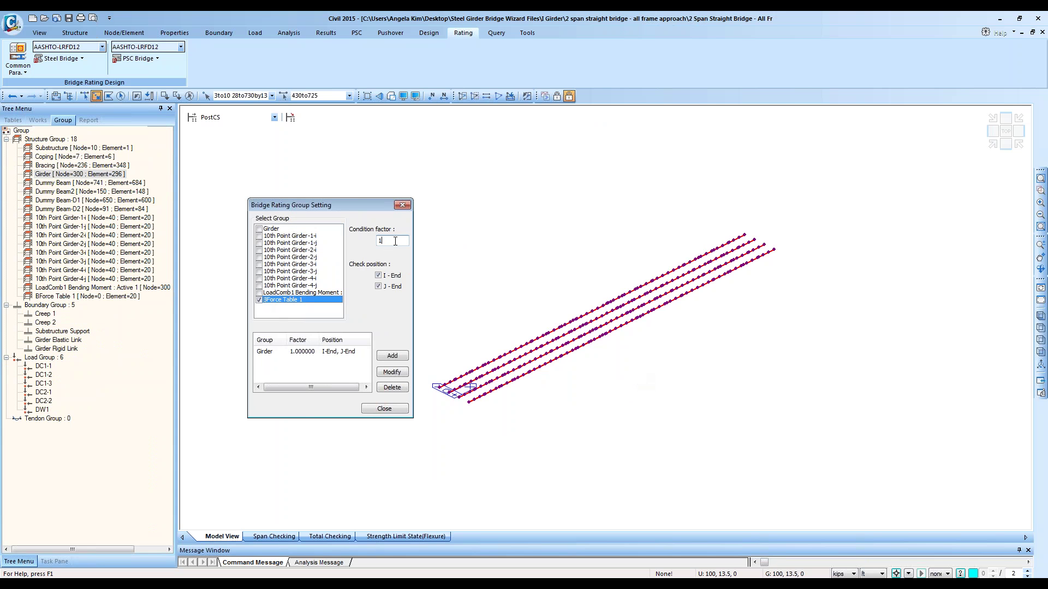
click(390, 410)
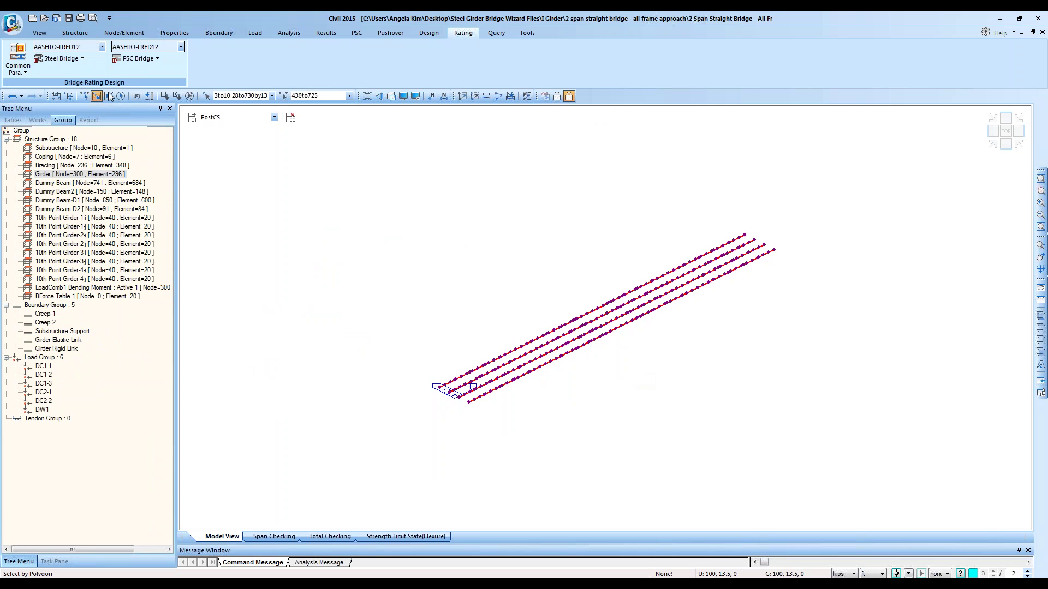
click(60, 58)
click(66, 120)
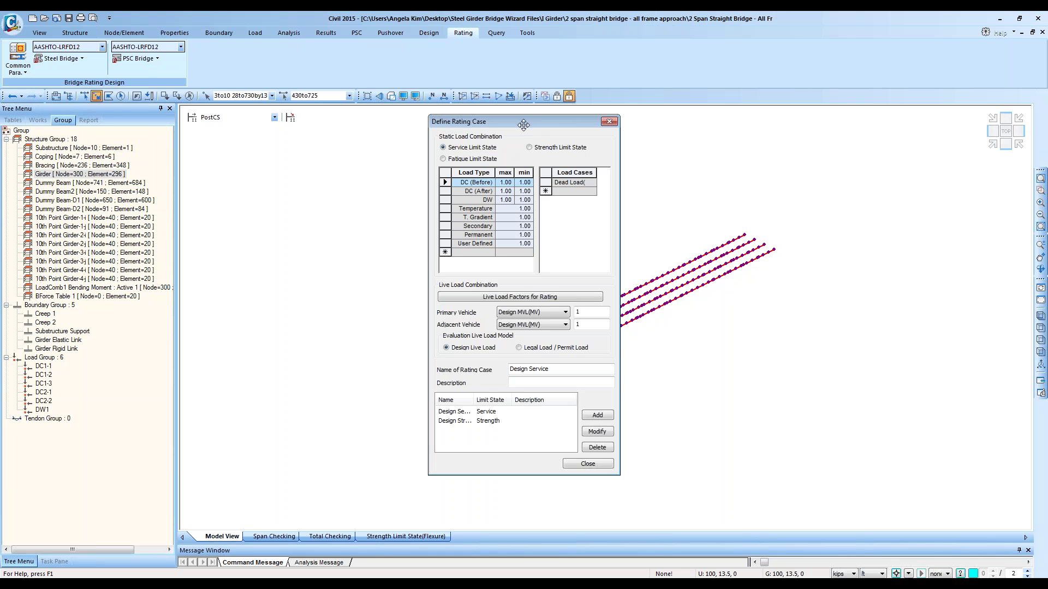
Step: Move the rating case dialog aside and check the DC (Before) and DC (After) load cases for Design Service
drag(517, 130, 434, 118)
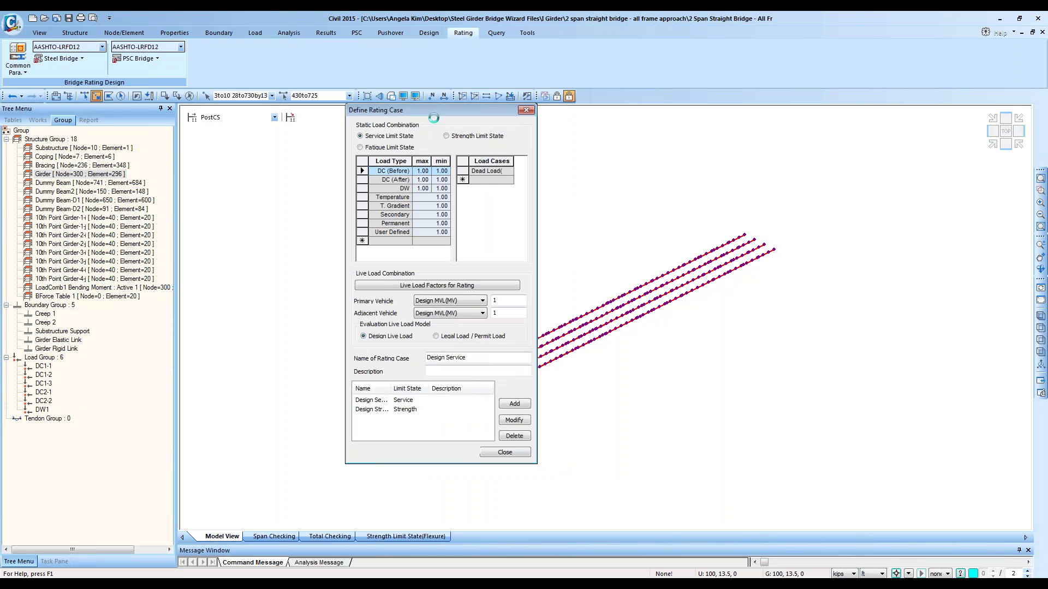
click(422, 180)
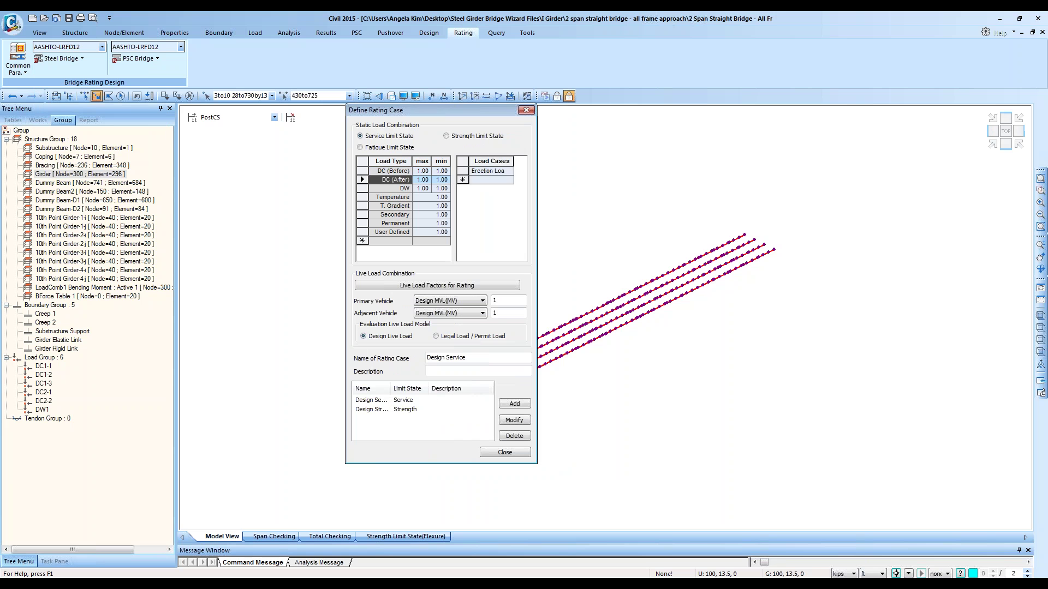
click(399, 175)
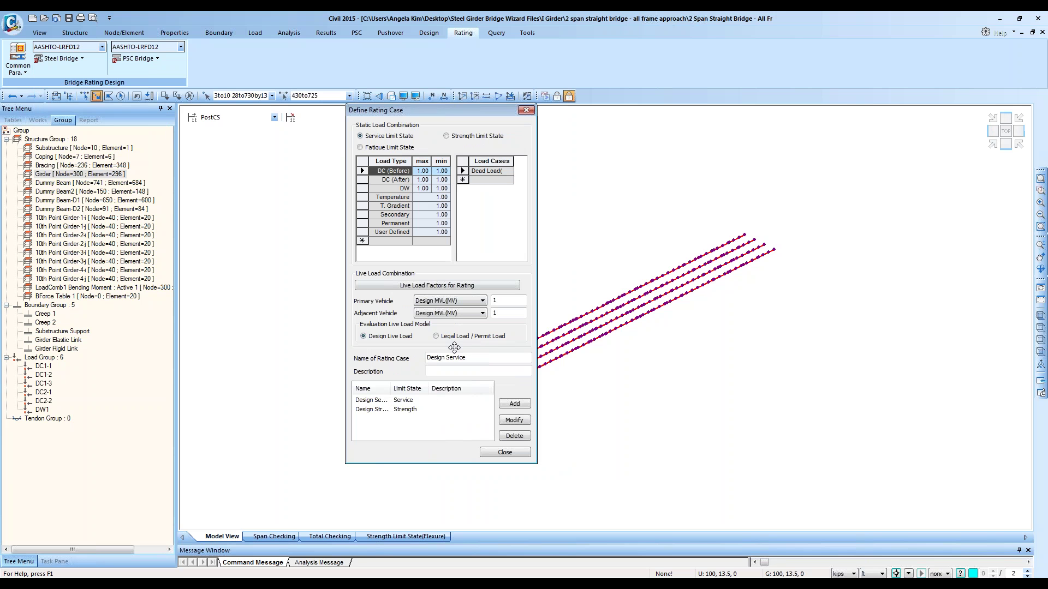
click(422, 400)
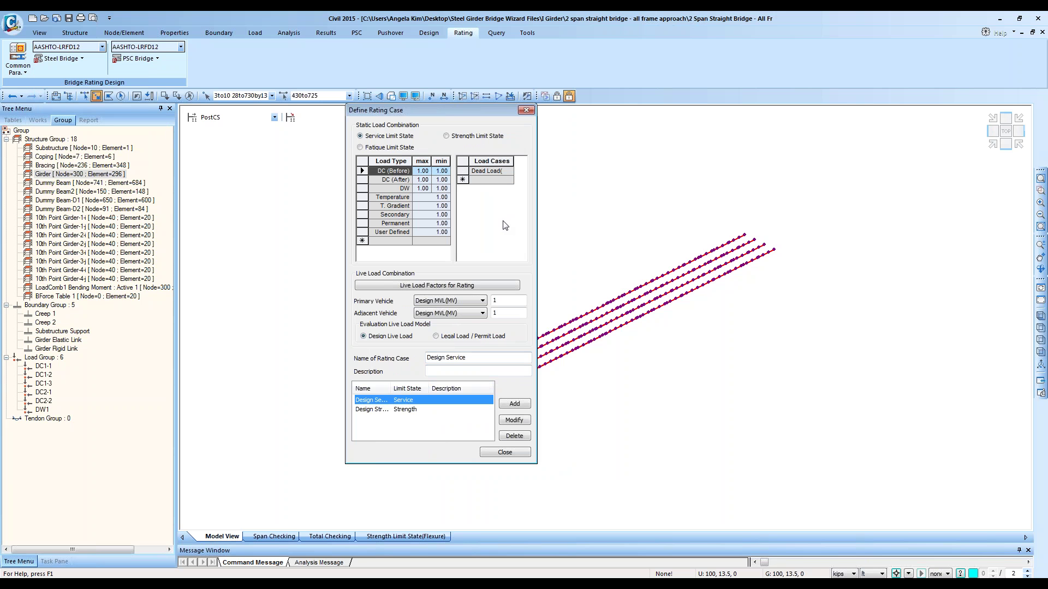
click(485, 162)
click(489, 174)
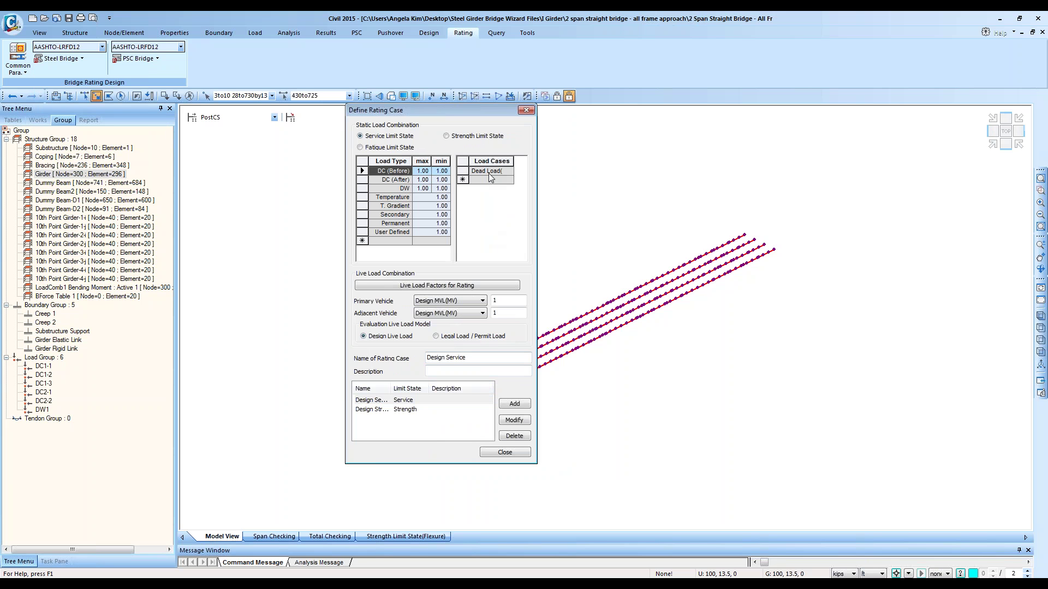
Step: Delete the Erection Load entry from DC (After), then review the DW load cases
click(403, 180)
click(488, 170)
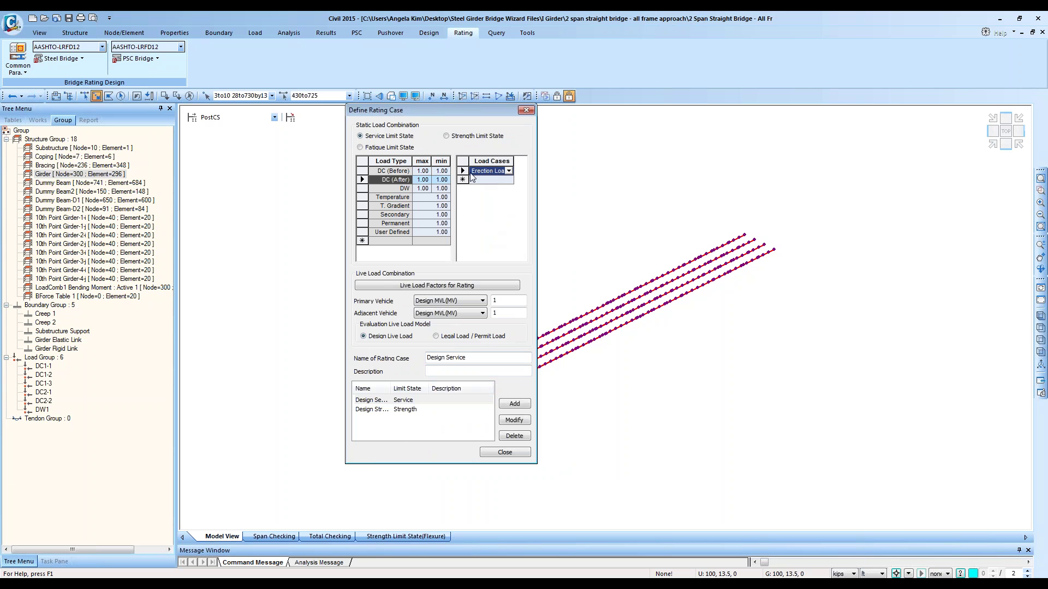
click(462, 171)
key(Delete)
click(402, 189)
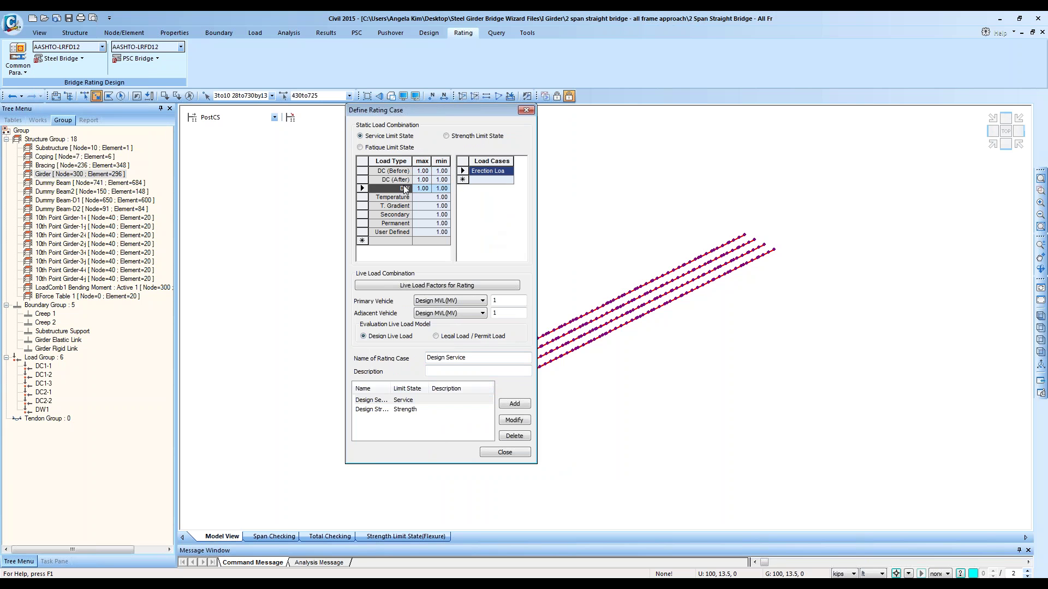
click(396, 179)
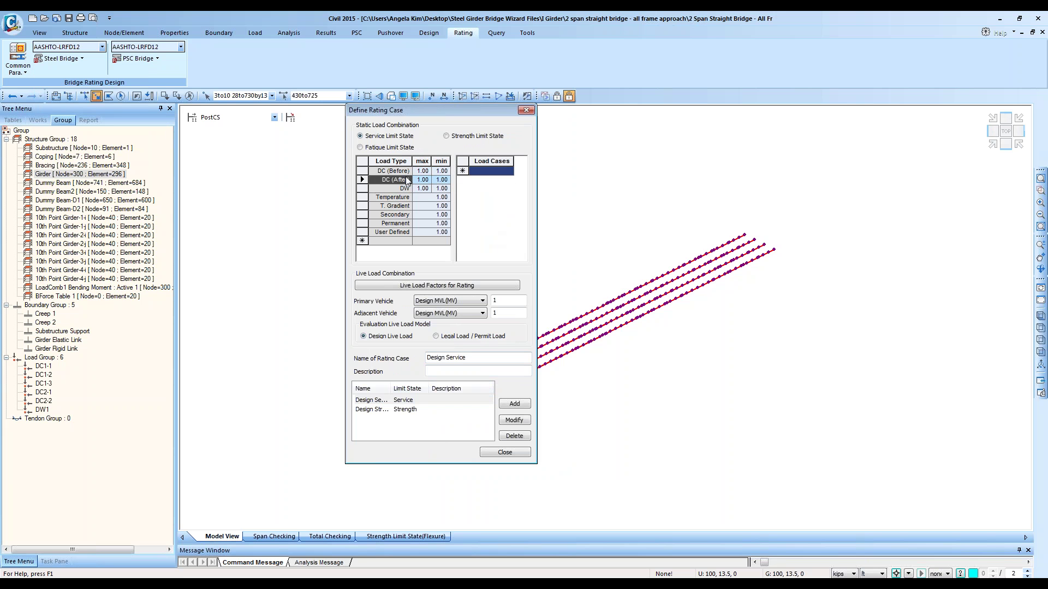
Step: Open the Users Guide - Design and Load Rating PDF from Adobe Reader's recent documents
click(401, 172)
drag(401, 172, 439, 235)
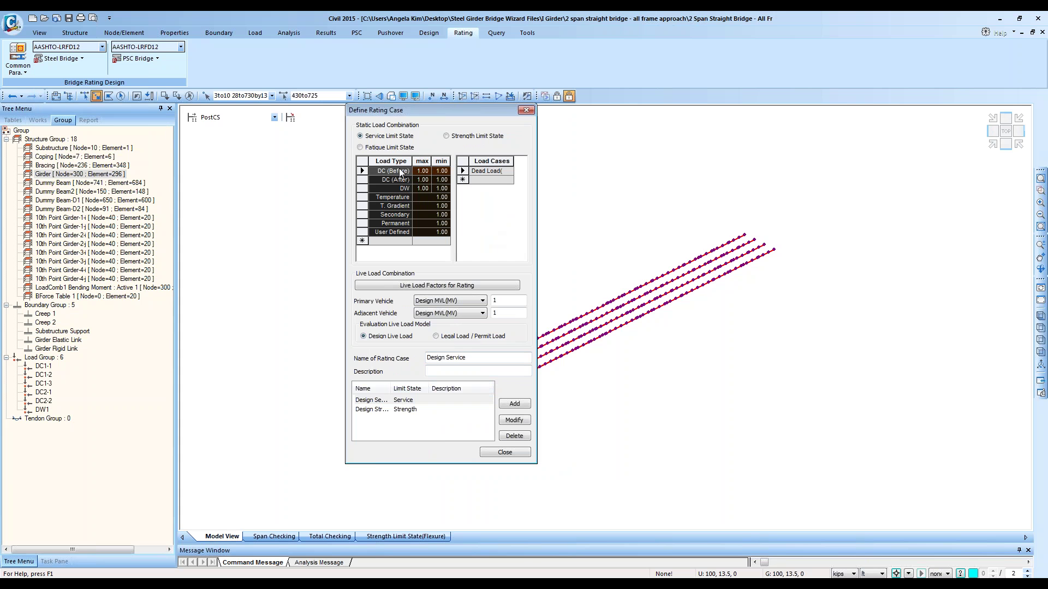
right_click(184, 584)
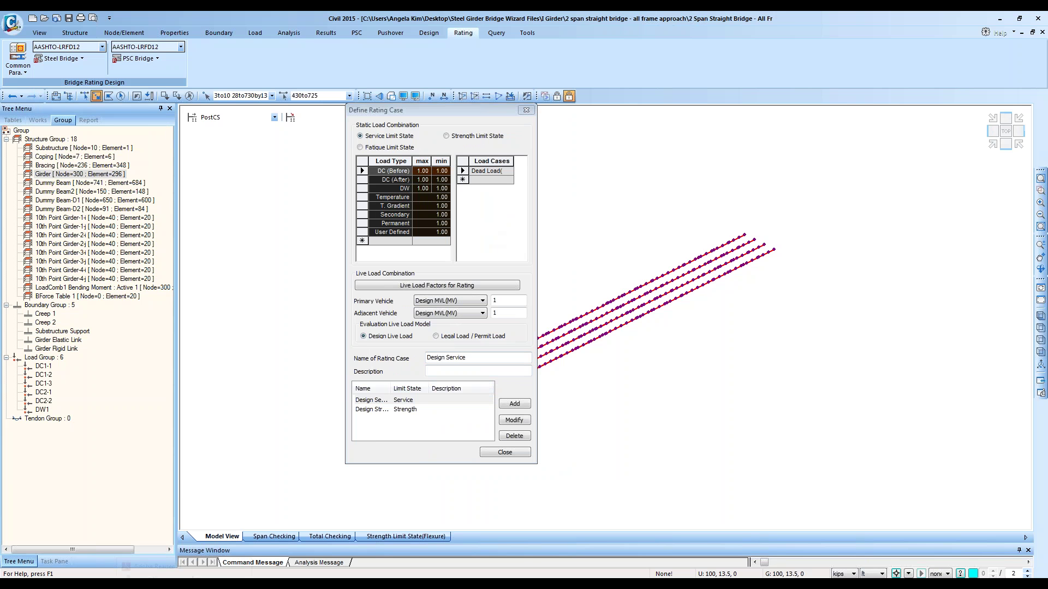
click(192, 350)
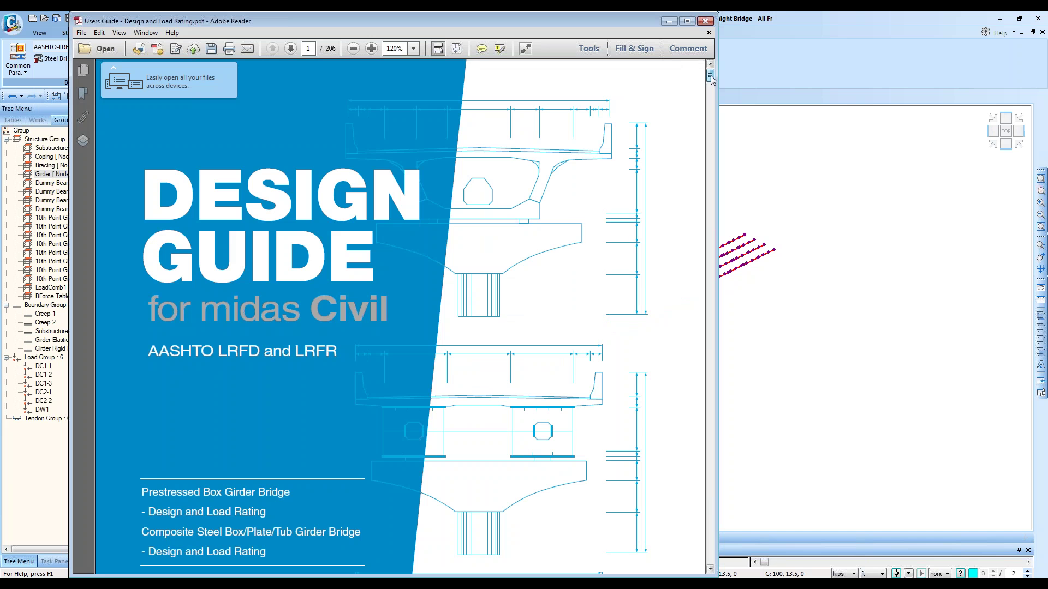
Step: Go to the section 1.1 rating factor formula on page 181 and widen the Reader window
drag(710, 75, 710, 448)
scroll(657, 398, down, 10)
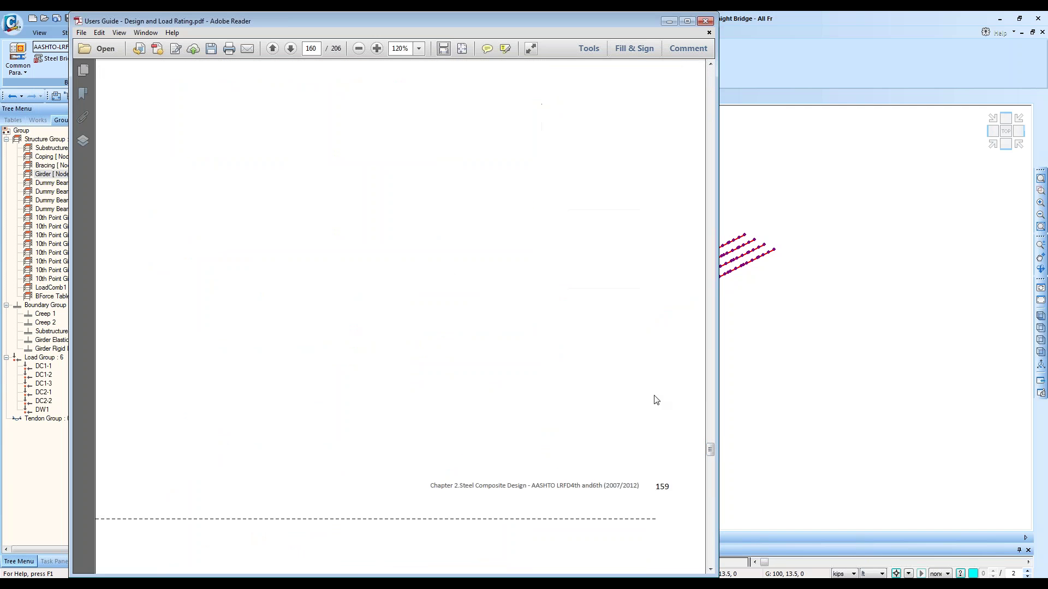
scroll(661, 419, down, 15)
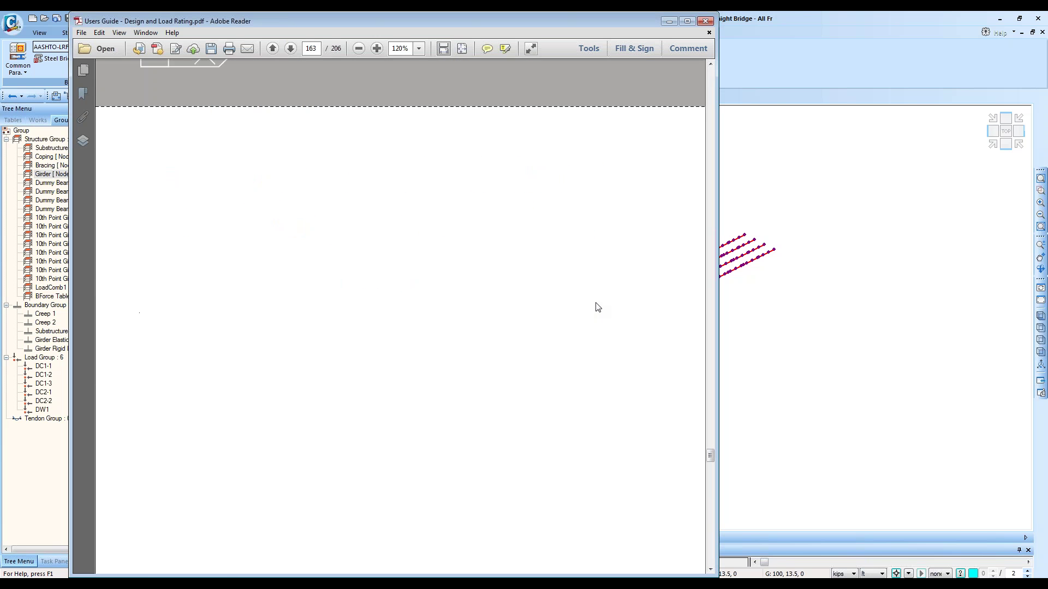
scroll(602, 306, down, 15)
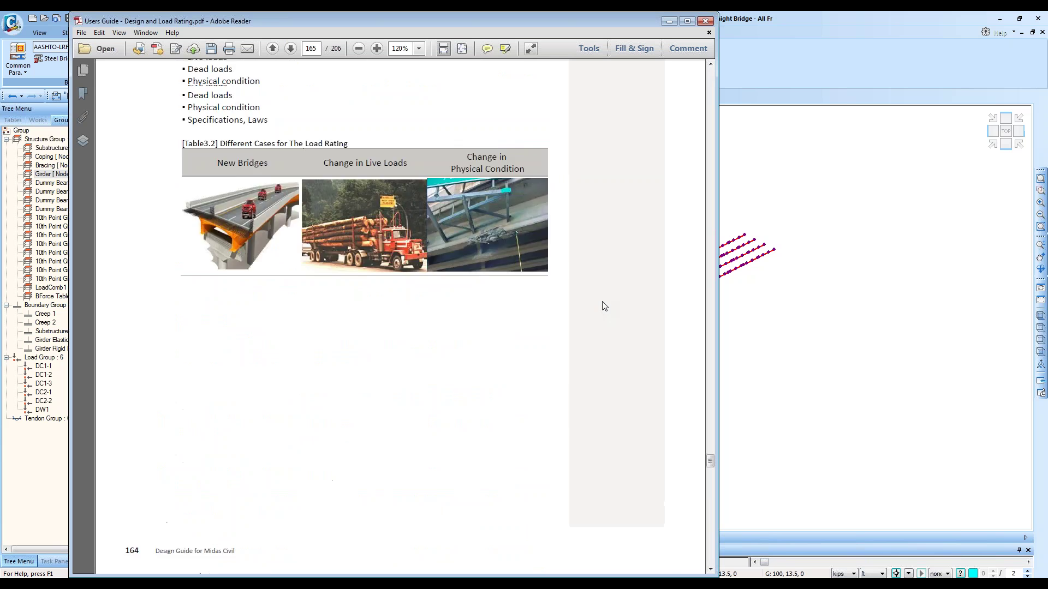
scroll(604, 306, up, 10)
scroll(607, 309, down, 12)
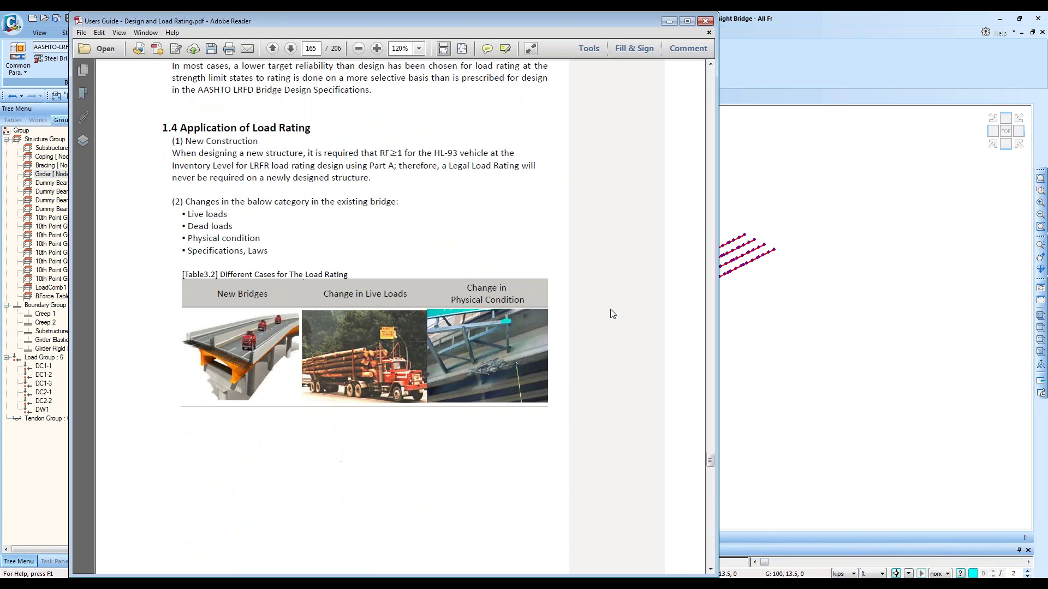
scroll(613, 315, down, 18)
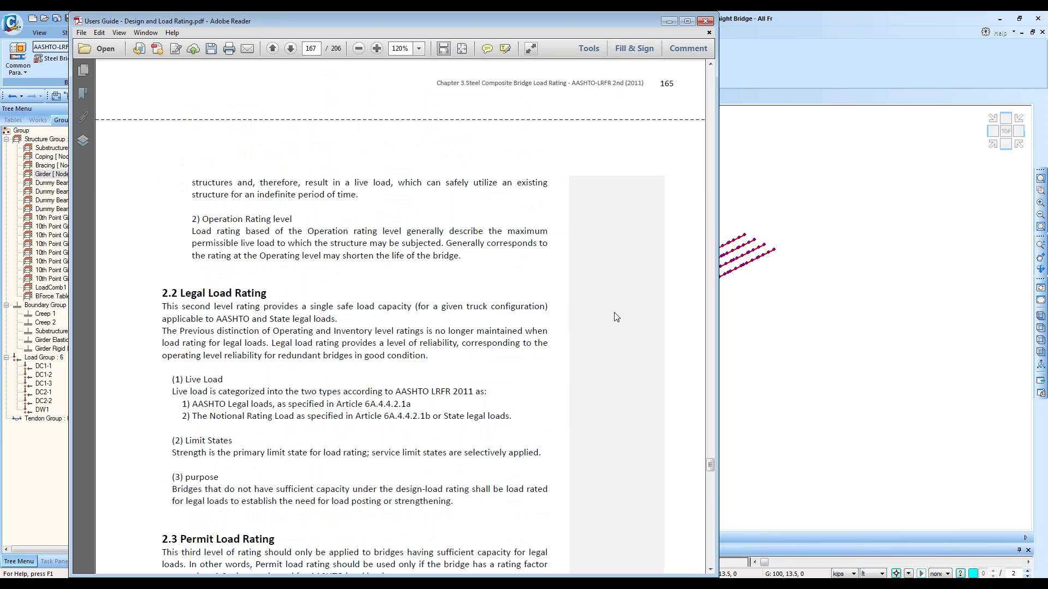
scroll(623, 324, down, 20)
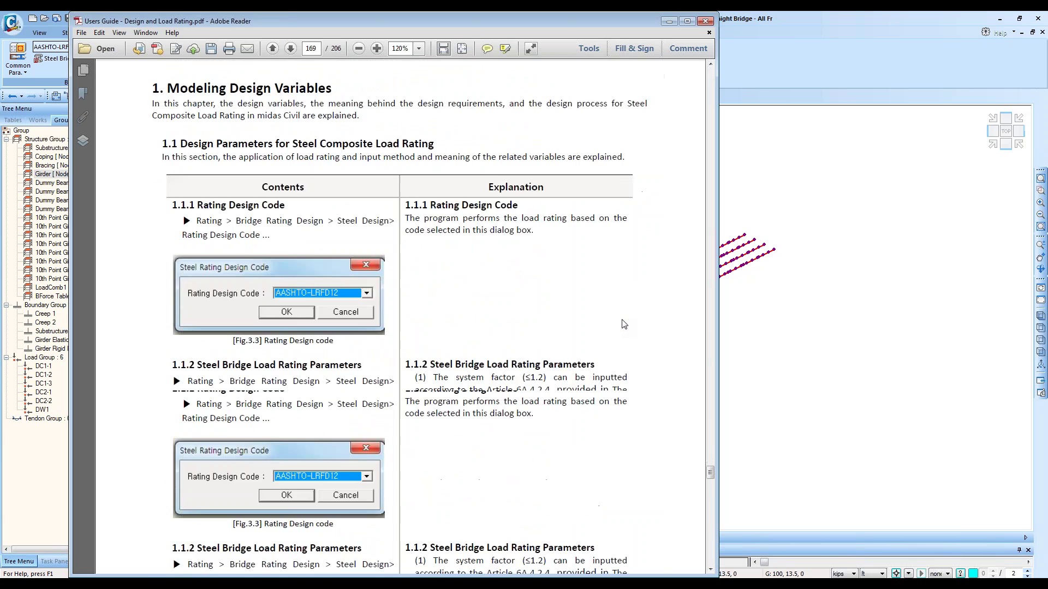
scroll(619, 315, down, 20)
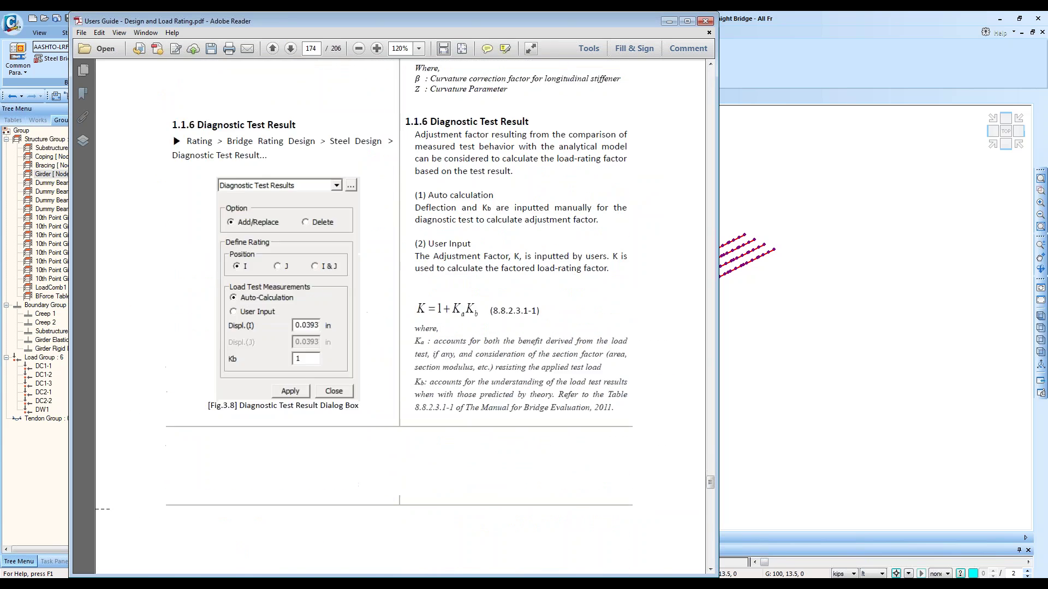
scroll(624, 321, down, 20)
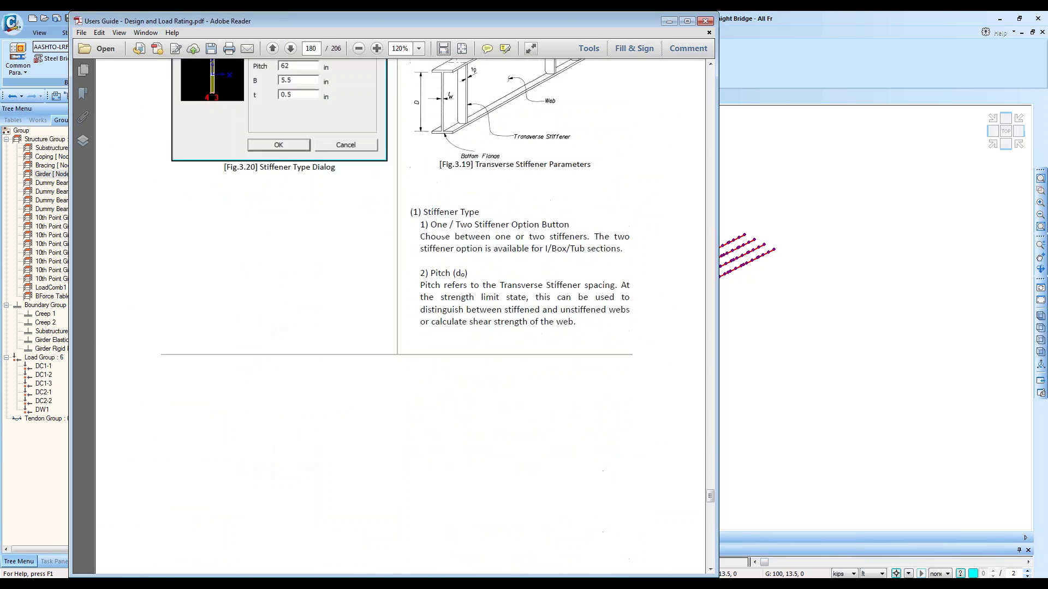
scroll(623, 321, up, 5)
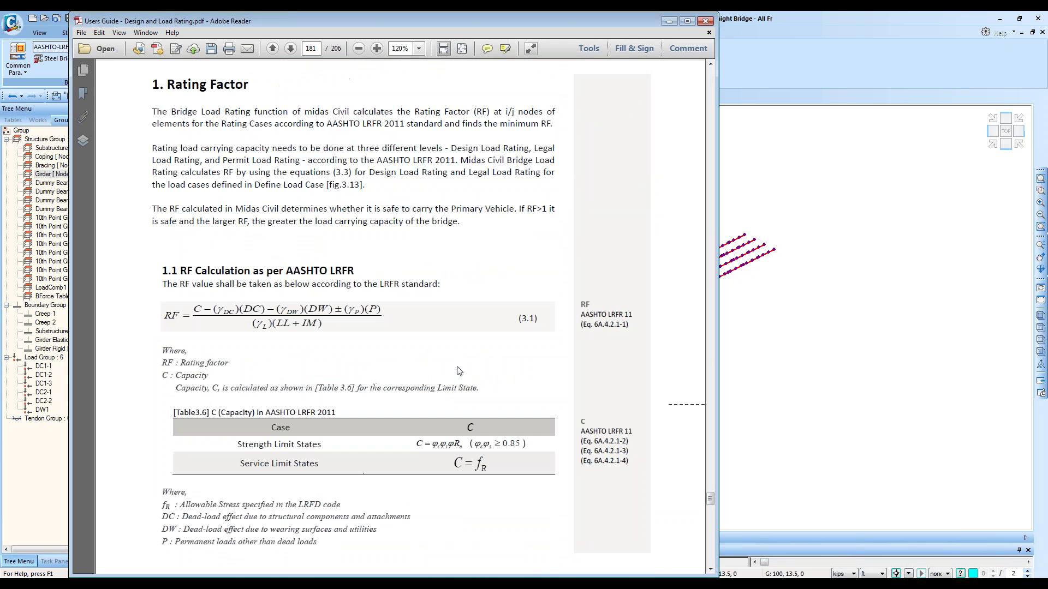
drag(715, 125, 854, 125)
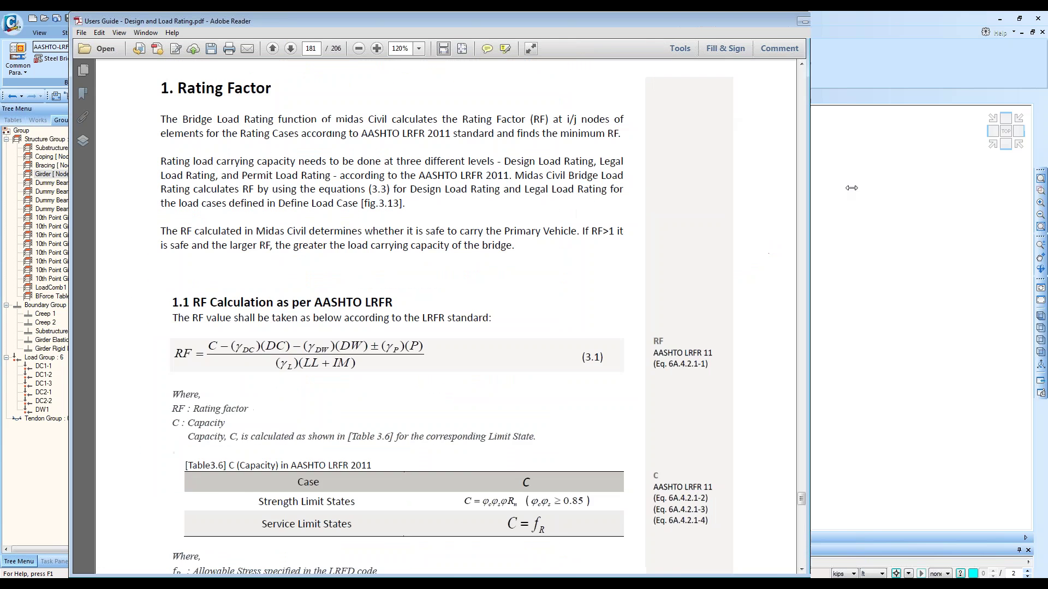
ctrl+scroll(249, 367, up, 5)
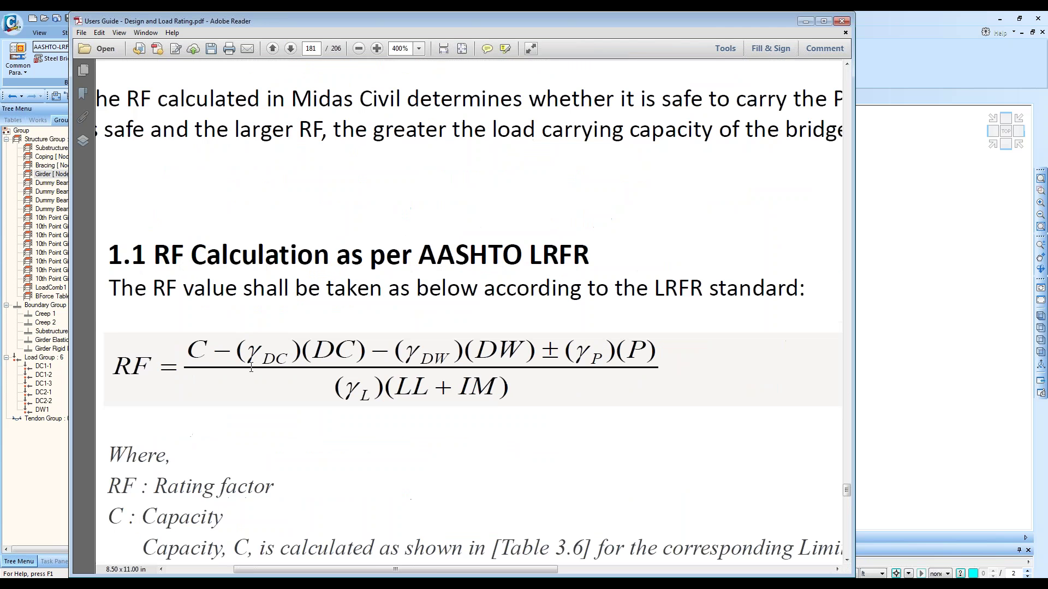
drag(431, 573, 386, 573)
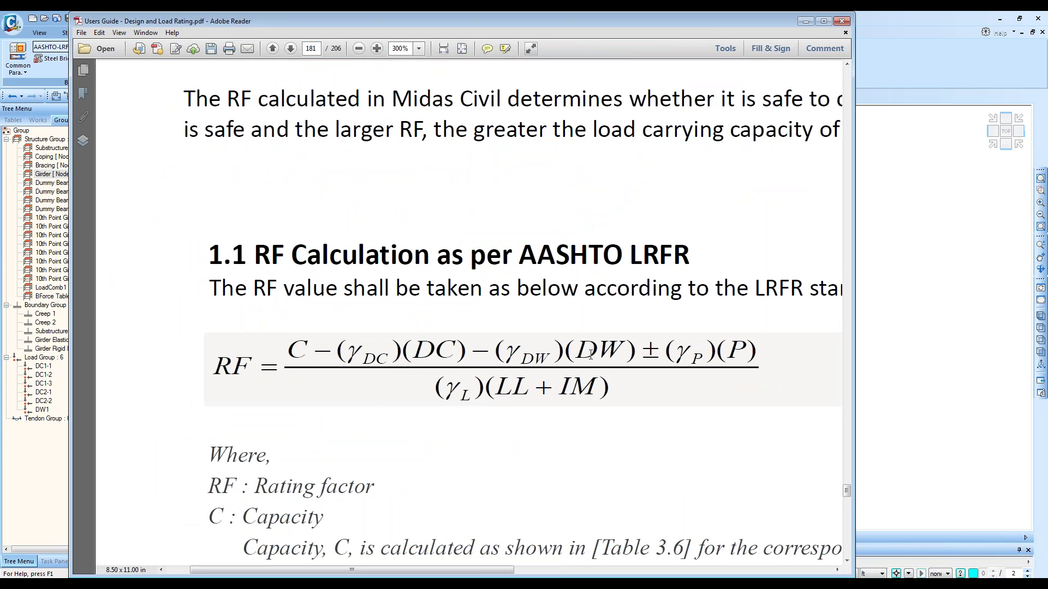
Step: Highlight the RF formula terms: RF, C, DC, DW, LL + IM and the live-load factor
drag(590, 350, 626, 350)
click(518, 355)
drag(727, 349, 755, 355)
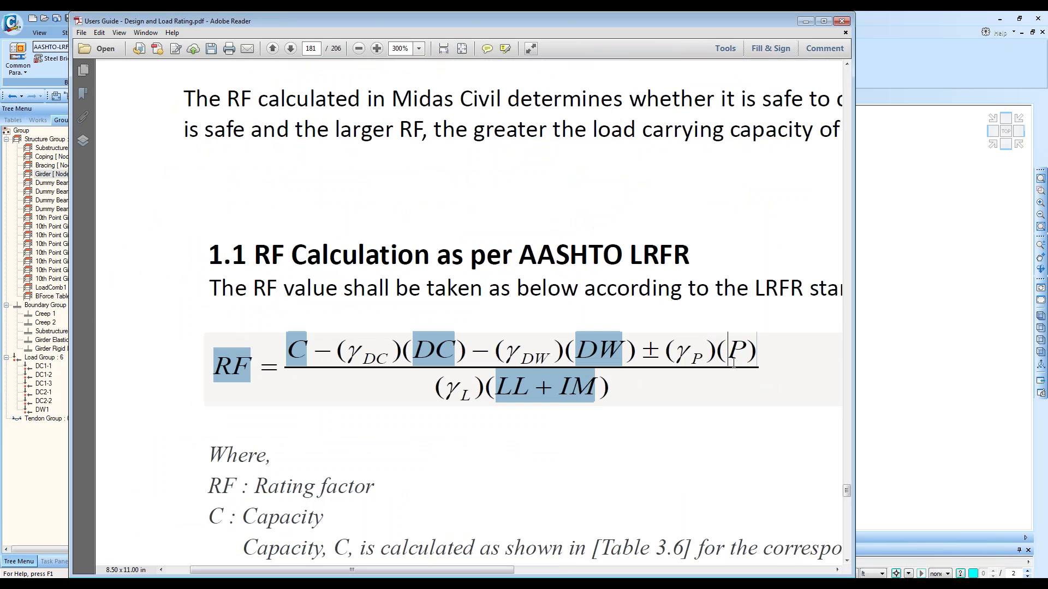
click(536, 408)
drag(497, 389, 594, 382)
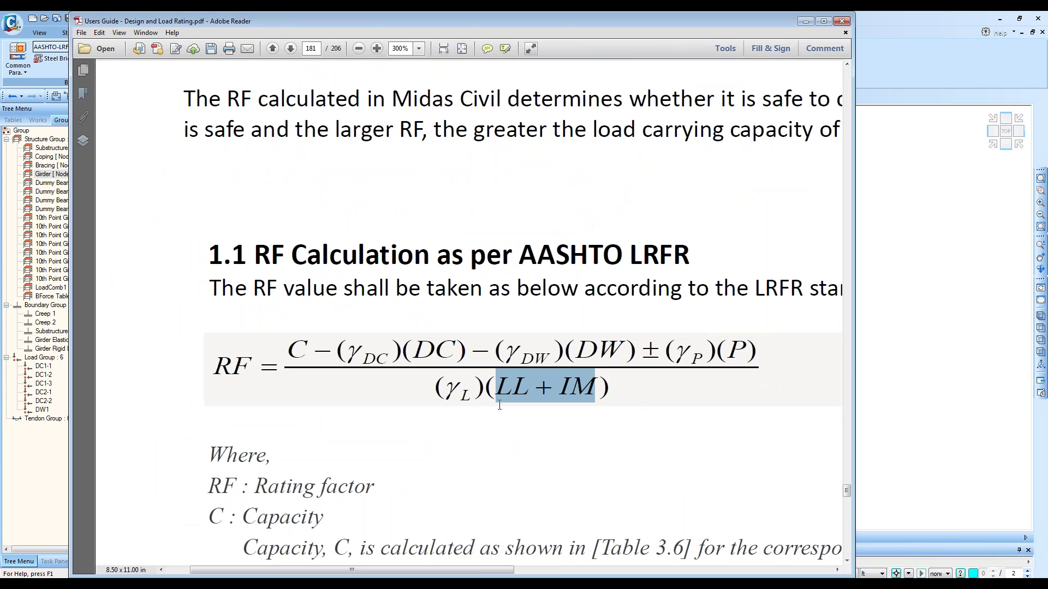
drag(443, 386, 473, 388)
click(473, 388)
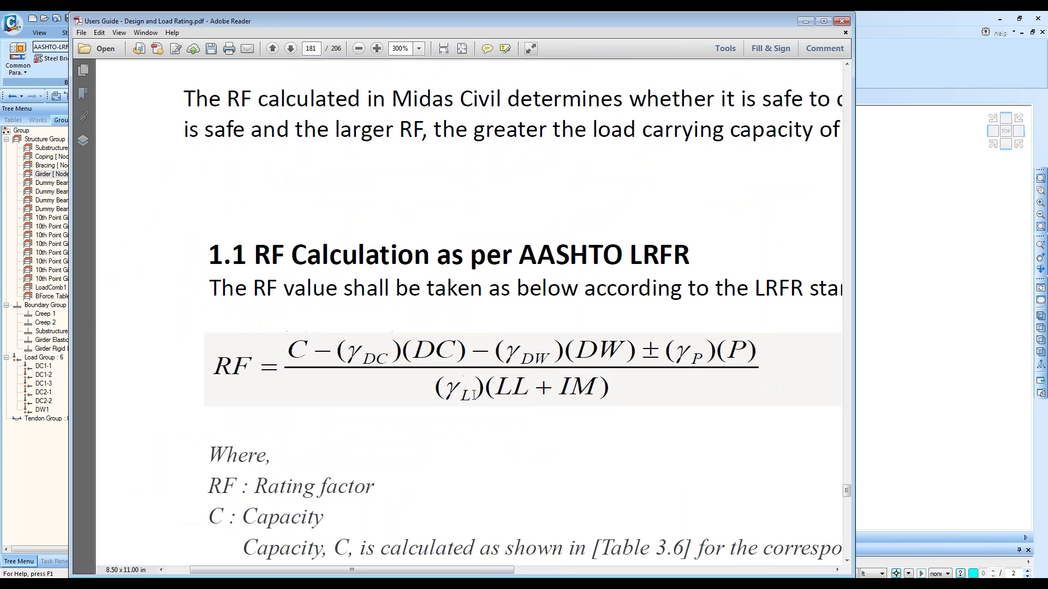
click(60, 130)
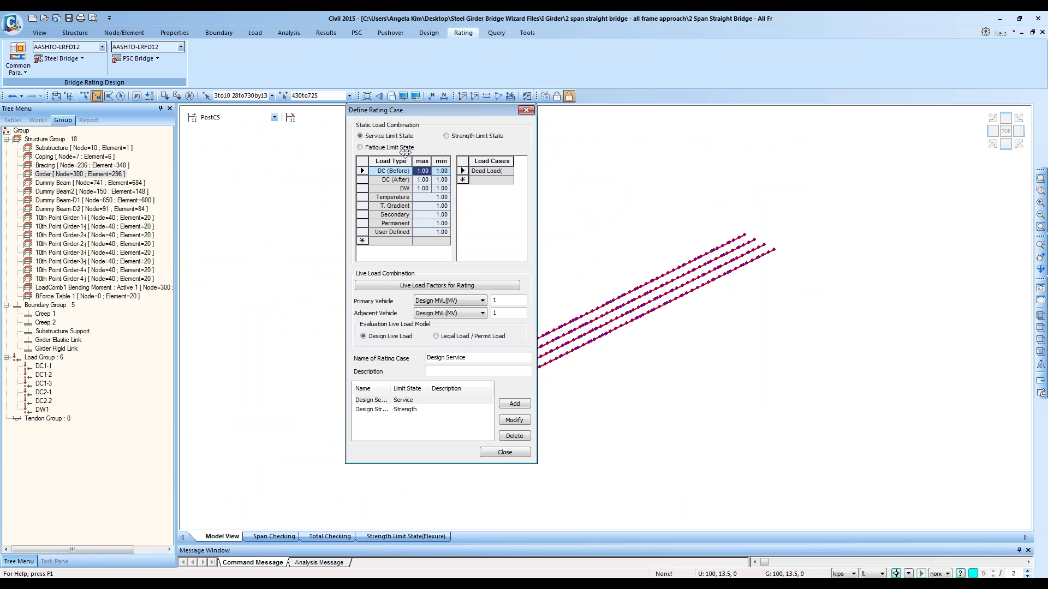
Step: Apply strength limit-state load factors and check DC's 1.25 maximum and 0.90 minimum factors
click(479, 137)
click(442, 172)
click(403, 172)
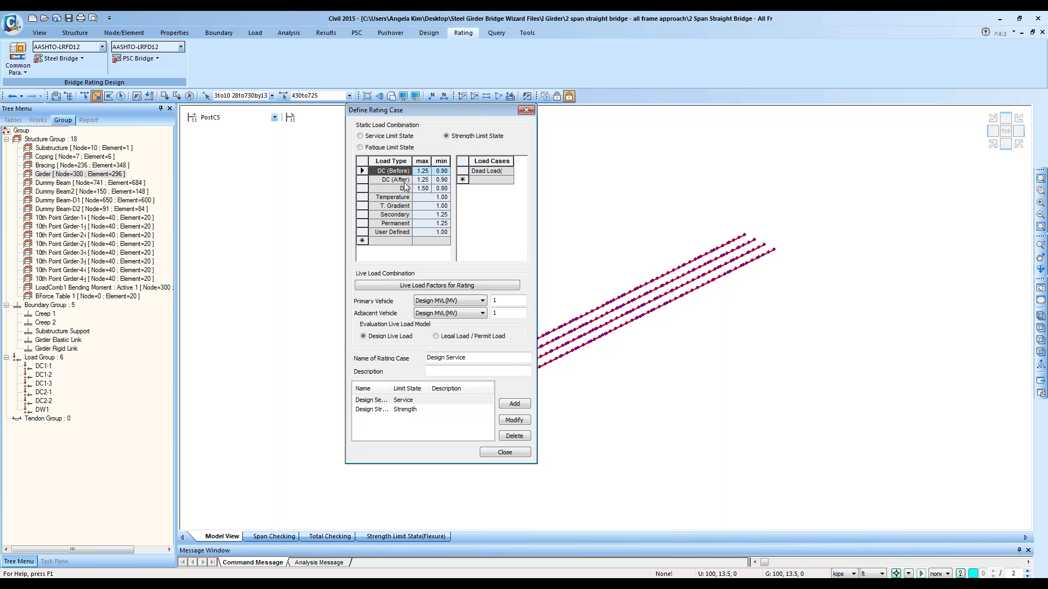
click(397, 182)
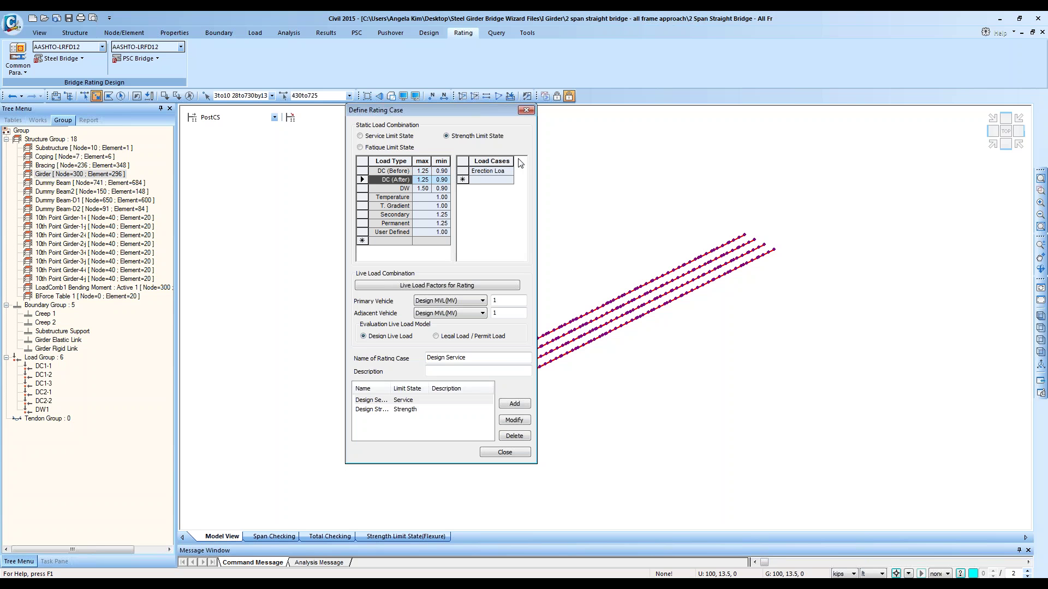
click(425, 180)
click(445, 183)
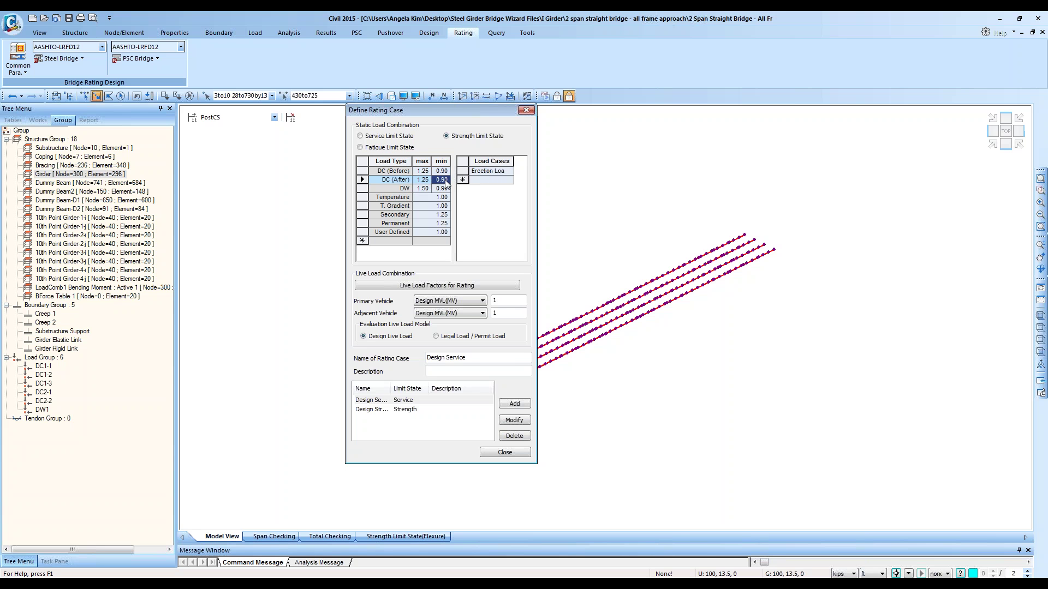
click(430, 189)
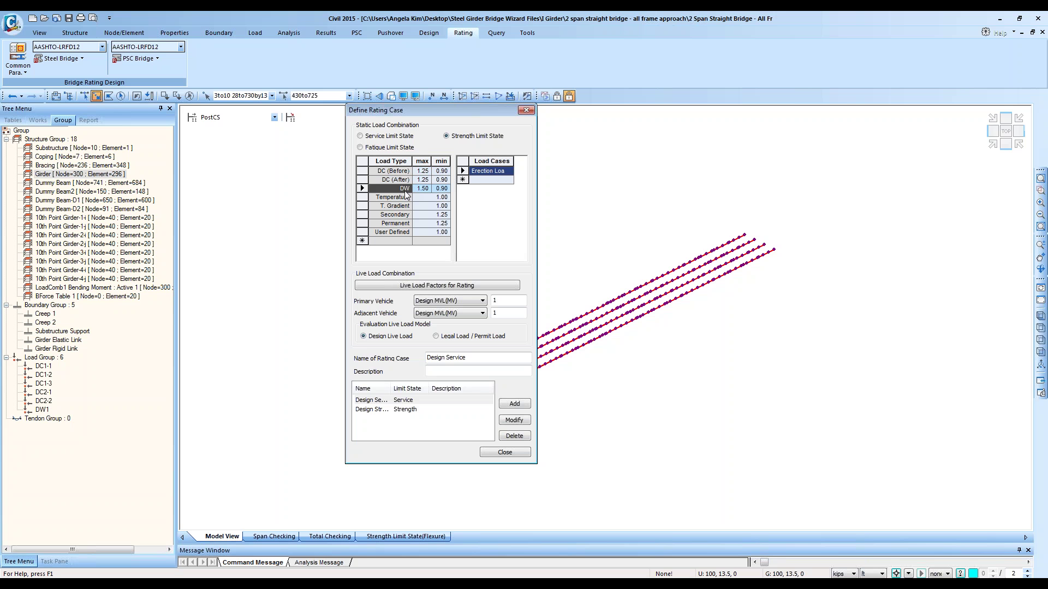
Step: Assign Erection Load 2(CS) to DW and recheck the DC (Before) and DC (After) load cases
click(507, 171)
click(508, 173)
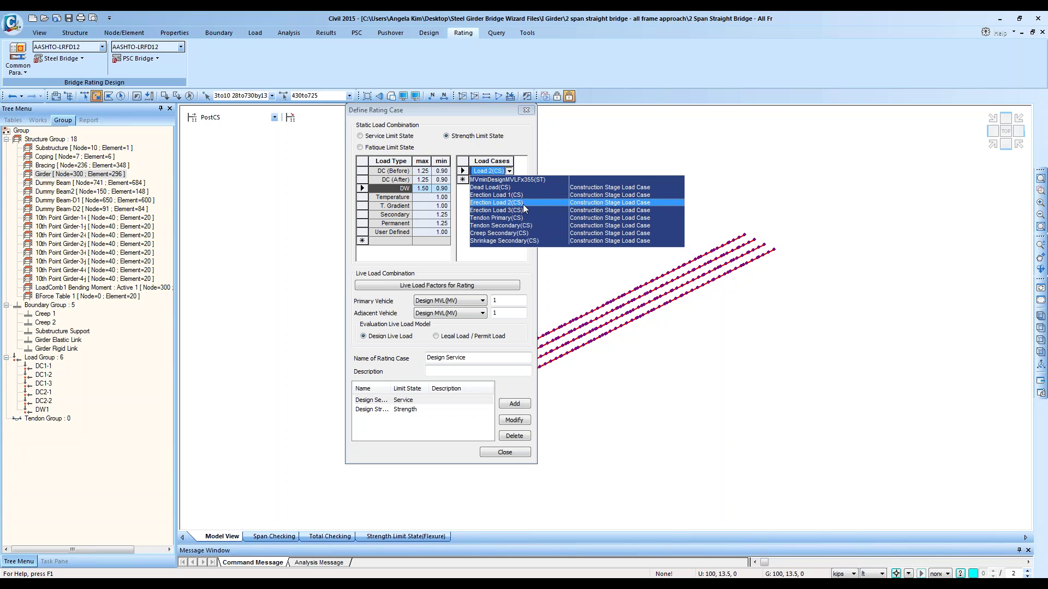
click(522, 203)
click(394, 178)
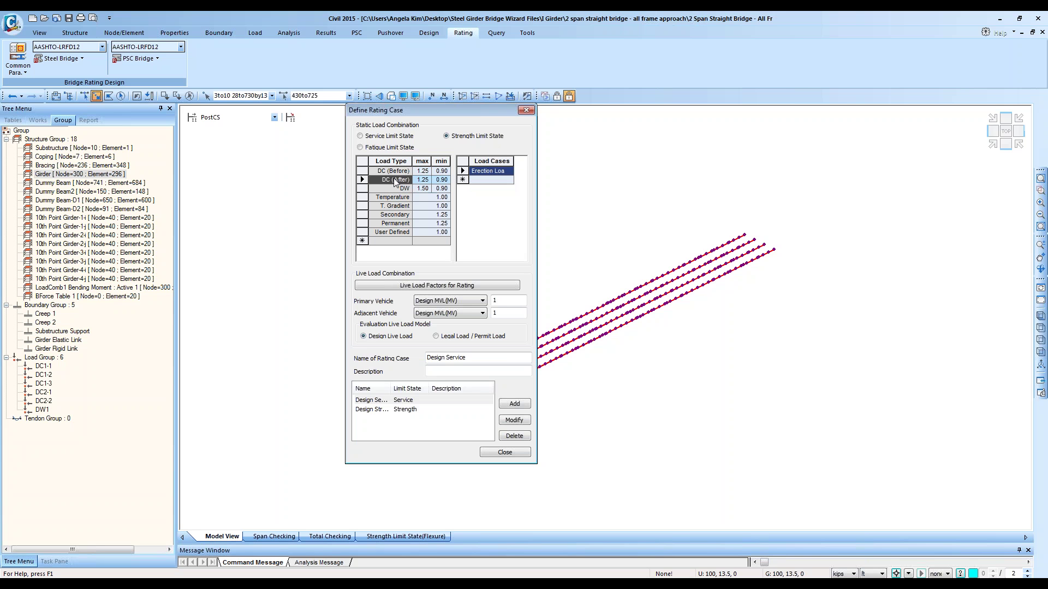
click(394, 174)
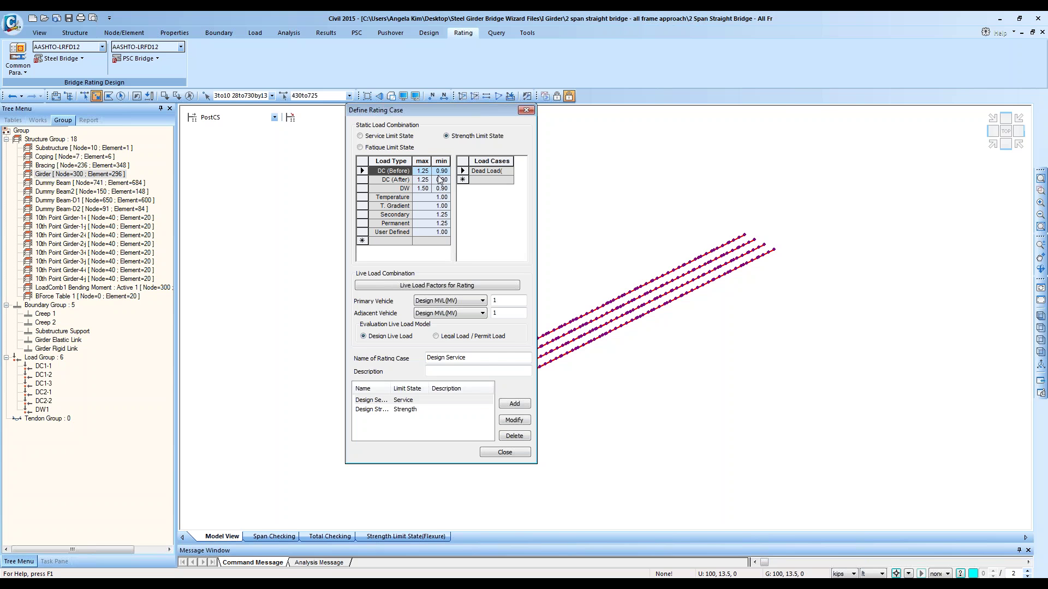
key(alt+Tab)
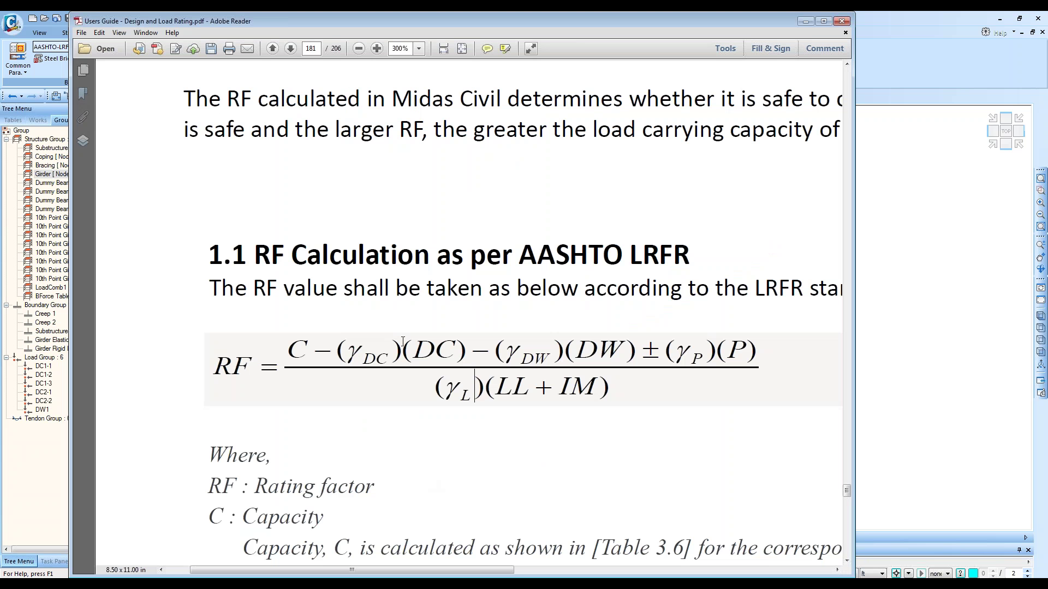
drag(413, 351, 455, 353)
key(alt+Tab)
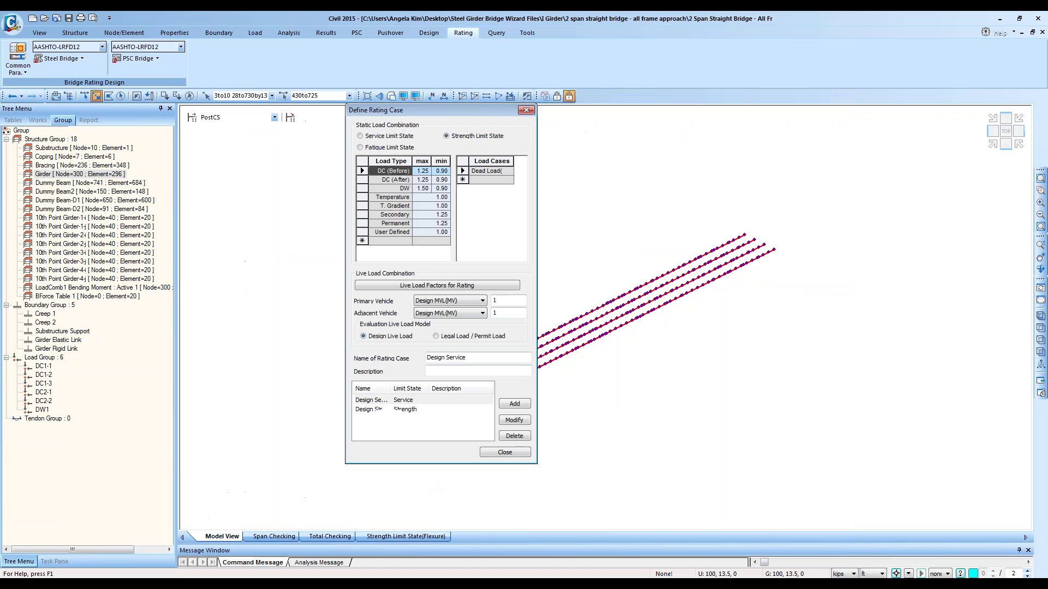
click(387, 160)
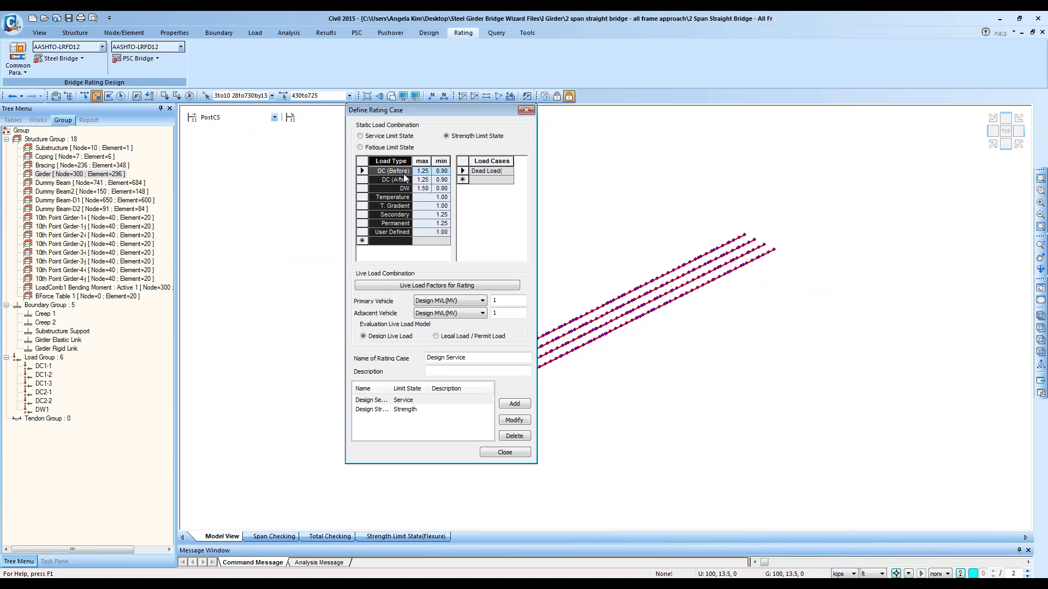
click(424, 172)
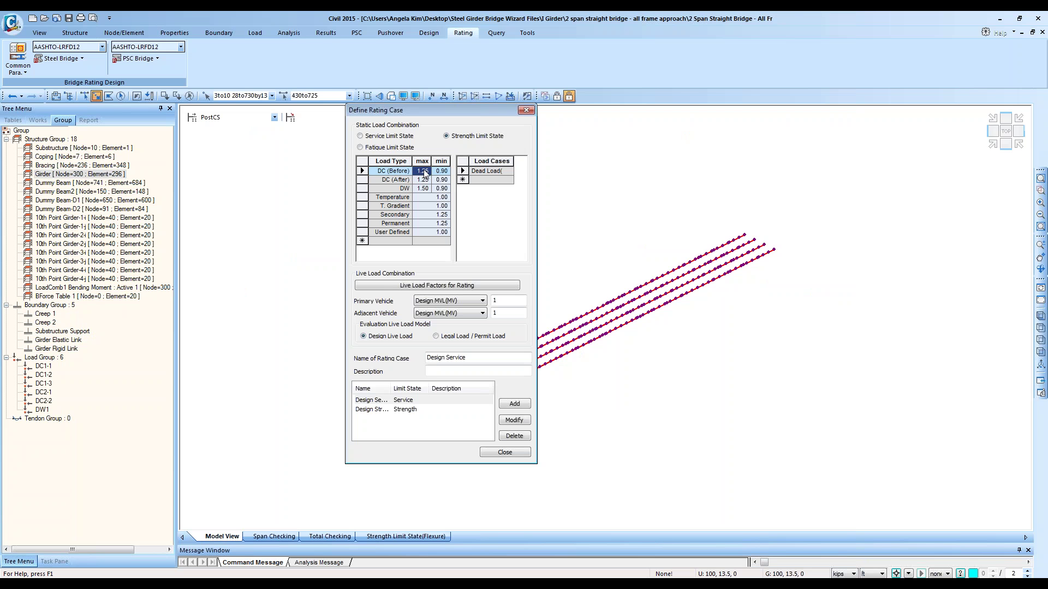
click(382, 180)
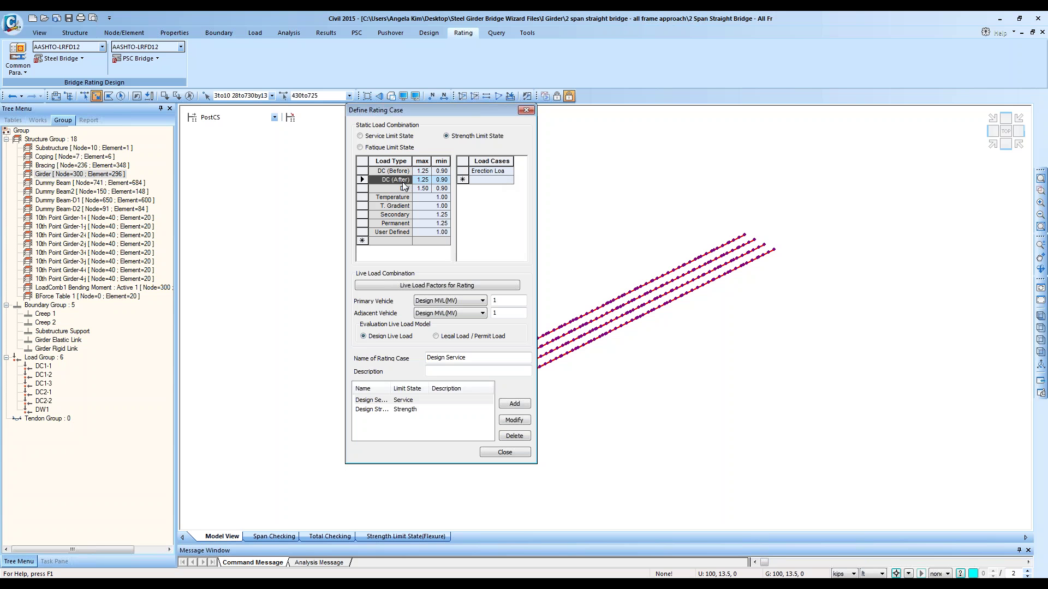
Step: Add Tendon Primary(CS) to DC (After), replace it with an erection load, and widen the Load Cases column
click(491, 179)
click(508, 180)
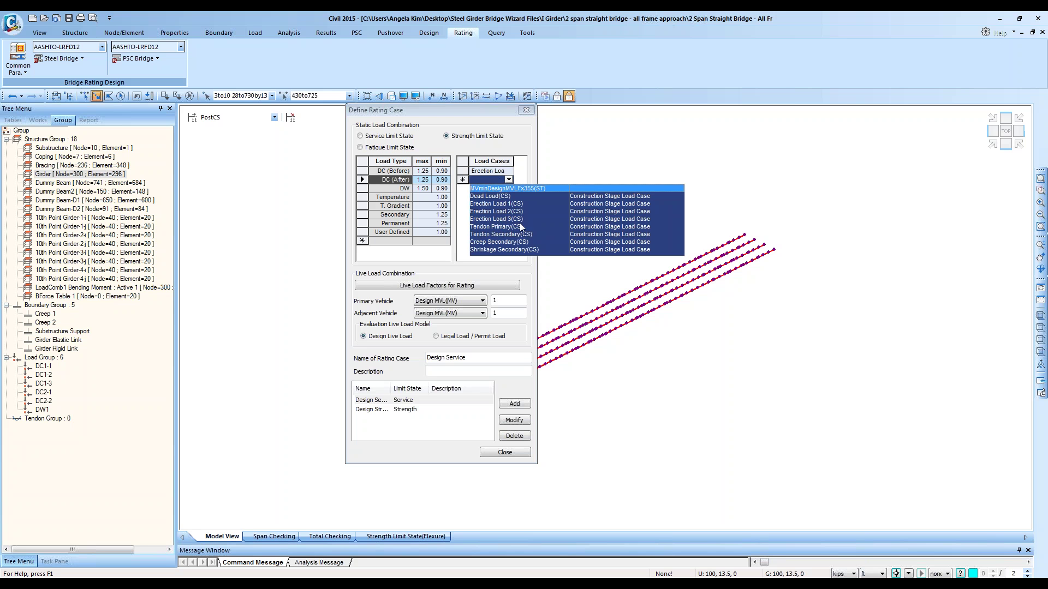
click(519, 224)
click(506, 190)
click(508, 190)
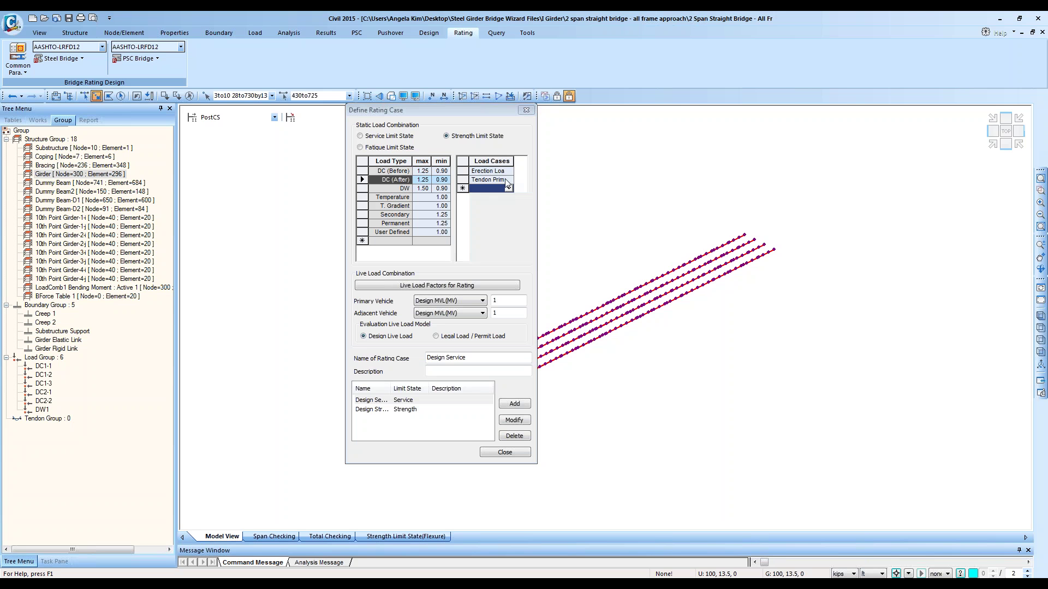
click(506, 180)
click(508, 180)
click(509, 218)
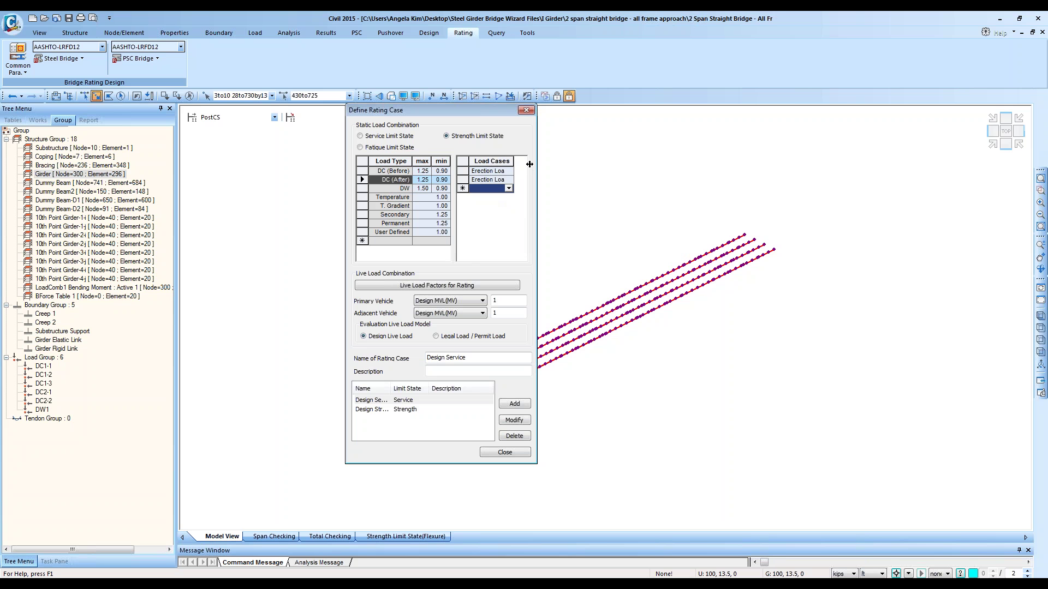
drag(529, 165, 520, 163)
Step: Review the load cases assigned to DW, DC (After) and Temperature
click(415, 190)
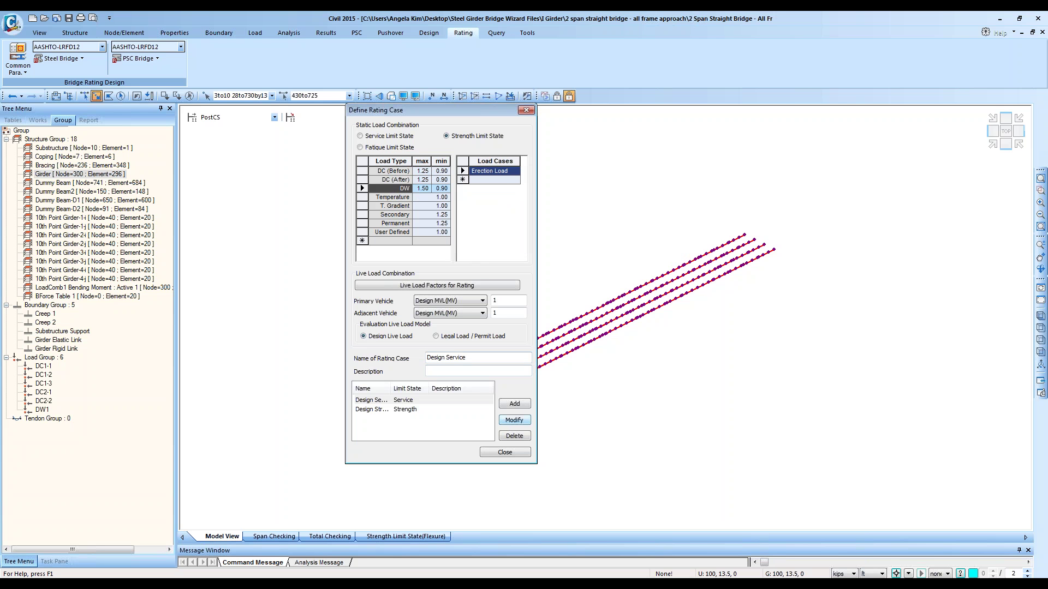
click(399, 179)
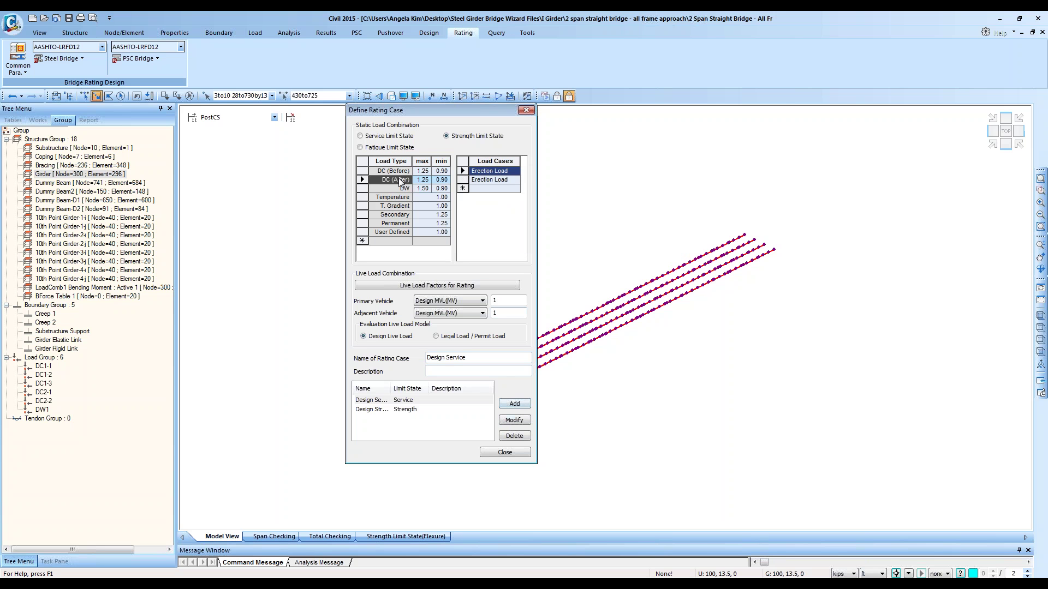
click(398, 188)
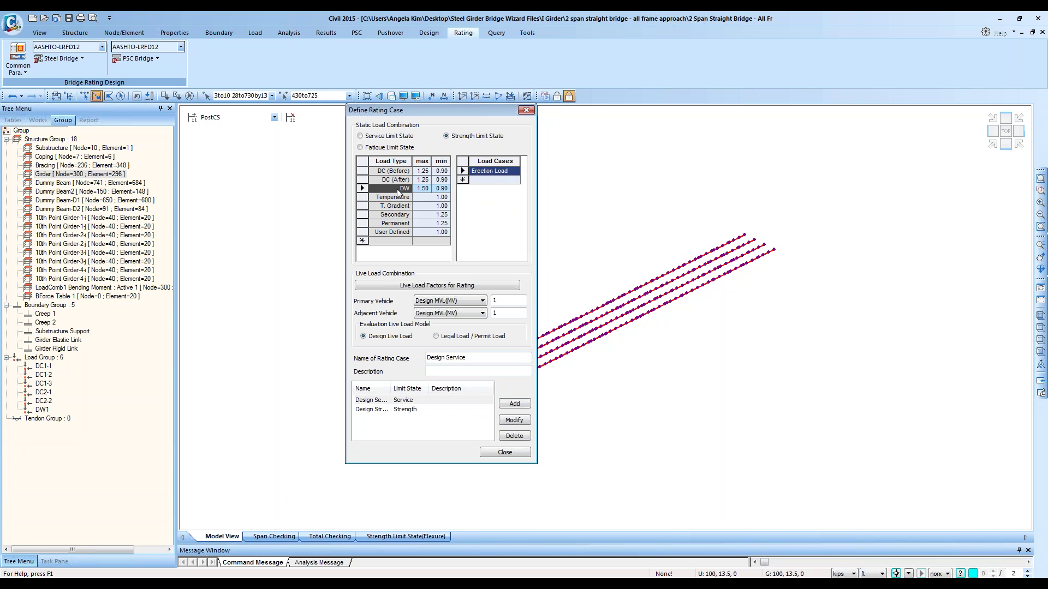
click(519, 173)
click(515, 170)
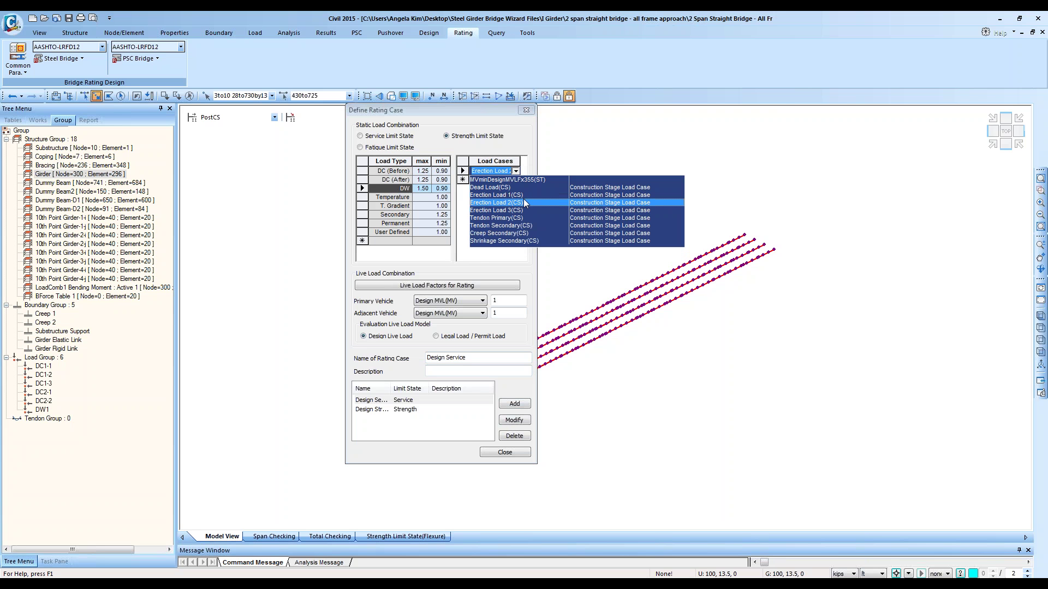
click(407, 197)
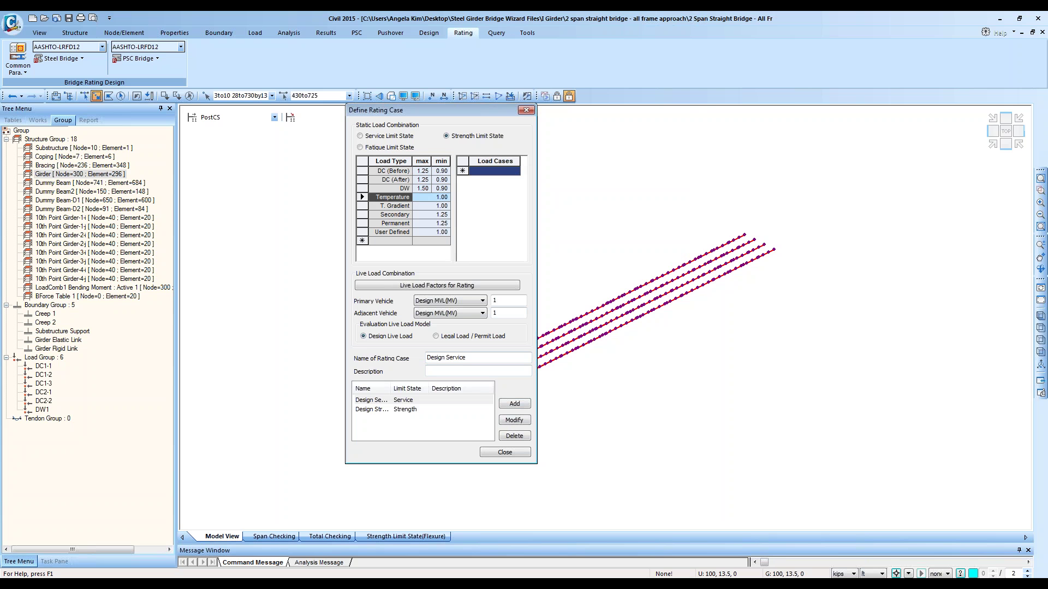
click(404, 189)
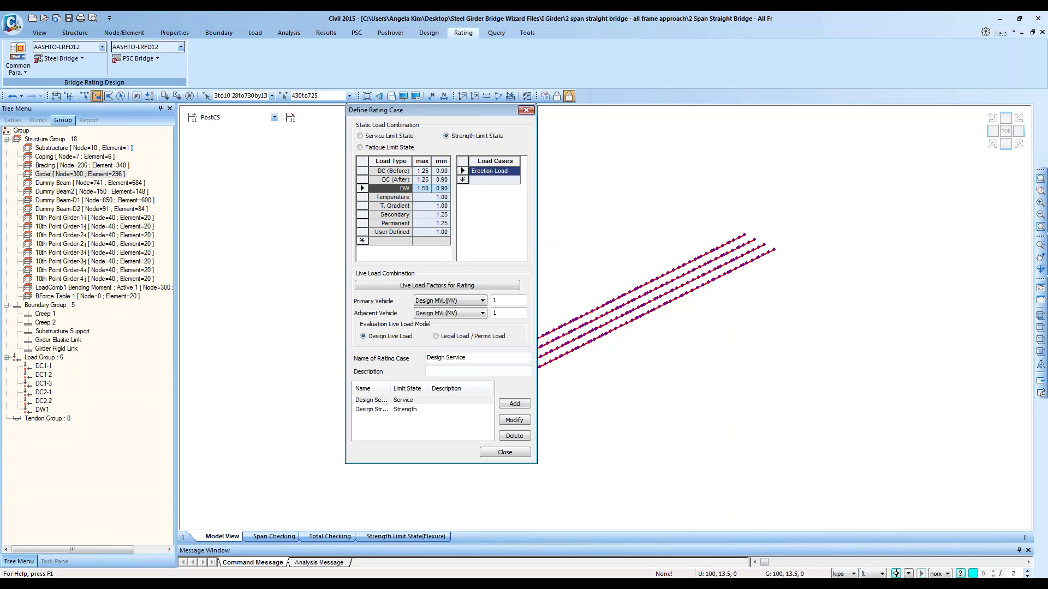
Step: Delete the Erection Load entries from DW and DC (After) and Dead Load from DC (Before)
click(462, 172)
key(Delete)
click(402, 180)
click(463, 172)
key(Delete)
key(Delete)
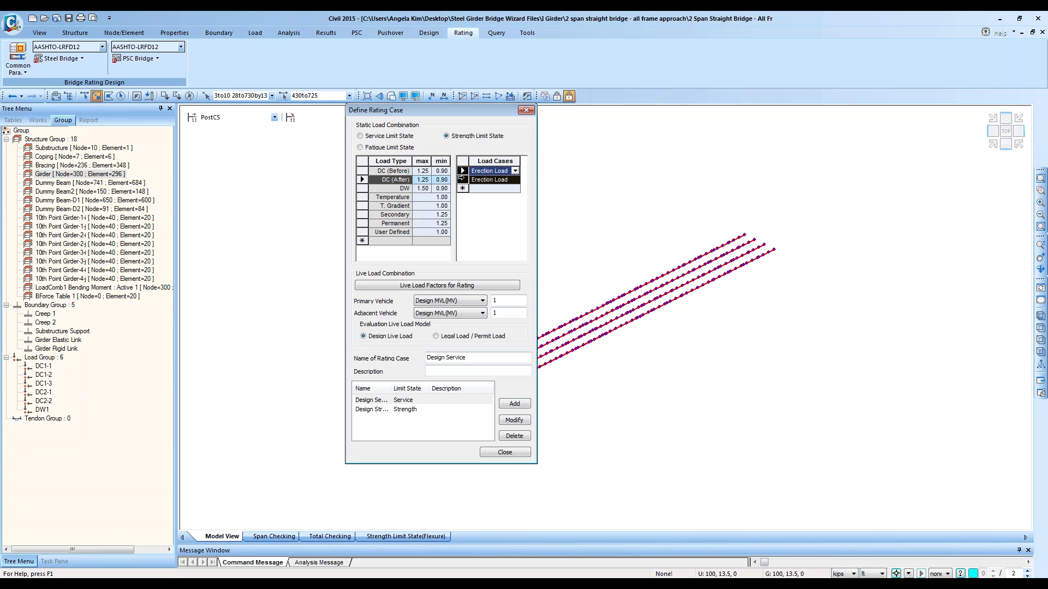
click(393, 171)
click(463, 170)
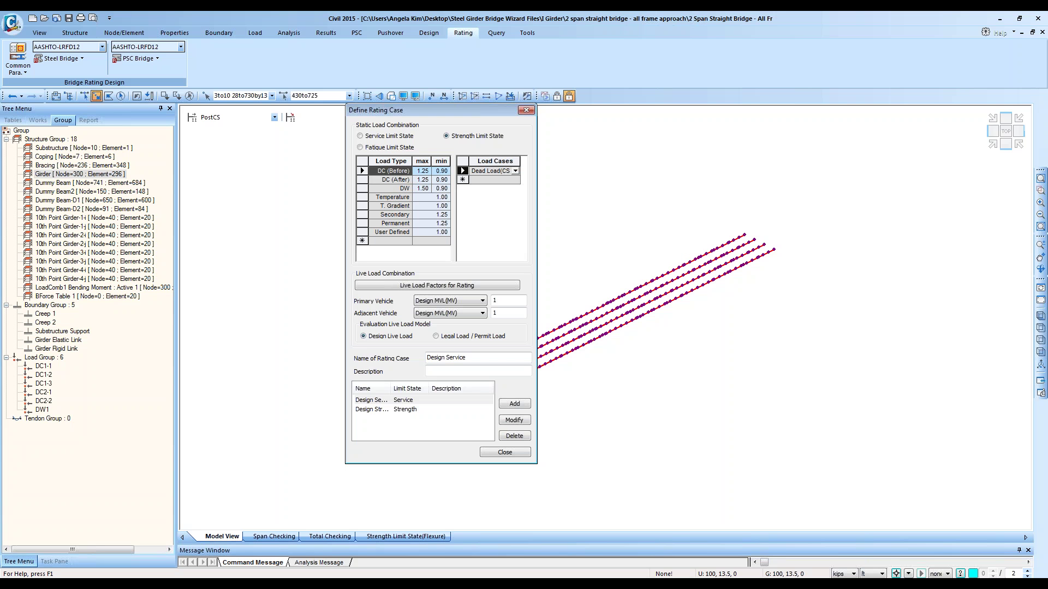
key(Delete)
Step: Confirm DC (After), DC (Before) and DW have no load cases left, then close the dialog
click(408, 182)
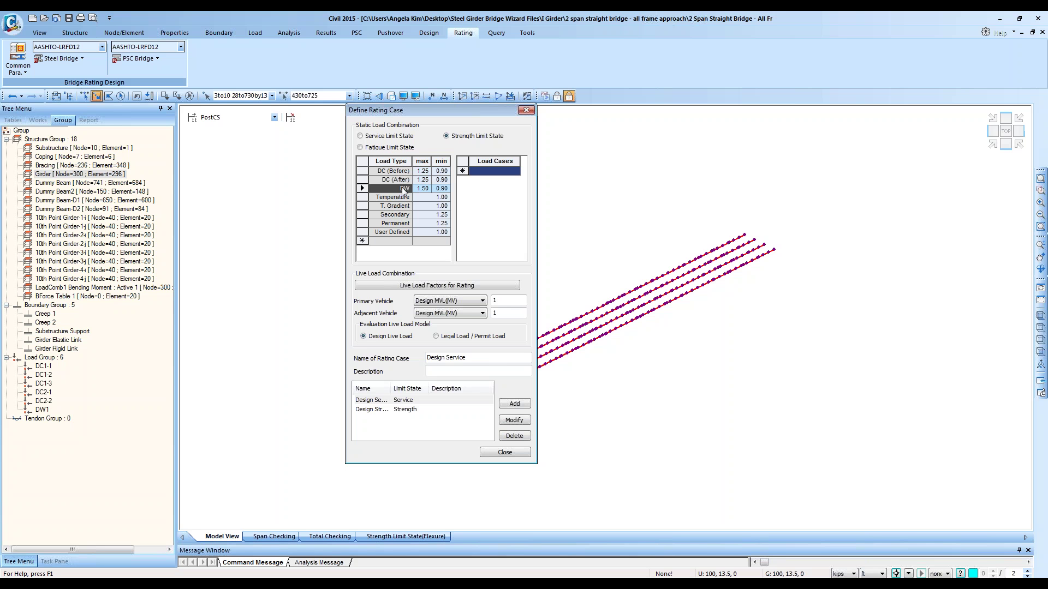
click(402, 172)
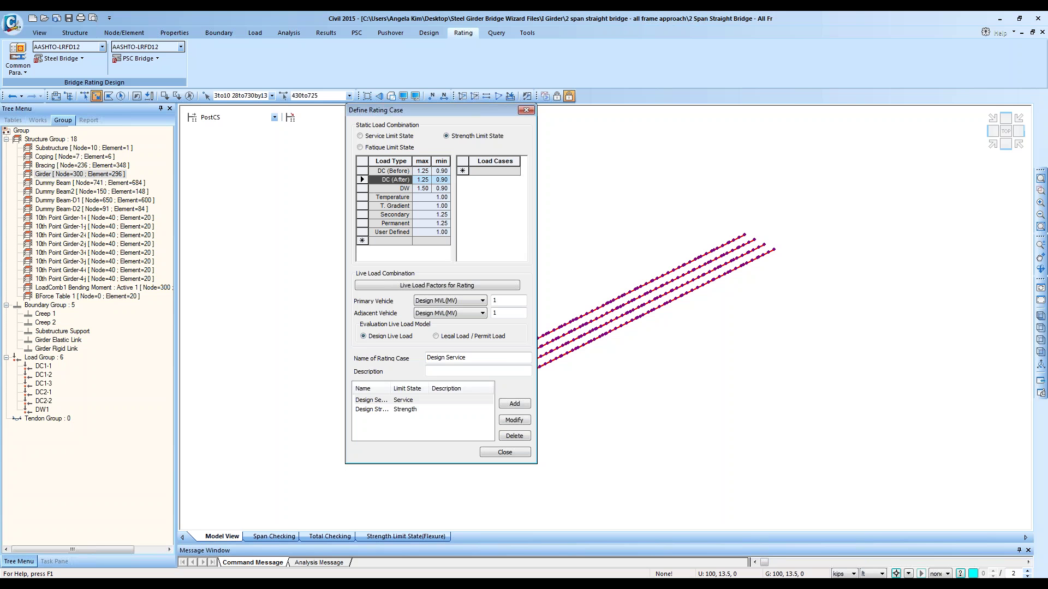
click(405, 190)
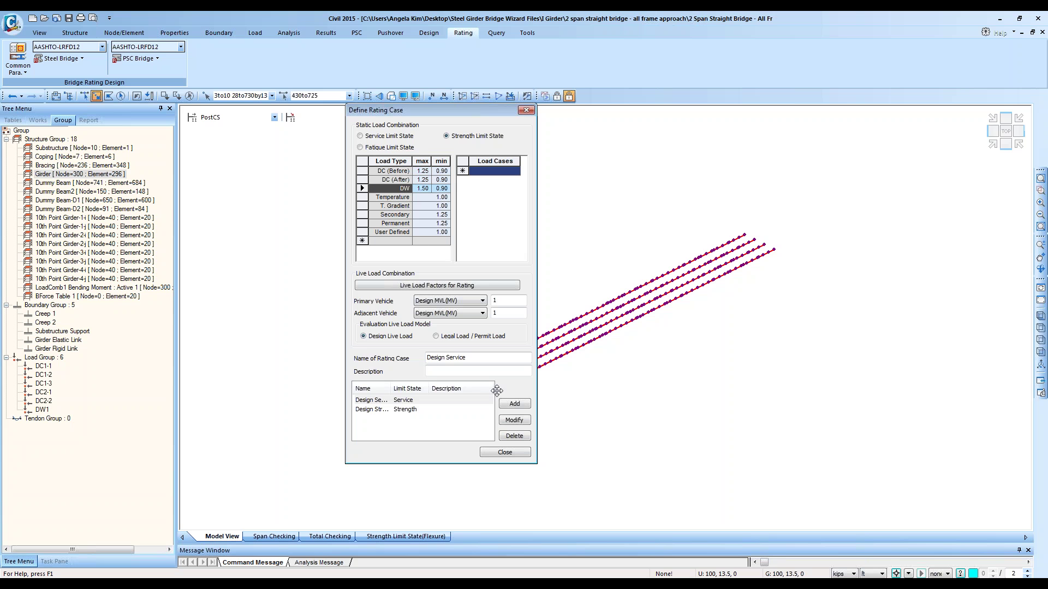
click(504, 453)
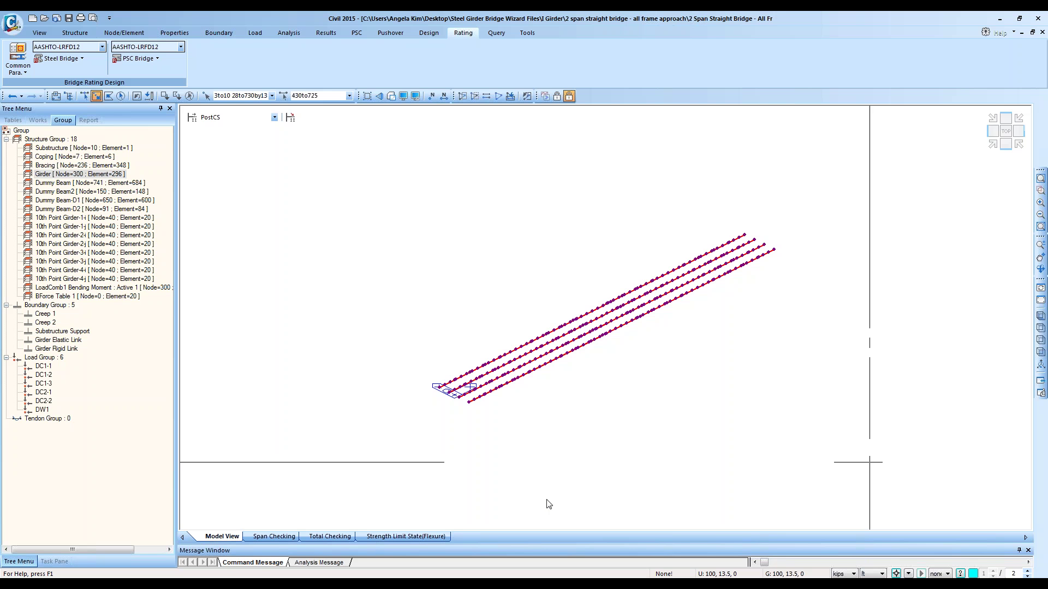
Step: Bring the Session 1 presentation forward and start the slide show at Training Overview
mouse_move(92, 584)
click(92, 564)
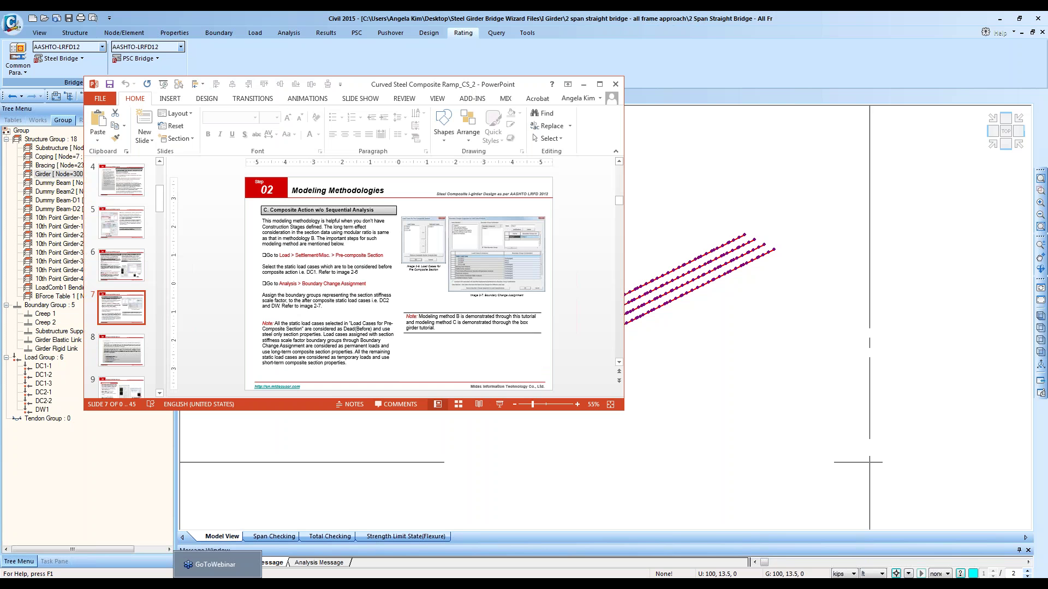
click(103, 546)
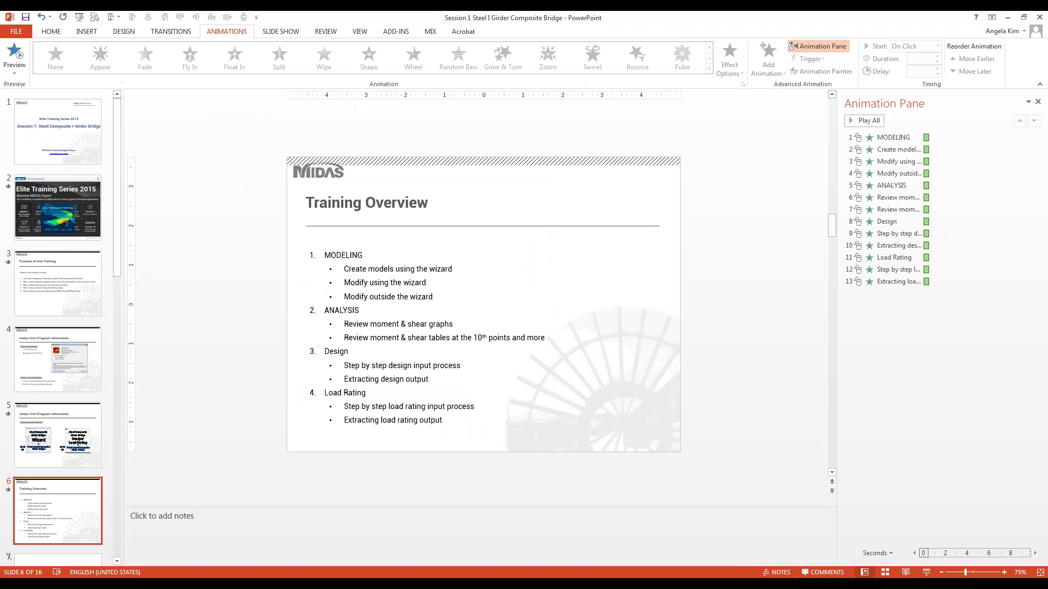
click(927, 573)
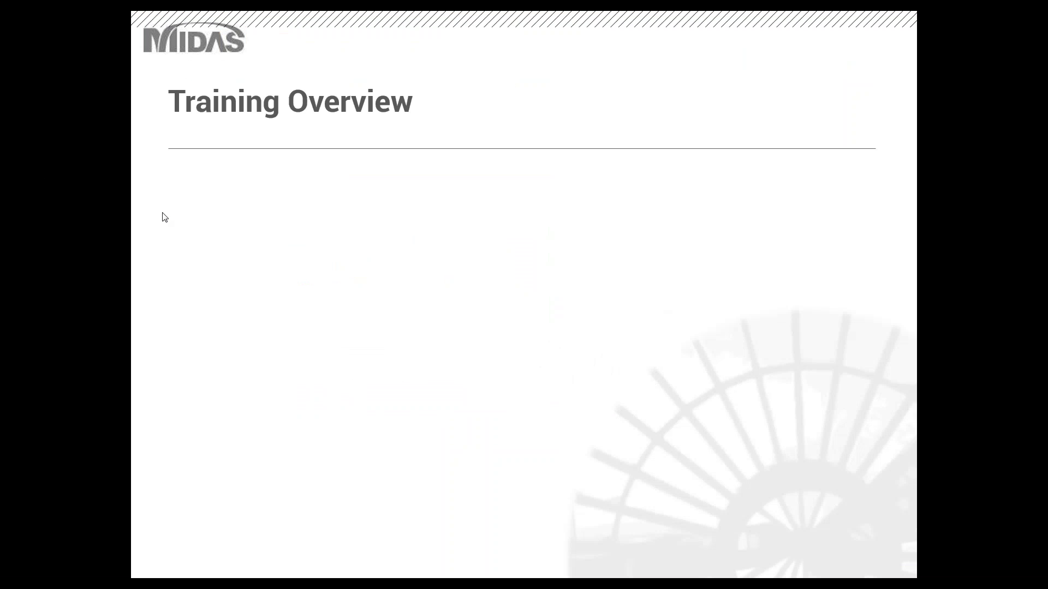